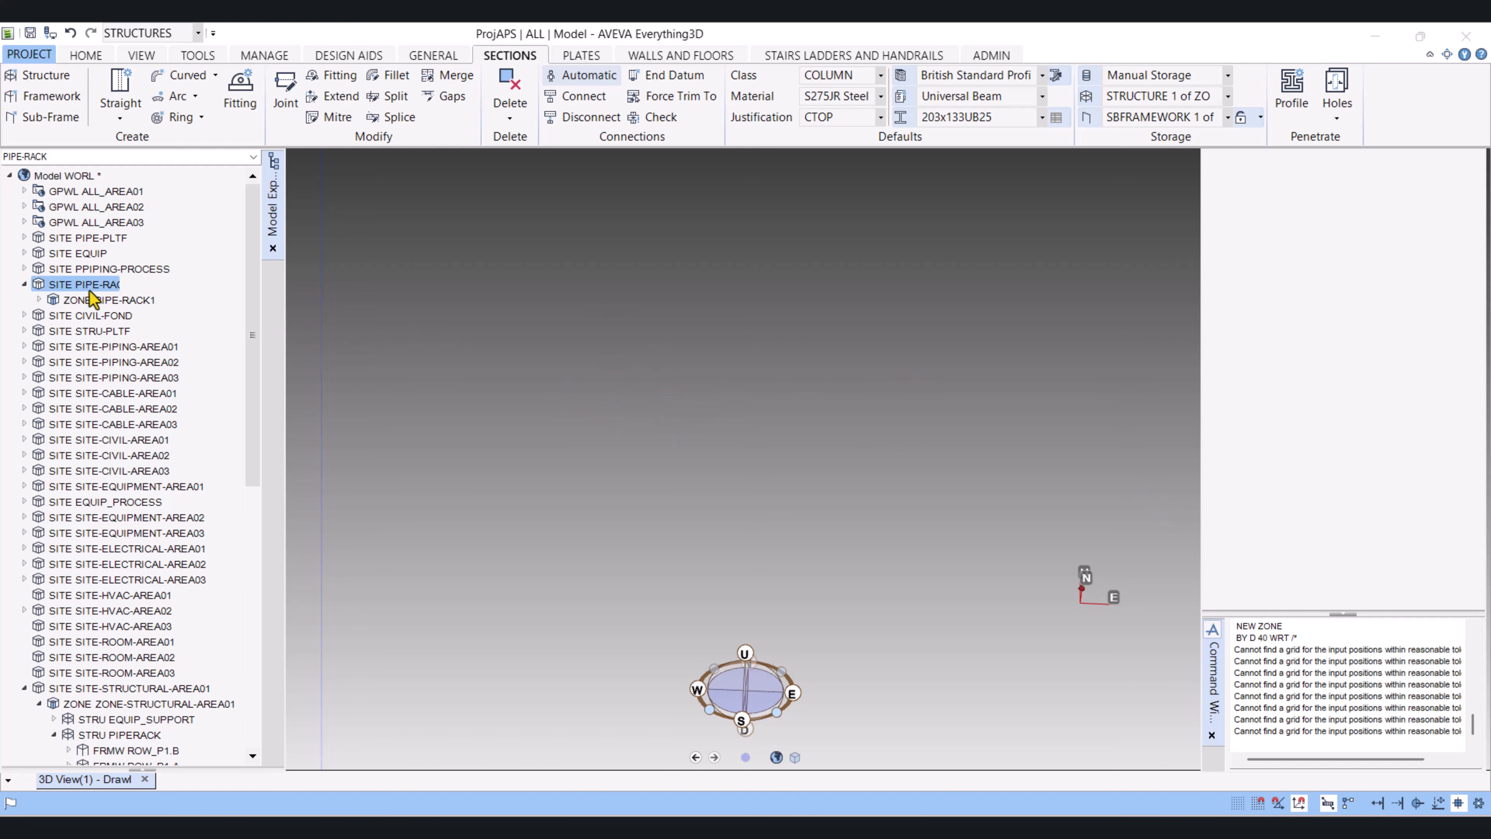
Create a new zone under site PIPE-RACK with the NEW ZONE command
click(78, 299)
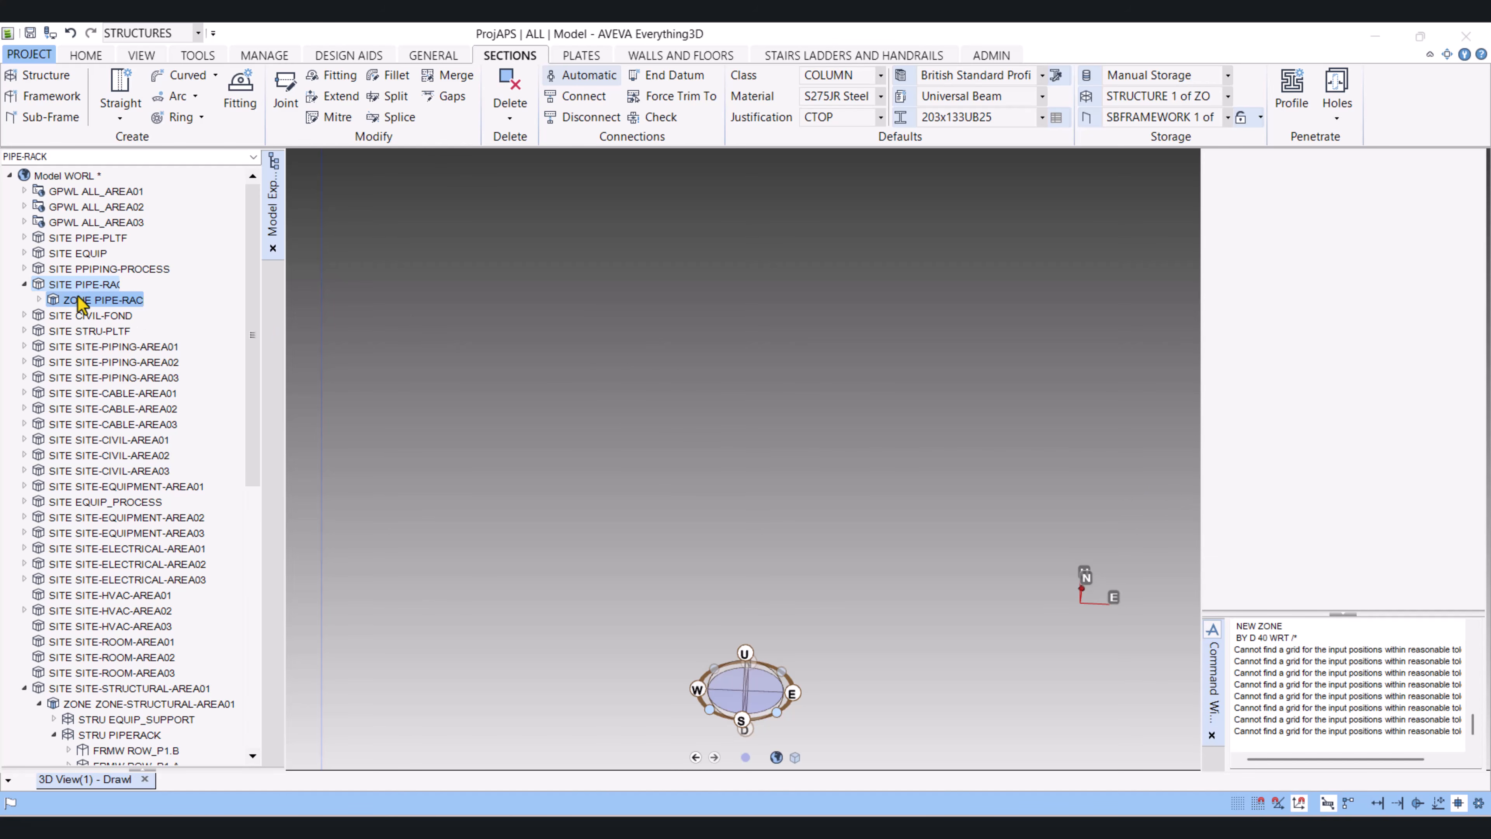
click(92, 288)
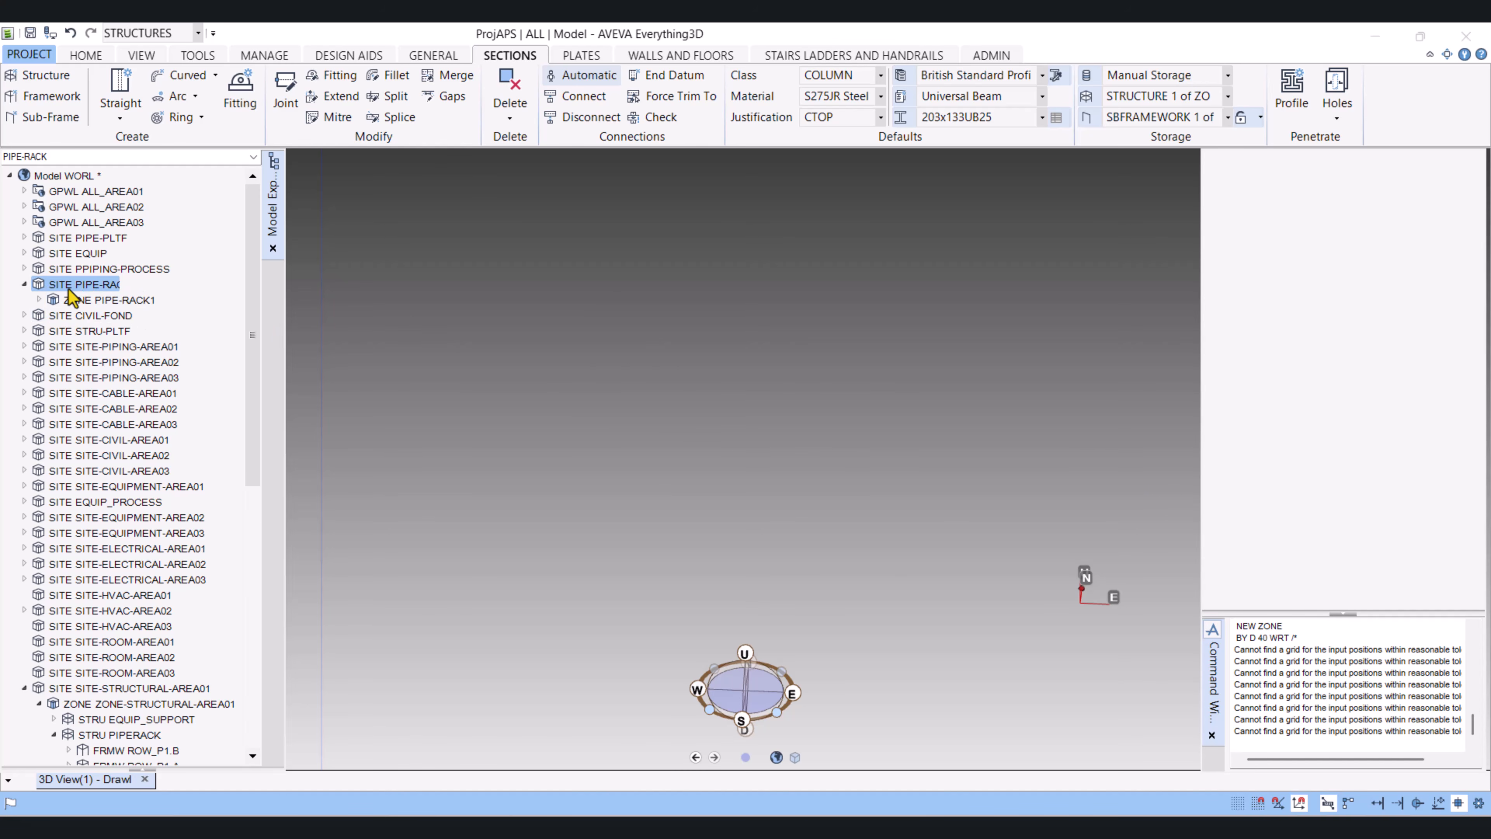
click(1277, 748)
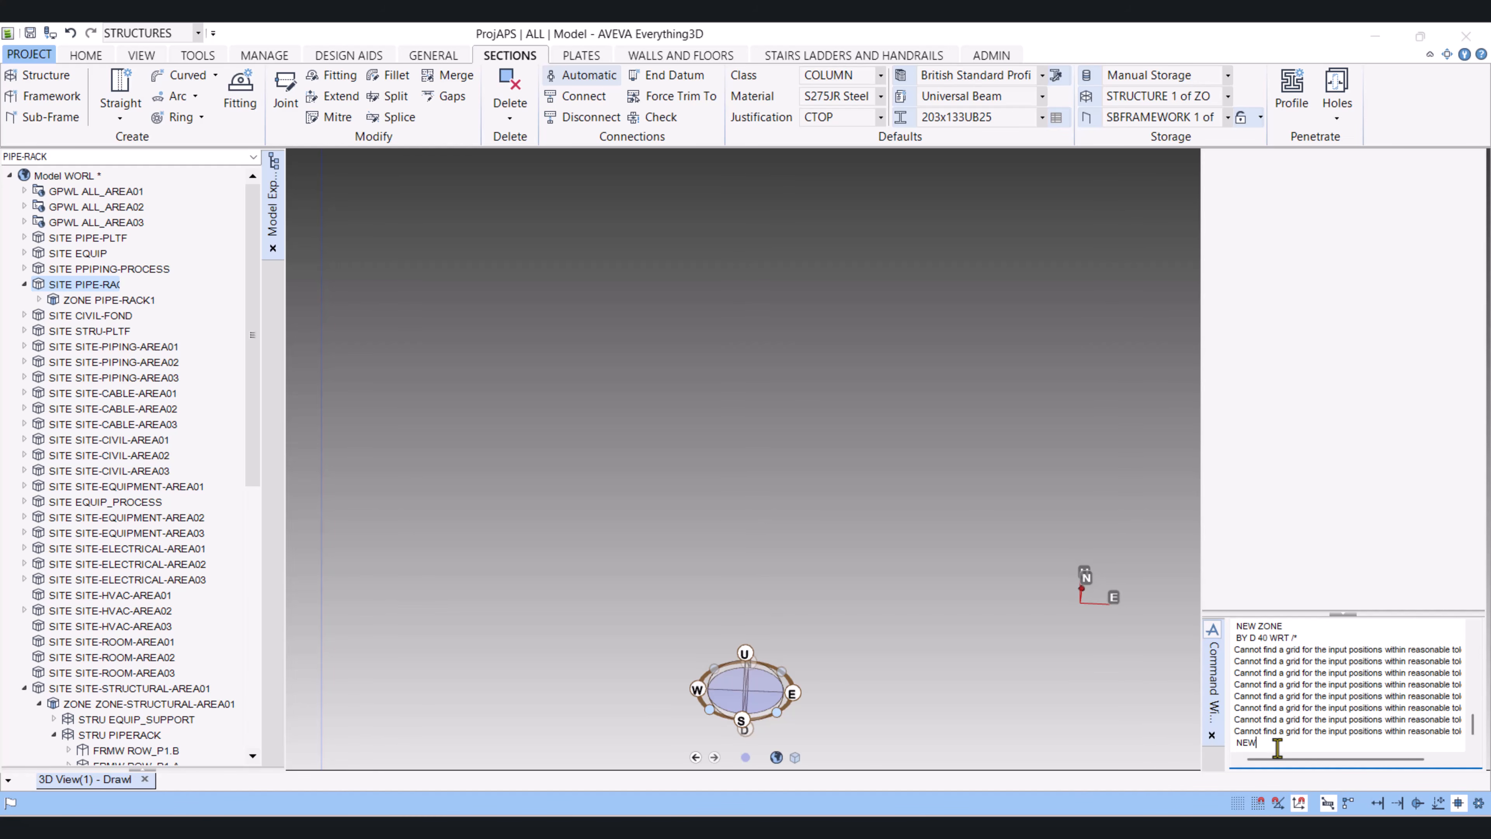
key(Return)
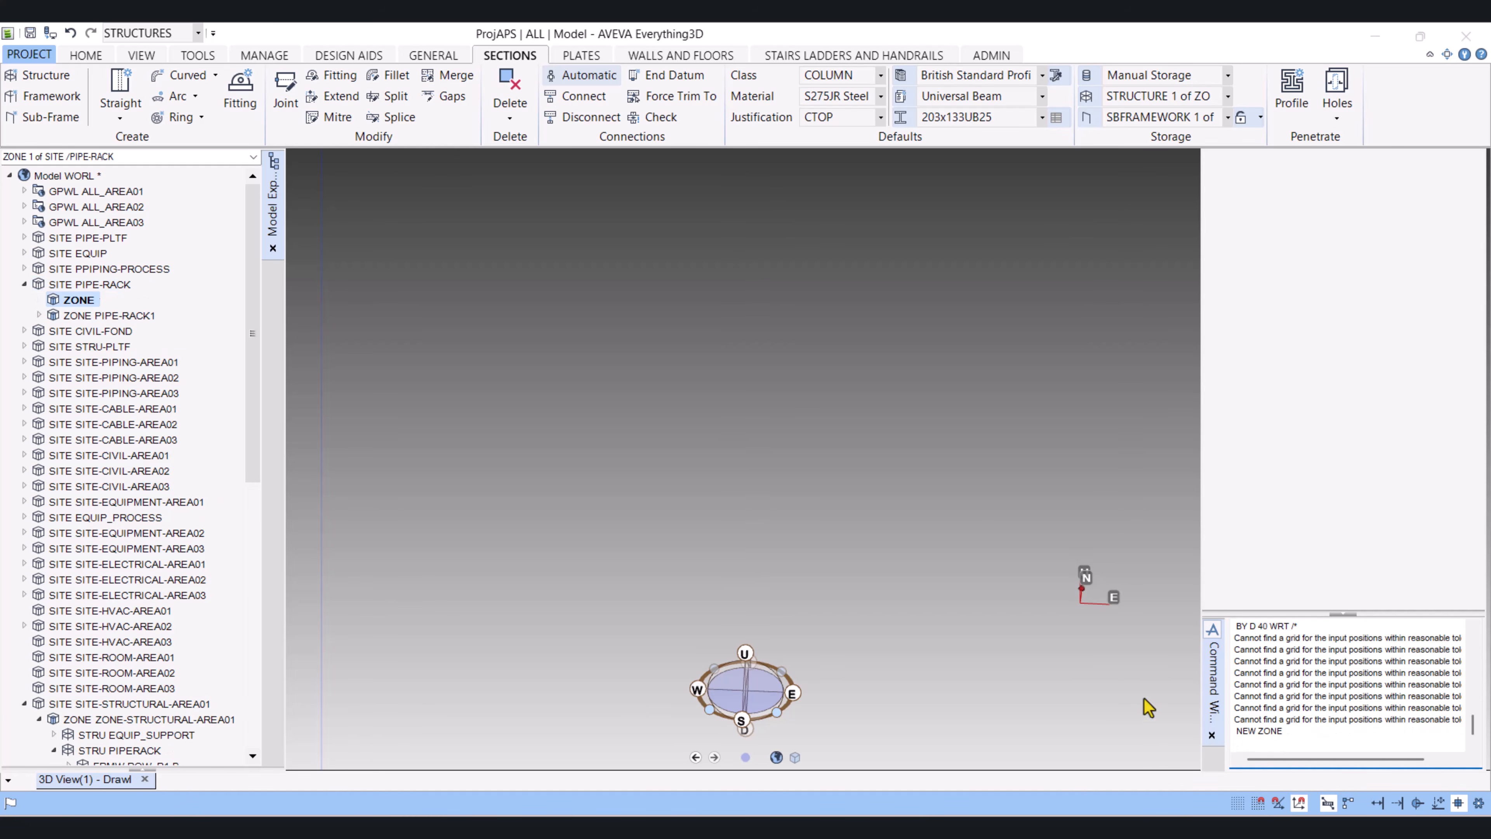
Rename the new zone under site PIPE-RACK as PIPE-RACK-2
click(88, 316)
click(83, 305)
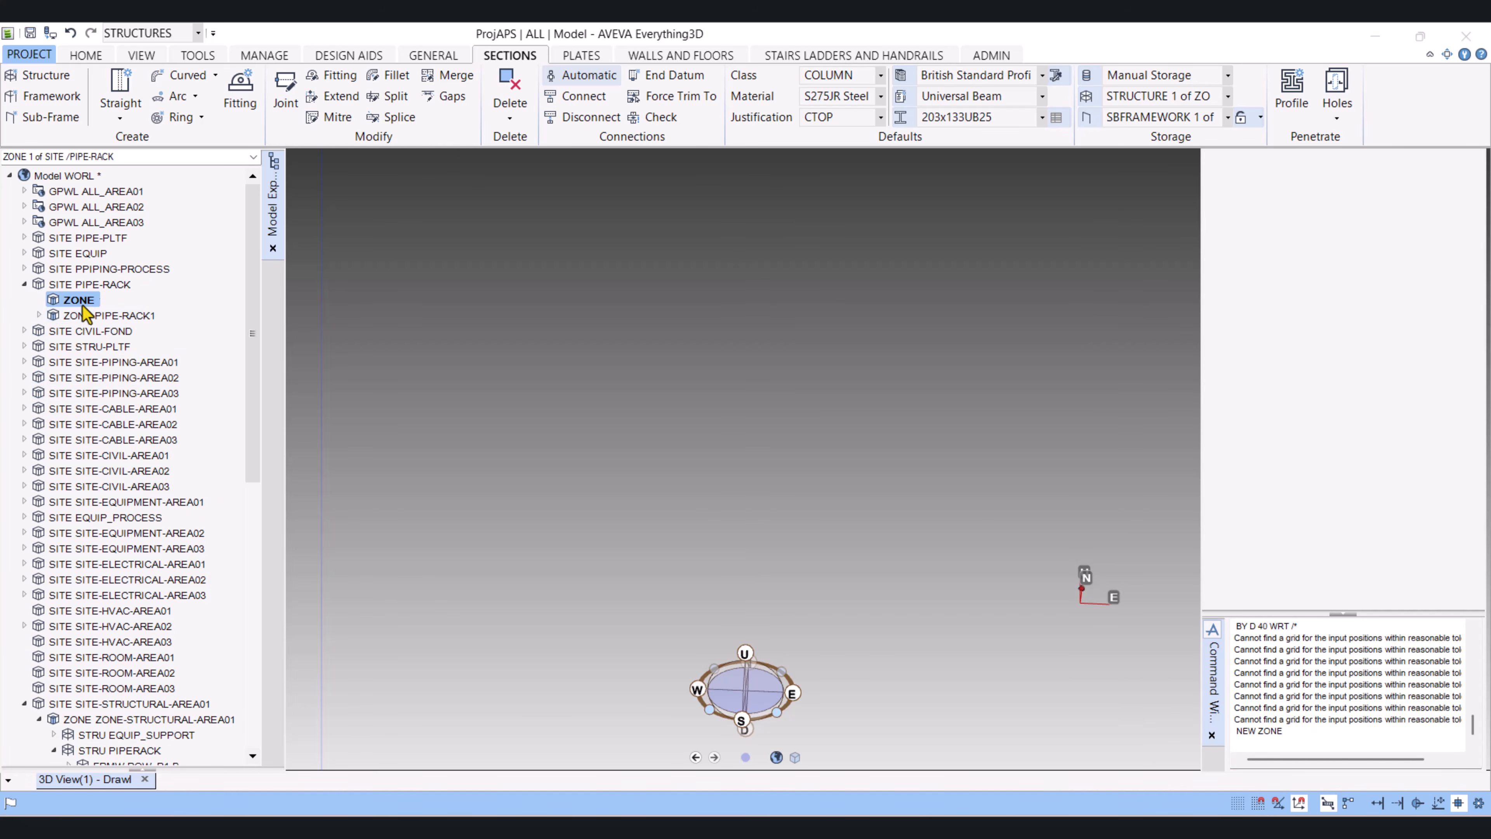
right_click(83, 301)
click(134, 351)
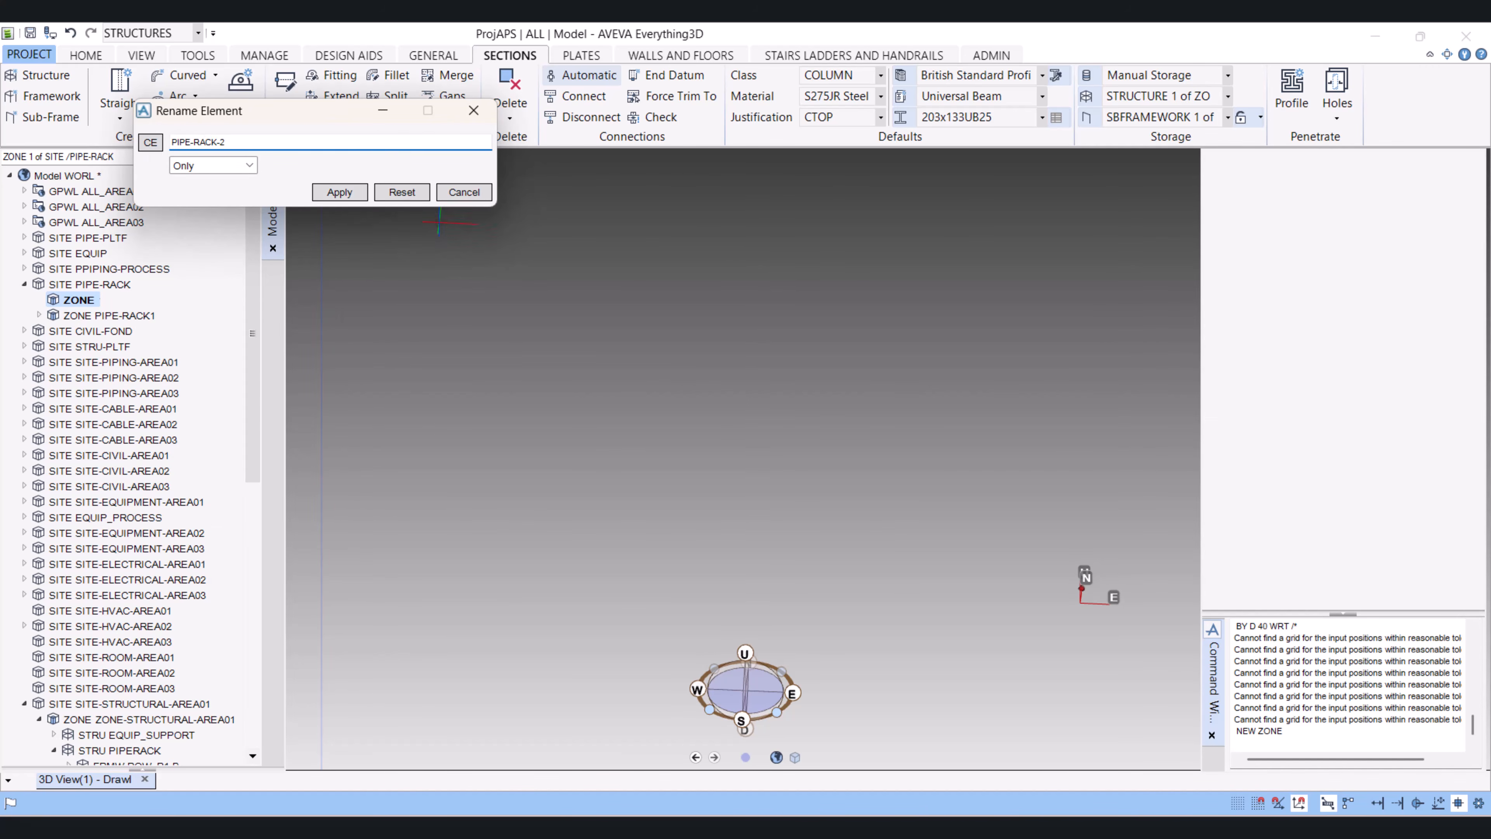
text(PIPE-RACK-2)
click(340, 192)
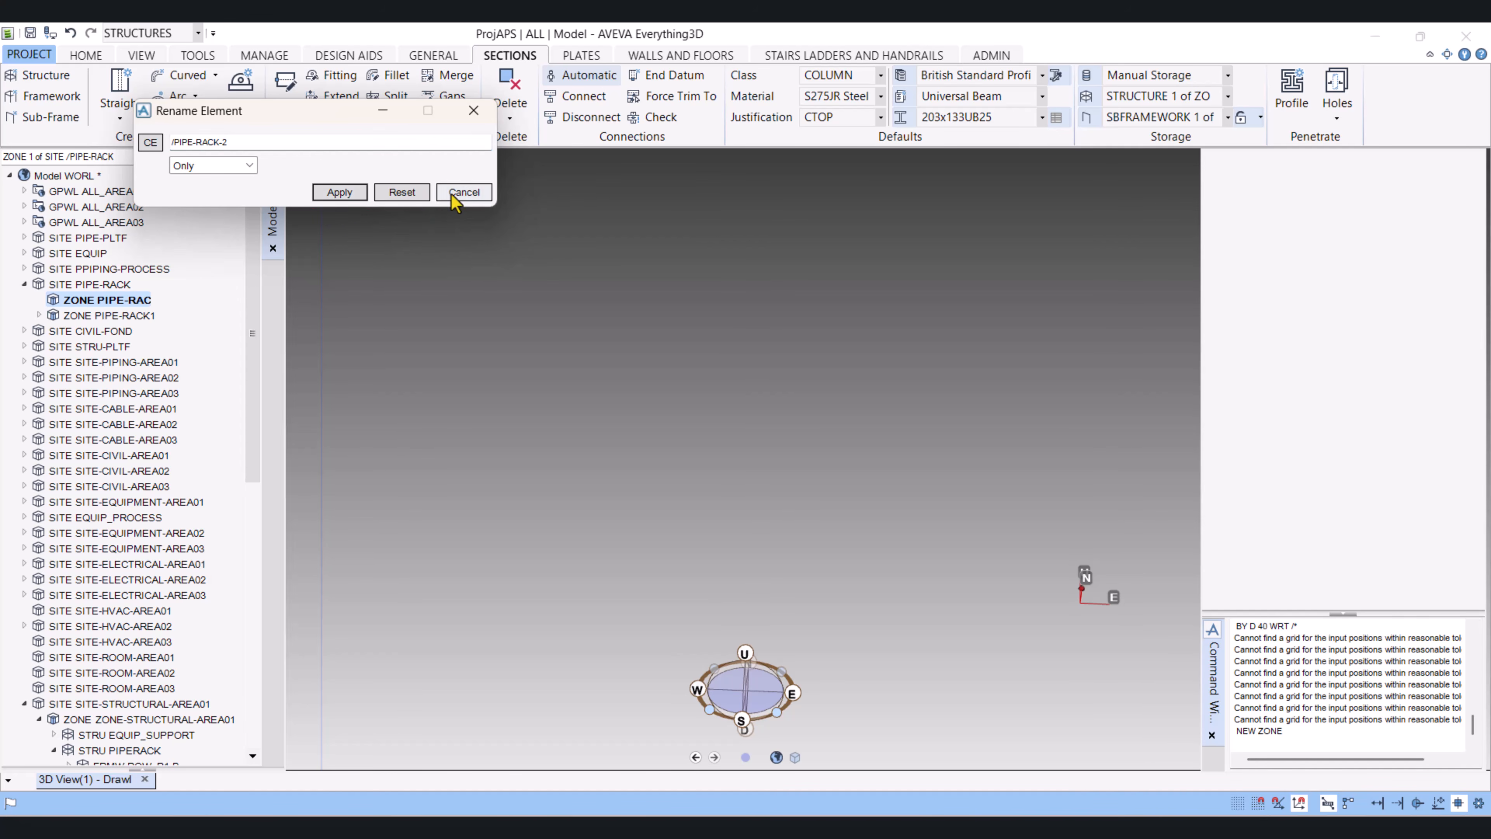
click(464, 192)
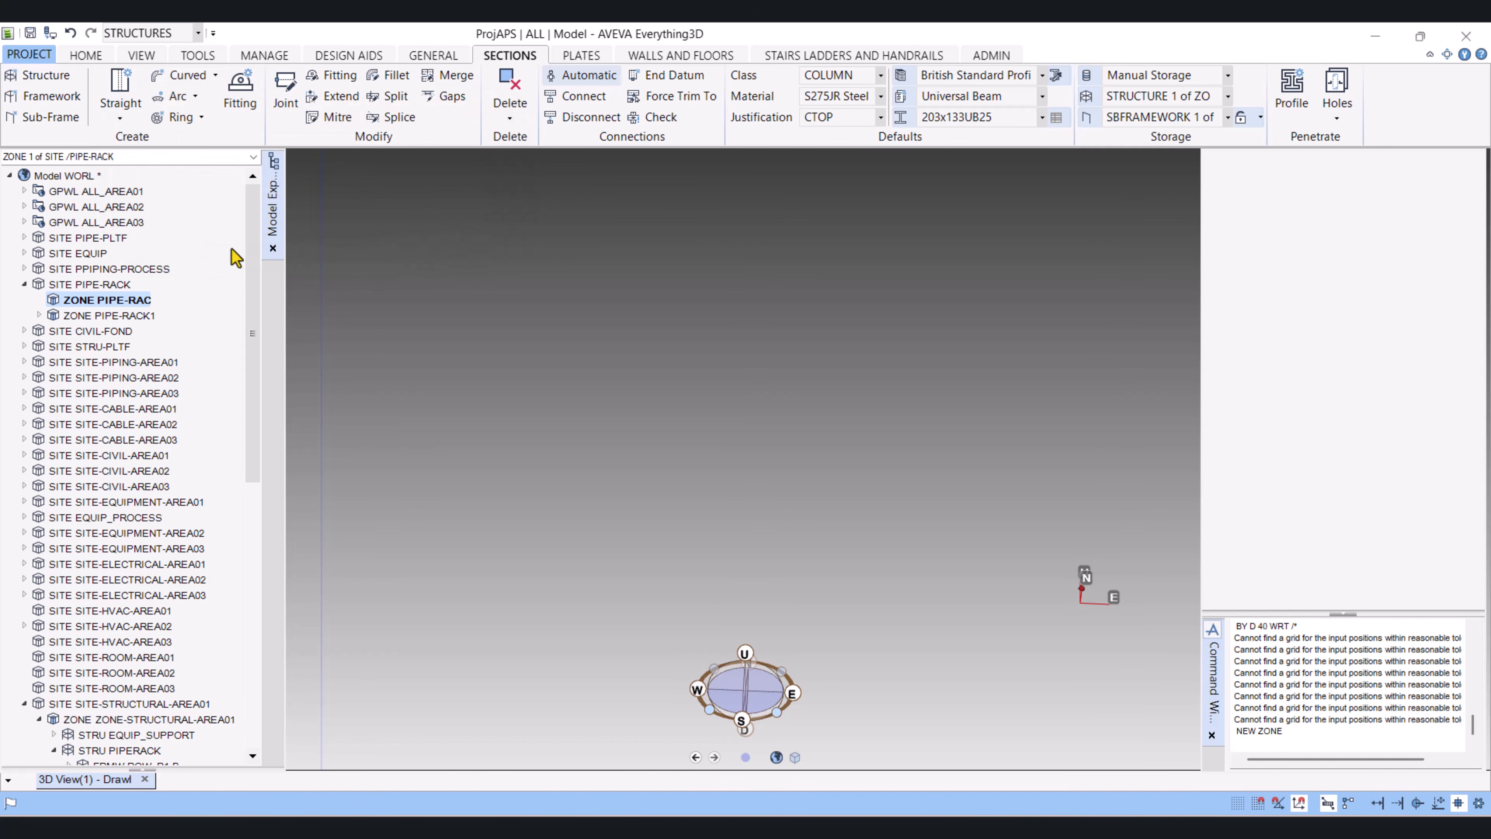
Build a nested structure, framework and sub-frame hierarchy in zone PIPE-RACK-2, leaving the names and purposes unset
click(44, 76)
click(329, 212)
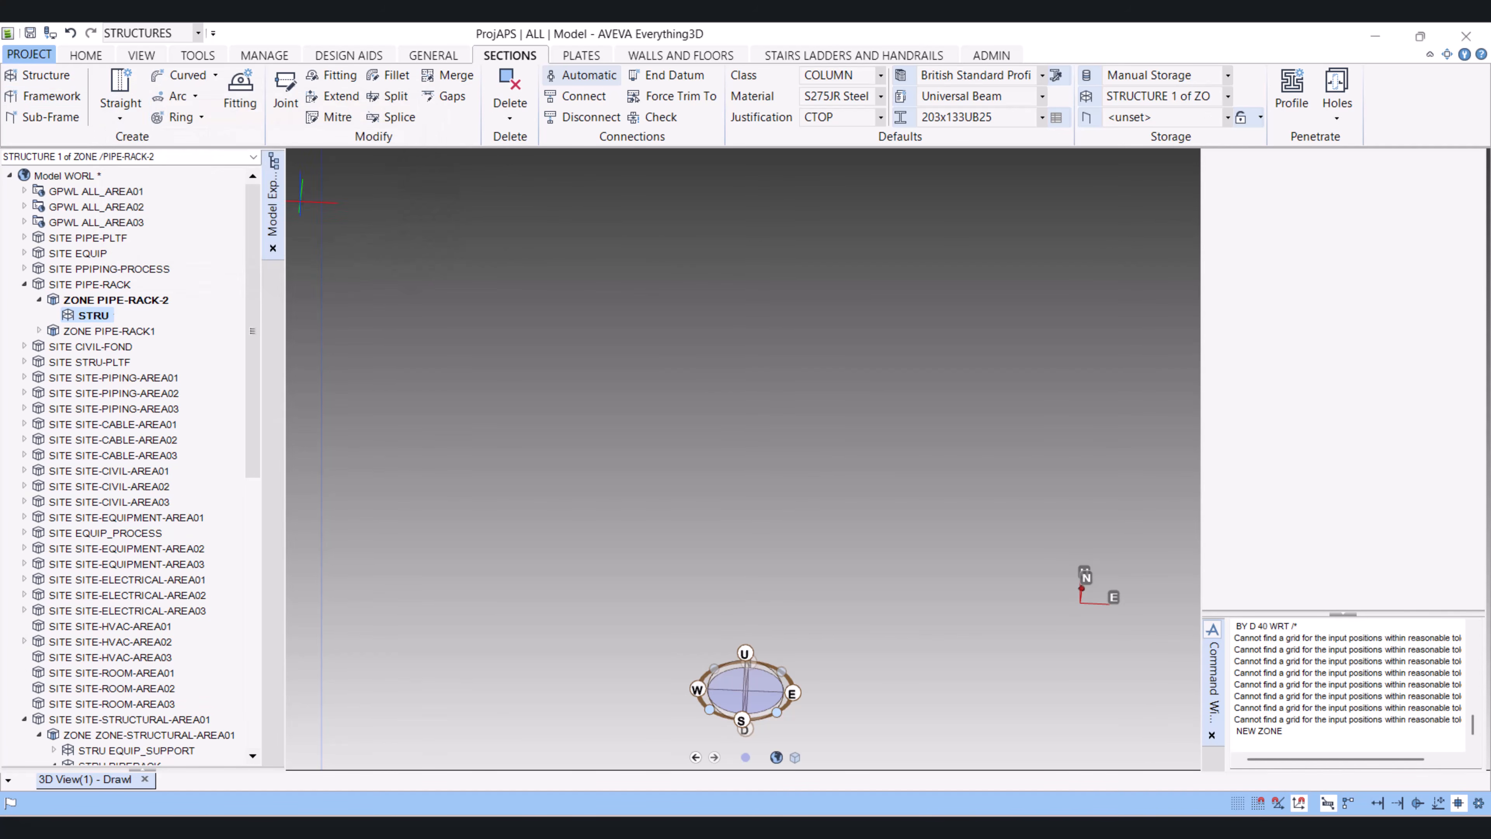
click(55, 98)
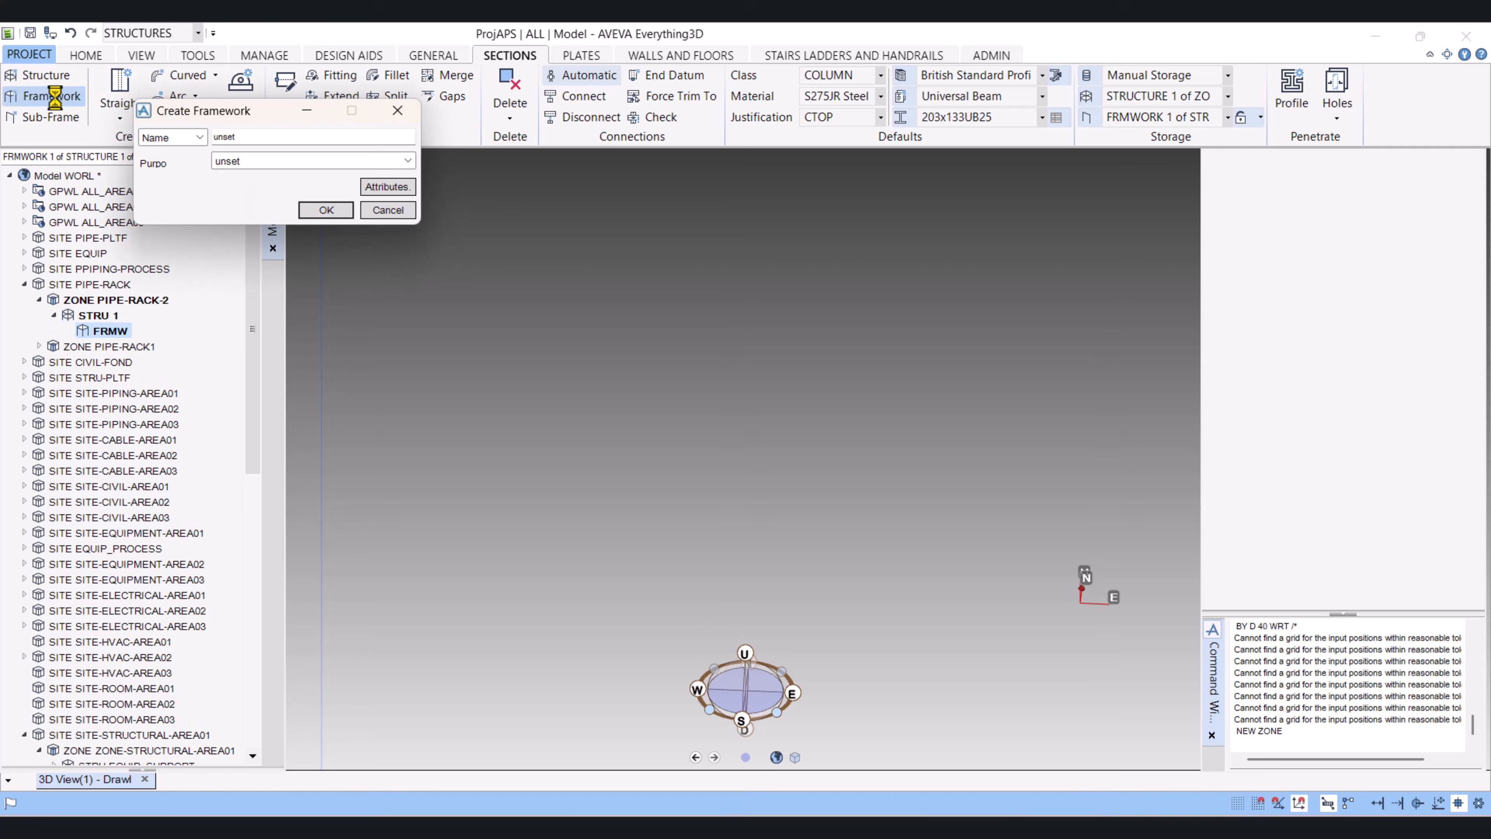
click(327, 210)
click(24, 117)
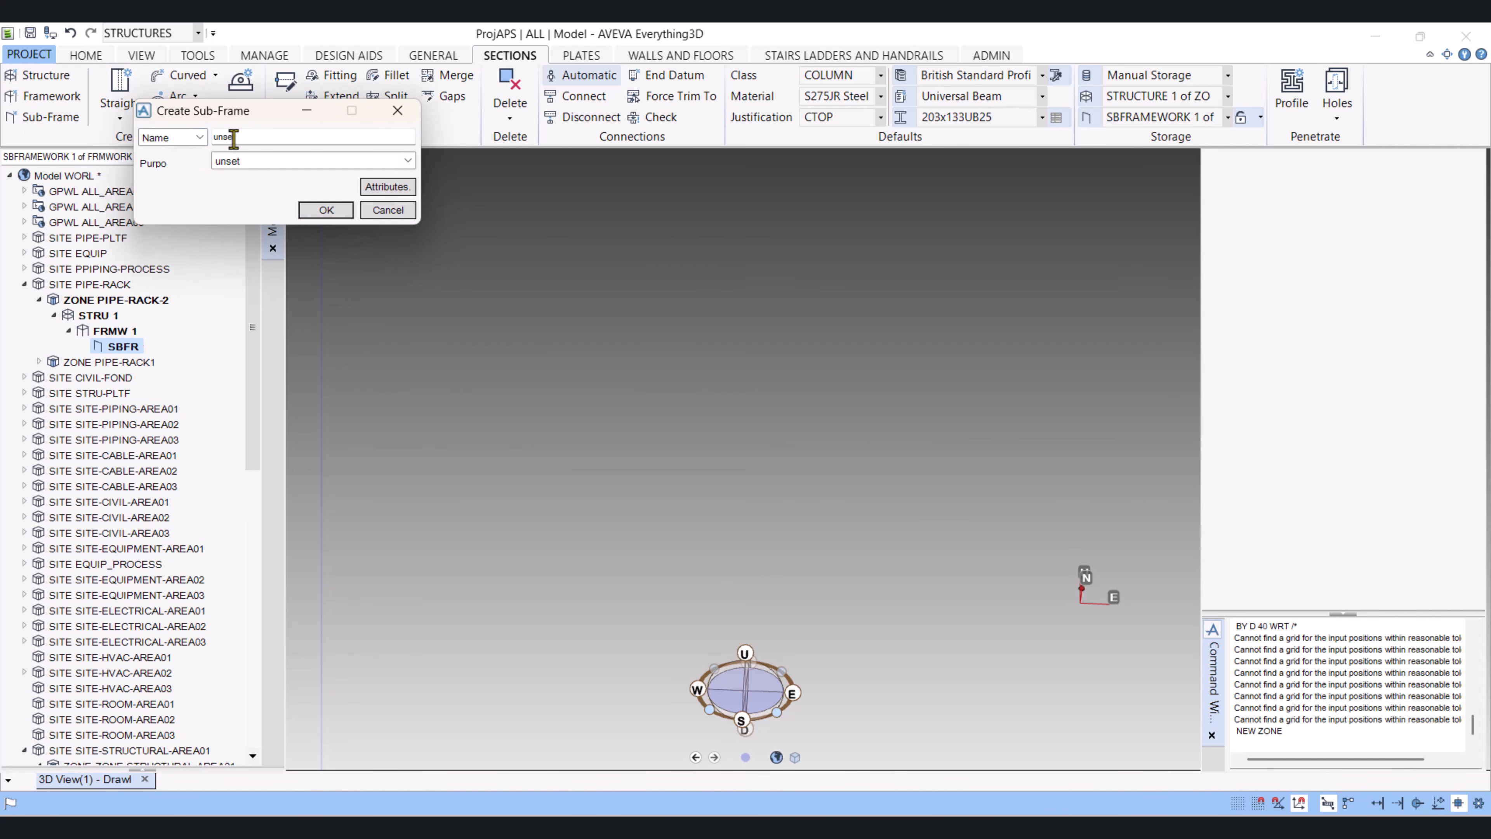
click(325, 210)
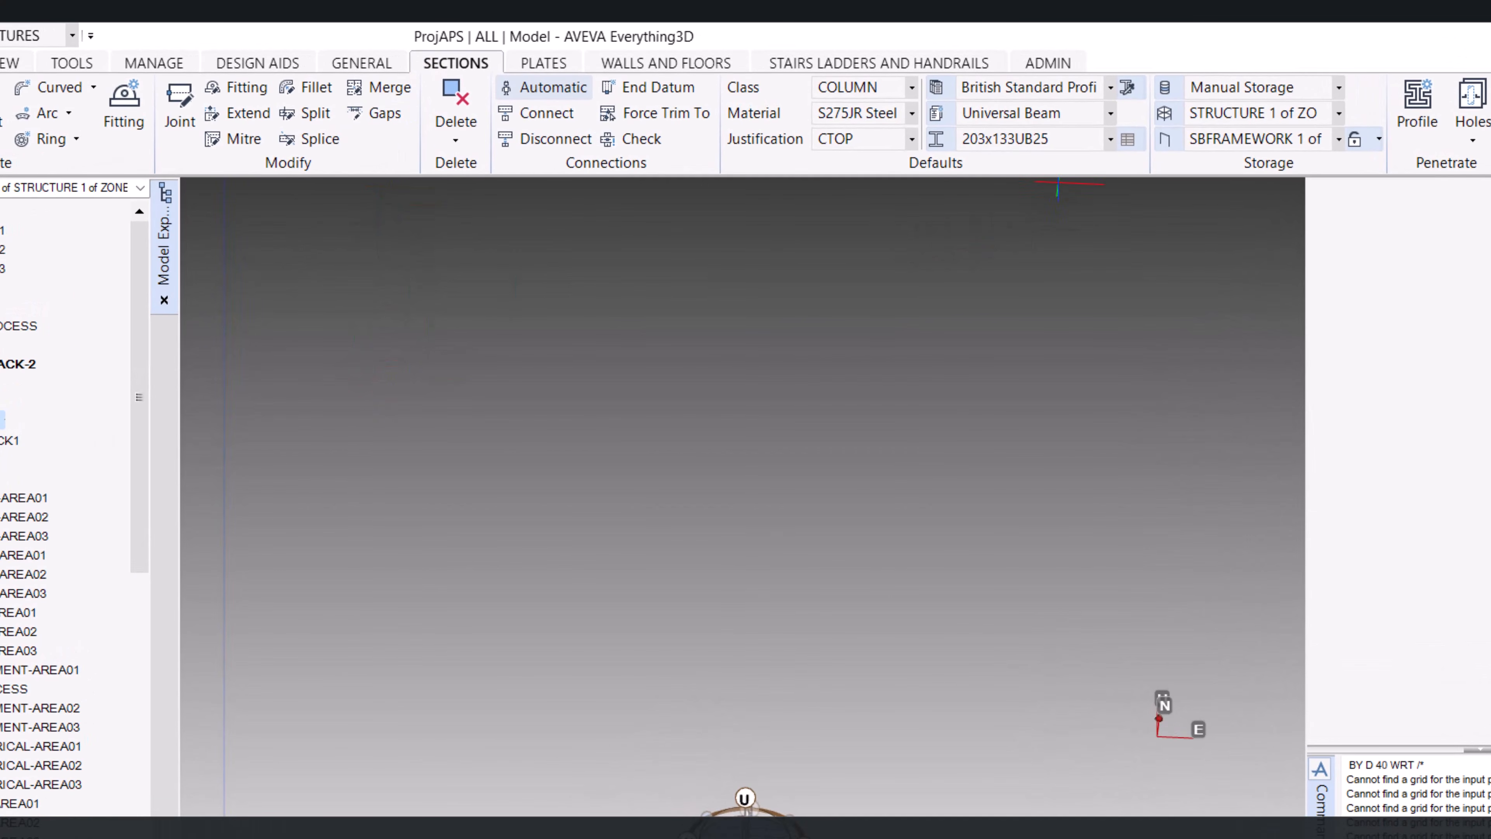
Set the section defaults to class COLUMN, material S275JR Steel and justification CTOP Centre Top
click(913, 87)
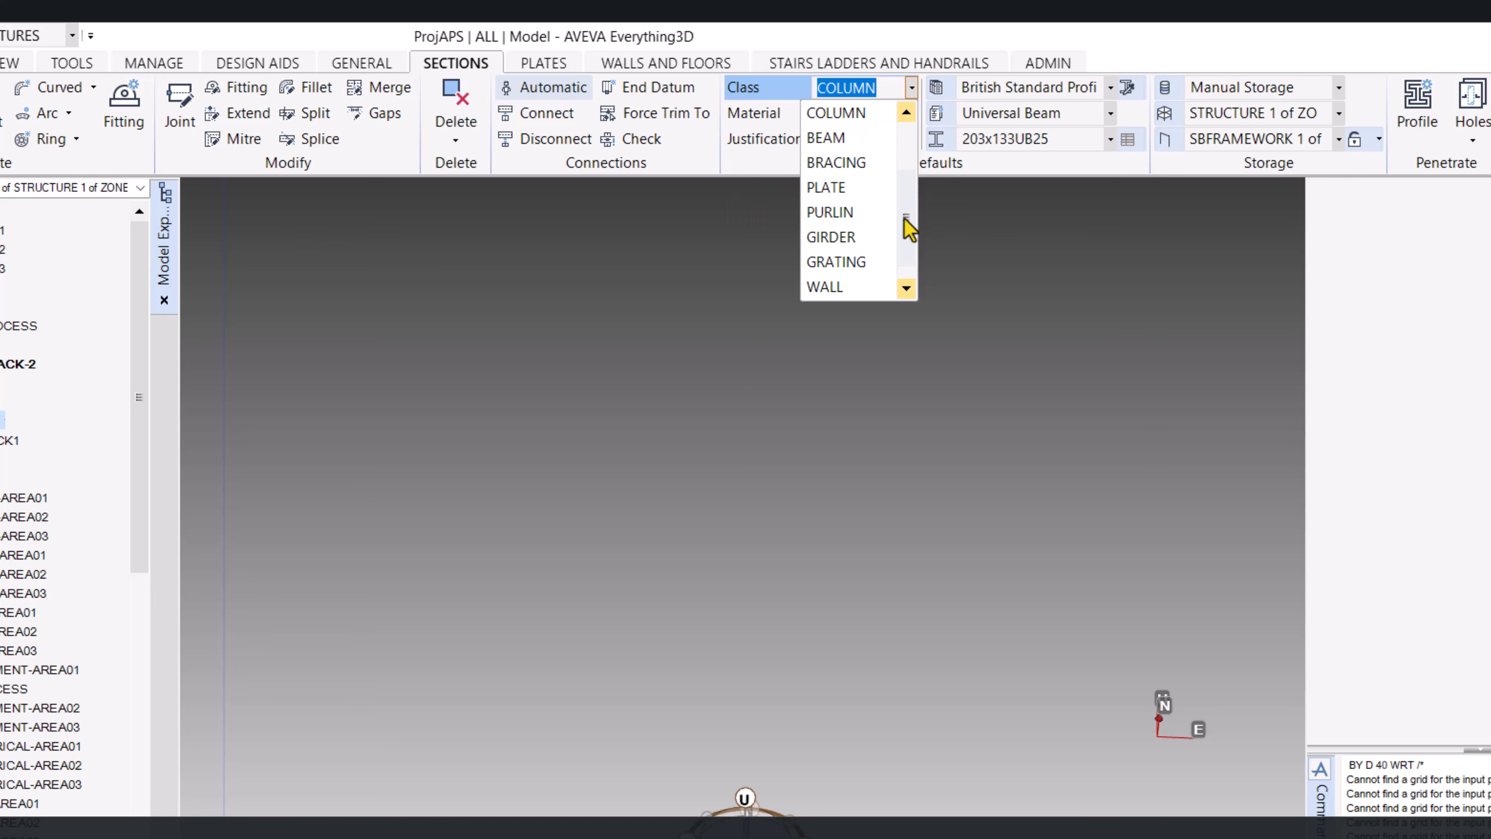
drag(908, 228, 905, 164)
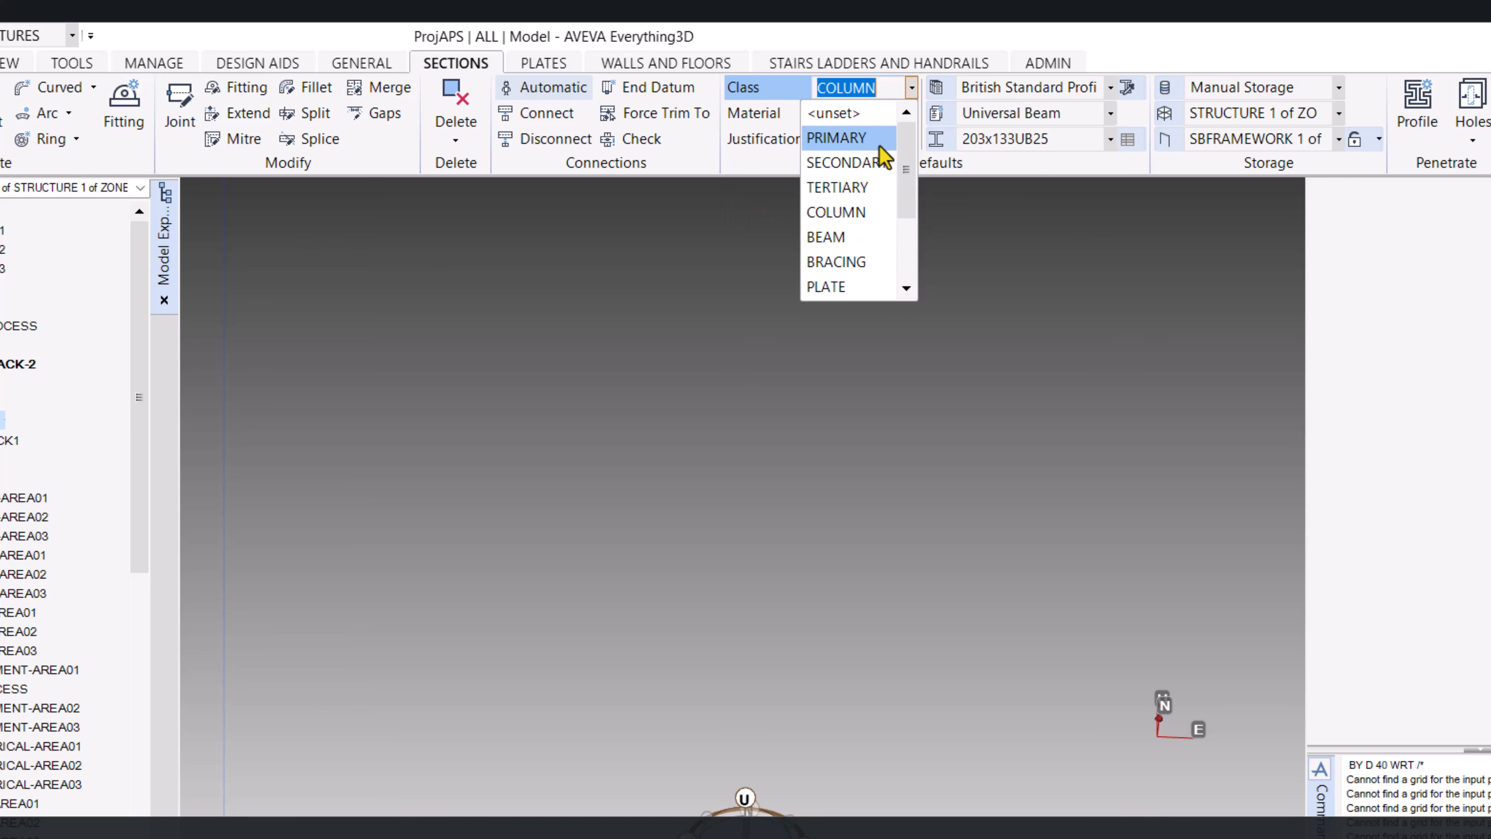
click(870, 213)
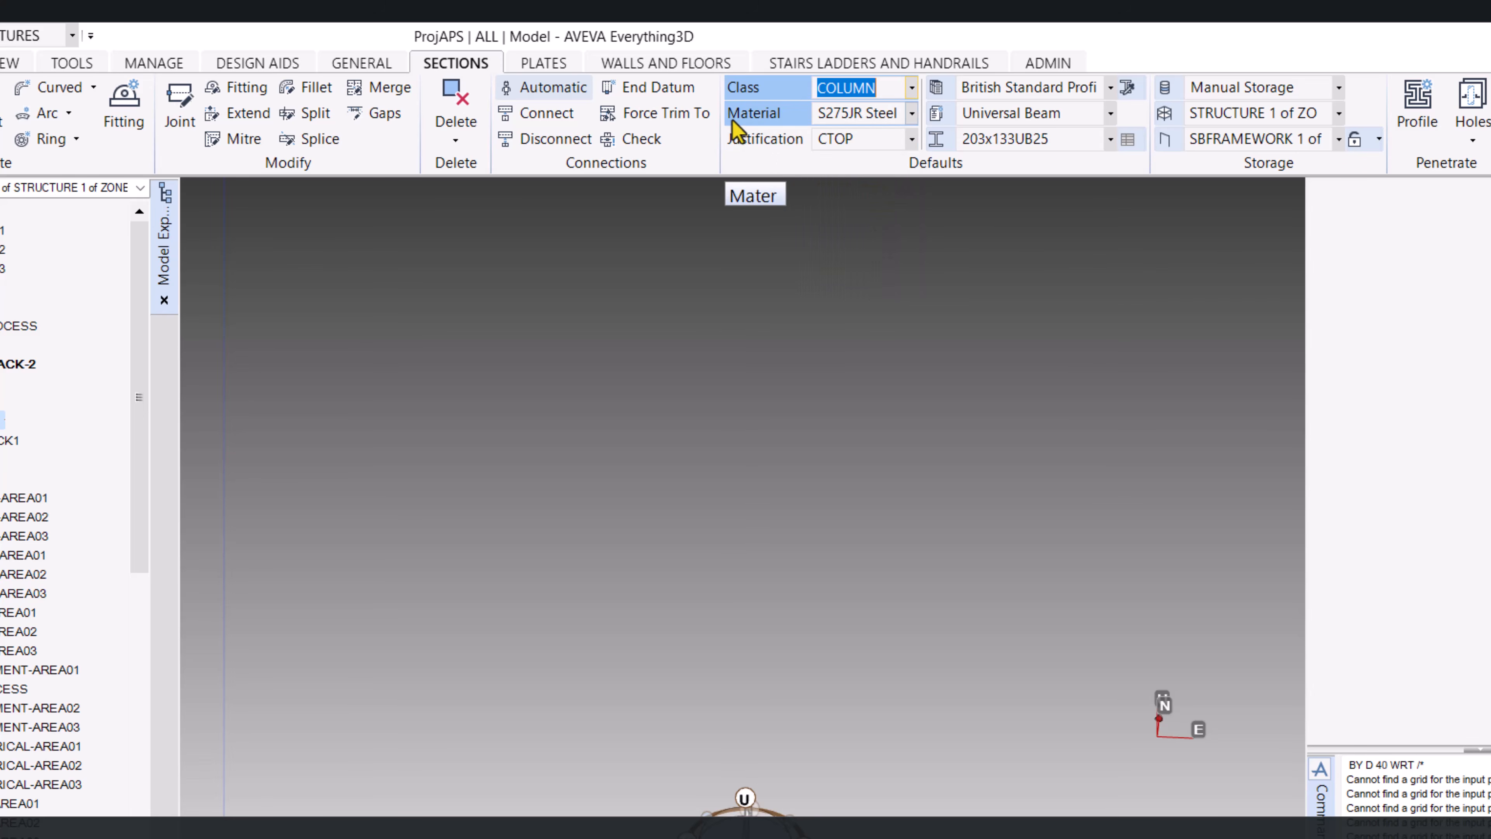
click(912, 113)
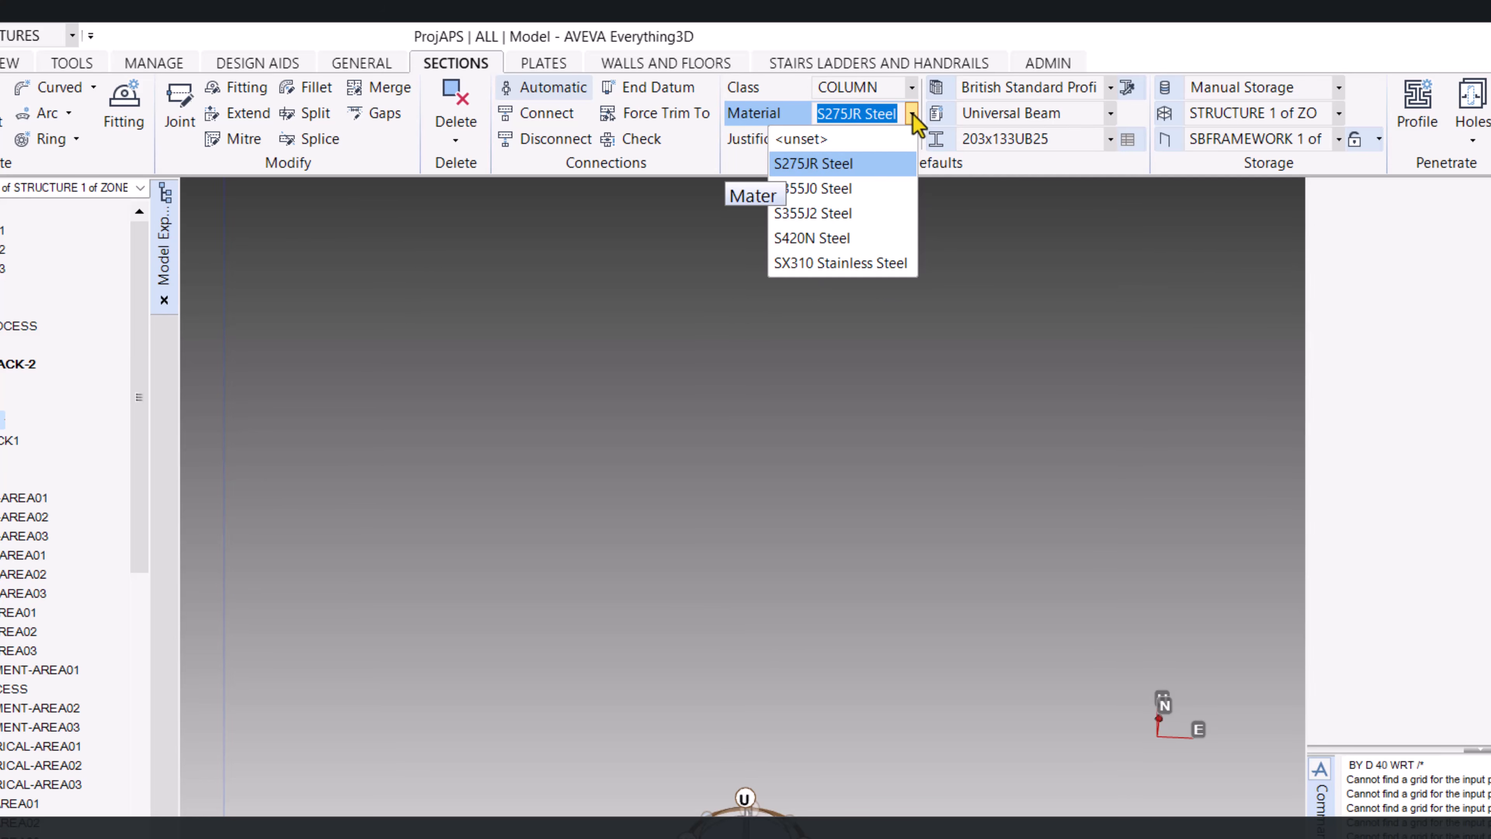
click(838, 165)
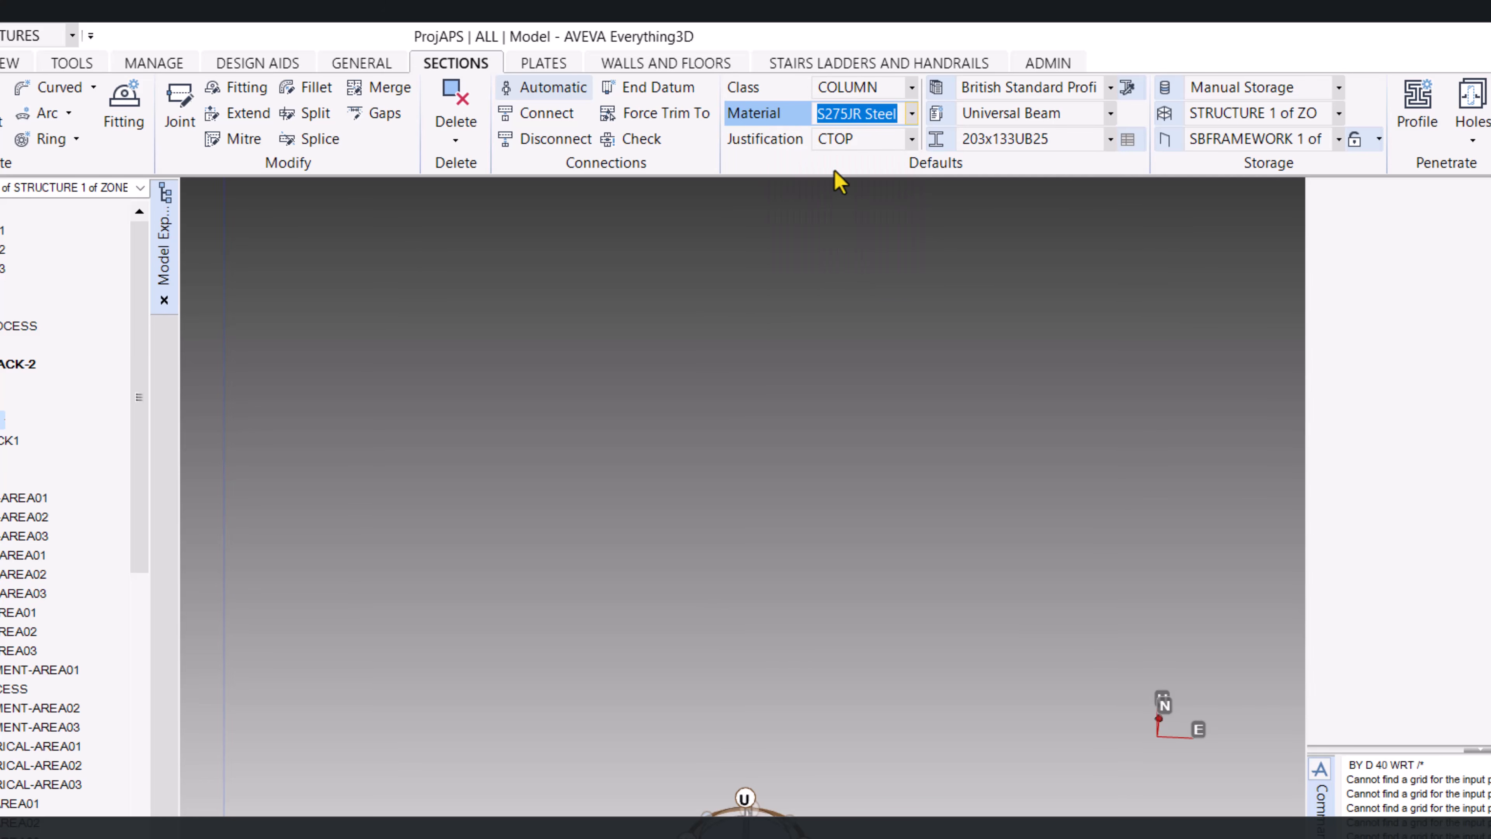
click(911, 141)
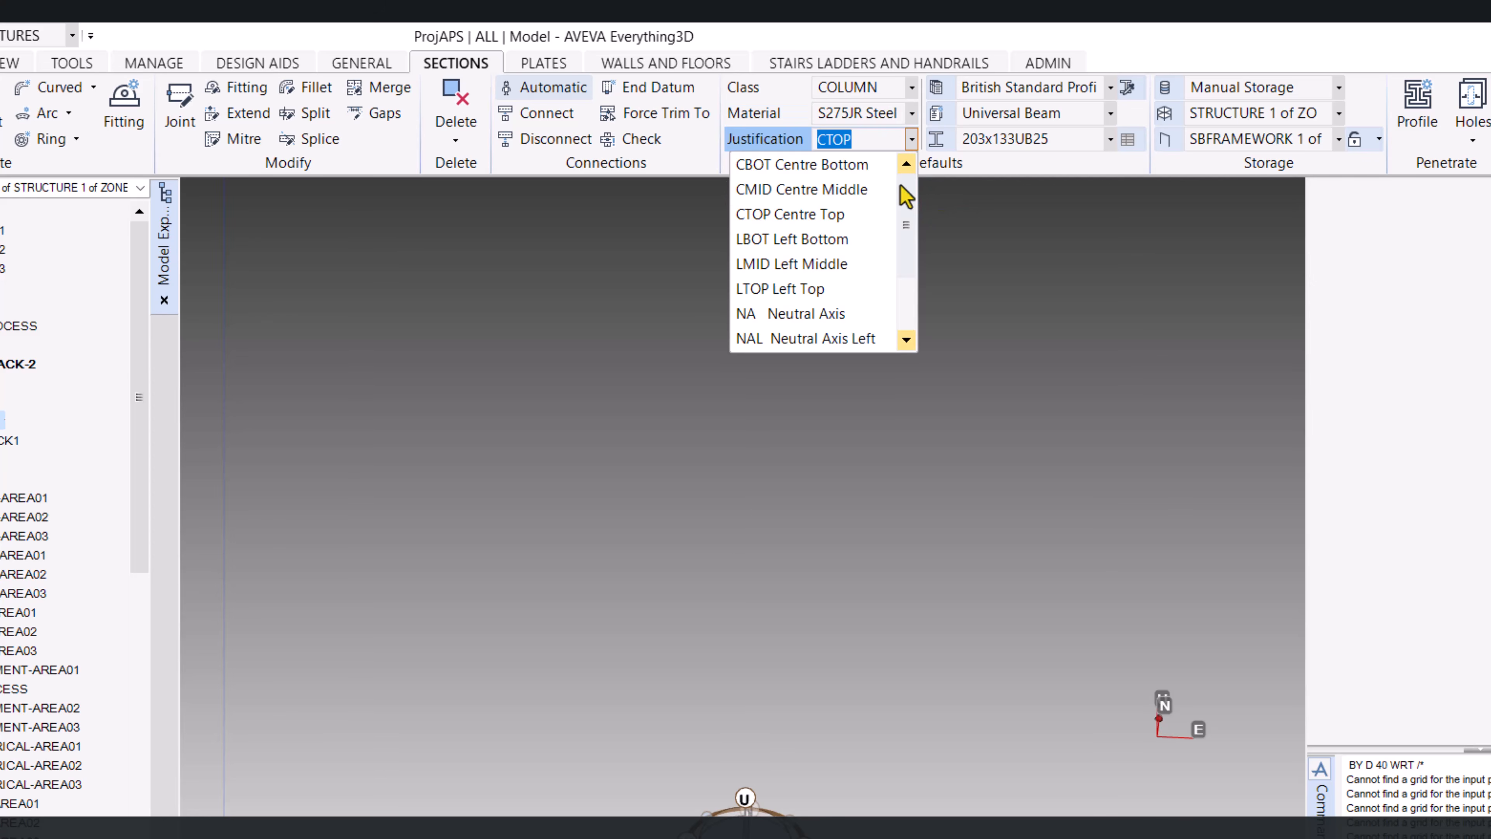
click(801, 220)
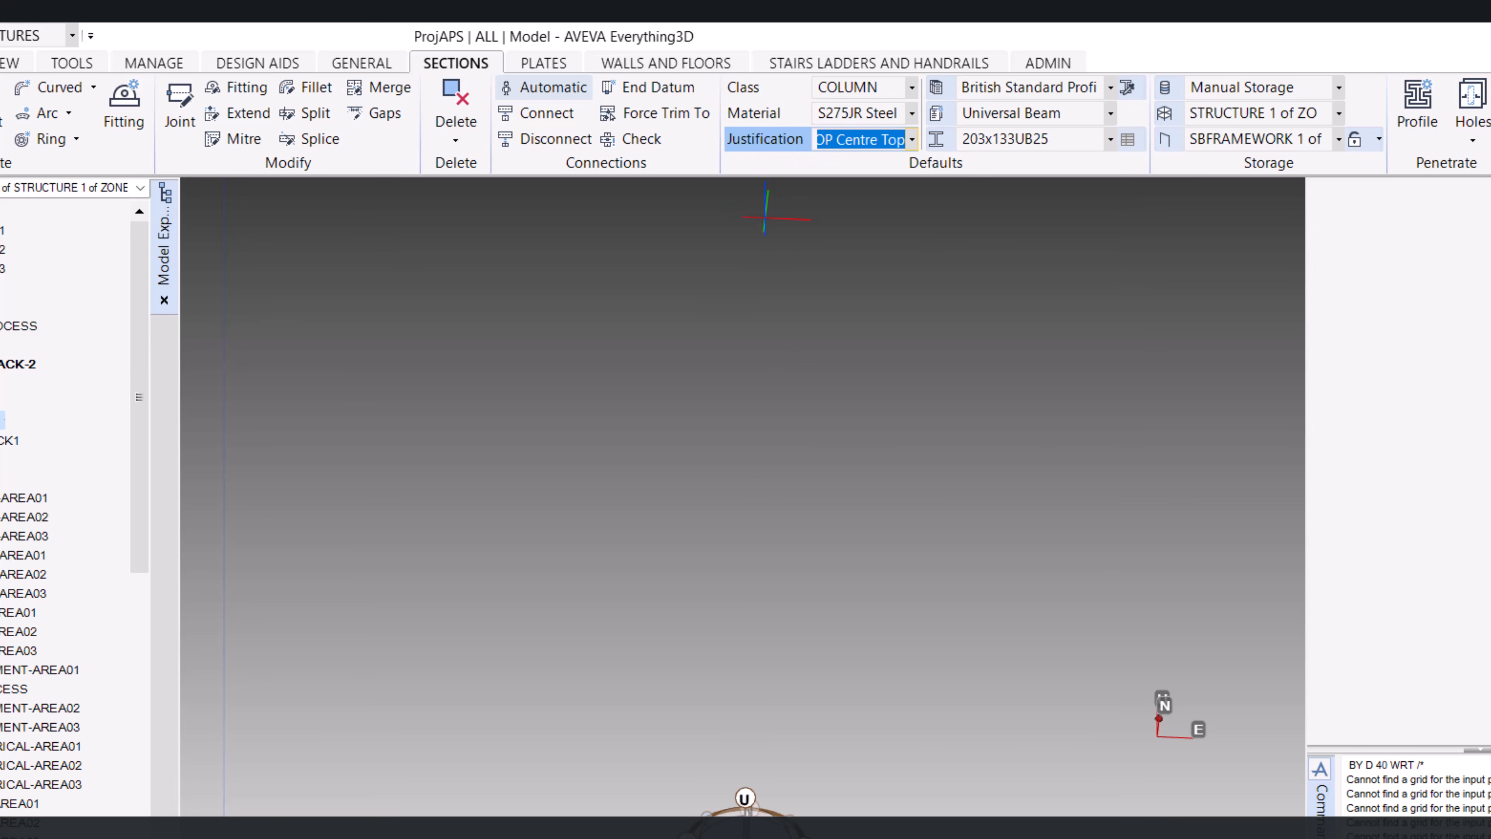
Choose British Standard Profiles as the default profile standard and 203x203UC46 as the default section size
click(1110, 93)
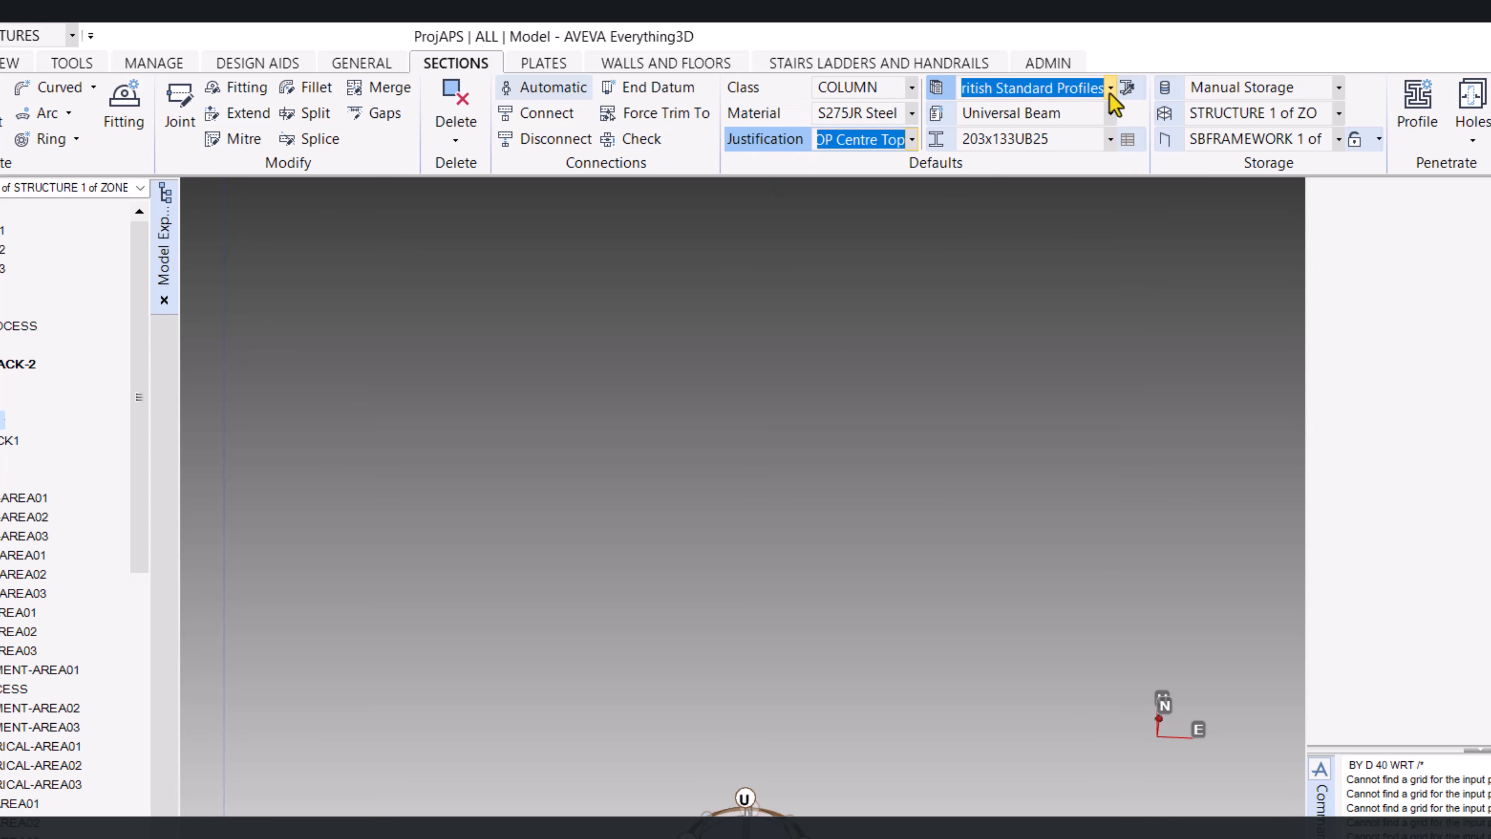
click(1110, 90)
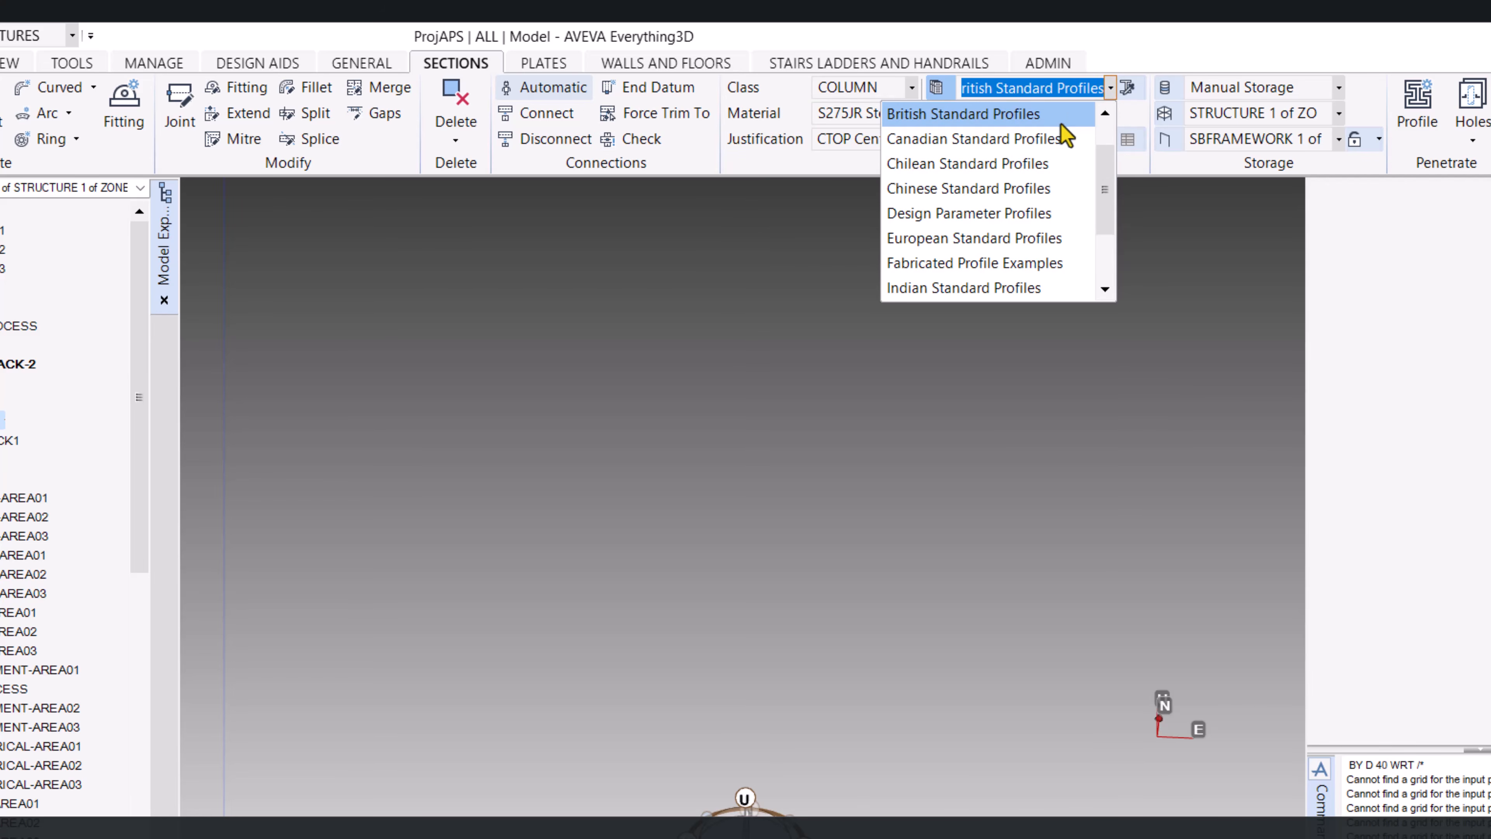
scroll(1108, 201, up, 1)
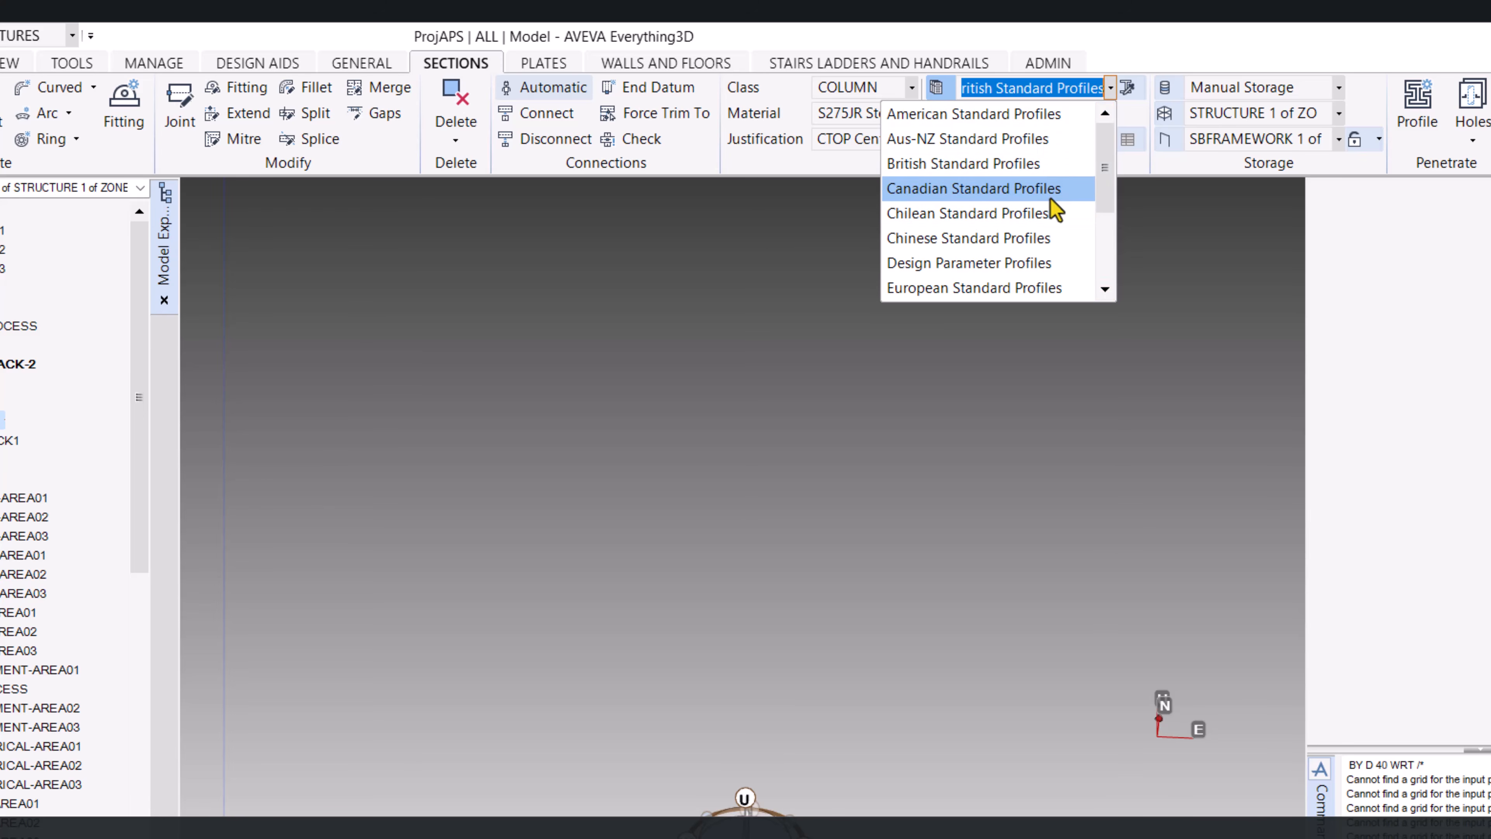
scroll(1052, 202, down, 1)
scroll(1056, 215, up, 1)
click(963, 170)
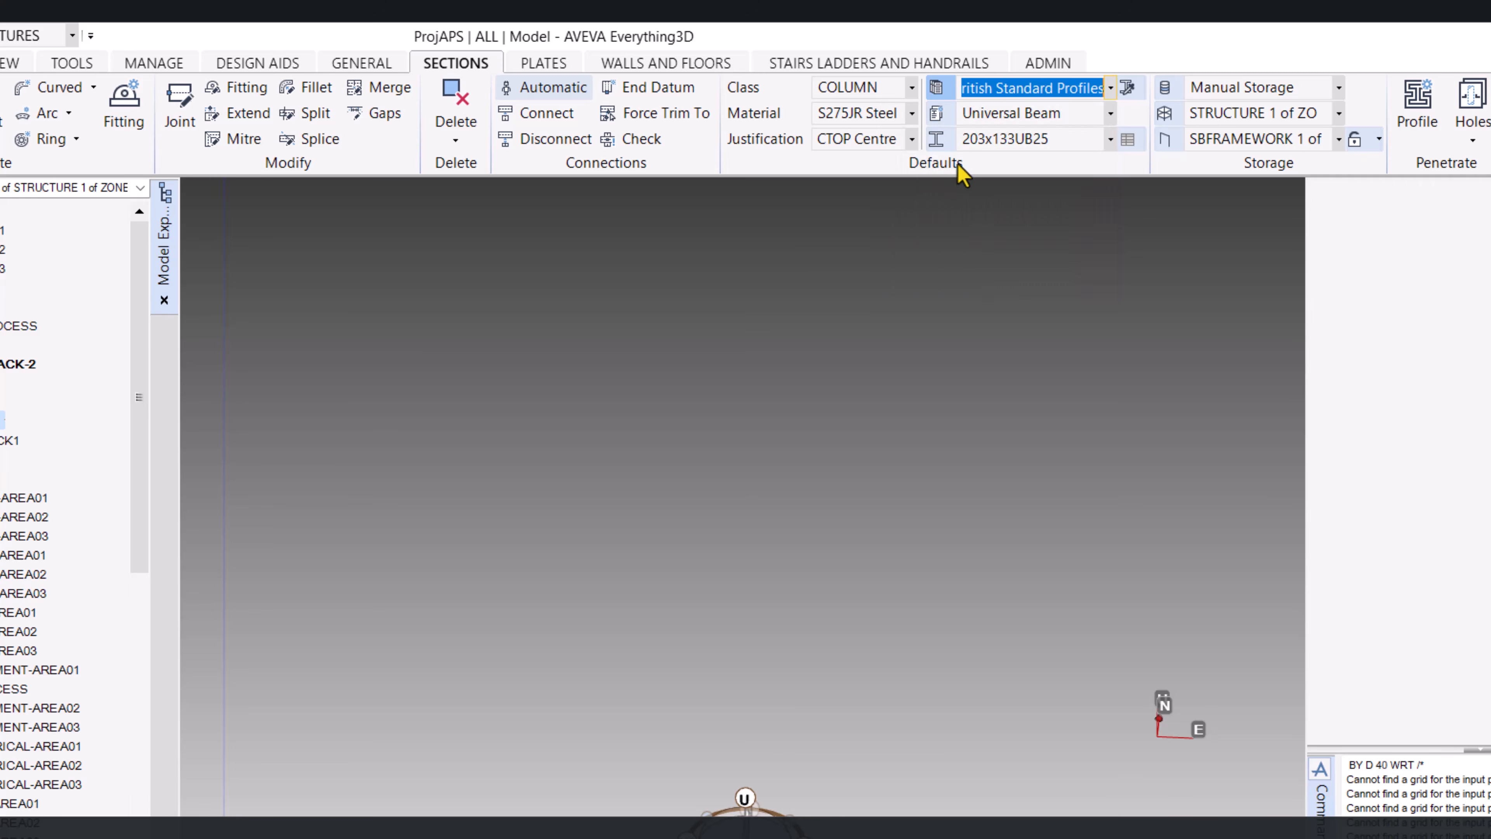
click(1110, 113)
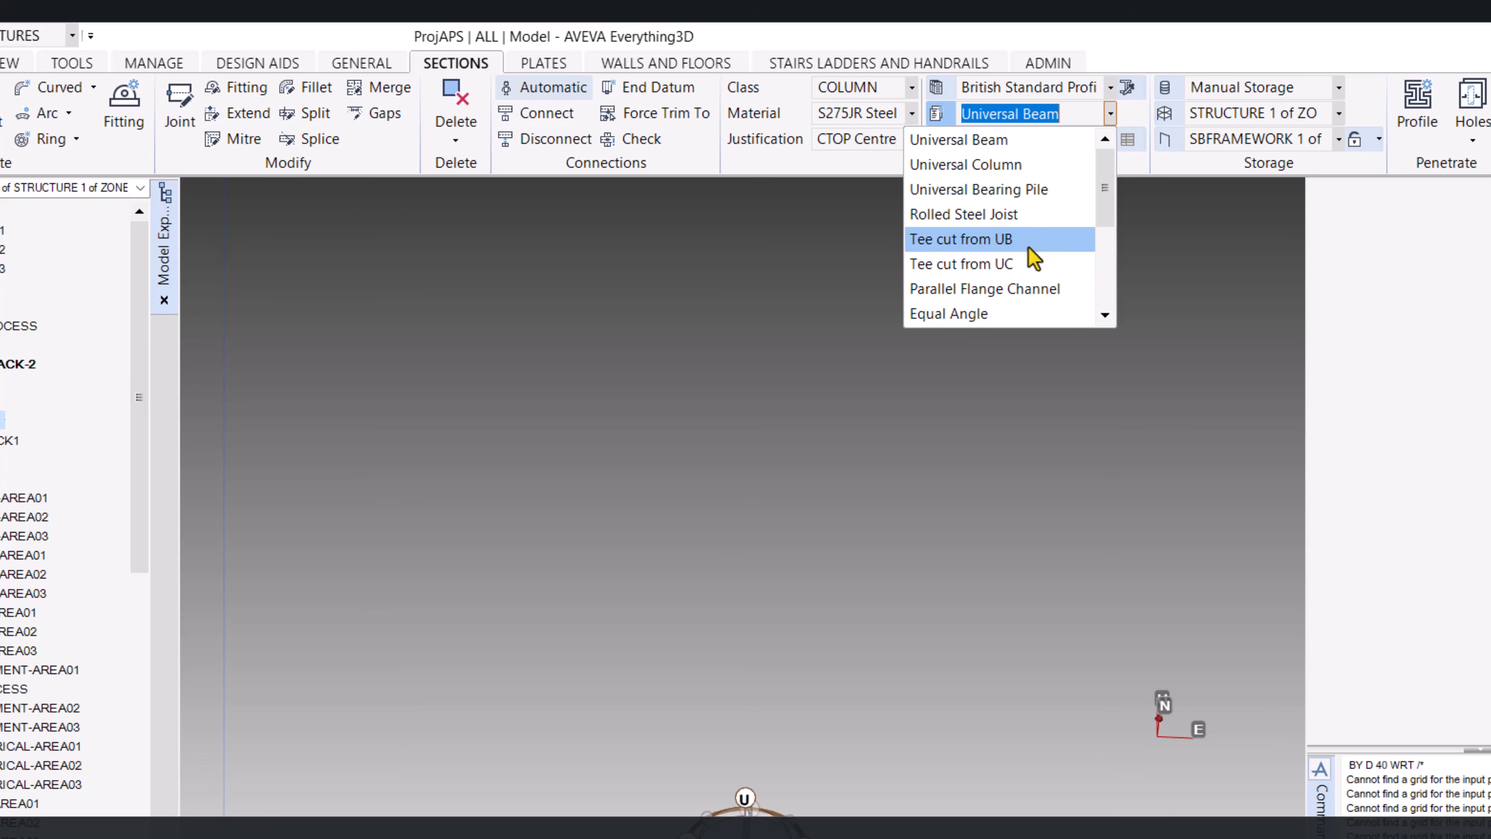
click(1163, 279)
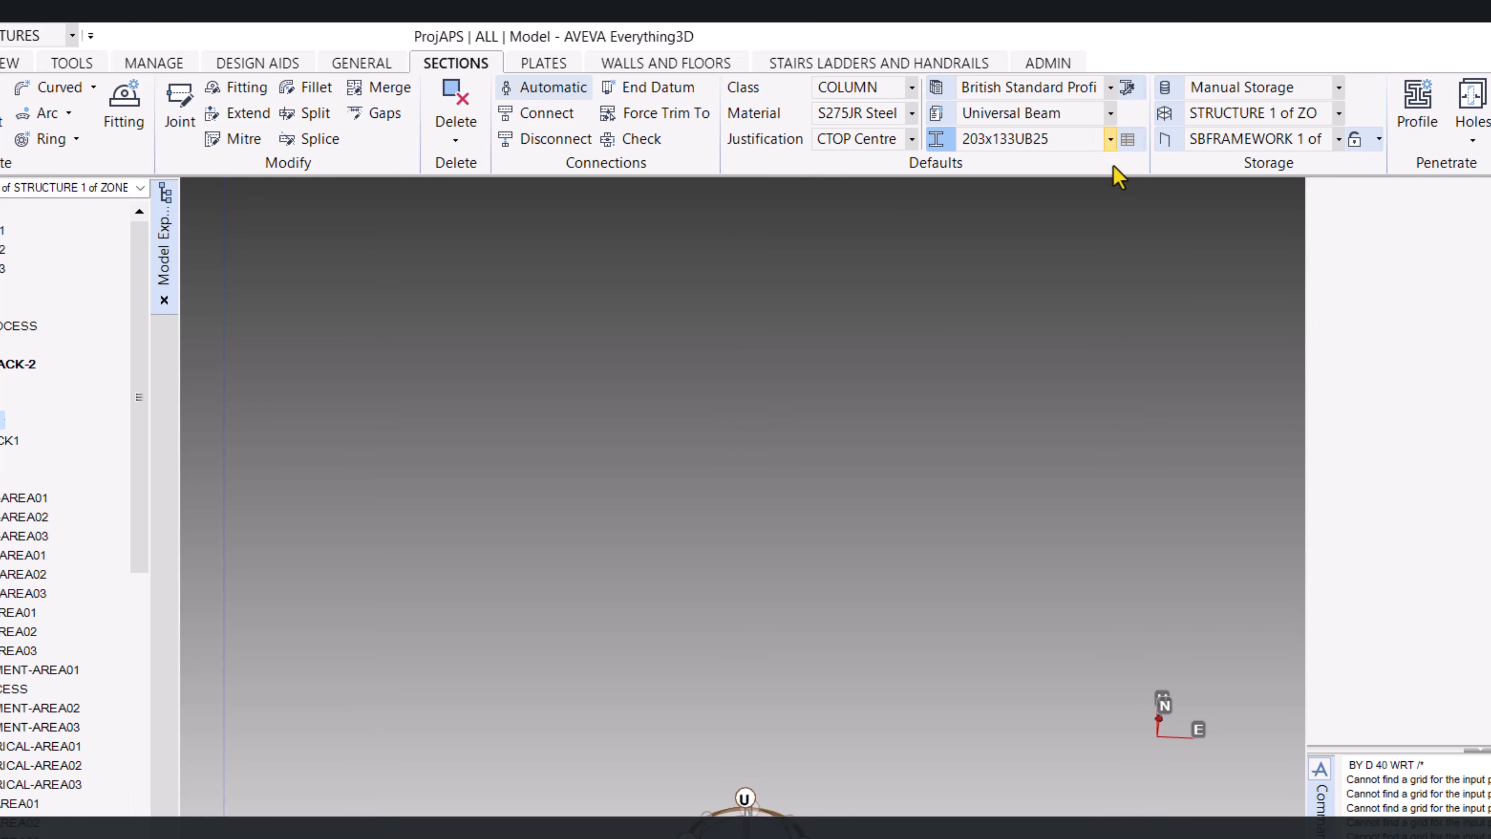
click(1109, 139)
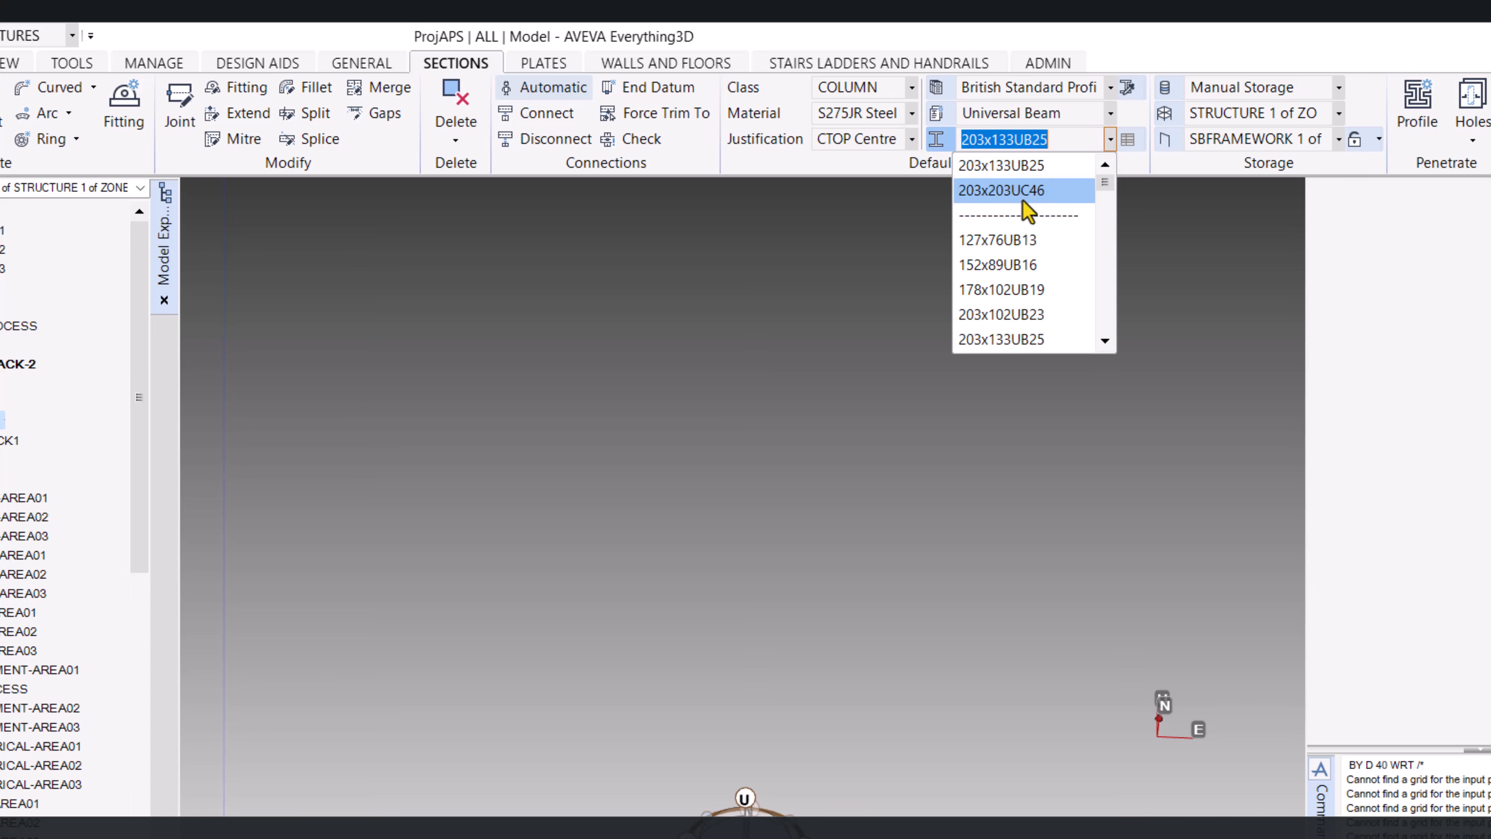
click(1038, 191)
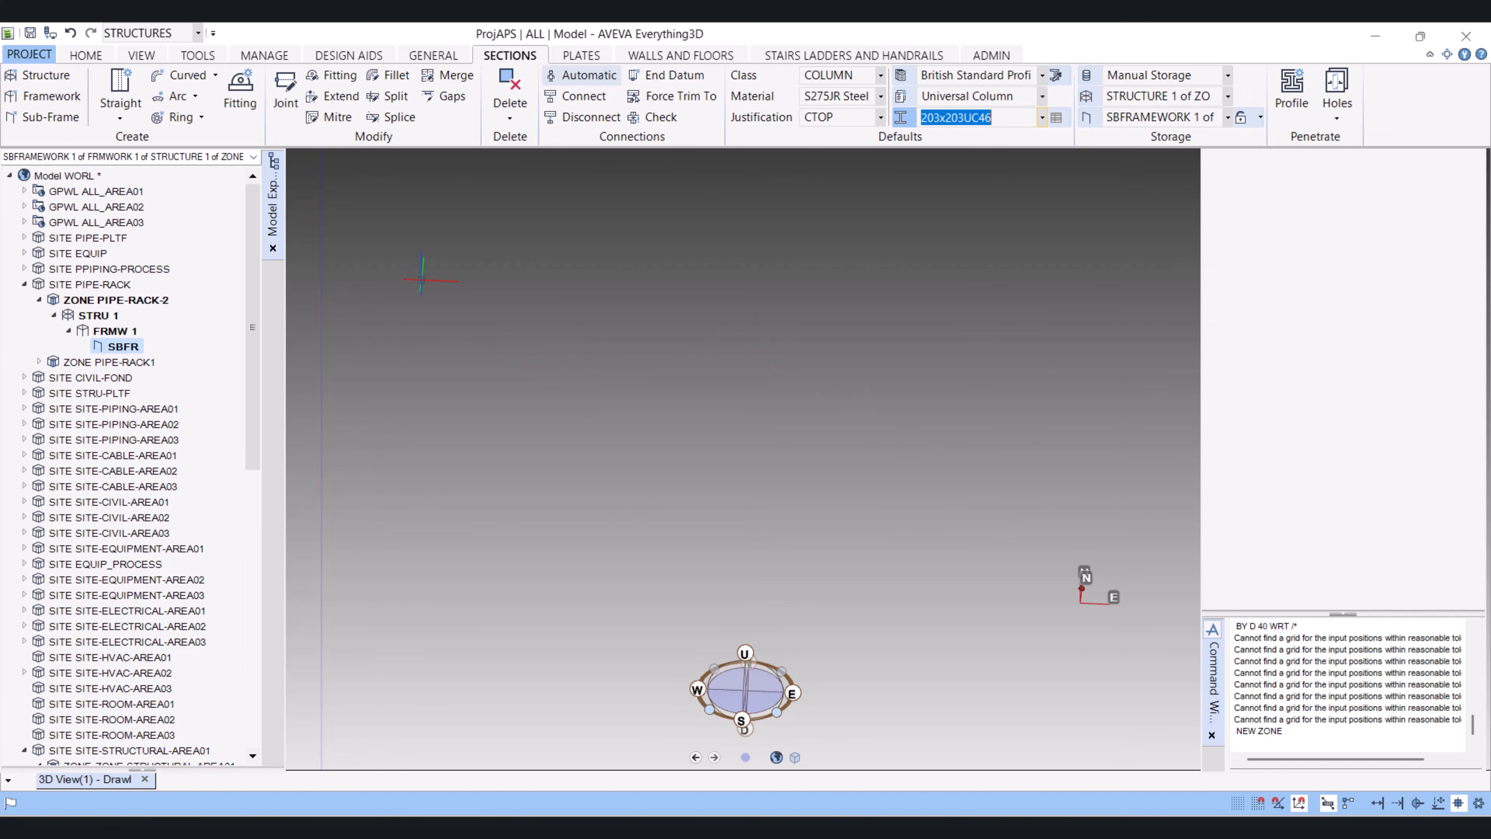
Create a straight vertical column in the sub-frame from a freely picked start point to relative end point E 0, N 0, U 5500 mm
click(116, 99)
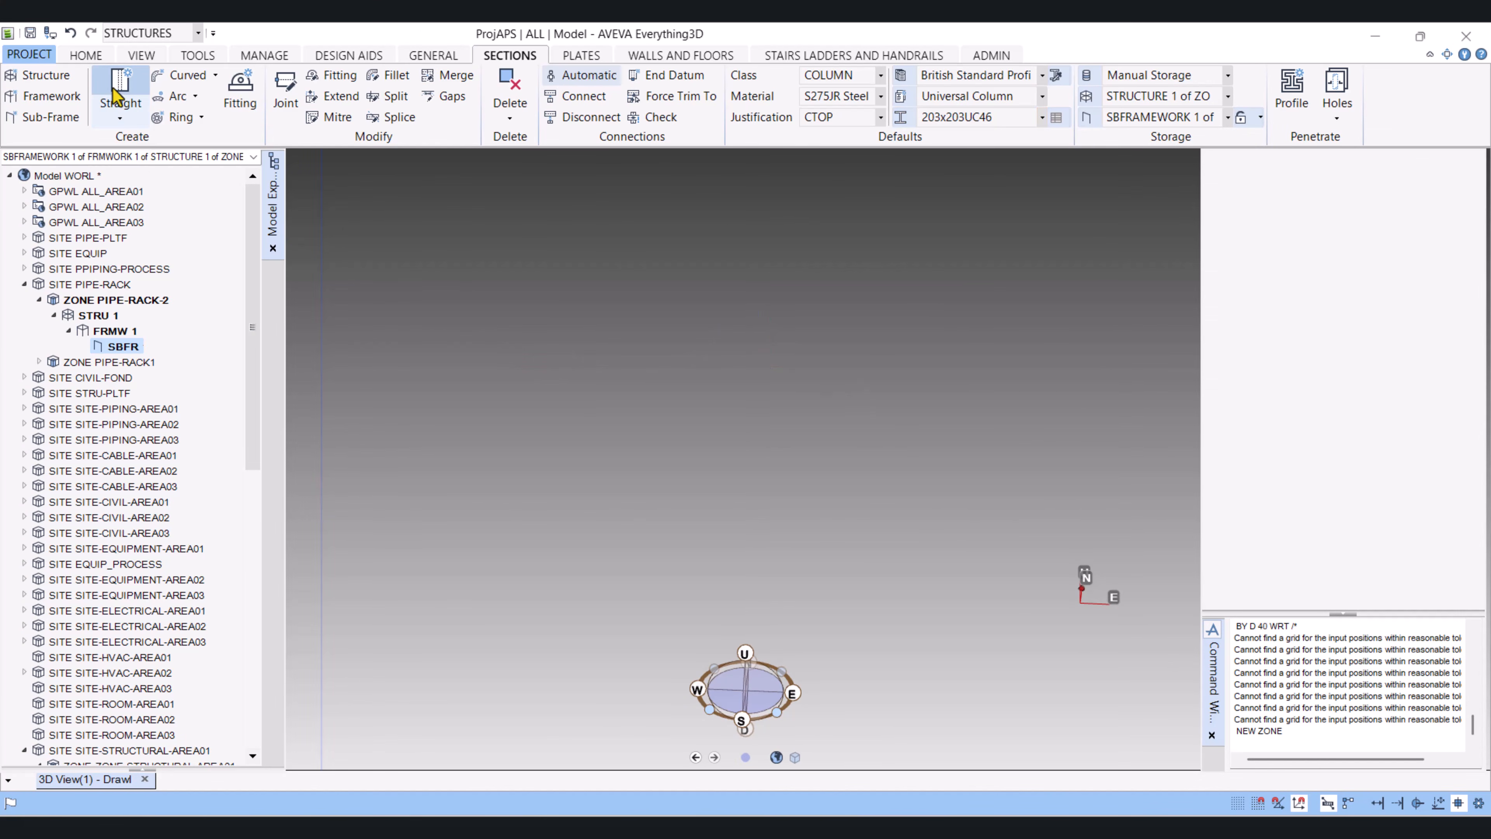
click(676, 517)
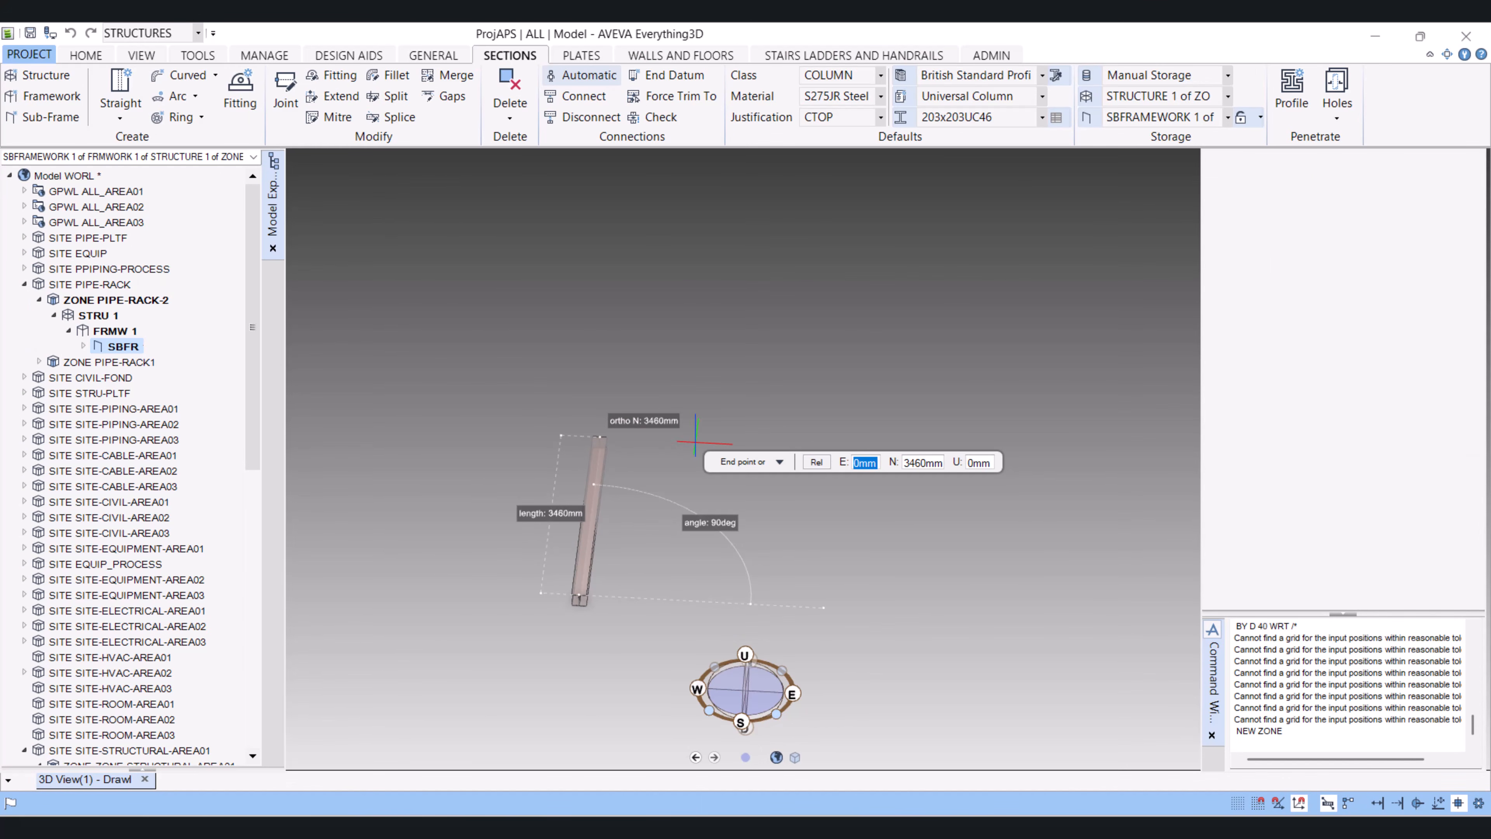
text(0)
key(Tab)
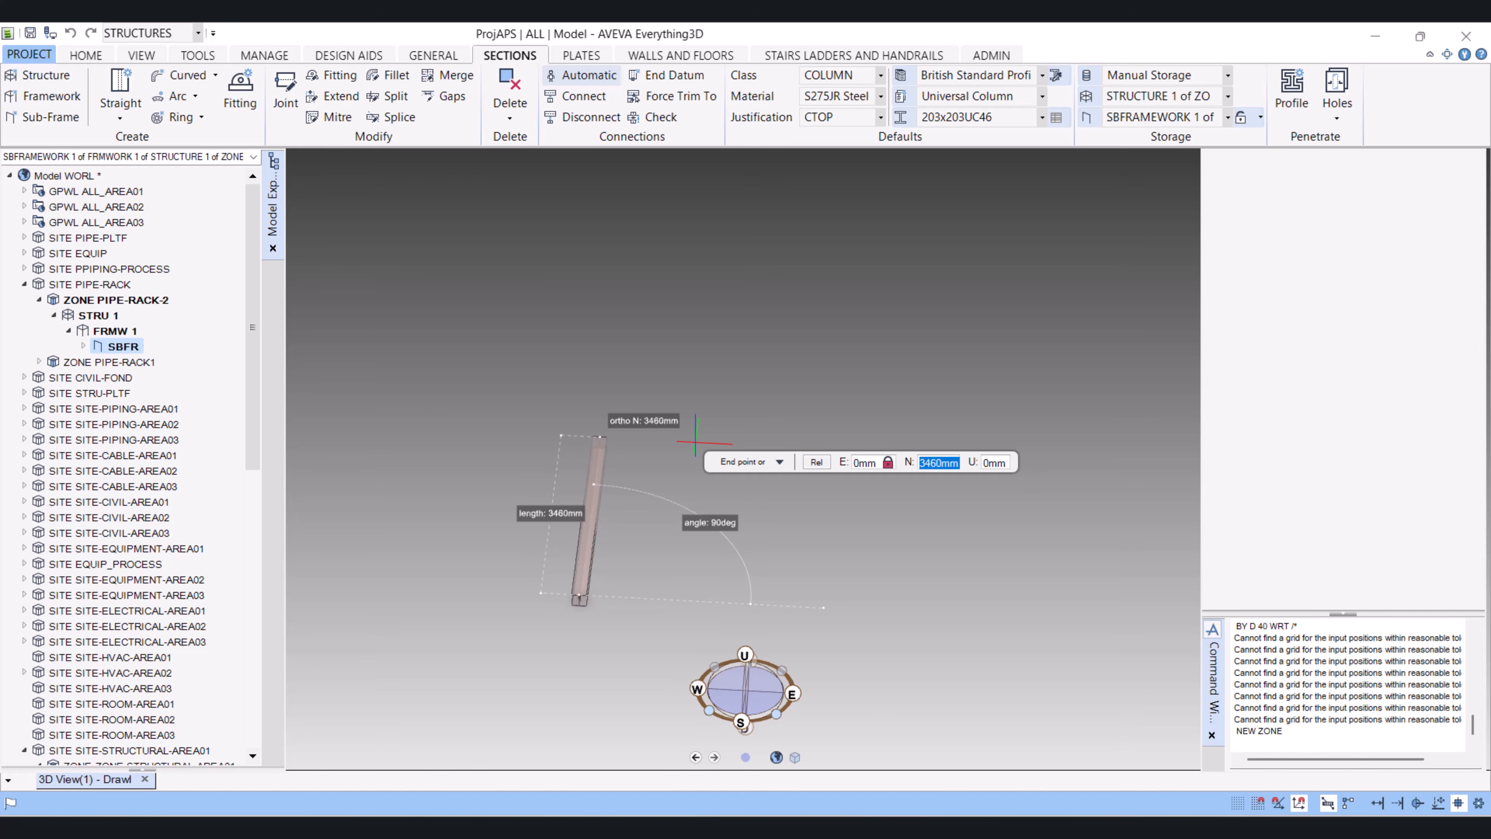
text(0)
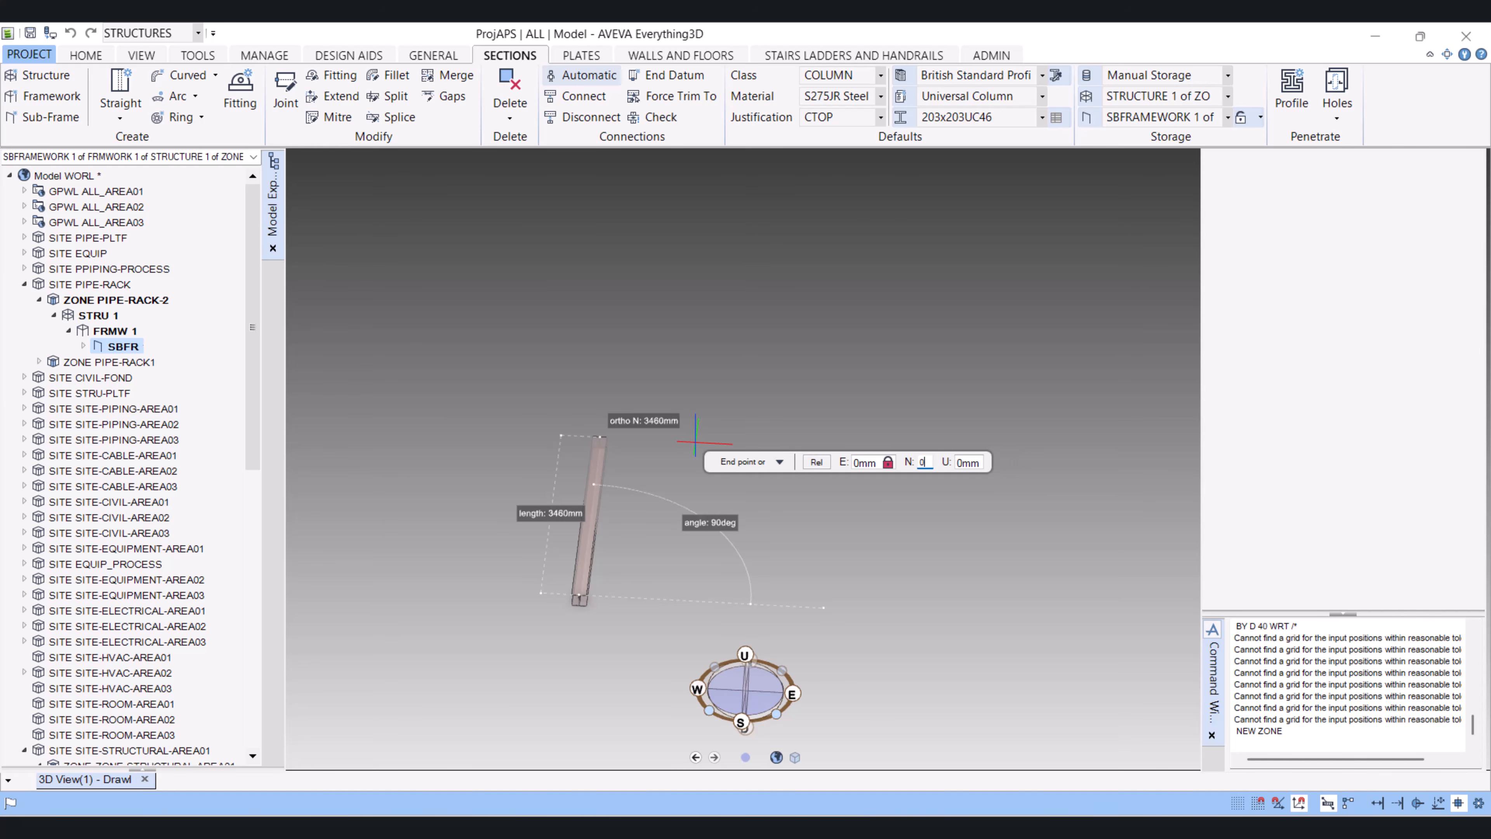
key(Tab)
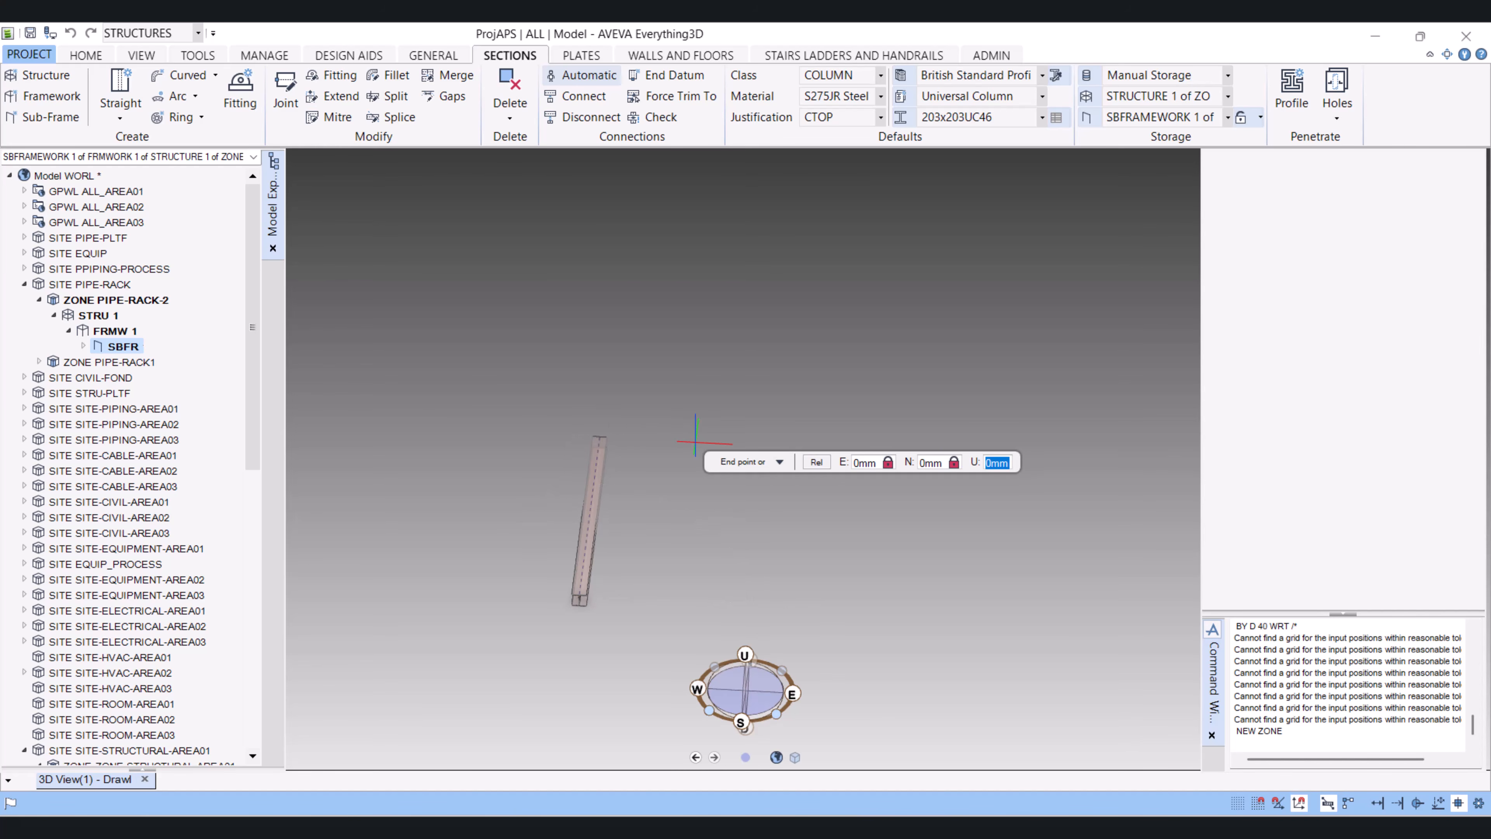
text(55)
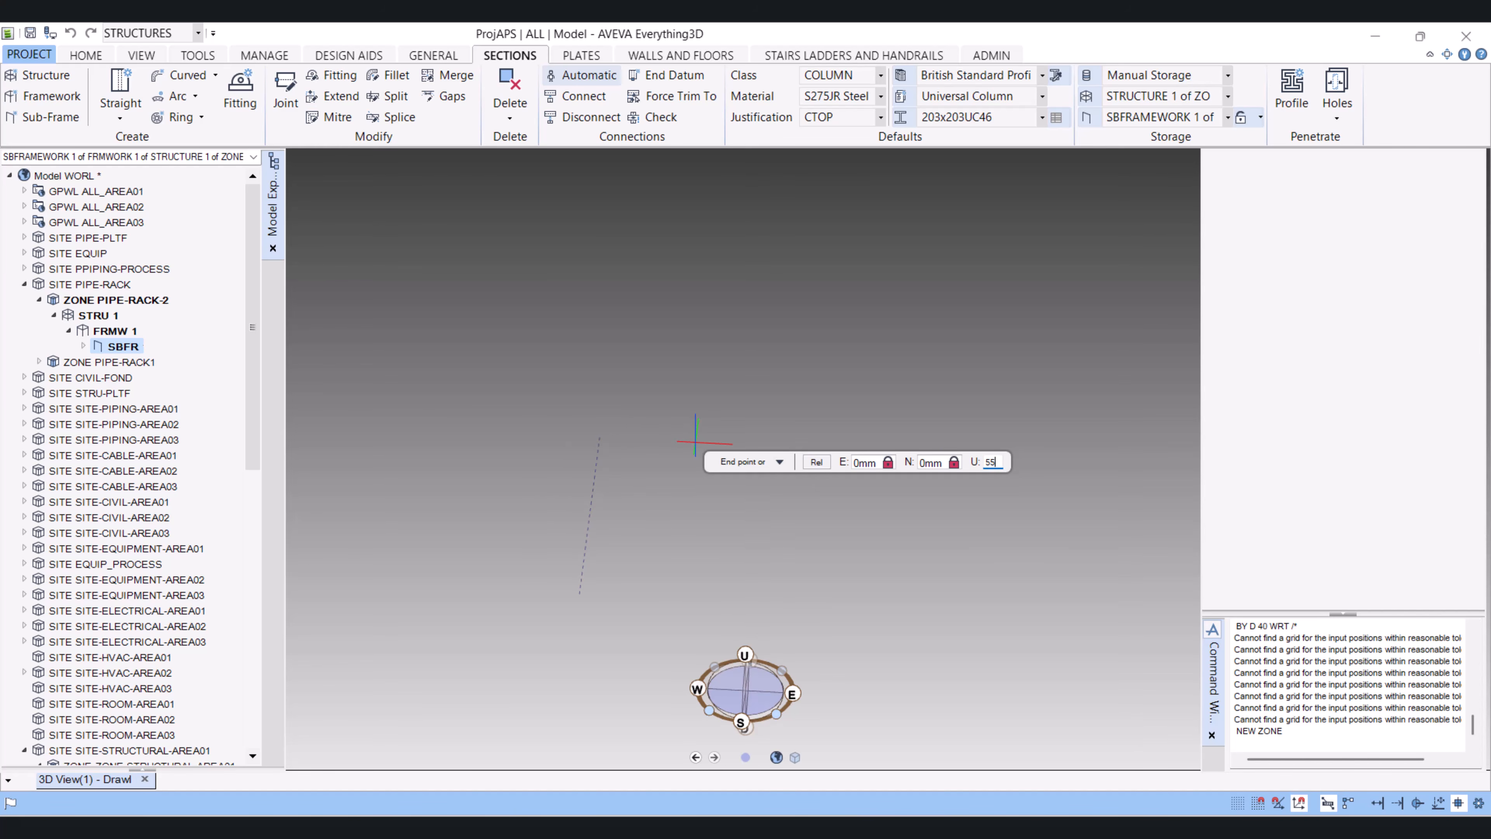
text(00)
key(Return)
scroll(670, 420, down, 5)
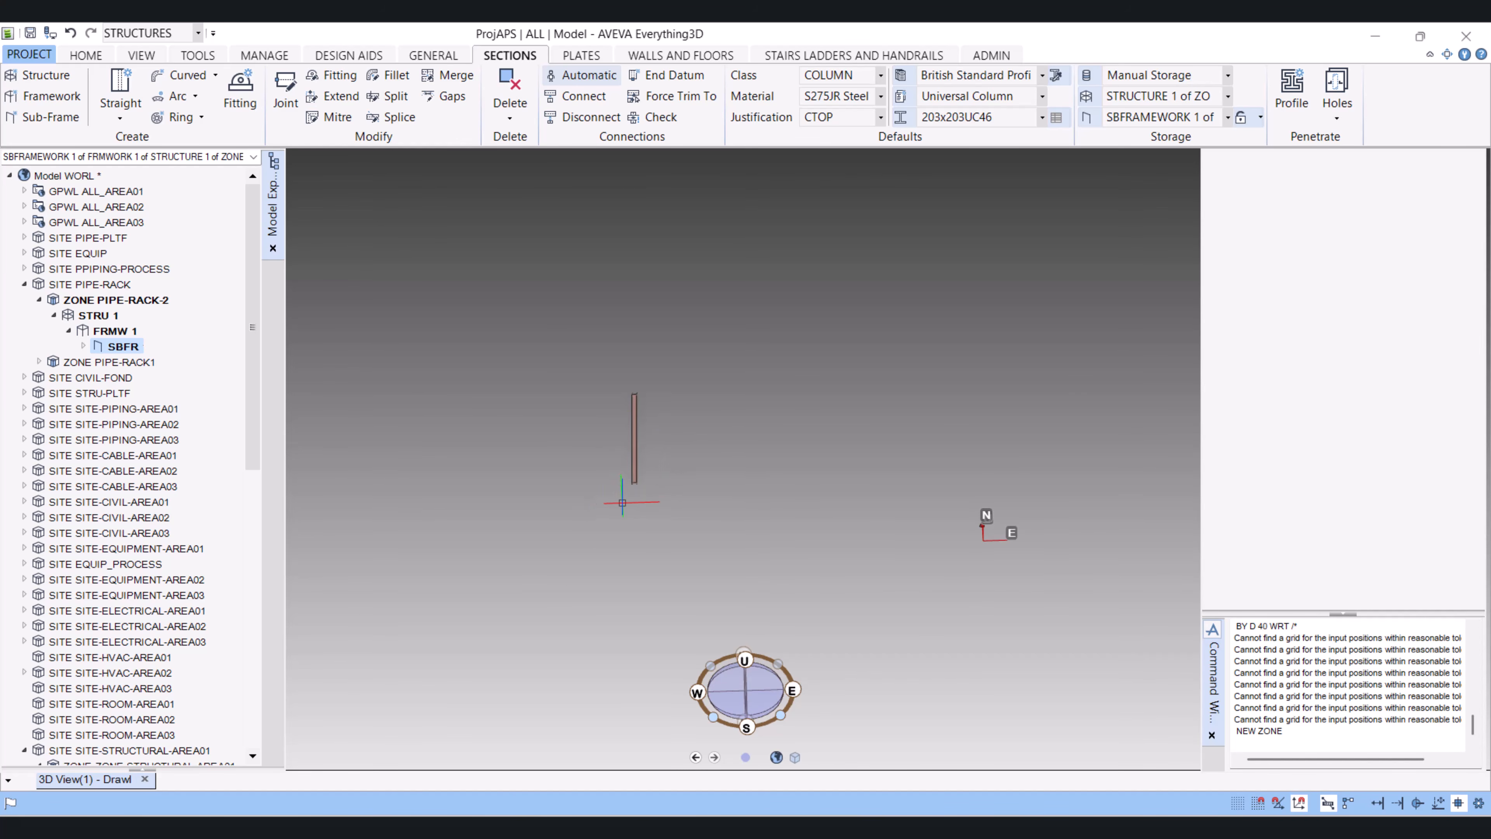
scroll(614, 437, up, 5)
middle_drag(614, 438, 435, 397)
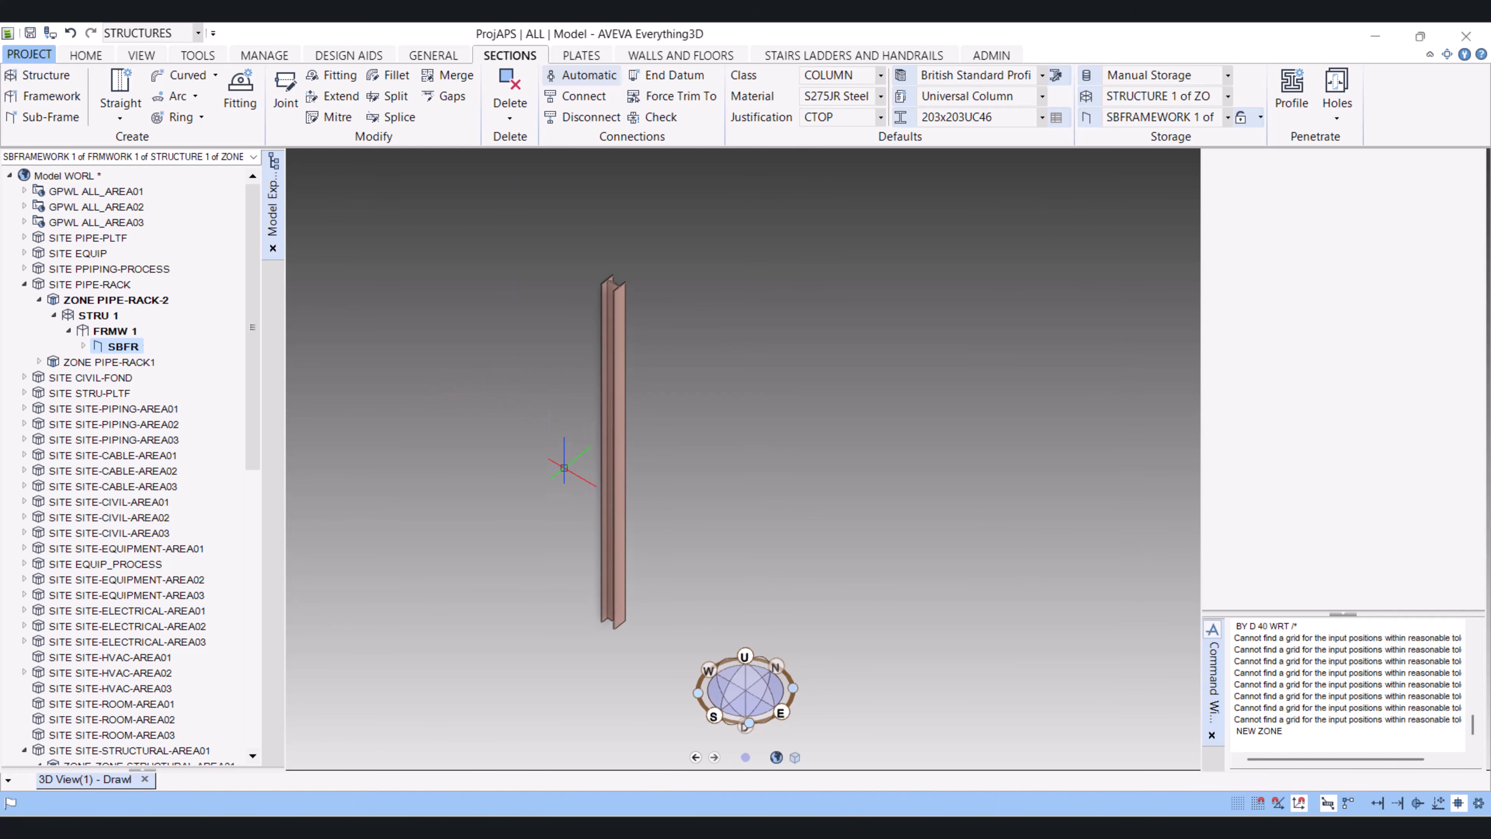
Copy the column once with an offset of X -5000 mm, Y 0 and Z 0 relative to World, retaining the copy
scroll(588, 514, up, 3)
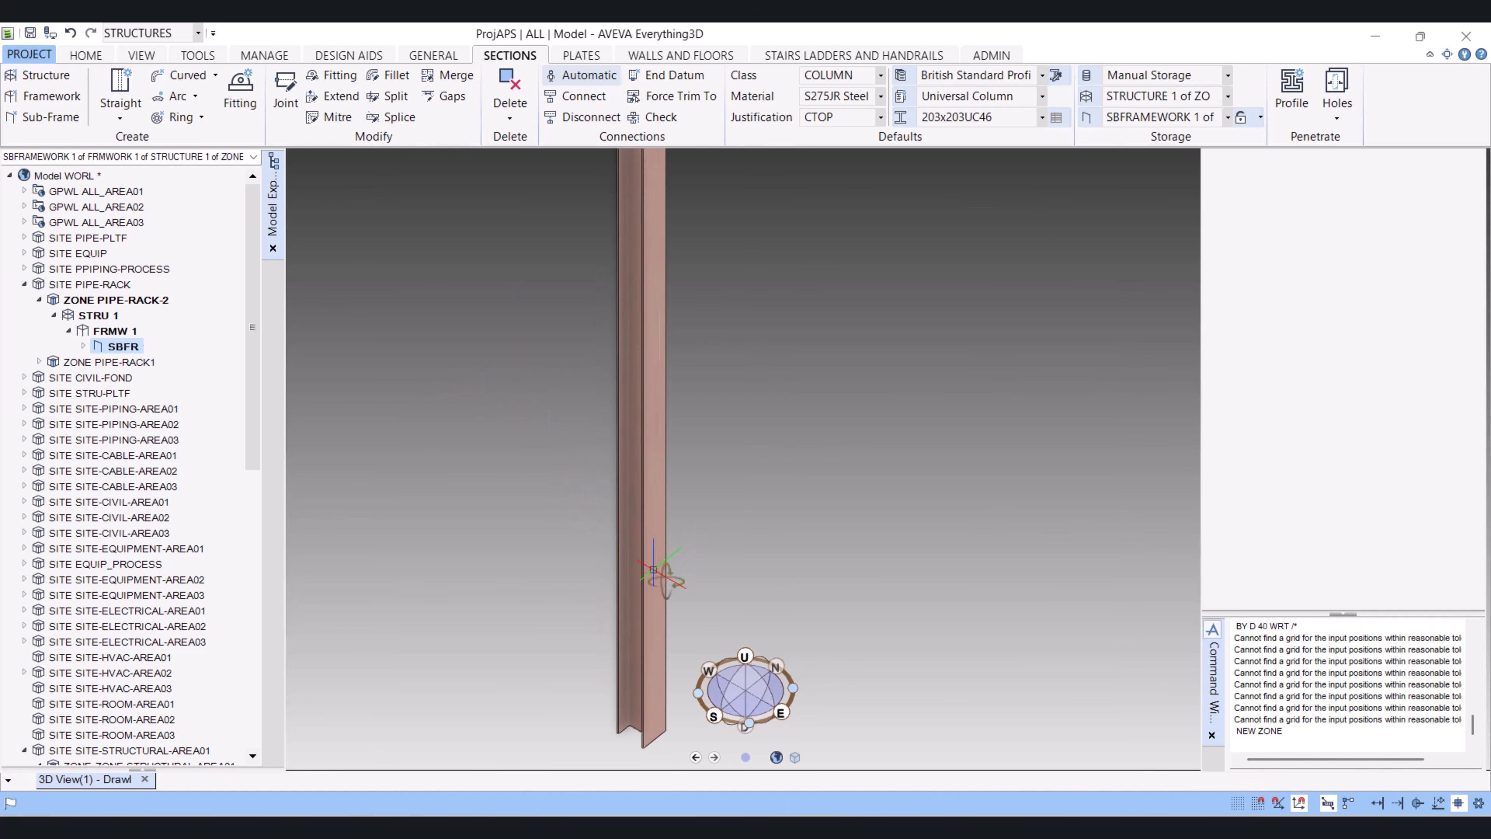
middle_drag(662, 573, 766, 565)
scroll(766, 566, down, 2)
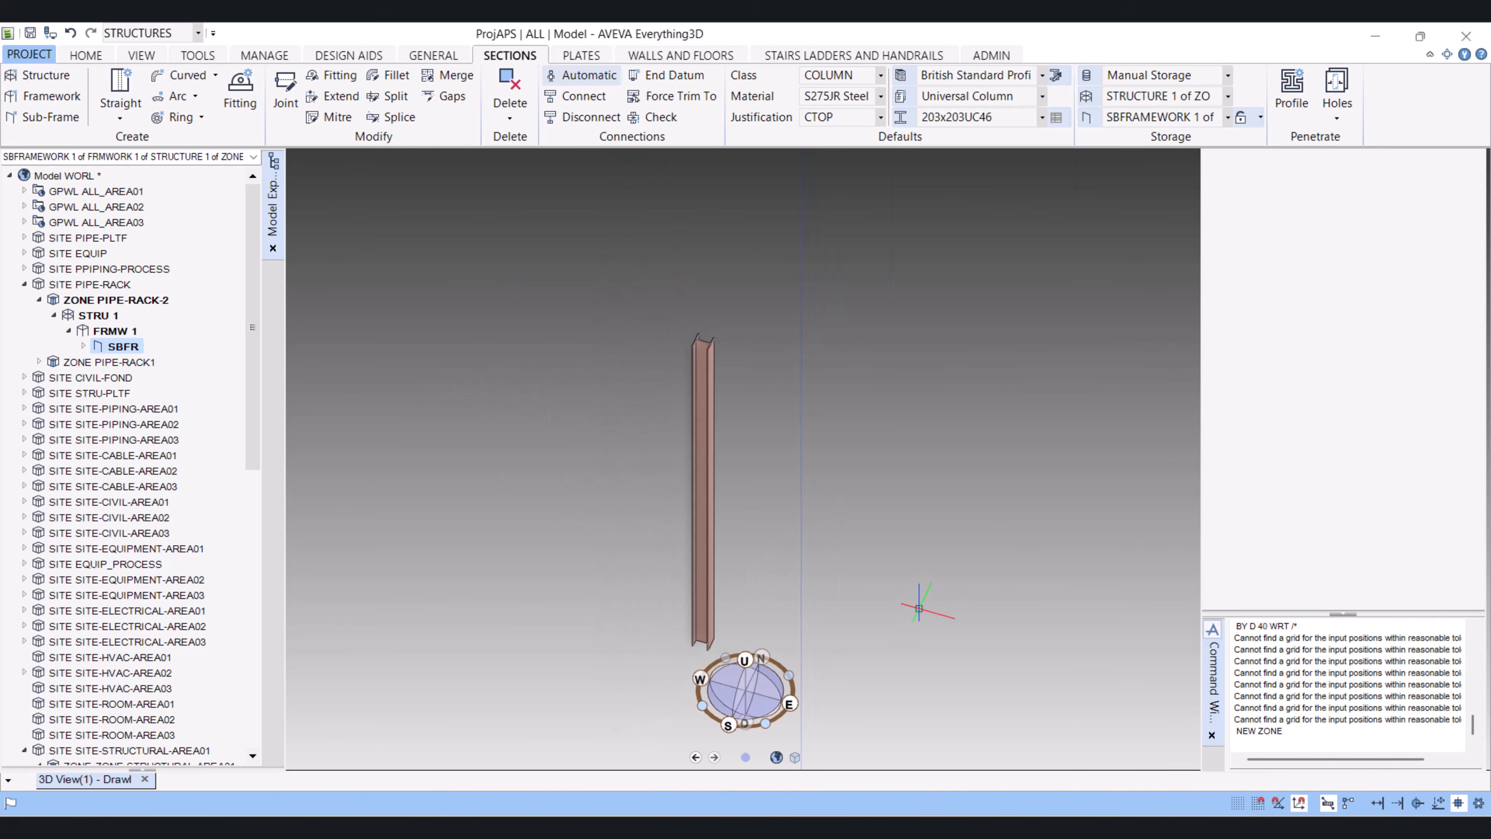
click(83, 346)
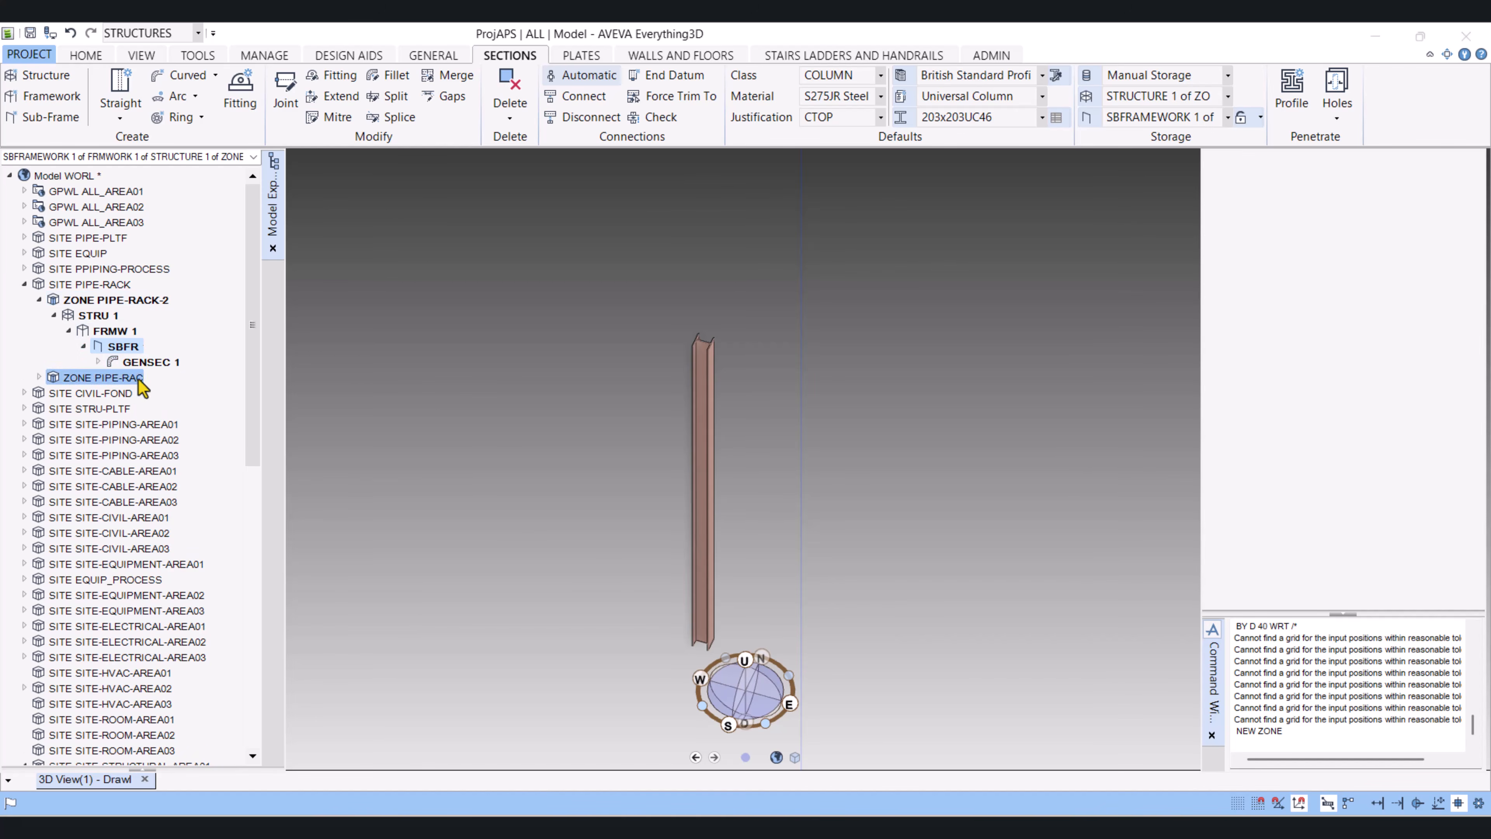
click(146, 362)
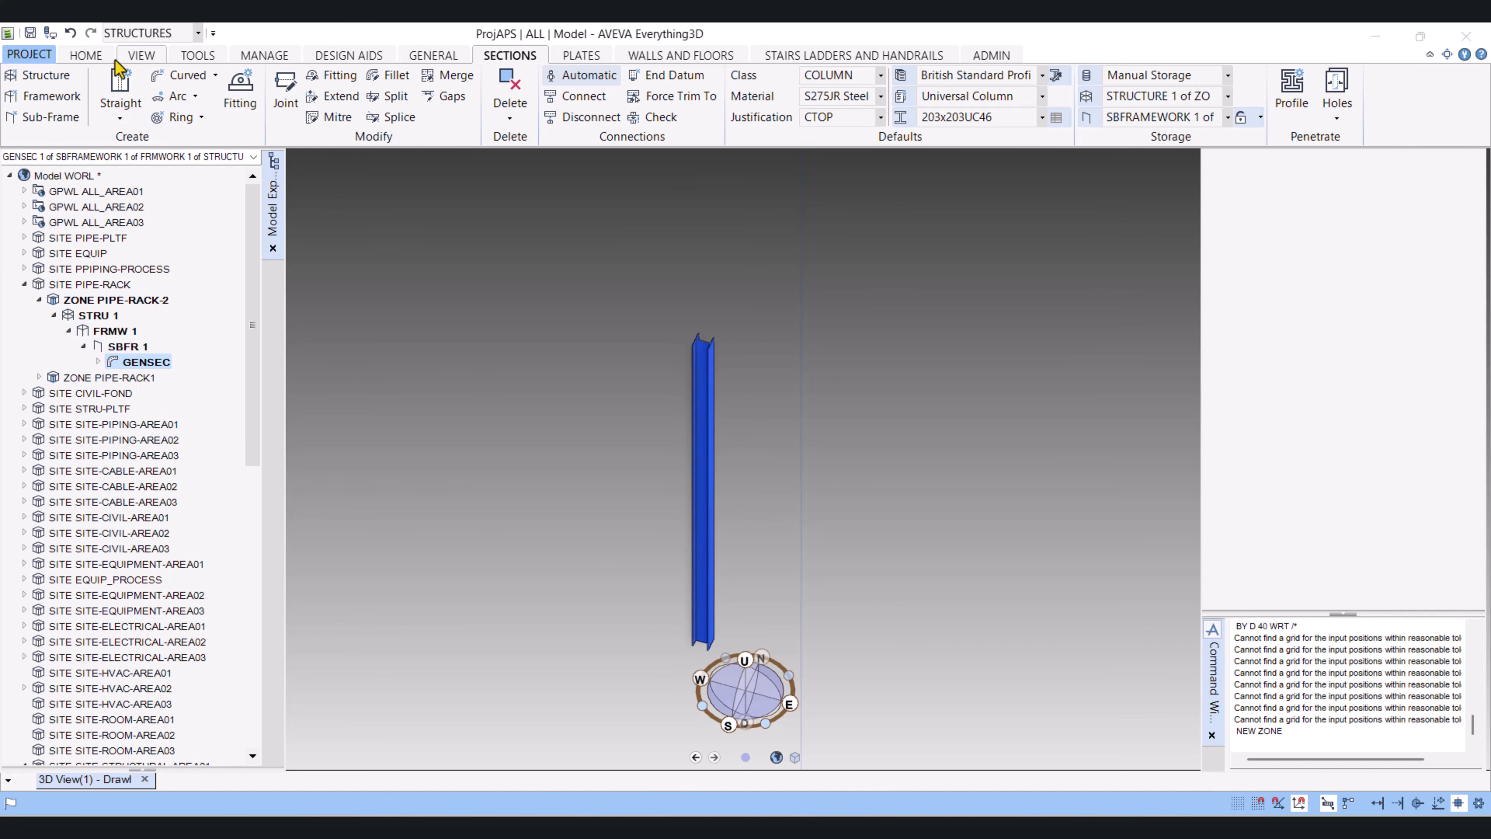
click(85, 55)
click(154, 75)
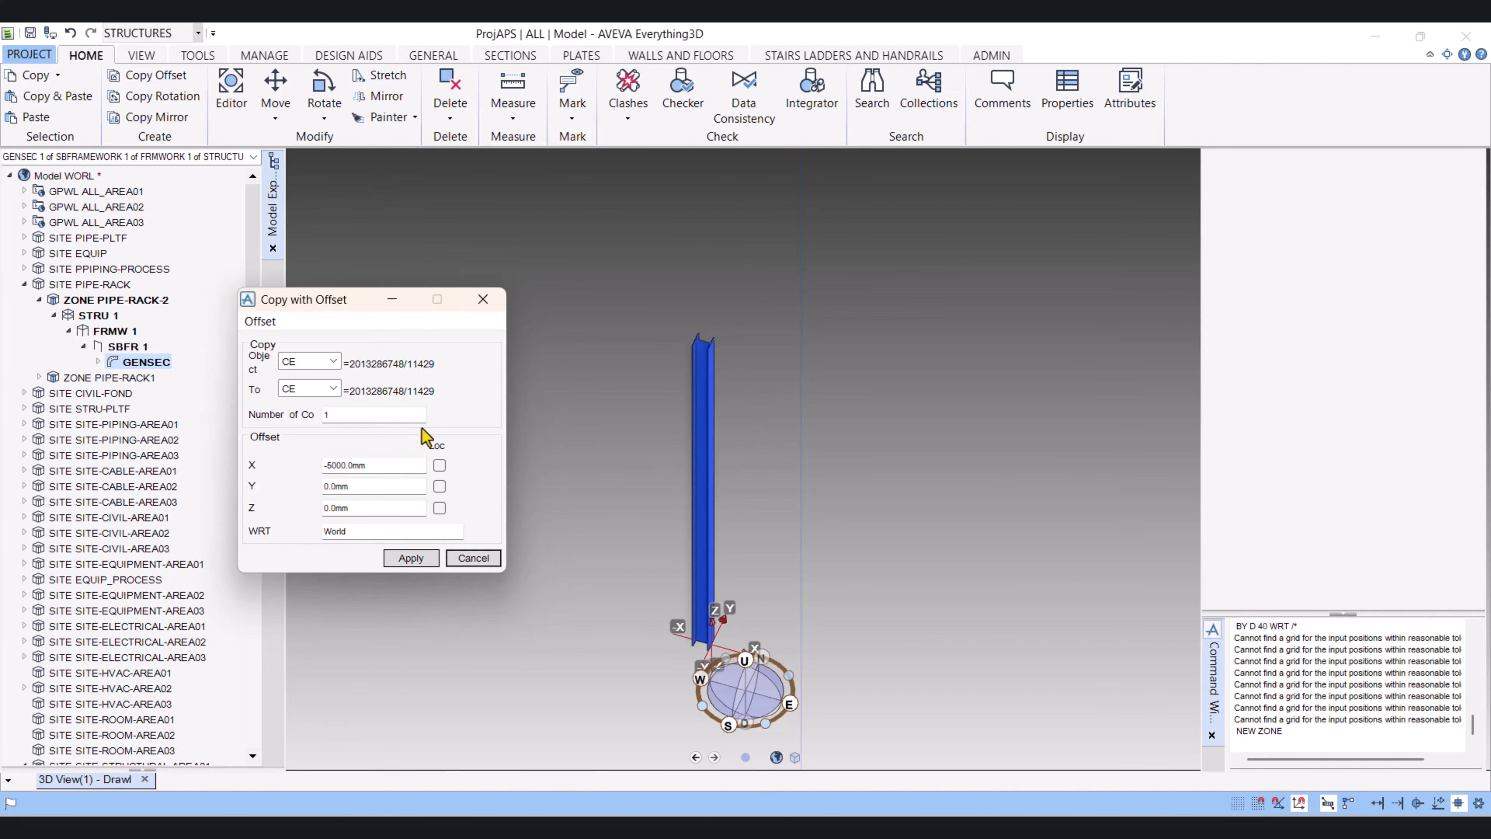
scroll(707, 573, up, 5)
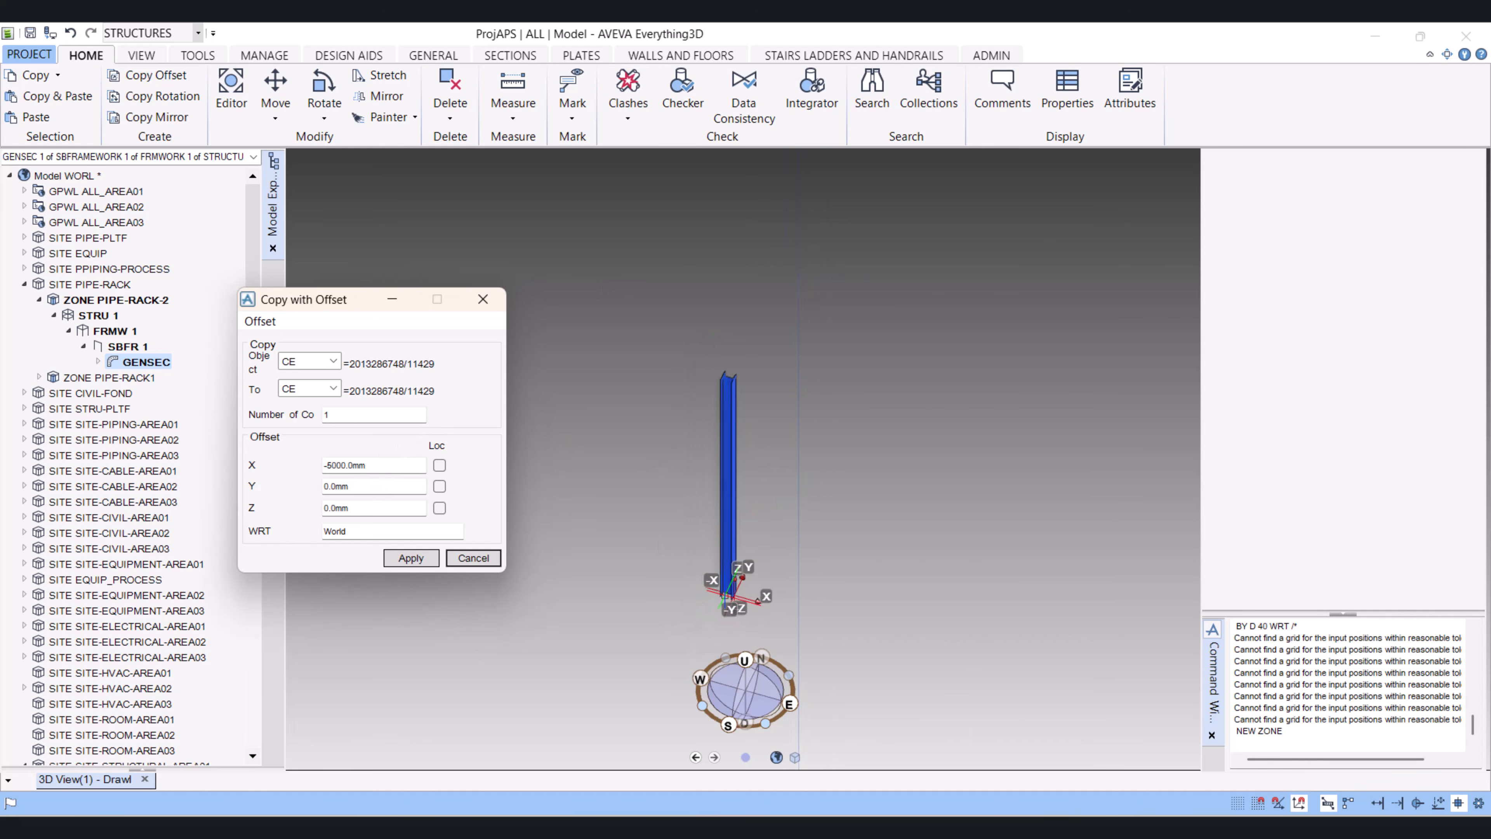
scroll(706, 581, up, 3)
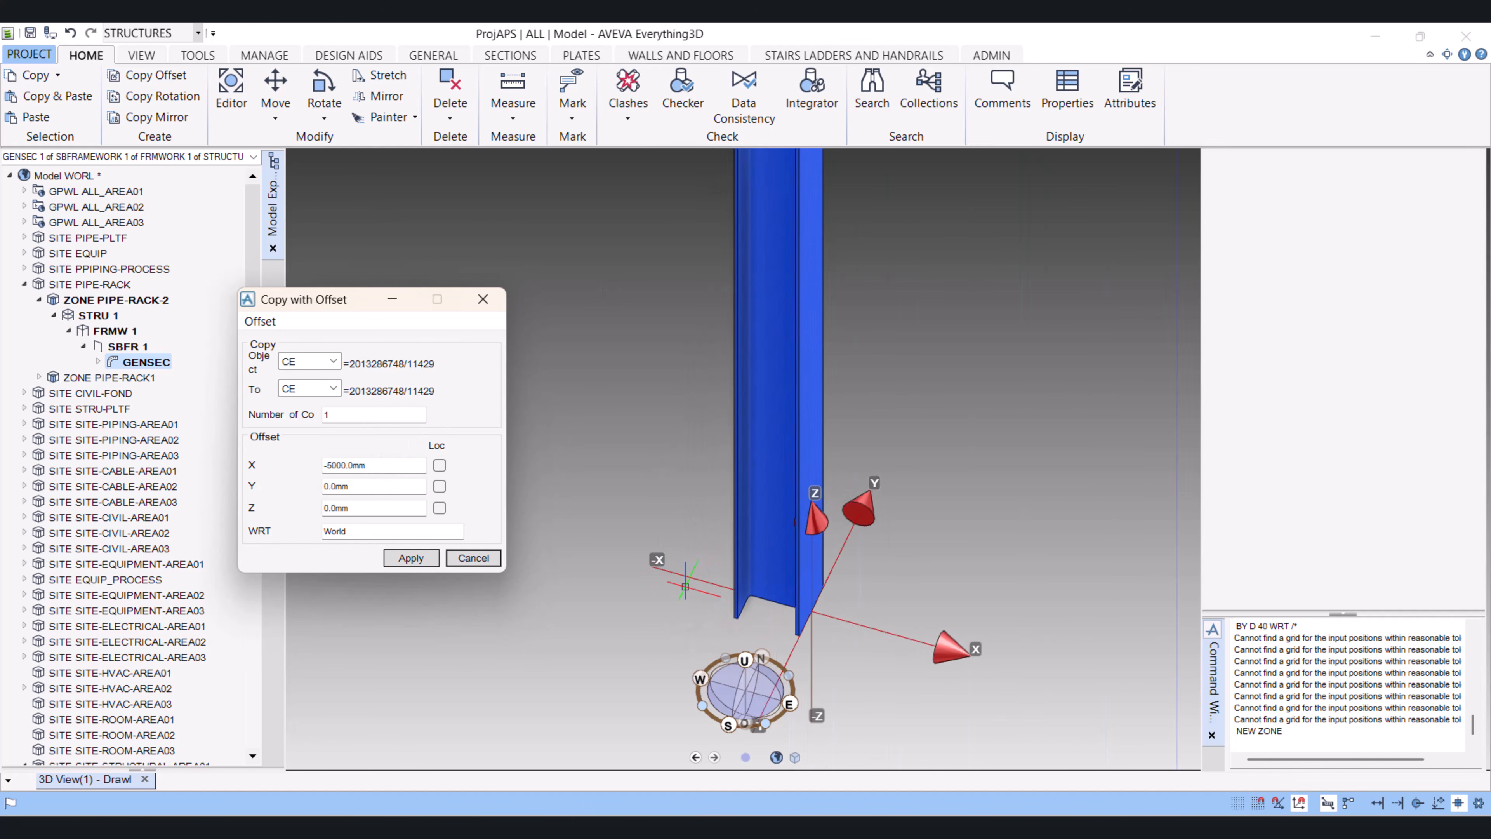
scroll(684, 558, down, 5)
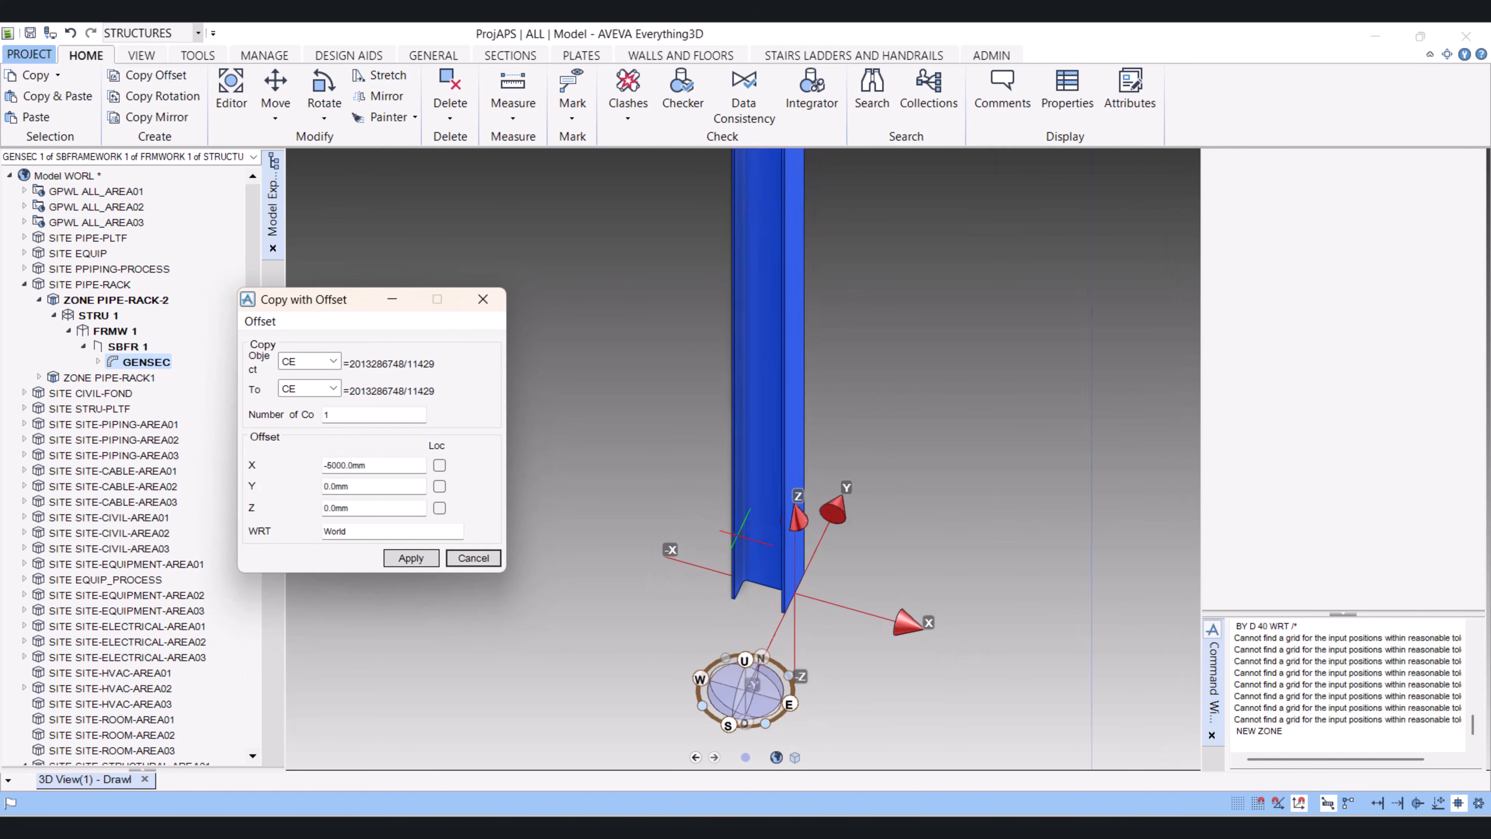
double_click(398, 469)
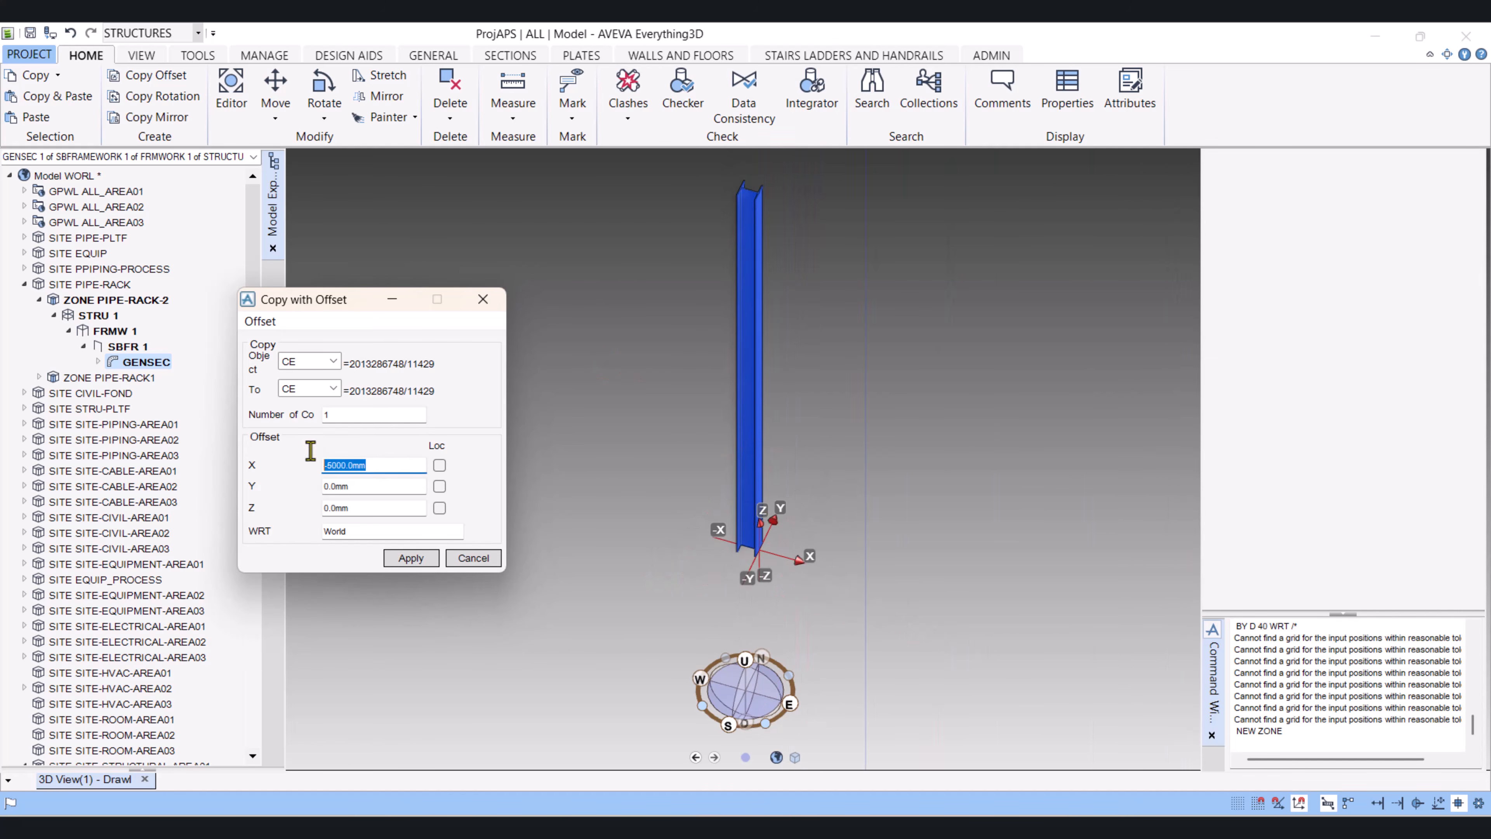
text(-5000)
key(Tab)
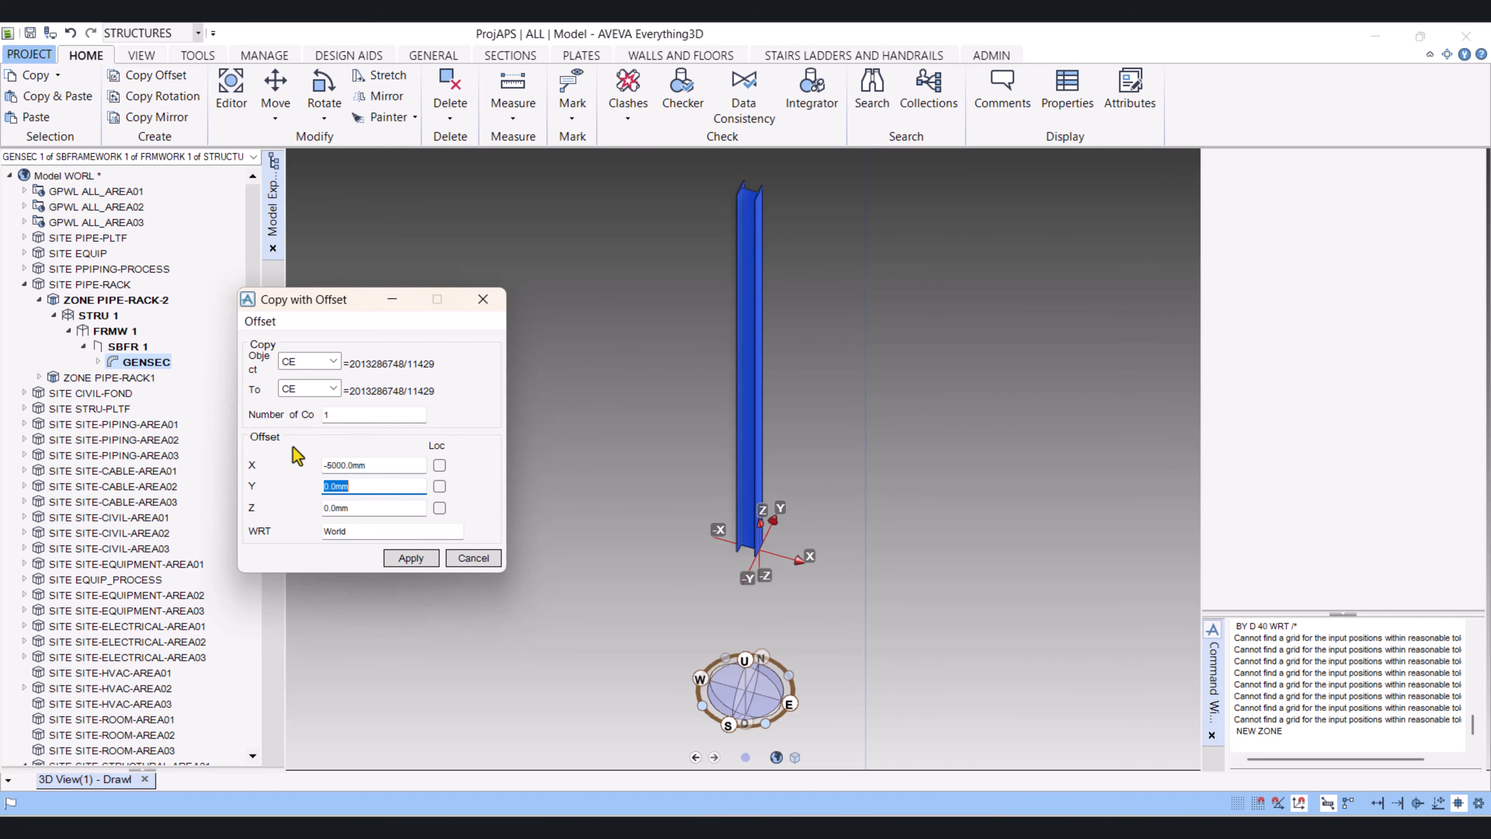
click(406, 561)
click(714, 450)
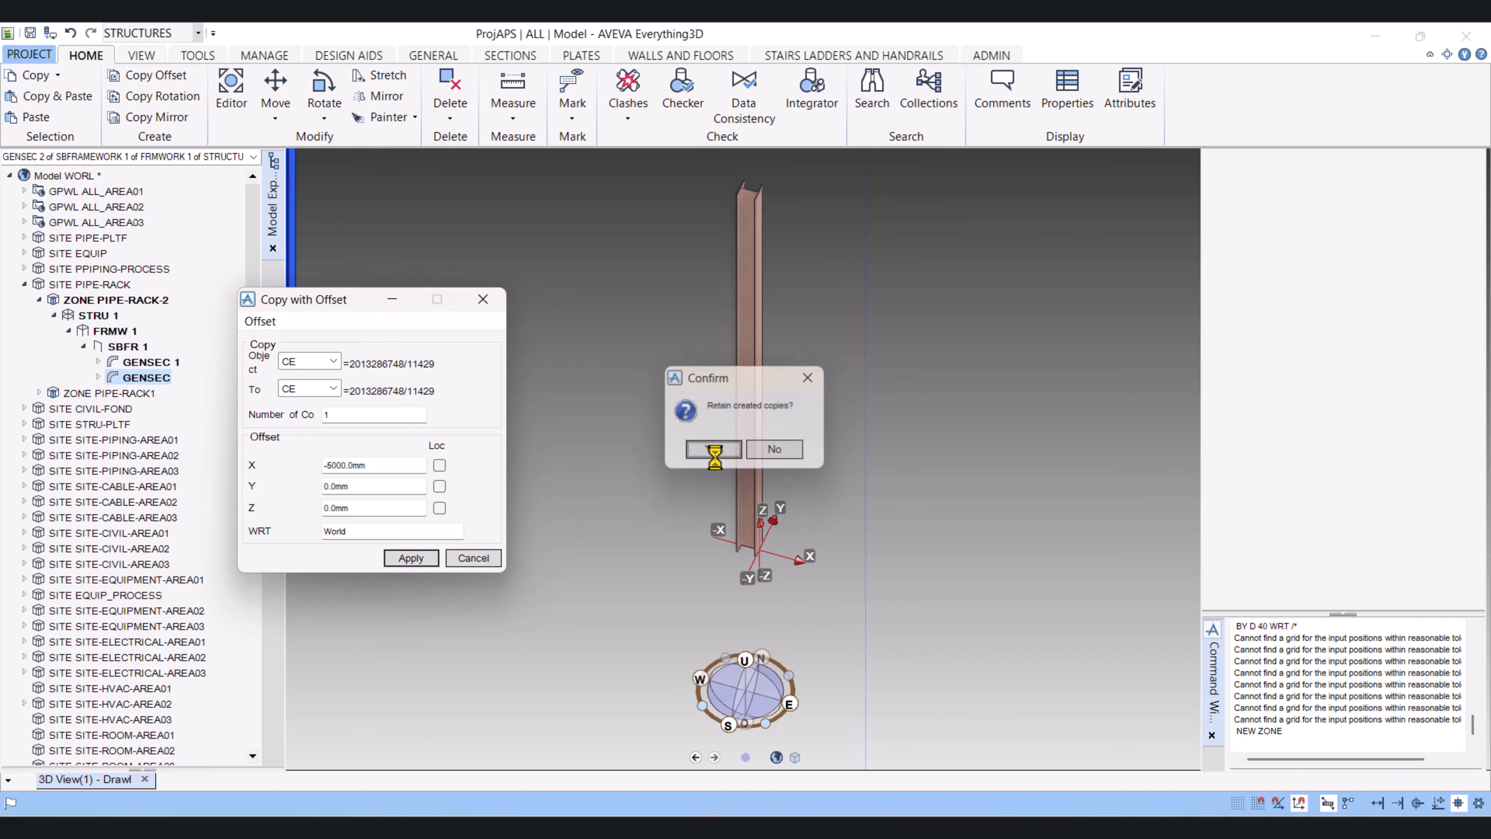
click(473, 558)
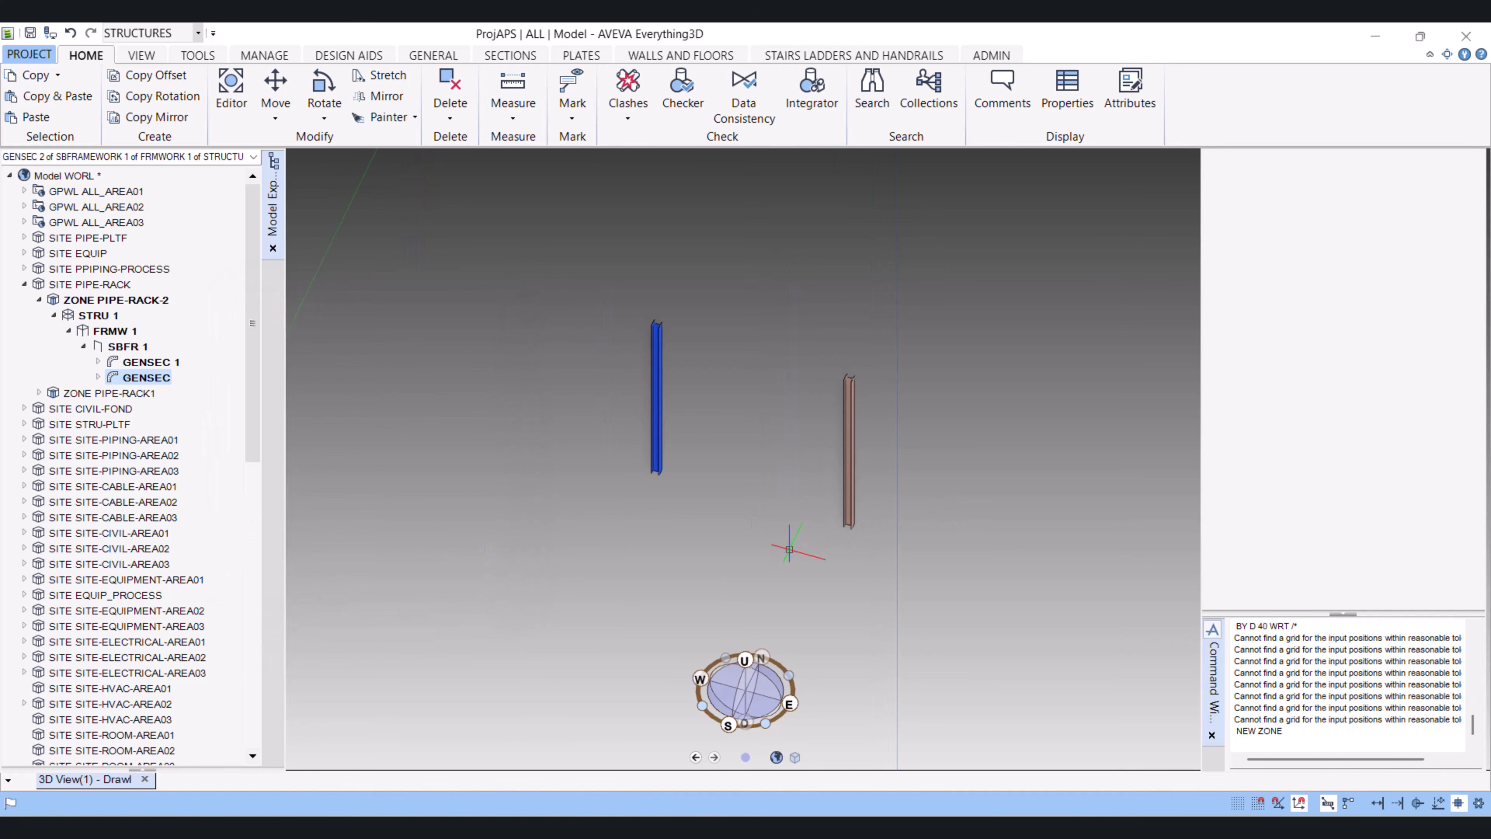
Set the default section size to the Universal Beam profile 203x133UB25
middle_drag(800, 398, 664, 319)
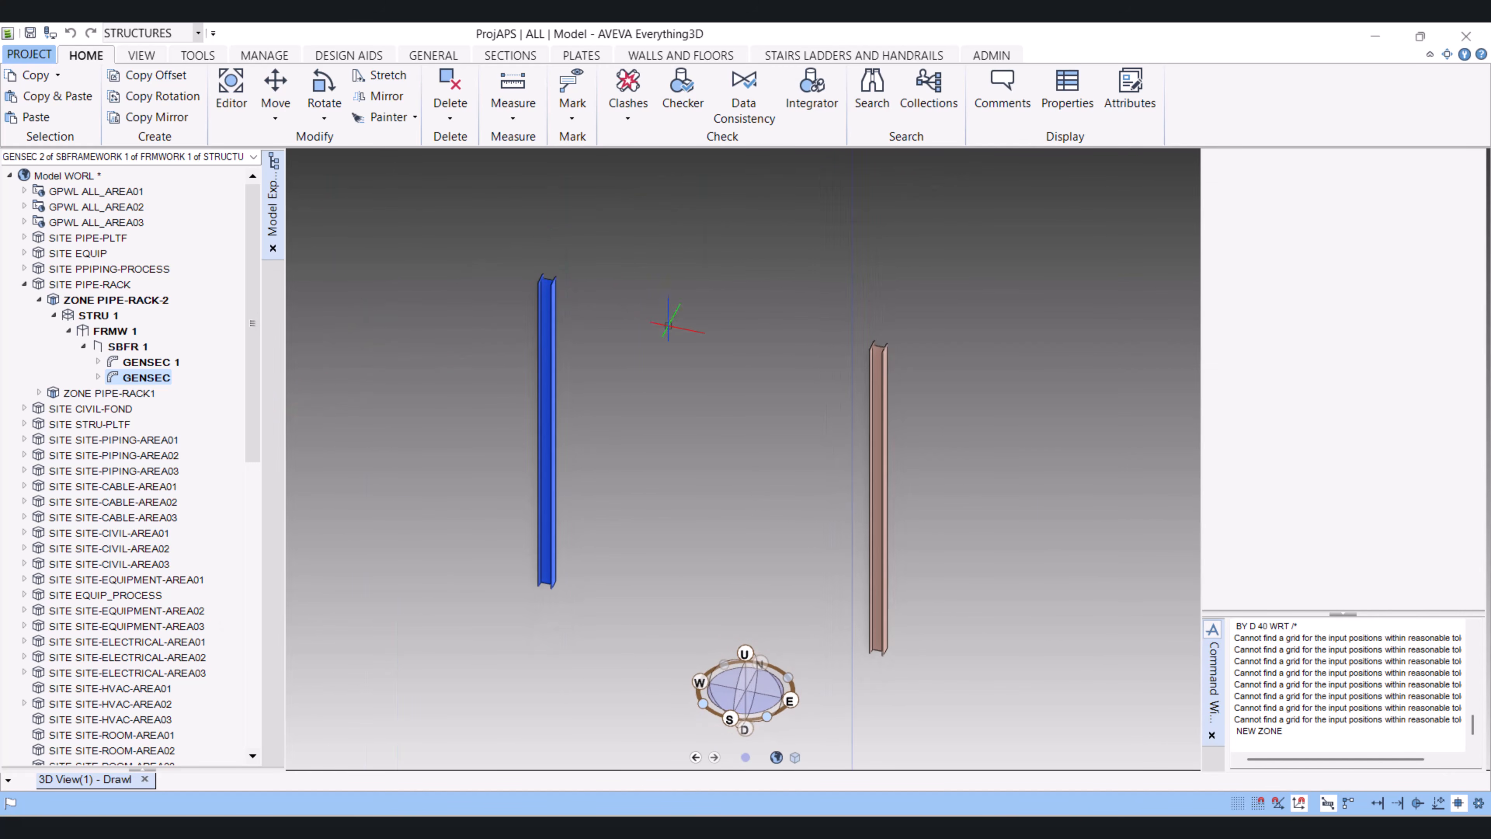
scroll(657, 370, down, 2)
scroll(744, 321, up, 3)
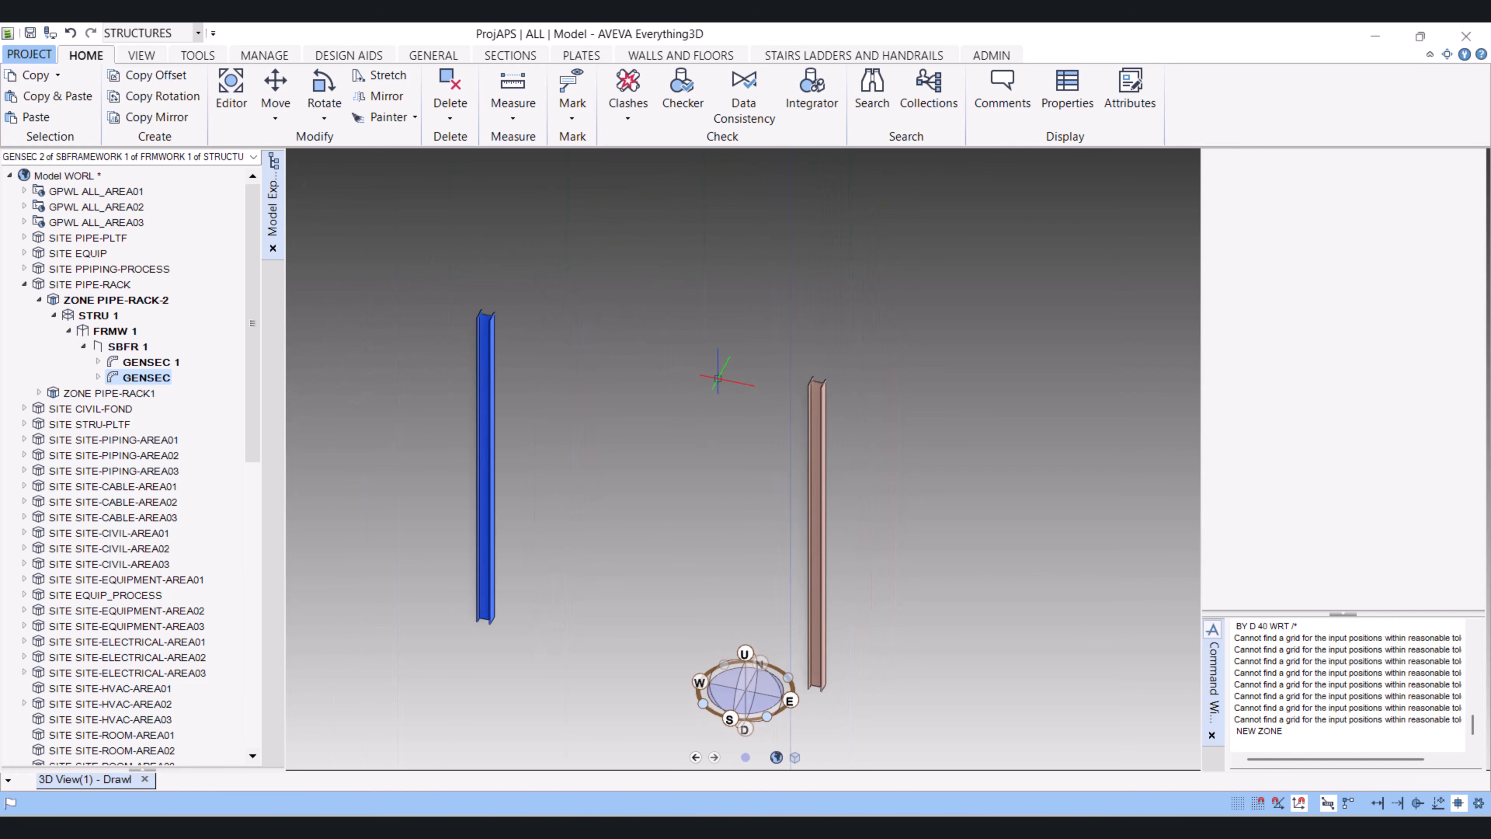
middle_drag(716, 378, 719, 407)
scroll(601, 410, up, 2)
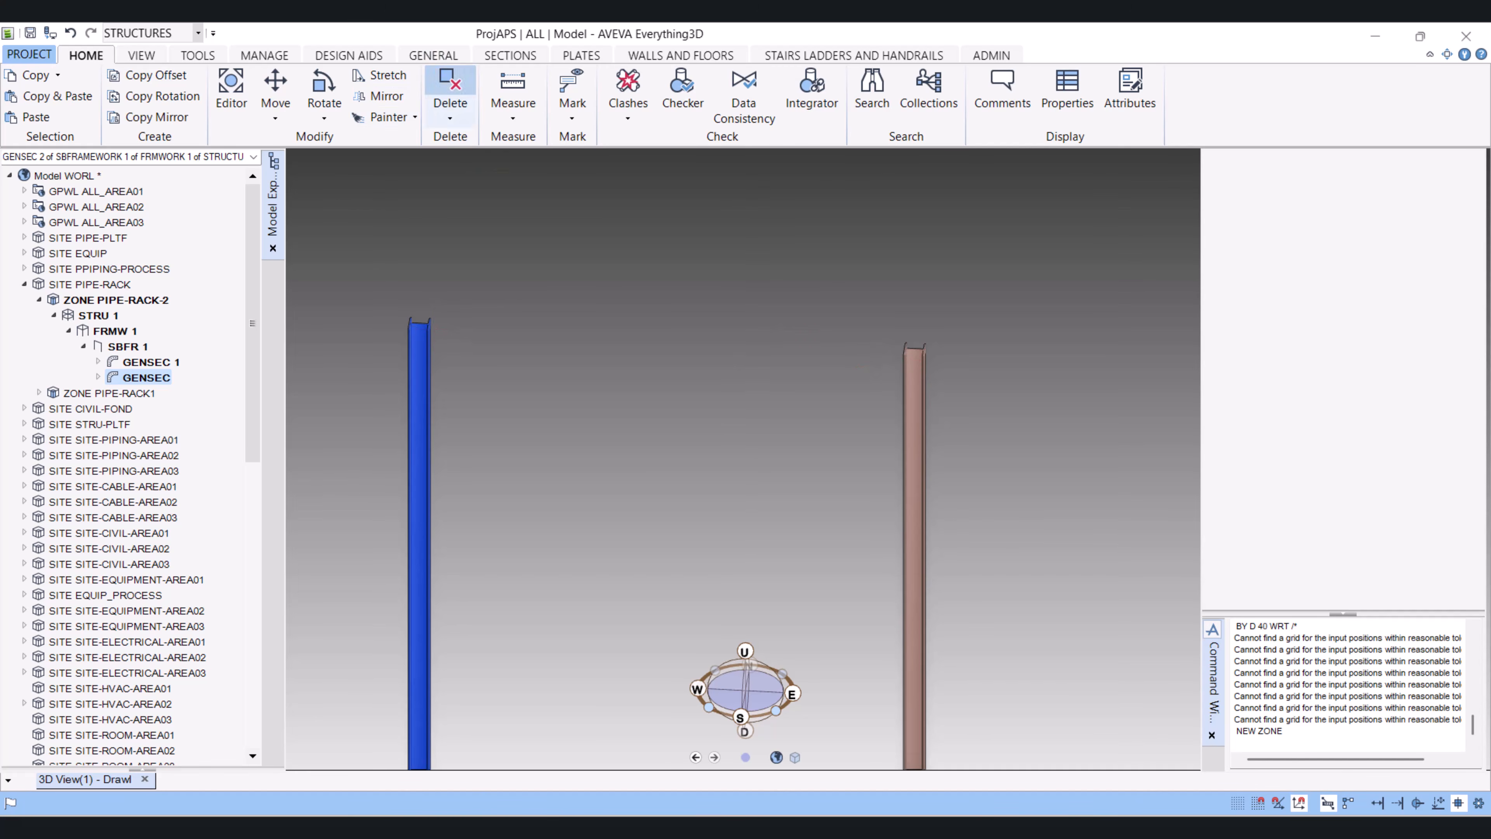
click(510, 55)
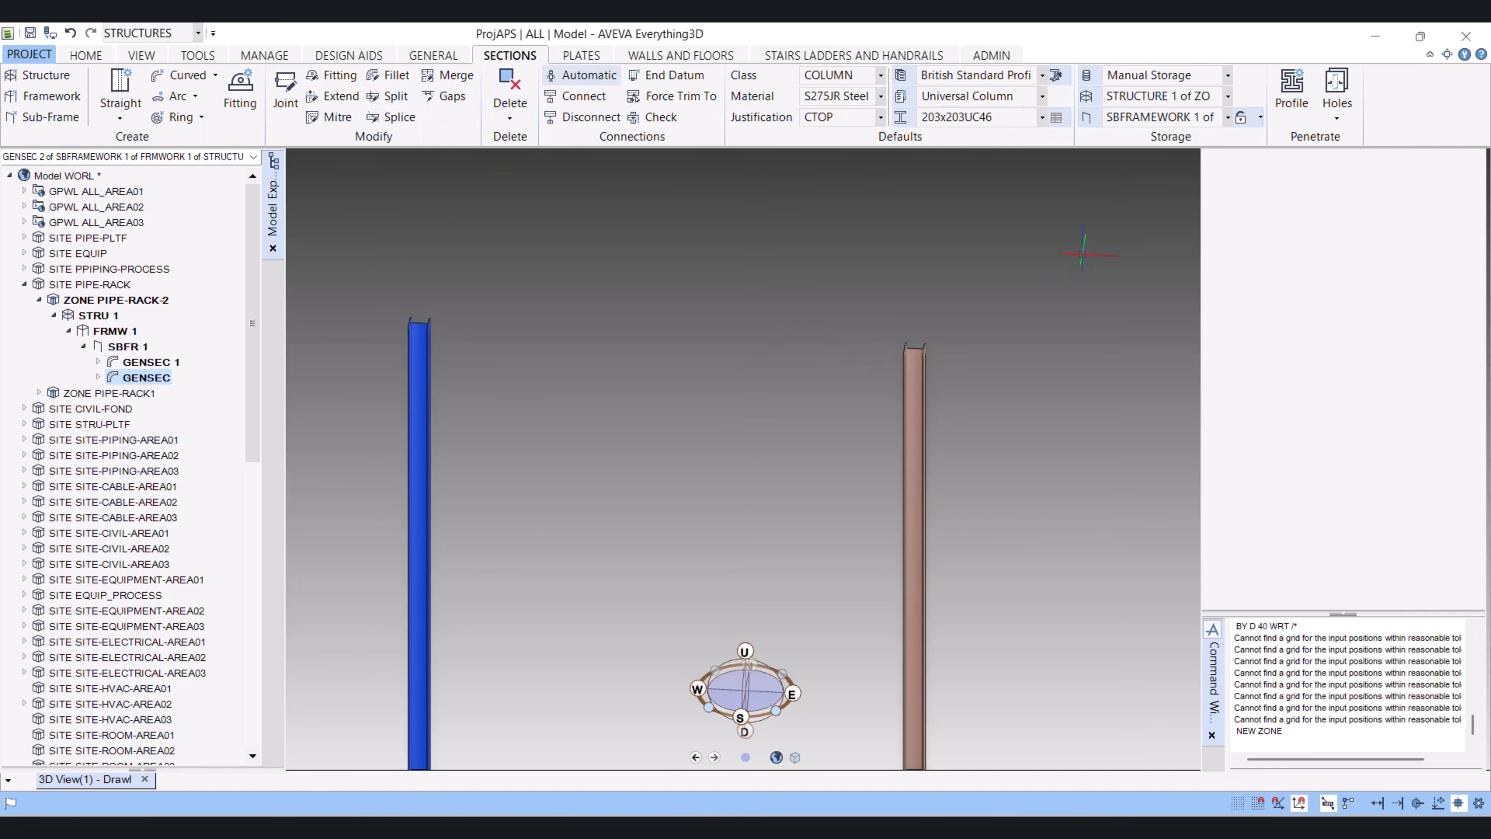
click(1042, 117)
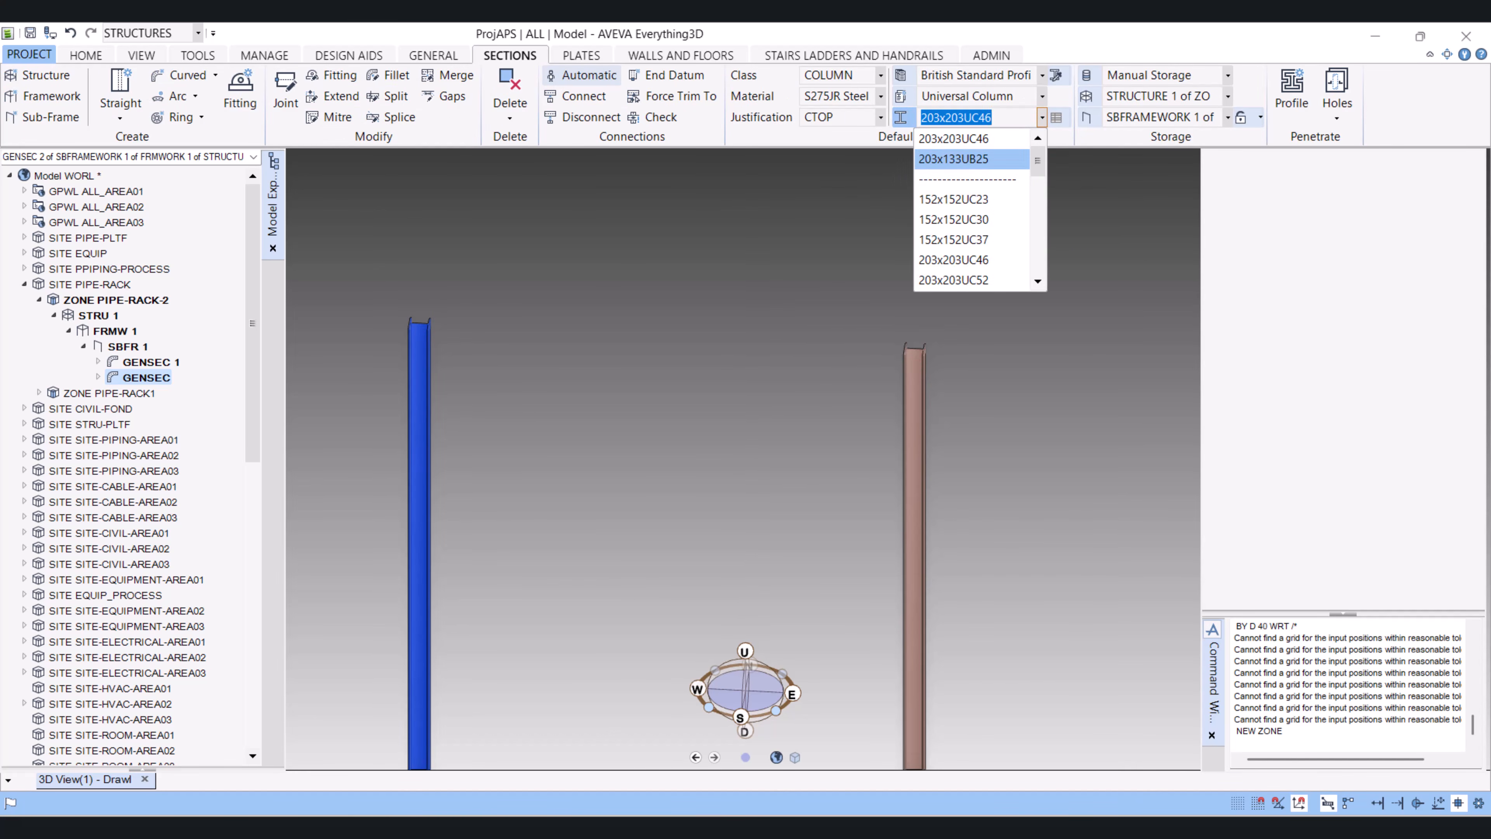
click(951, 155)
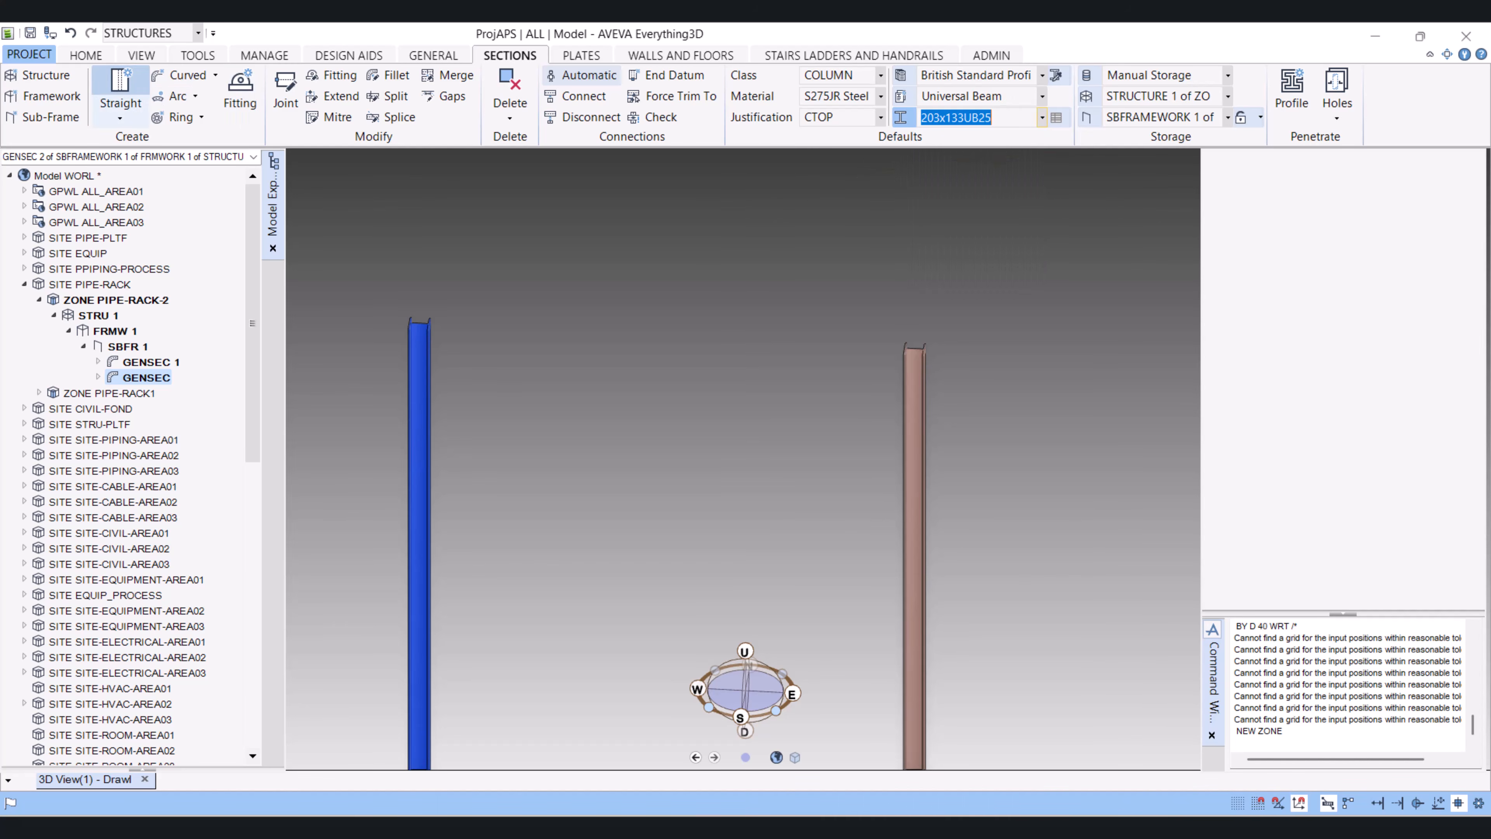
Create a straight beam between the tops of the two columns, from the west column's inner flange to the east column's inner flange
click(120, 94)
scroll(372, 275, up, 6)
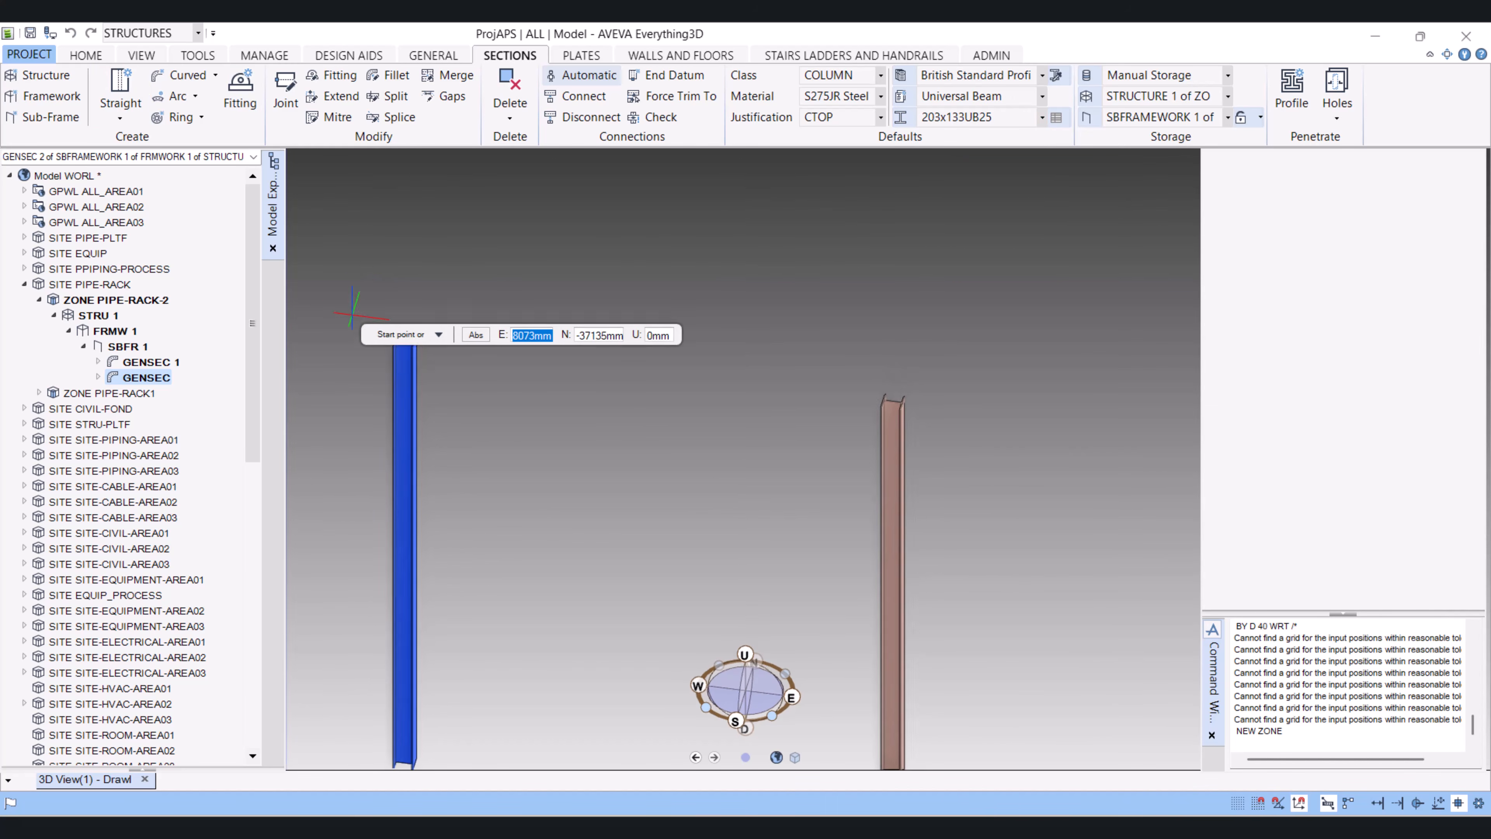
middle_drag(438, 356, 526, 437)
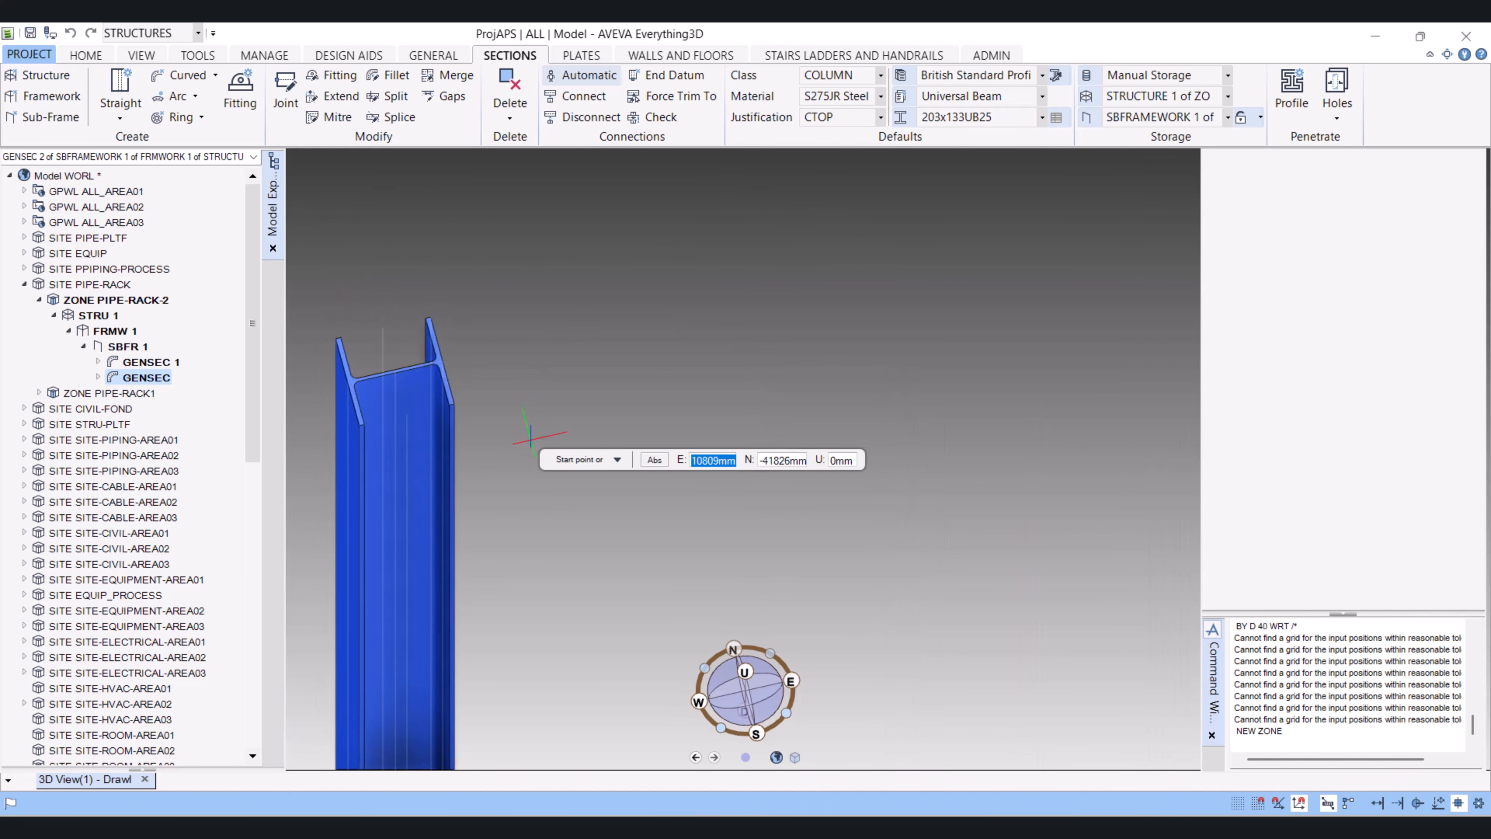
scroll(436, 343, up, 5)
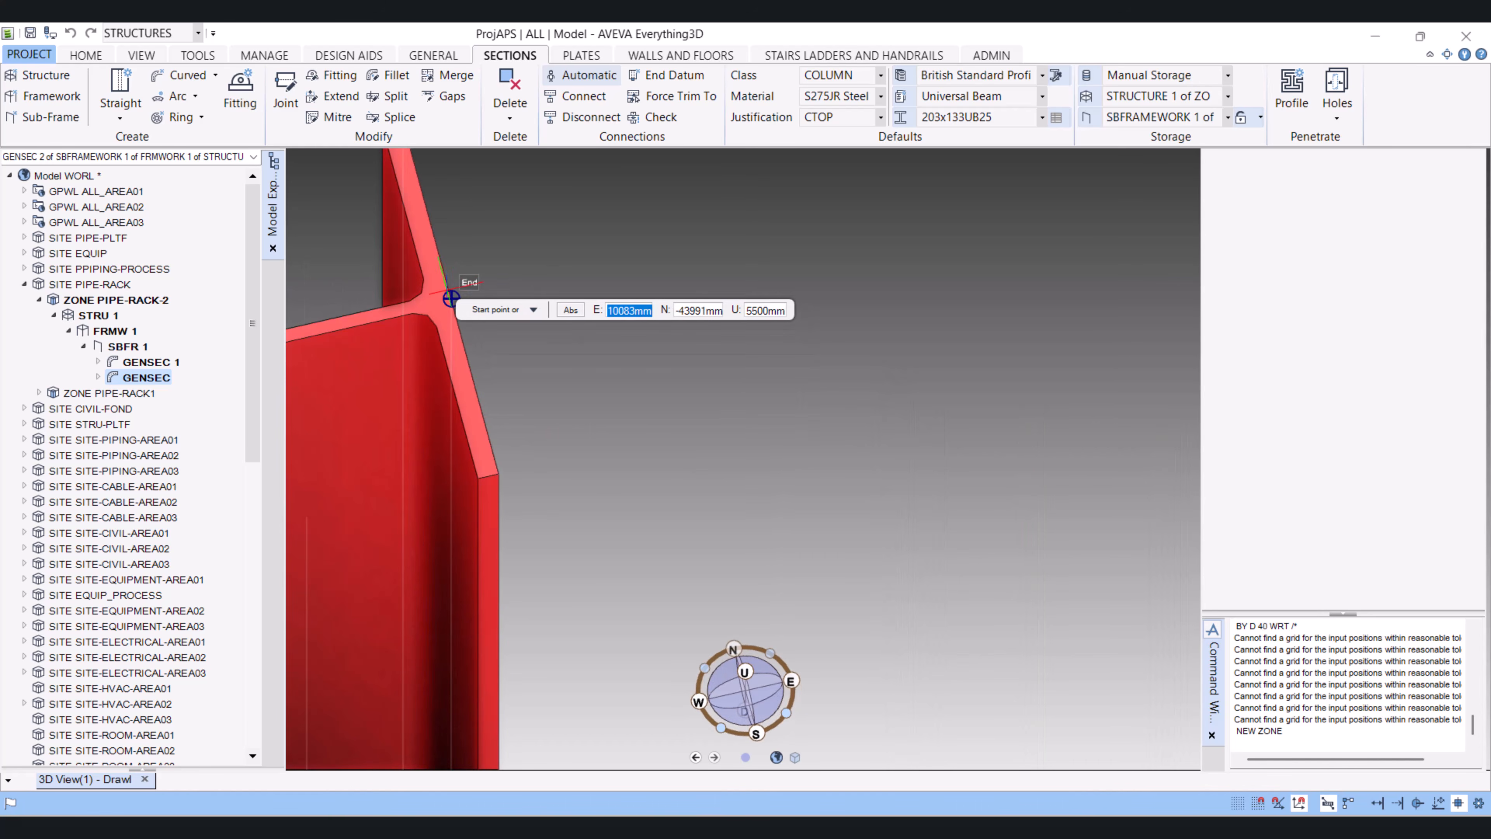
mouse_move(457, 270)
middle_down()
mouse_move(493, 310)
mouse_move(486, 330)
mouse_move(461, 297)
middle_up()
click(461, 298)
scroll(557, 329, down, 5)
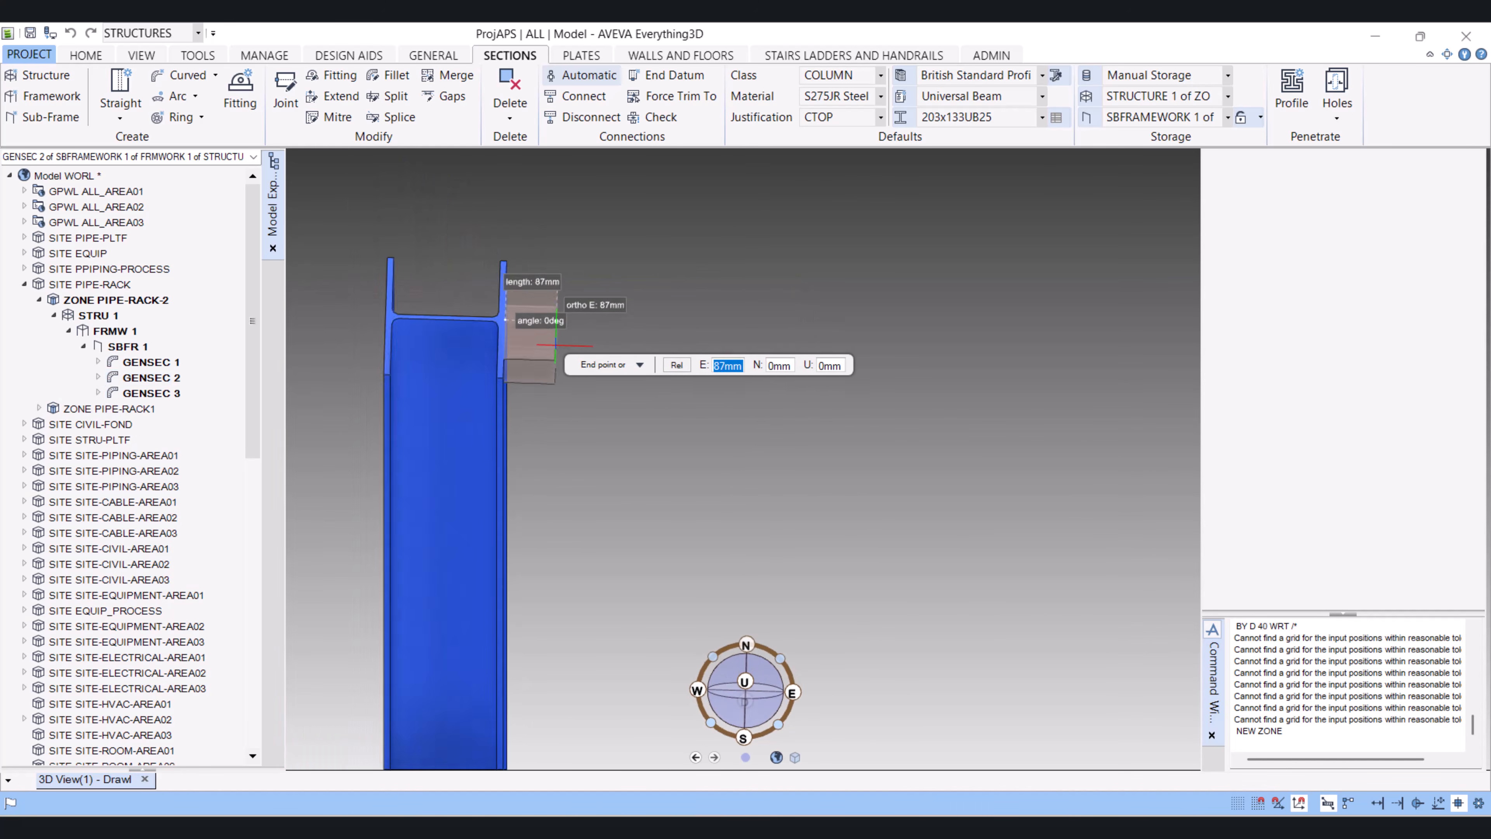
scroll(1019, 408, up, 5)
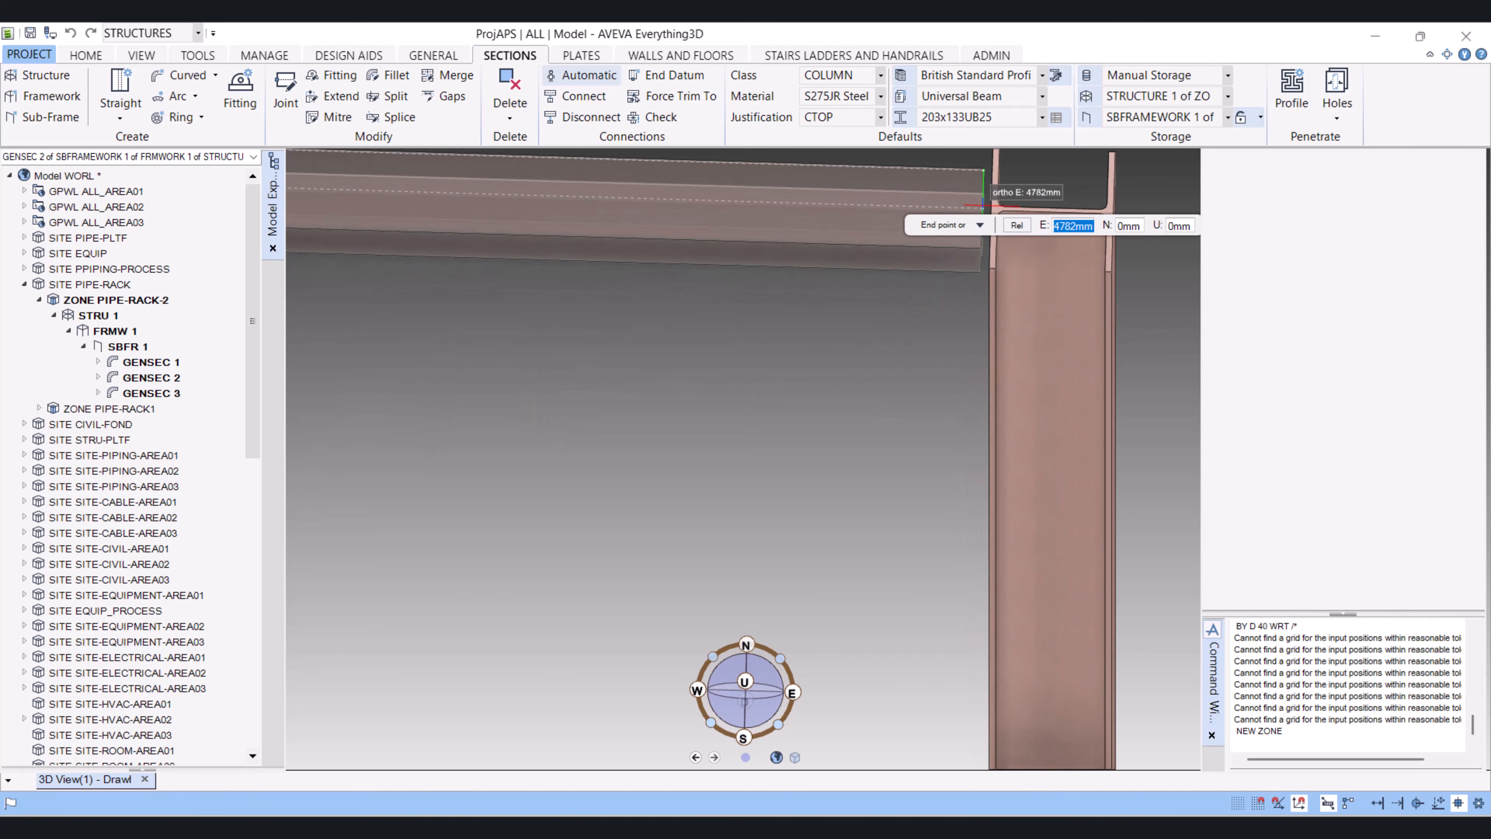
click(991, 208)
Copy the top beam once with an offset of X 0, Y 0 and Z -1500 mm relative to World, retaining the copy
scroll(975, 370, down, 5)
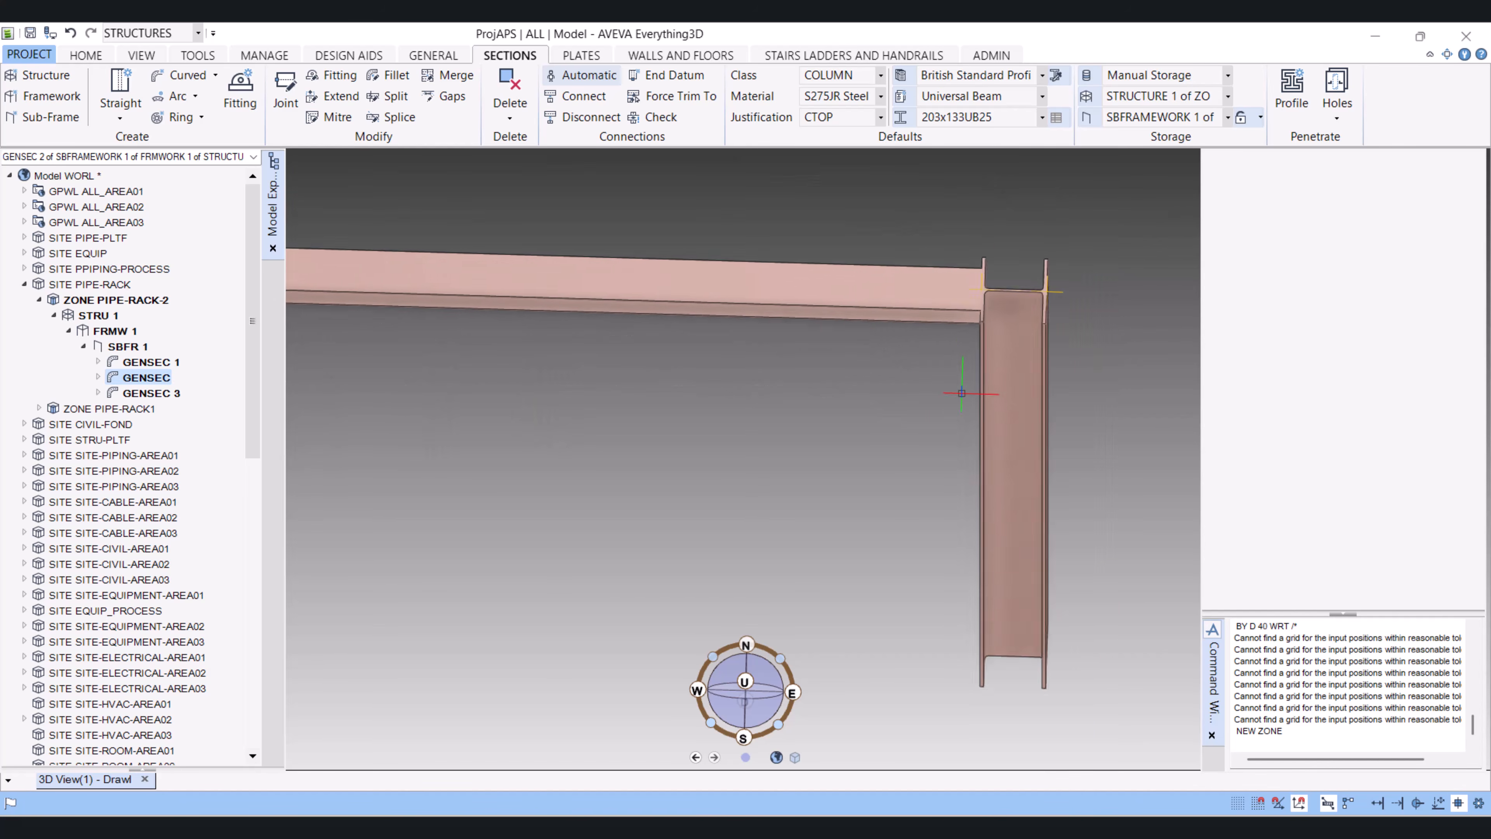
middle_drag(884, 425, 835, 293)
scroll(883, 305, down, 5)
scroll(873, 292, up, 4)
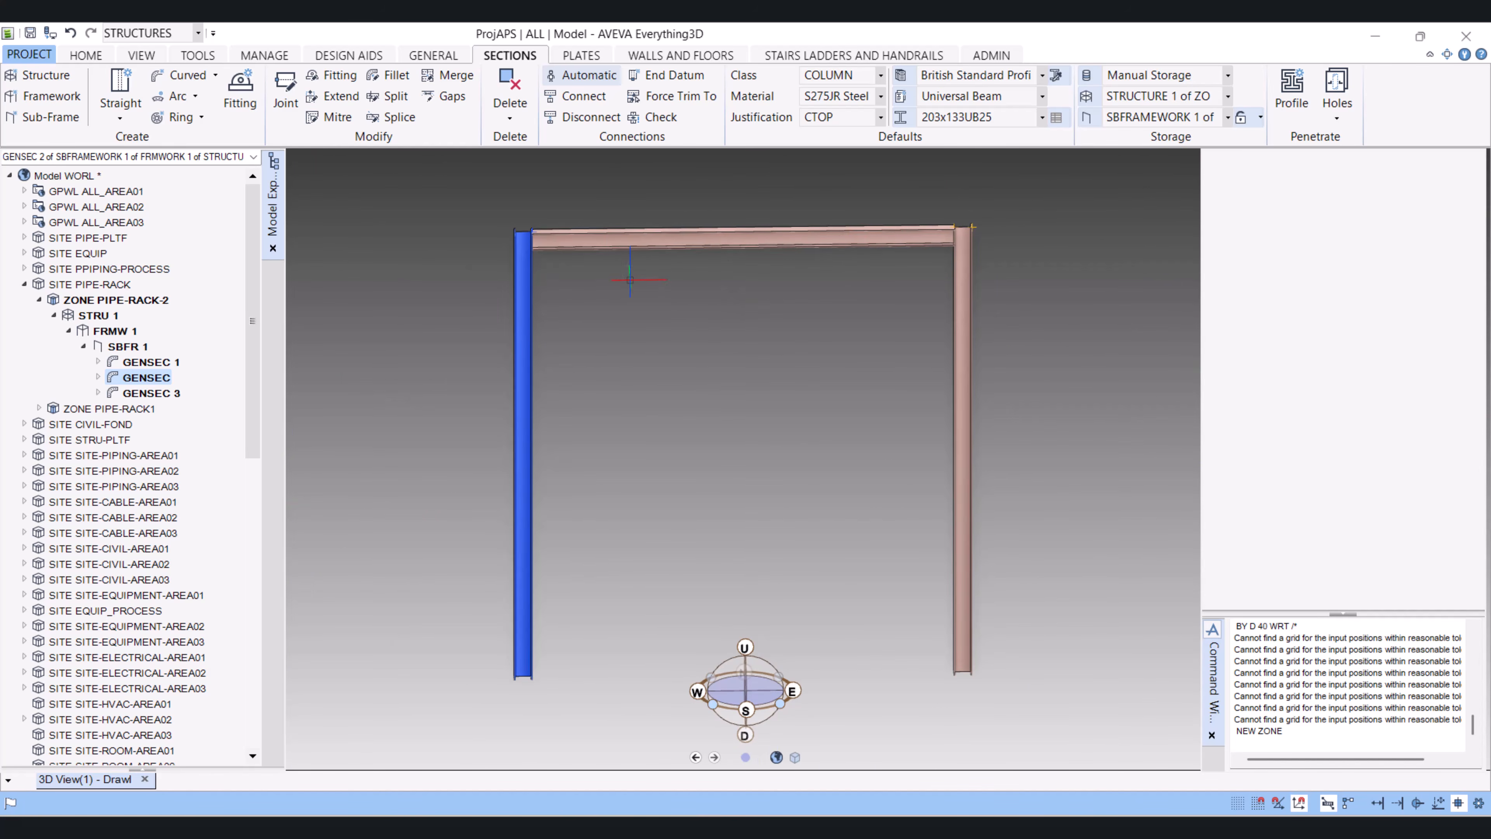
click(640, 247)
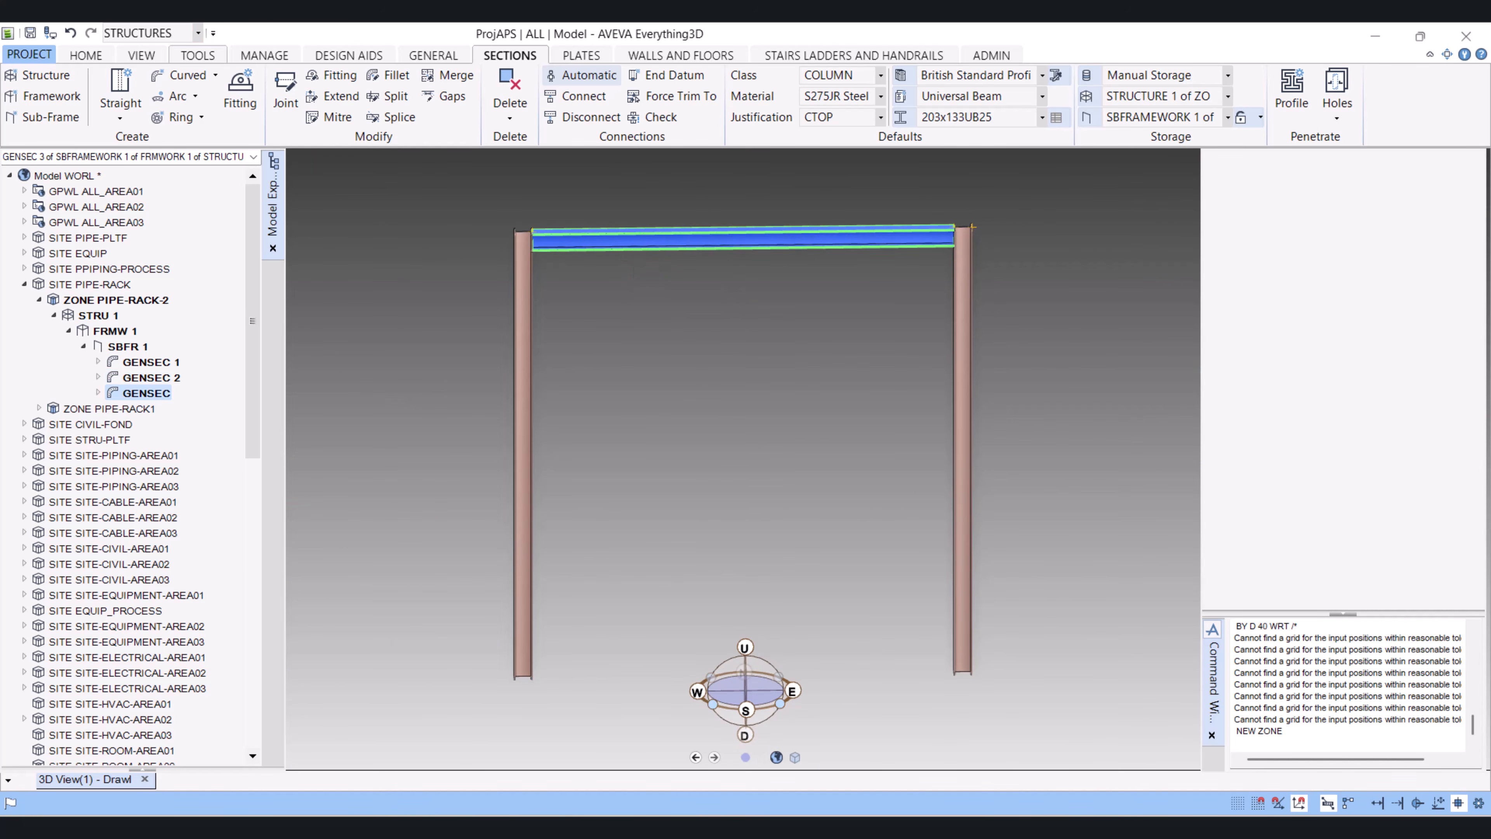
click(86, 55)
click(156, 75)
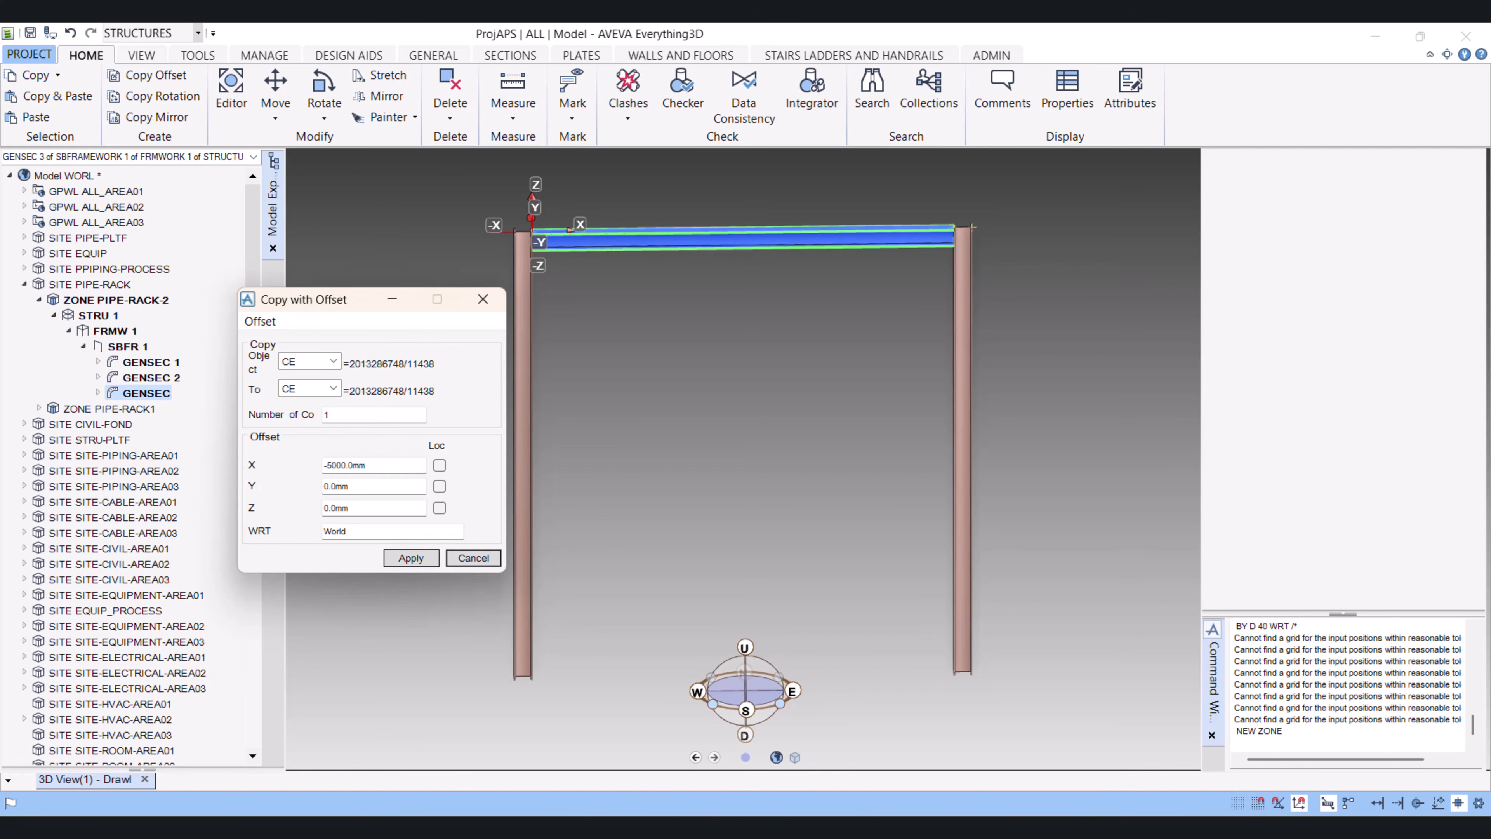
click(366, 464)
scroll(526, 269, up, 2)
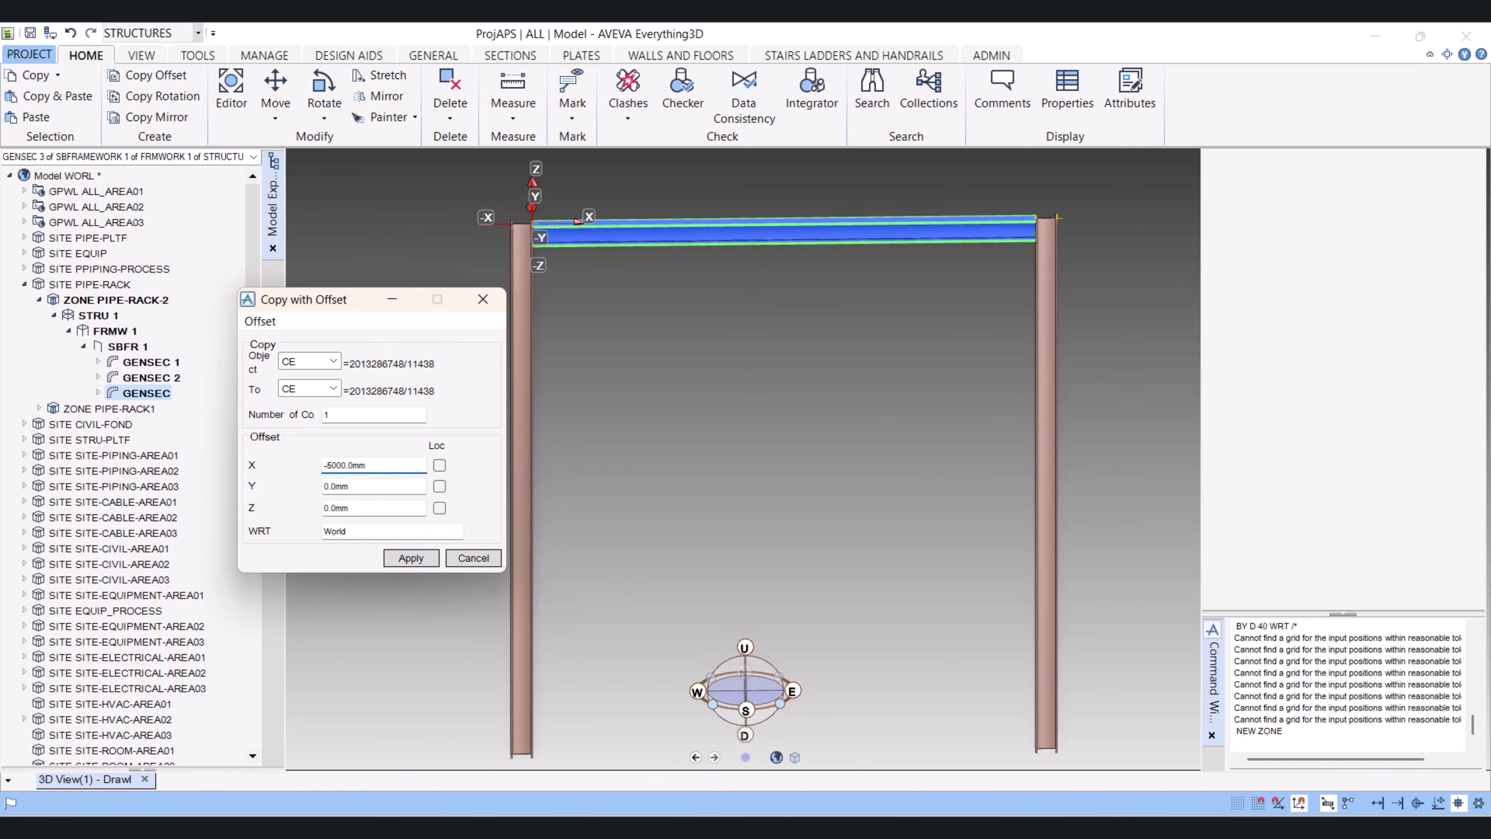
drag(351, 507, 323, 507)
click(411, 557)
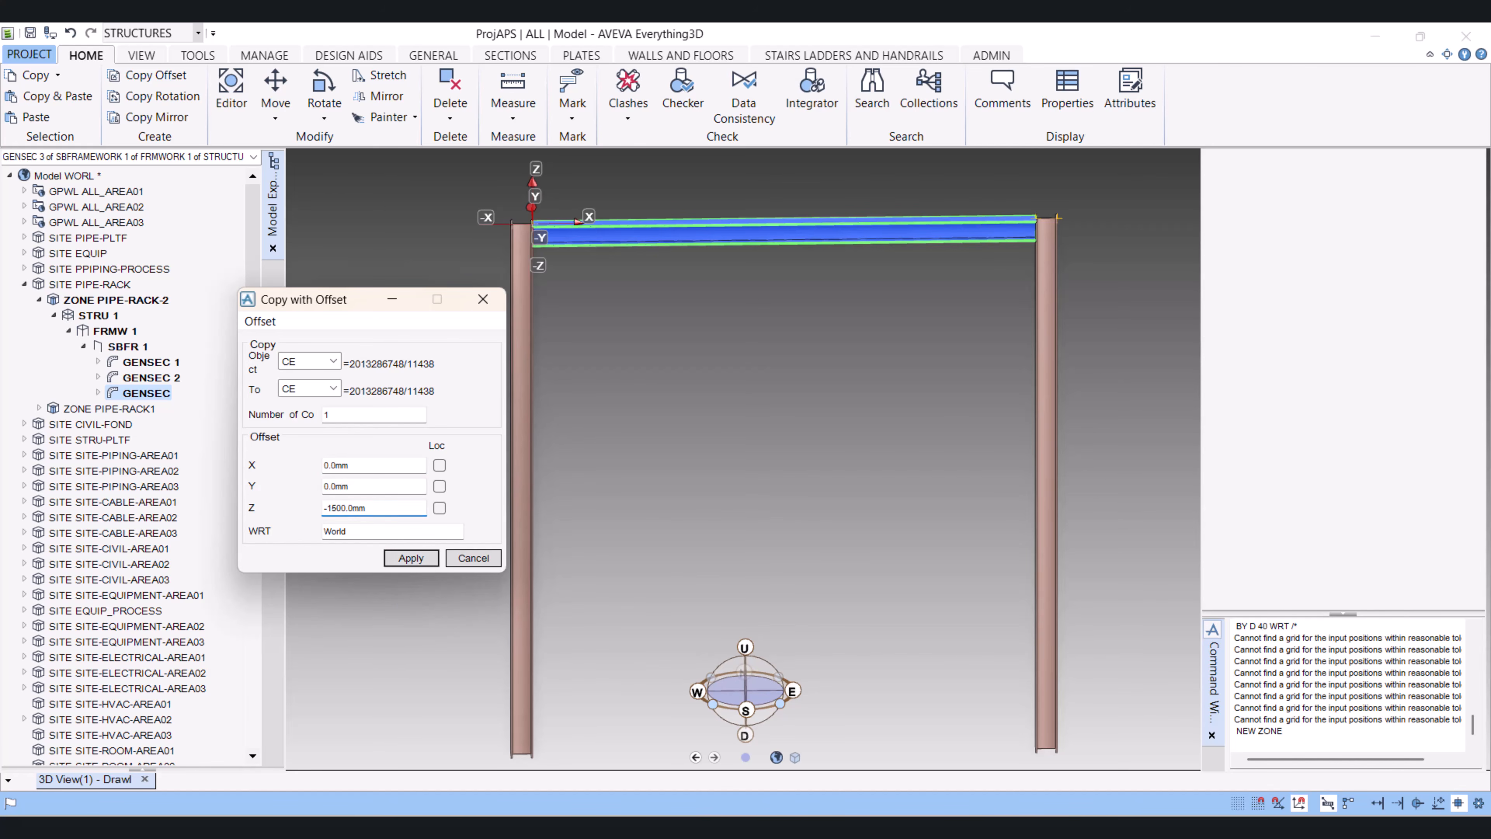
click(713, 450)
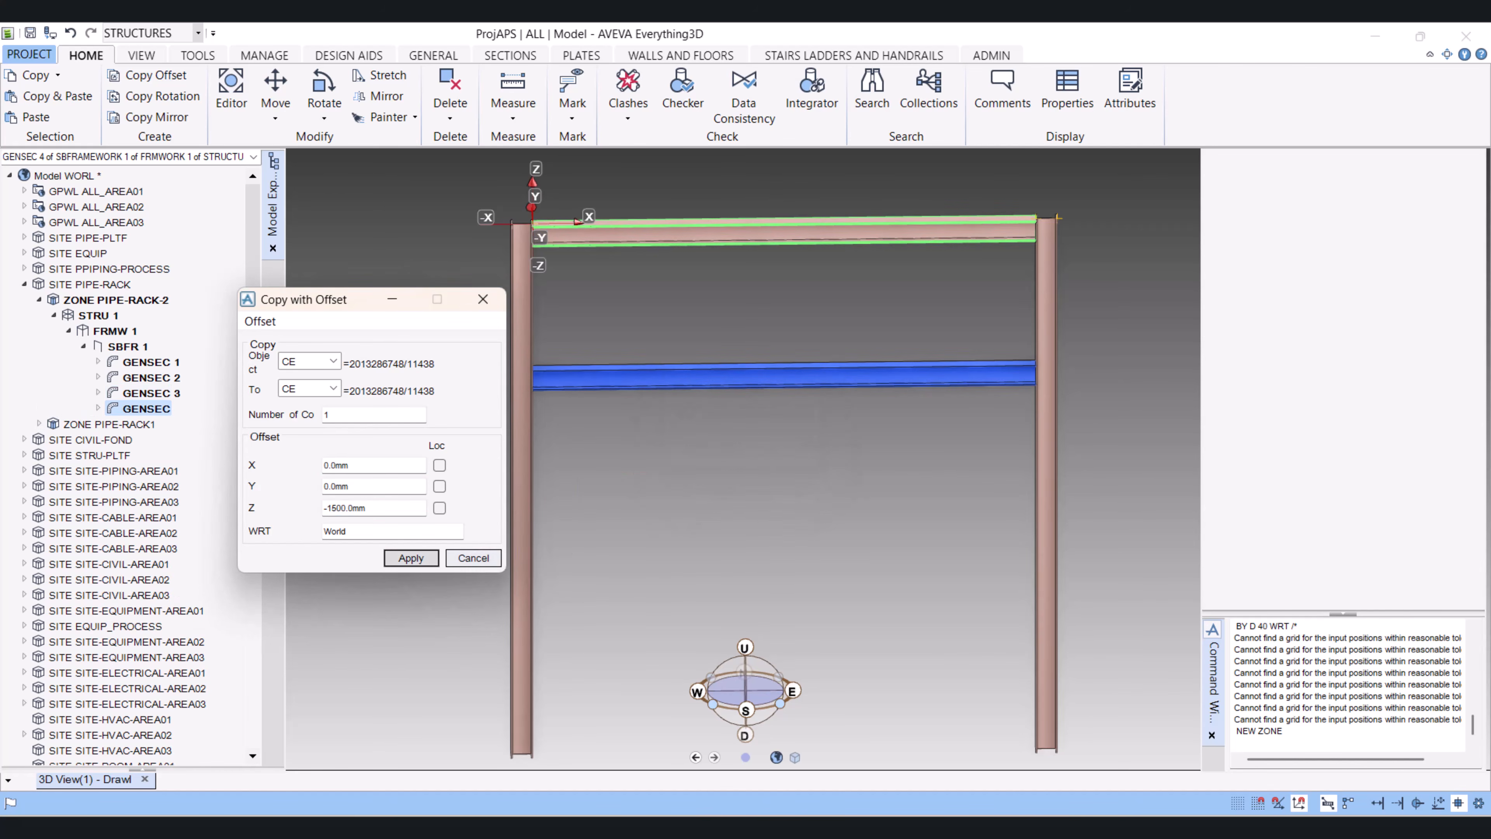
click(472, 557)
Examine the frame's columns and beams from an angled view, including the lower end of the west column
scroll(584, 455, down, 3)
middle_drag(625, 491, 483, 536)
scroll(633, 483, down, 2)
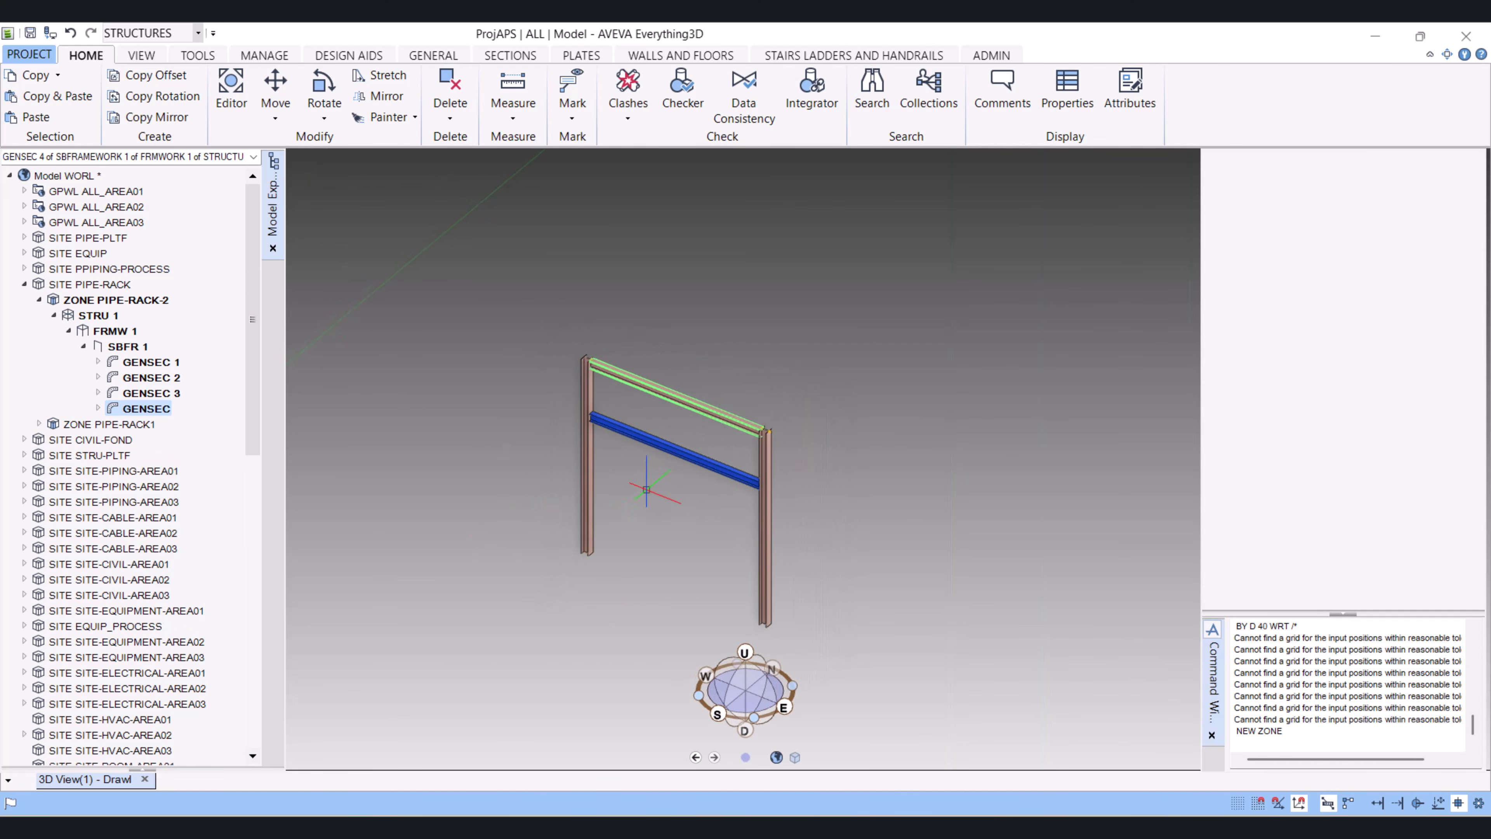
scroll(599, 562, up, 3)
scroll(598, 563, up, 2)
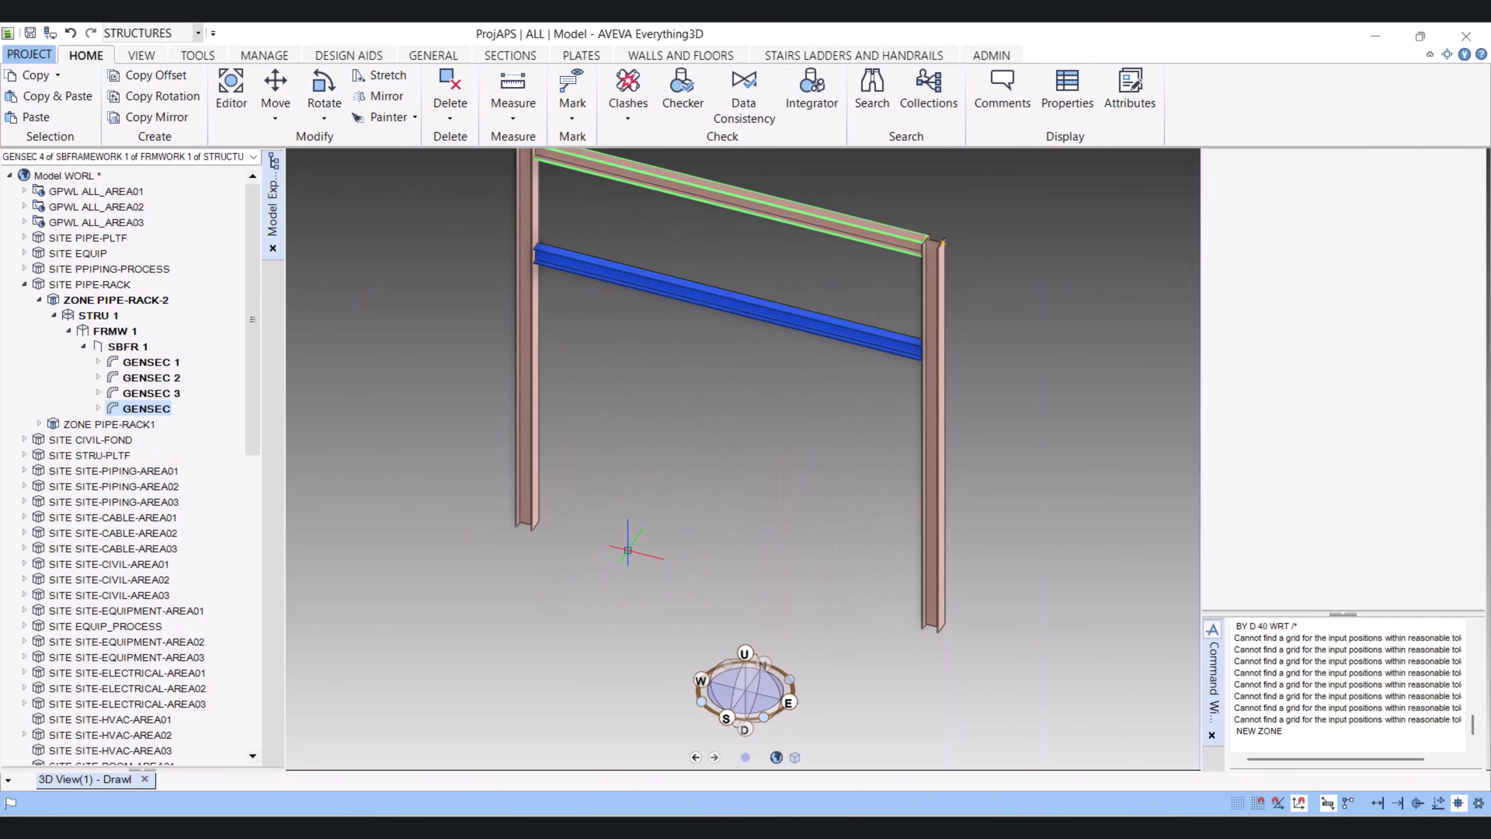
middle_drag(543, 530, 569, 527)
scroll(544, 533, up, 2)
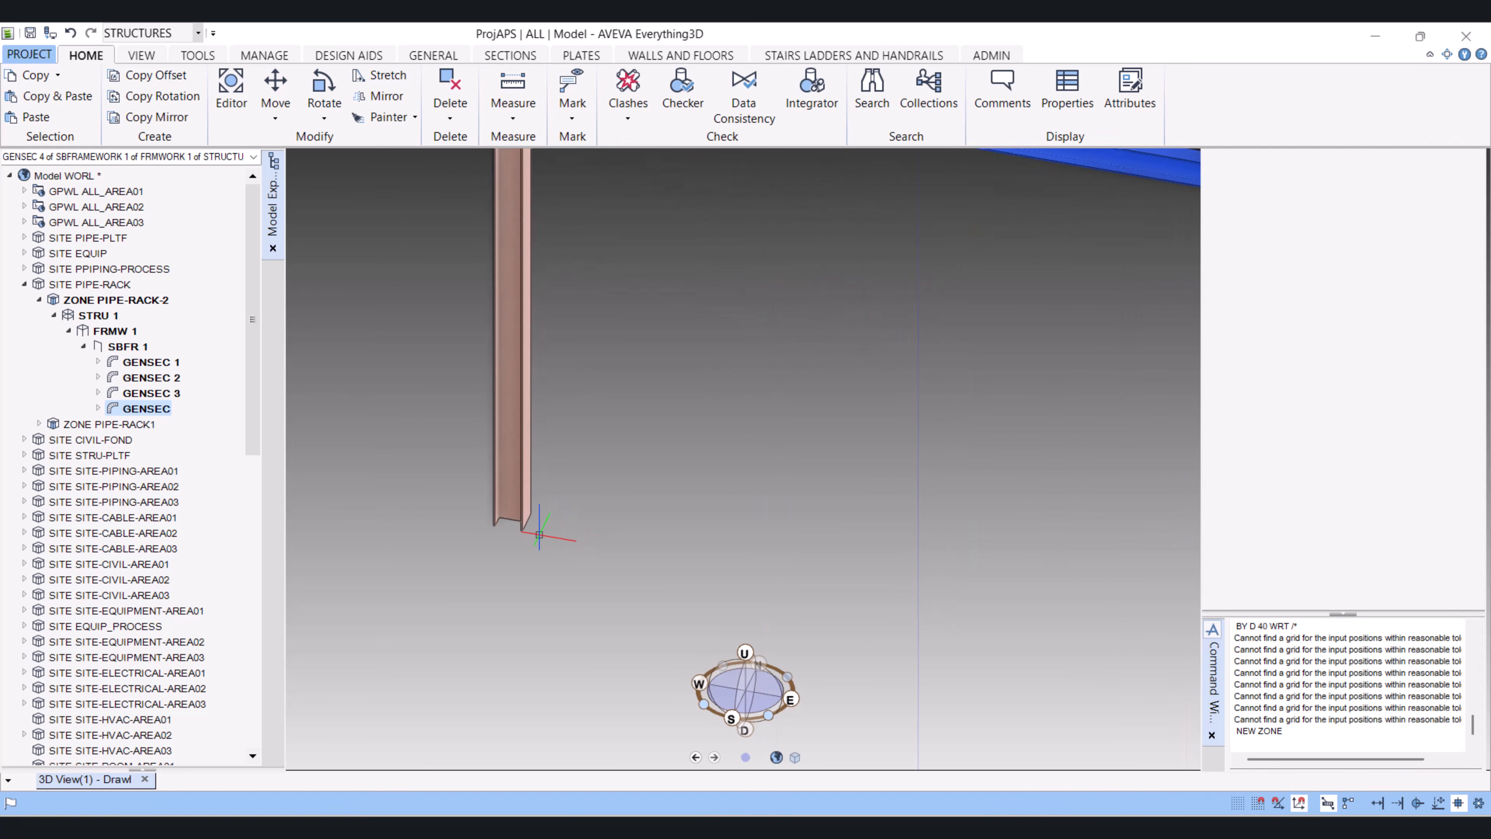
scroll(470, 450, down, 4)
scroll(476, 452, down, 1)
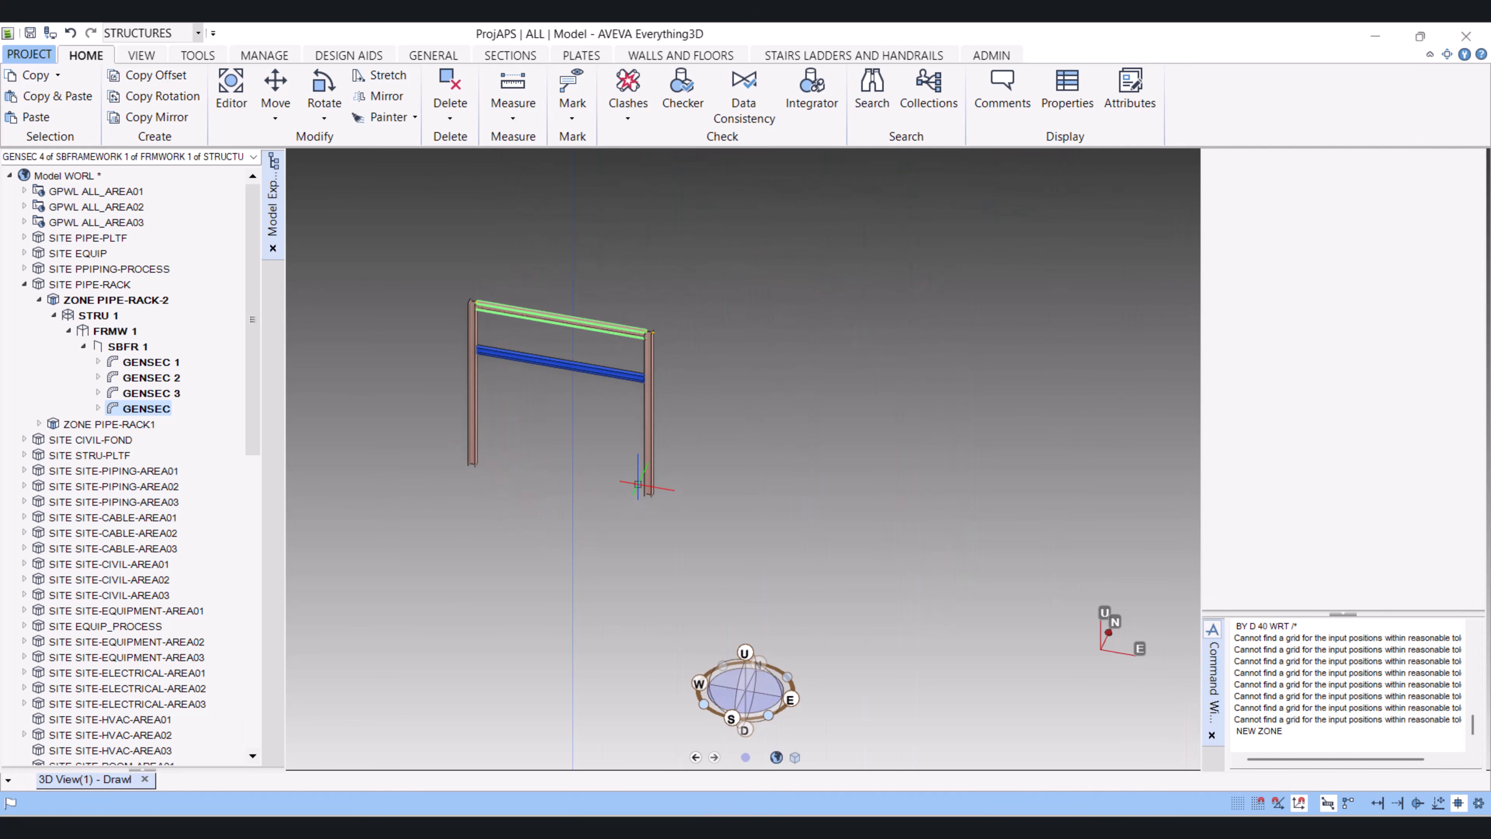
Start a section fitting on the east column and choose the rectangular baseplate Rectangular 20mm - 4 Holes
click(649, 487)
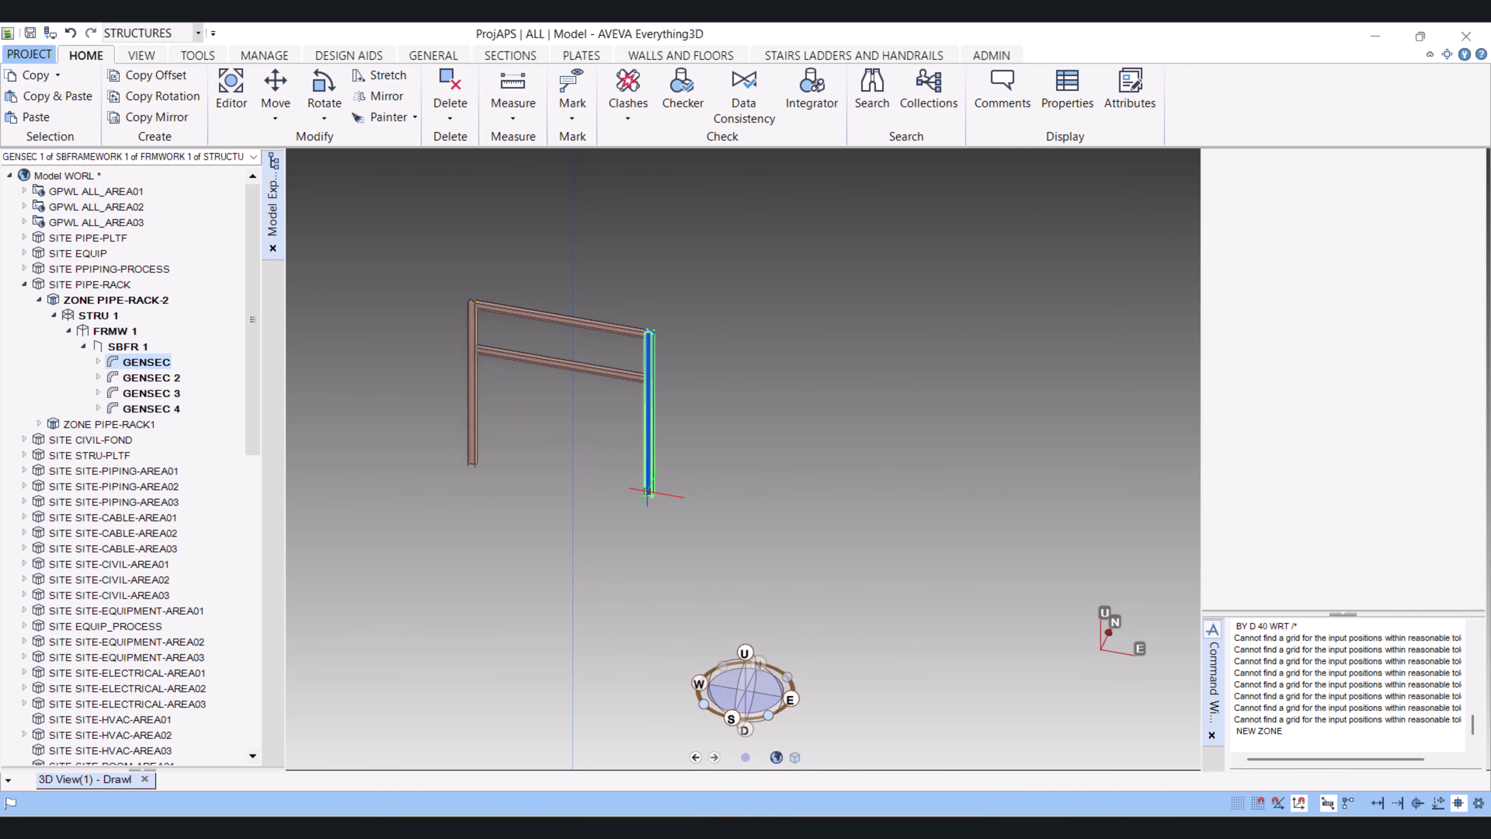
click(509, 56)
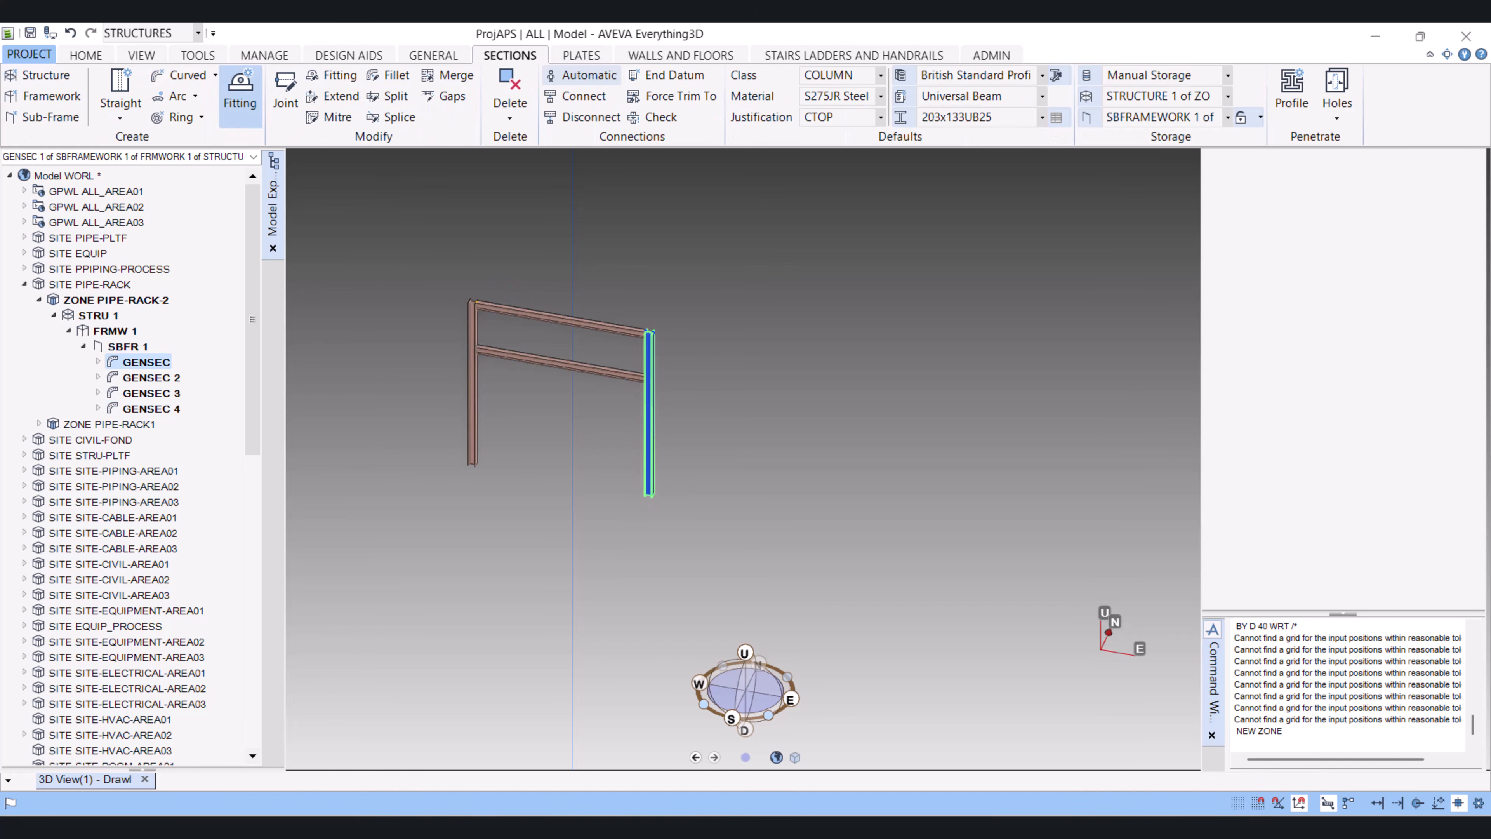
click(240, 94)
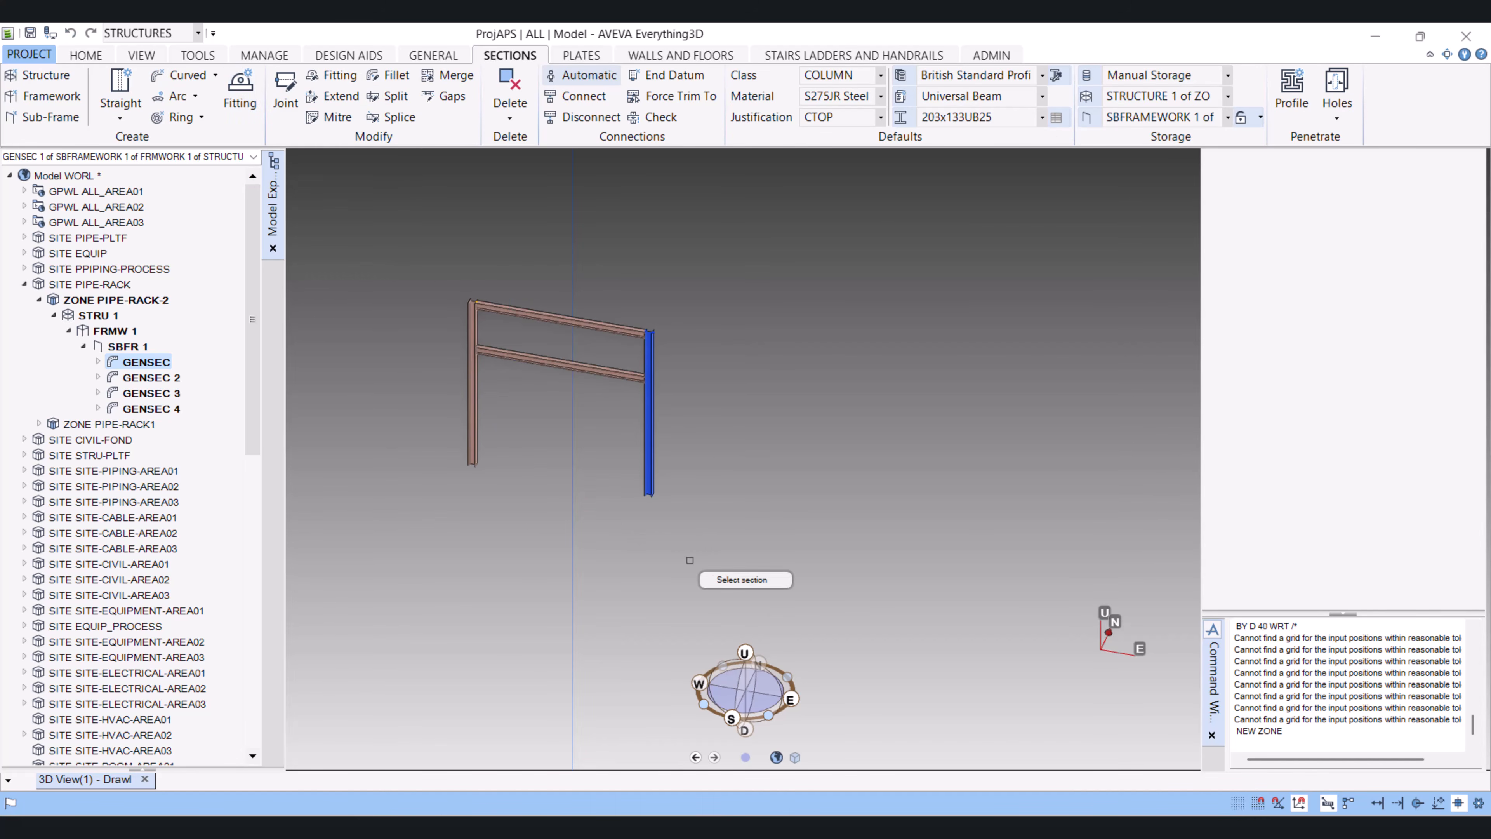
scroll(651, 494, up, 5)
click(665, 477)
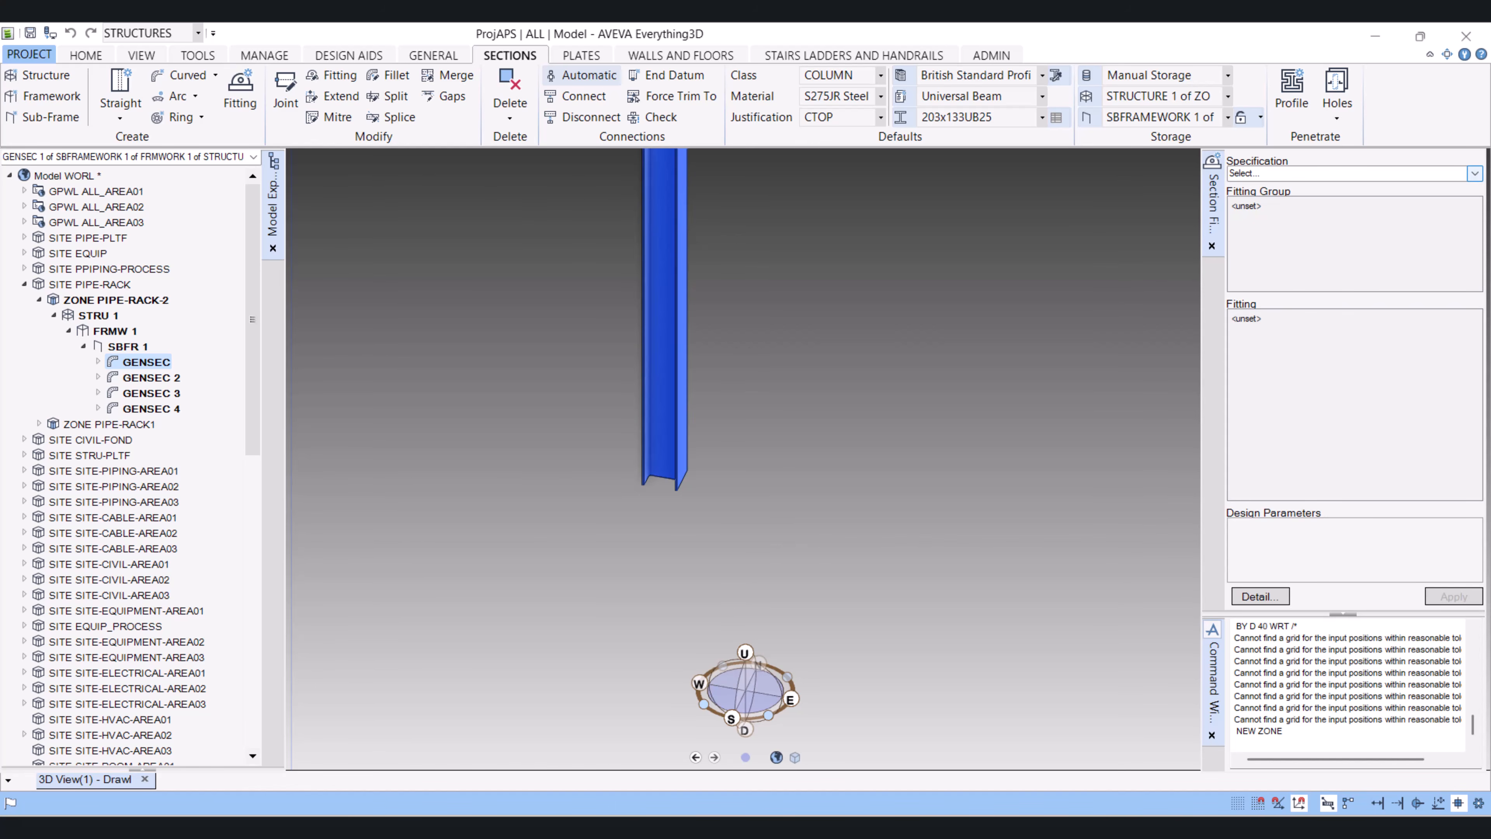
click(1474, 173)
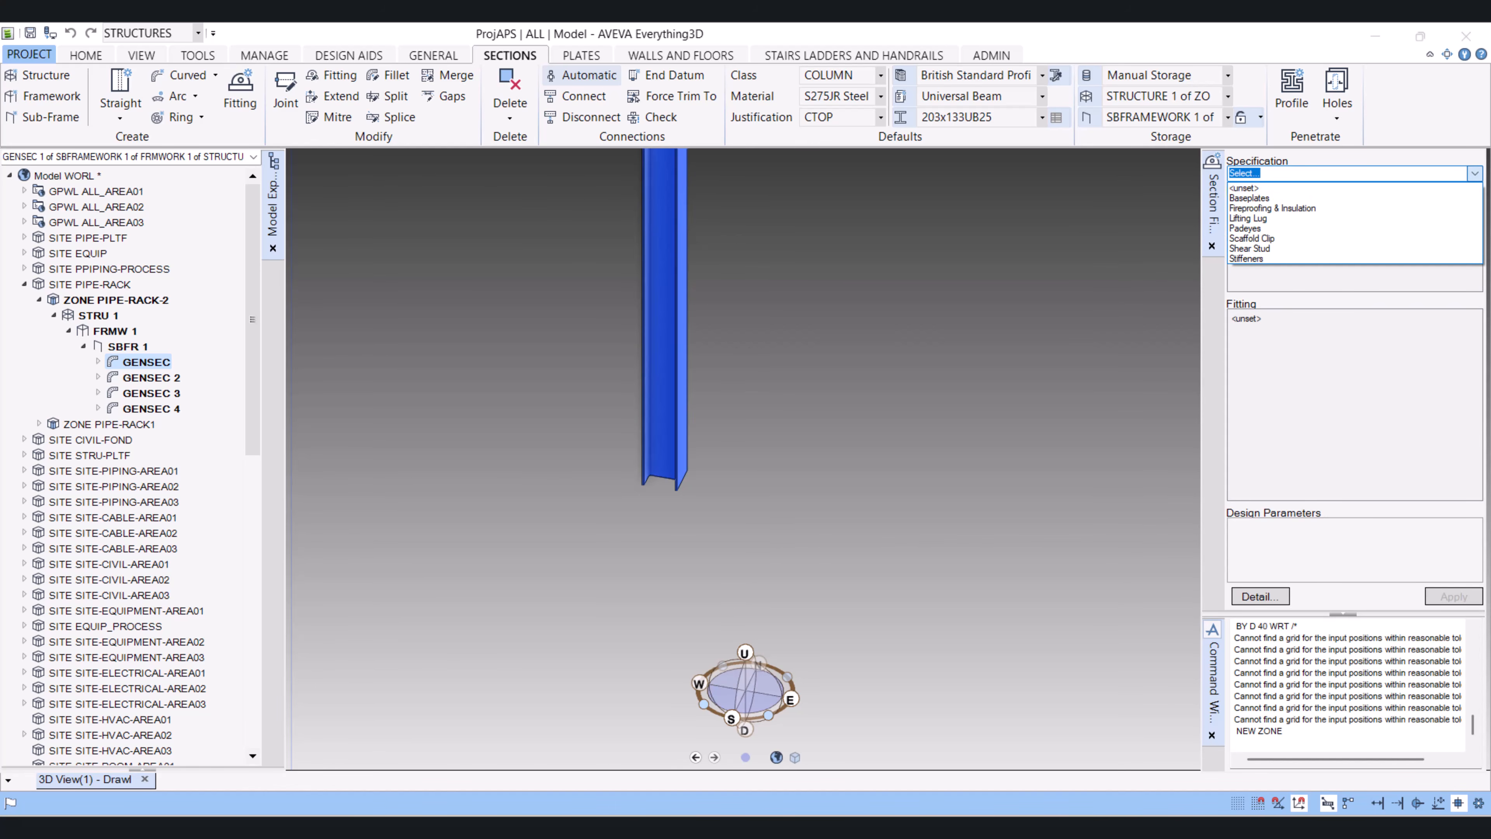
click(1249, 198)
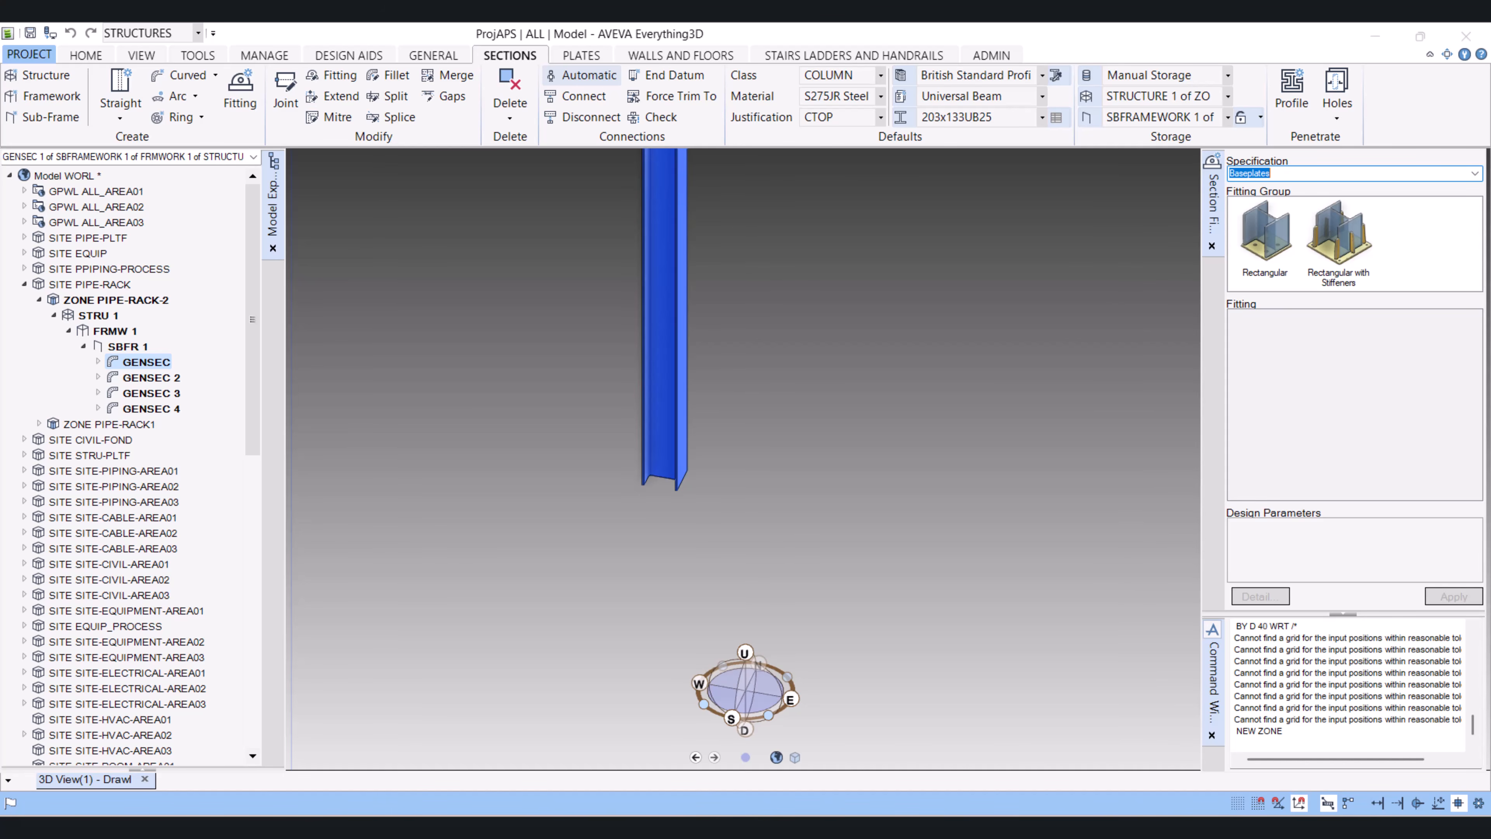
click(1264, 232)
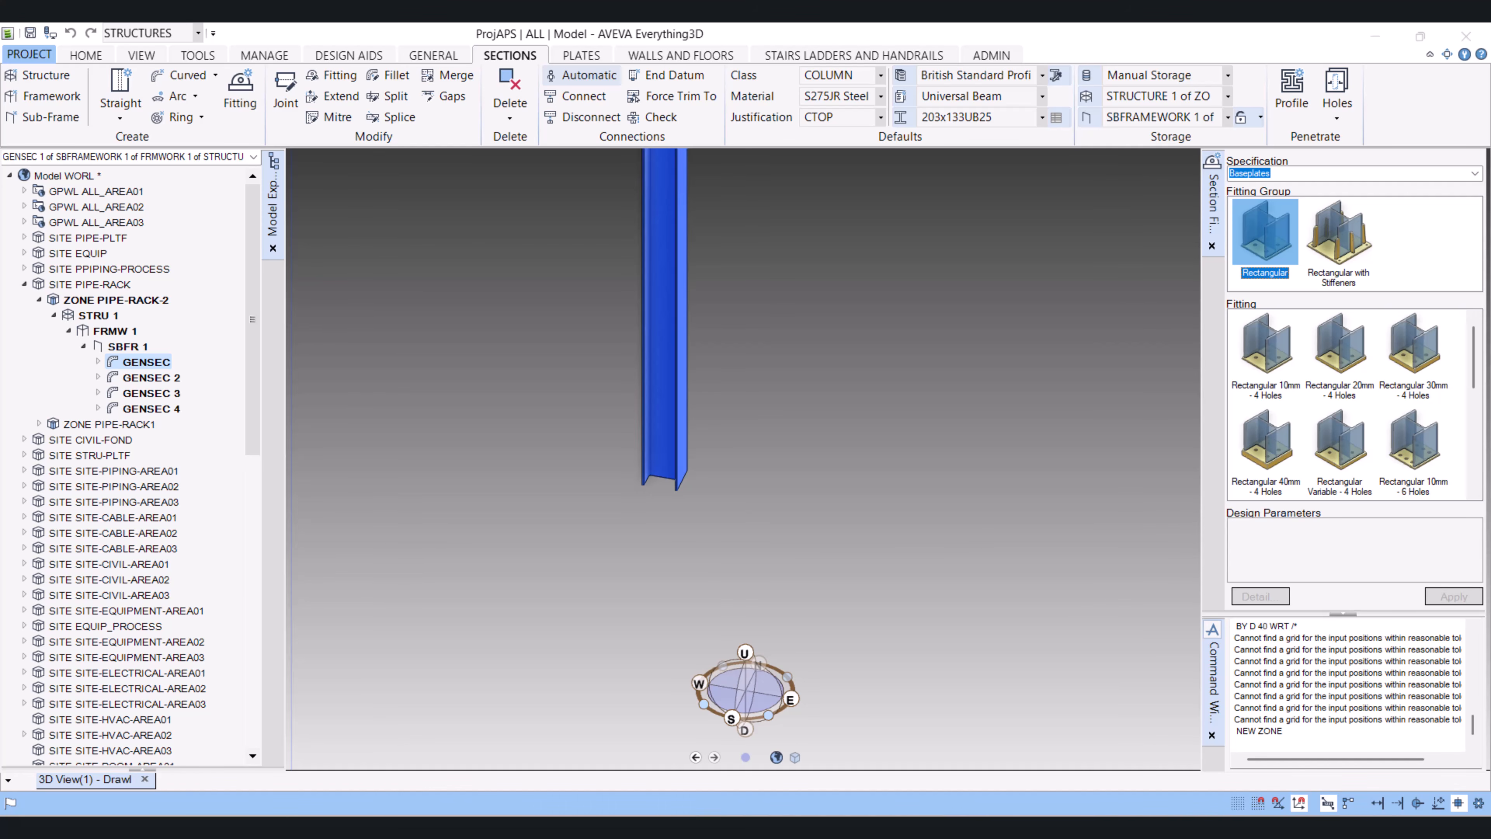
click(1339, 344)
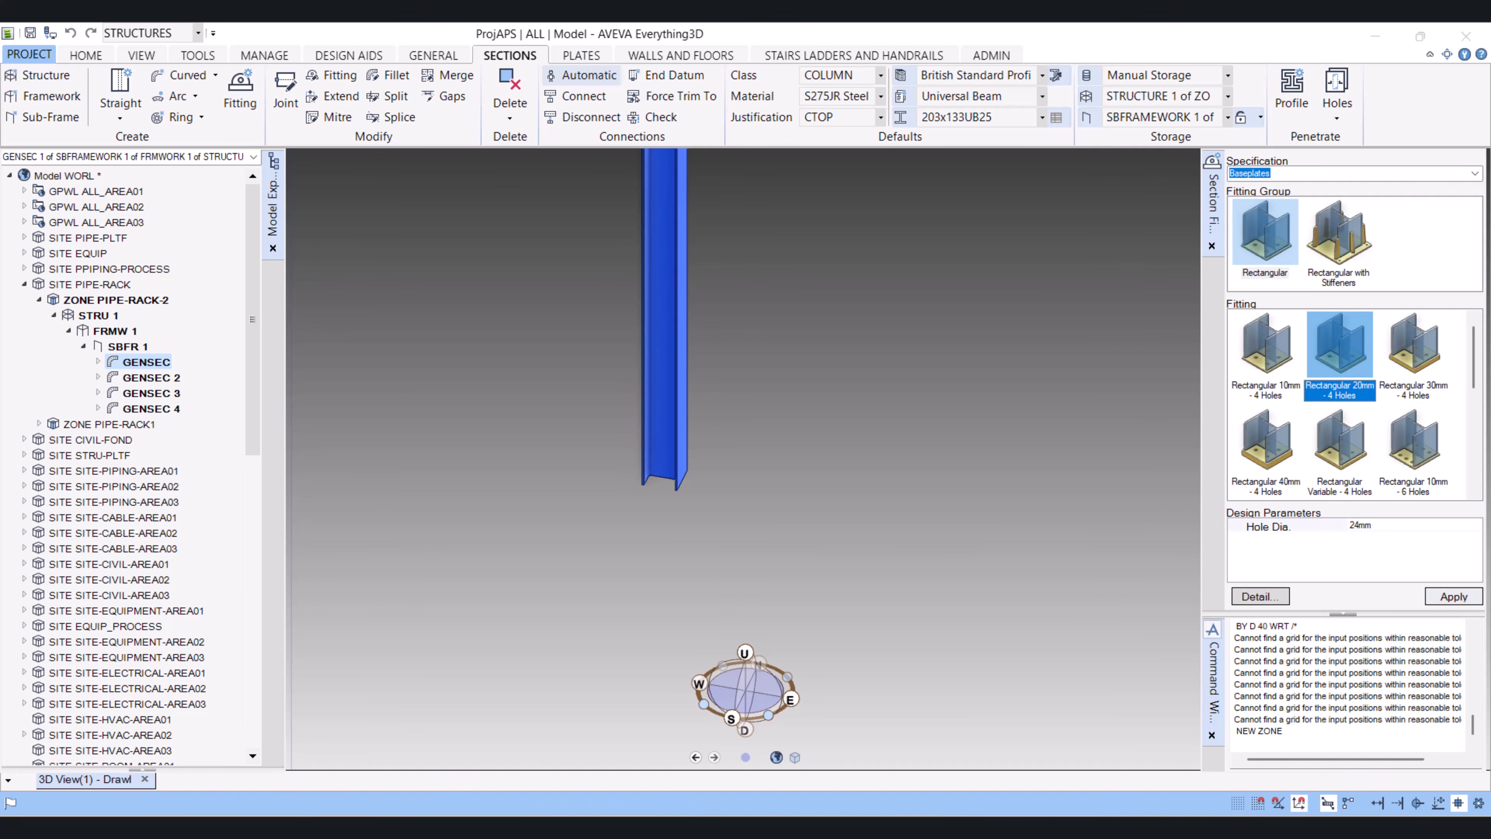
Place the 20 mm baseplate at the east column's lower end, on the NA P-line at distance 0 mm
click(1453, 596)
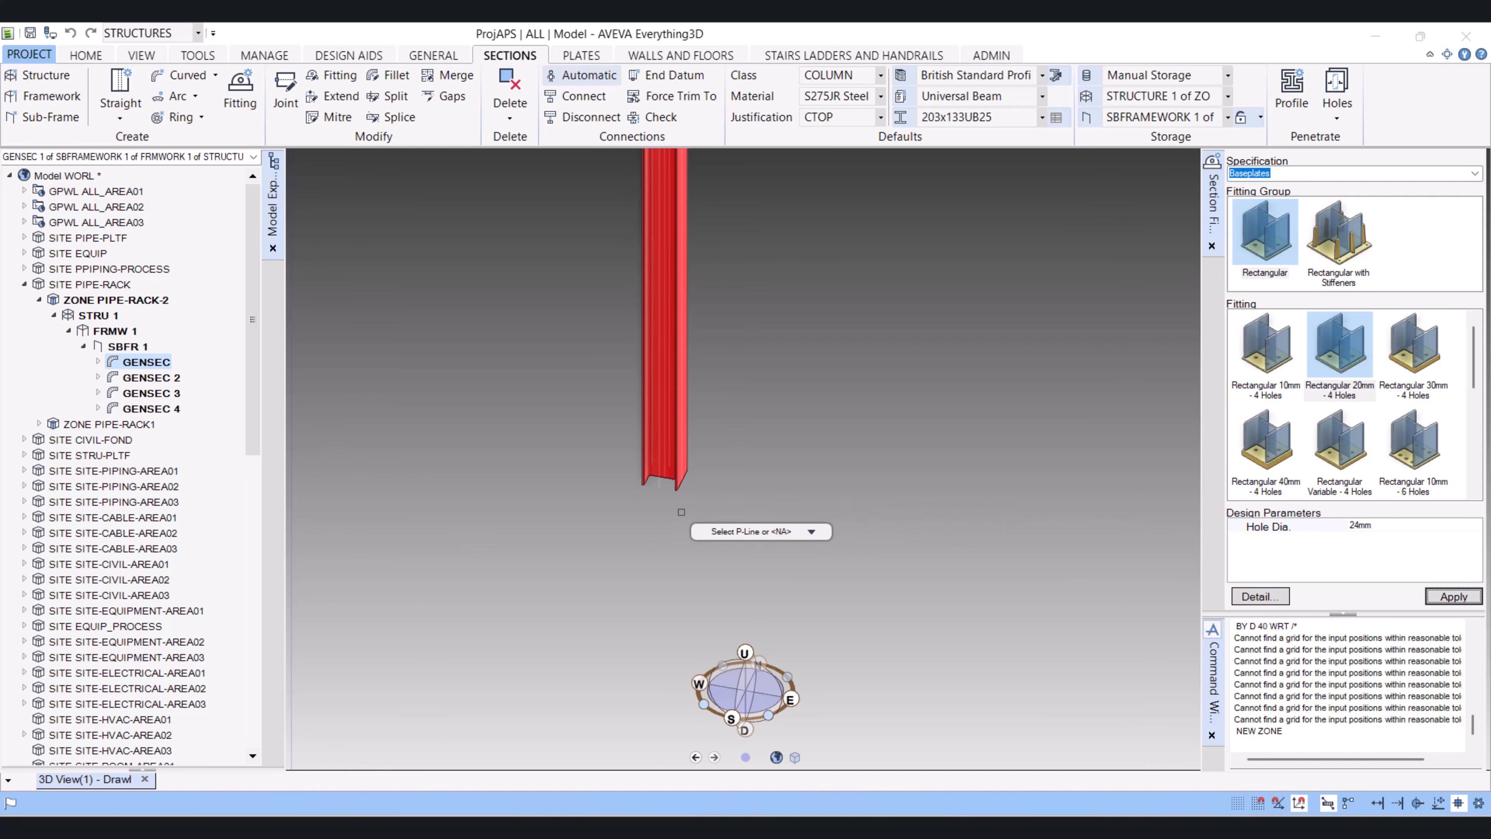
scroll(681, 512, up, 5)
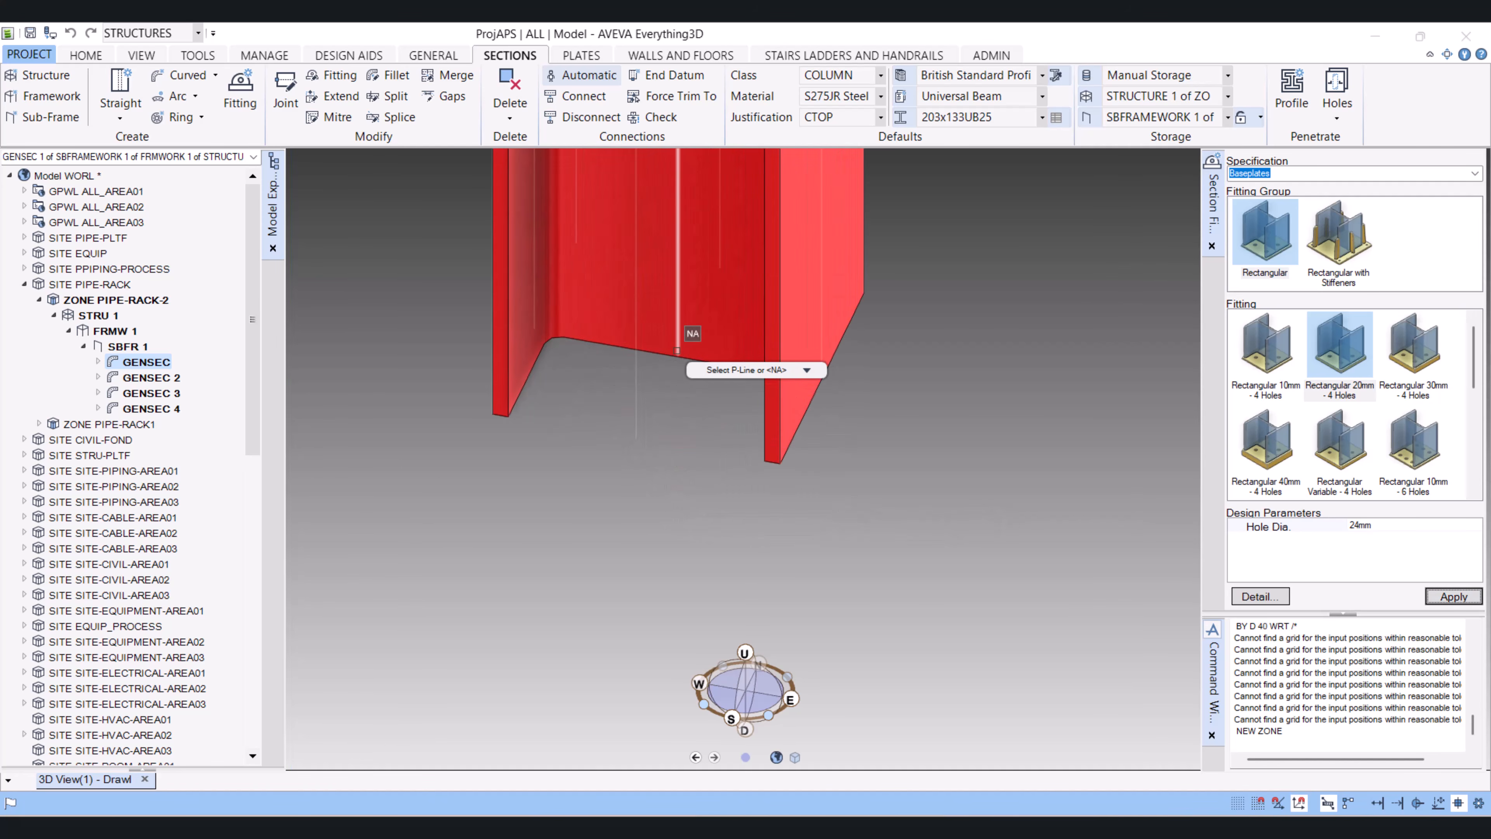
click(677, 351)
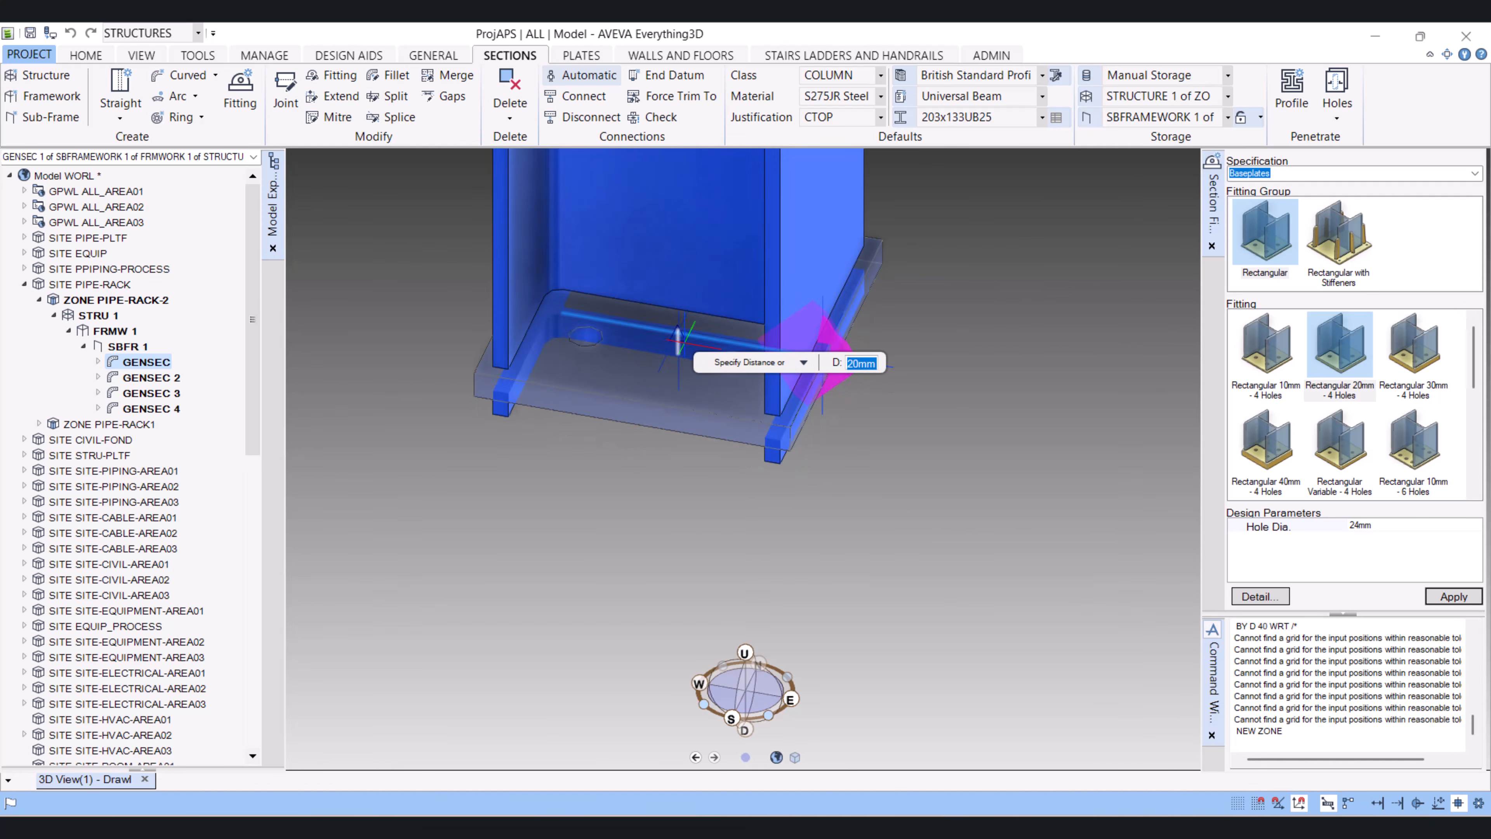
scroll(677, 349, up, 3)
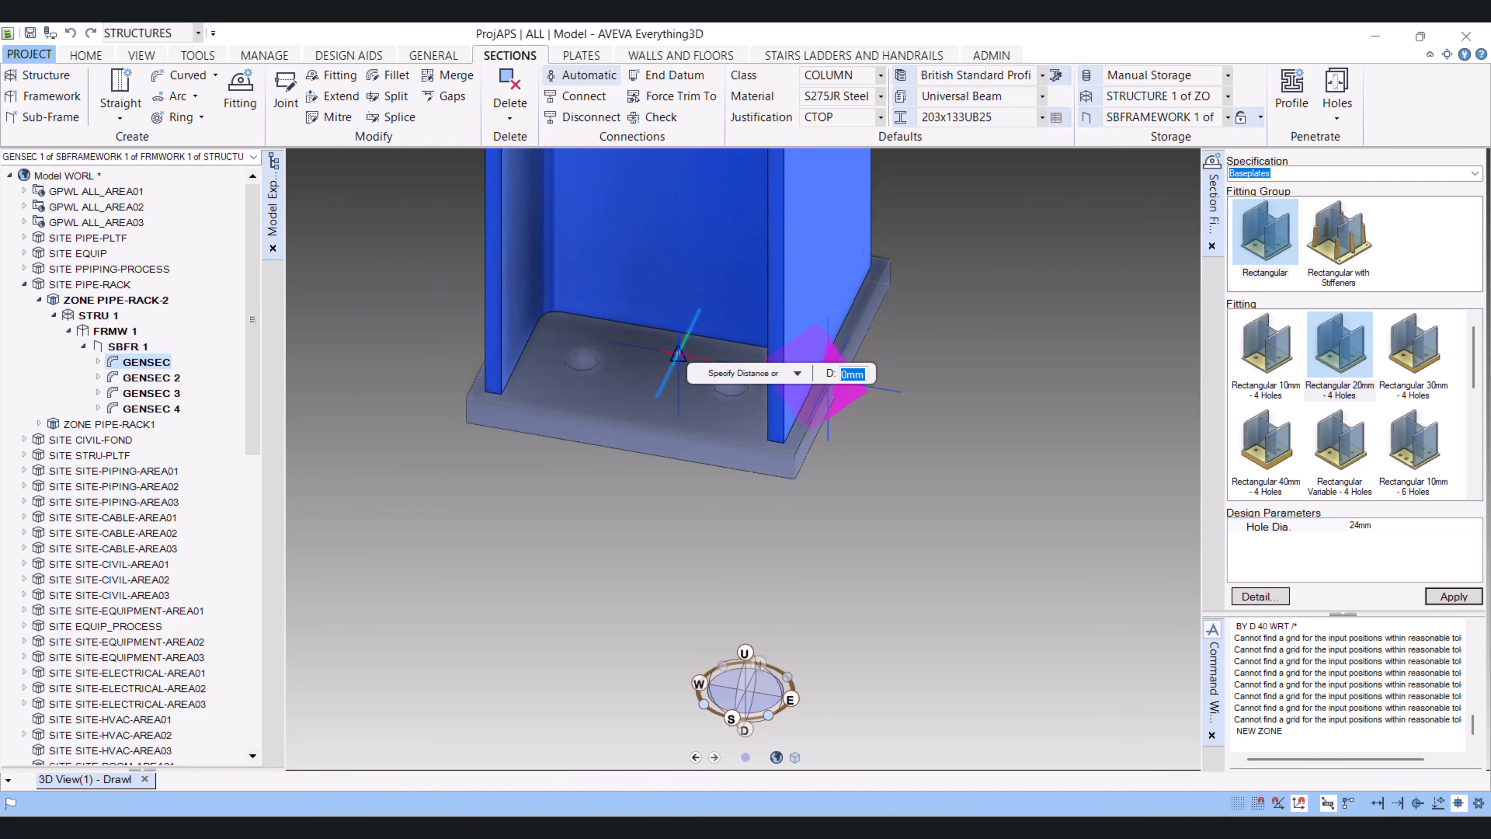
click(677, 350)
scroll(677, 351, down, 8)
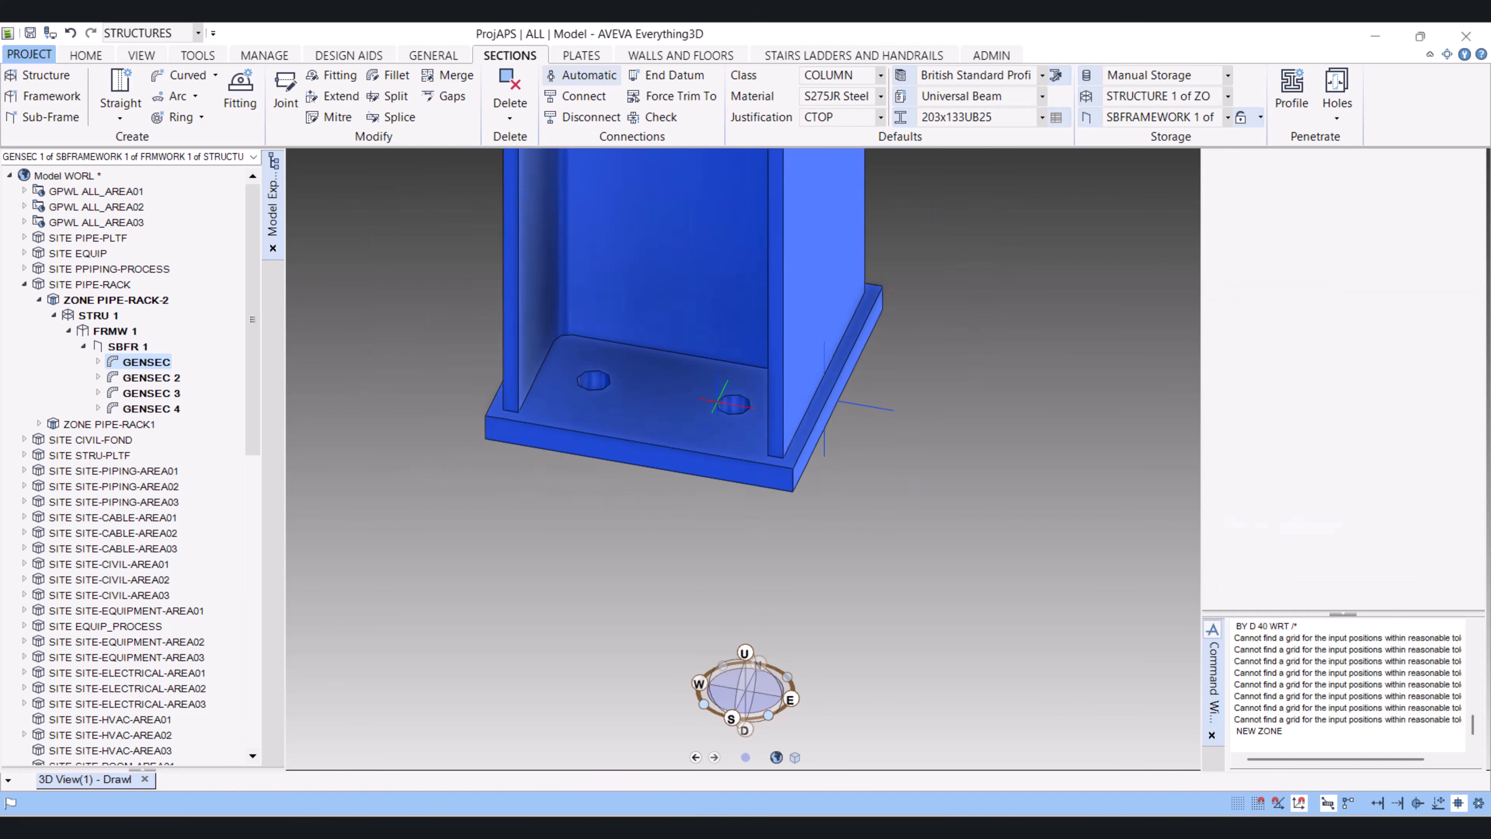
Start a section fitting on the west column and choose the rectangular baseplate Rectangular 20mm - 4 Holes
scroll(767, 467, down, 6)
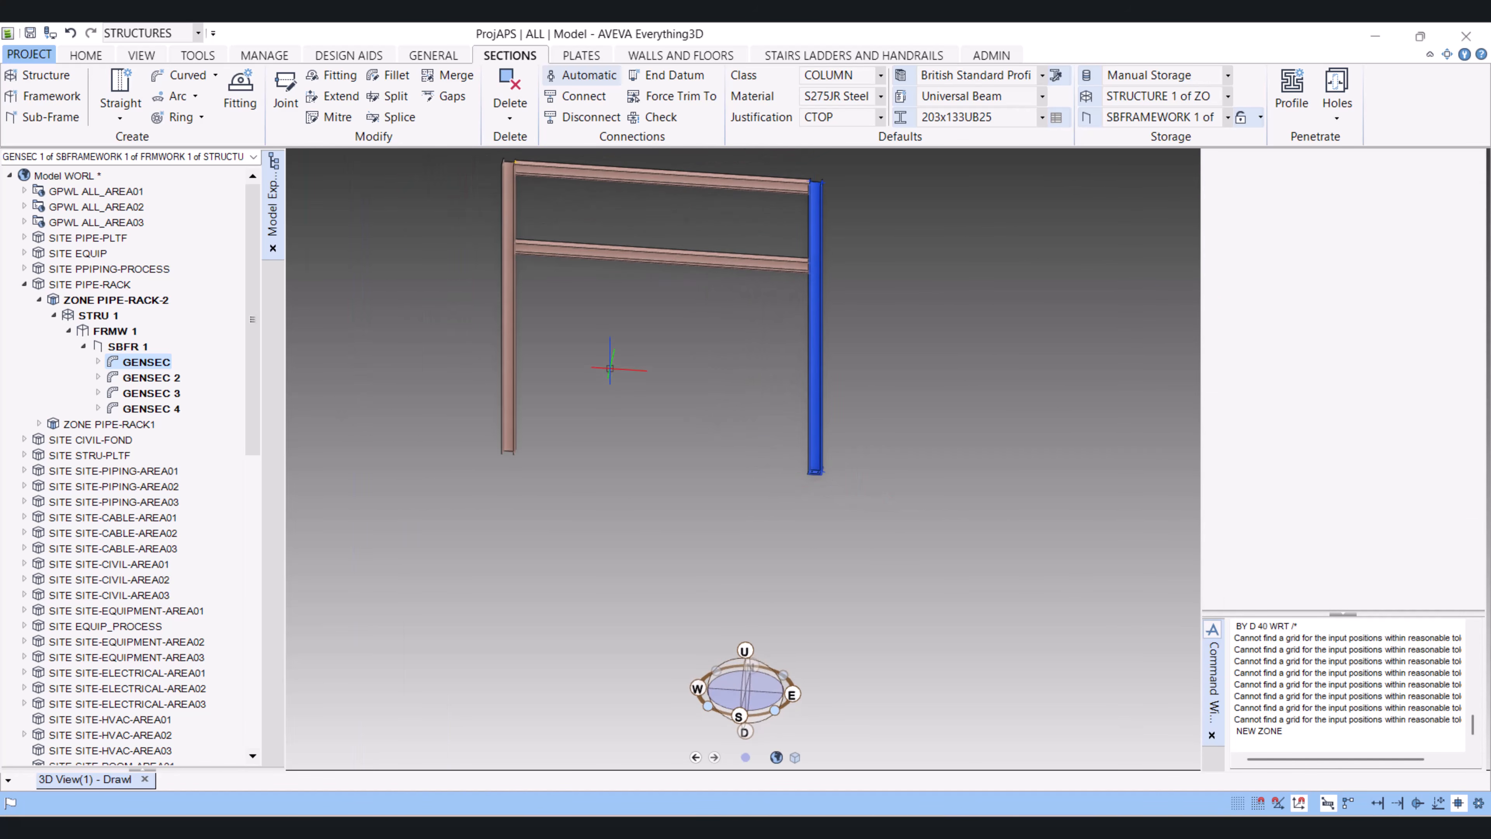
scroll(513, 454, up, 4)
scroll(523, 460, down, 3)
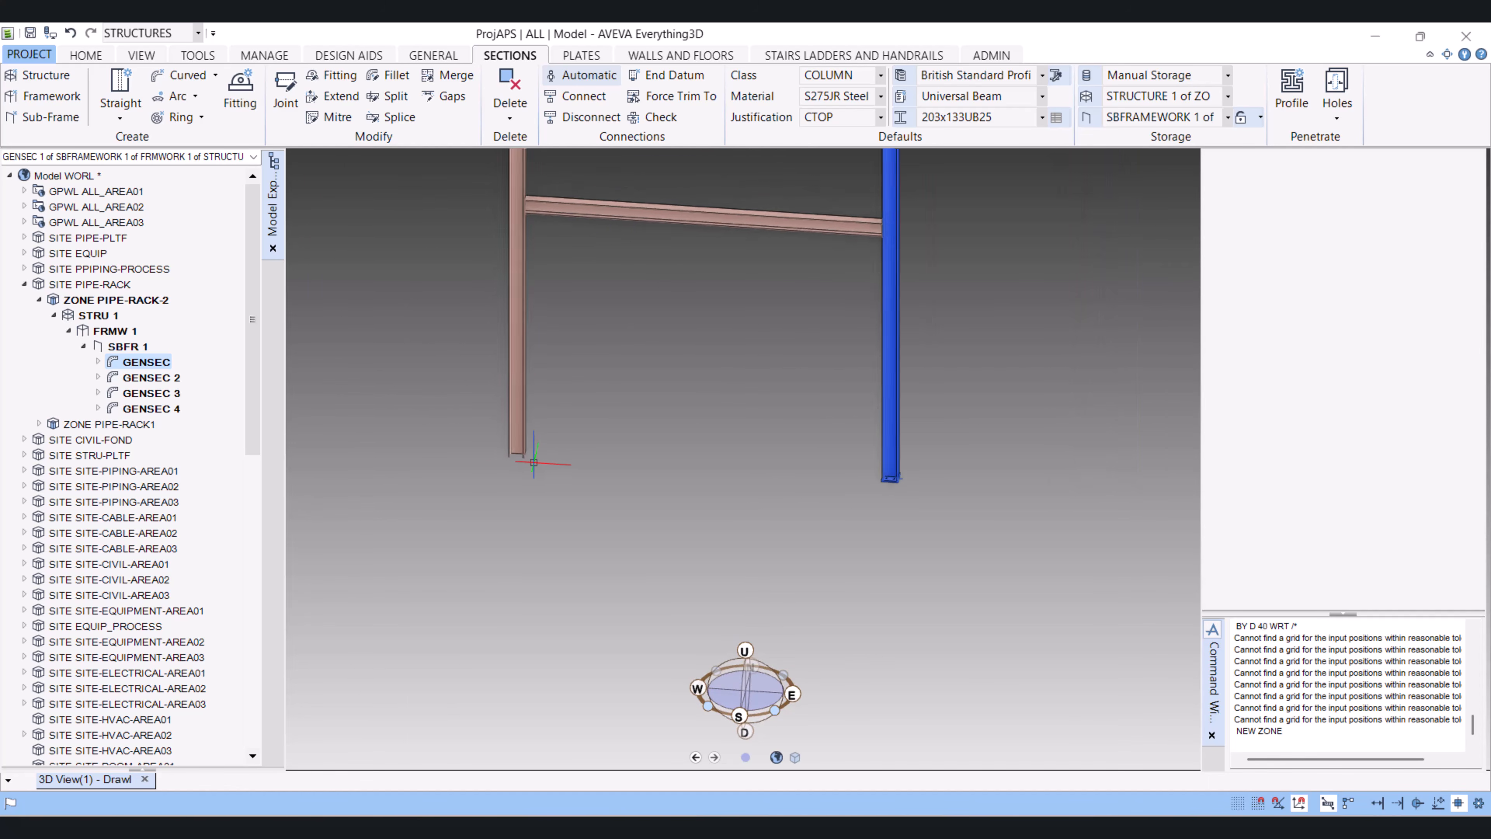
middle_drag(533, 463, 486, 449)
scroll(505, 455, up, 3)
scroll(526, 454, up, 2)
scroll(566, 448, down, 4)
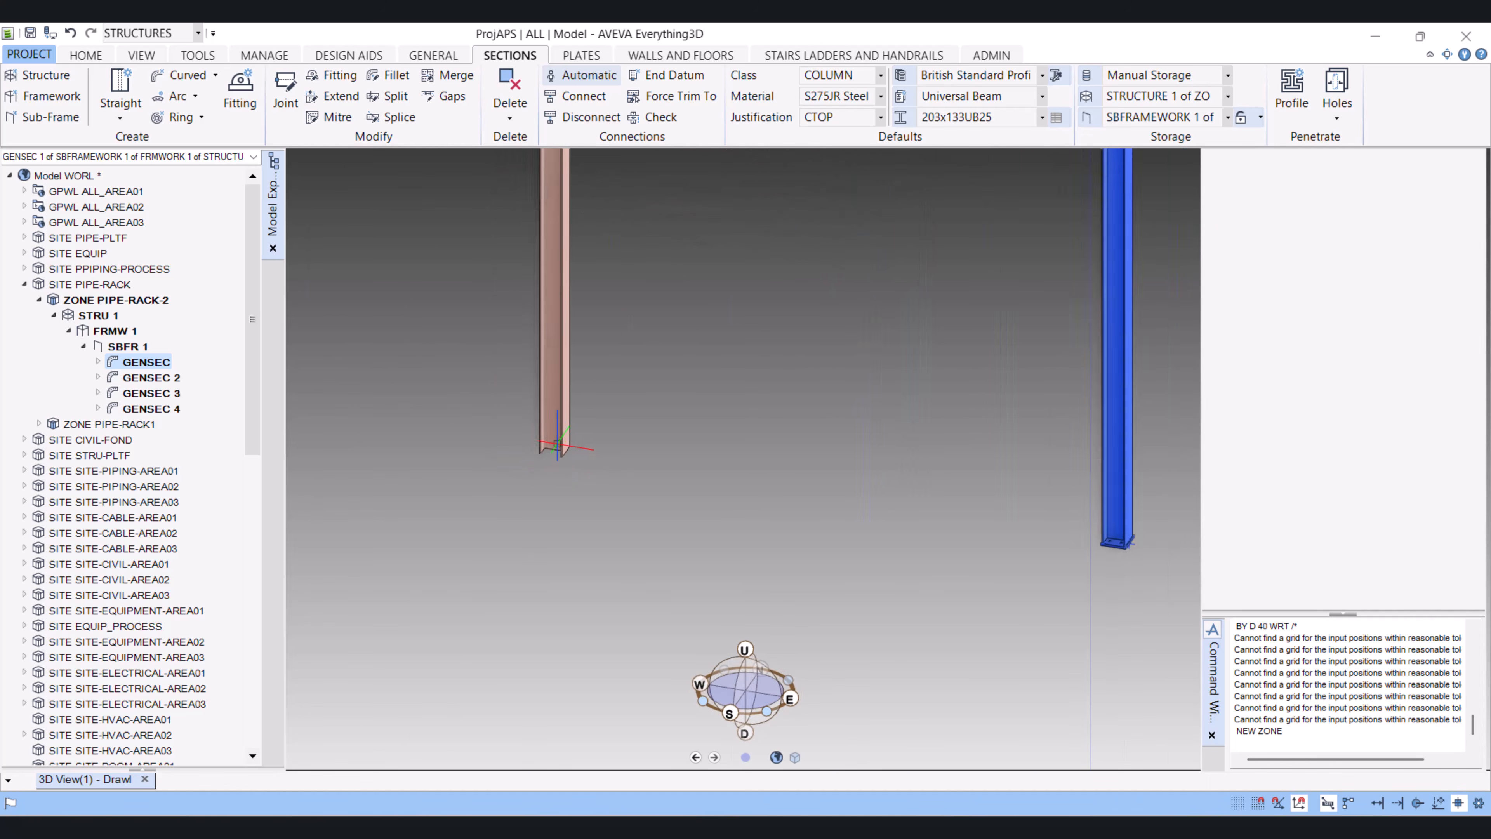
scroll(549, 436, up, 3)
scroll(560, 450, up, 2)
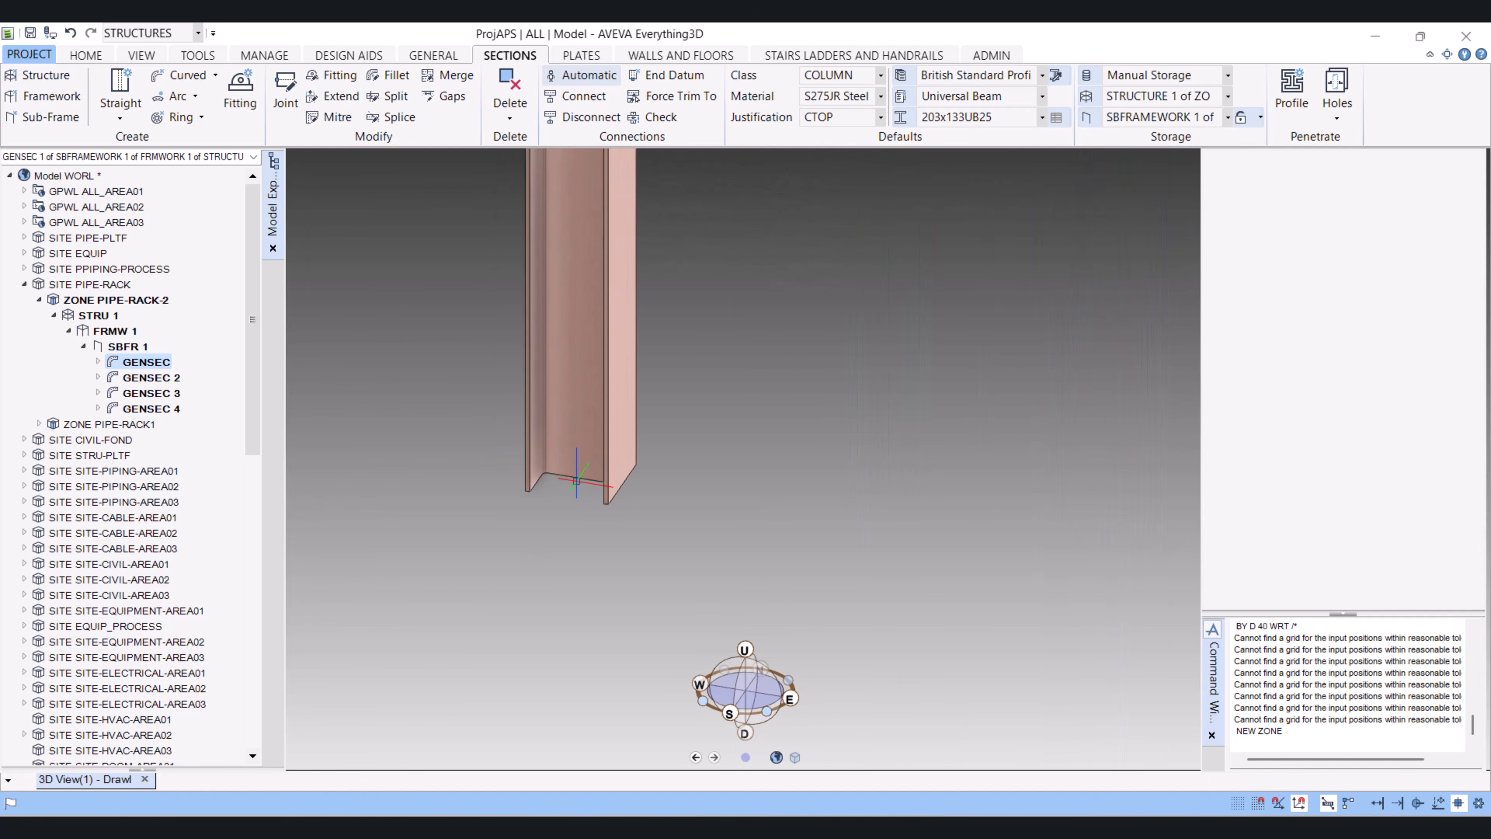
scroll(573, 469, down, 2)
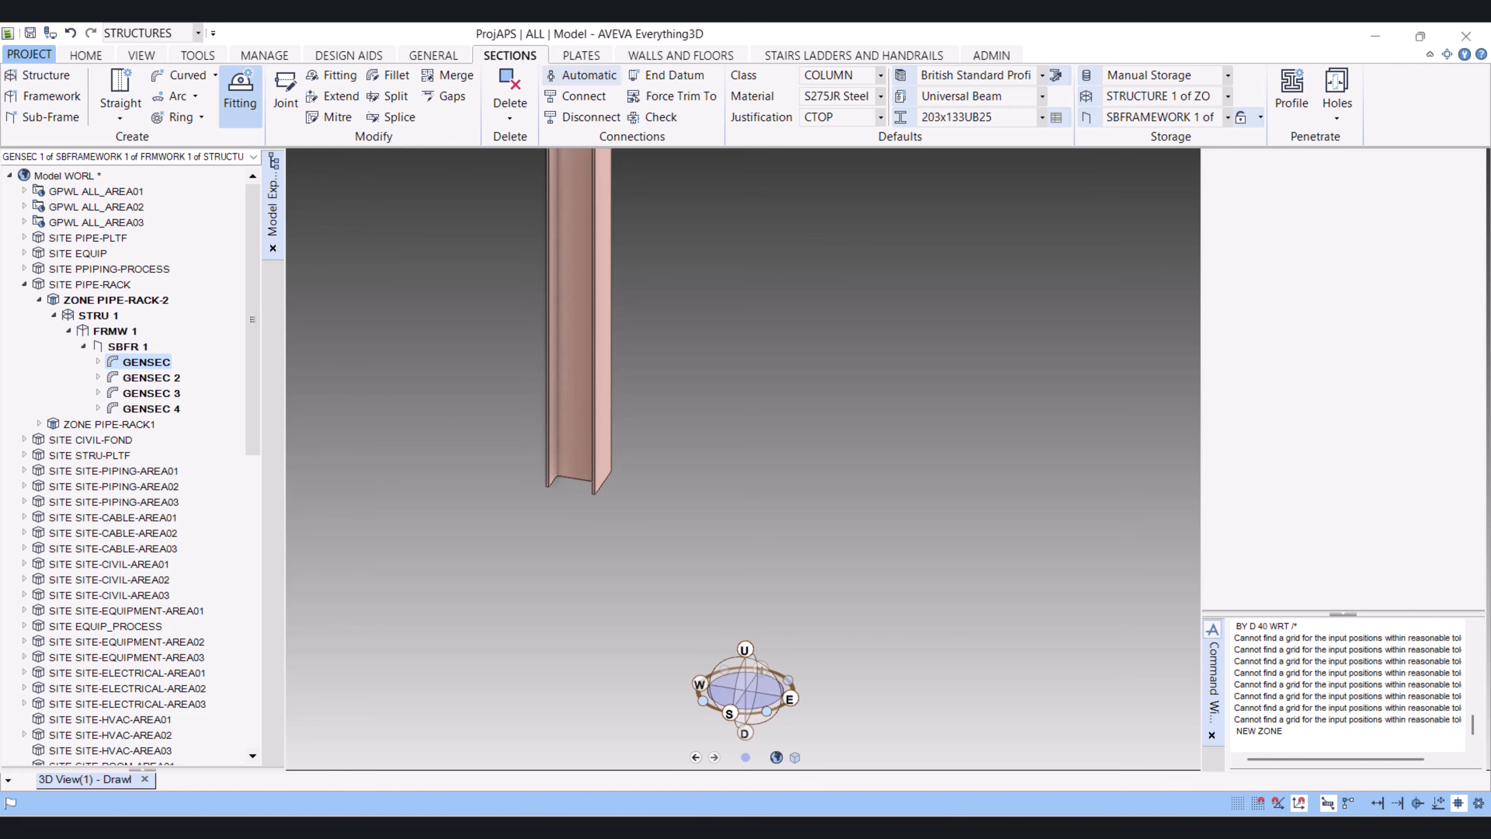
click(240, 94)
click(590, 458)
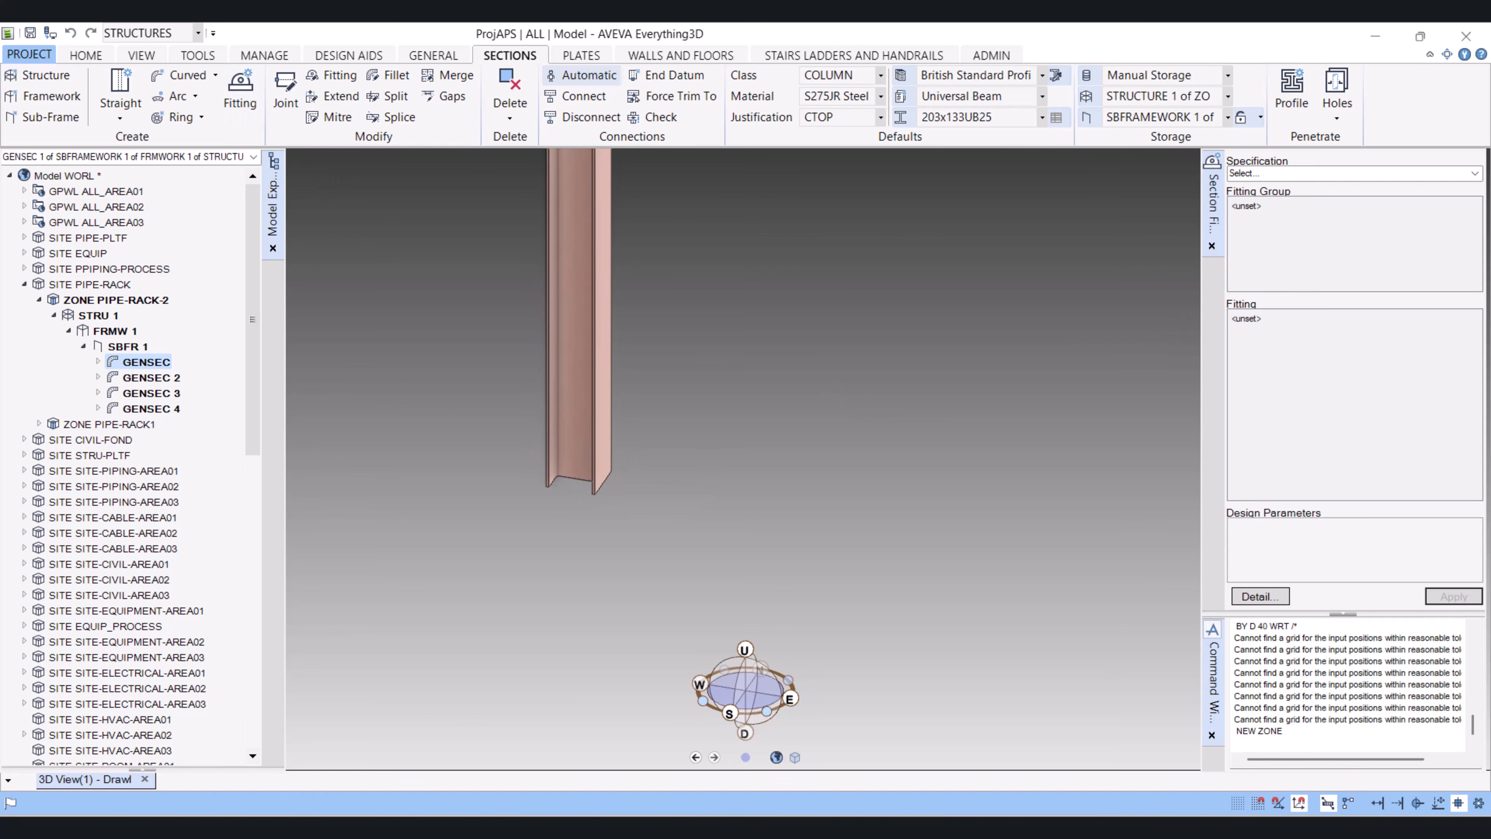
click(1474, 173)
click(1250, 198)
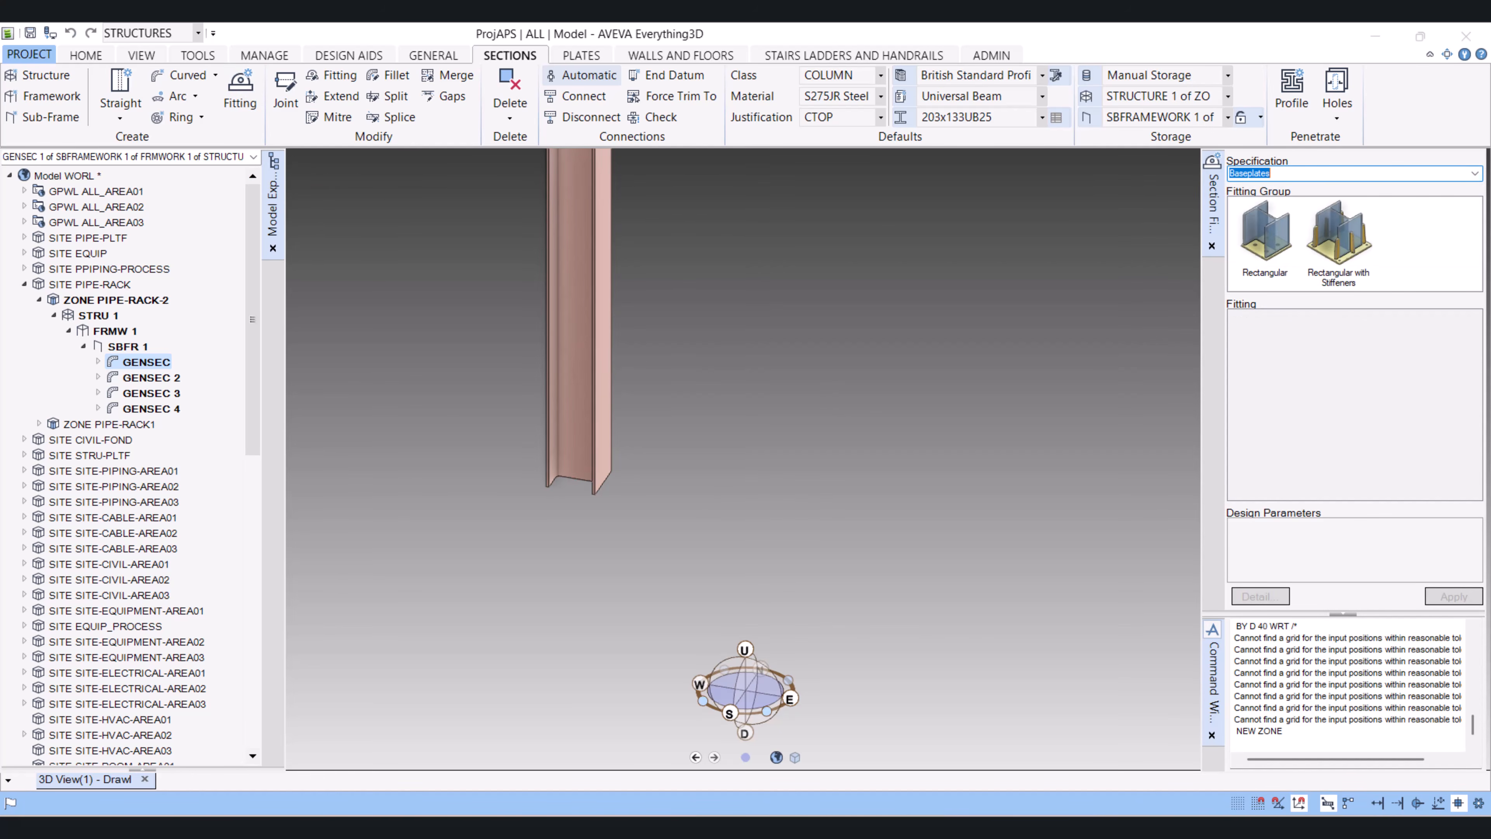
click(1265, 235)
click(1341, 347)
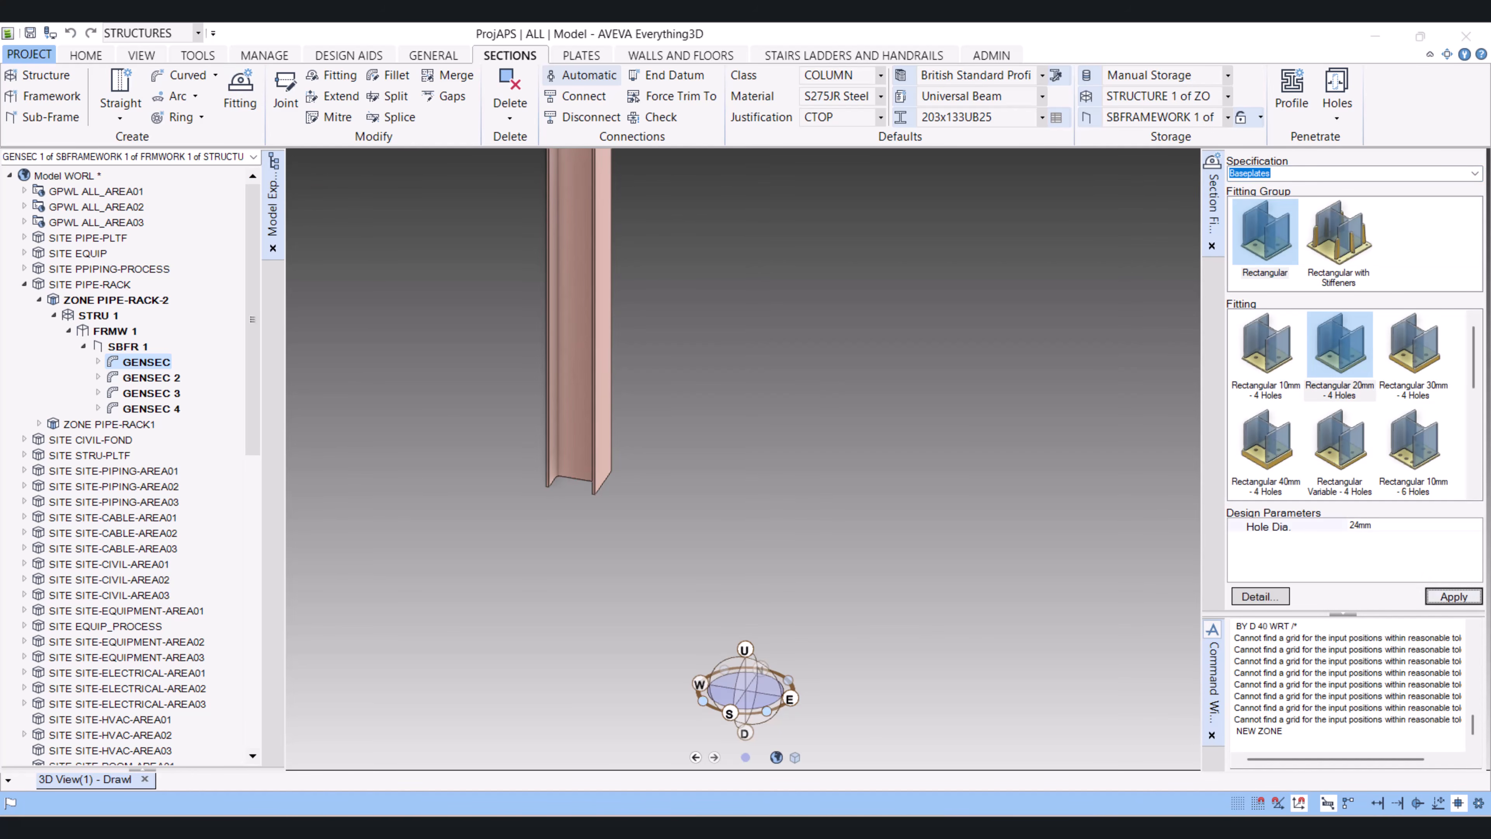
Place the 20 mm baseplate at the west column's lower end, on the NA P-line at distance 0 mm
click(1454, 596)
scroll(583, 484, up, 5)
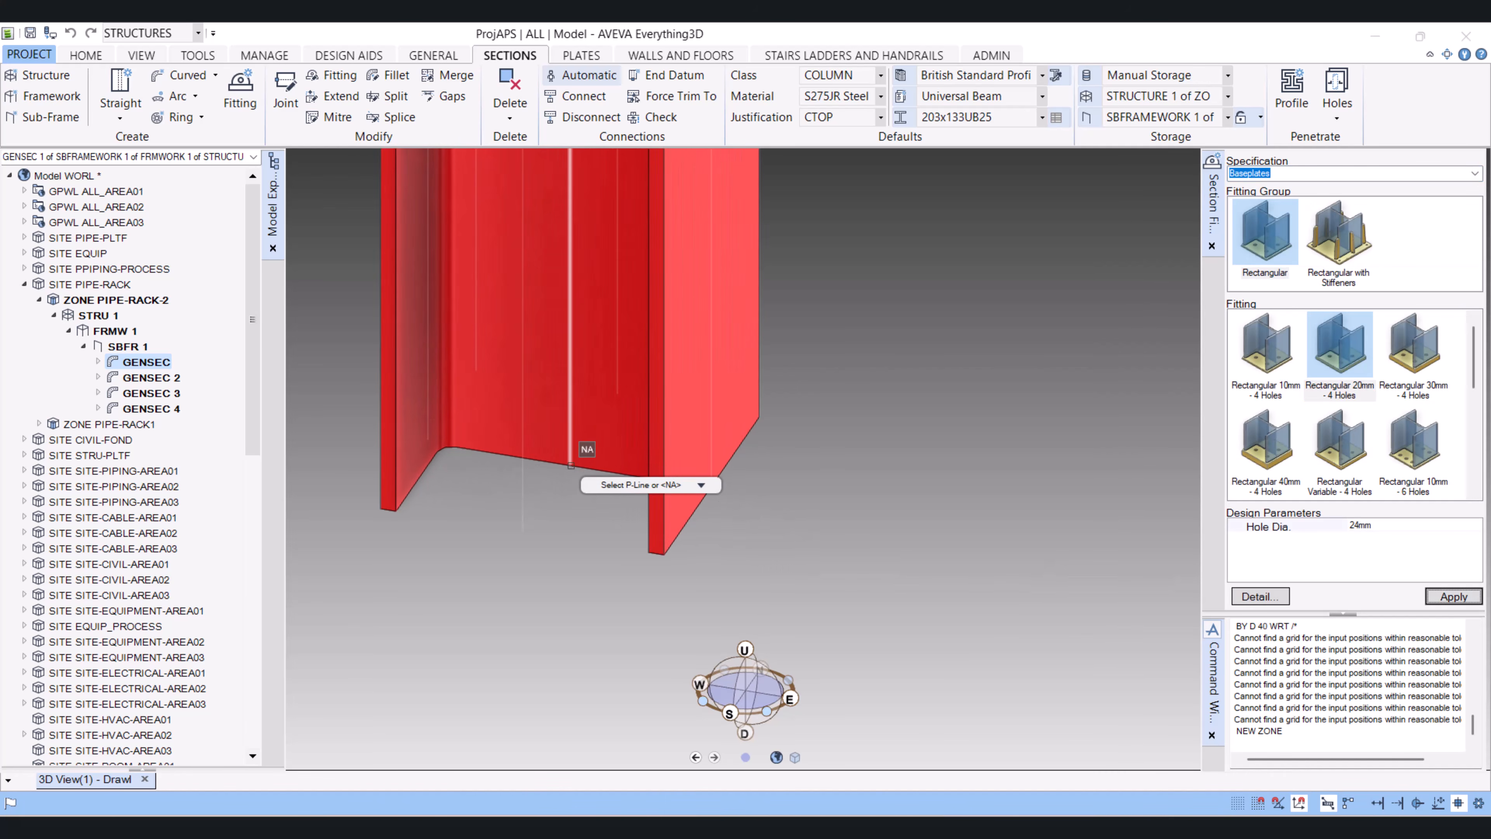
click(571, 461)
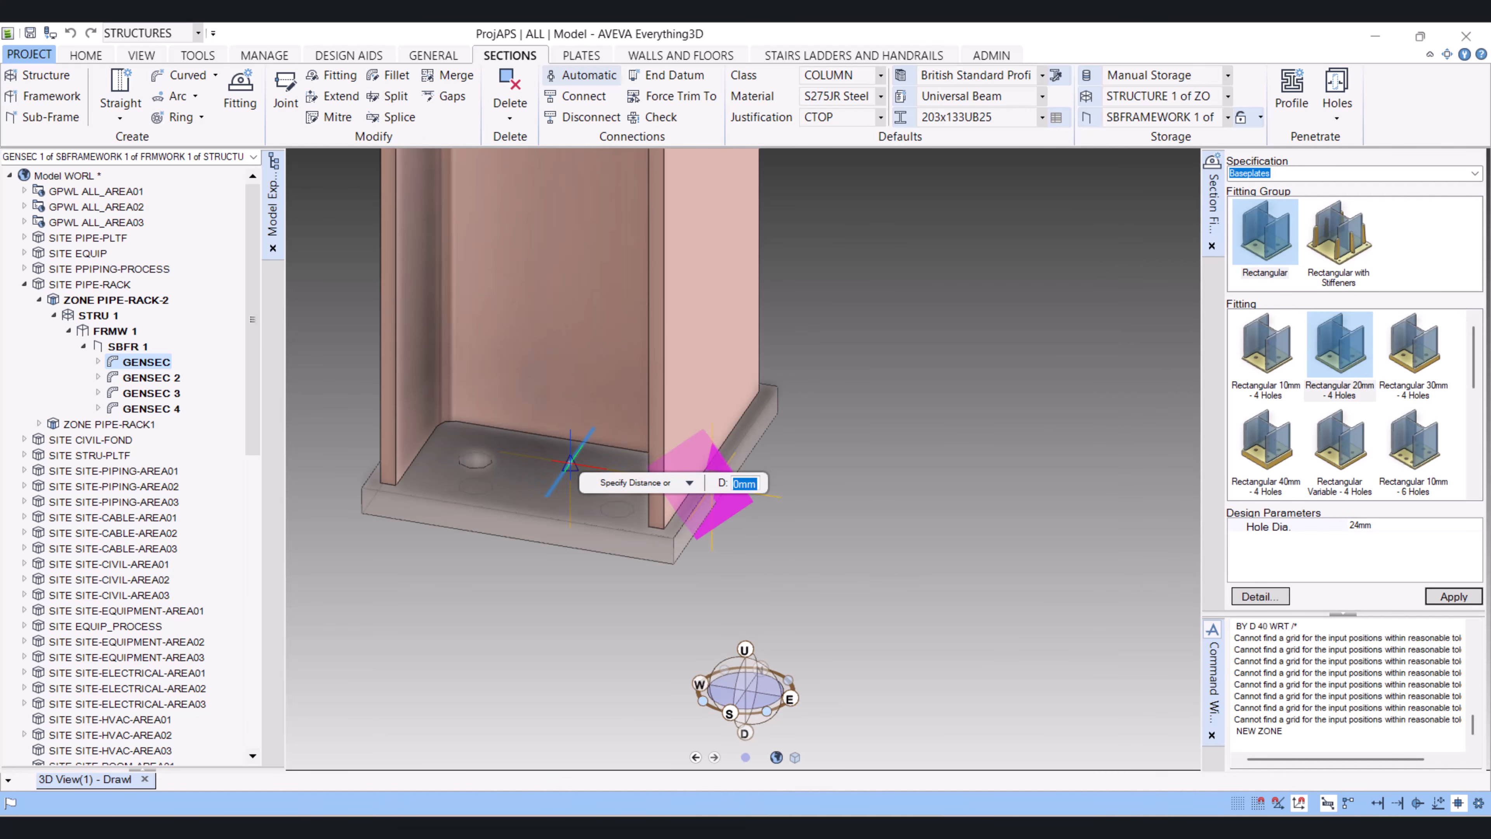
key(Return)
scroll(735, 525, down, 5)
scroll(735, 526, down, 6)
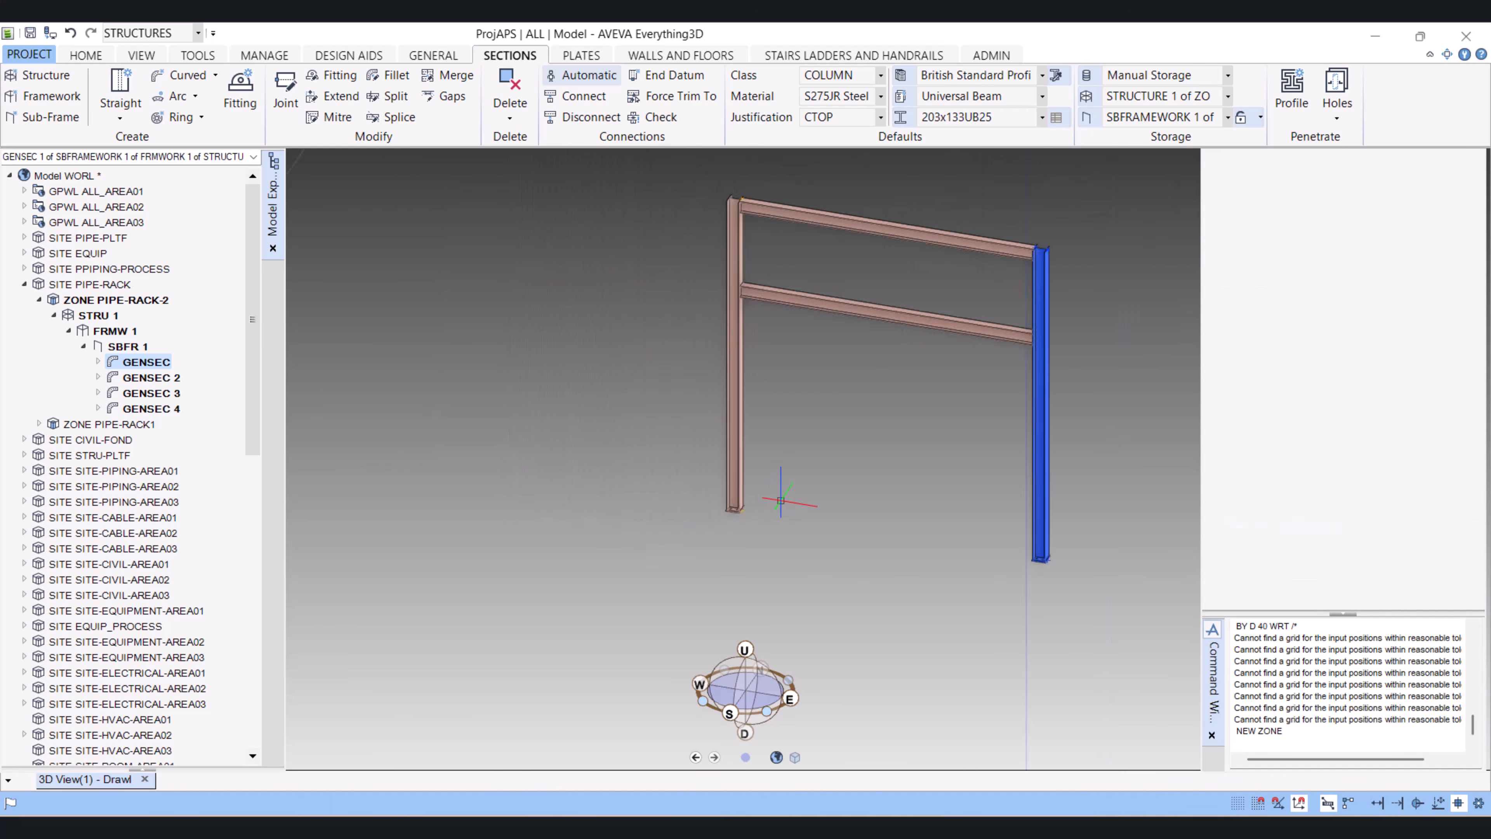
Start a section fitting on the top beam and choose the rectangular baseplate Rectangular 10mm - 4 Holes
scroll(739, 347, up, 8)
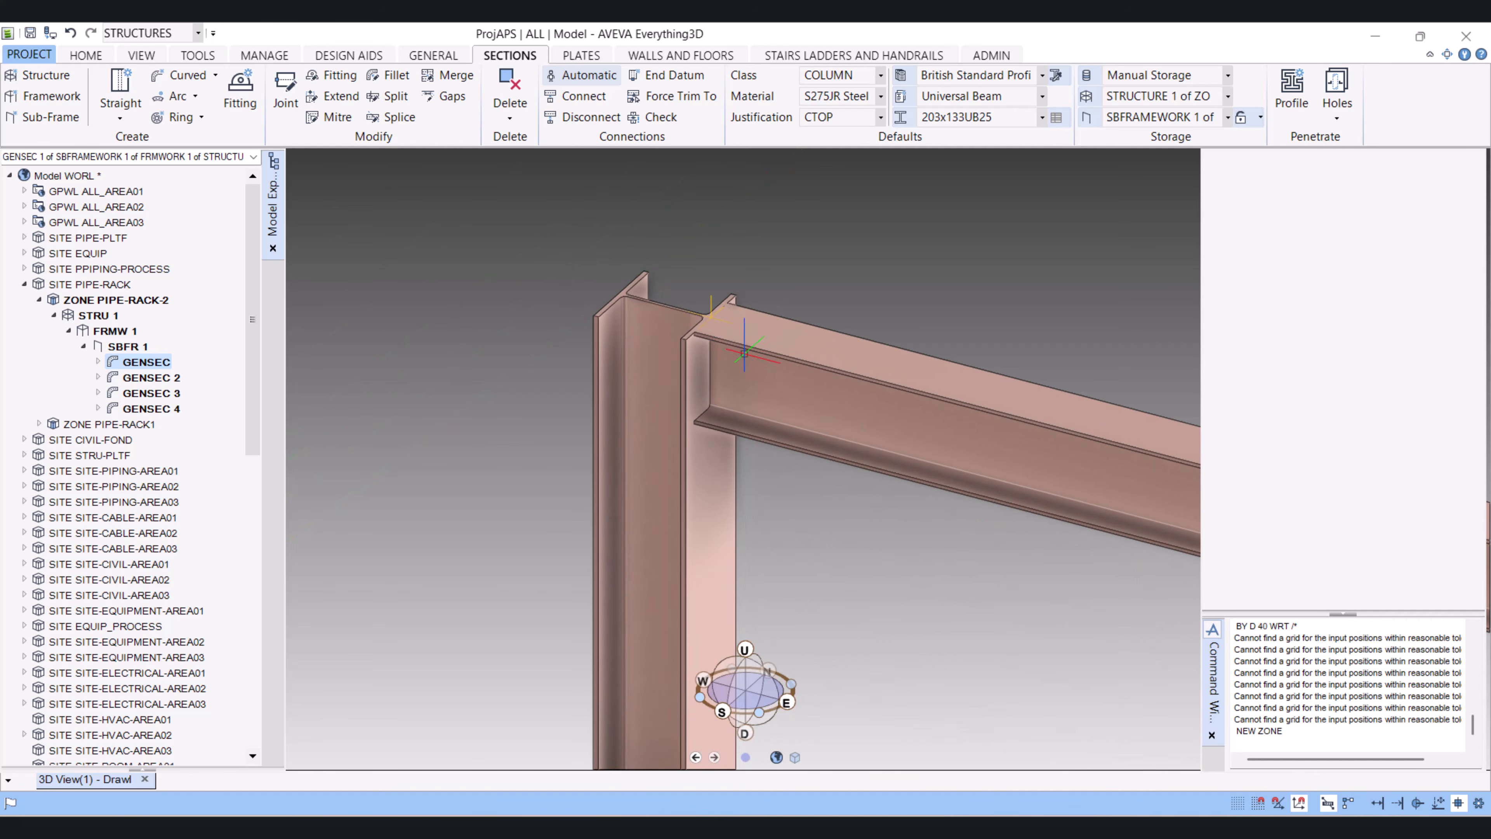
click(240, 94)
click(738, 397)
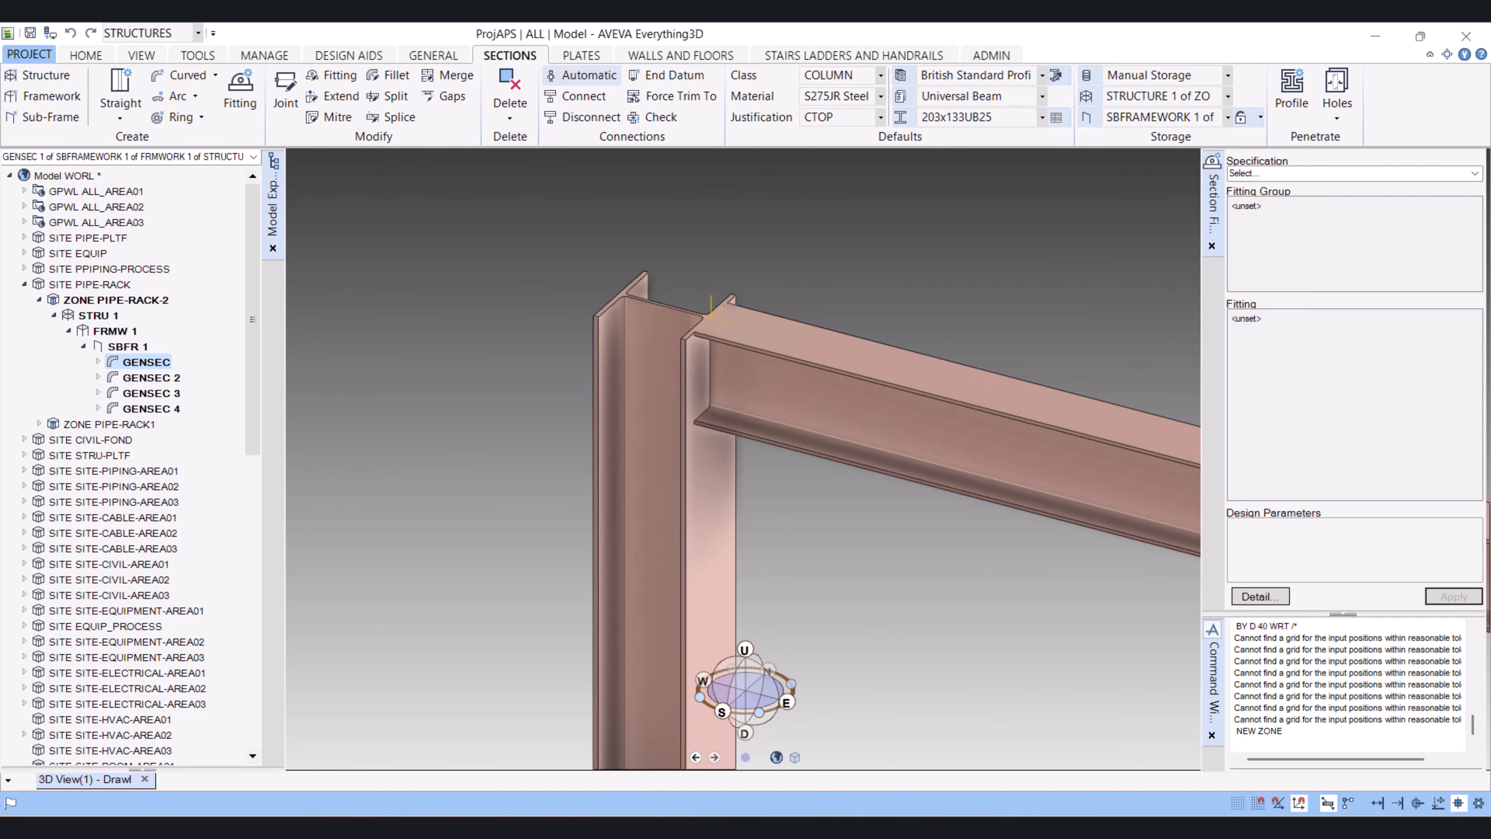
click(1474, 174)
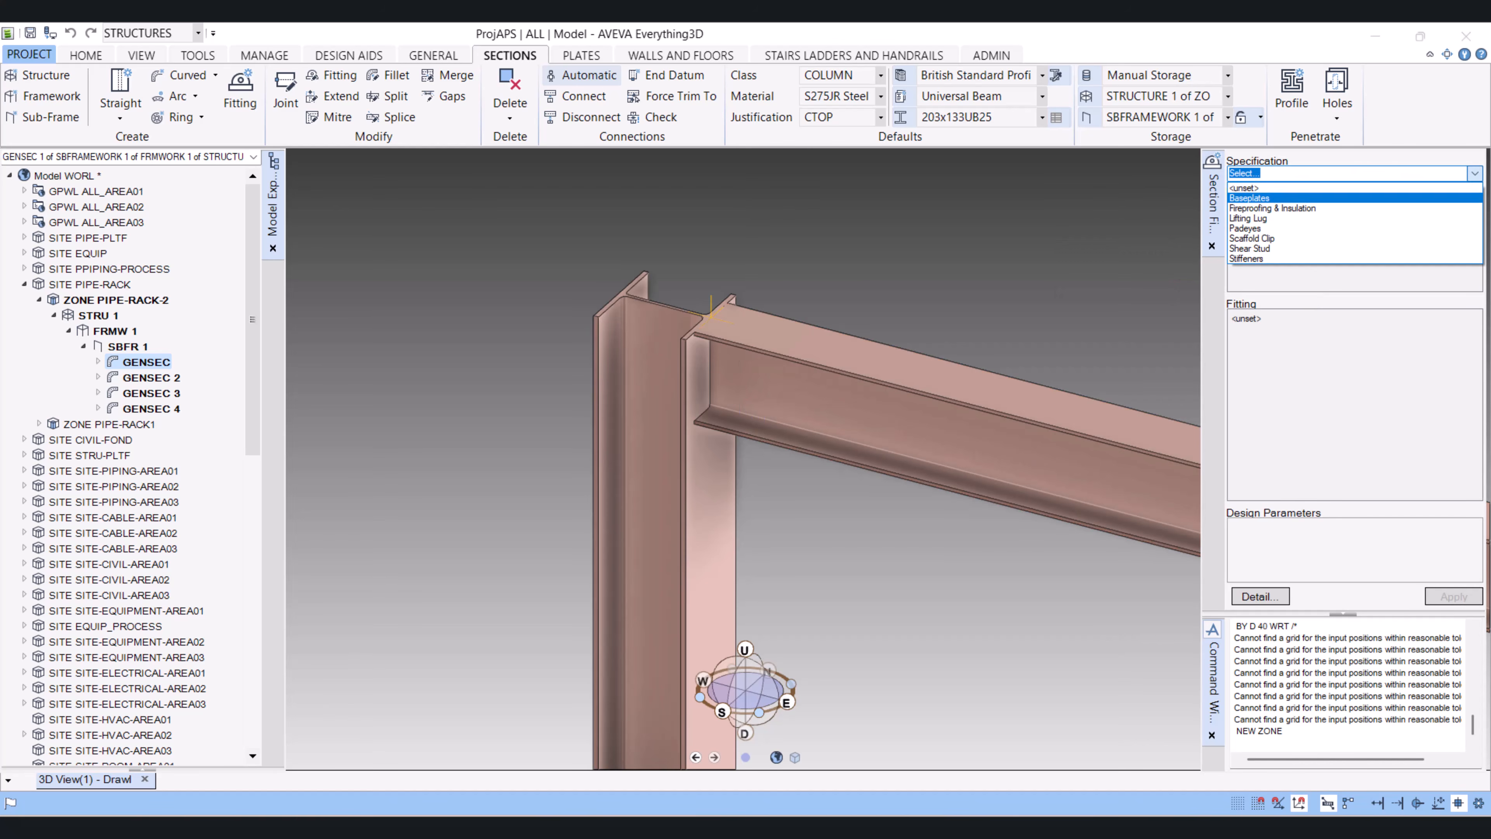
click(1250, 198)
click(1264, 234)
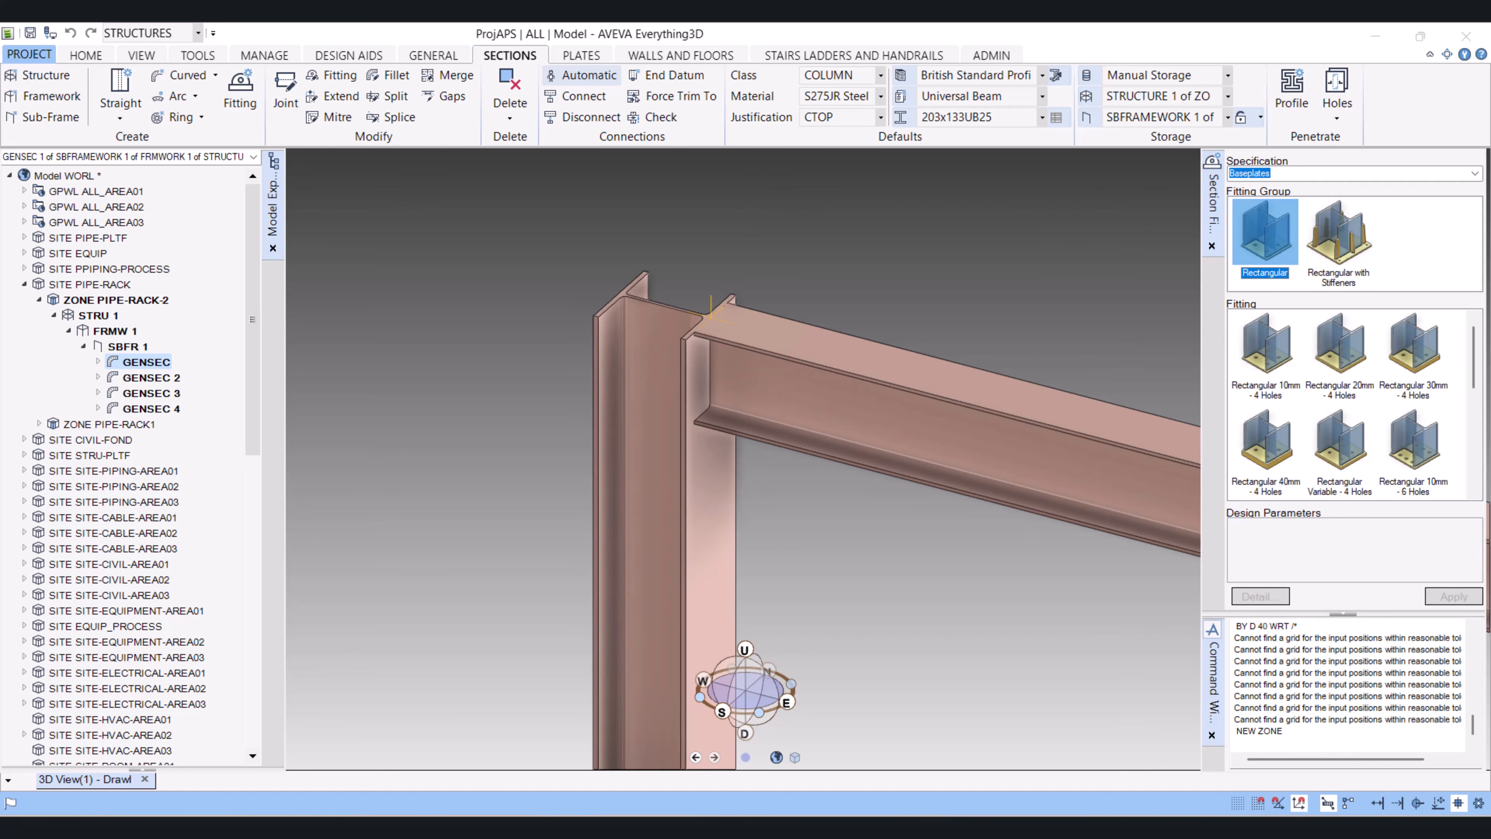
click(1265, 347)
Place the 10 mm plate at the top beam's west end against the column flange, at distance 0 mm
click(1453, 596)
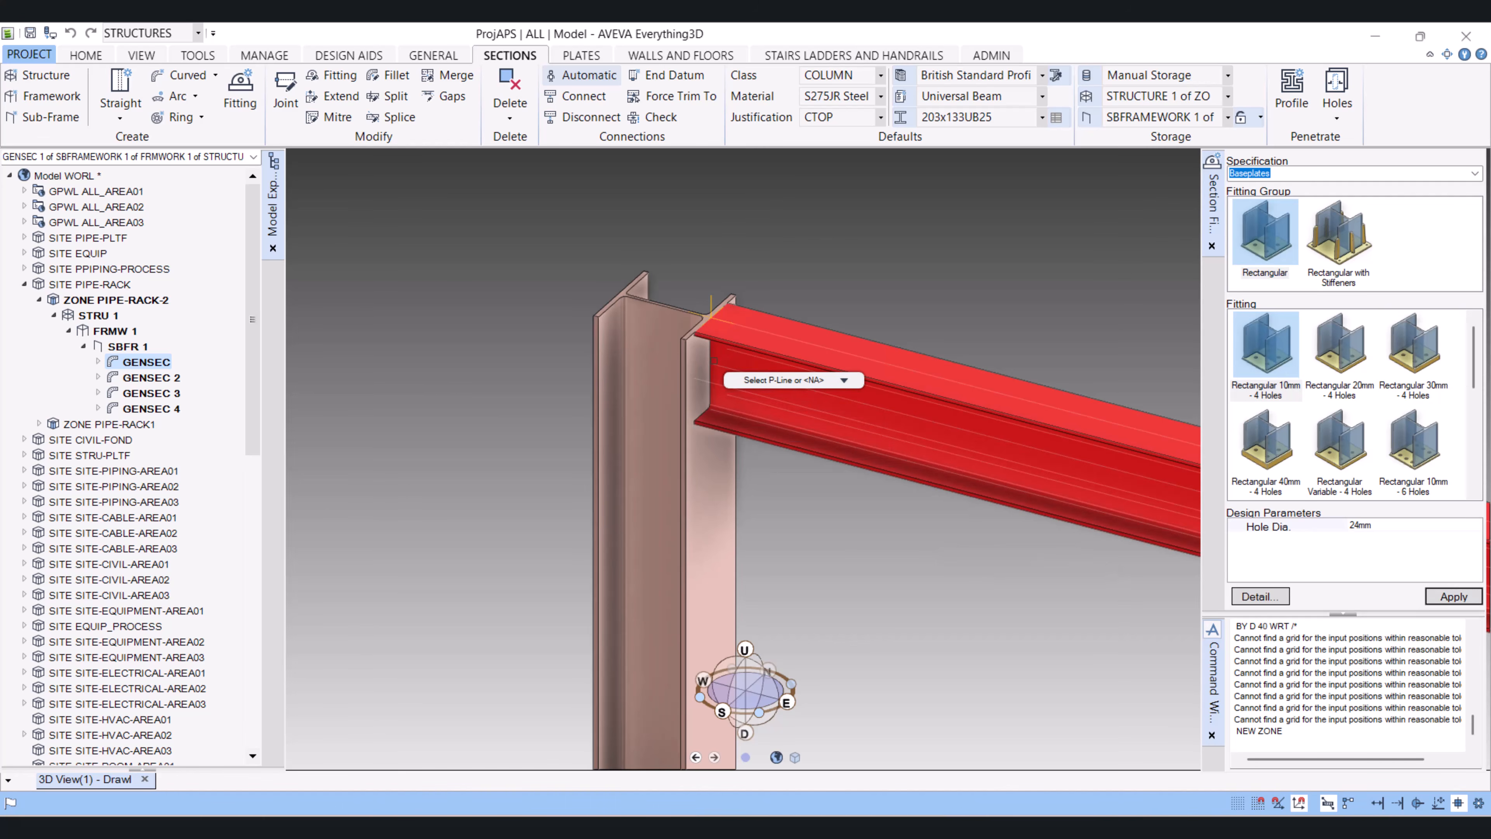
click(713, 364)
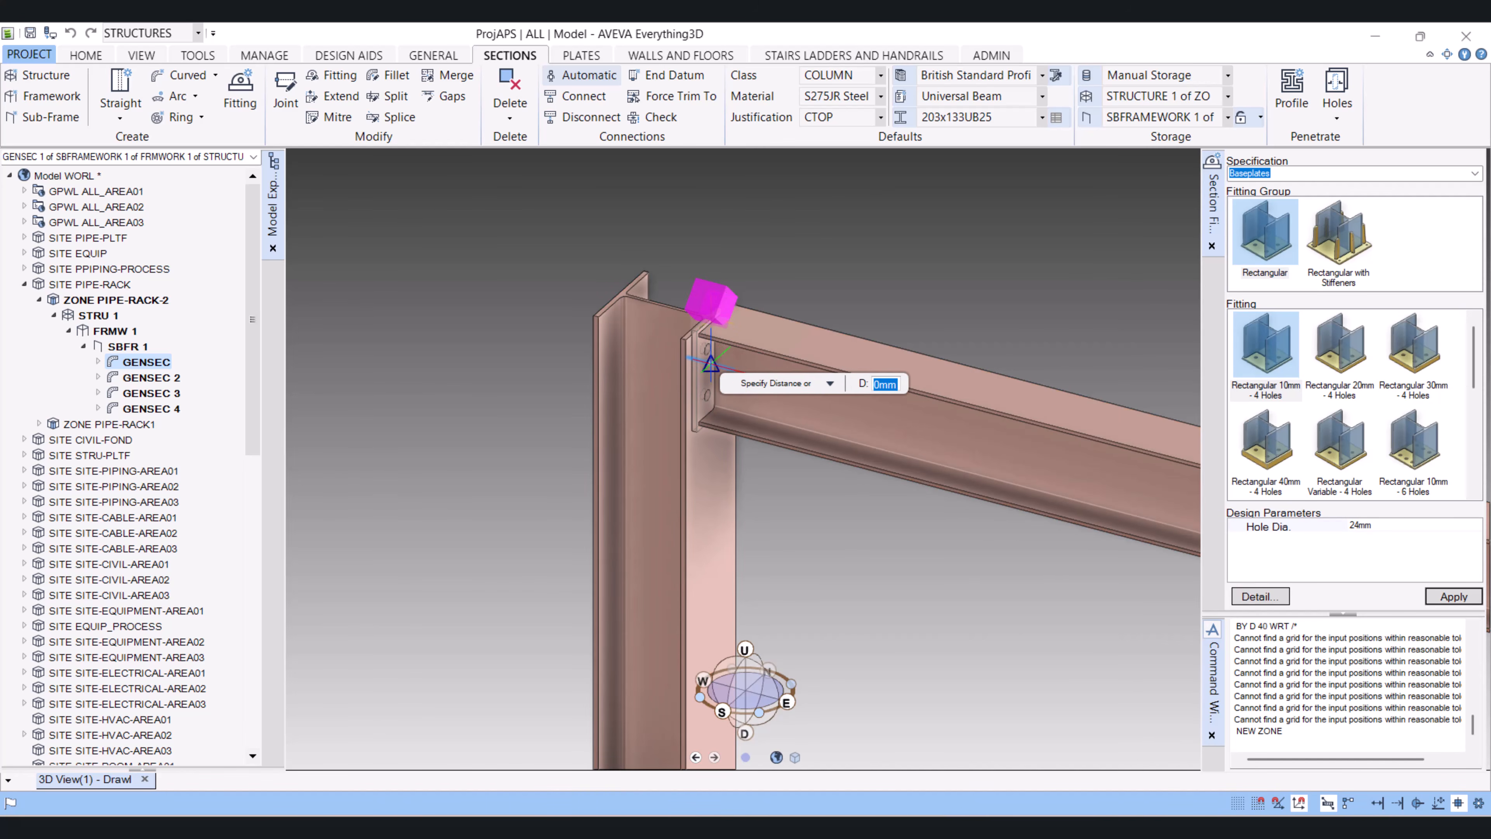
key(Escape)
scroll(794, 450, down, 2)
middle_drag(794, 450, 819, 404)
scroll(822, 404, up, 2)
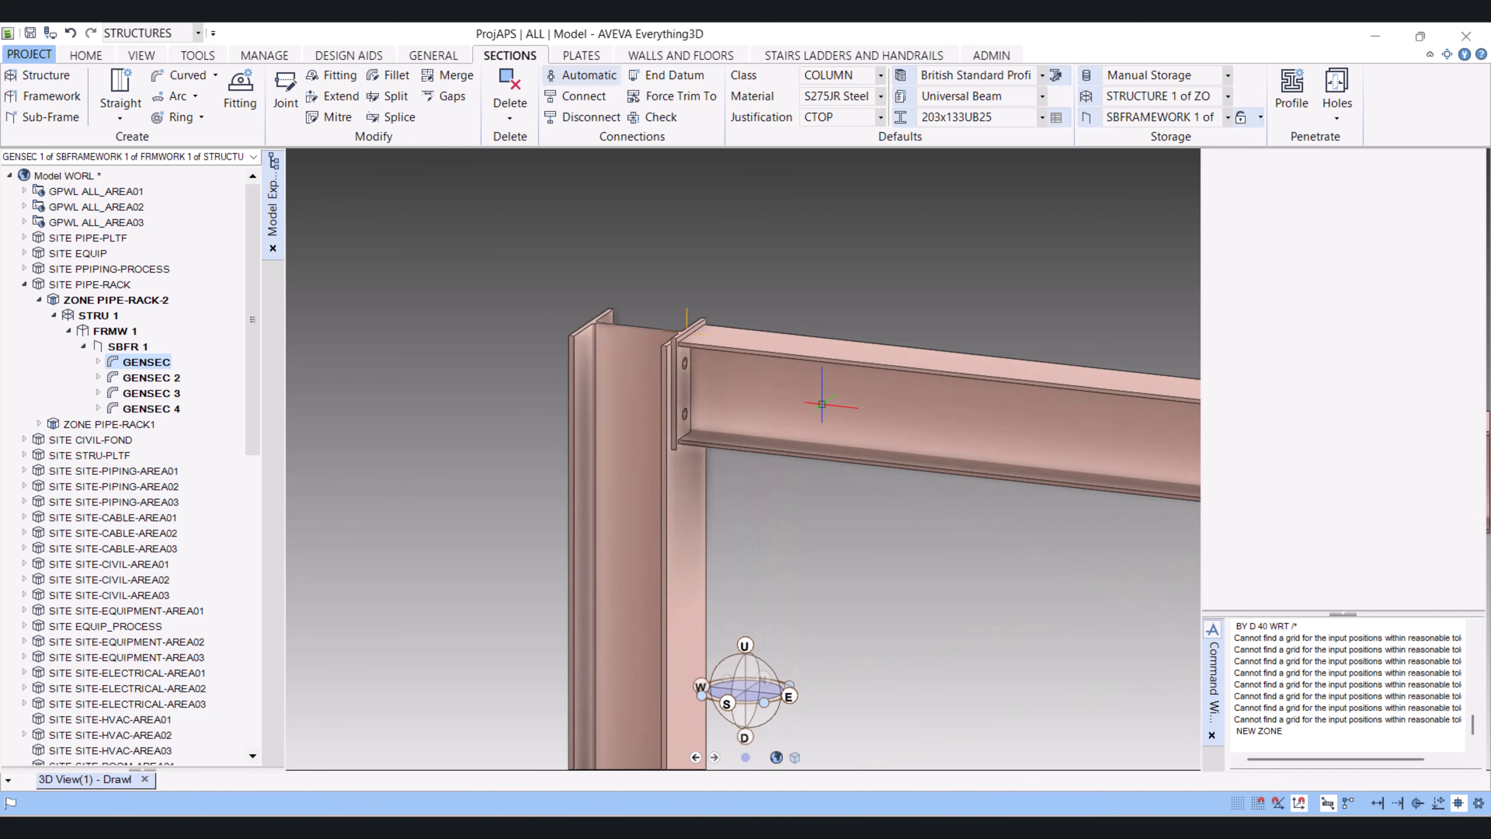
Move the top beam down 16 mm relative to the world with the command BY D 16 WRT /*
scroll(822, 404, up, 1)
middle_drag(637, 316, 649, 338)
scroll(649, 341, up, 3)
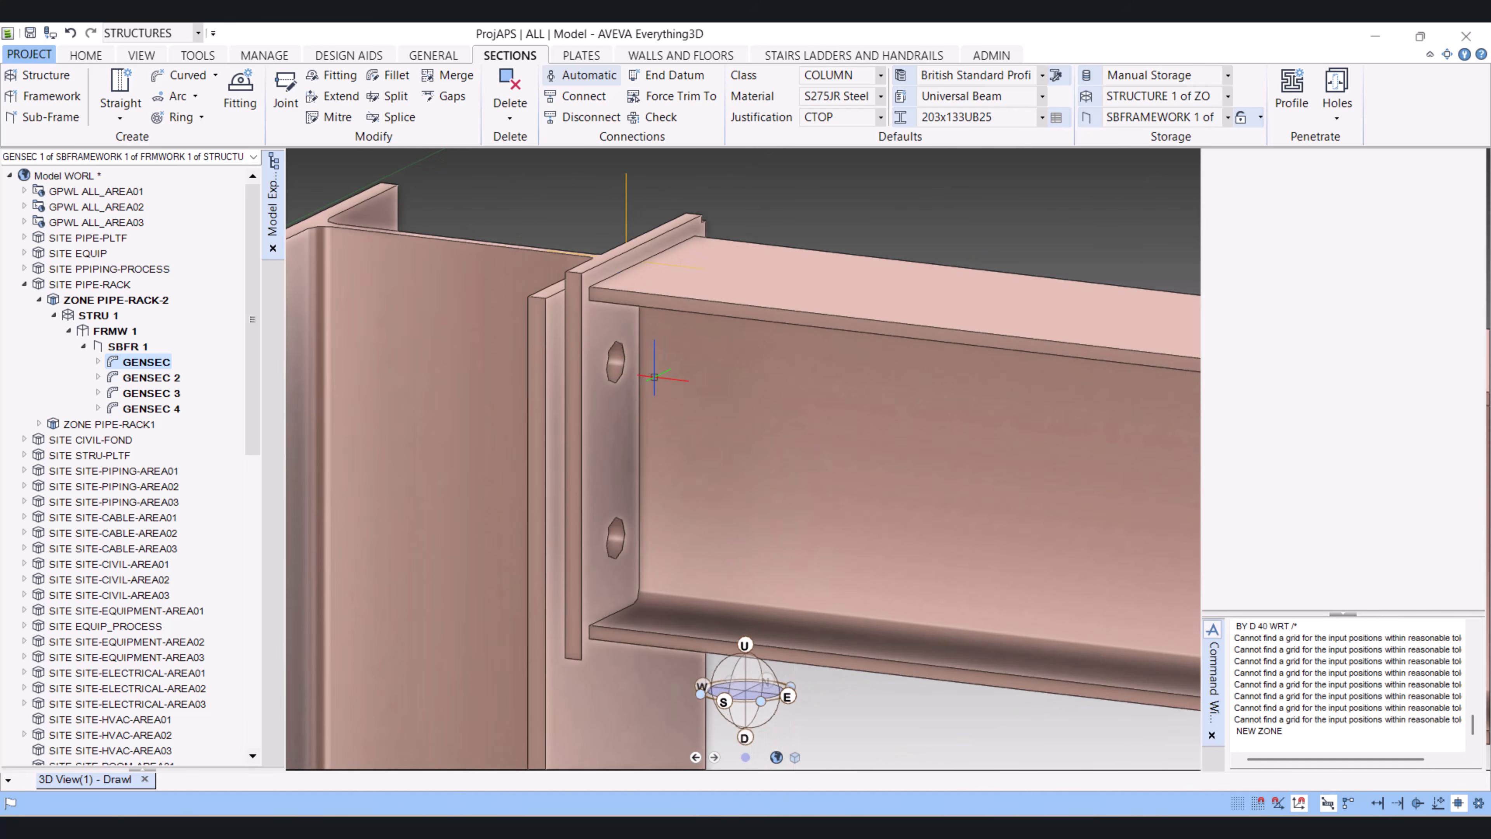
click(709, 331)
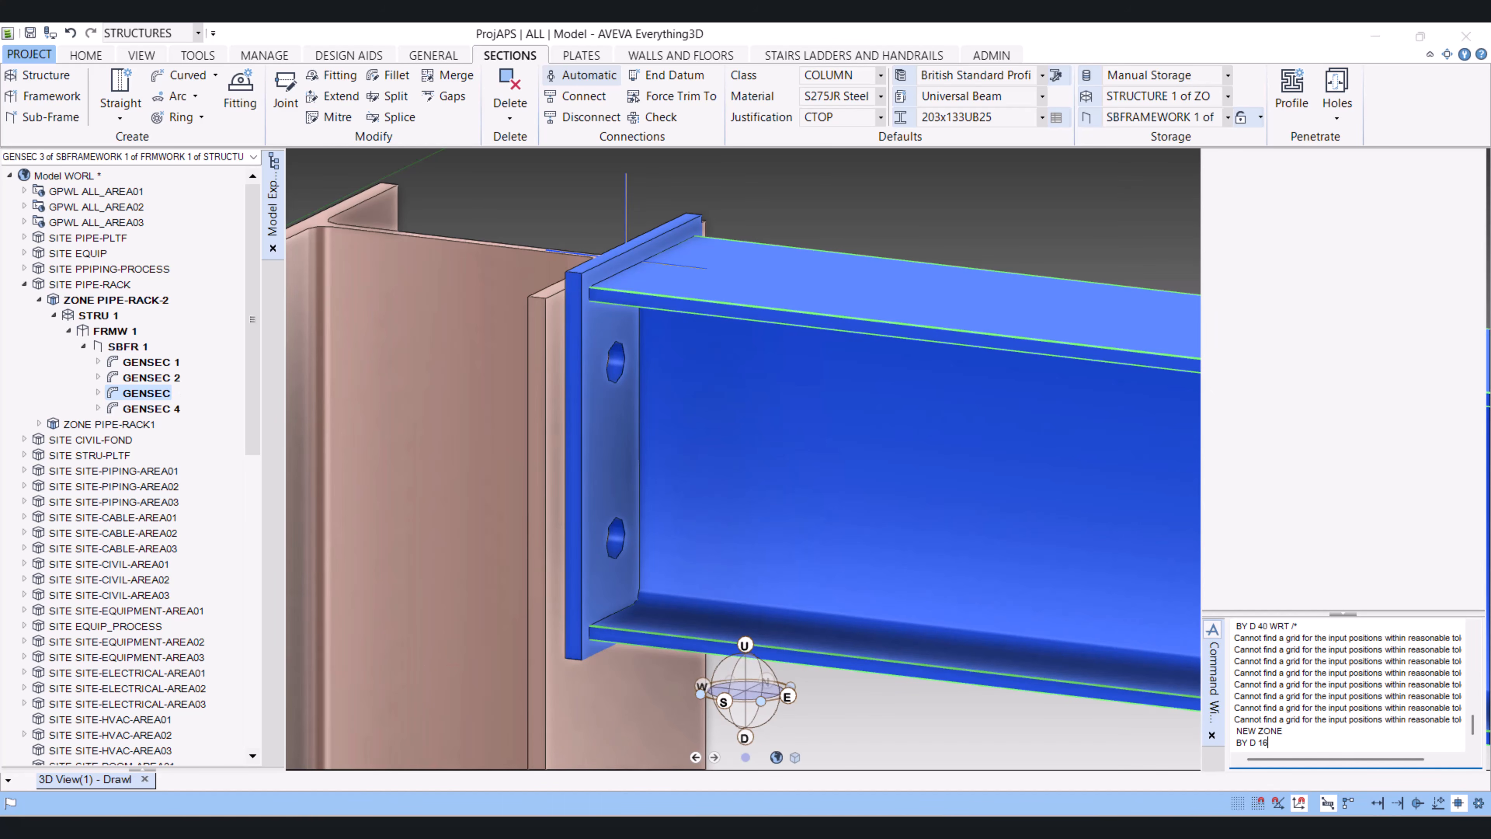
key(Return)
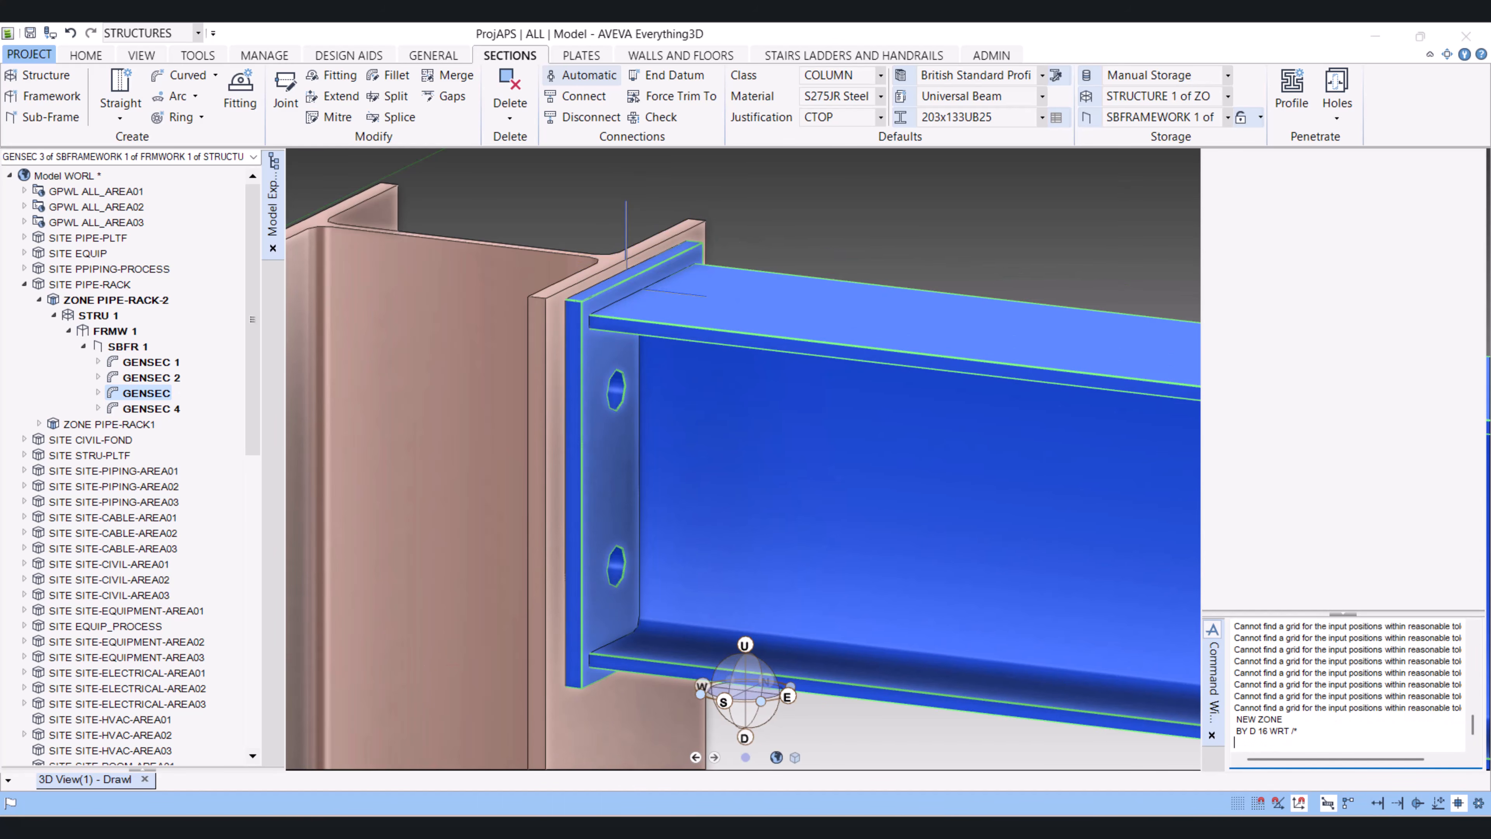
Start a section fitting on the lower beam and choose the rectangular baseplate Rectangular 10mm - 4 Holes
scroll(719, 353, down, 8)
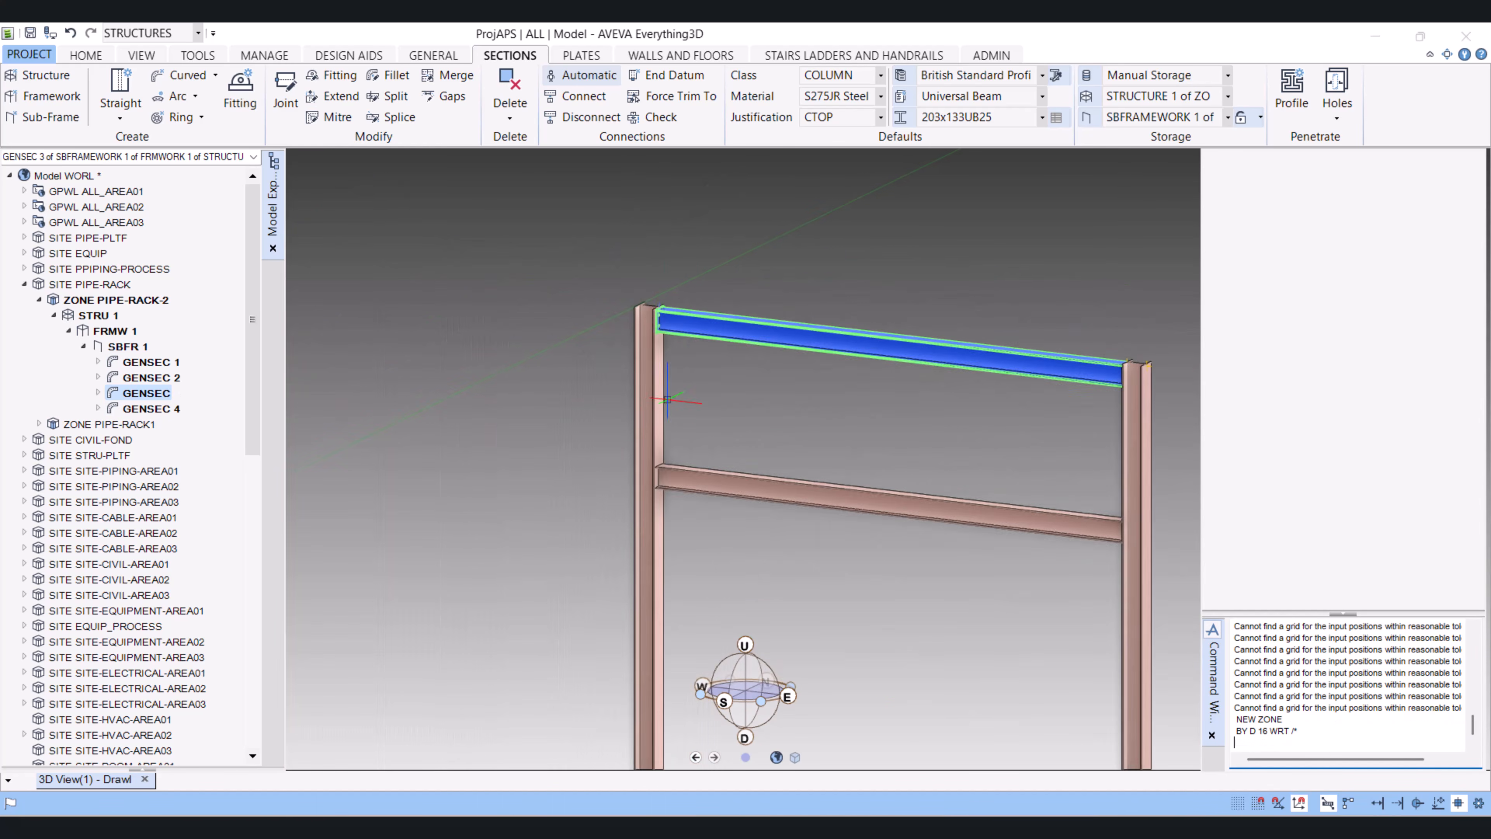
scroll(684, 455, up, 2)
scroll(689, 481, up, 3)
click(694, 506)
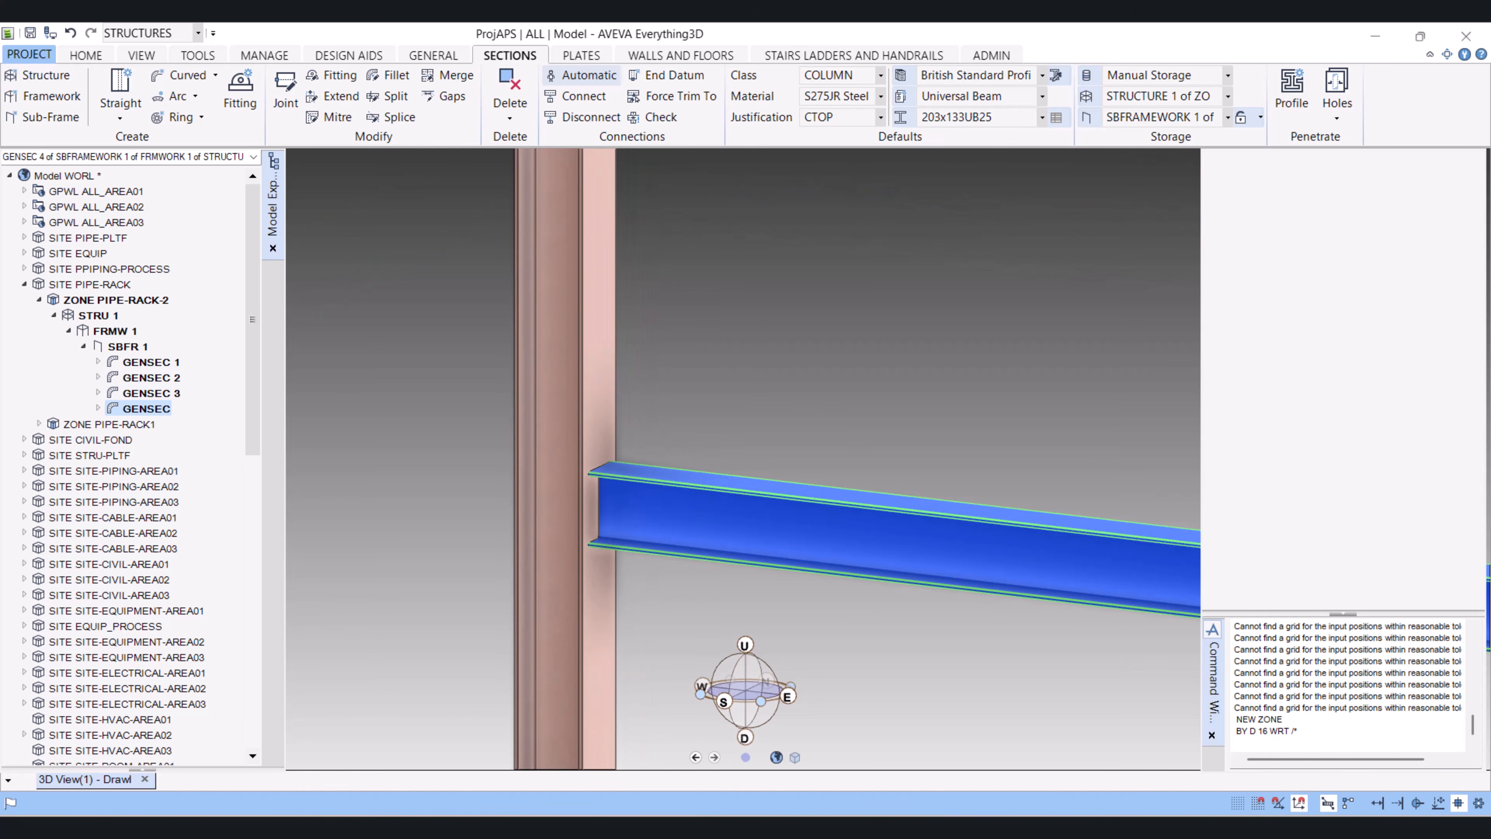
click(240, 94)
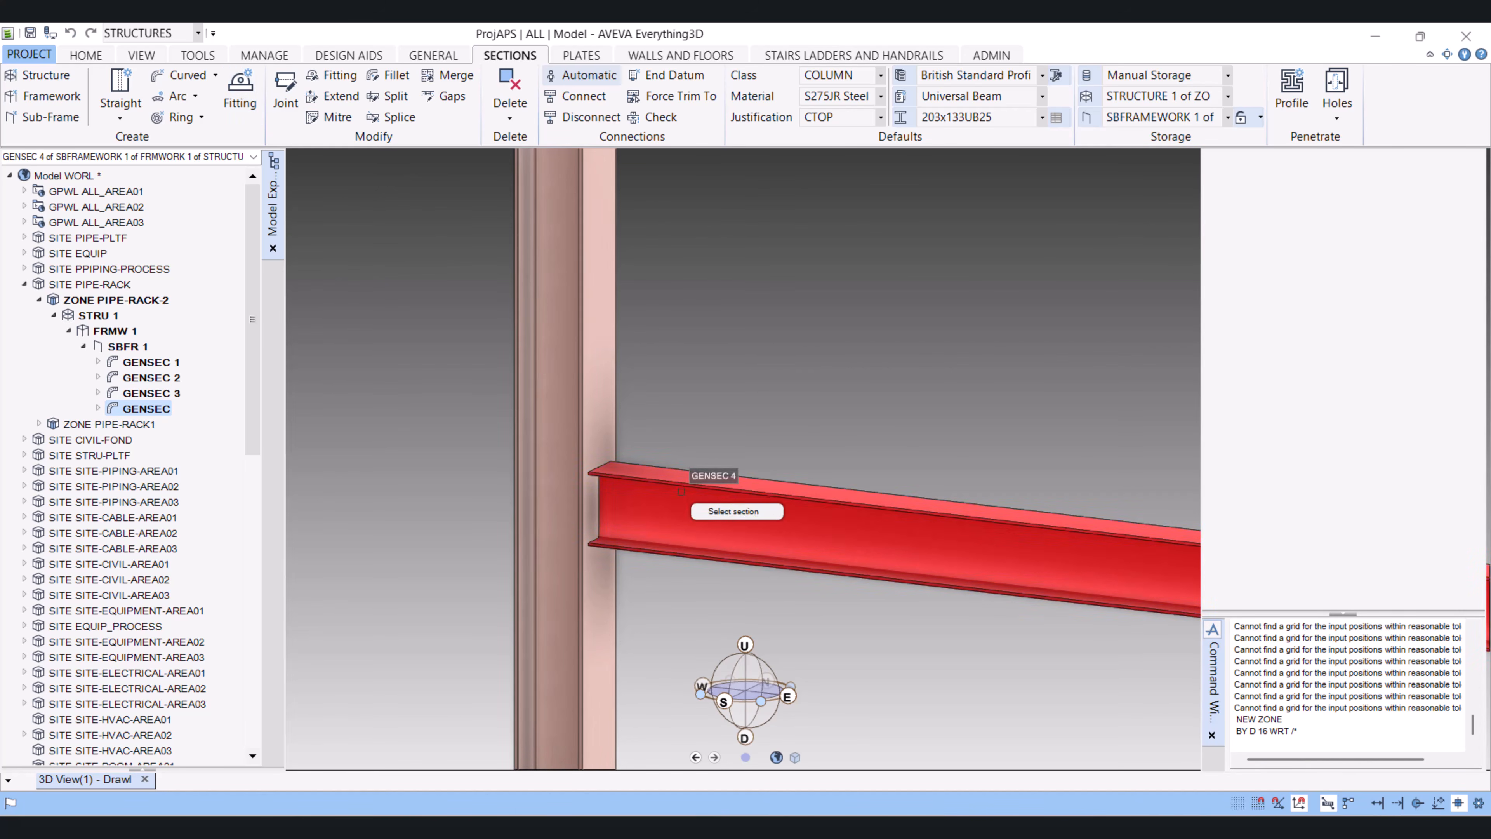
click(694, 480)
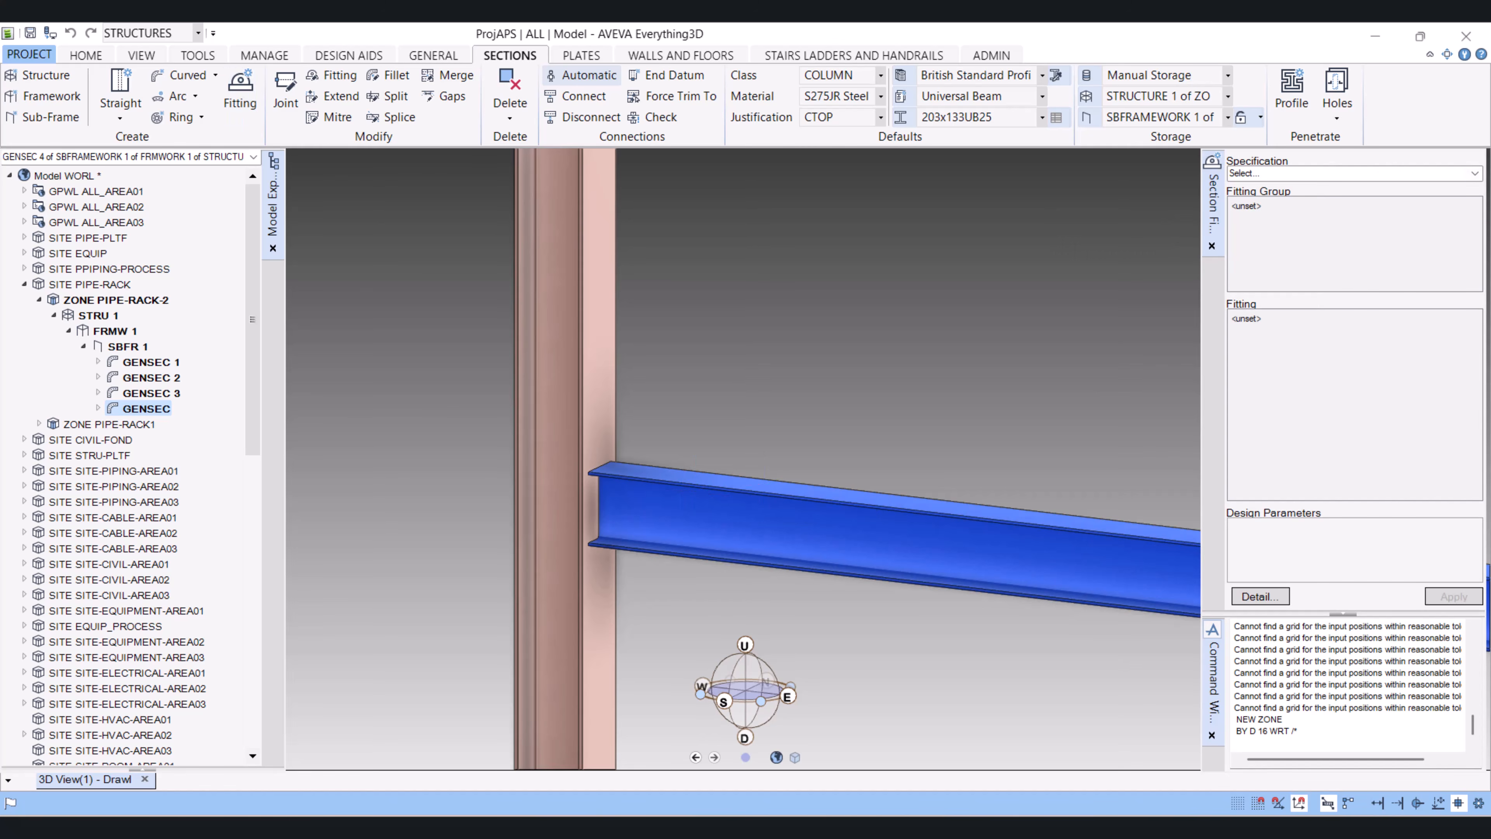
click(1474, 173)
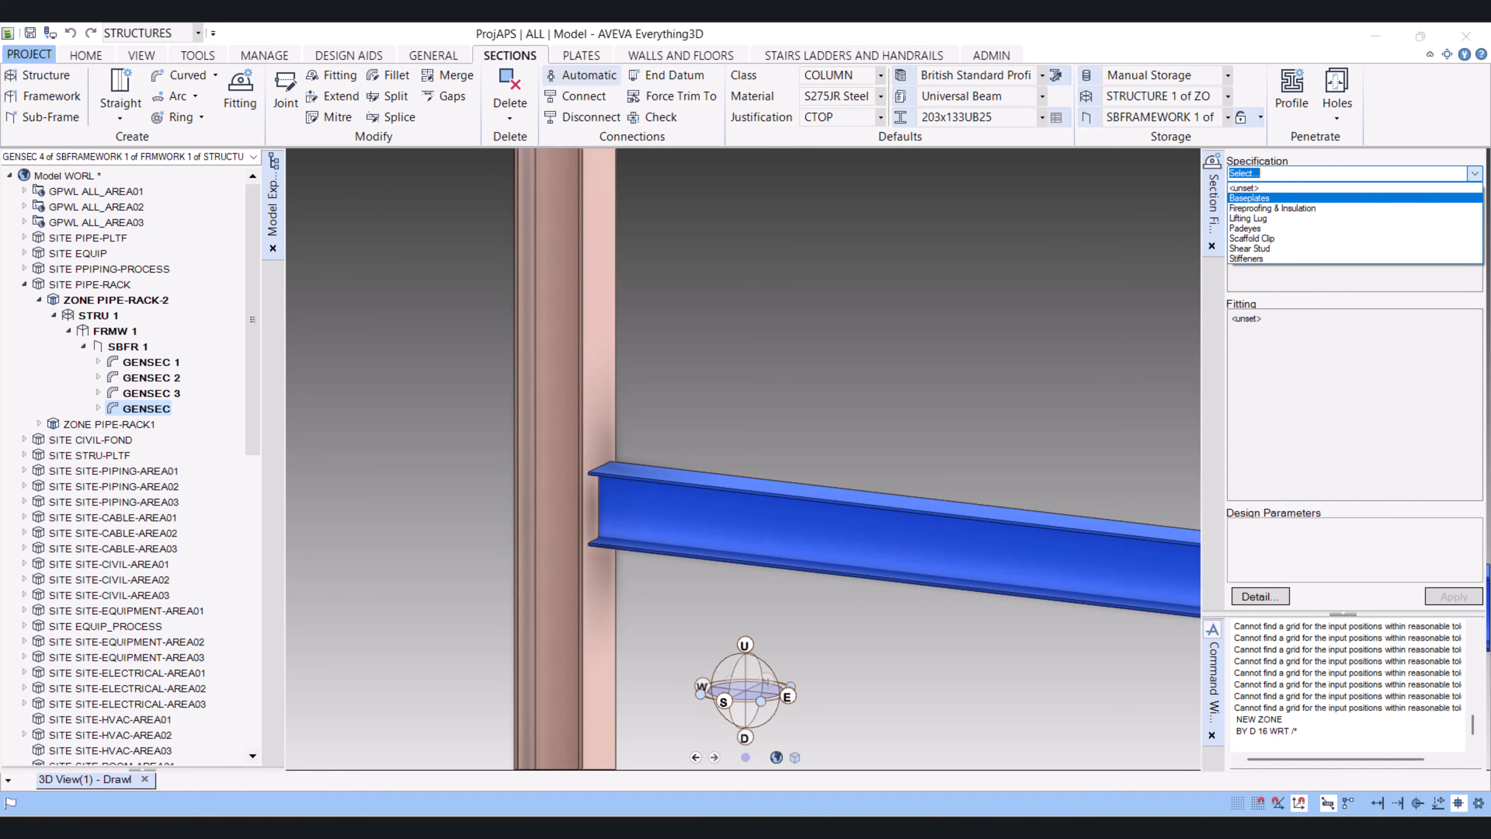
click(1249, 198)
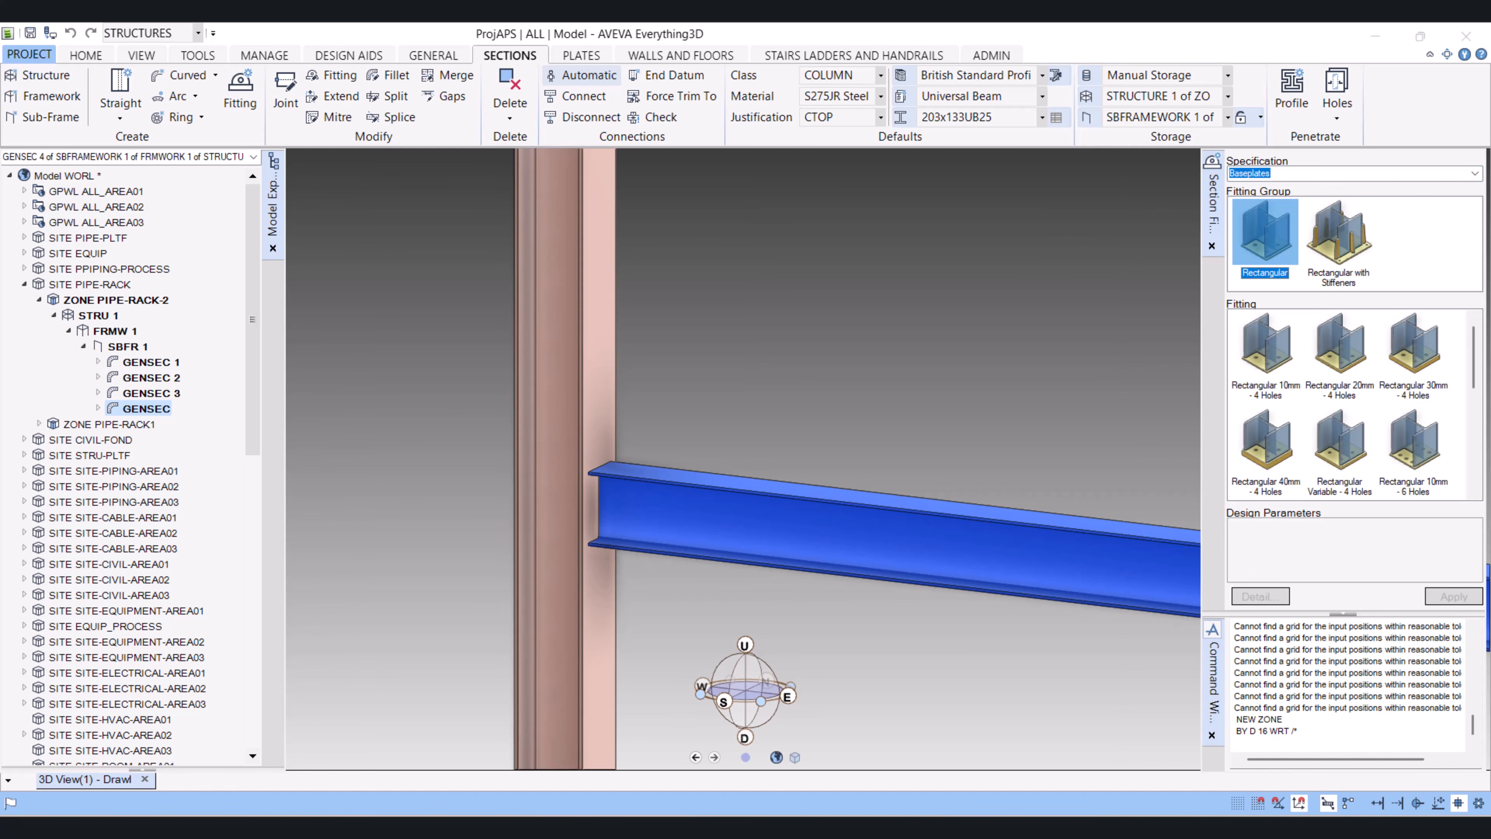
click(1266, 352)
click(1453, 596)
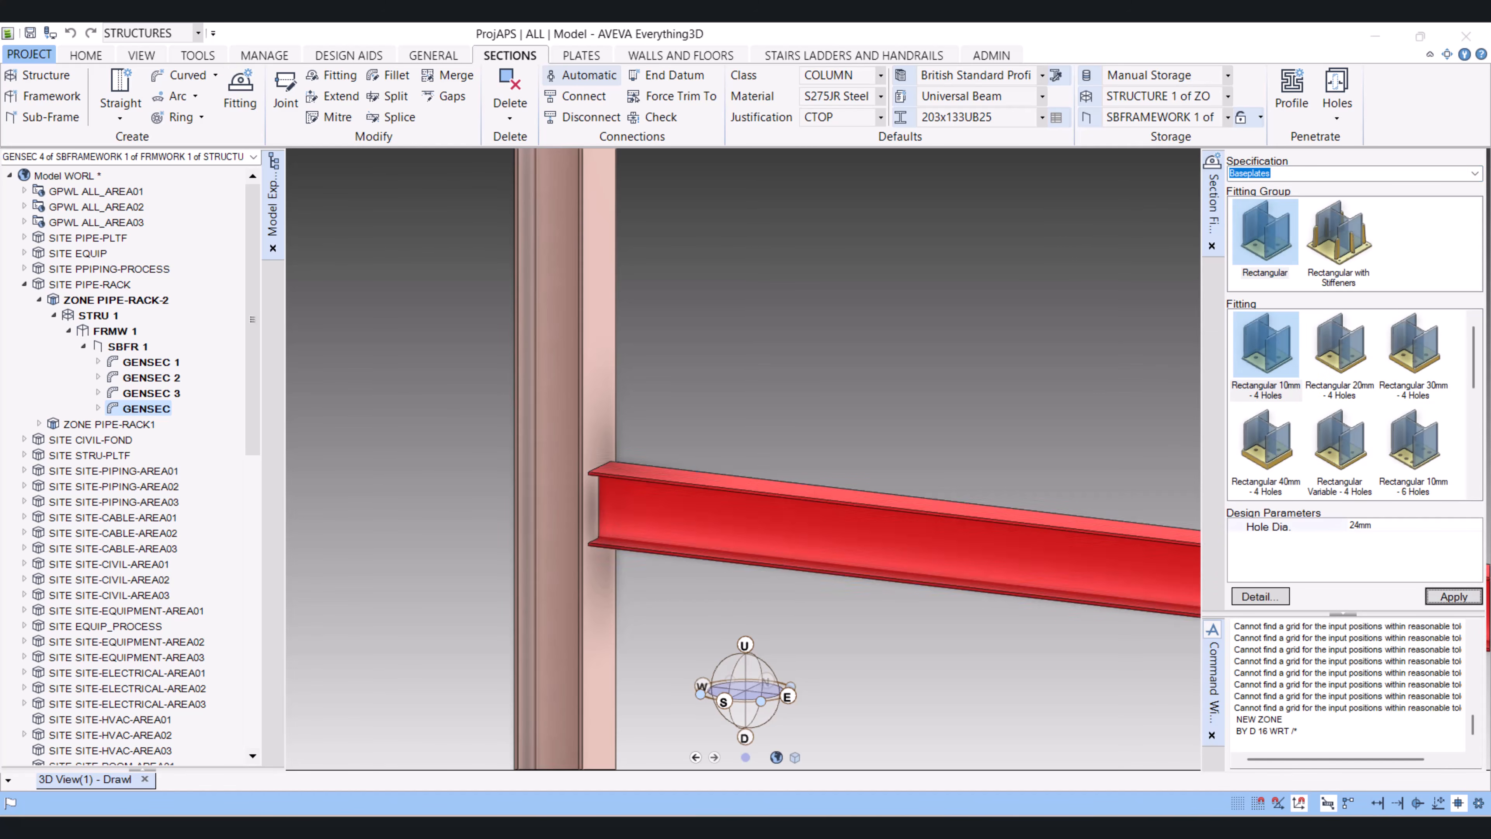
Place the 10 mm plate on the lower beam's NA P-line at its west end, against the column flange
scroll(599, 504, up, 3)
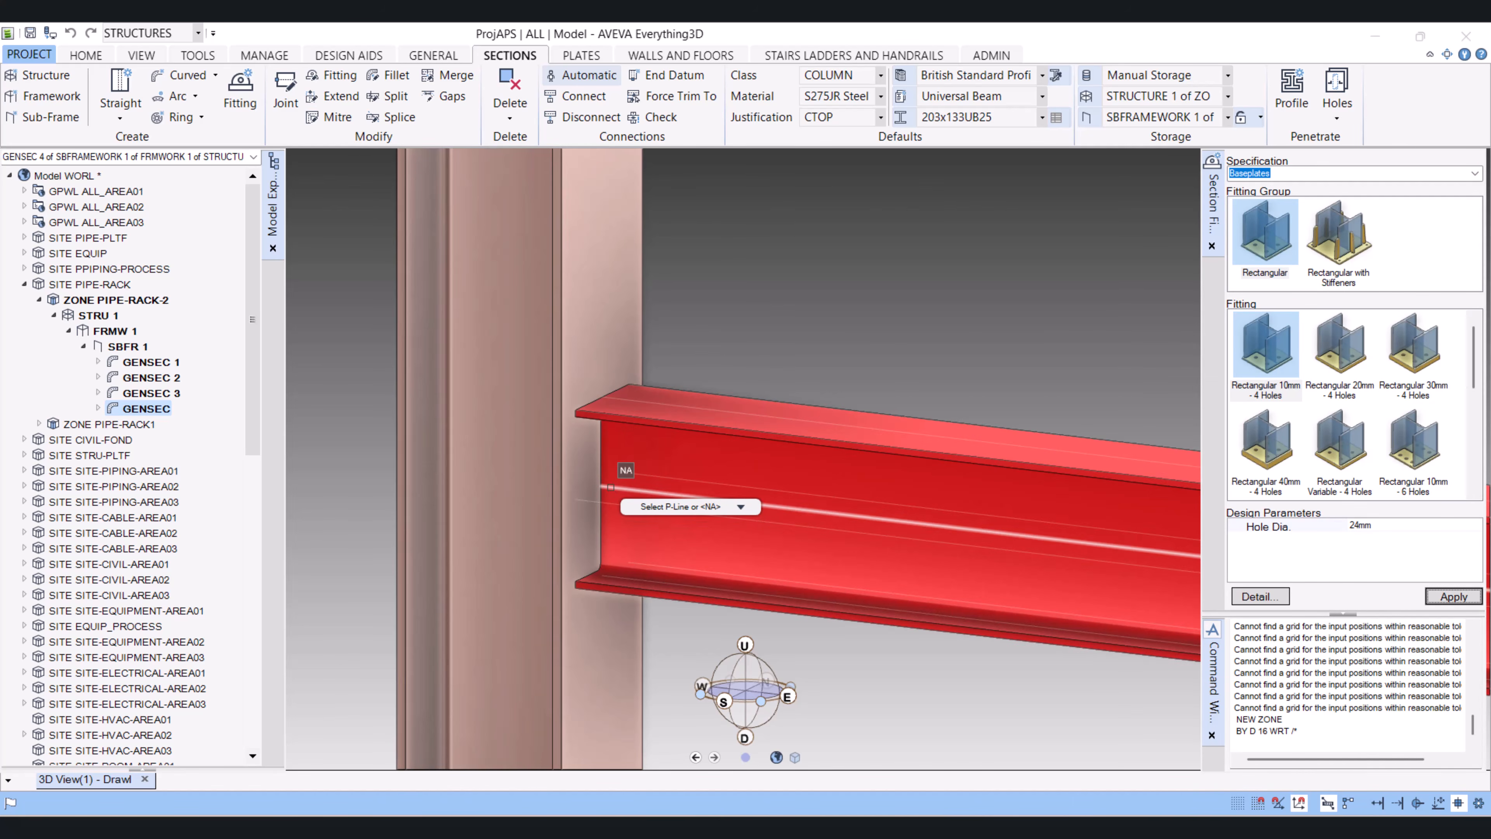
click(611, 487)
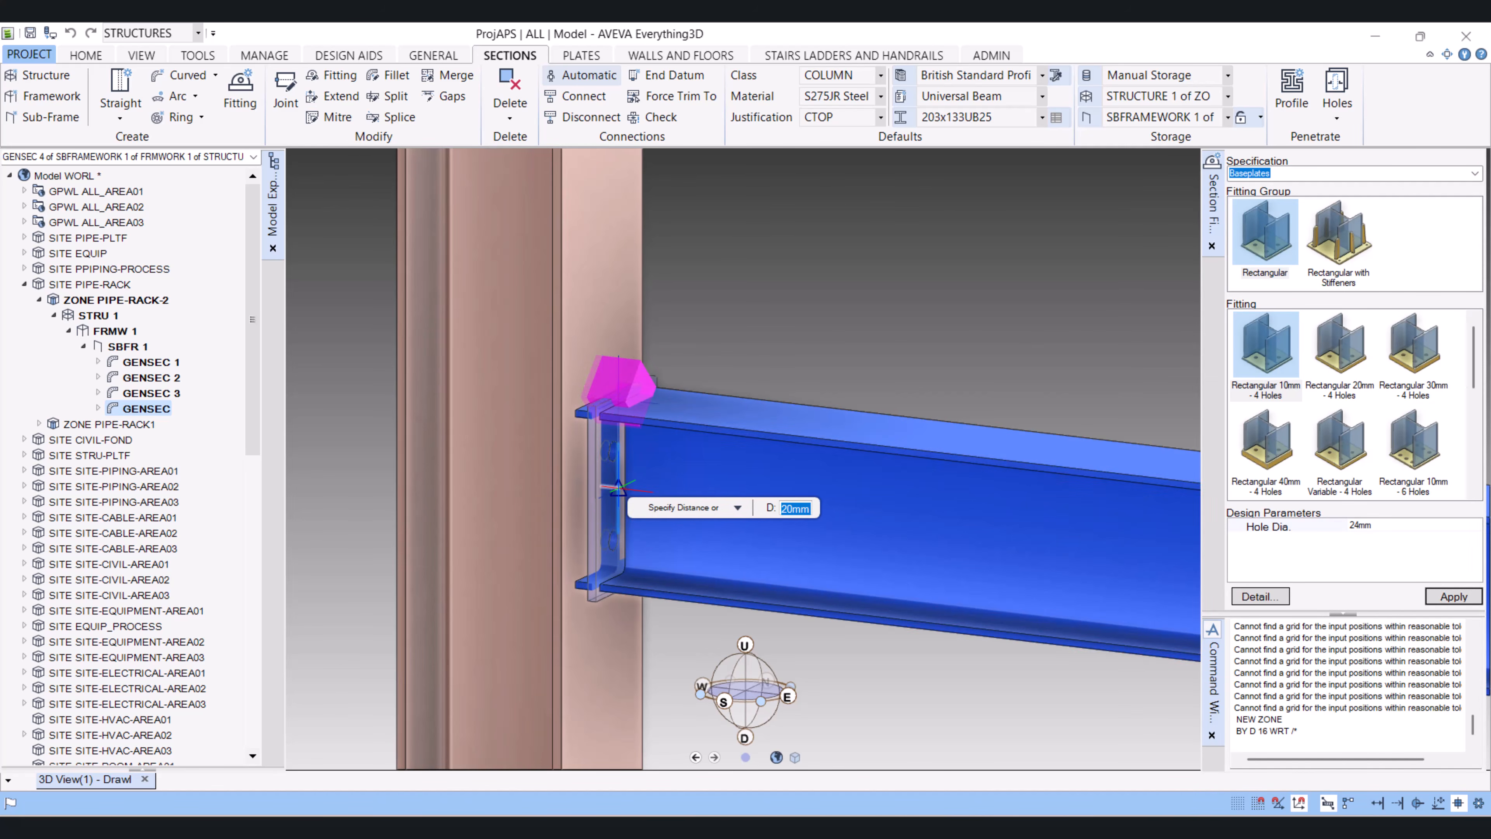
scroll(620, 481, up, 3)
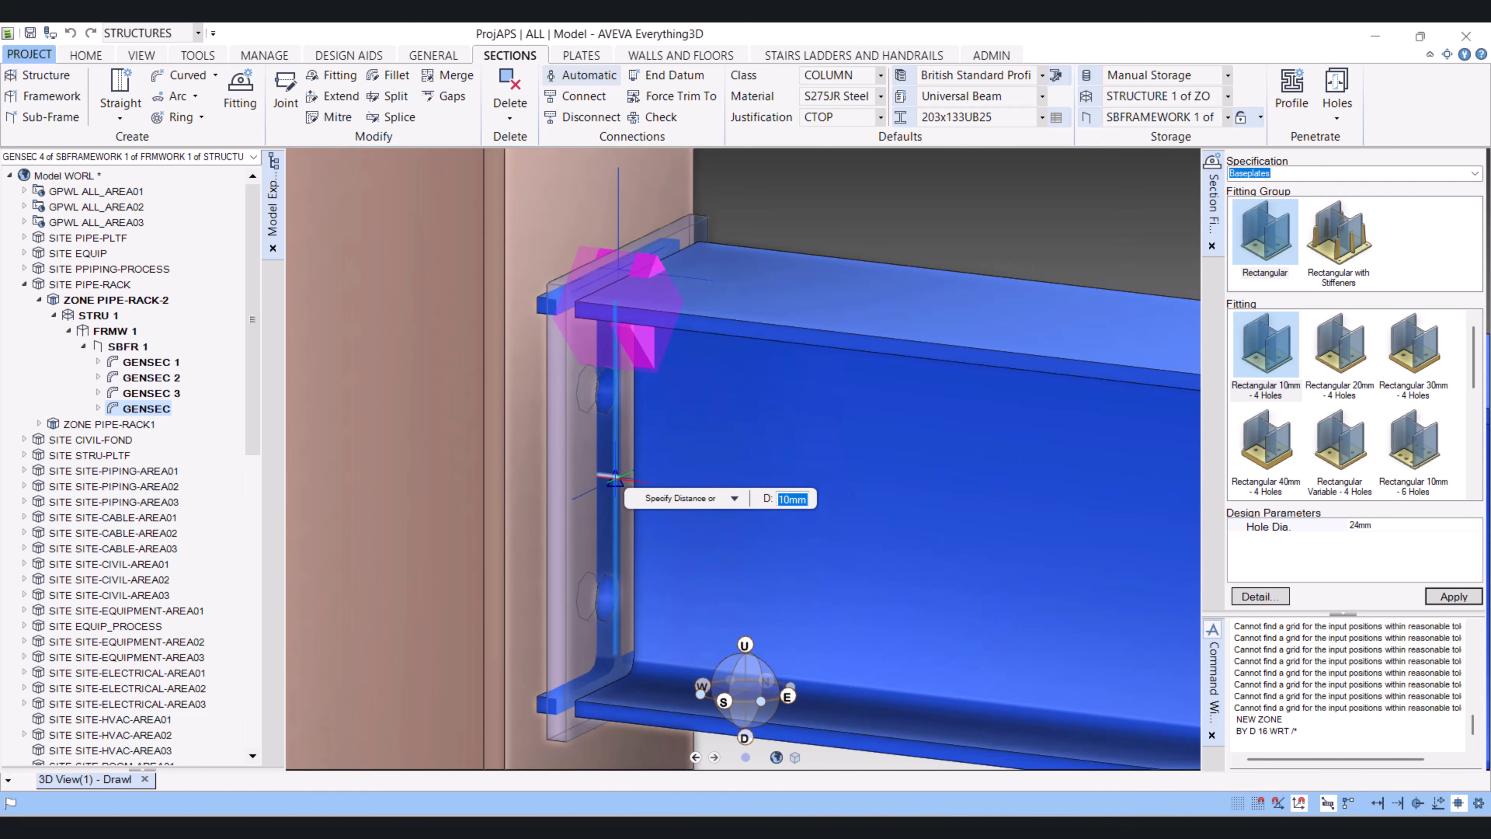
click(598, 474)
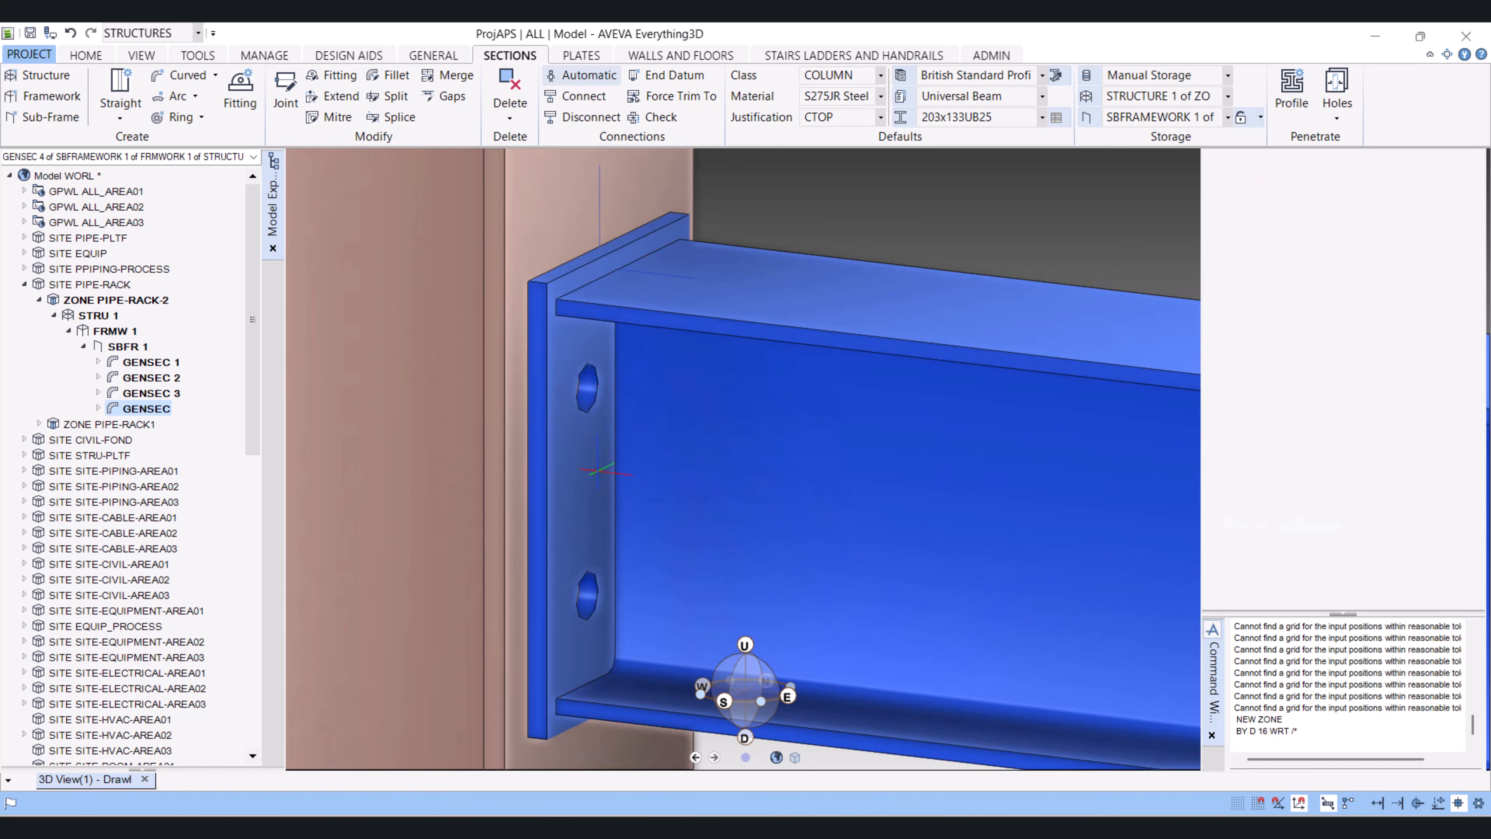
Select the lower beam's end-plate fixing under GENSEC 4, JLDATU 1, PLDATU 1
scroll(552, 340, down, 10)
middle_drag(696, 307, 1128, 306)
scroll(701, 261, up, 3)
middle_drag(1065, 251, 1063, 248)
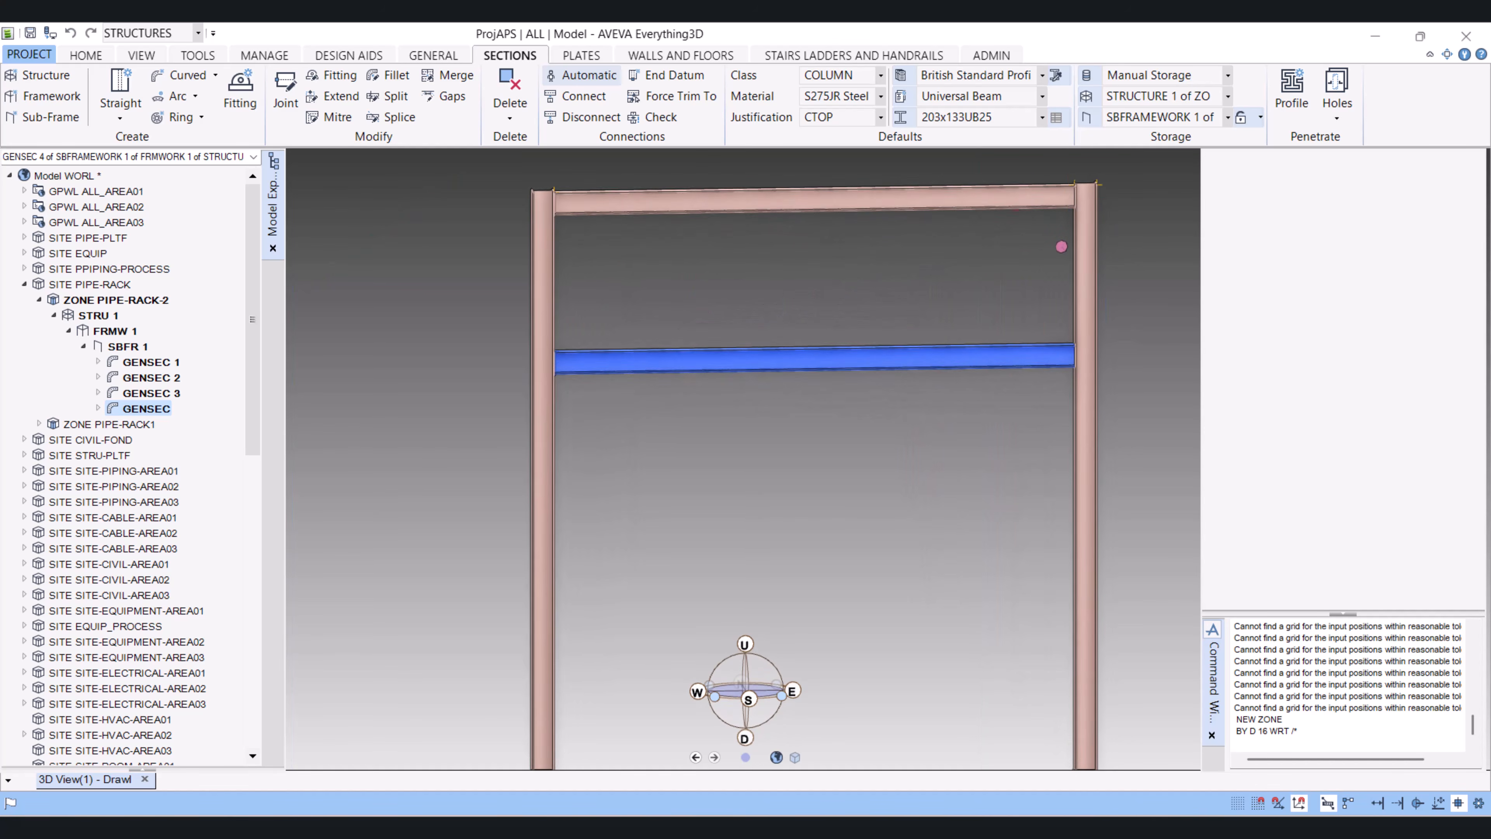
scroll(1075, 200, up, 1)
scroll(1009, 235, down, 2)
middle_drag(914, 288, 909, 284)
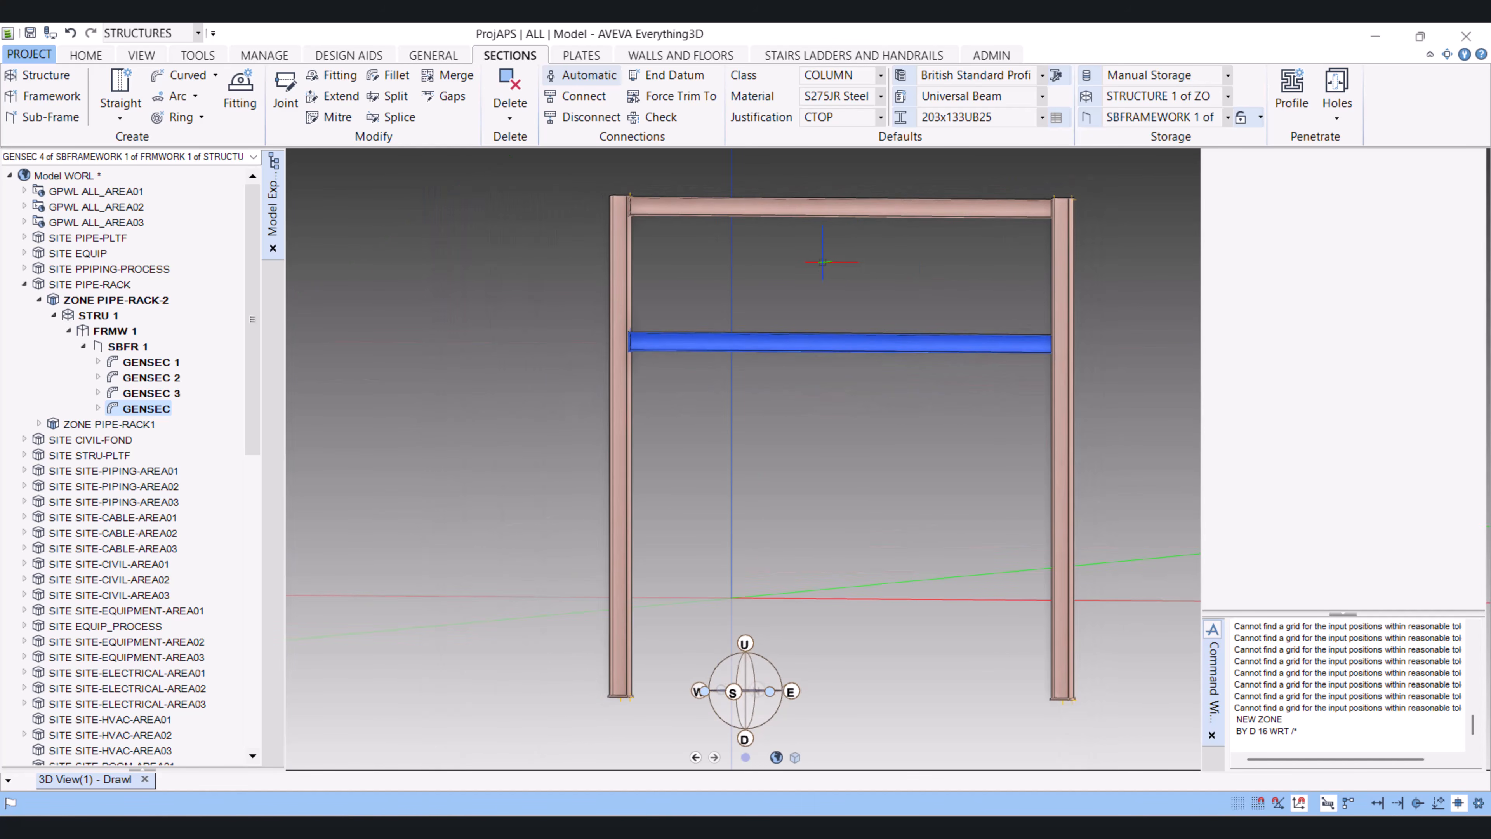
middle_drag(822, 270, 760, 243)
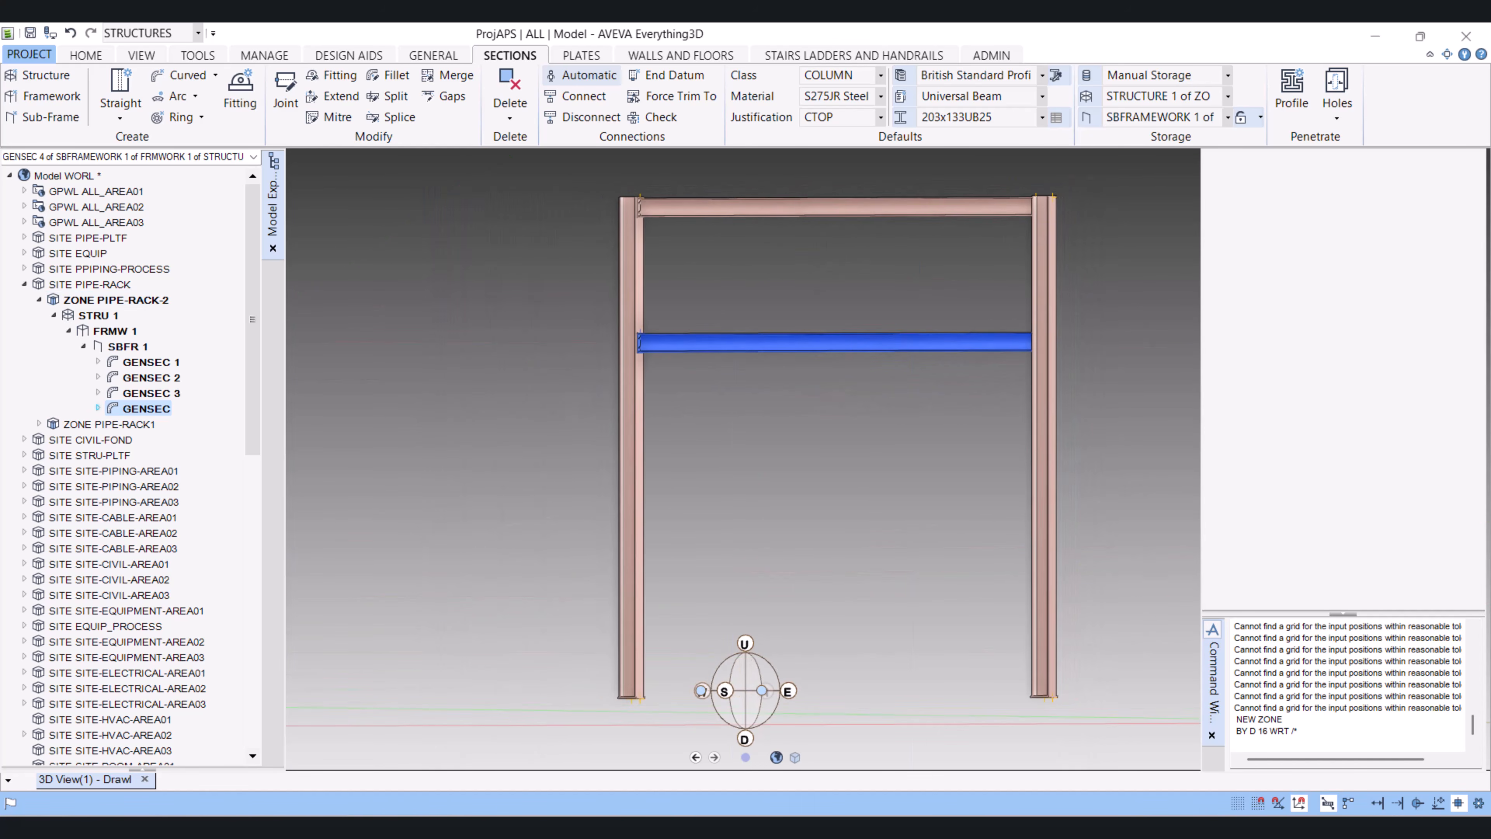
click(98, 408)
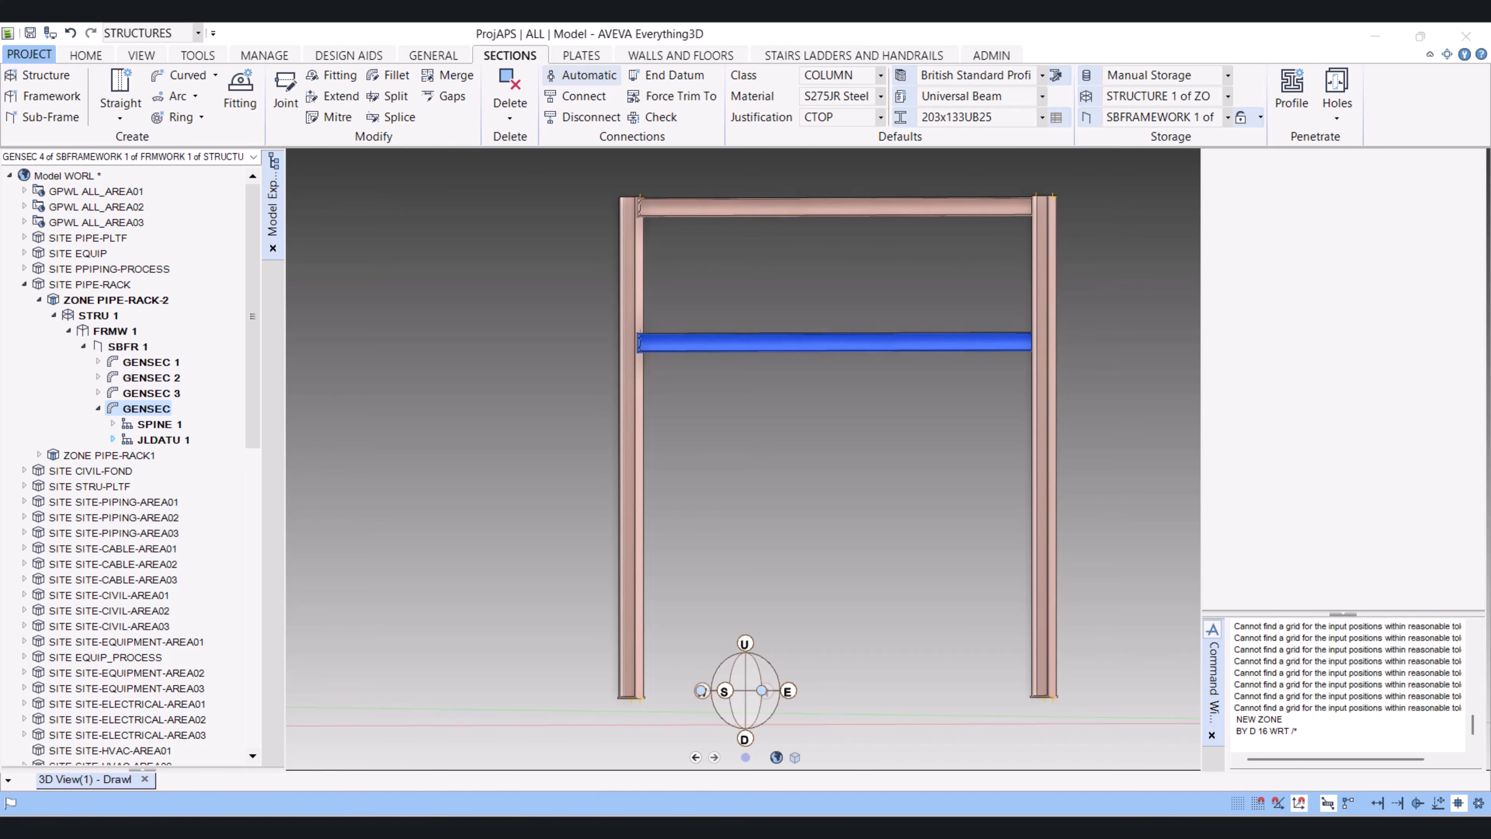
click(113, 440)
click(127, 455)
click(185, 471)
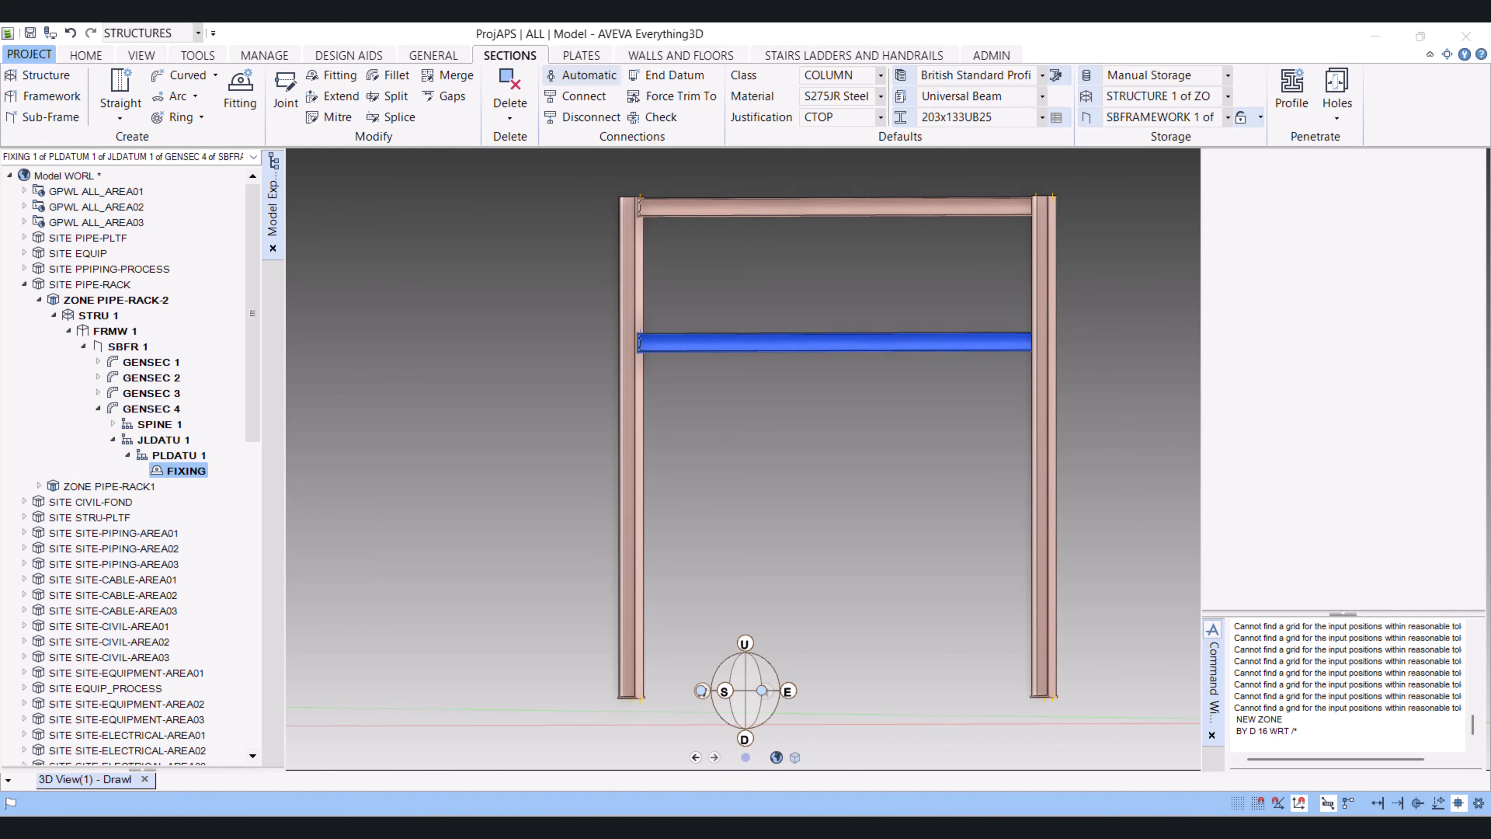
middle_drag(774, 446, 840, 483)
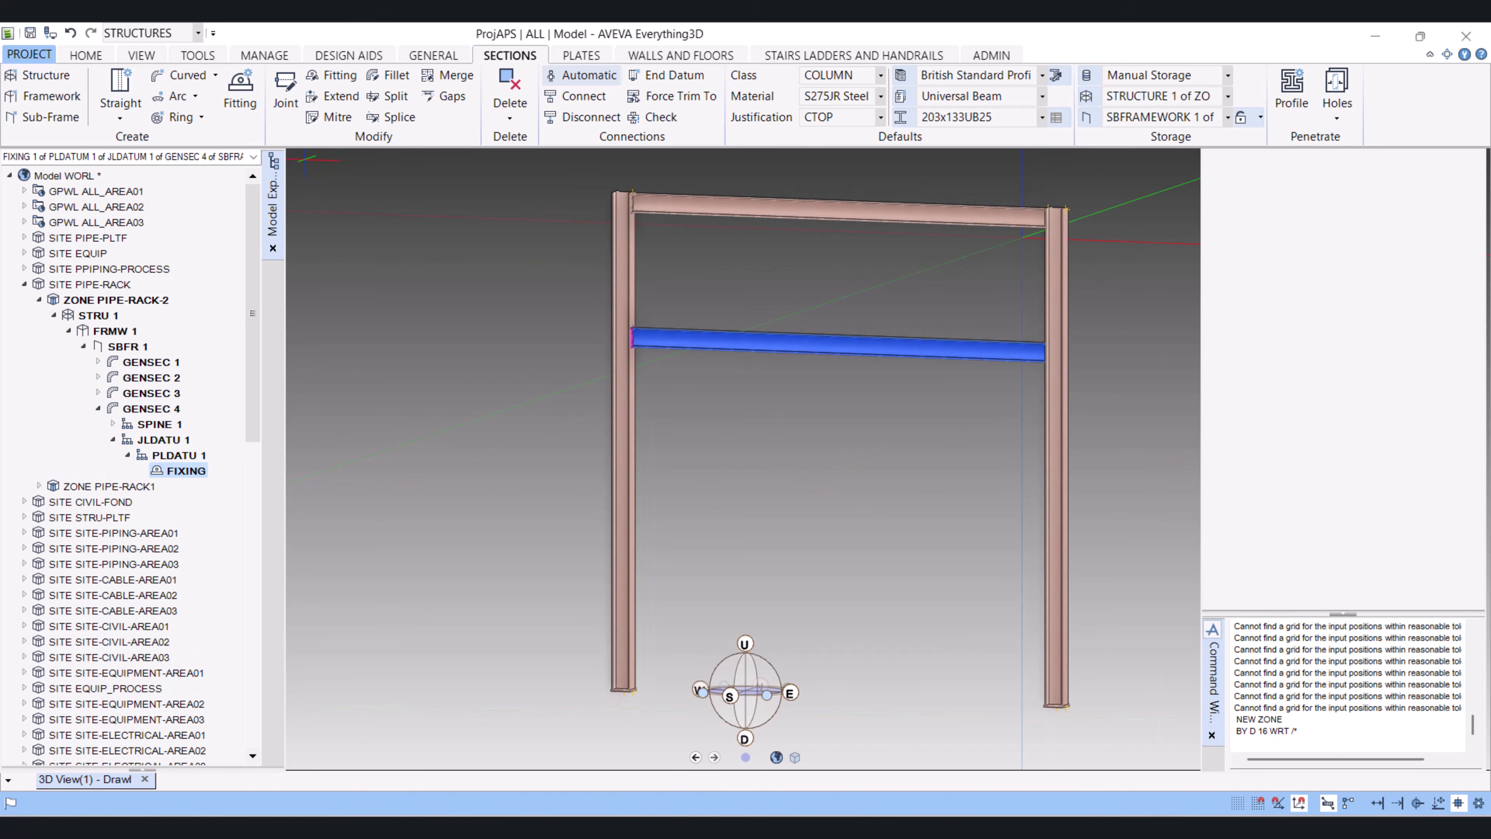
Mirror the lower beam's west end plate about a line running north from the beam's midpoint
click(86, 55)
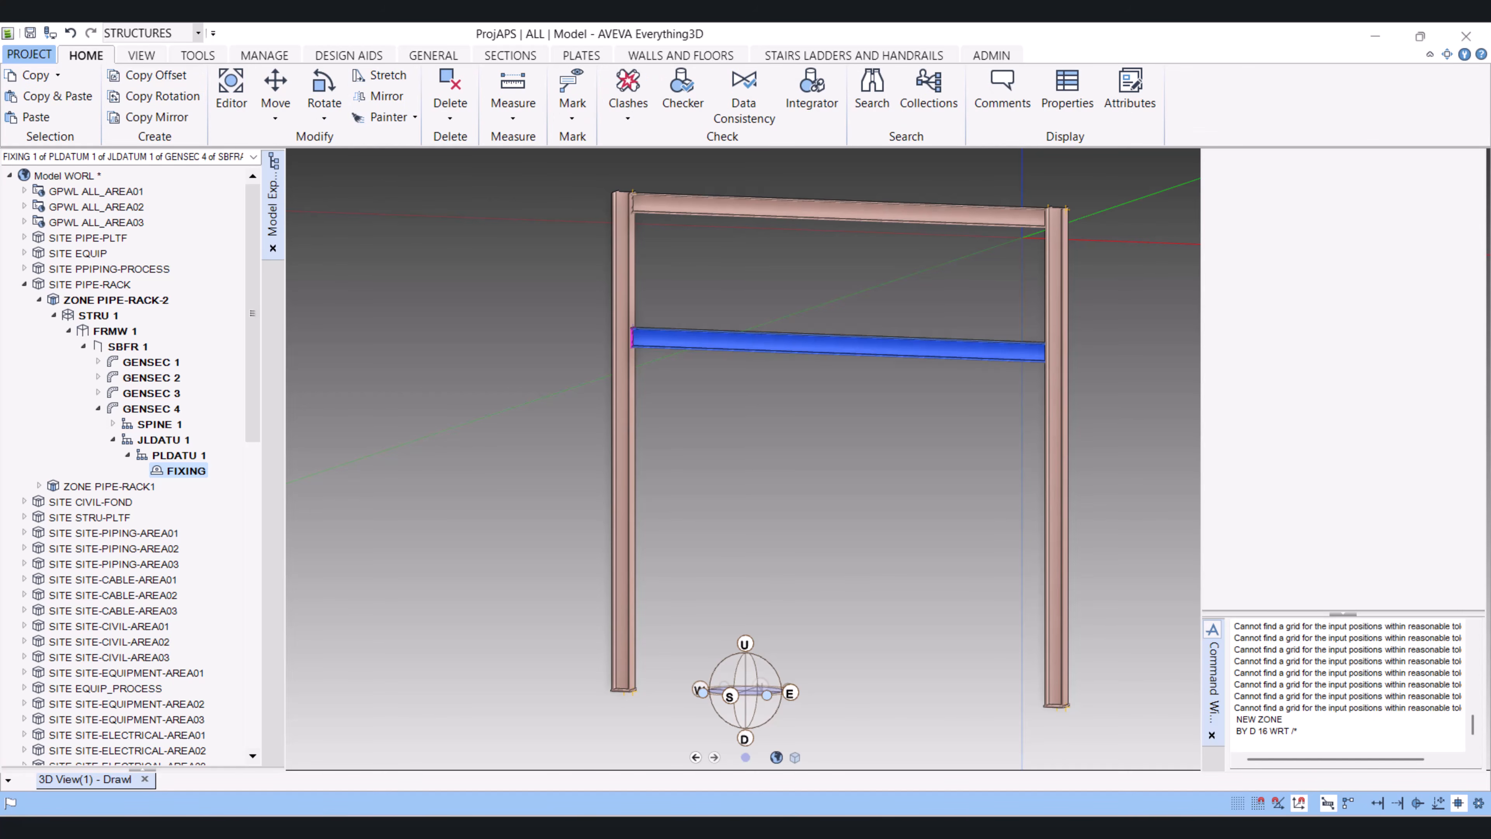
click(381, 96)
scroll(845, 346, up, 3)
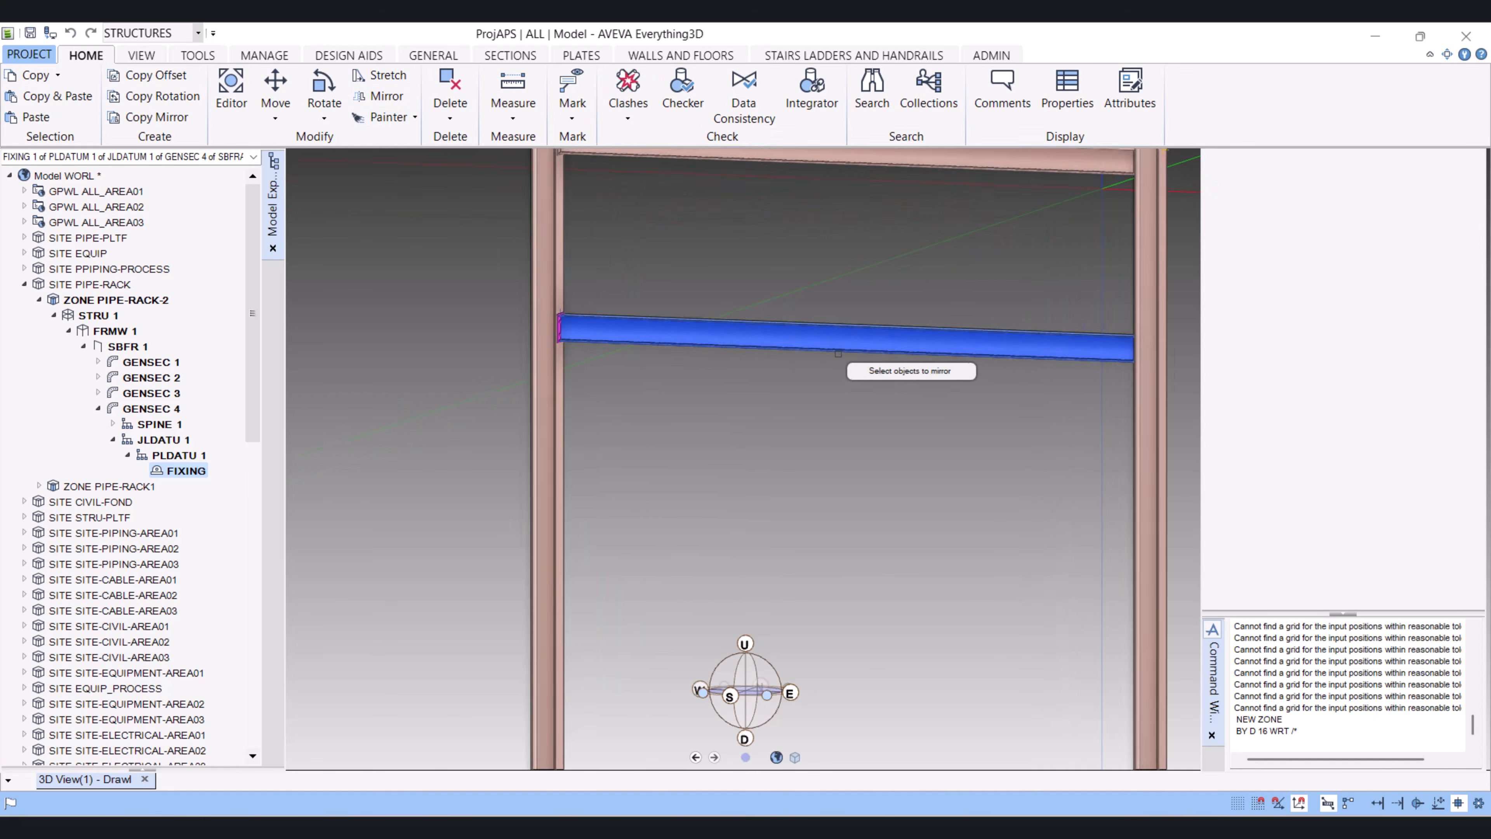
click(859, 332)
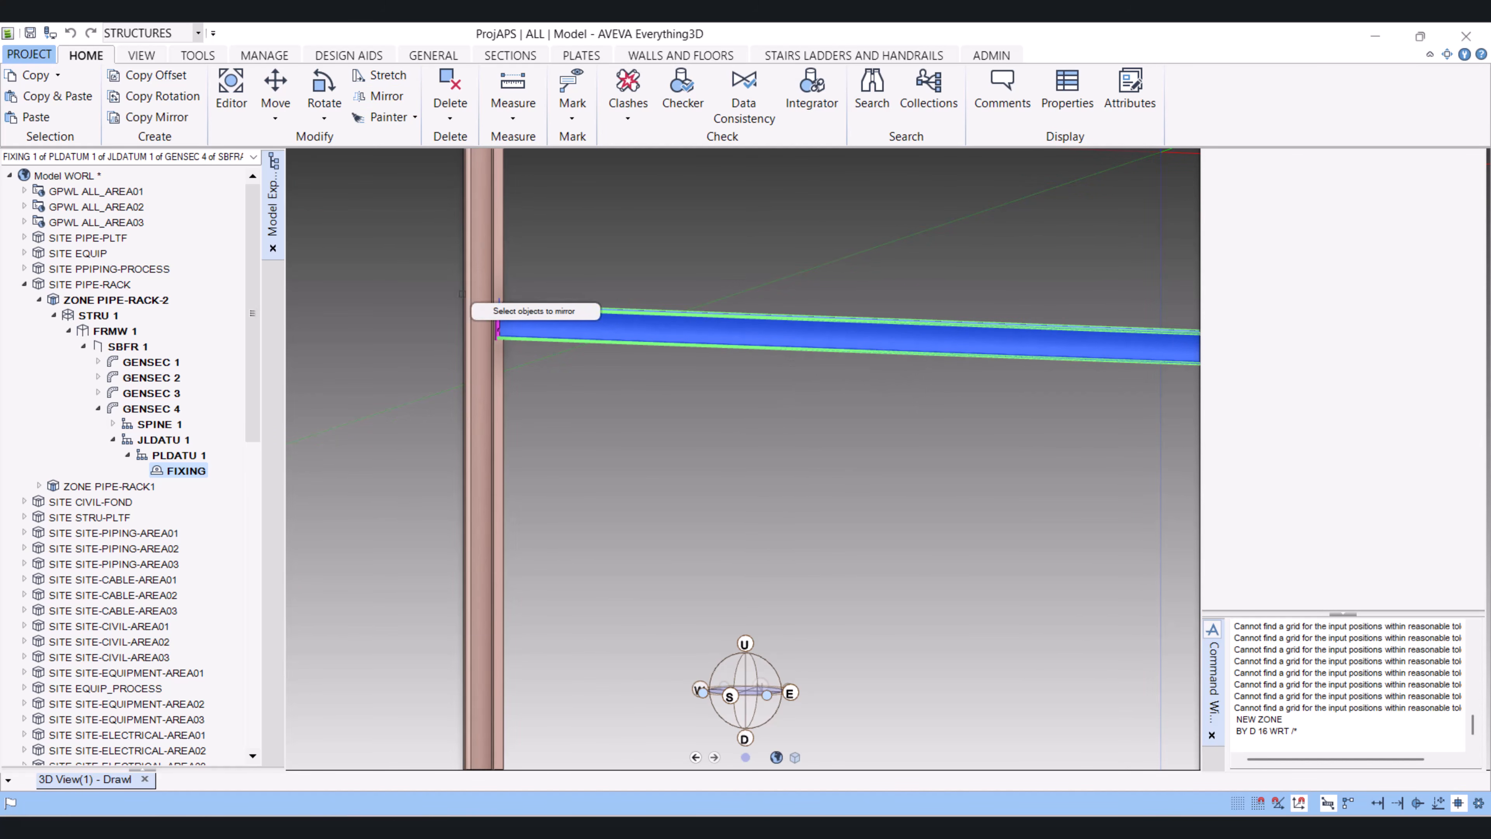
scroll(492, 315, up, 2)
scroll(510, 320, up, 3)
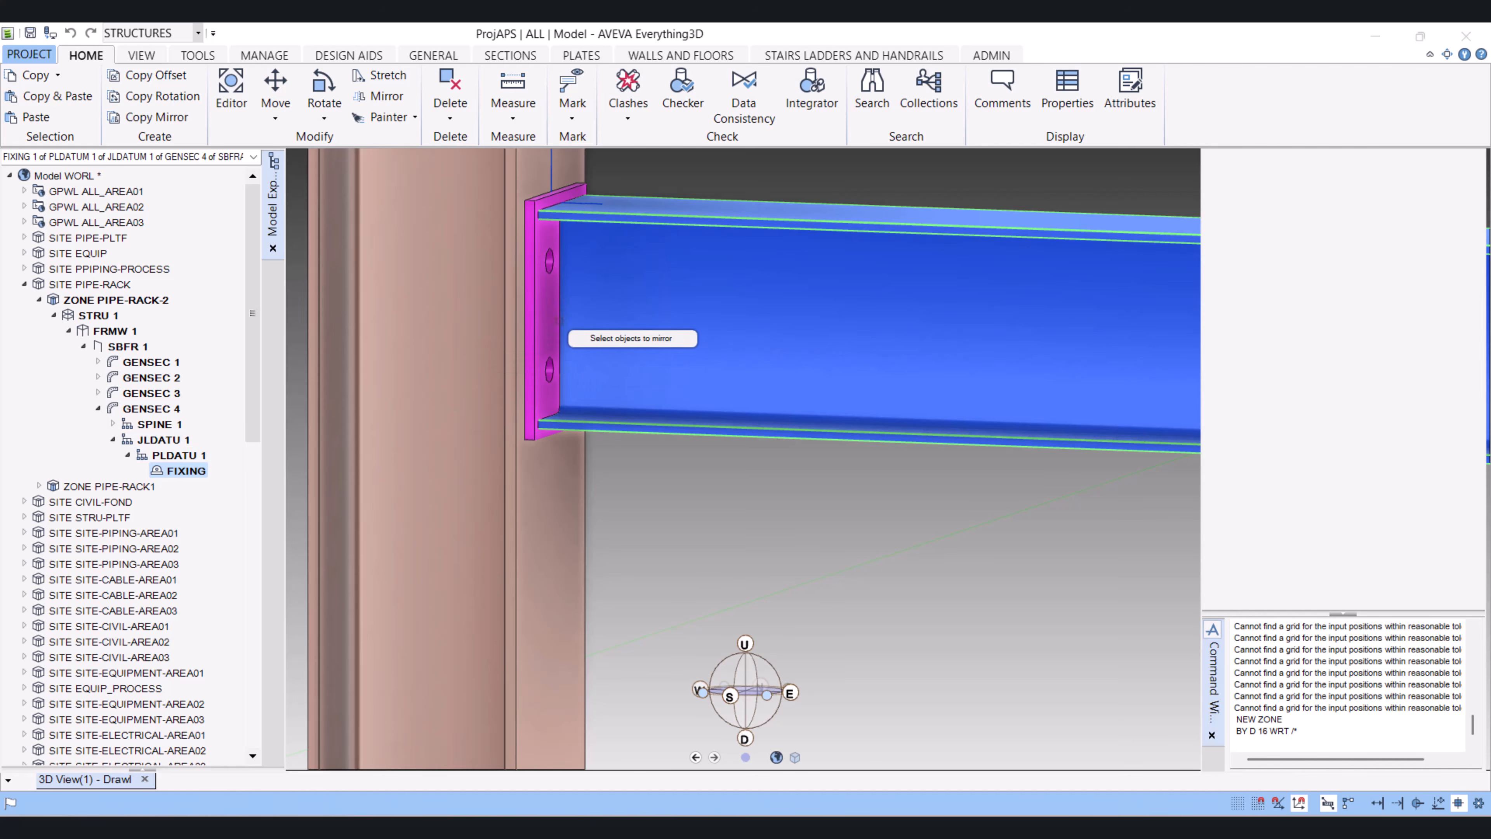
right_click(533, 311)
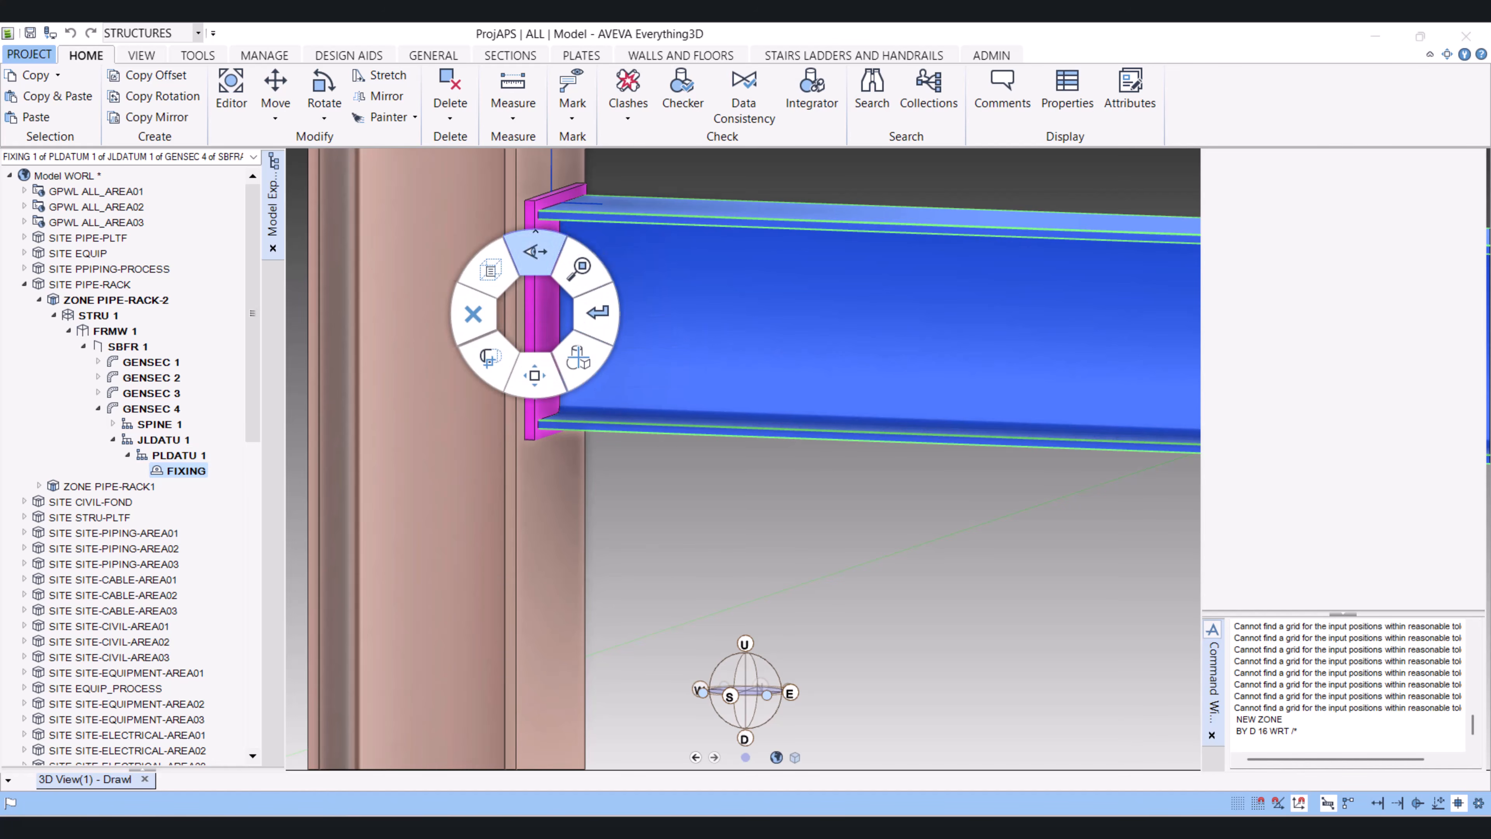
click(597, 312)
scroll(722, 382, down, 5)
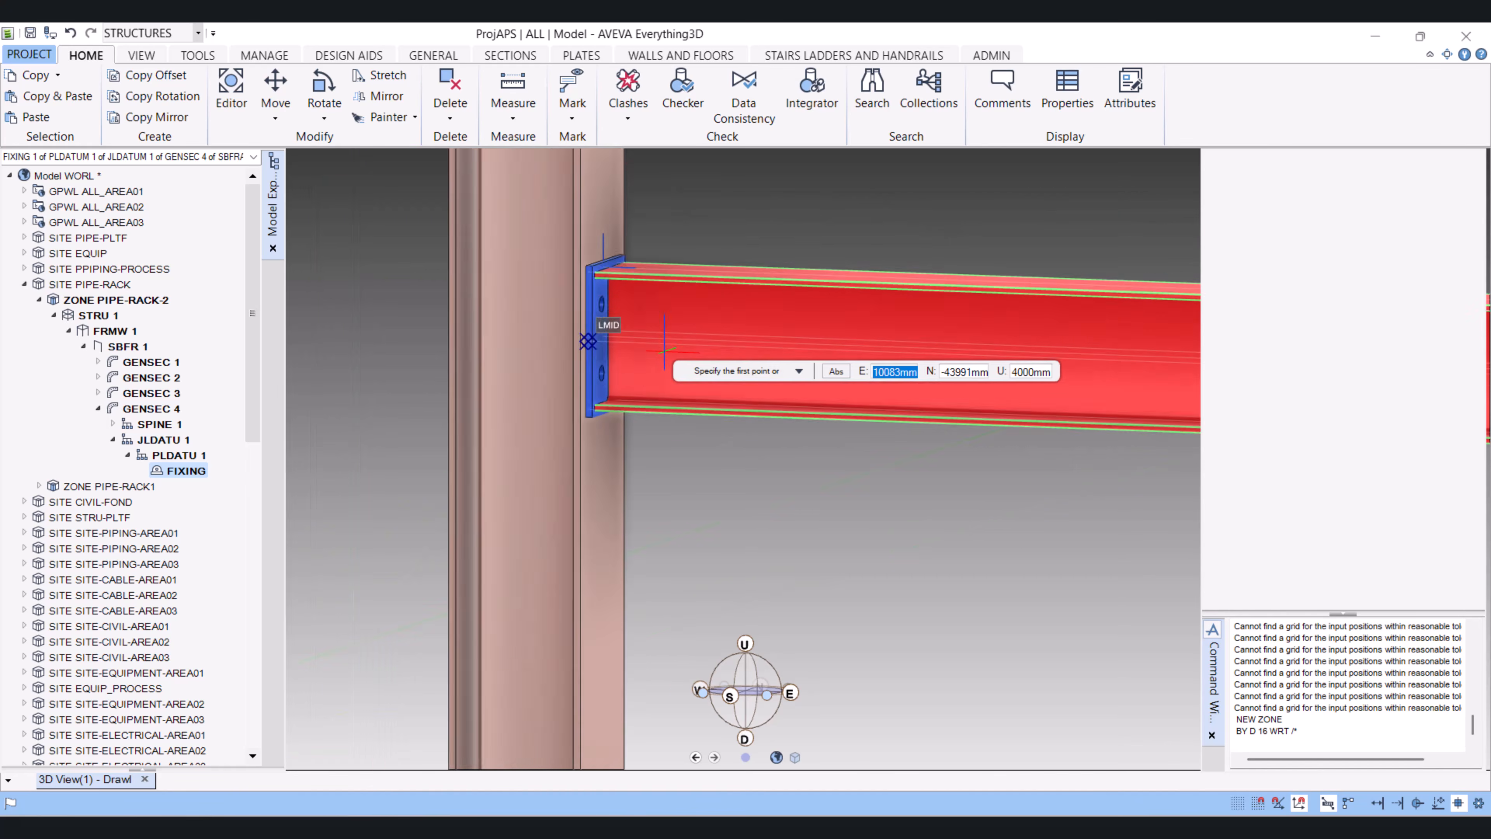
scroll(723, 382, down, 3)
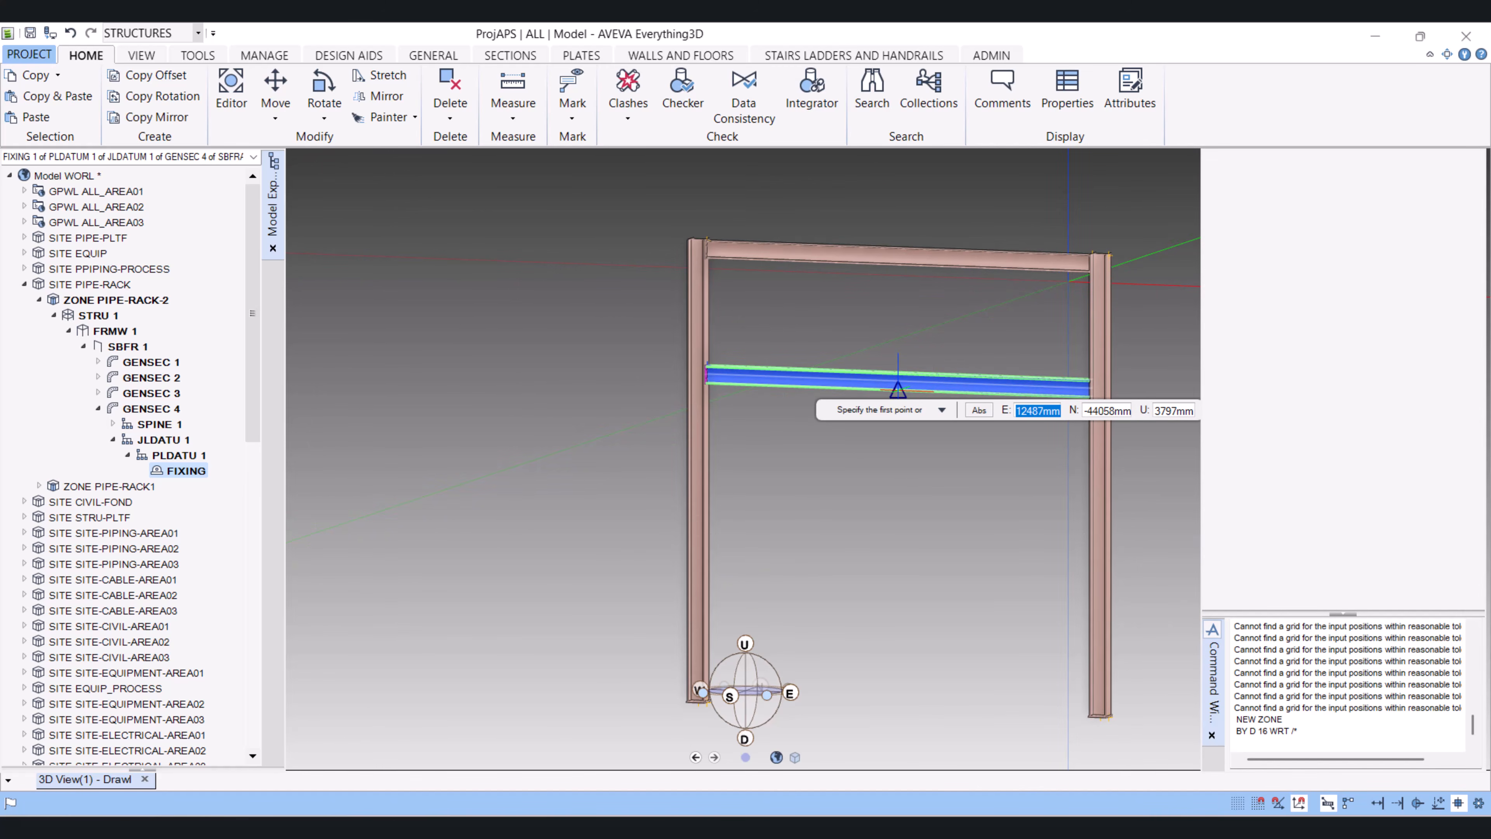
click(898, 389)
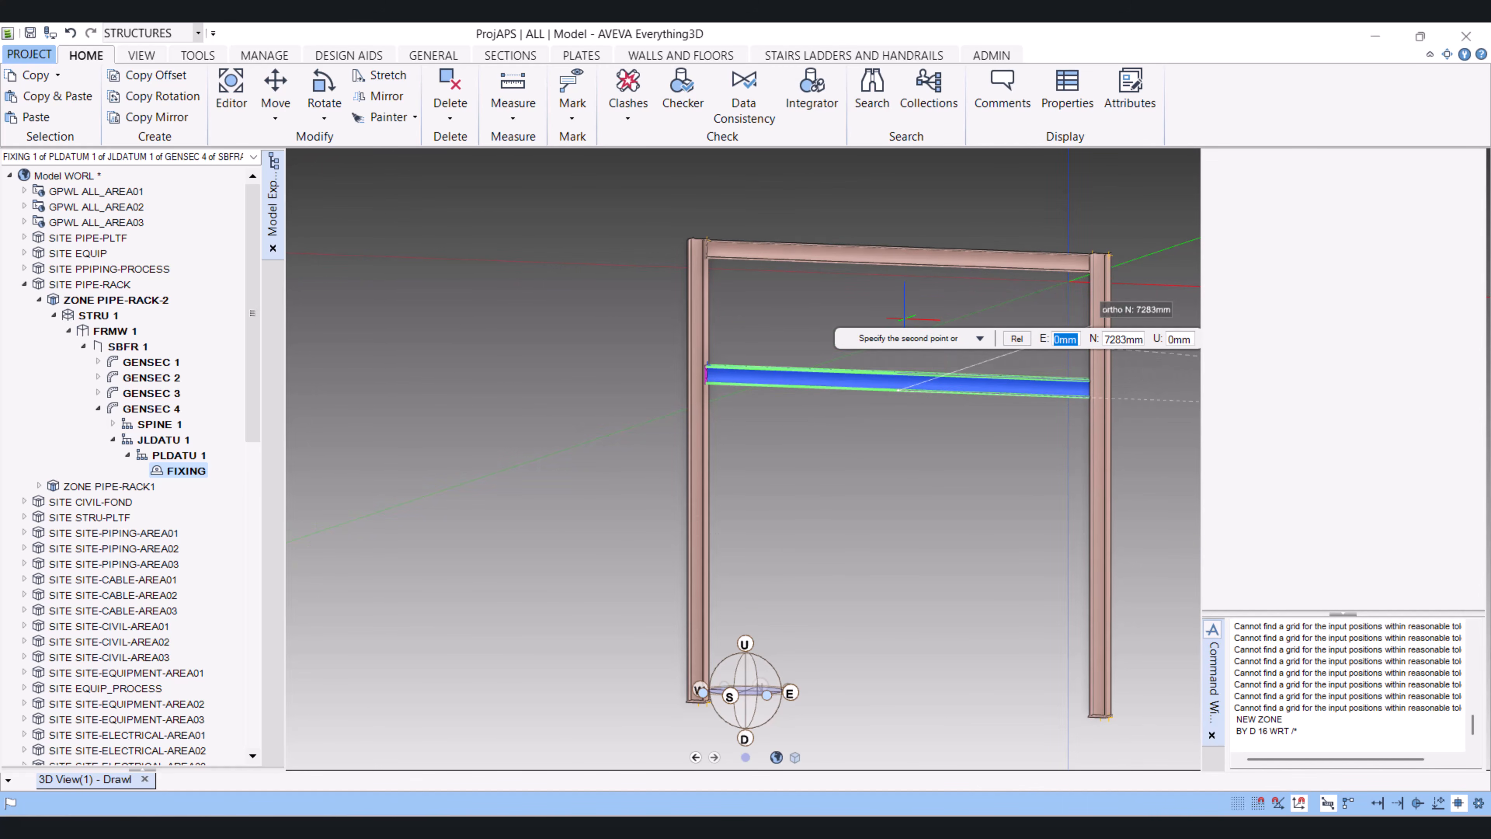
click(904, 318)
Inspect the end plates where both beams meet the columns
middle_drag(916, 372, 951, 404)
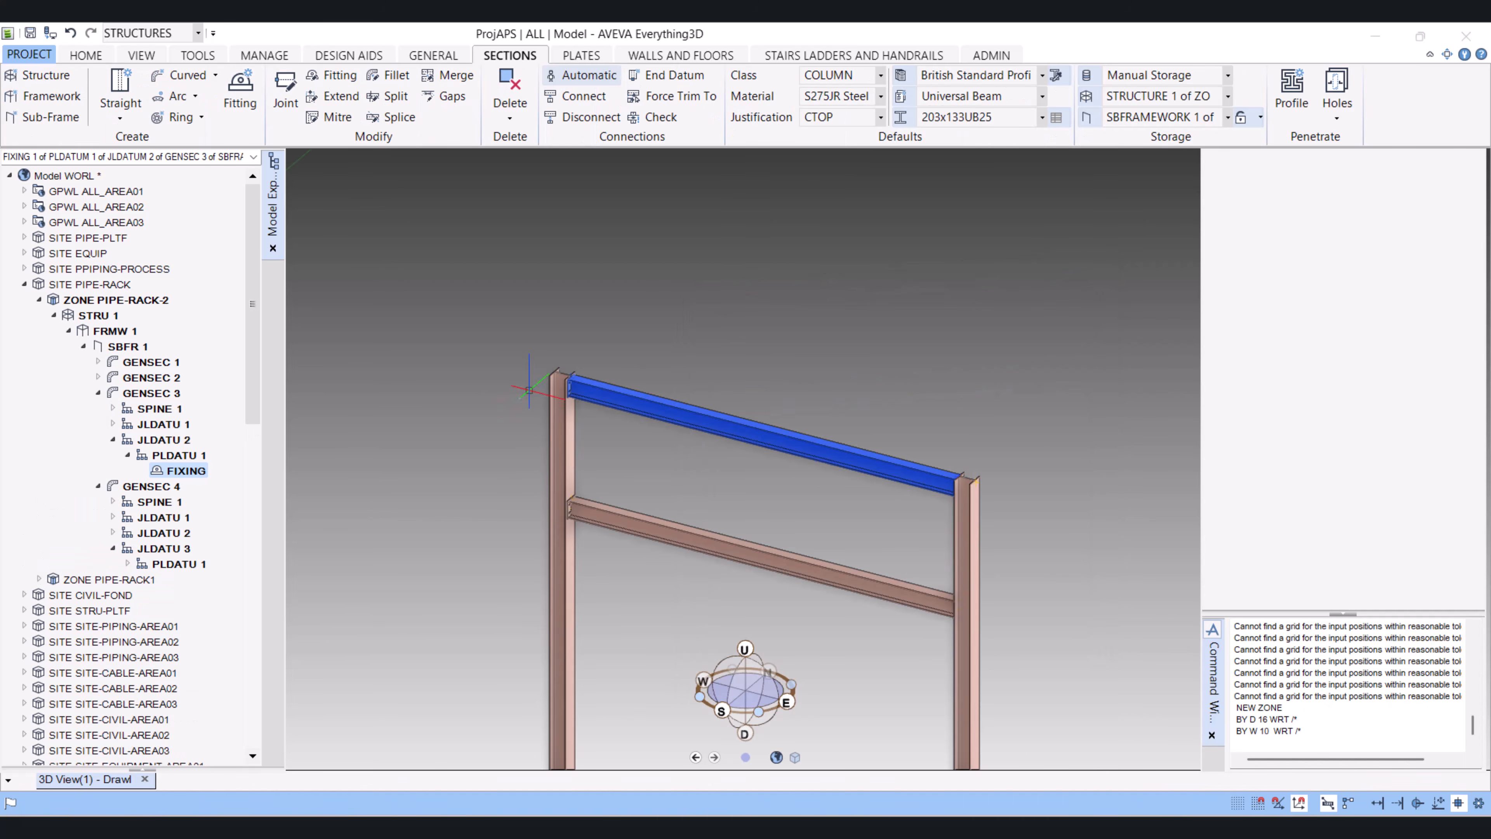
scroll(651, 500, up, 3)
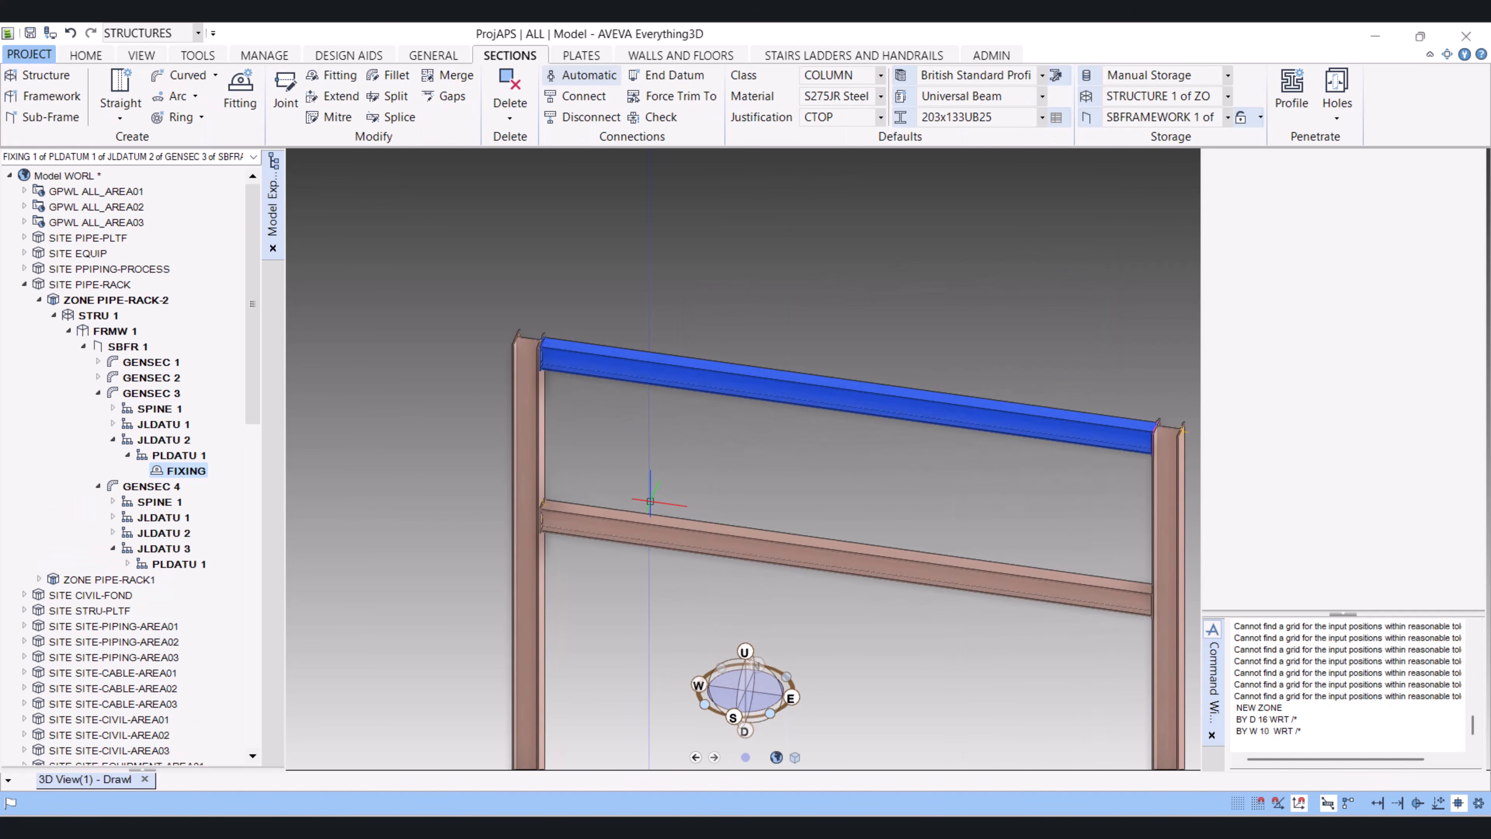
scroll(651, 501, down, 3)
middle_drag(651, 501, 762, 533)
scroll(834, 418, up, 8)
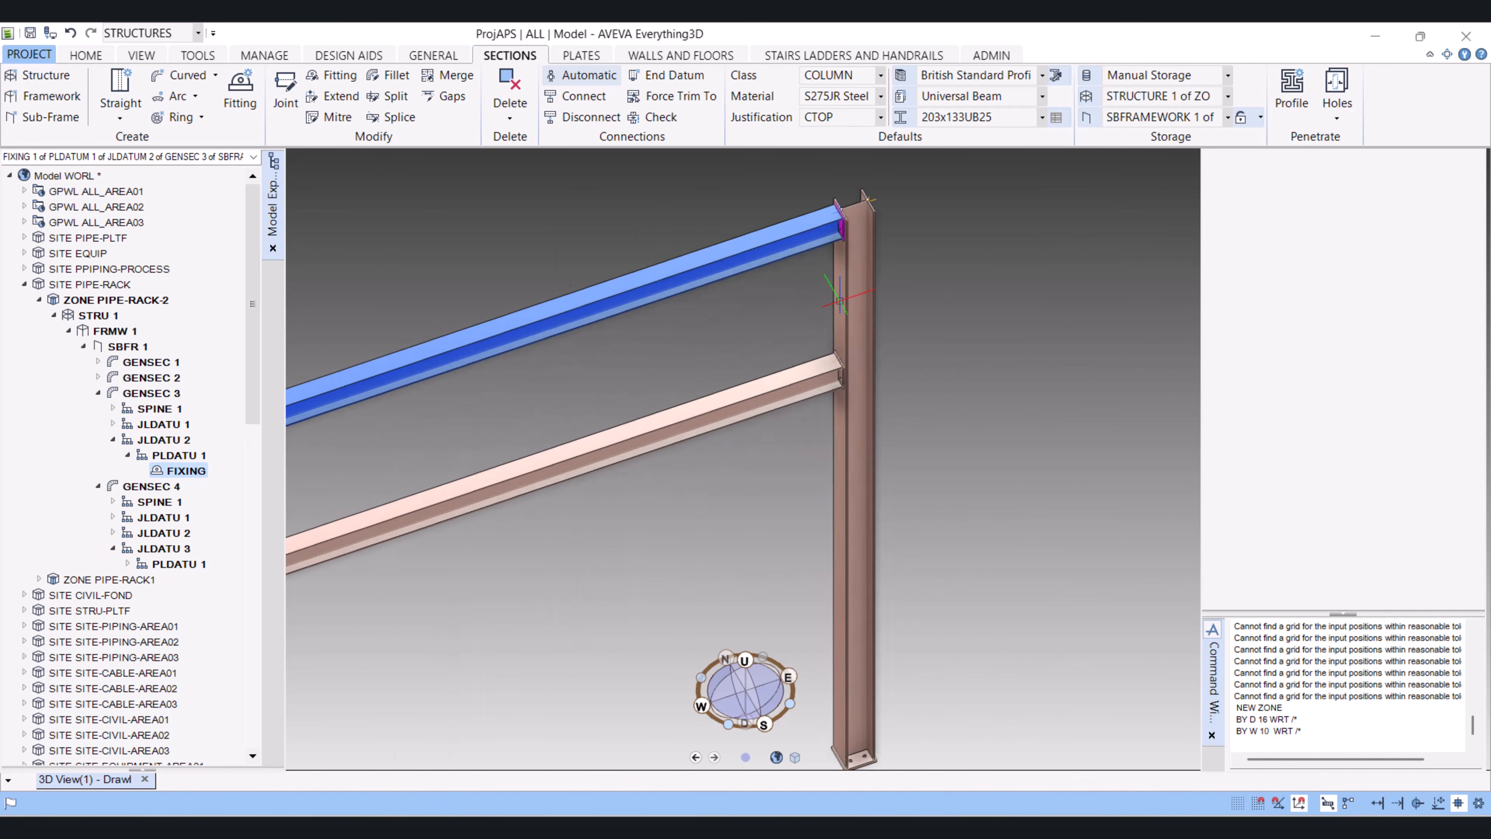
scroll(936, 425, down, 8)
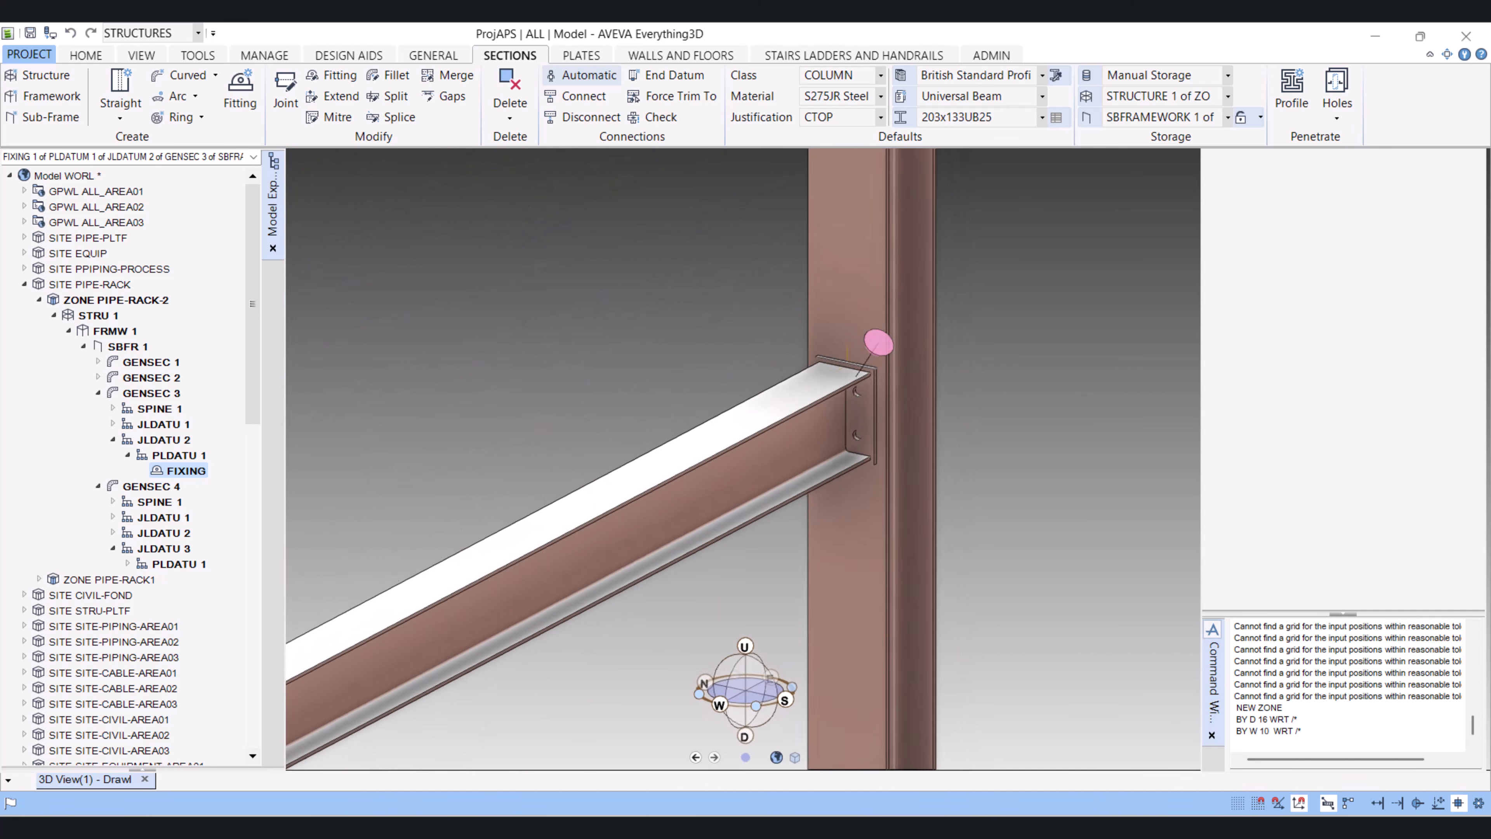
middle_drag(925, 413, 689, 426)
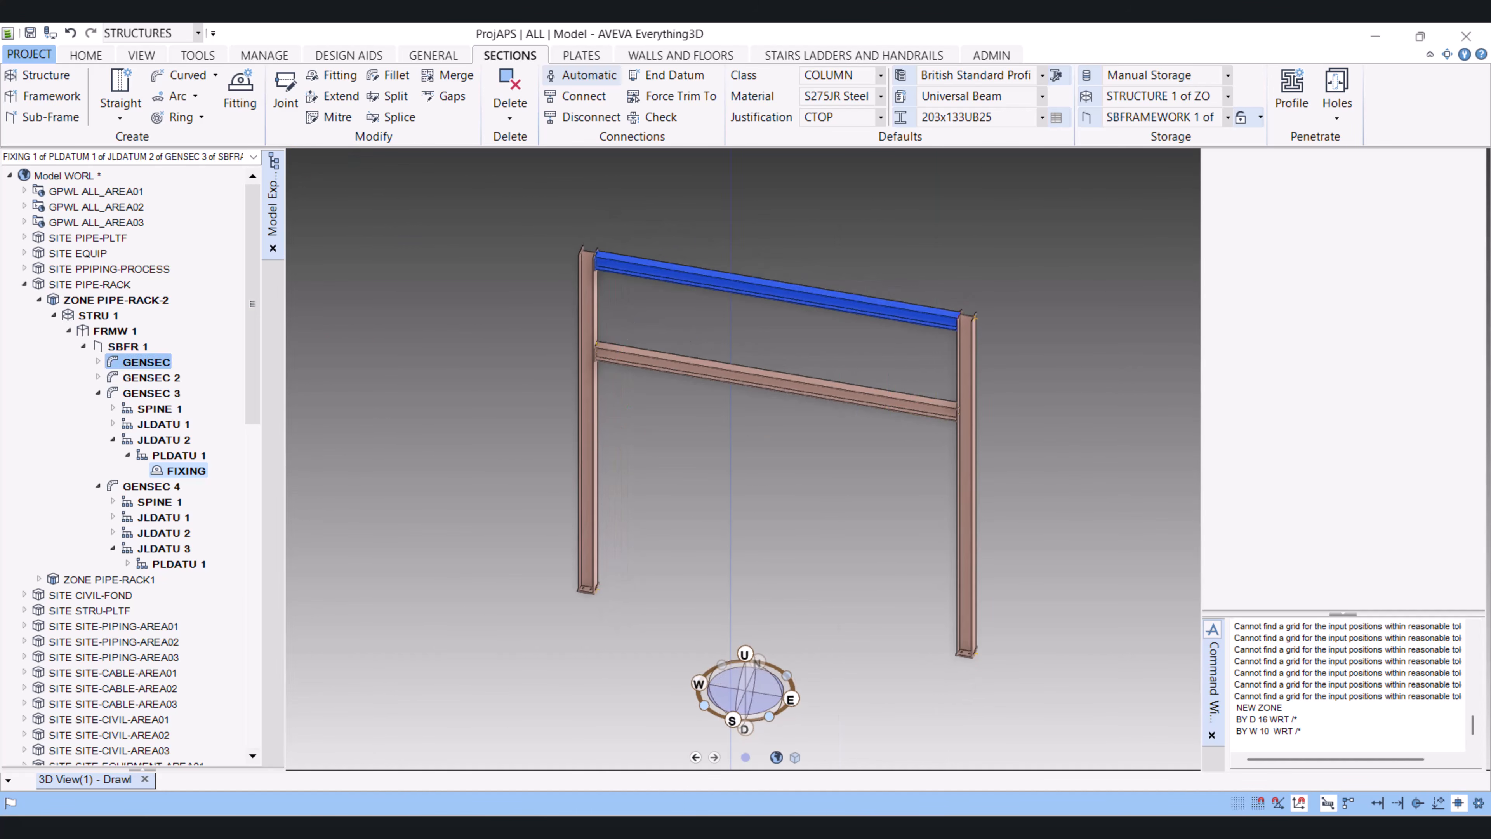
Collapse GENSEC 3 and GENSEC 4 in the model tree and set the default profile type to Rectangular Hollow Section
click(98, 392)
click(98, 408)
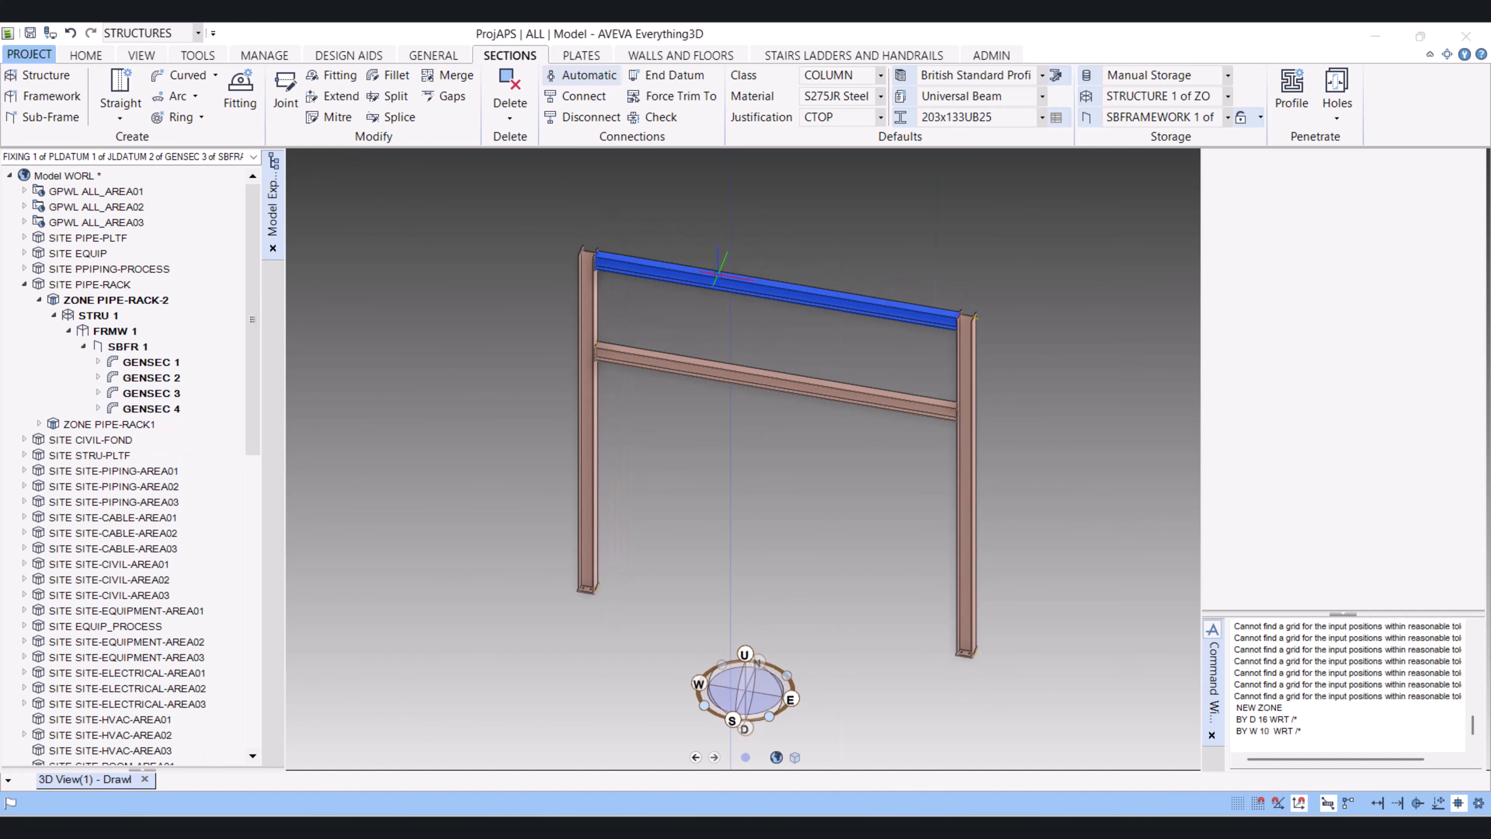
click(1041, 117)
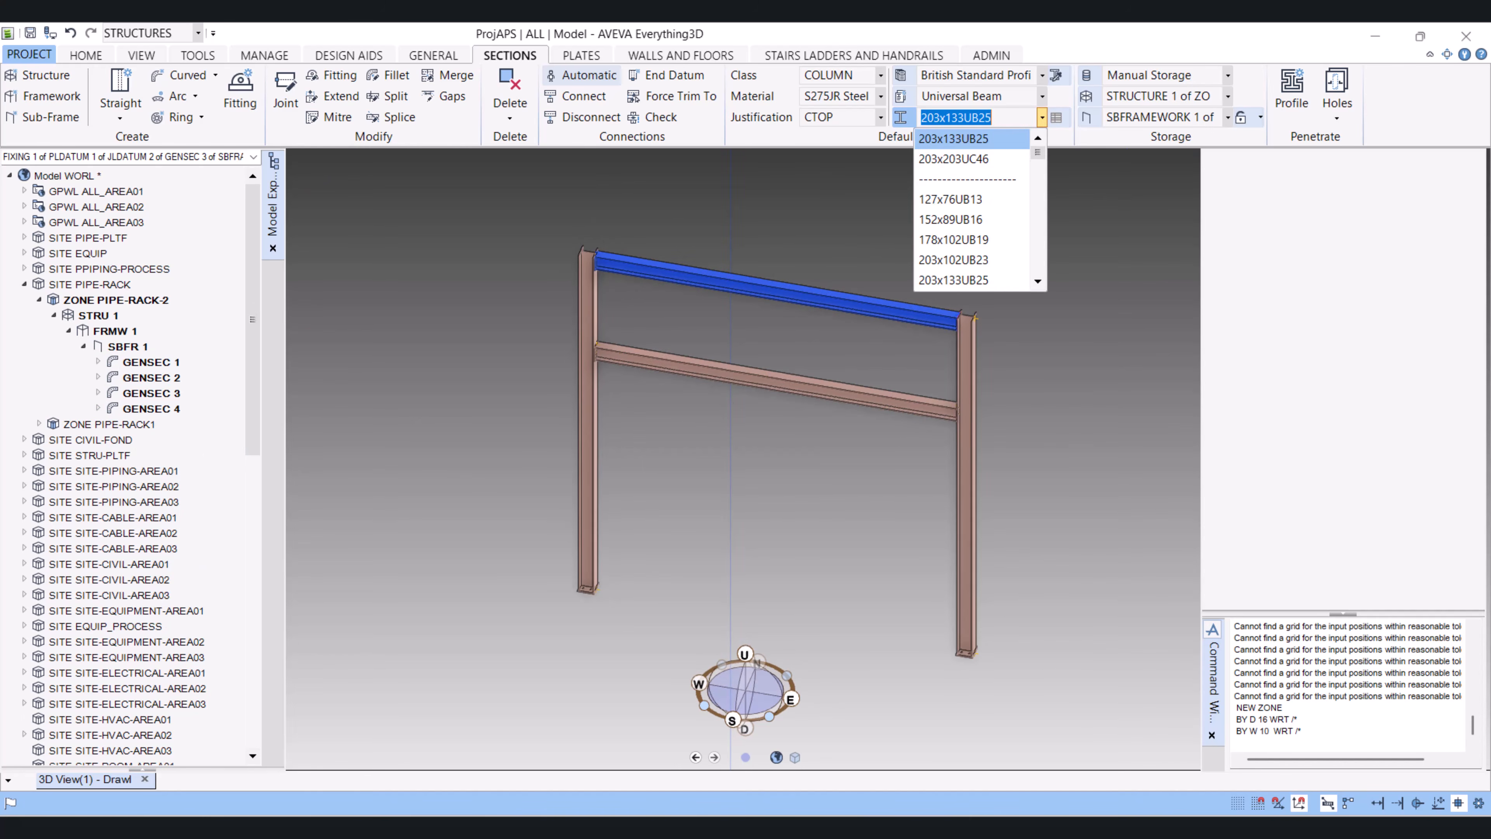
click(1042, 97)
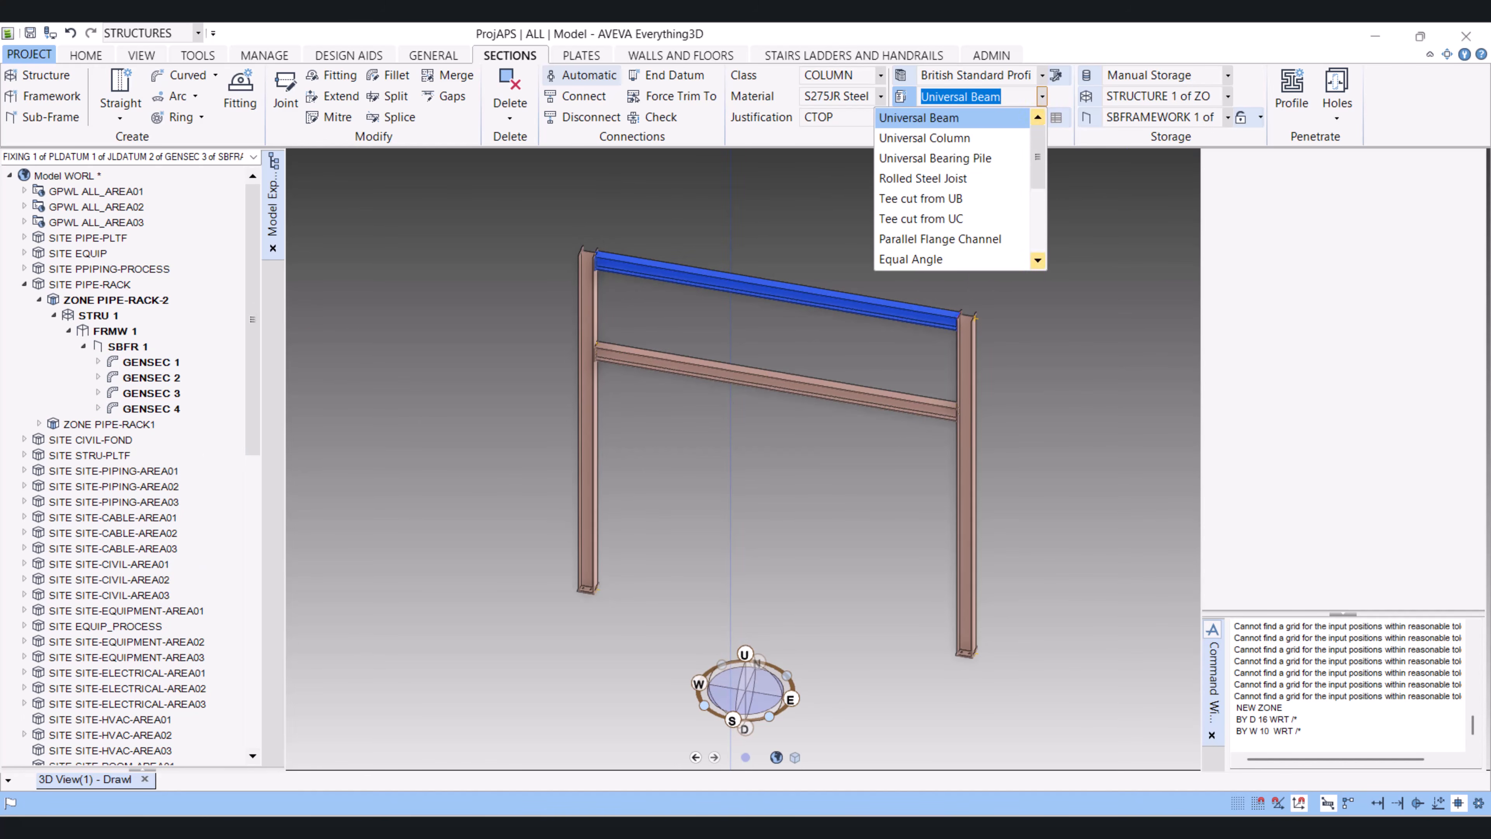
scroll(951, 188, down, 1)
scroll(951, 188, down, 1)
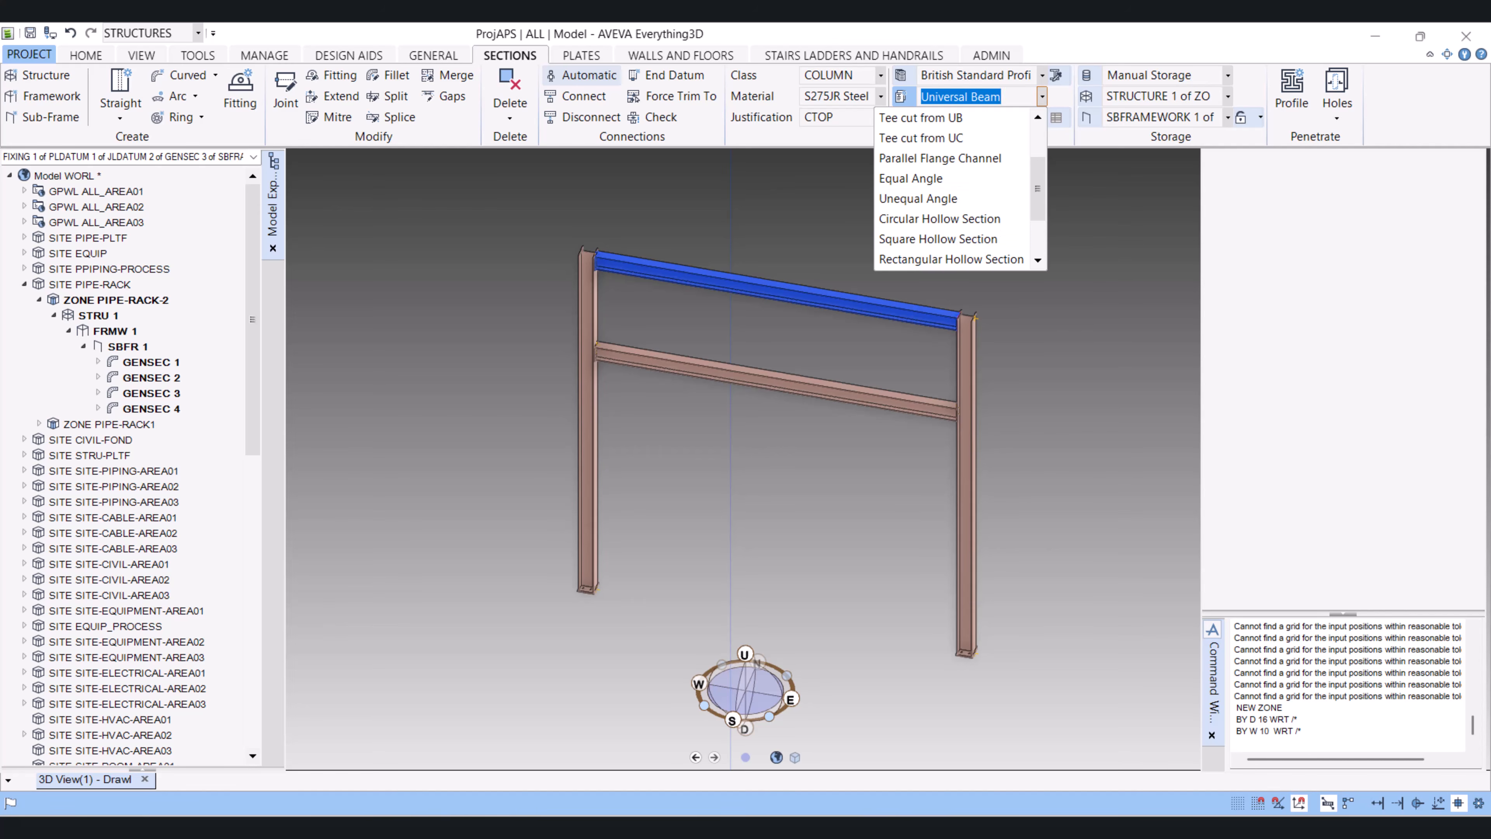
click(951, 259)
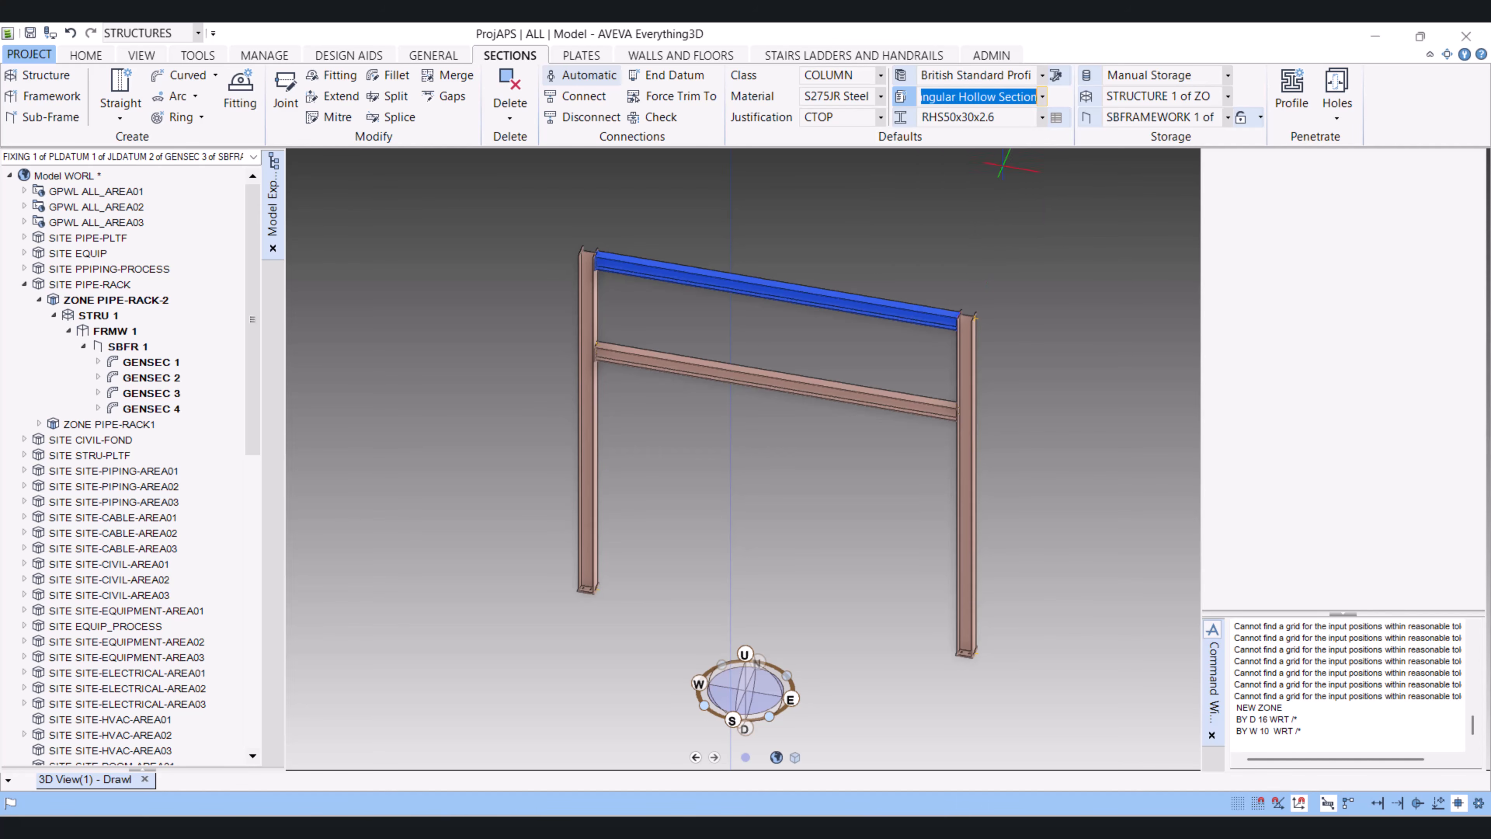
Set the default section size to RHS150x100x5.0
click(1042, 117)
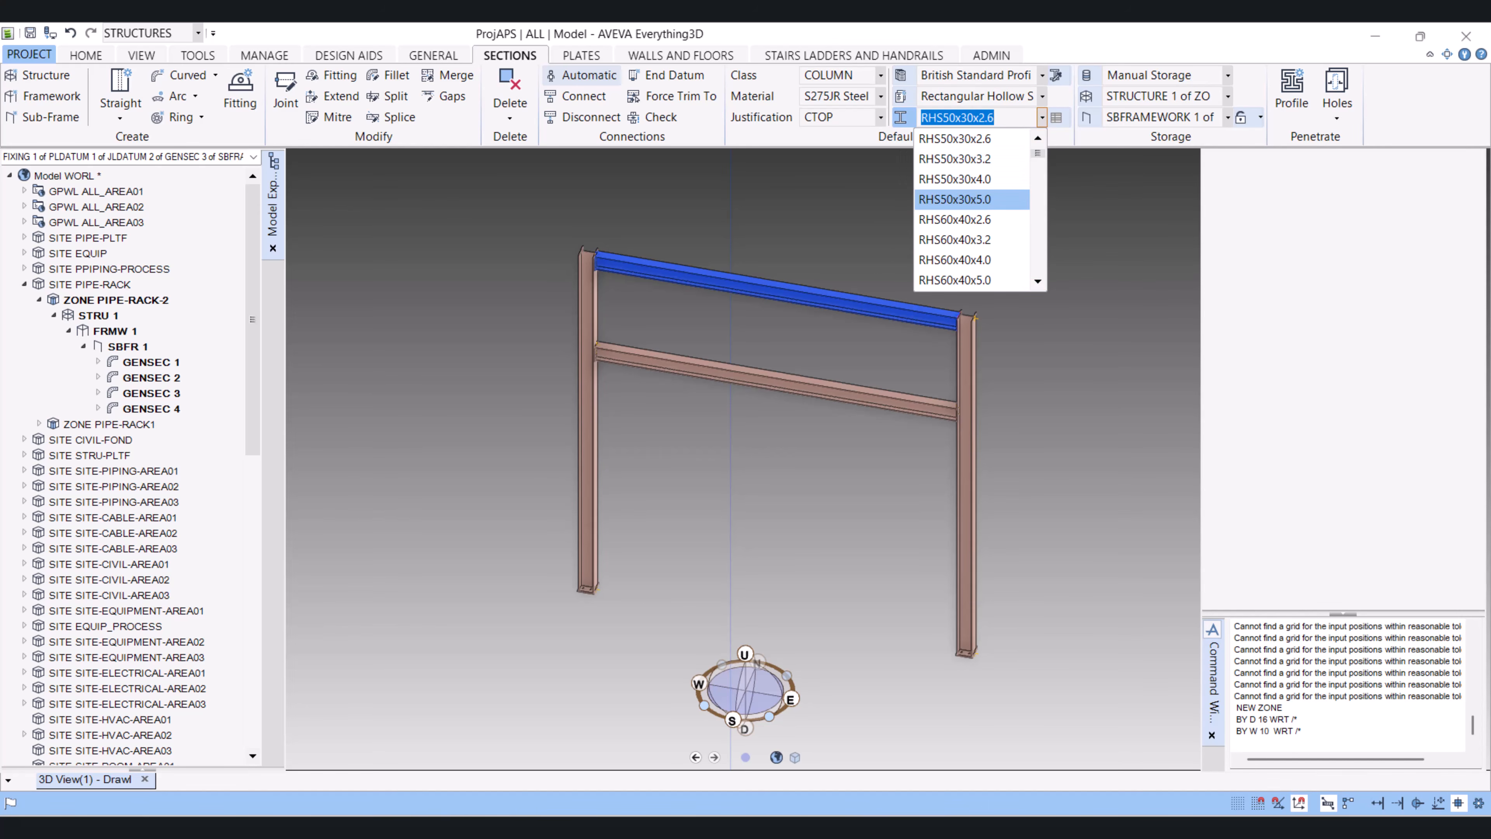
scroll(972, 208, down, 7)
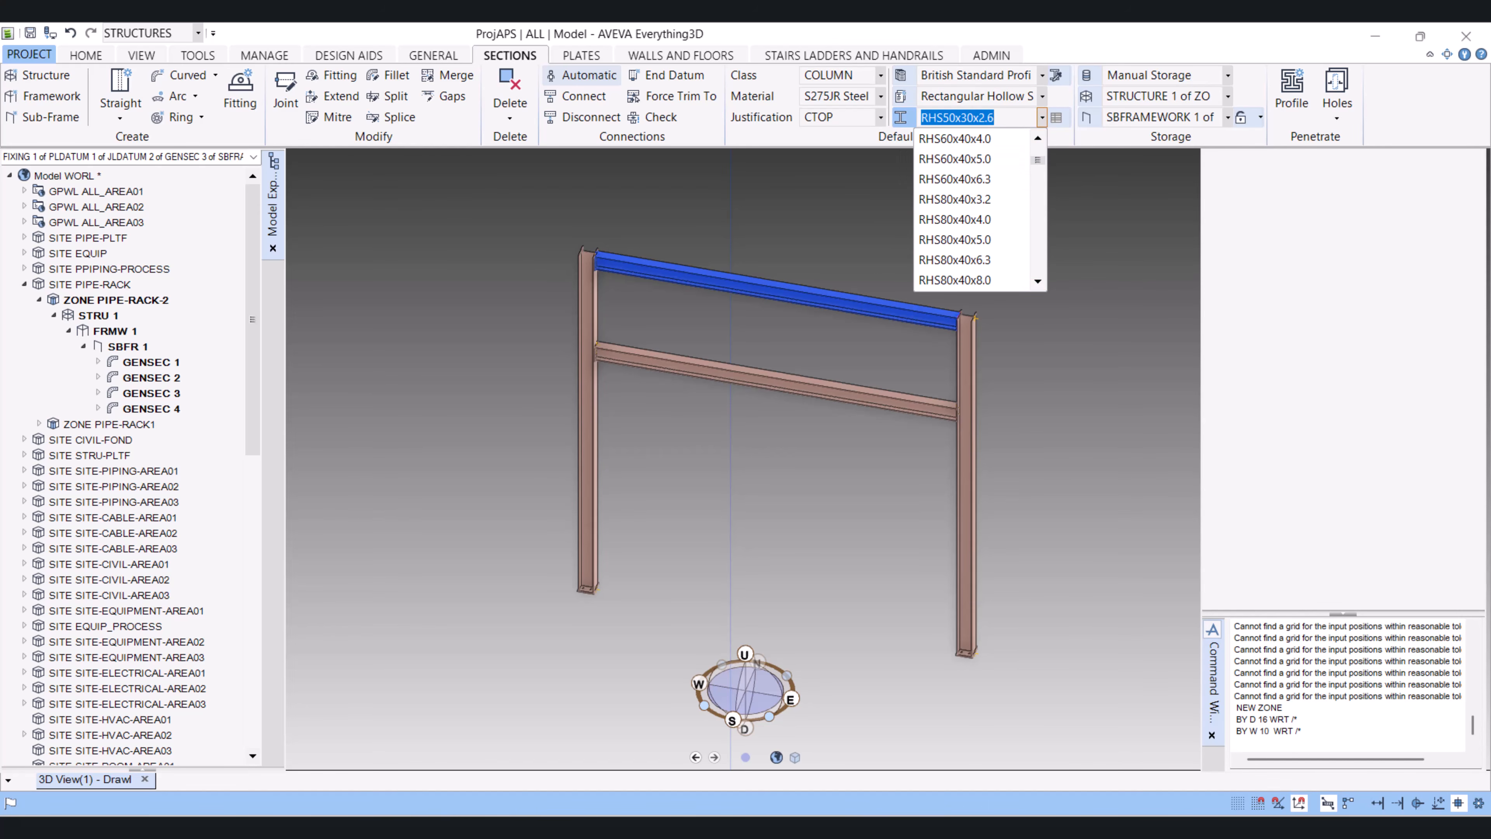
scroll(971, 219, down, 2)
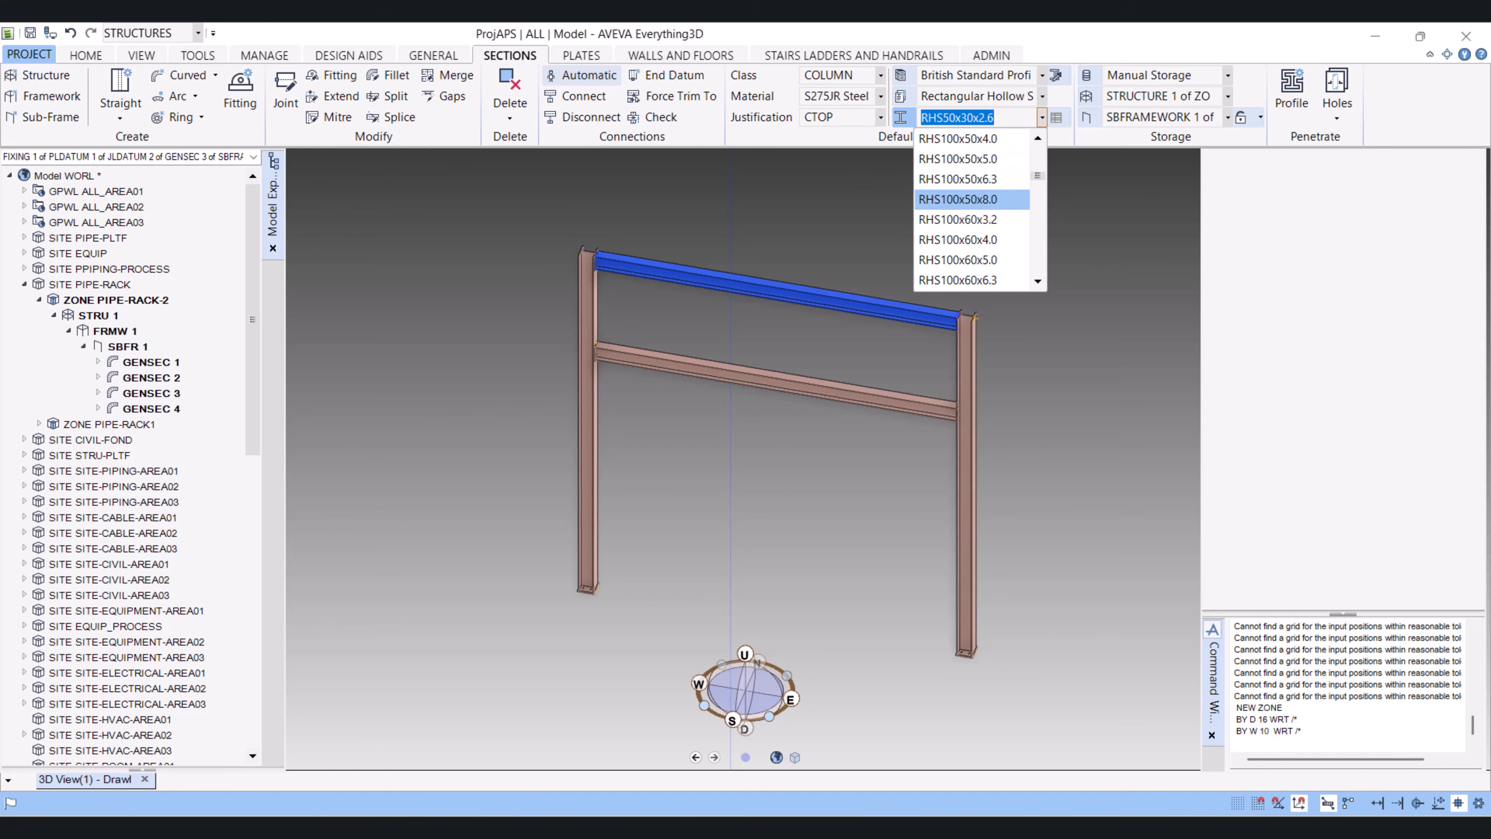
scroll(972, 209, down, 1)
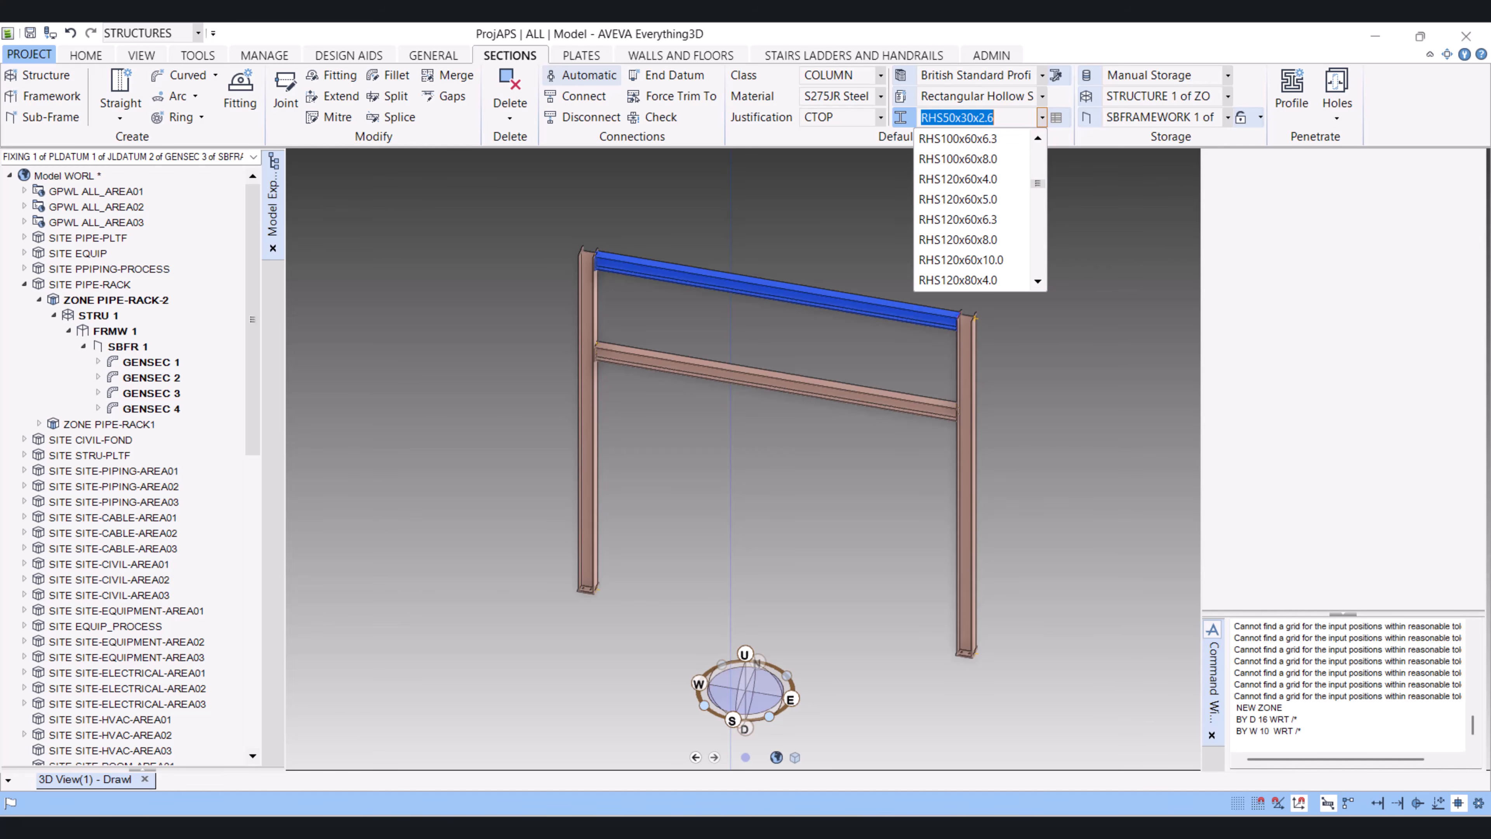
scroll(975, 209, down, 4)
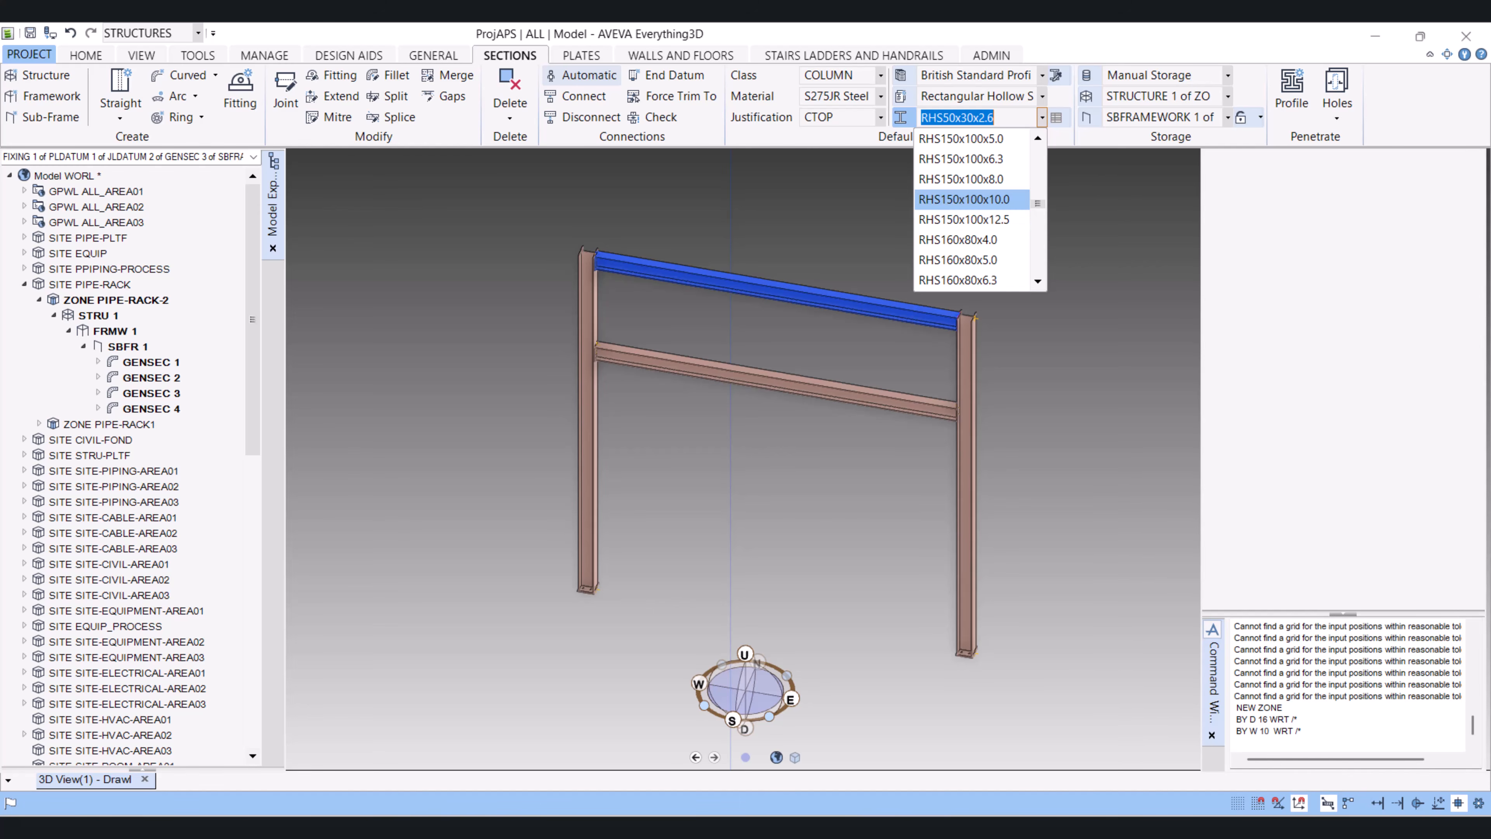
scroll(972, 209, up, 1)
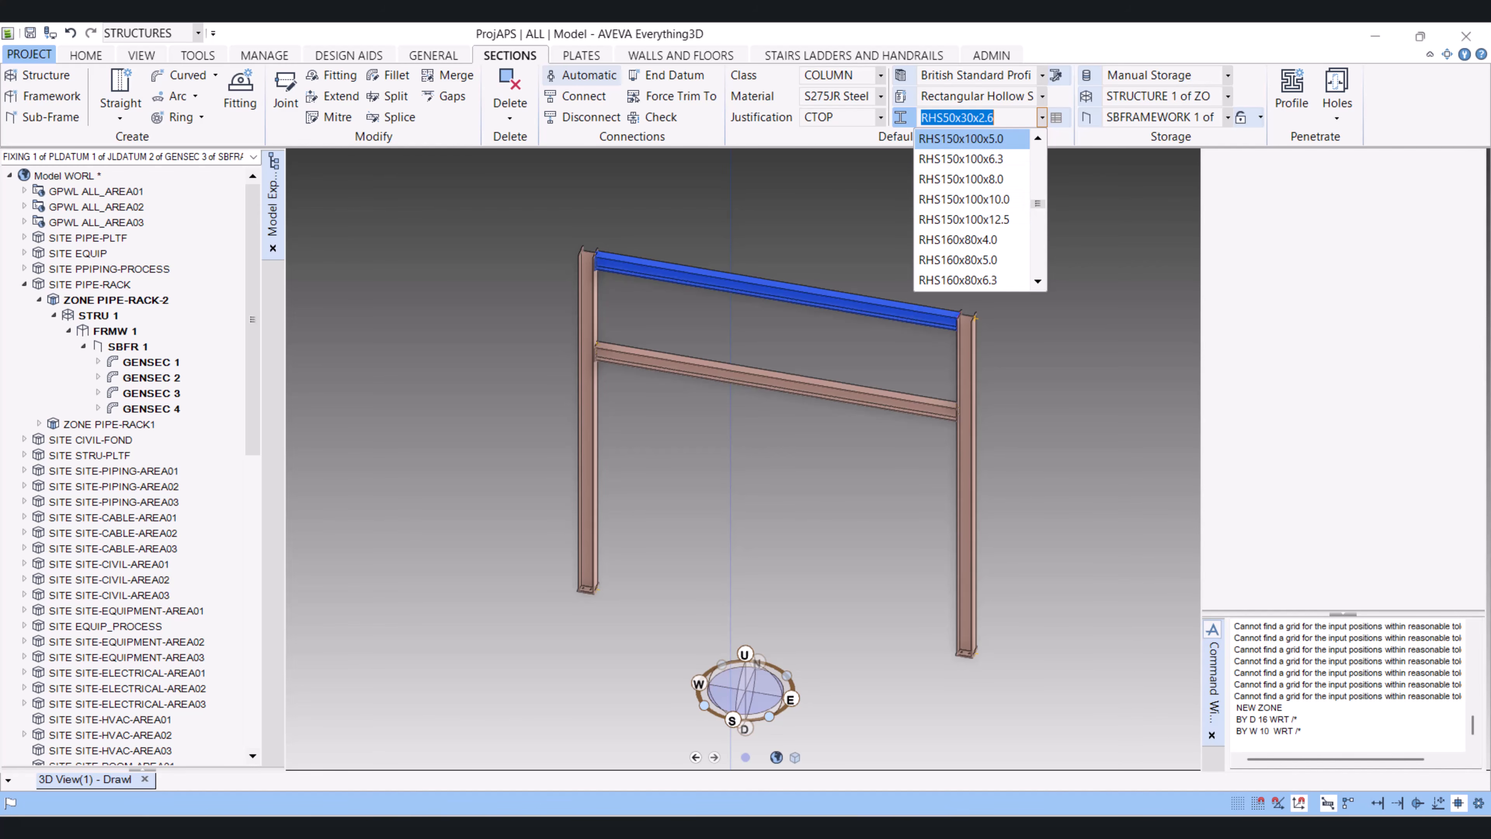
click(971, 139)
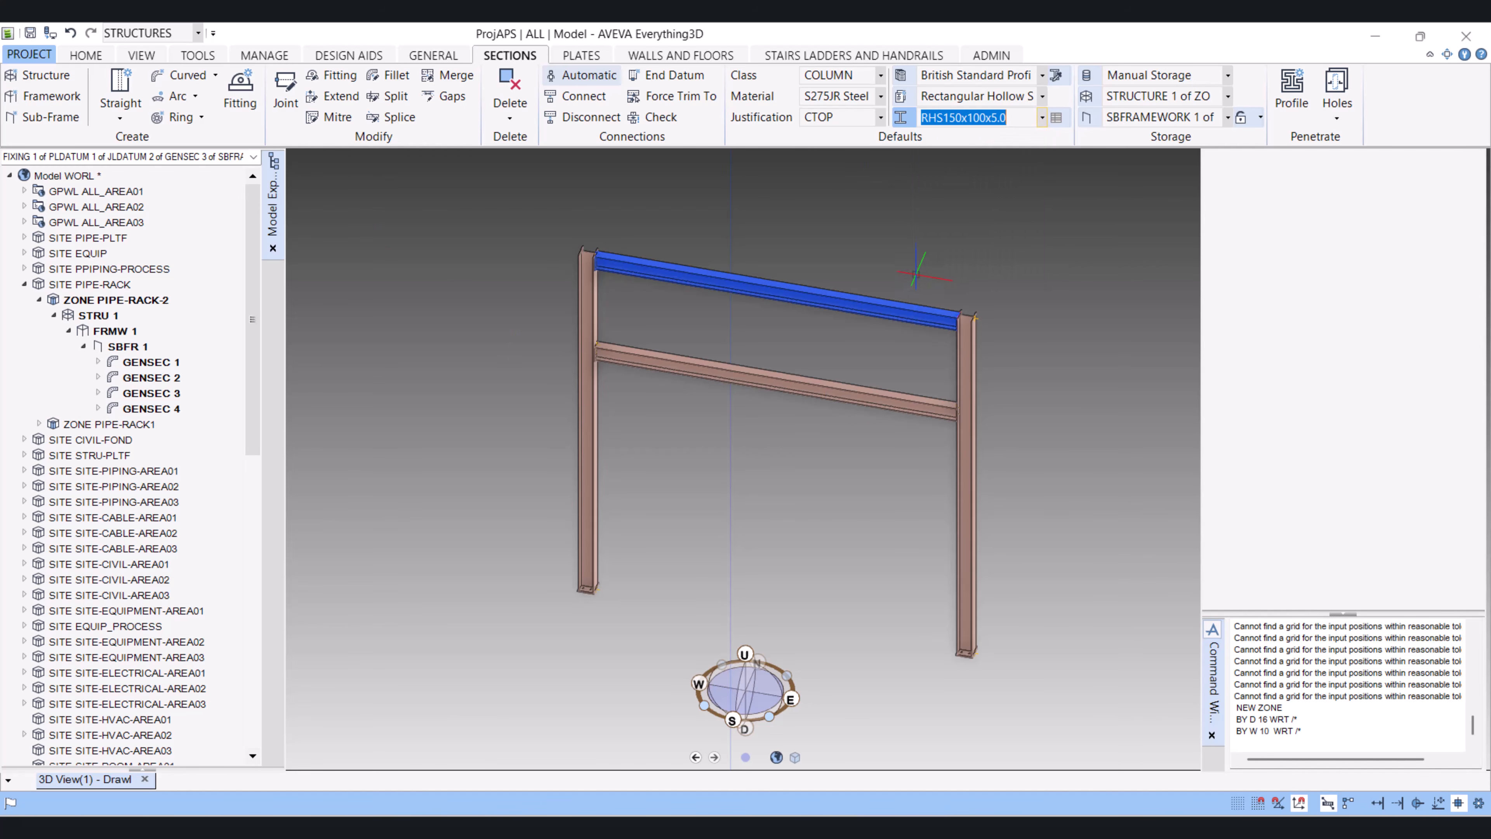
Start a straight section at the midpoint of the lower beam, on its NA P-line
click(120, 94)
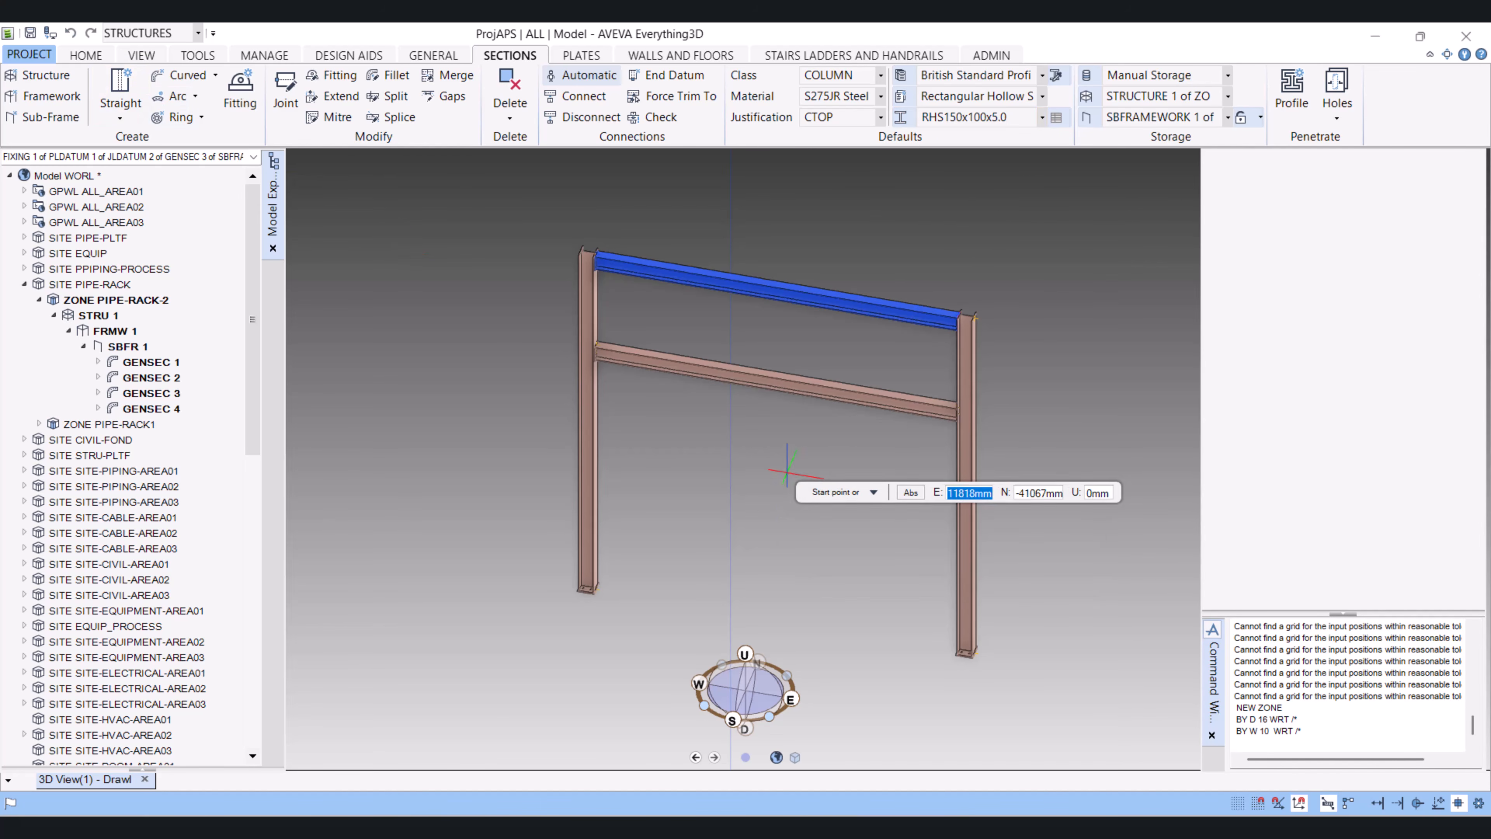
scroll(782, 422, up, 2)
scroll(781, 422, up, 2)
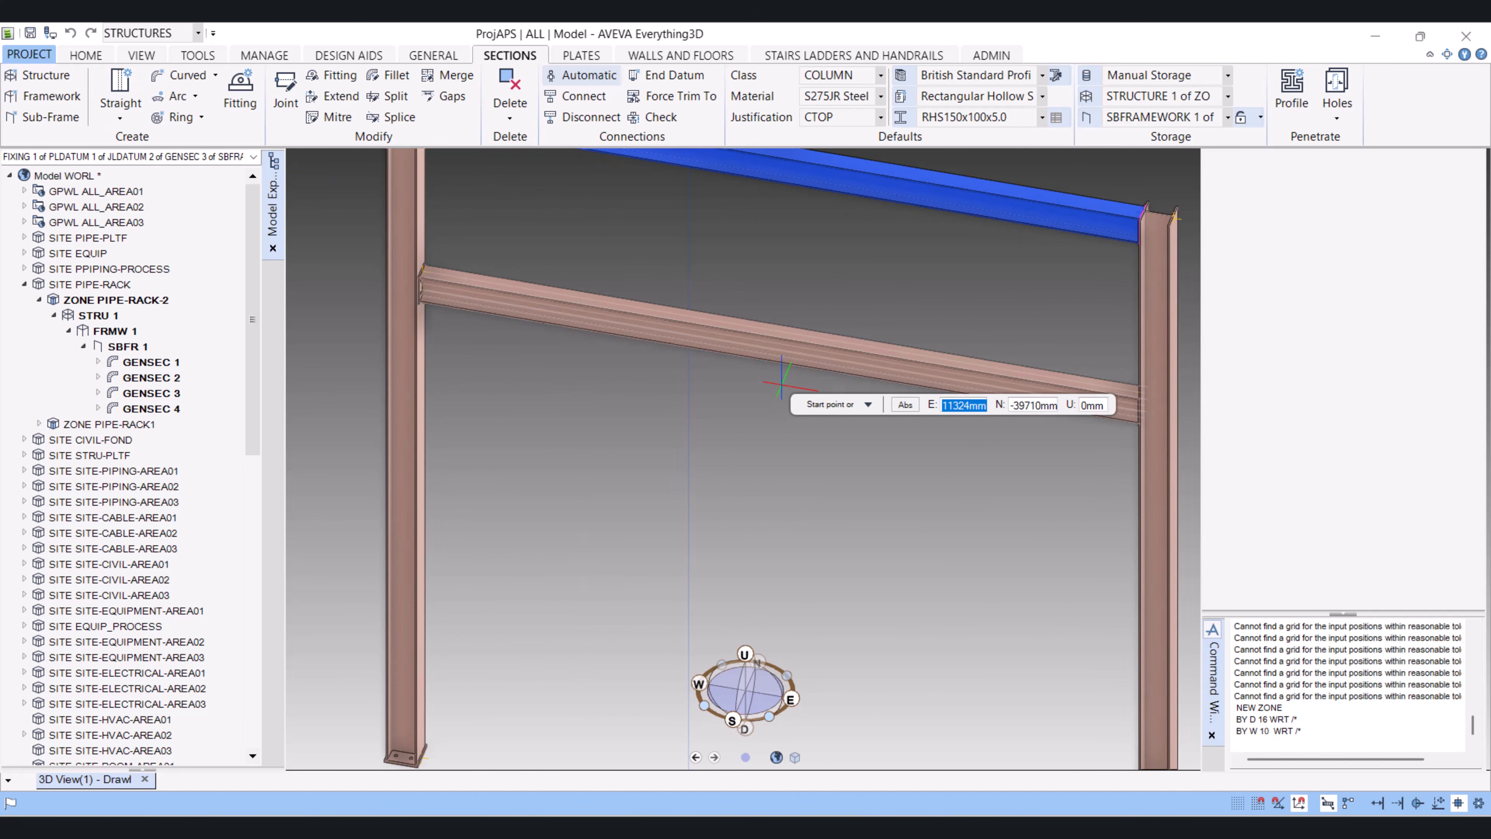
scroll(789, 368, up, 2)
scroll(788, 368, up, 3)
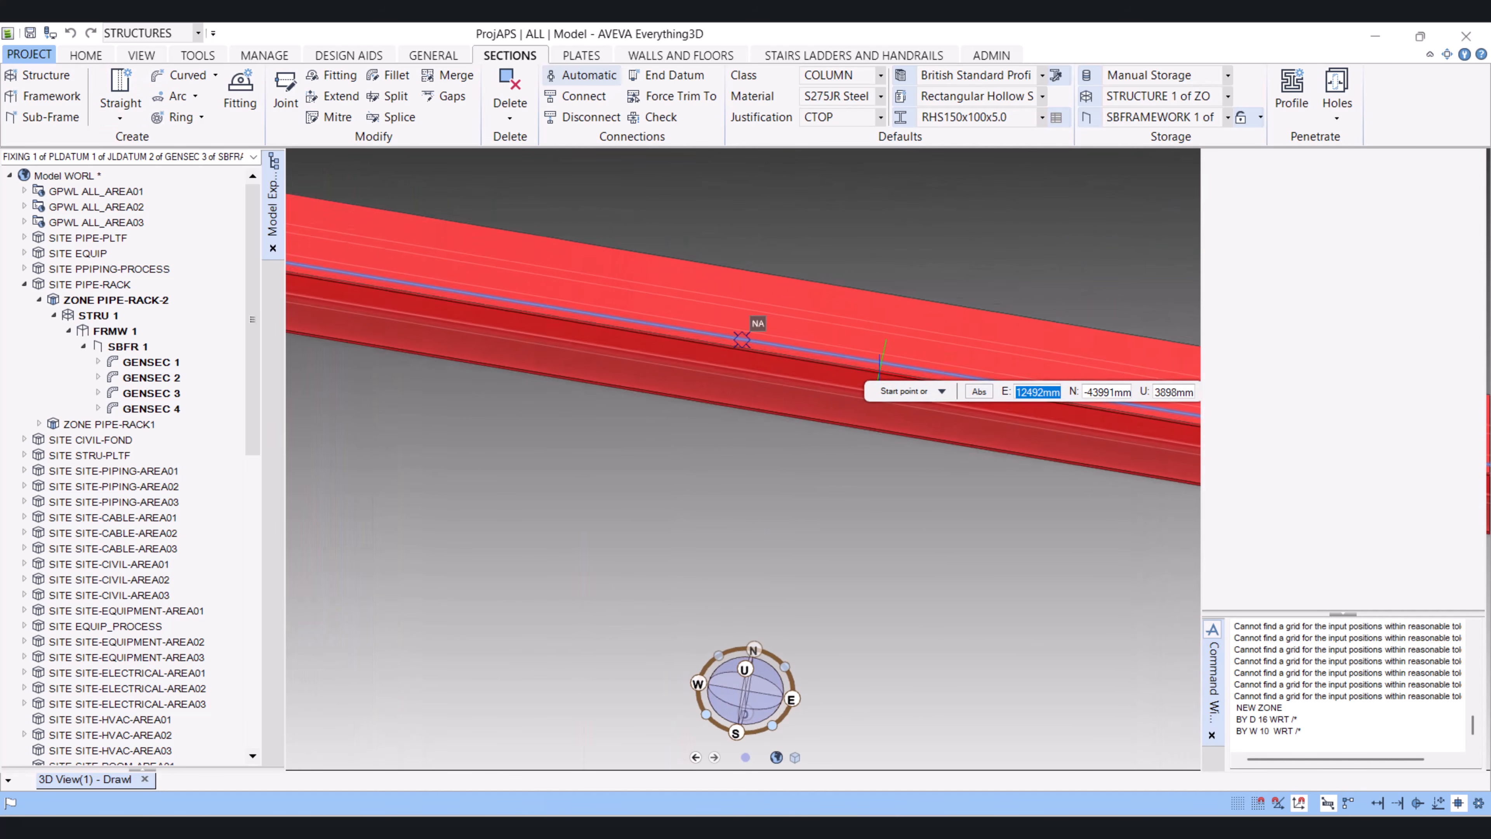
middle_drag(848, 342, 847, 433)
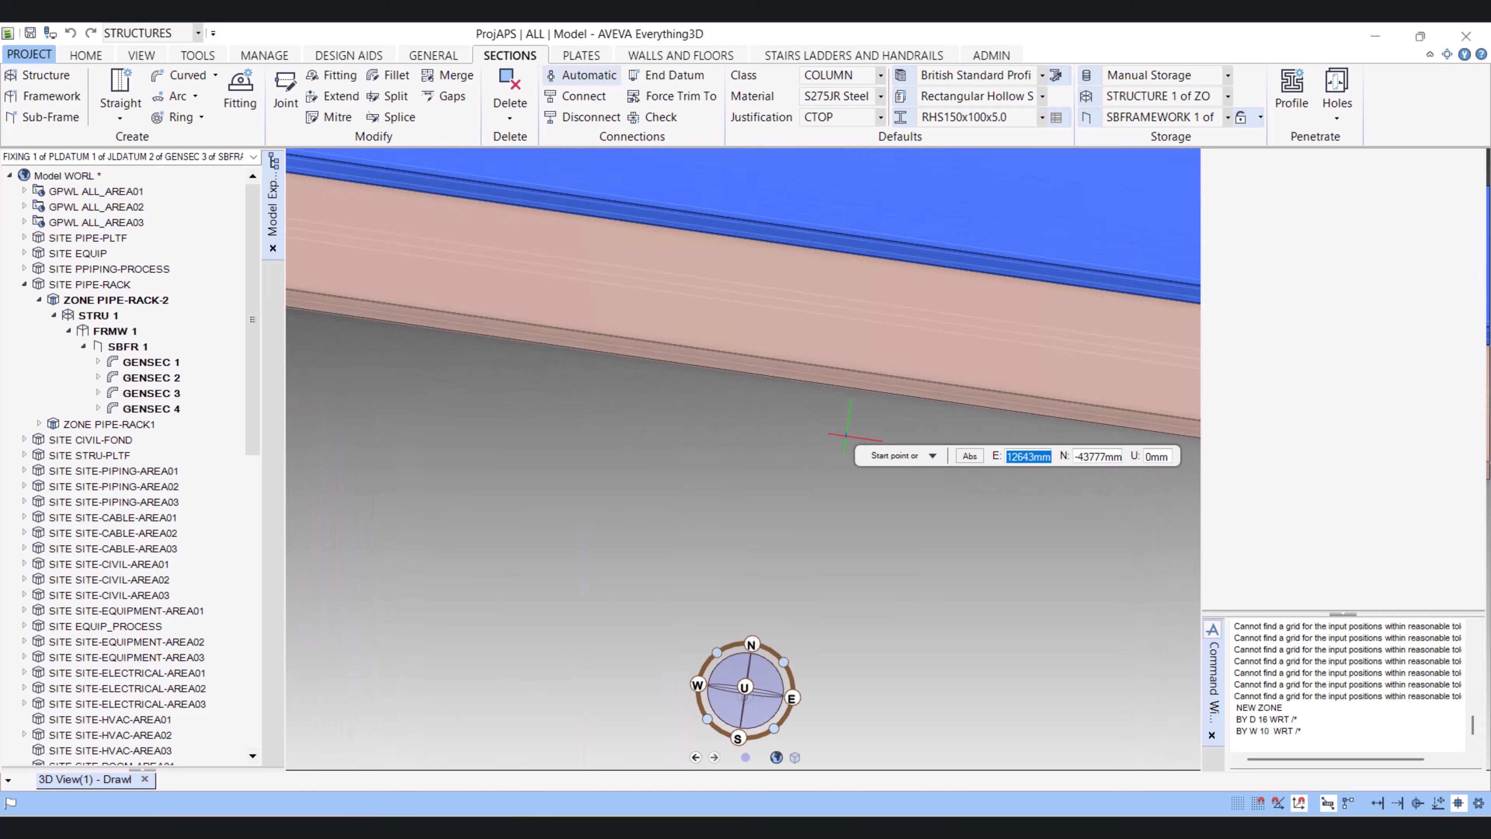
click(657, 273)
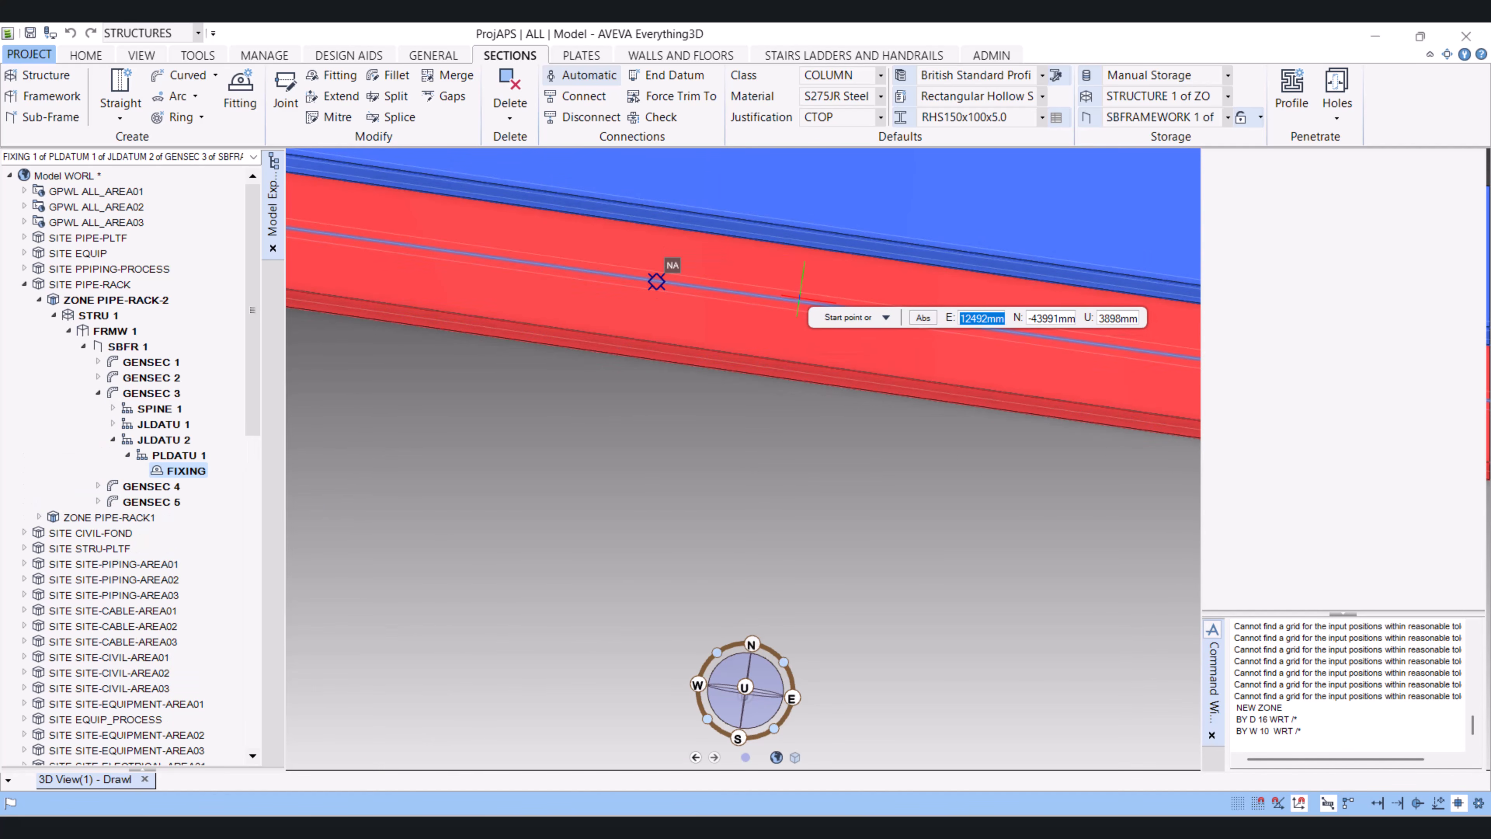
End the straight section at relative E 0 mm, N 0 mm, U -4000 mm, straight below its start point
scroll(763, 430, down, 8)
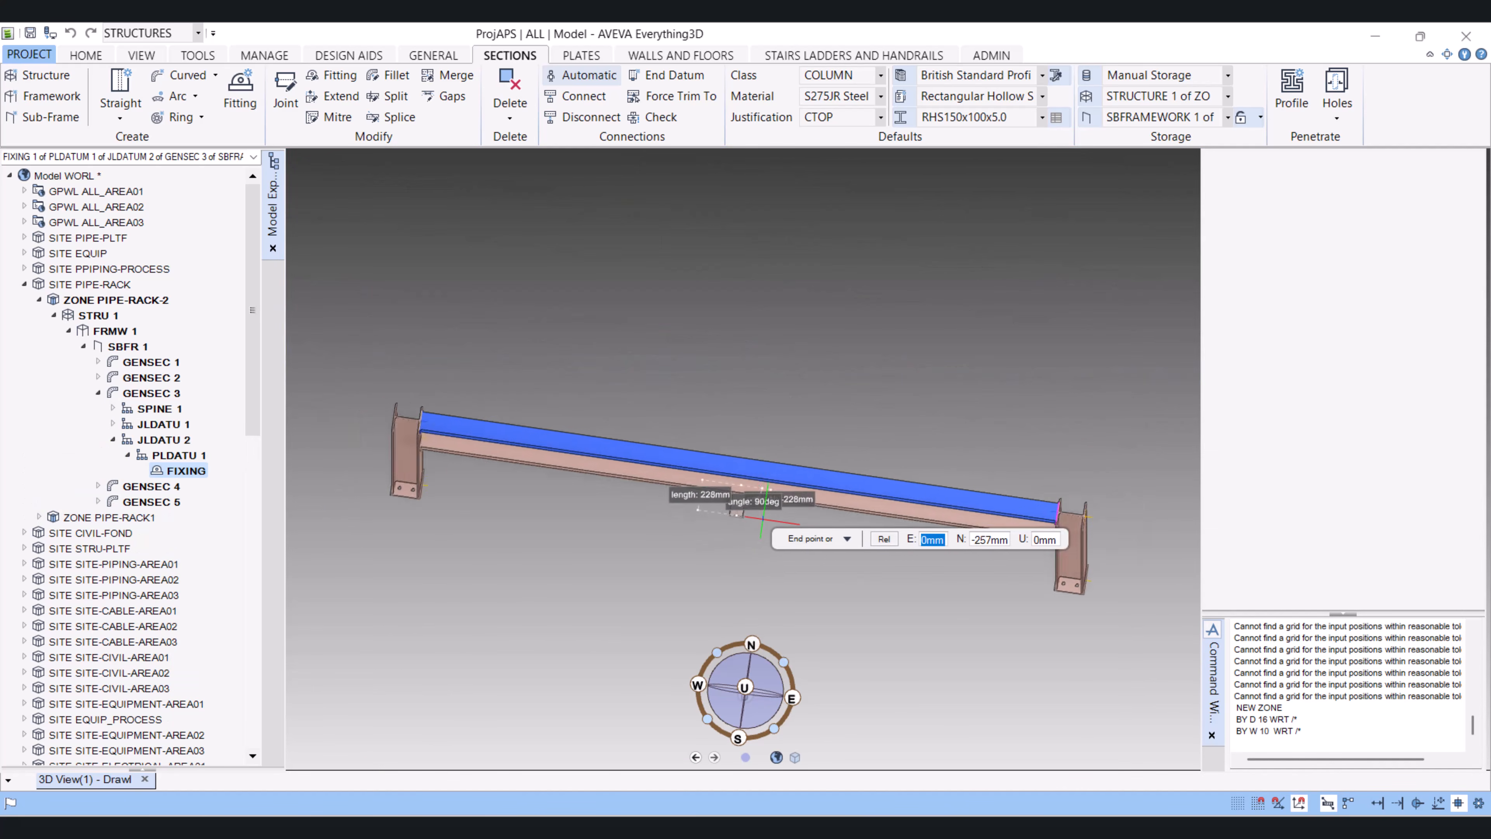
middle_drag(760, 547, 754, 579)
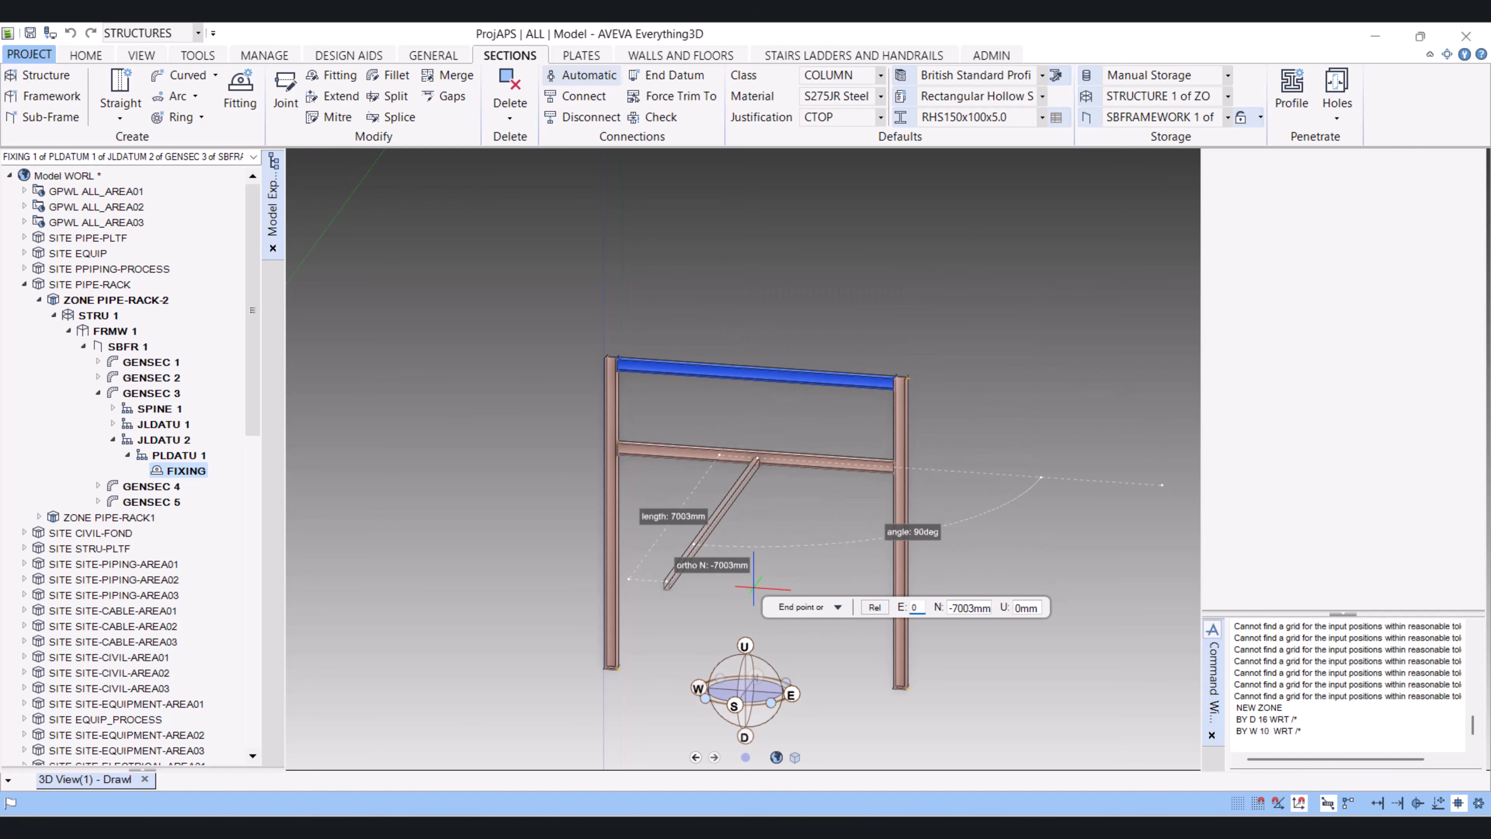
key(Tab)
text(0)
key(Tab)
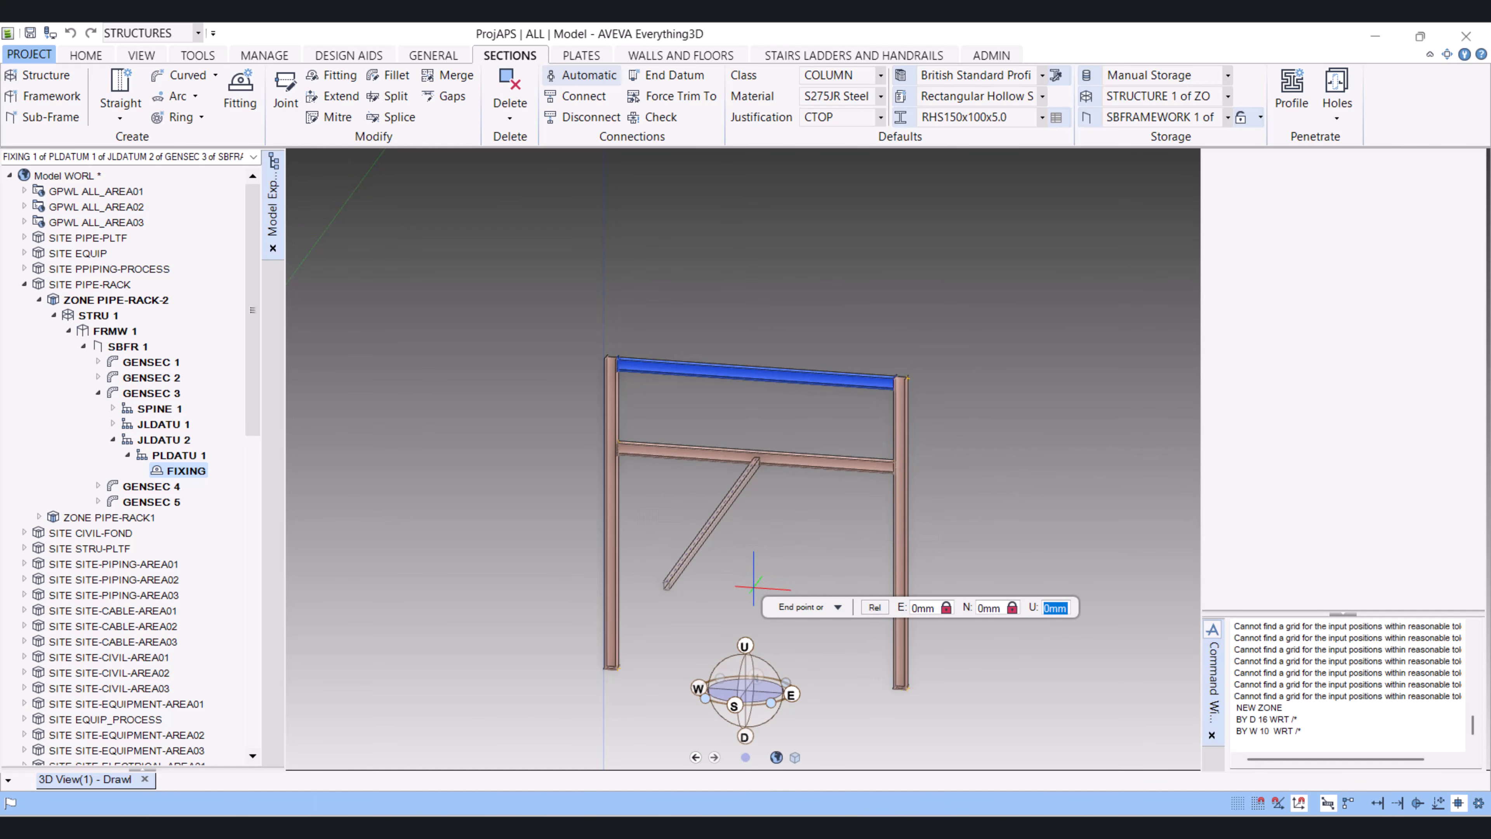
text(-4000)
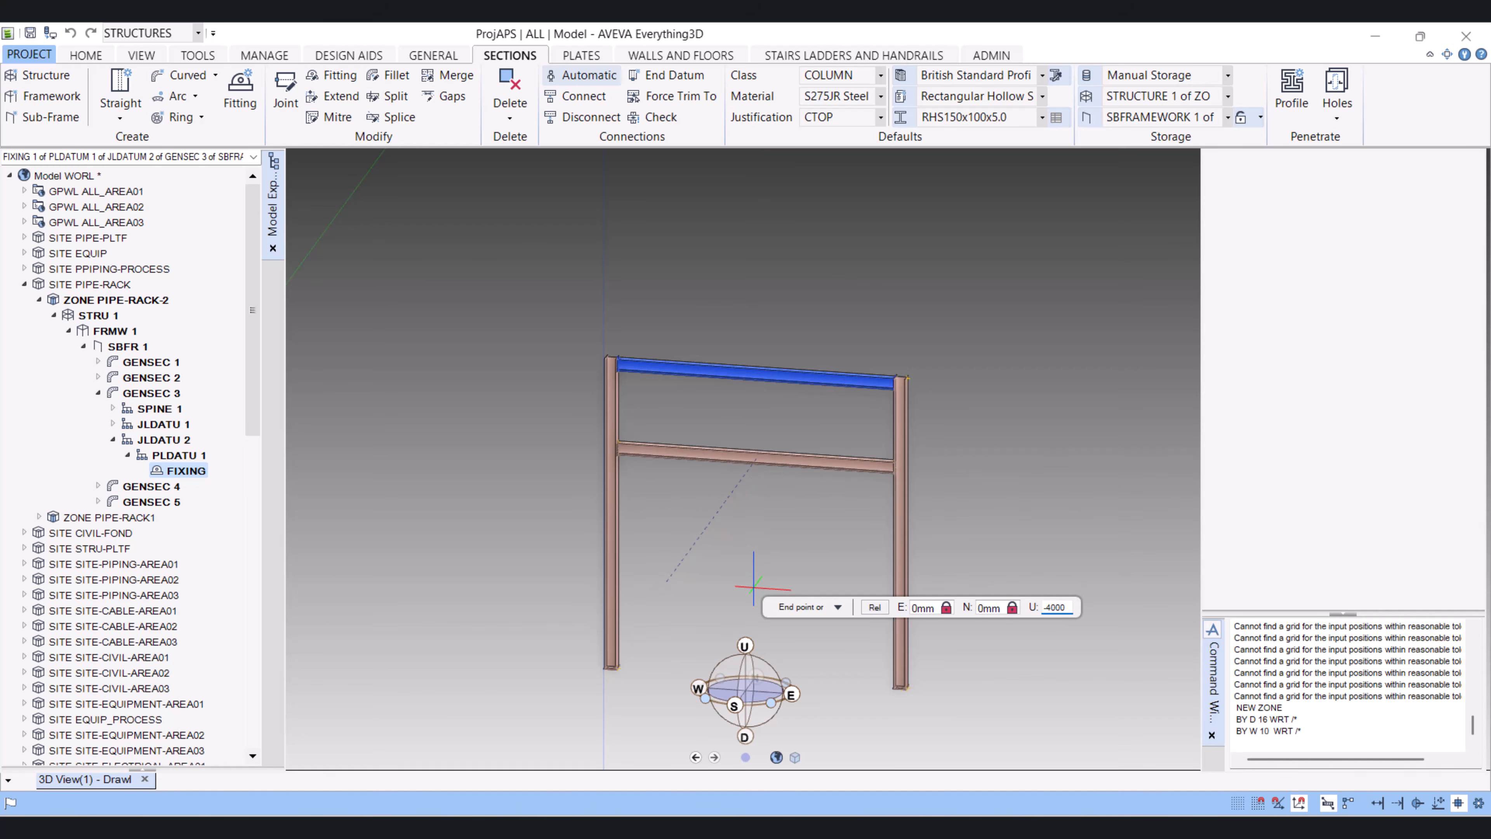
key(Return)
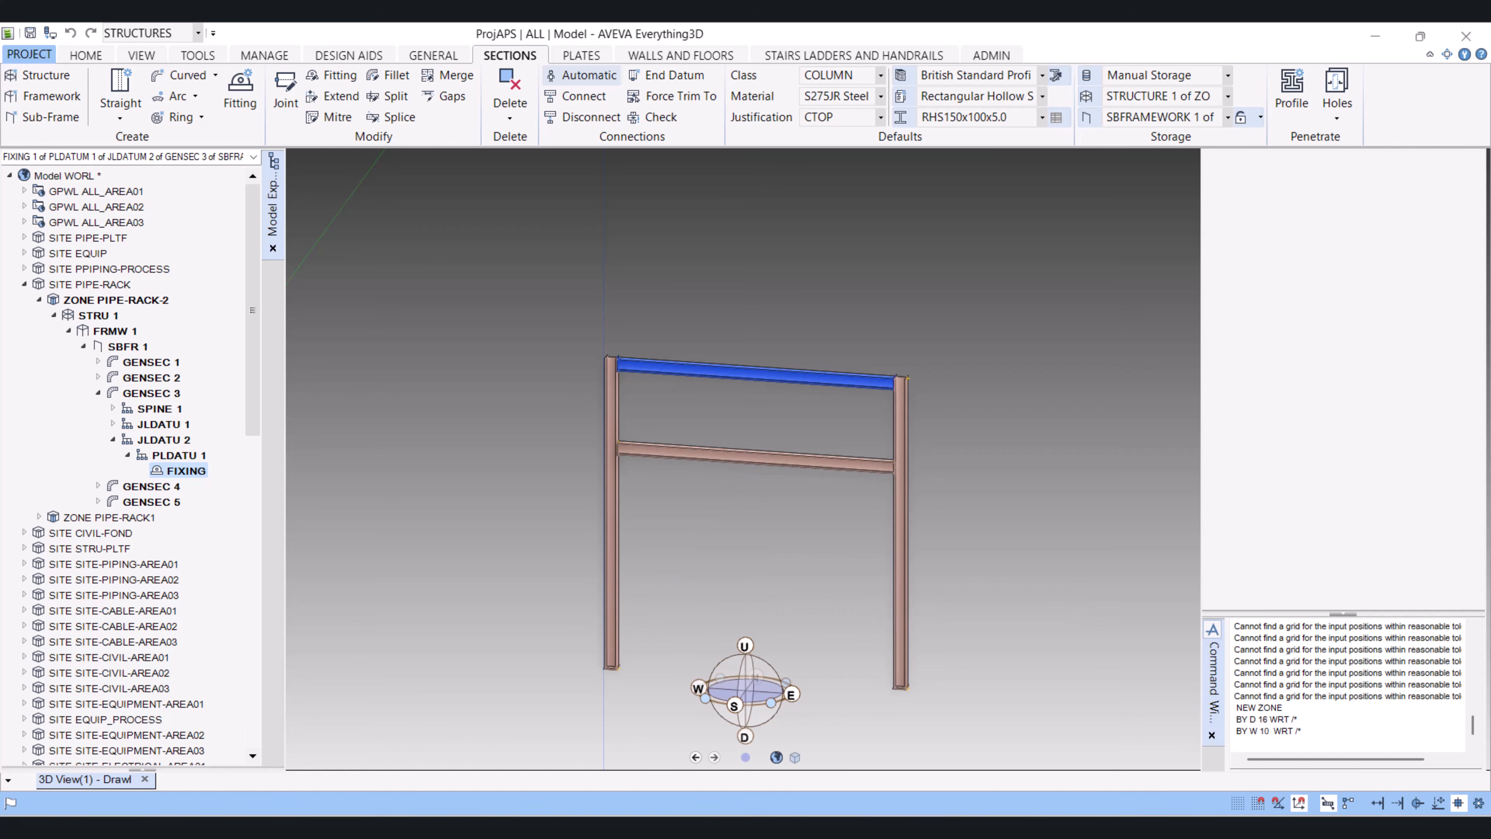
Examine the new vertical hollow section and how it meets the lower beam
scroll(822, 588, up, 5)
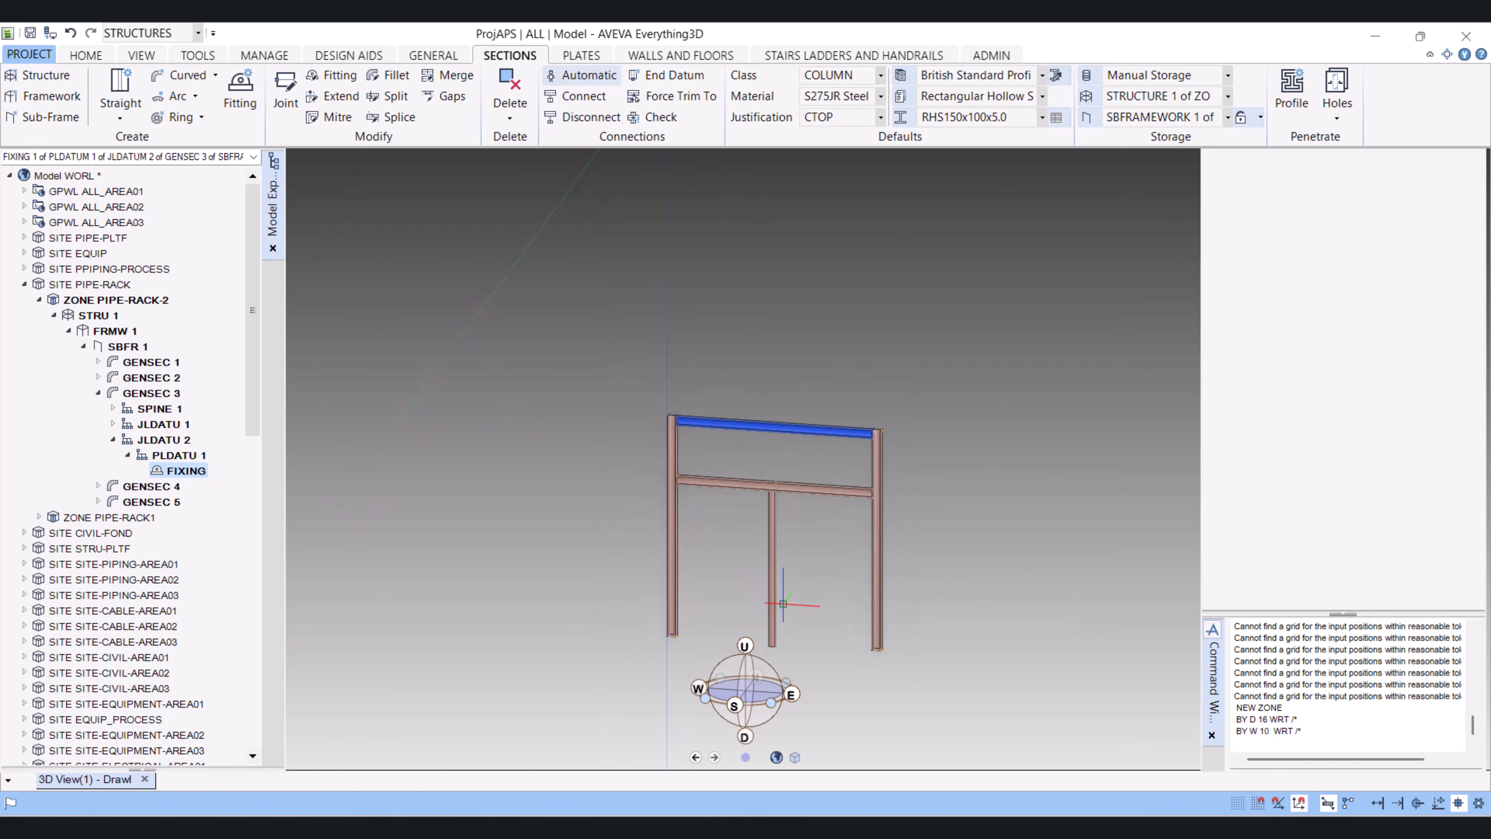
scroll(865, 457, down, 5)
middle_drag(862, 470, 1011, 494)
scroll(858, 459, up, 4)
scroll(809, 443, up, 3)
middle_drag(811, 420, 646, 408)
middle_drag(377, 293, 642, 430)
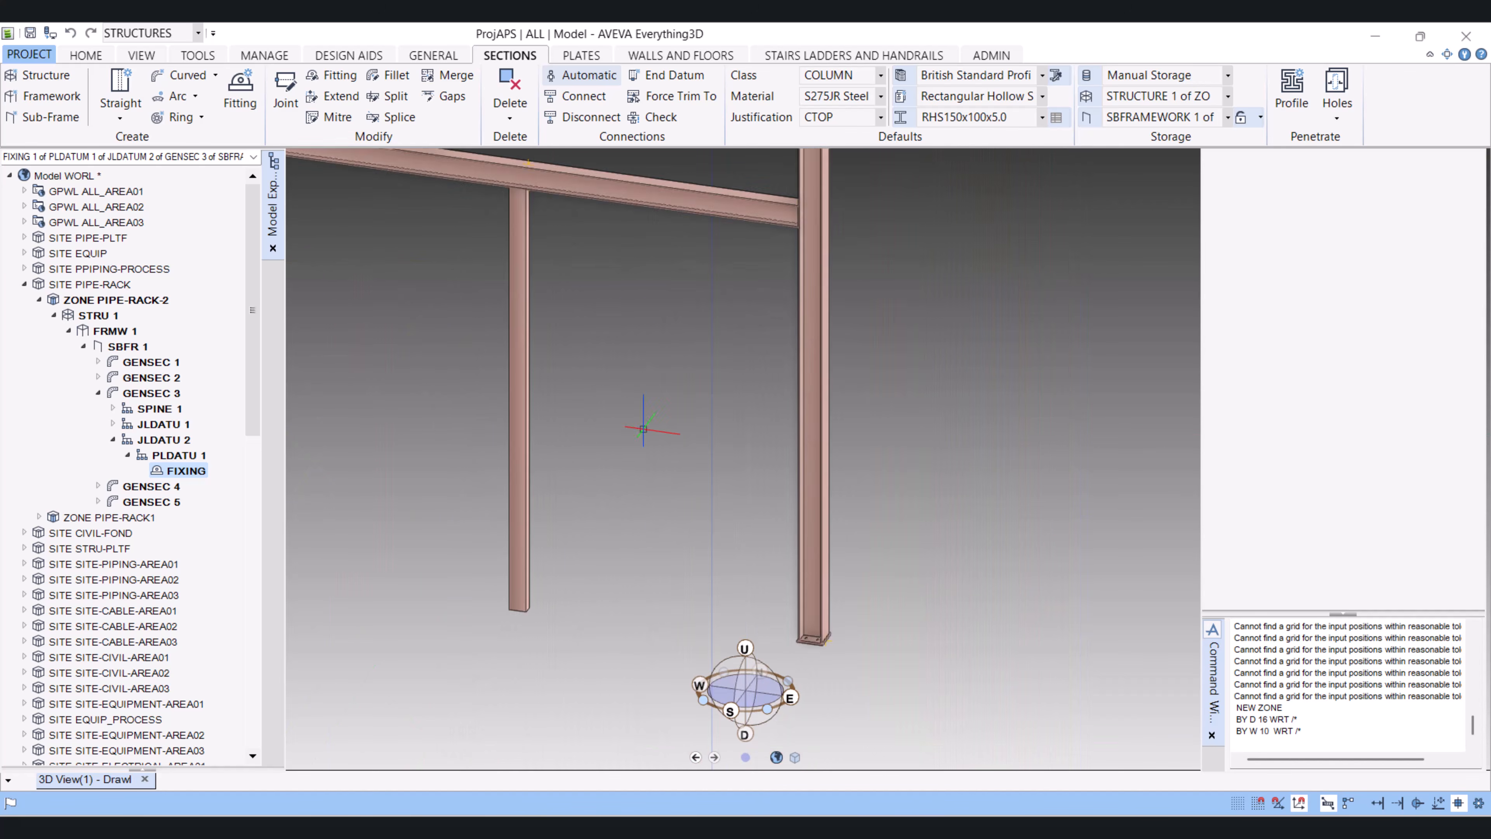
scroll(806, 445, down, 3)
scroll(907, 577, down, 3)
middle_drag(746, 502, 761, 503)
scroll(814, 487, up, 6)
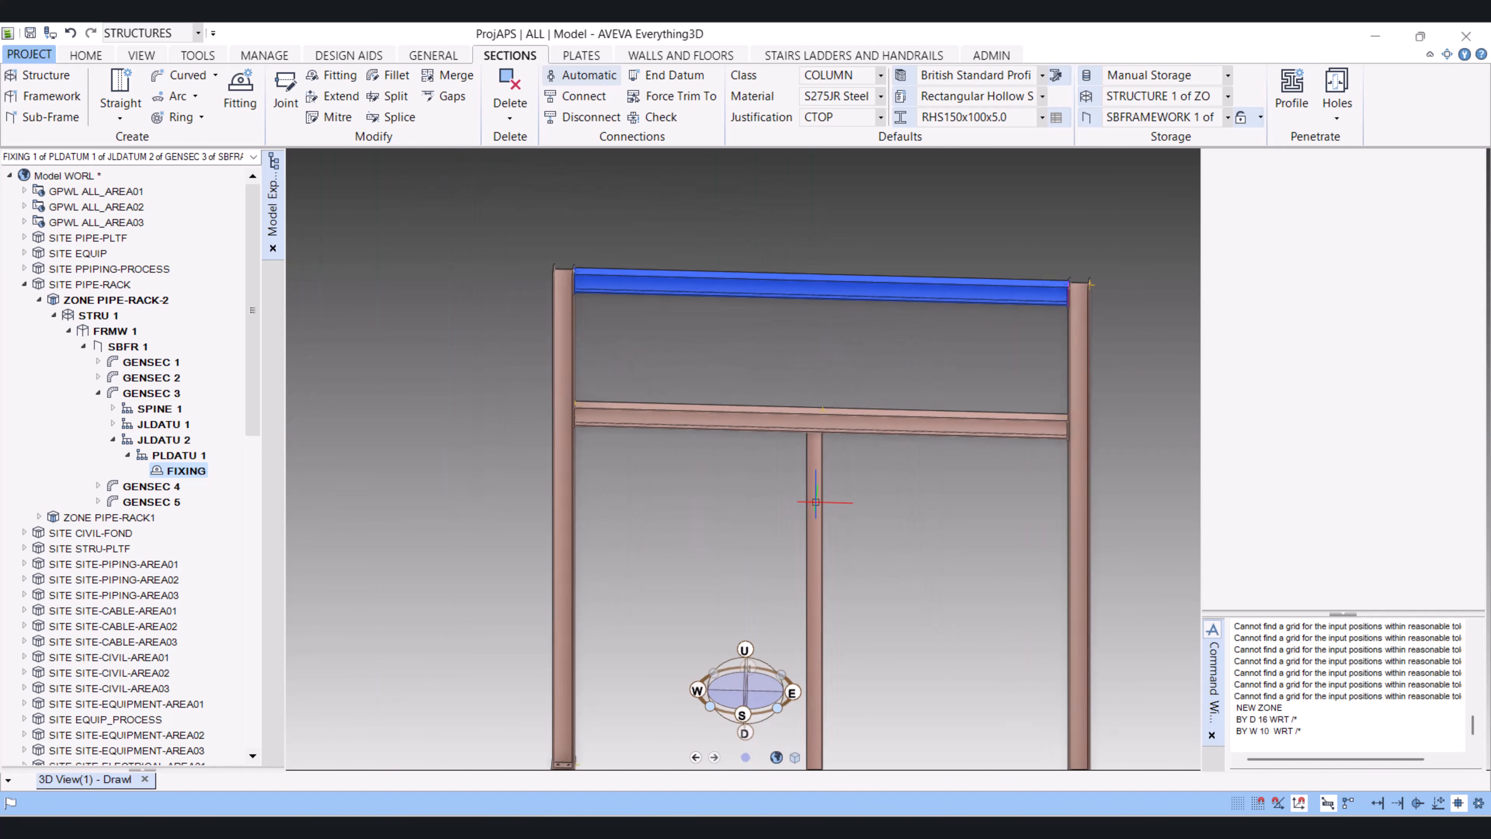
Select the new vertical hollow section beneath the lower beam and open the advanced rotation settings for it
click(814, 488)
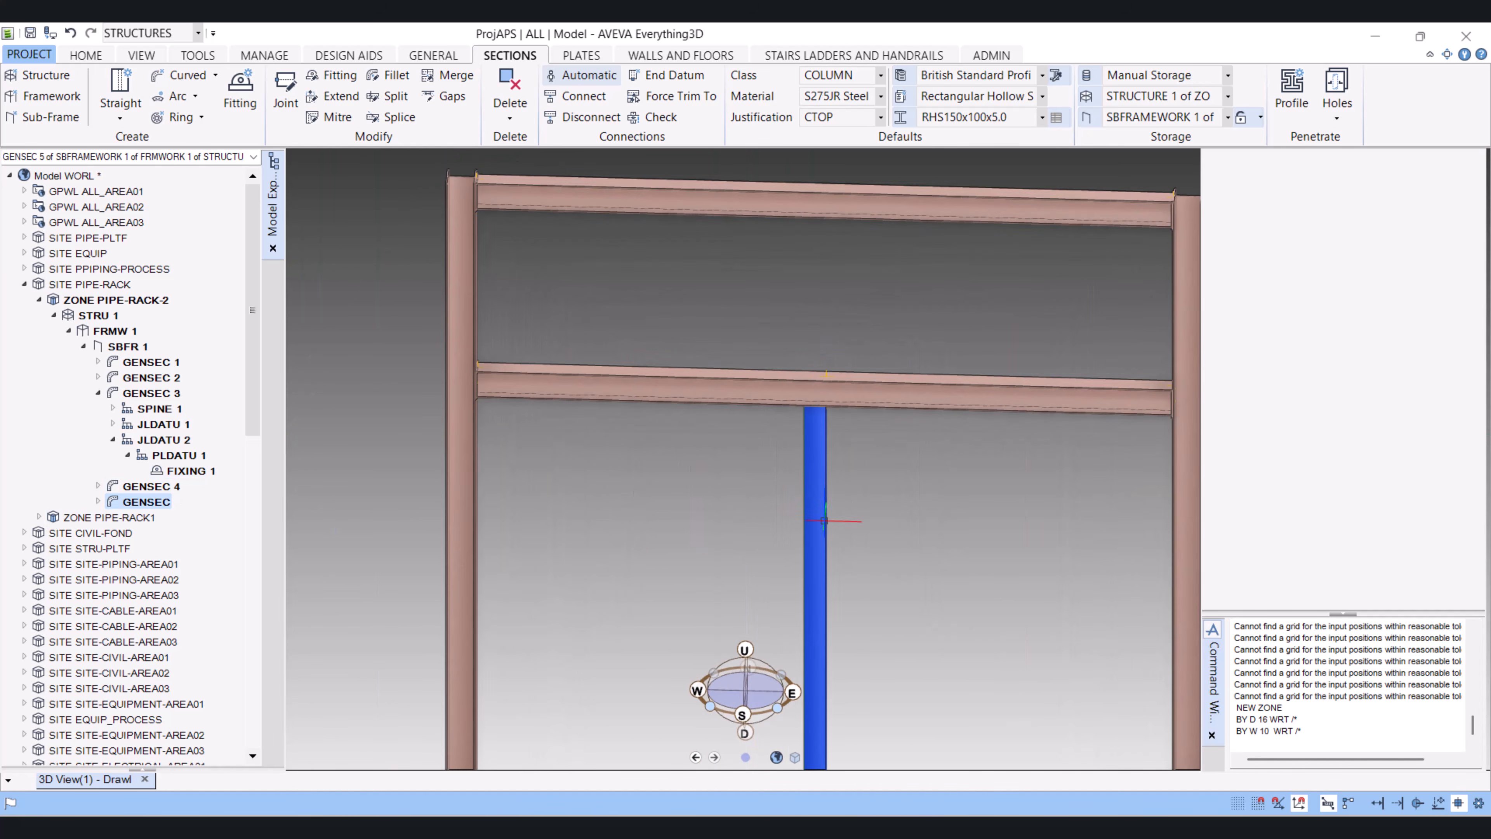
scroll(824, 521, down, 5)
middle_drag(825, 520, 814, 472)
scroll(776, 440, up, 4)
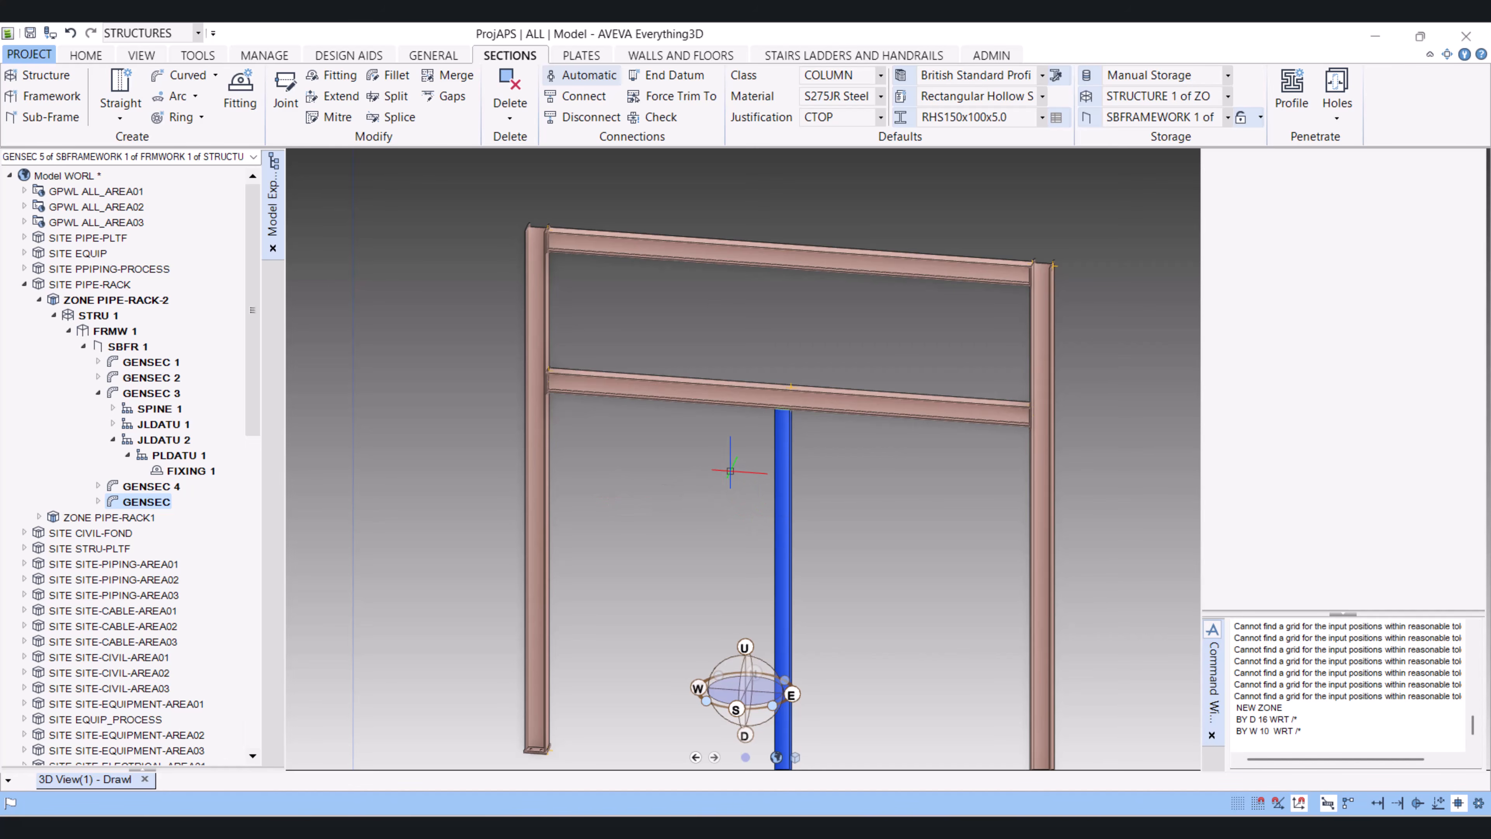
mouse_move(815, 464)
middle_down()
mouse_move(863, 459)
mouse_move(730, 465)
mouse_move(788, 463)
middle_up()
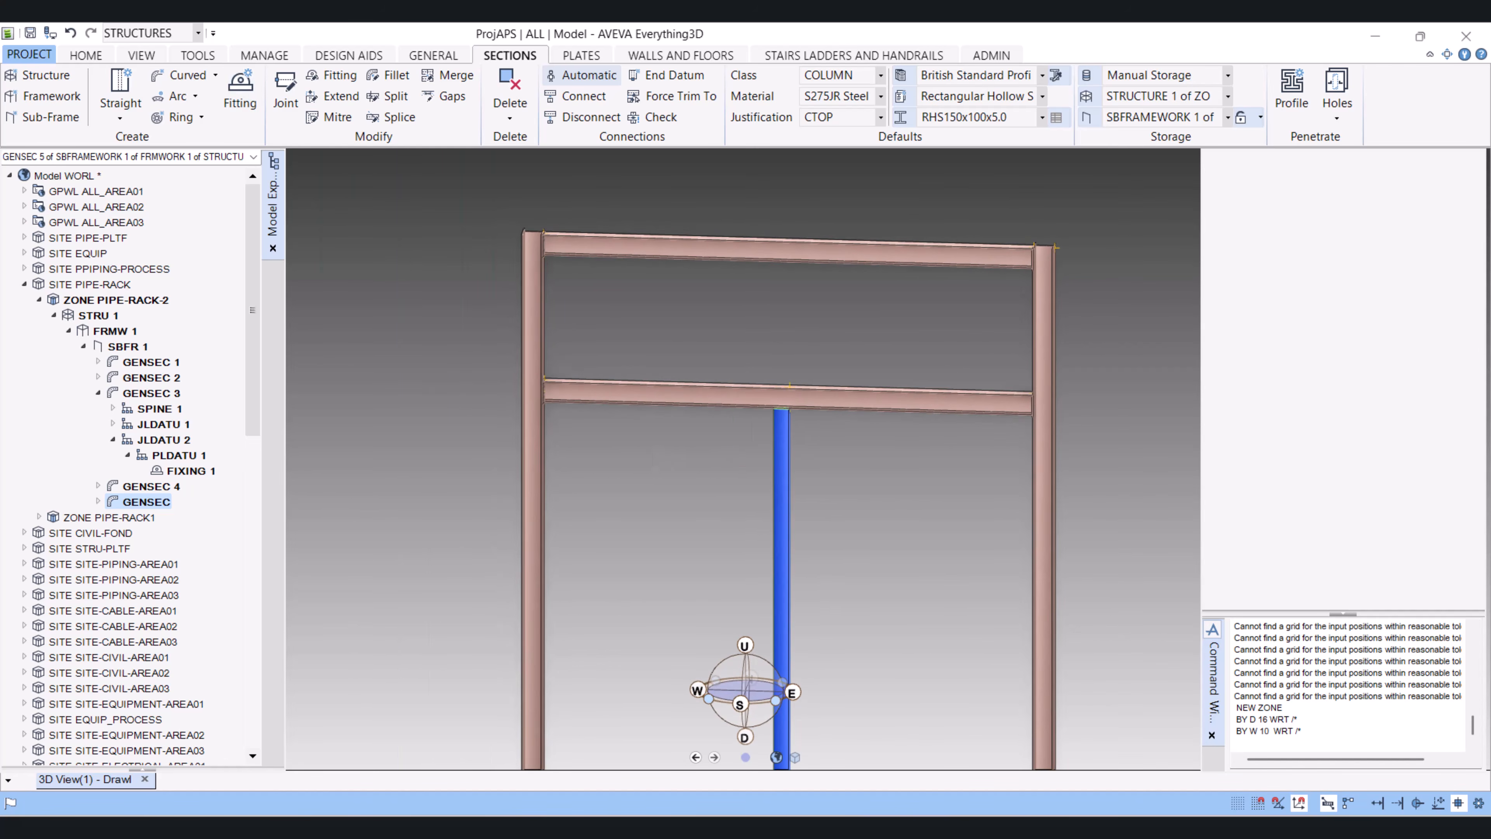
click(86, 55)
click(325, 115)
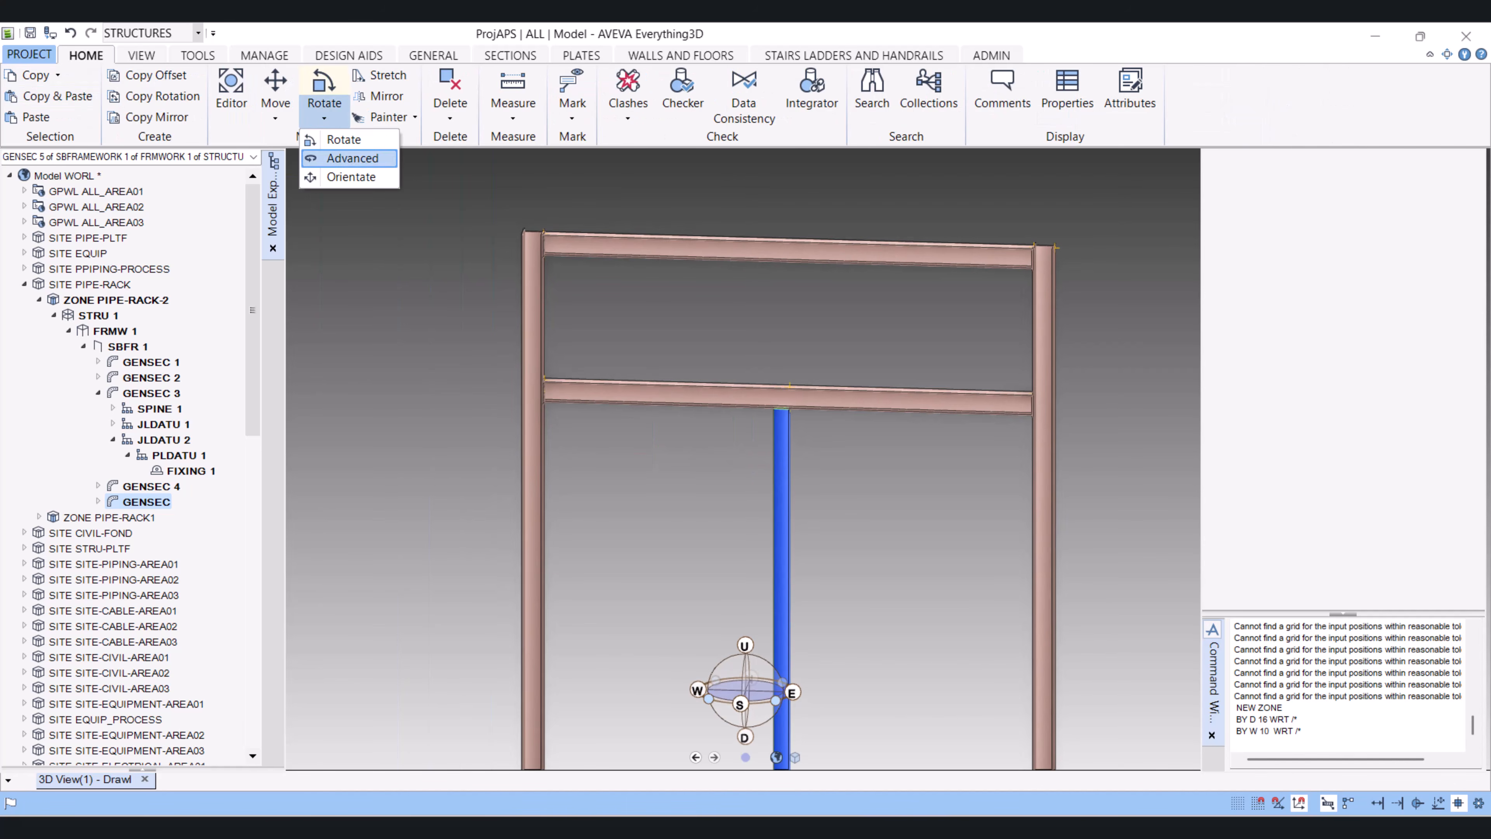
click(352, 158)
Rotate the vertical hollow section by 45° about direction S so that it slopes towards the east column
scroll(822, 546, down, 3)
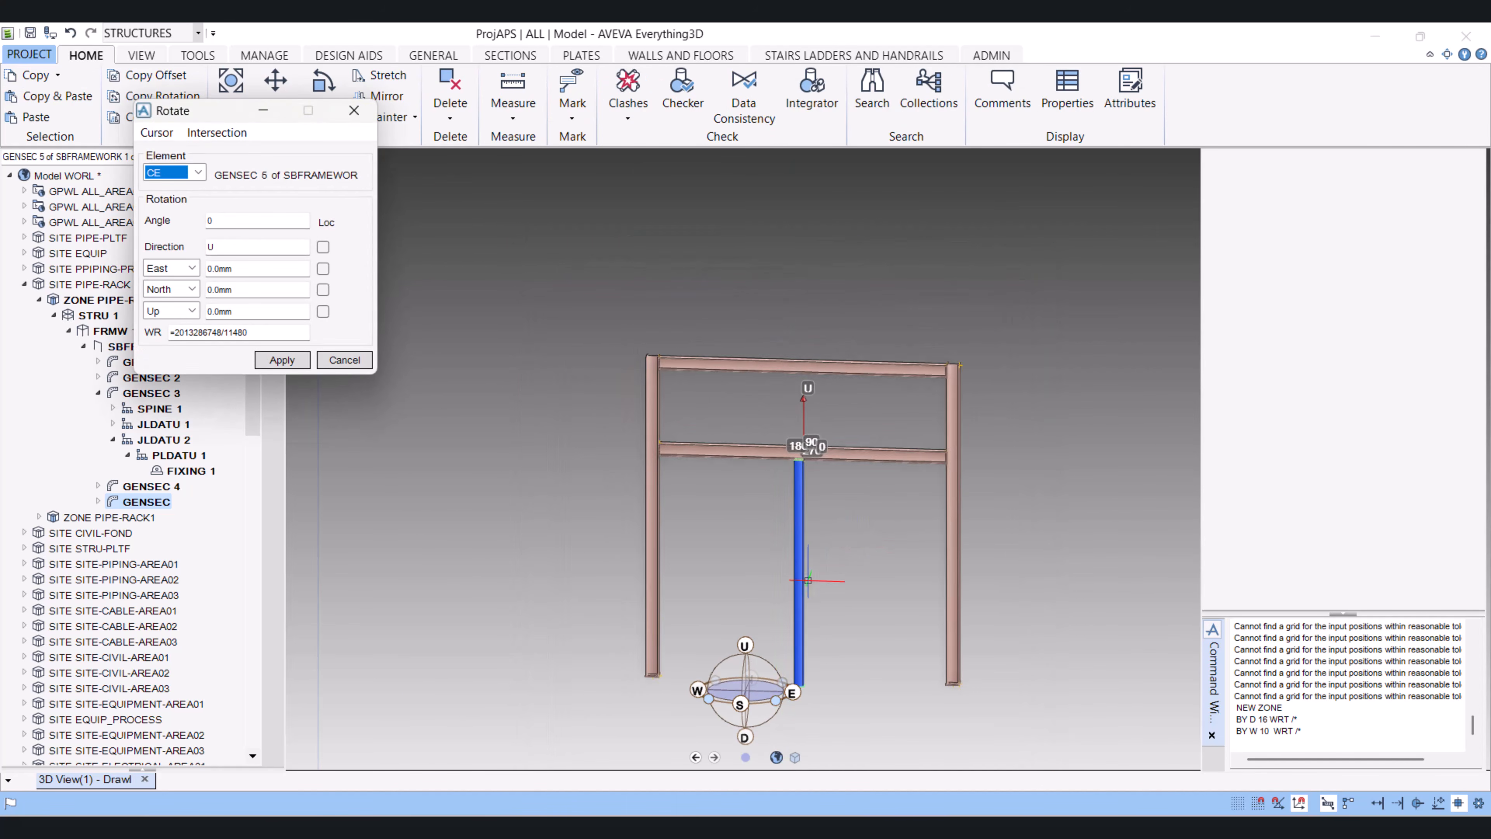
middle_drag(740, 543, 732, 543)
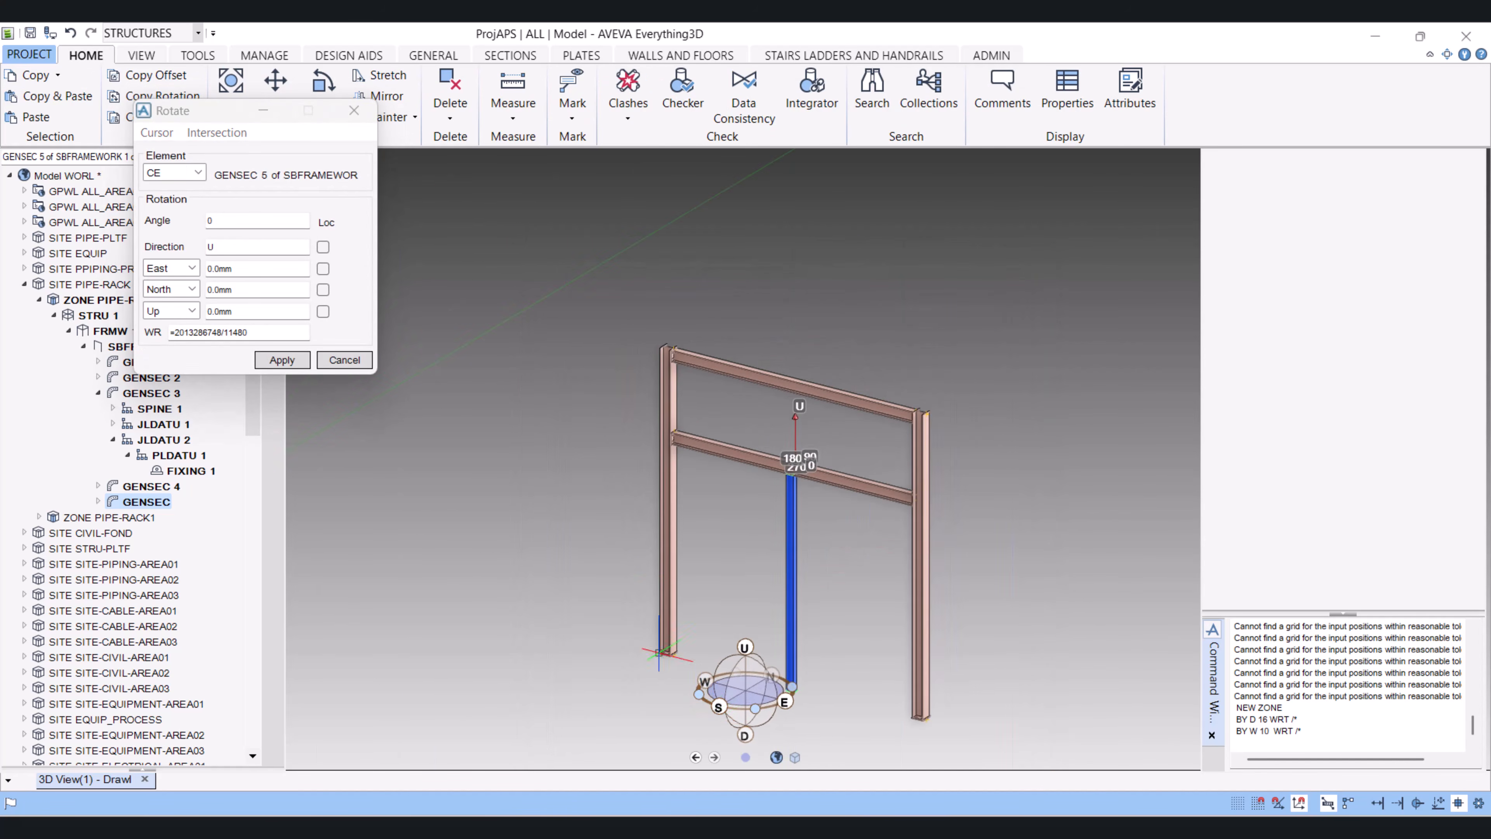
click(214, 247)
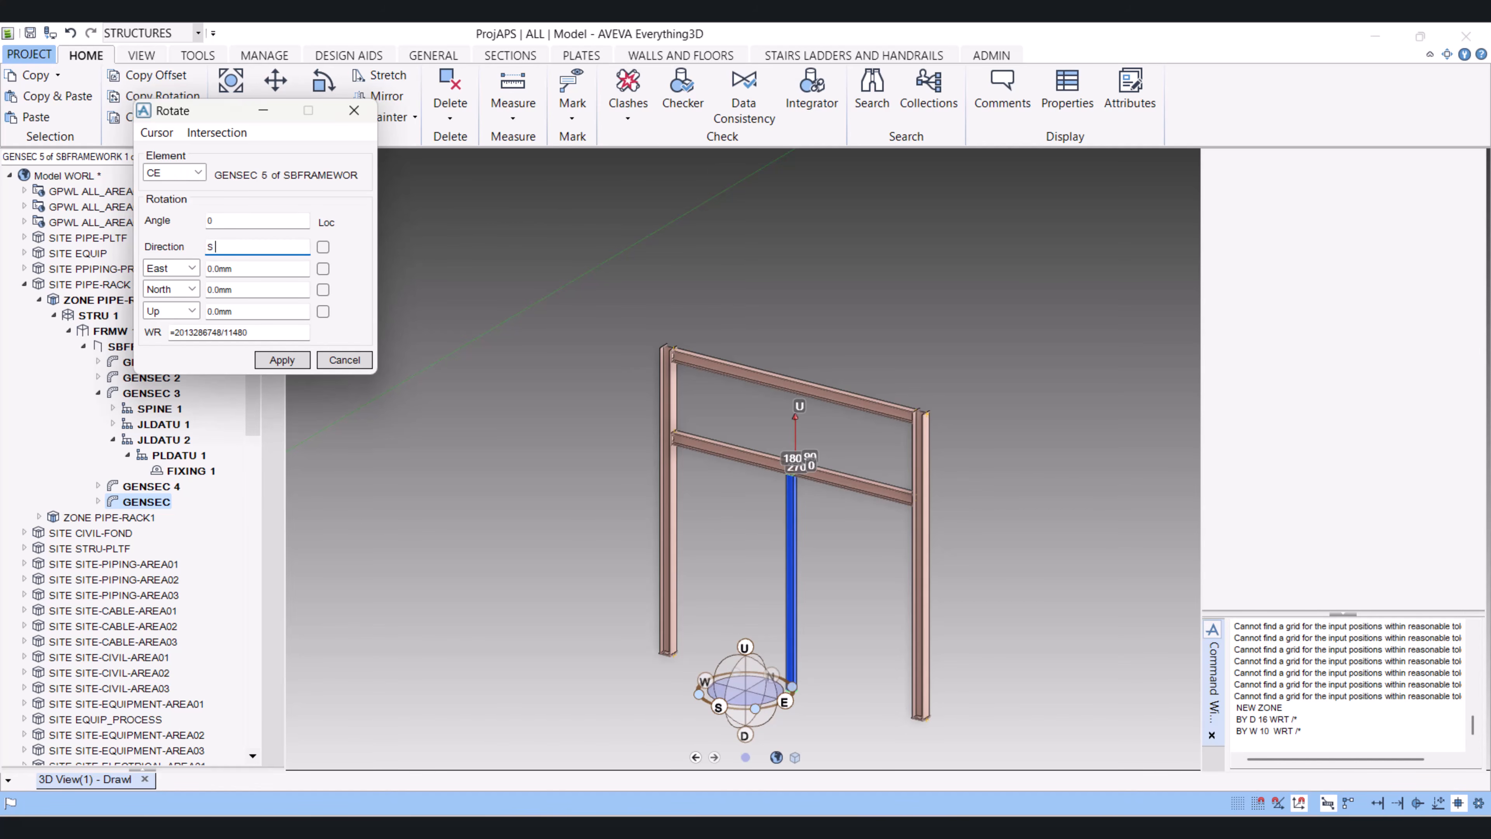
double_click(209, 221)
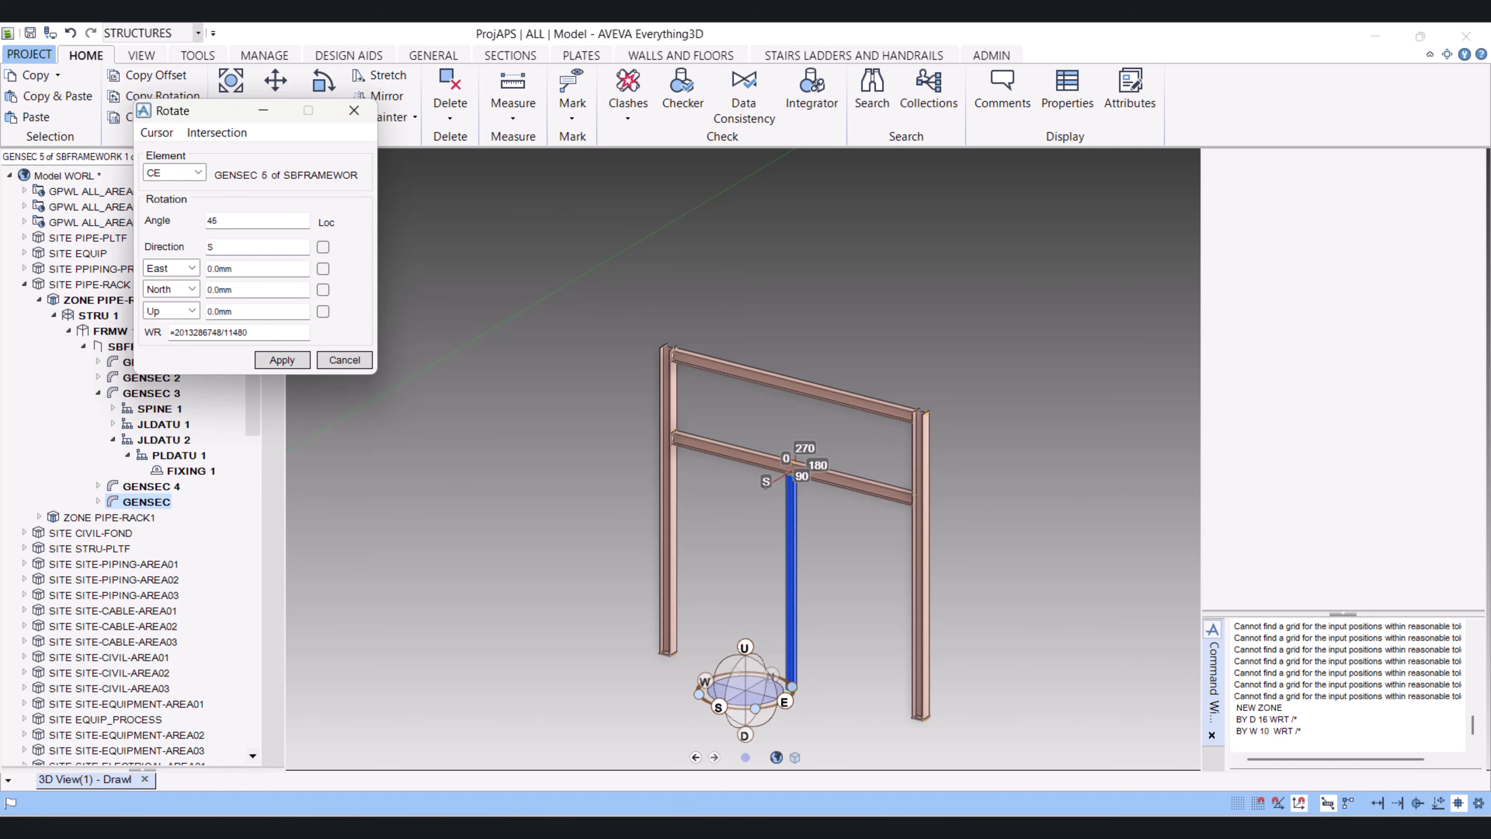
click(282, 360)
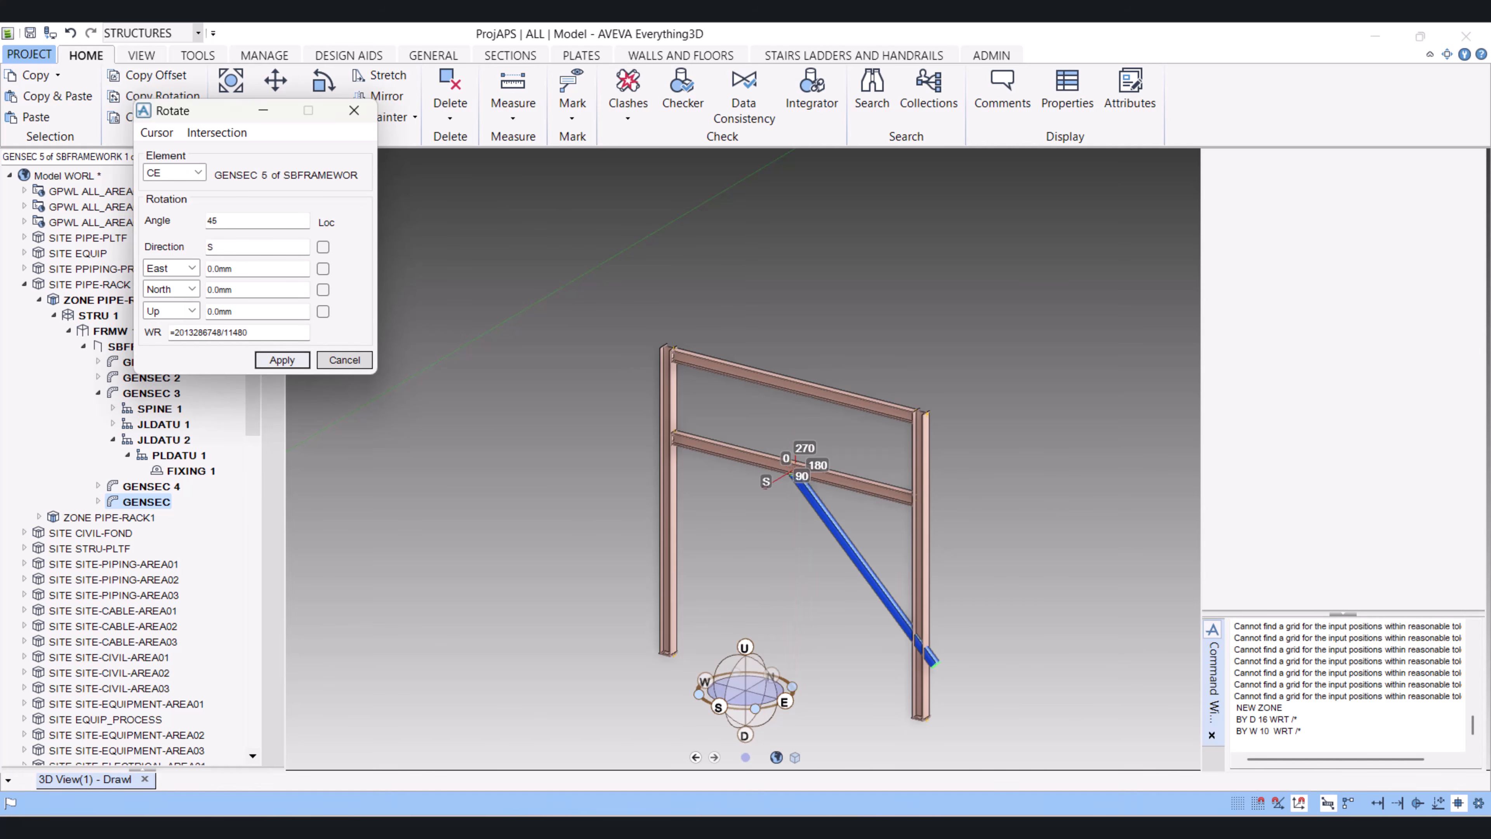
middle_drag(978, 653, 911, 541)
scroll(978, 540, down, 3)
middle_drag(908, 602, 908, 584)
scroll(946, 622, up, 2)
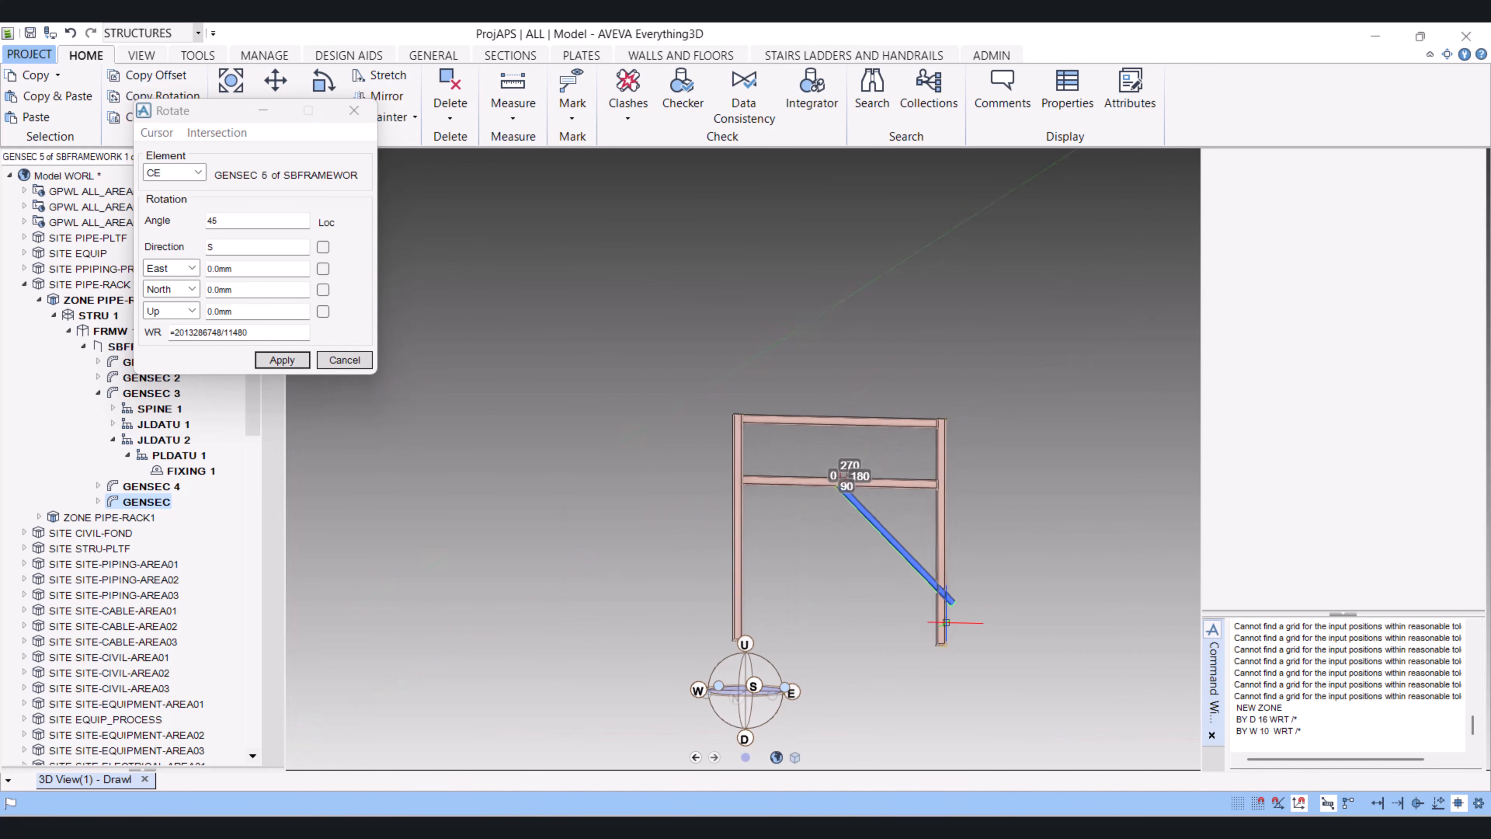
Close the rotation settings and examine the sloping brace where it meets the lower beam and crosses the east column
scroll(946, 622, up, 4)
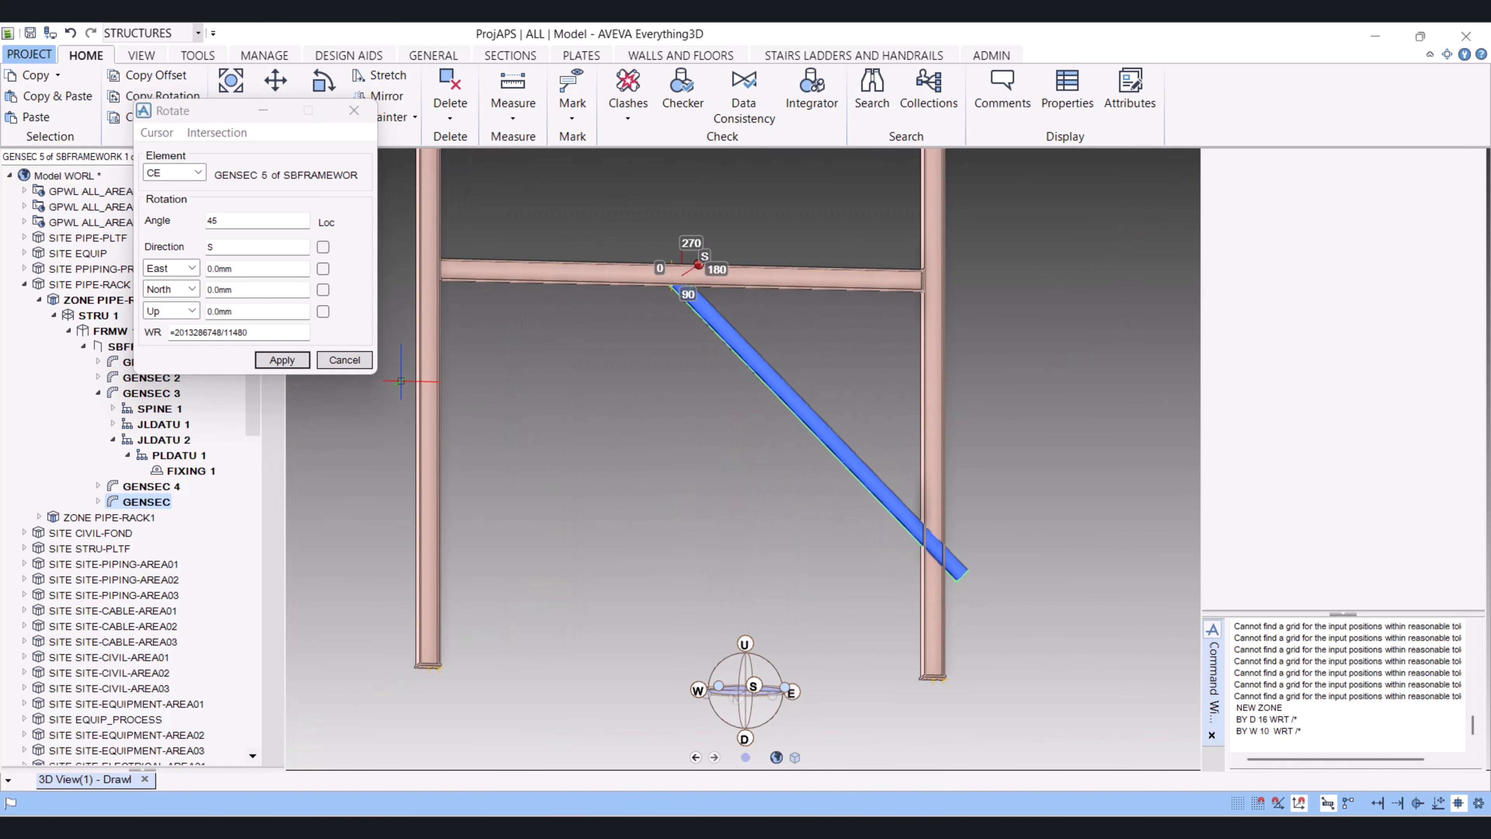
click(344, 359)
scroll(952, 569, up, 3)
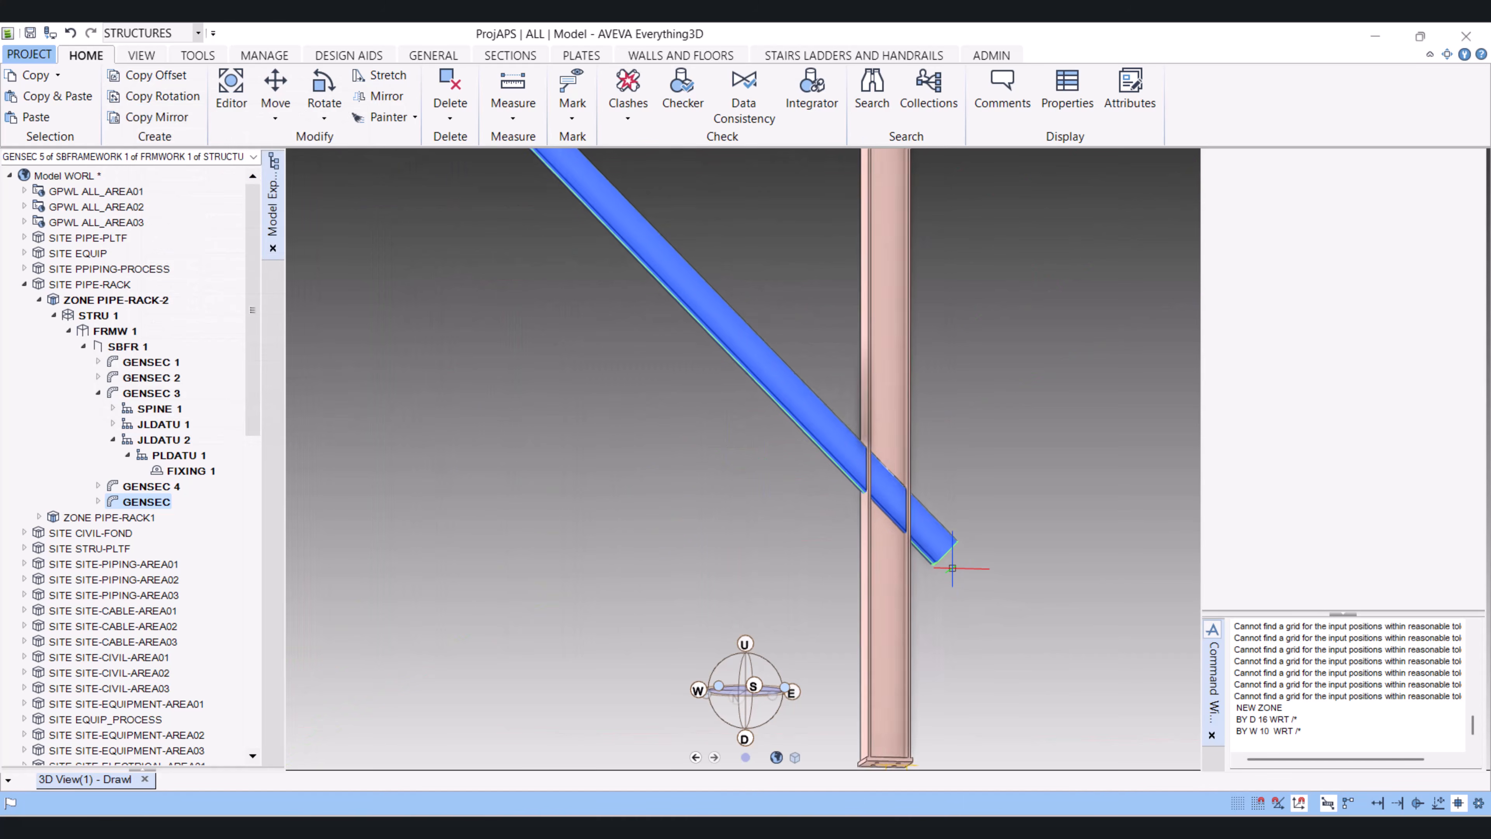
scroll(962, 566, down, 5)
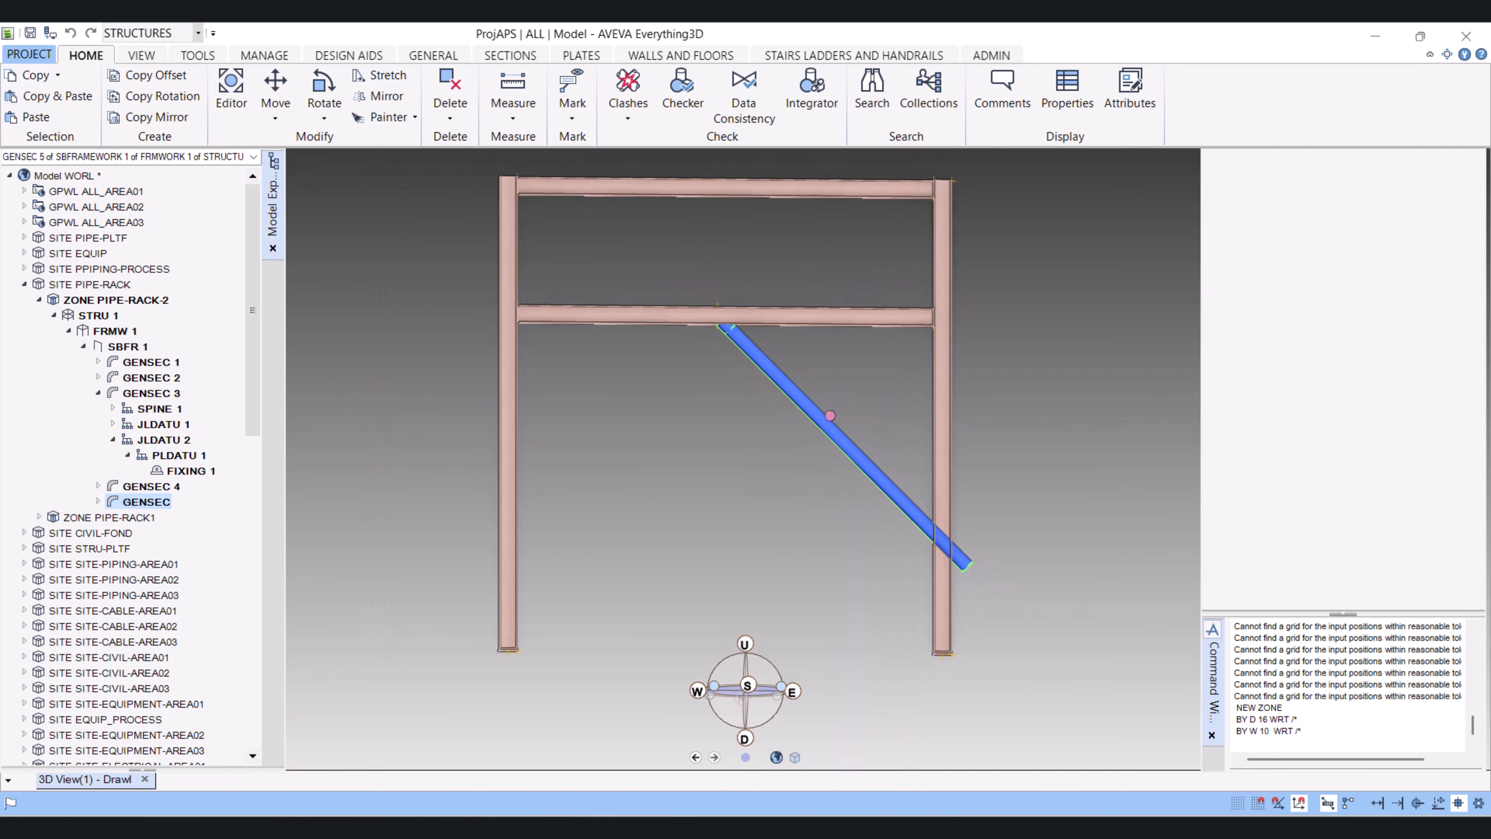
scroll(733, 323, up, 2)
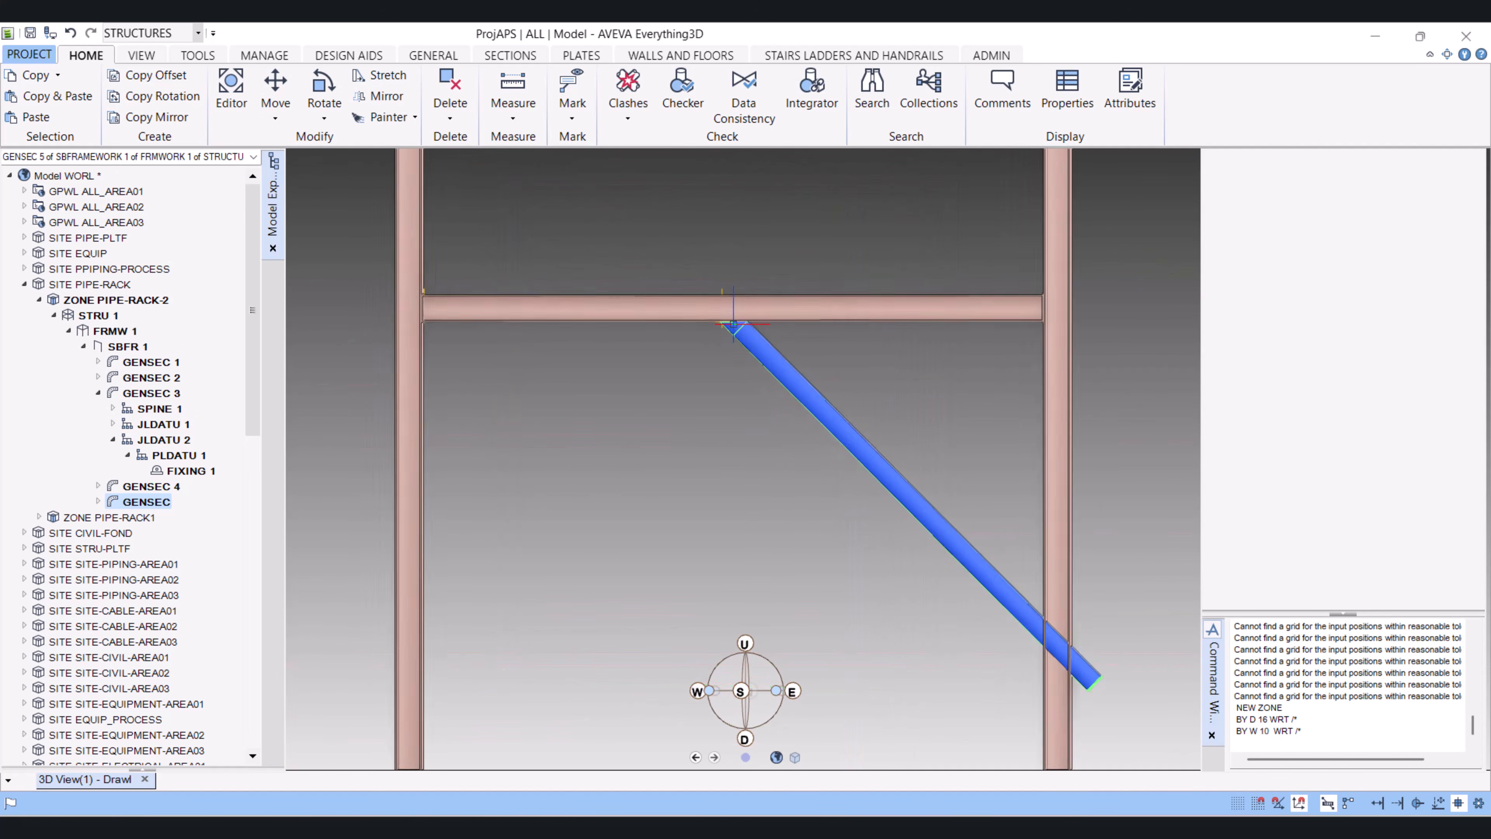
scroll(733, 323, up, 3)
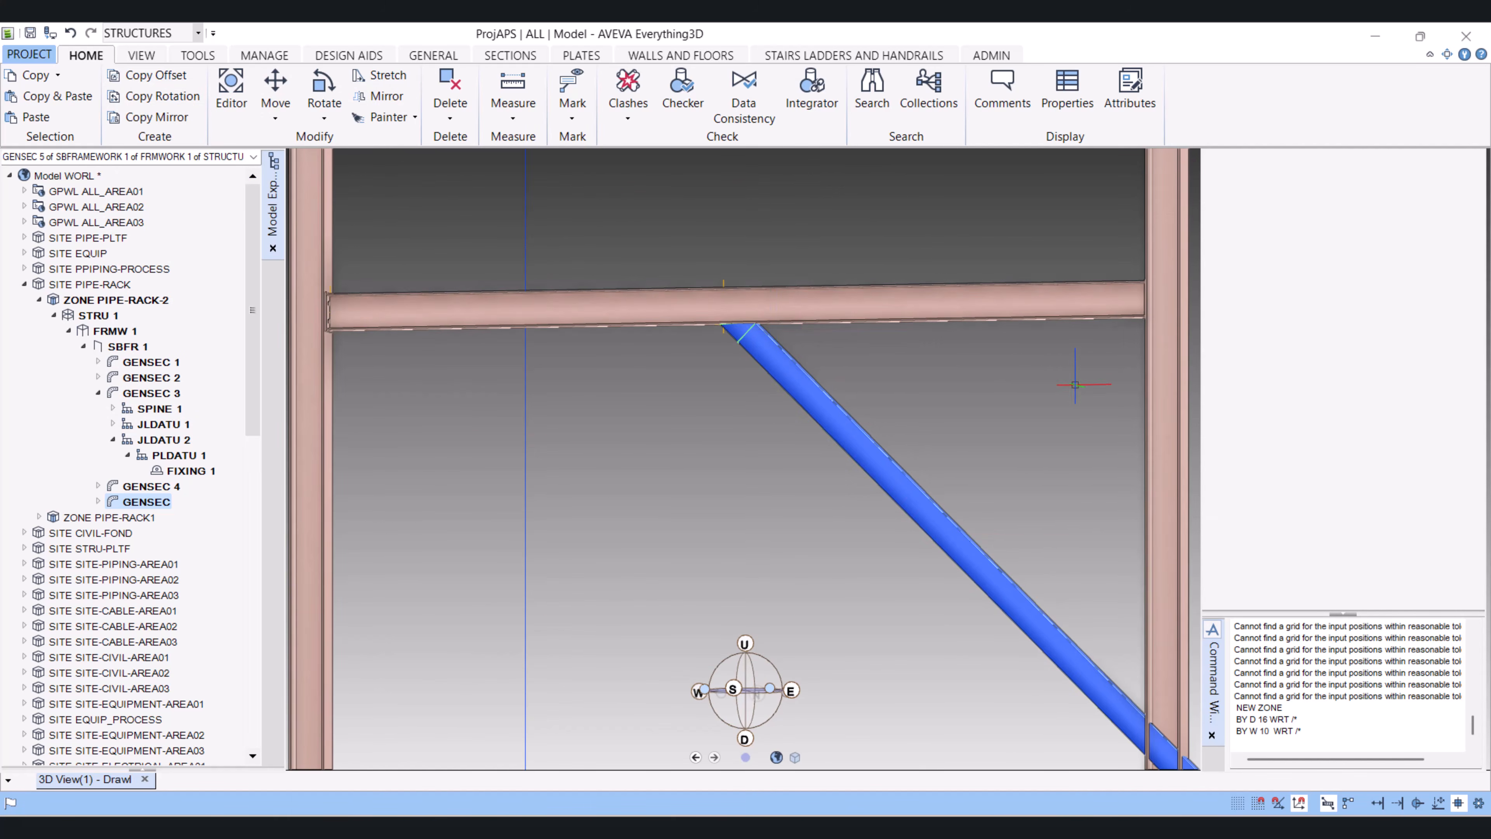
scroll(1139, 319, up, 2)
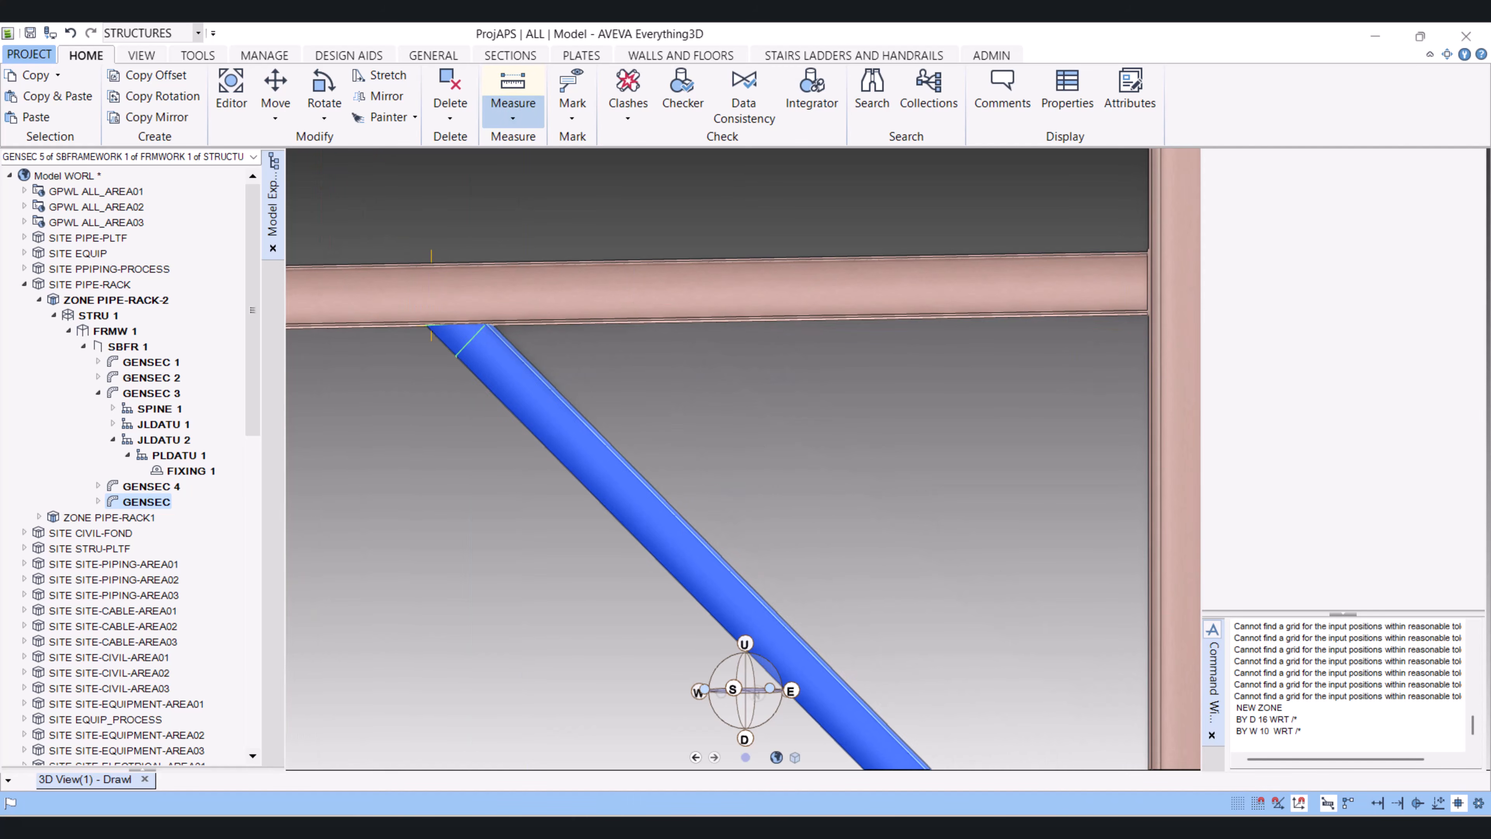
Measure the distance from the inner side of the east column to the upper end of the sloping brace
click(512, 116)
click(523, 134)
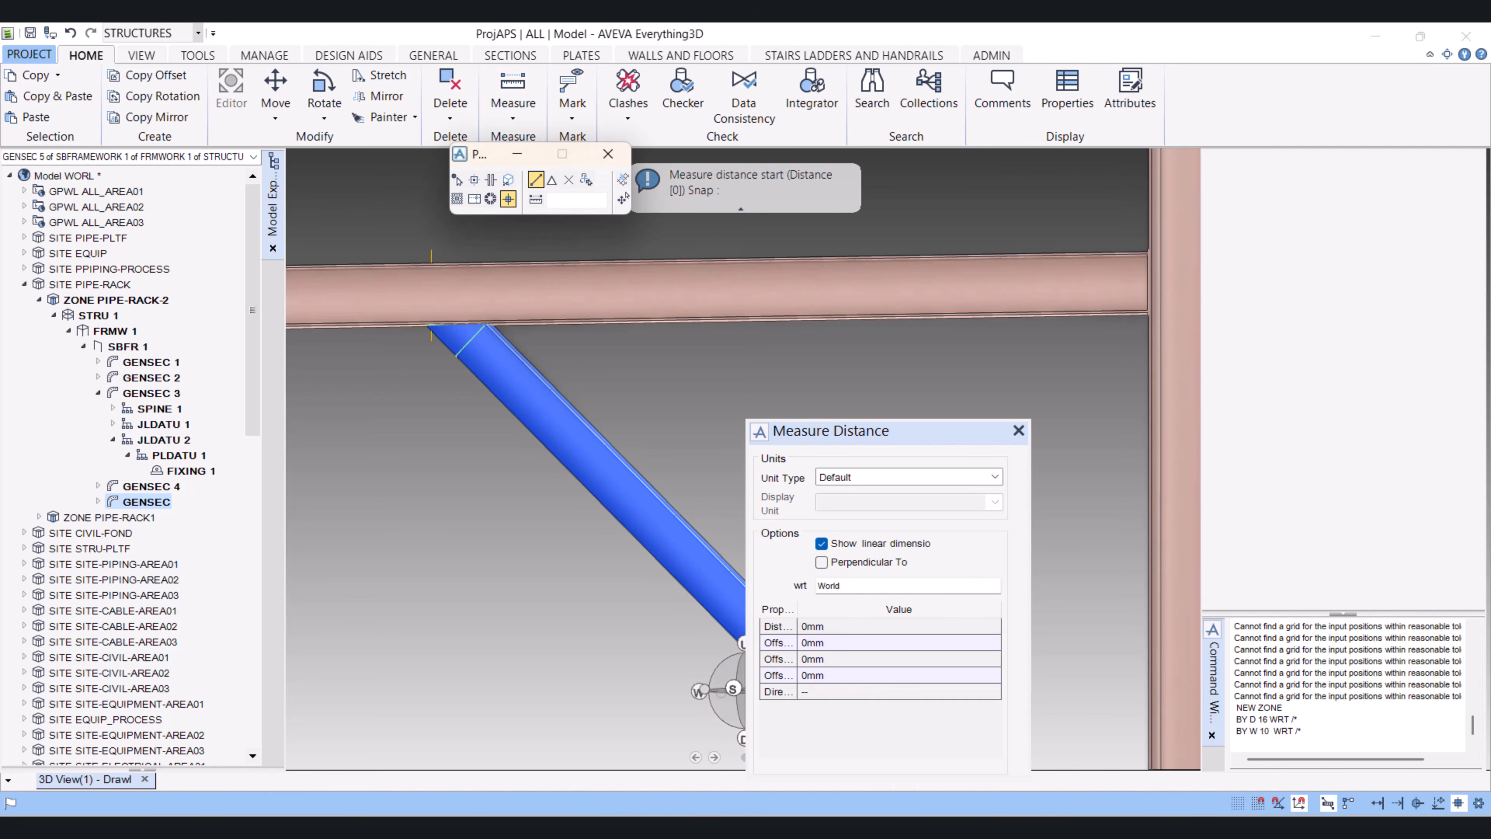
click(508, 180)
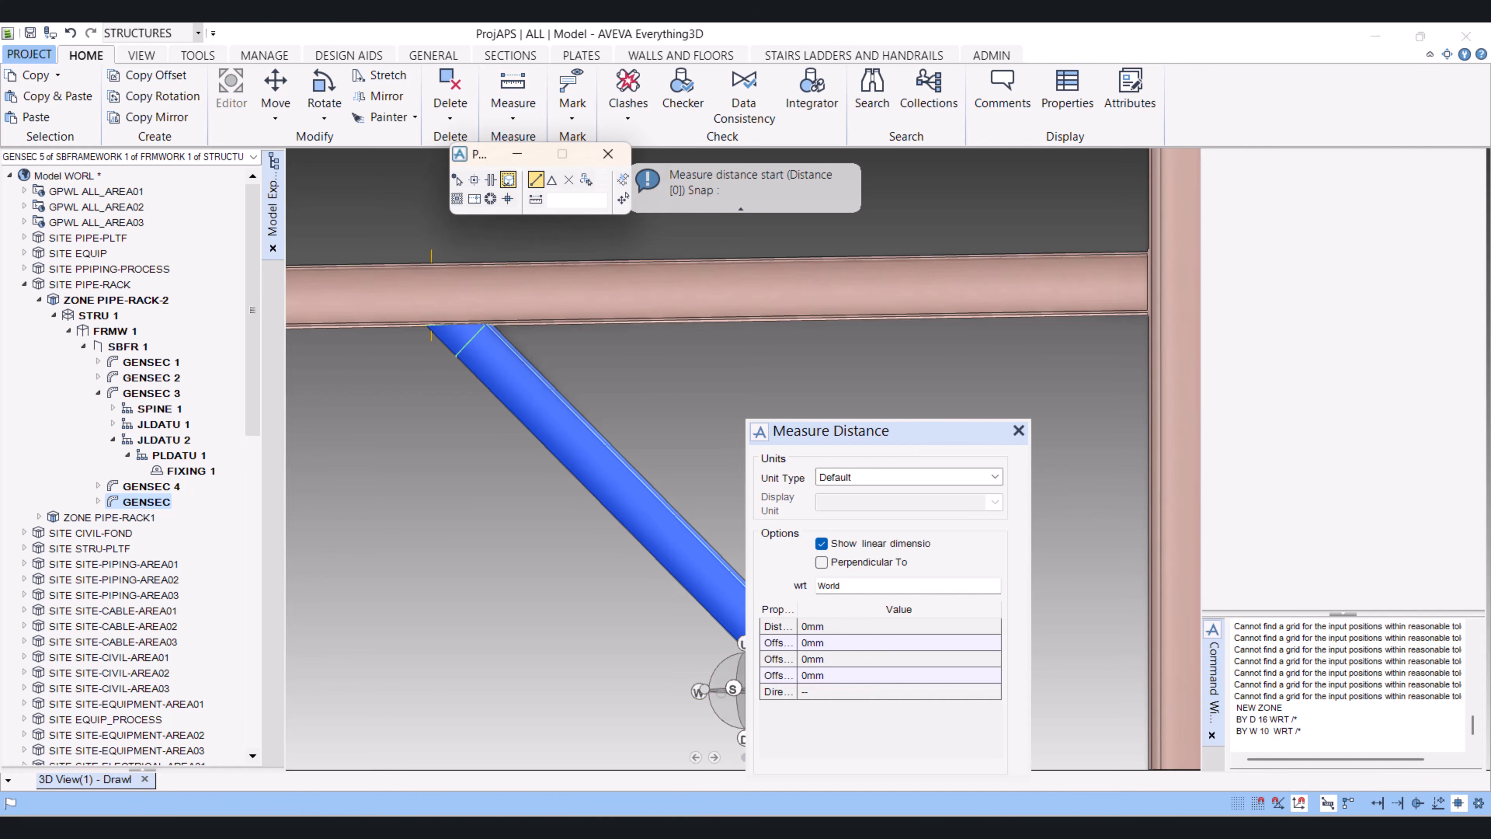
mouse_move(1139, 443)
middle_down()
mouse_move(1153, 458)
mouse_move(1148, 436)
middle_up()
scroll(1148, 436, up, 2)
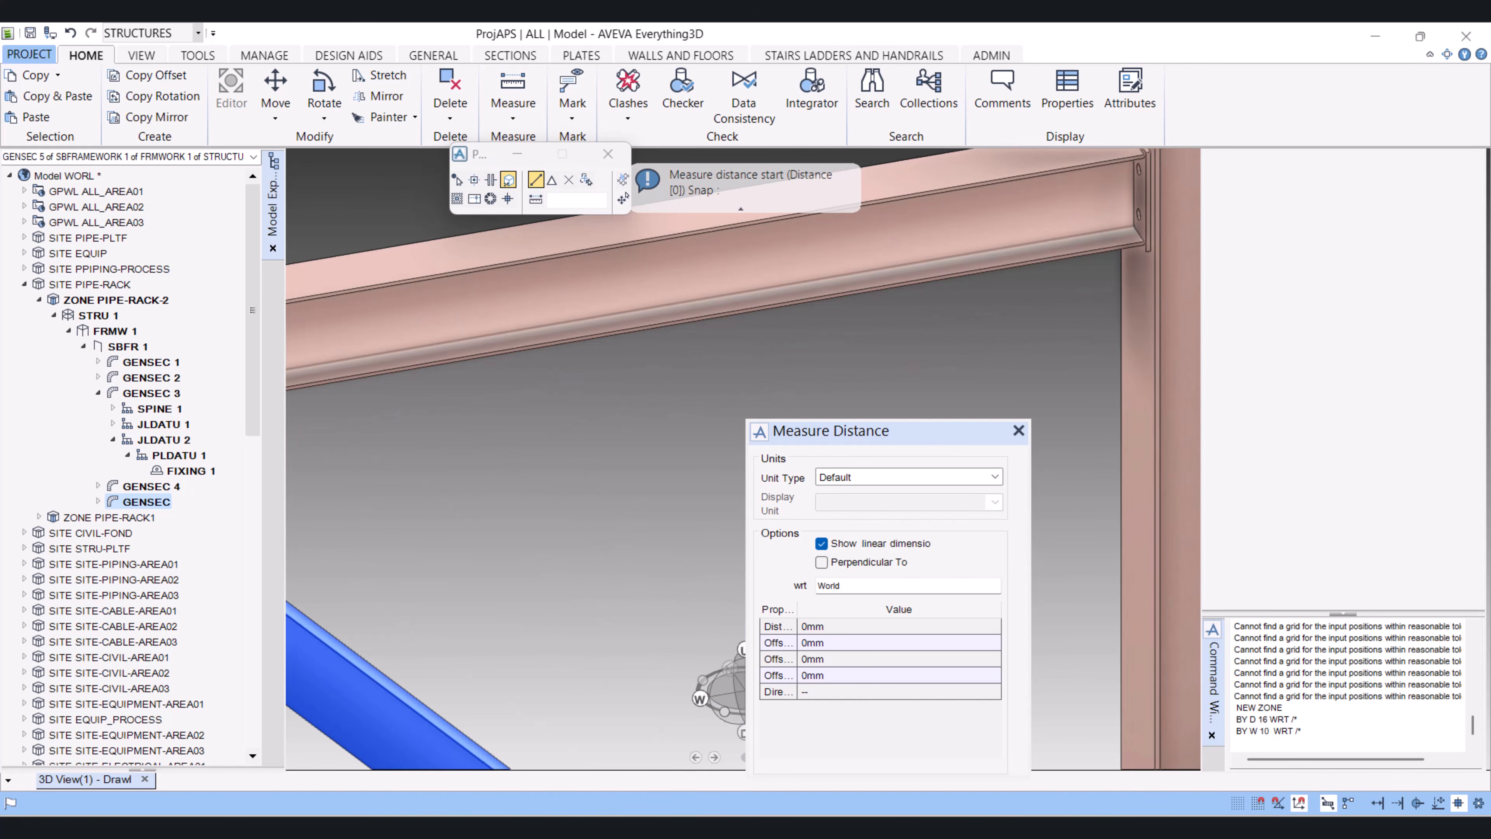
click(1139, 411)
scroll(1136, 411, down, 3)
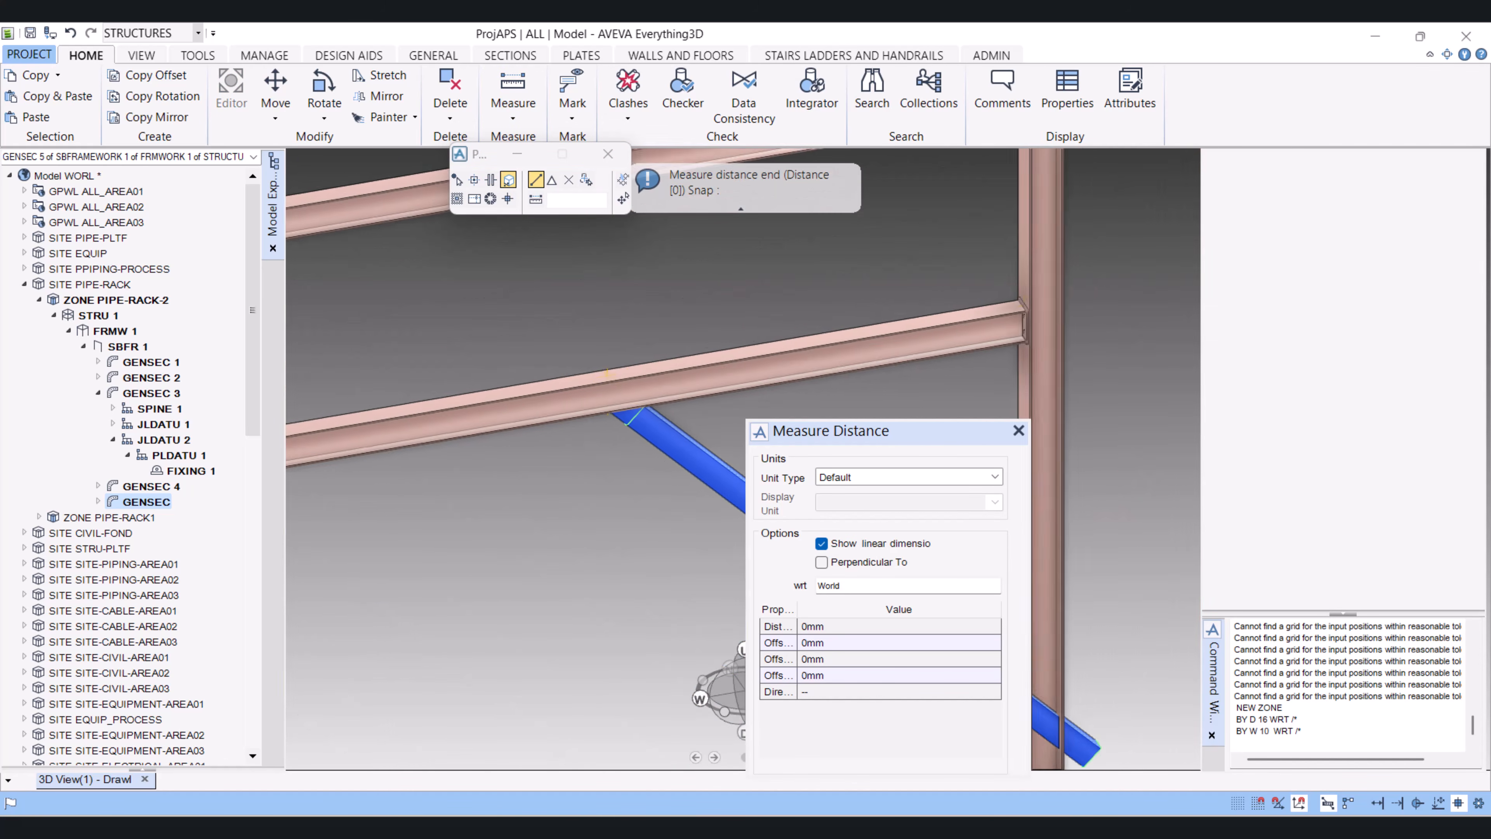
scroll(593, 421, up, 2)
scroll(621, 403, up, 2)
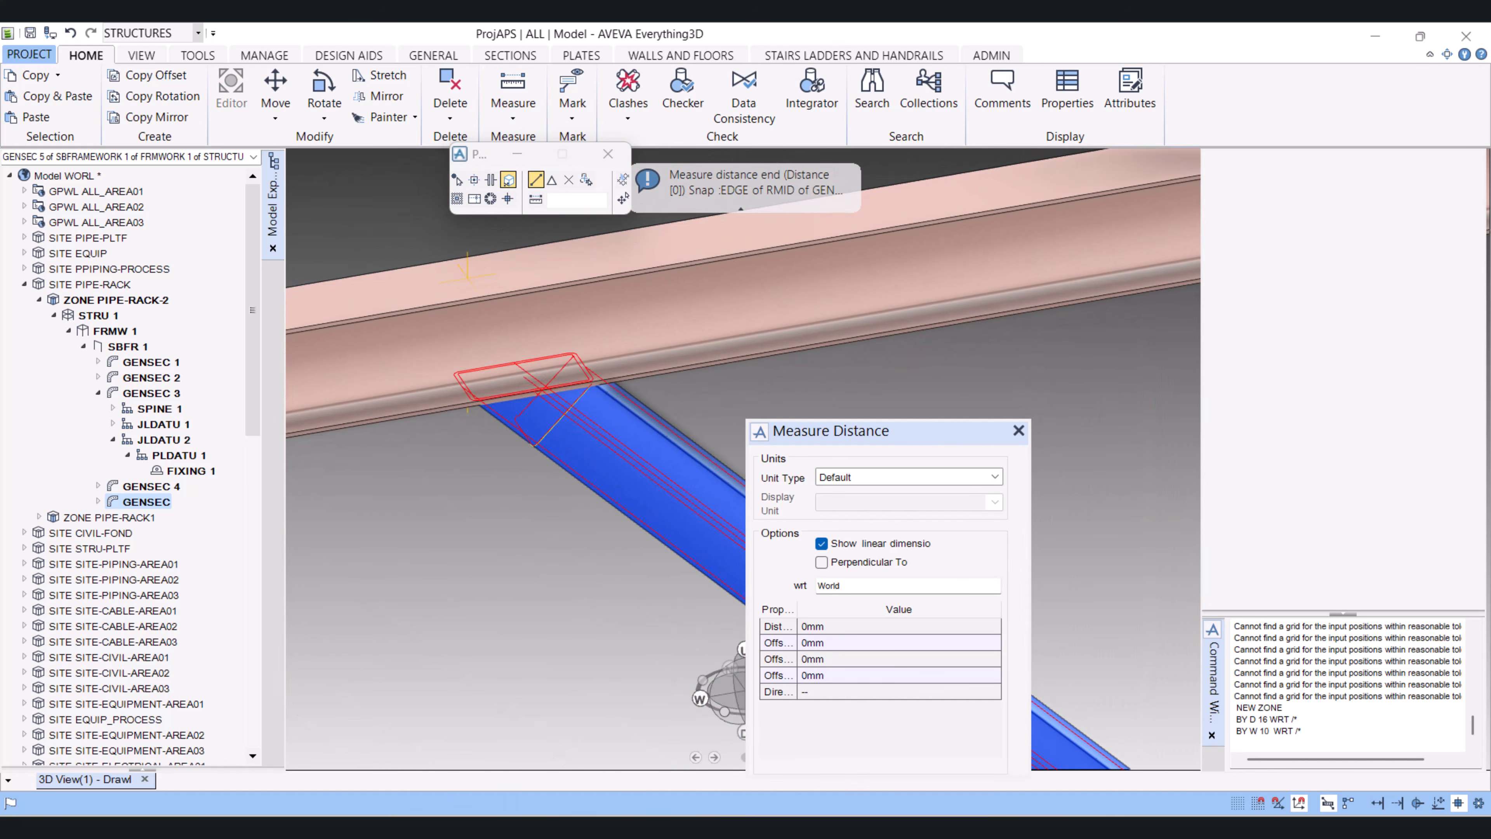
click(563, 416)
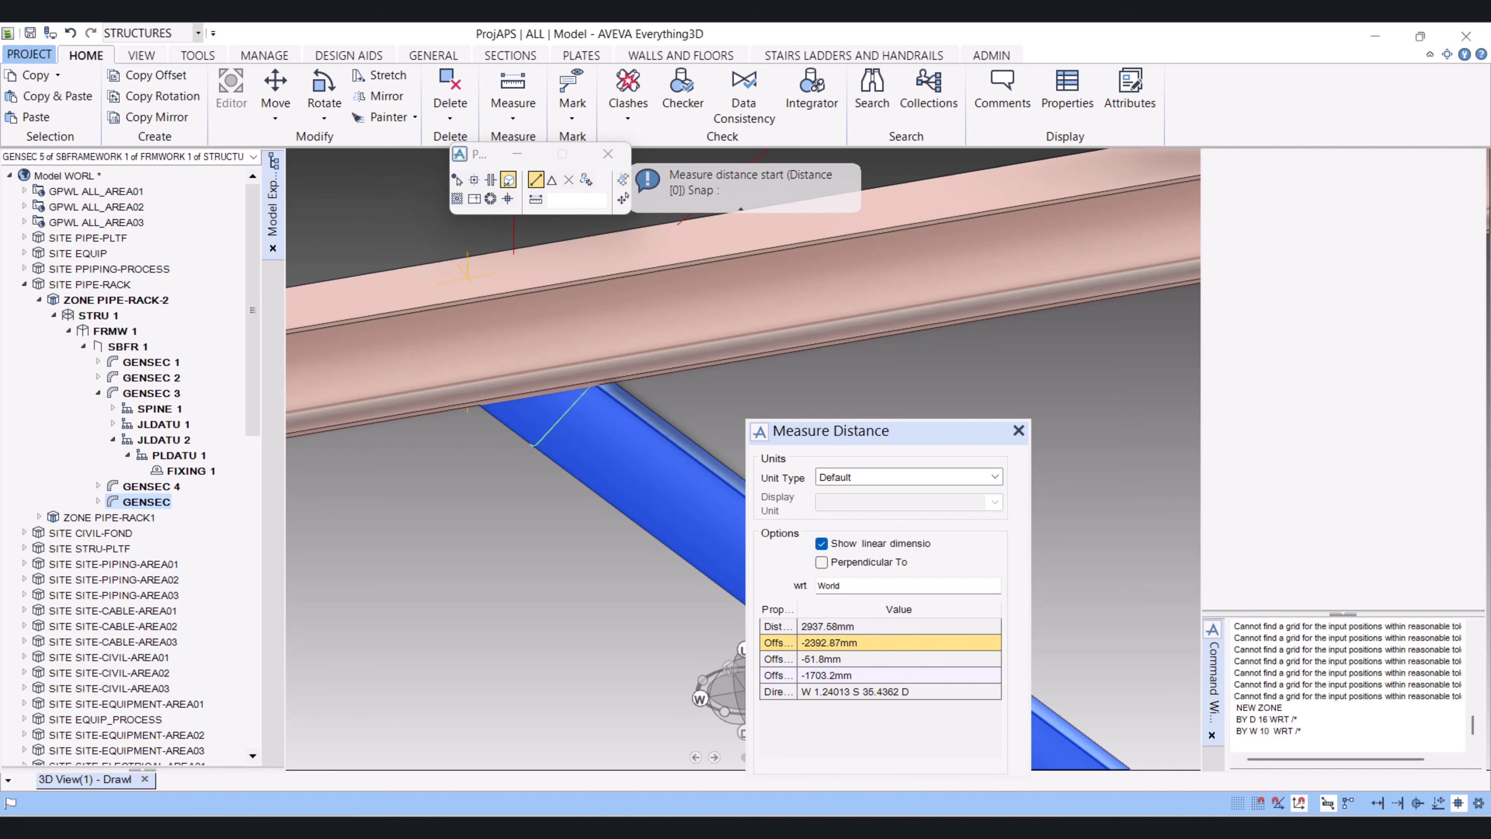
Copy the first offset value from the distance measurement, leaving out its minus sign, and end the measurement
click(829, 642)
key(ctrl+c)
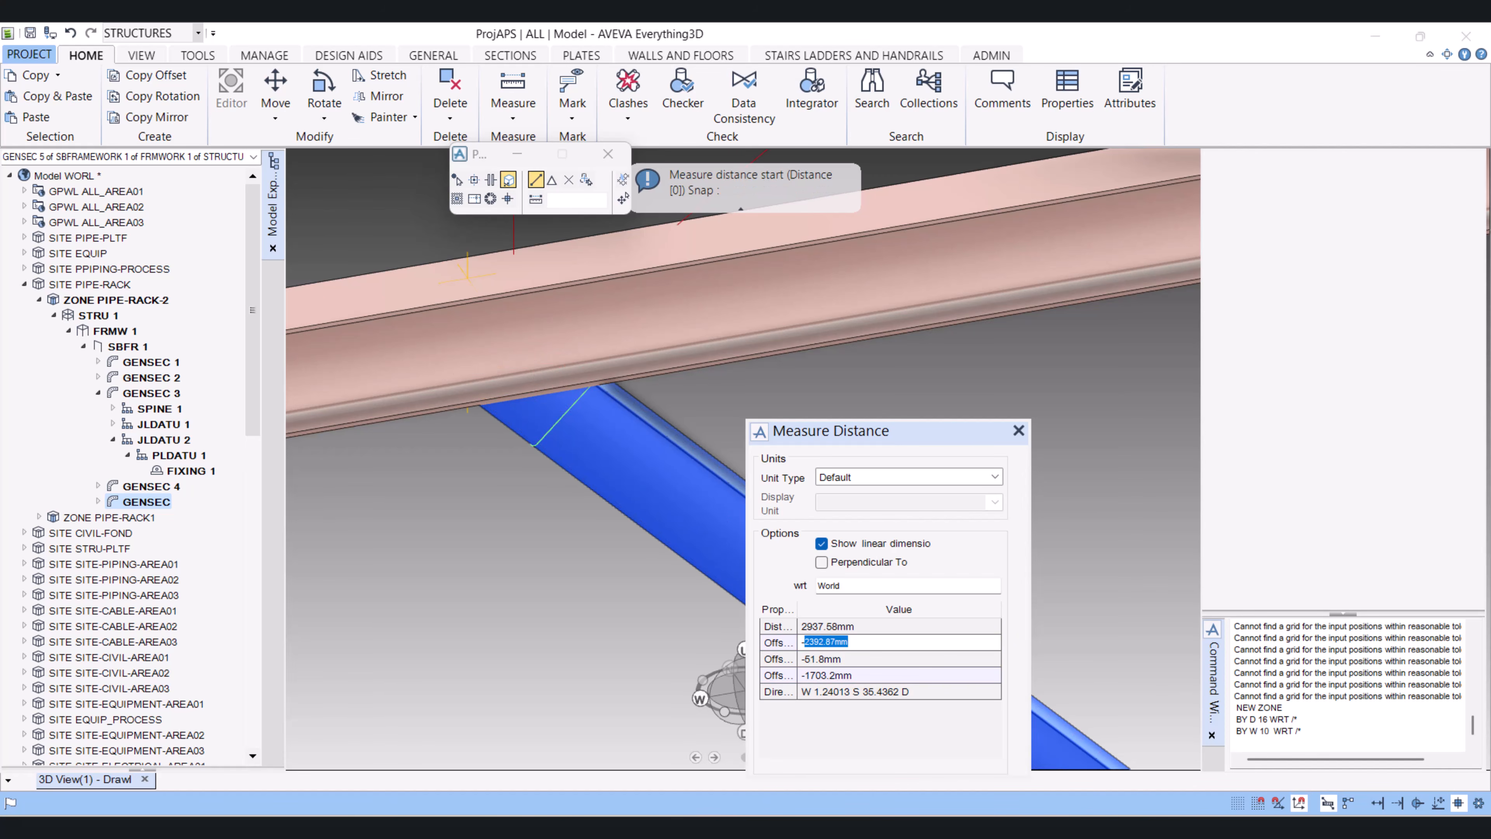
key(Escape)
scroll(902, 396, down, 6)
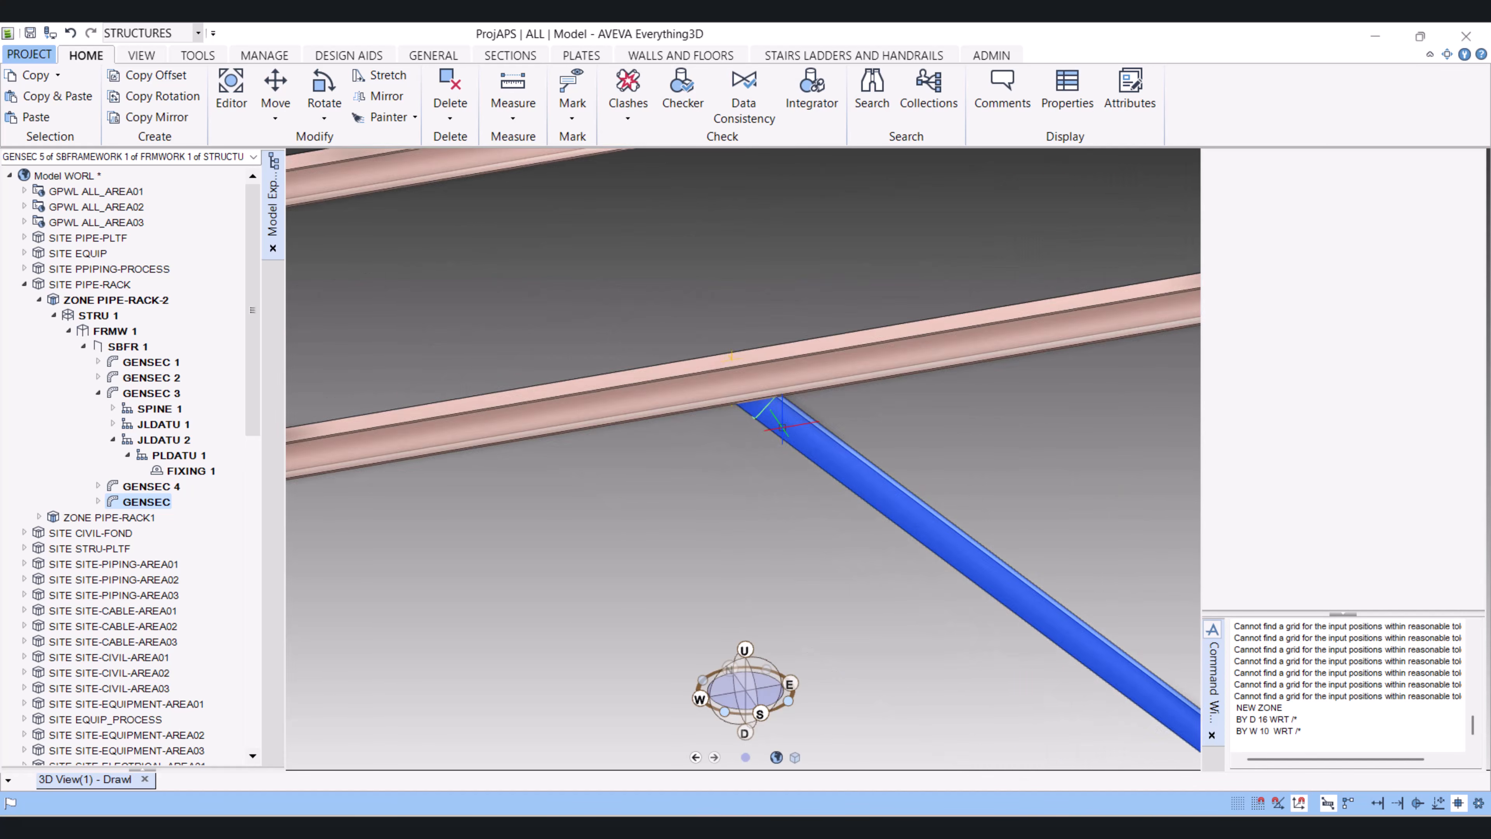
middle_drag(845, 423, 726, 380)
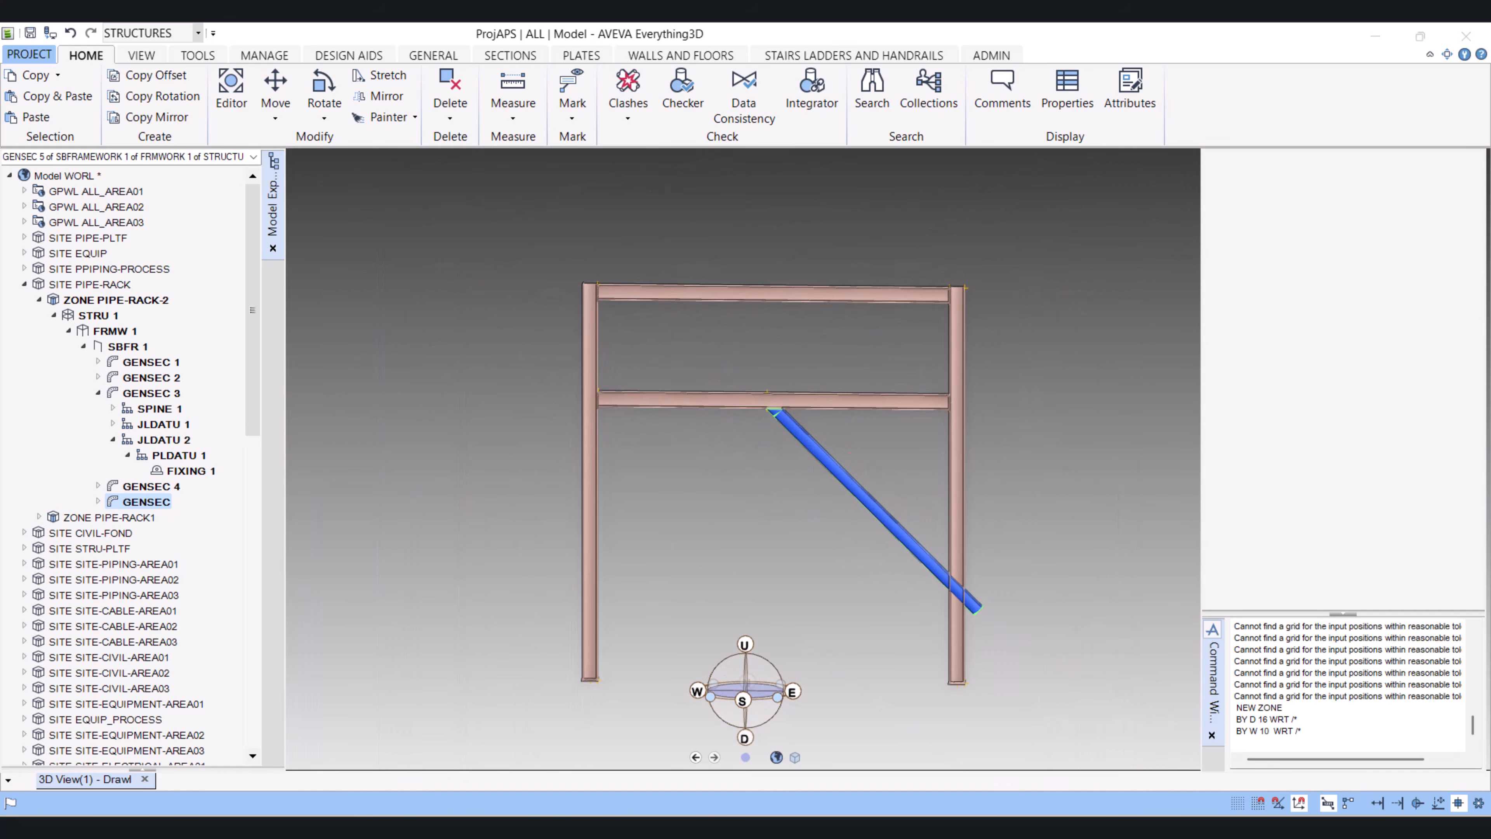
key(ctrl+v)
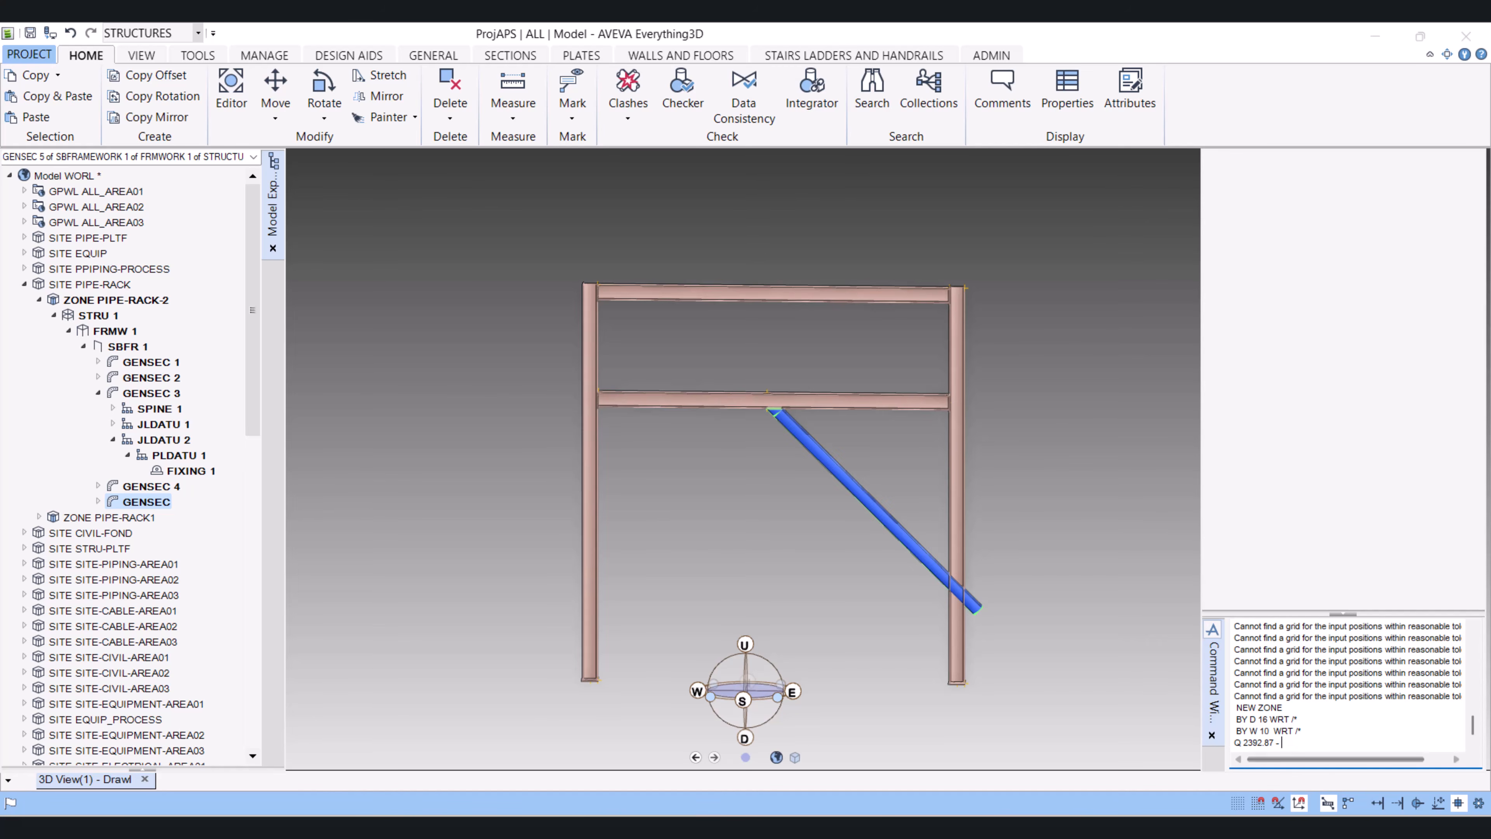
triple_click(1258, 743)
key(BackSpace)
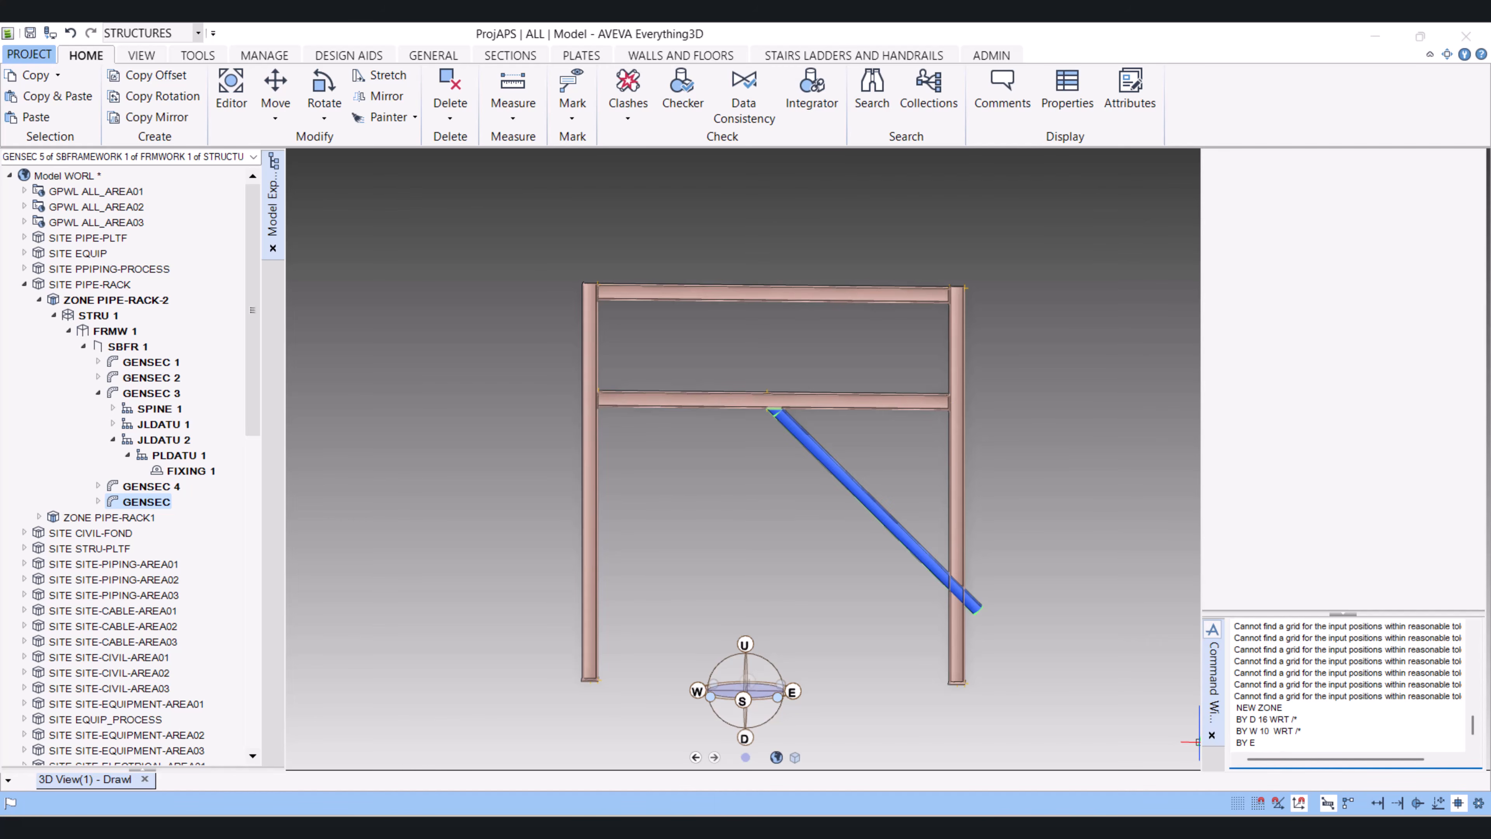
Move the sloping brace east relative to the world with the command BY E 1392.87mm WRT /*
text(BY E 2392.87mm)
text(WRT /*)
key(Return)
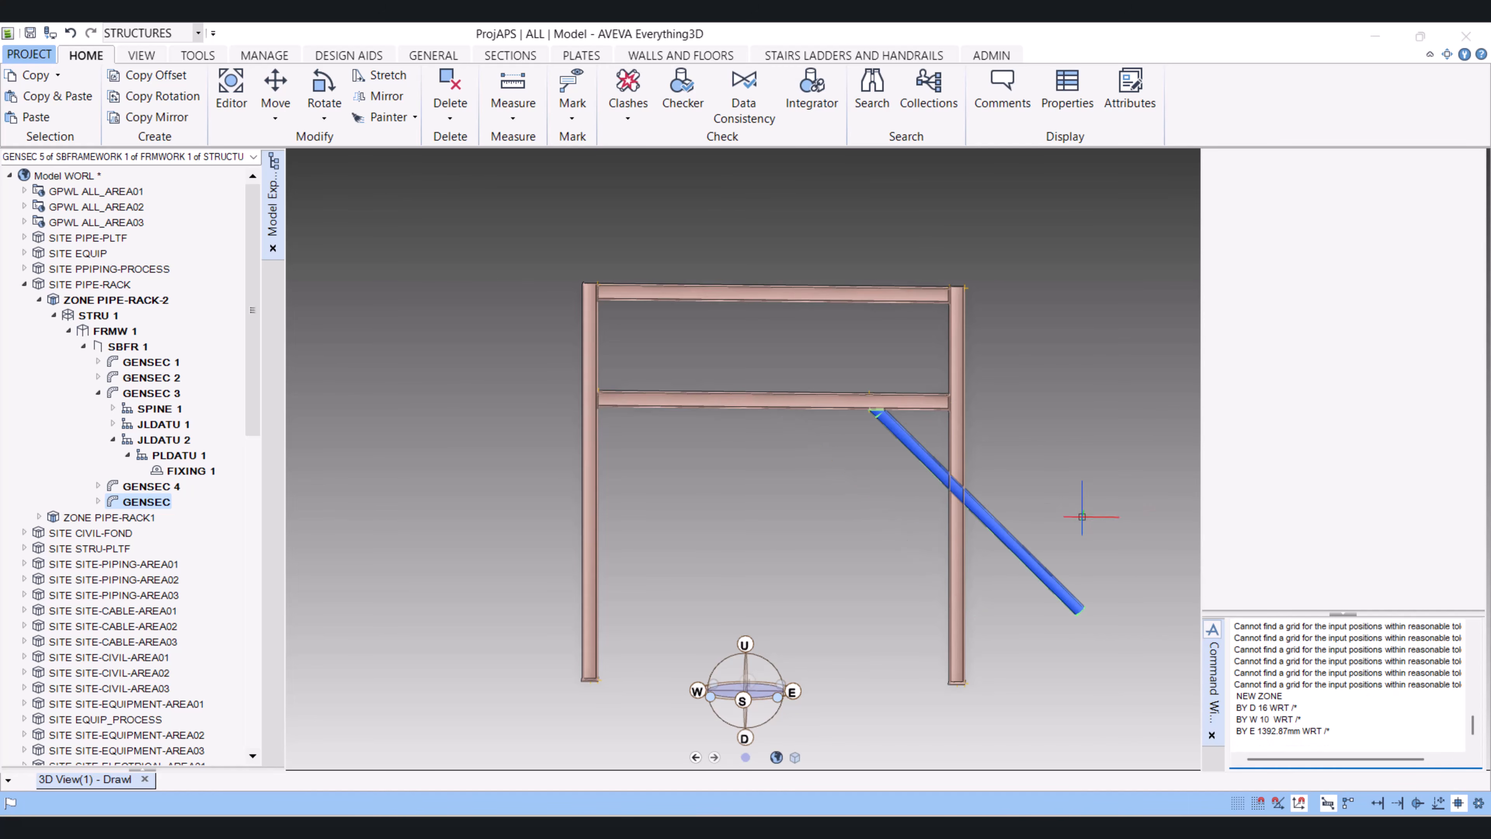
middle_drag(933, 461, 1056, 531)
scroll(1077, 609, up, 2)
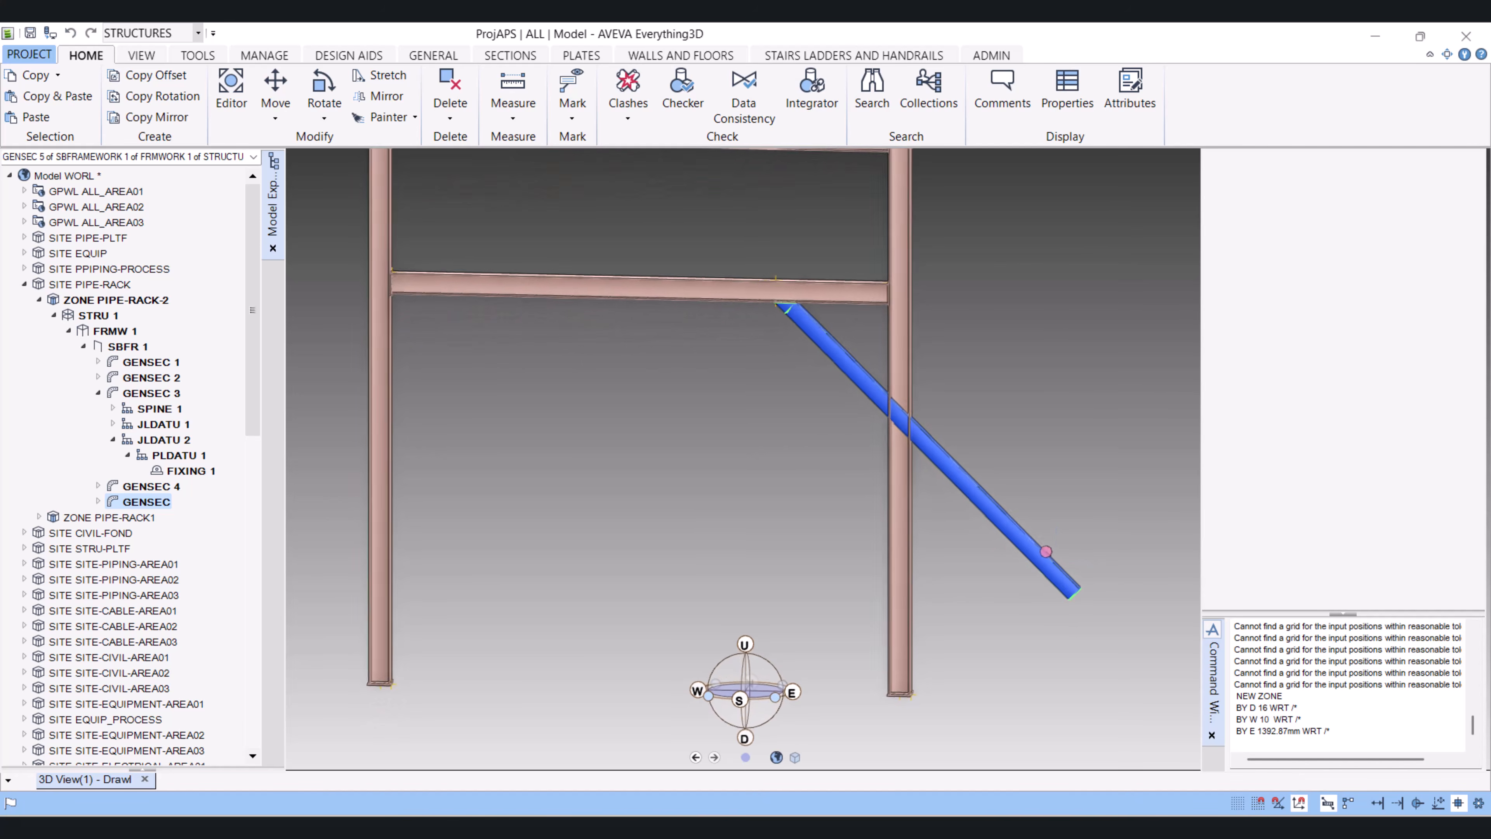
scroll(1021, 551, up, 3)
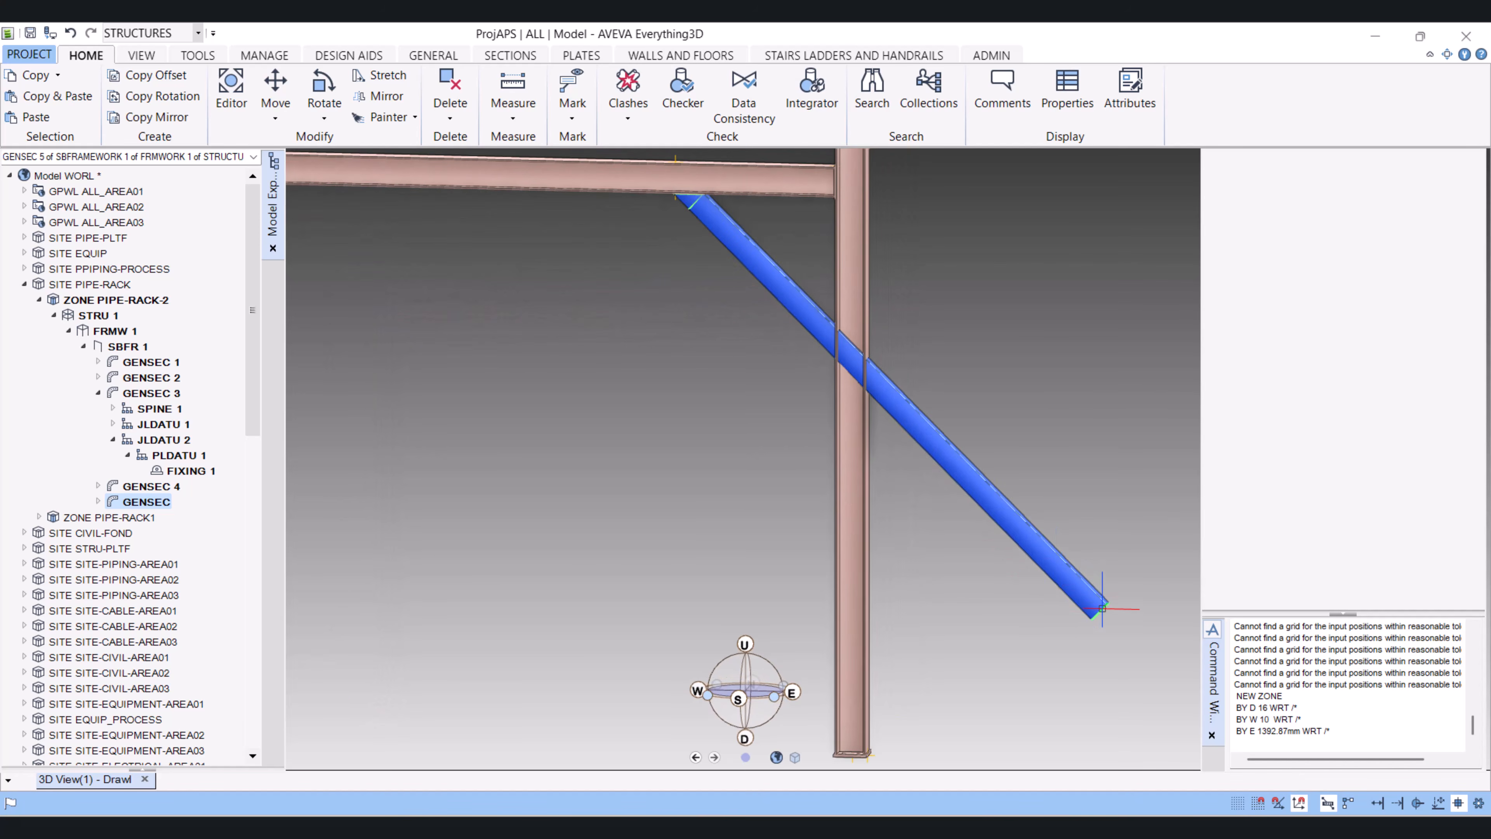
click(510, 55)
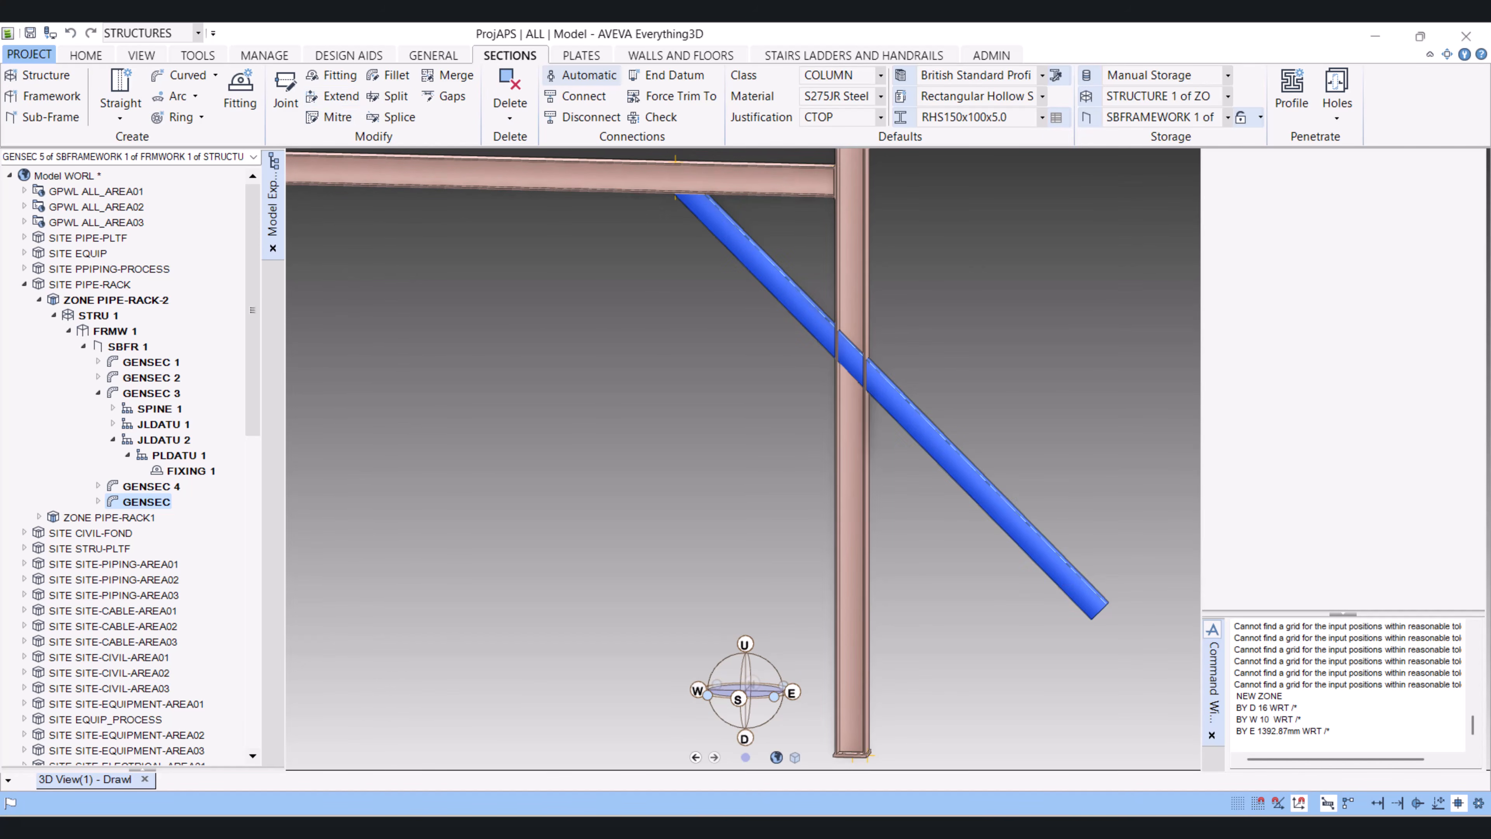
click(1101, 612)
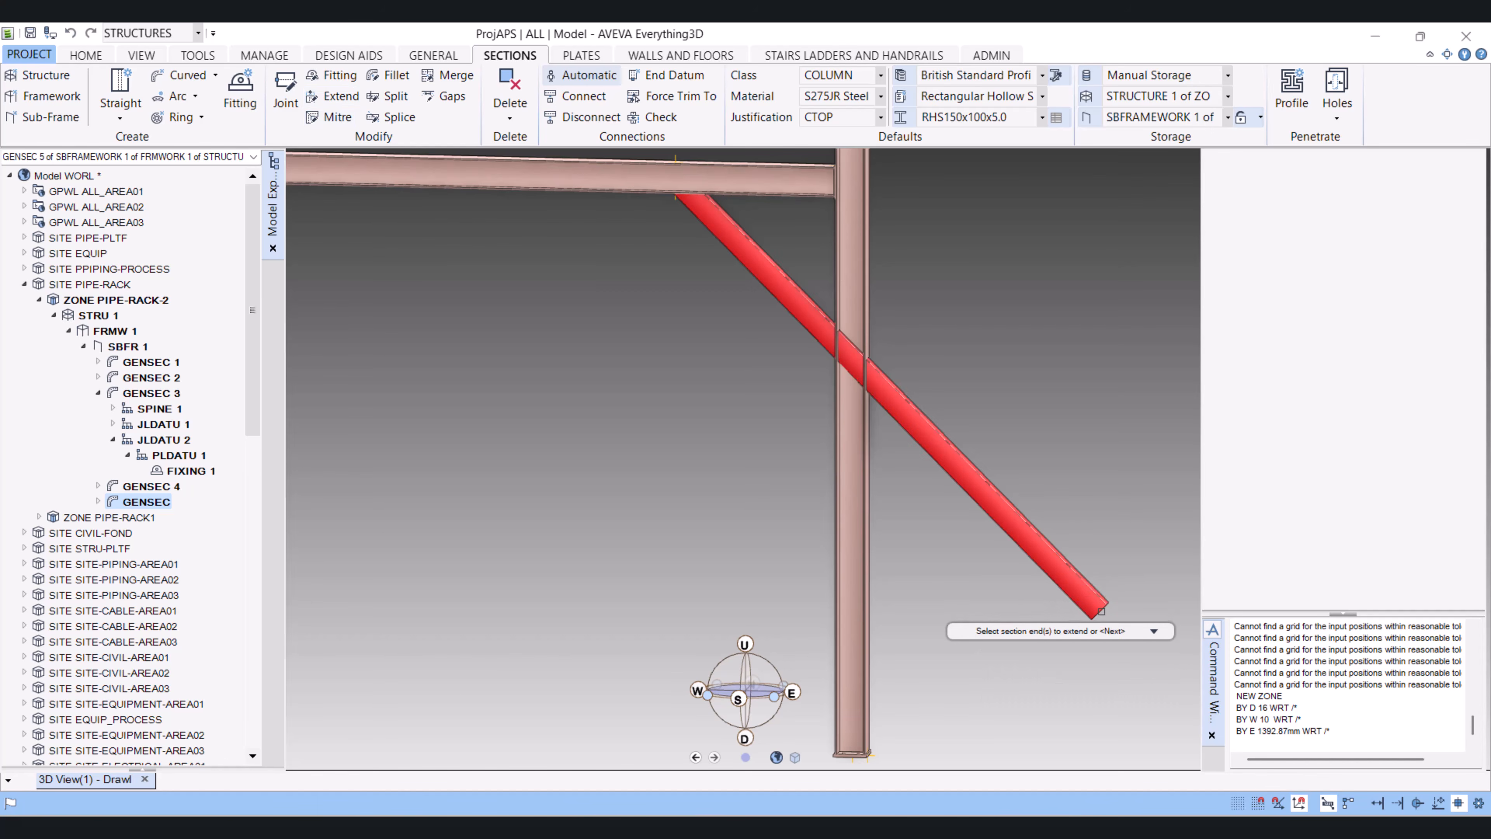
right_click(1102, 612)
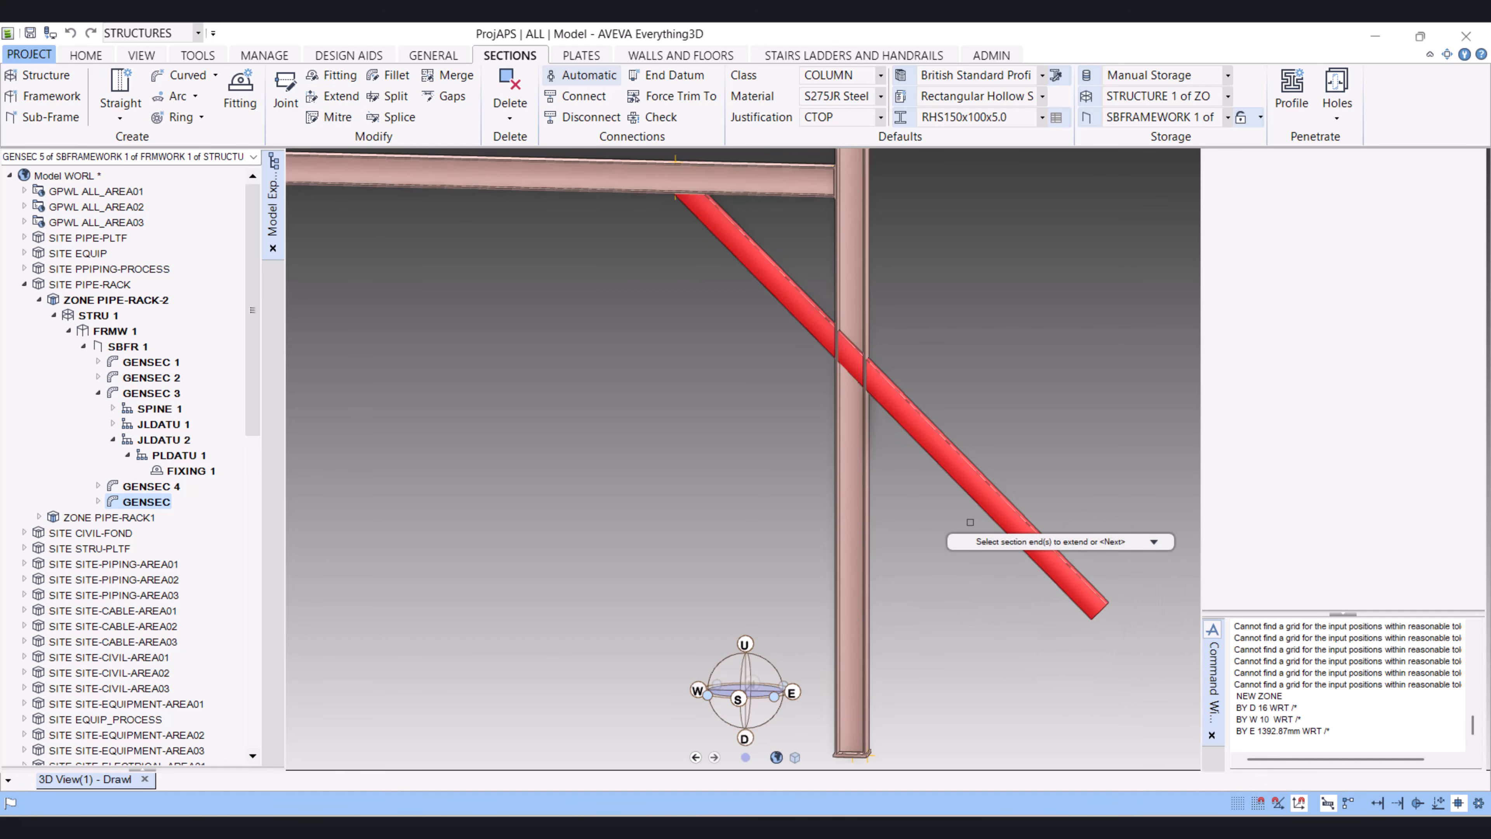
middle_drag(970, 522, 966, 494)
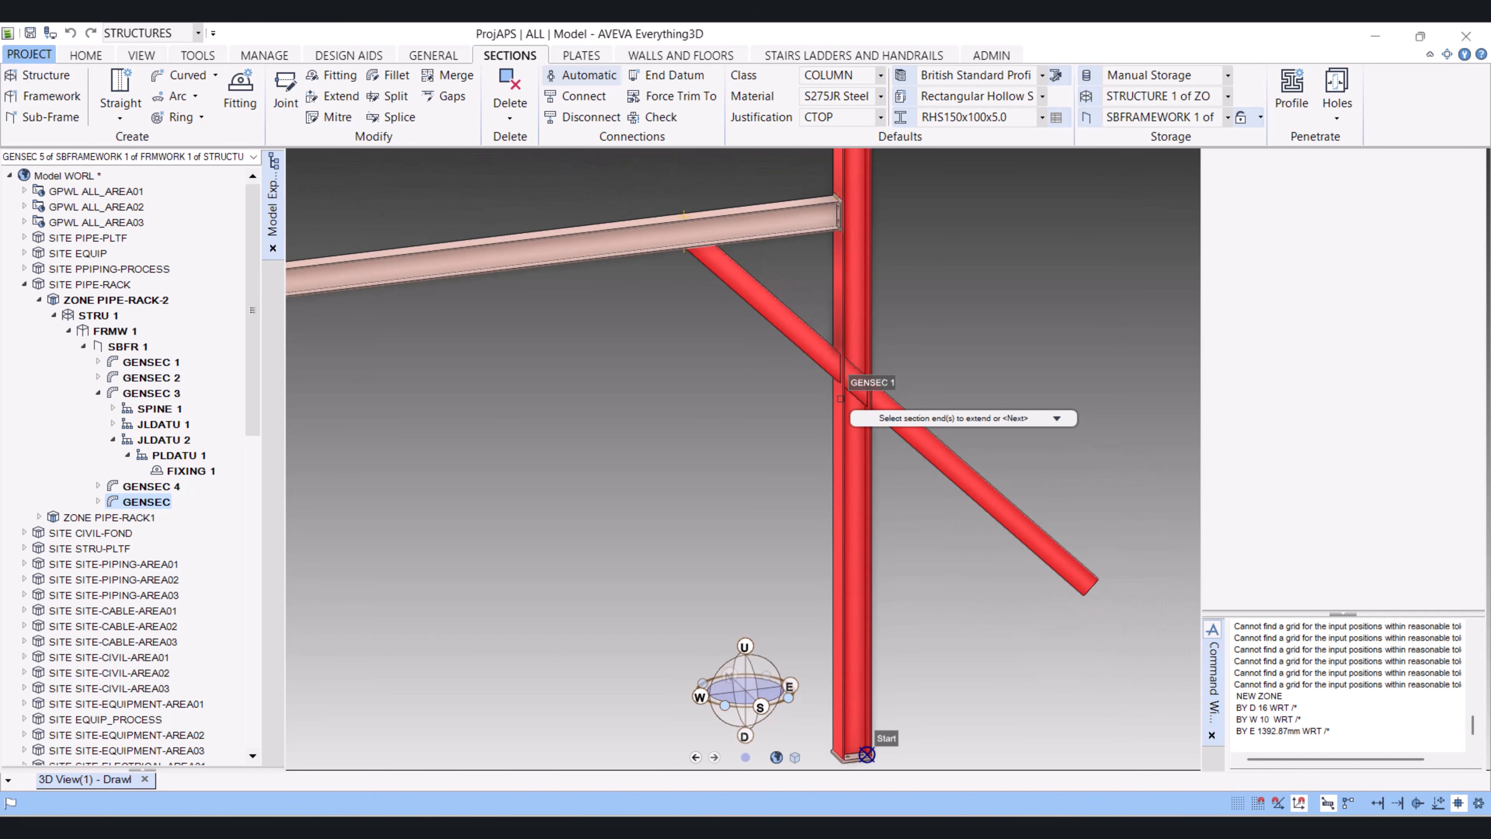
scroll(839, 397, up, 4)
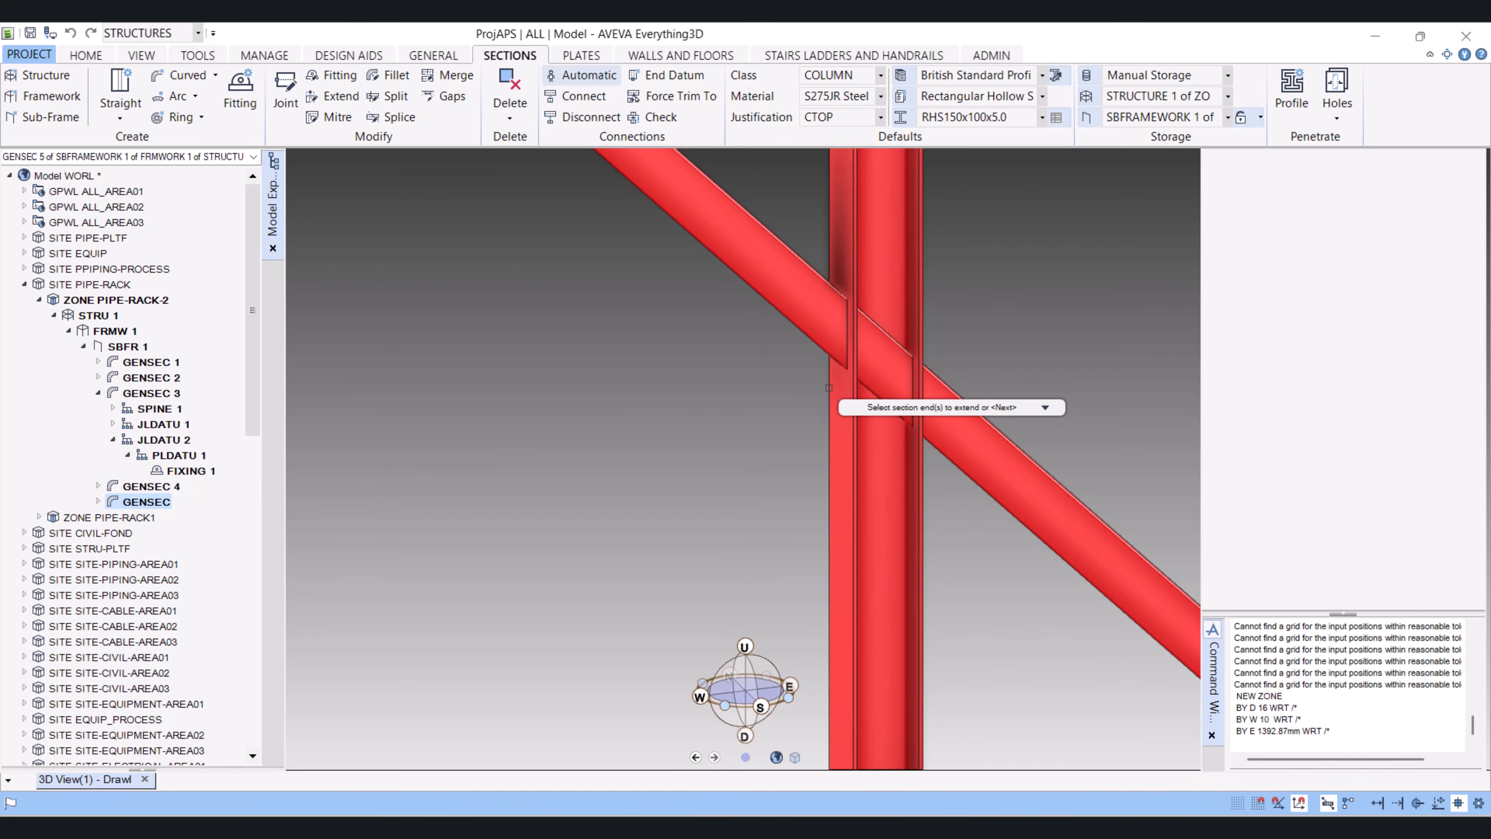
scroll(828, 387, down, 3)
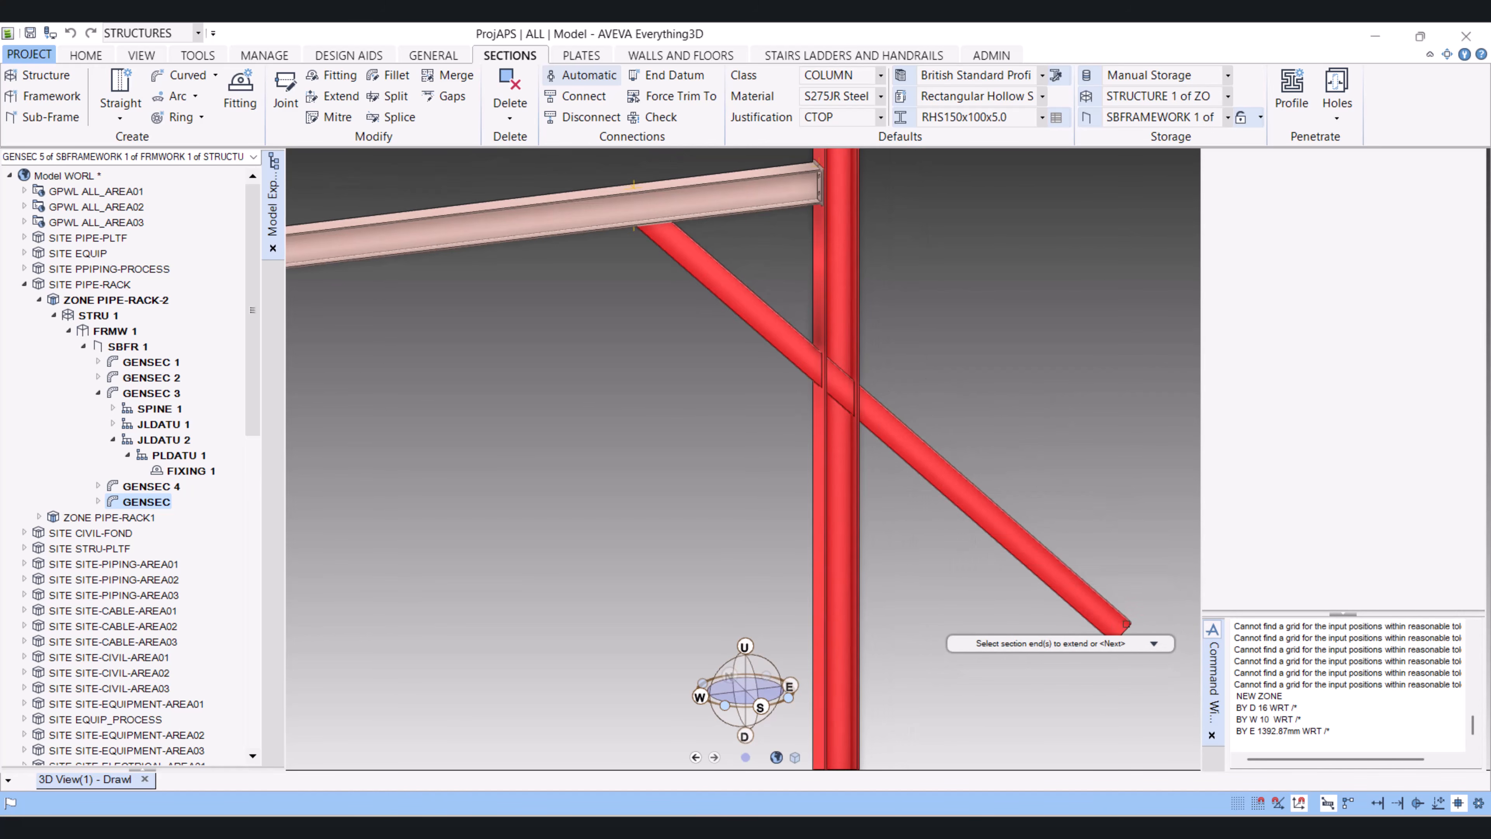
click(1124, 625)
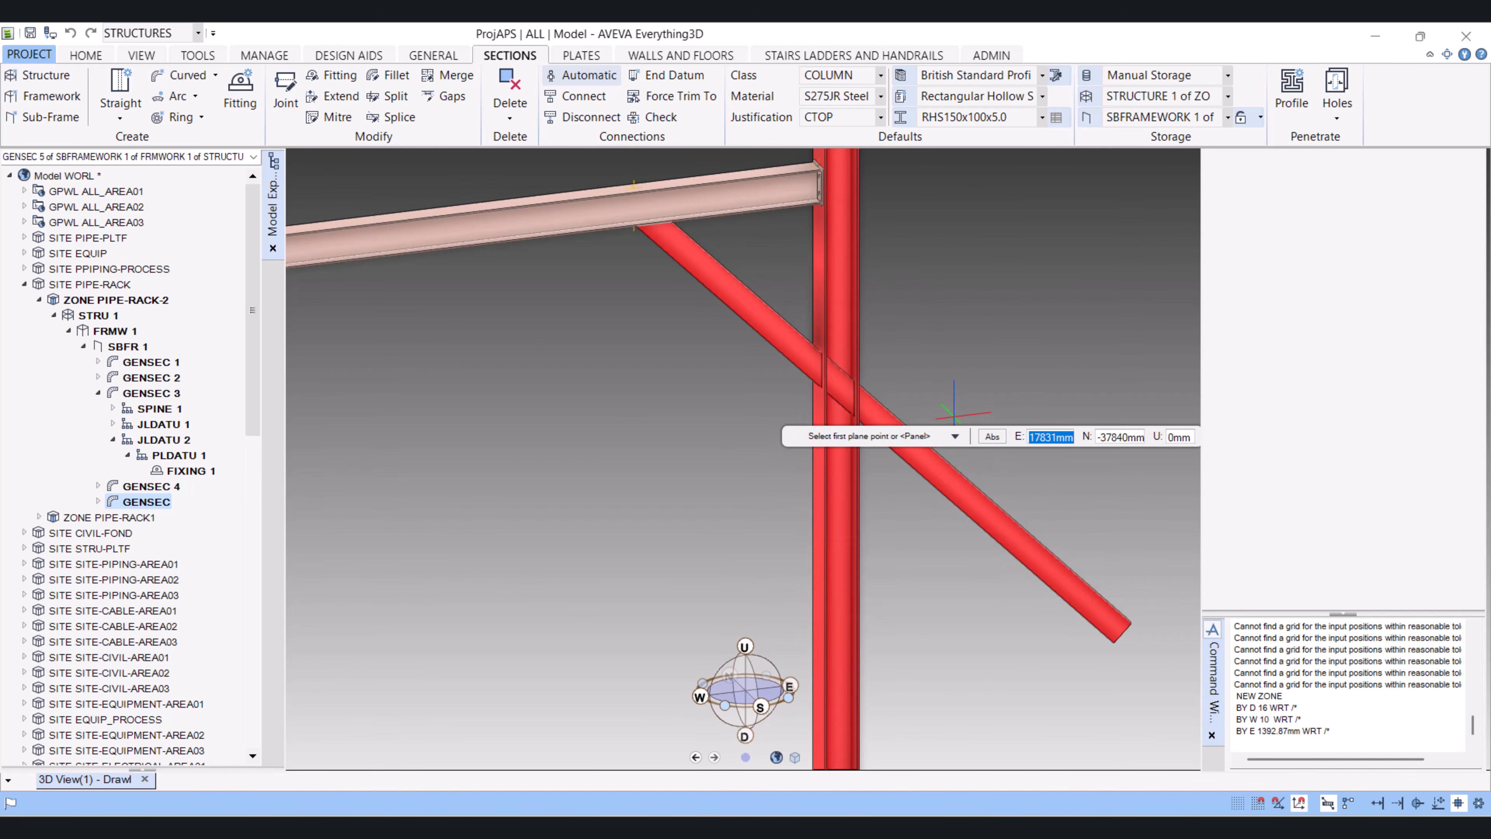
click(810, 399)
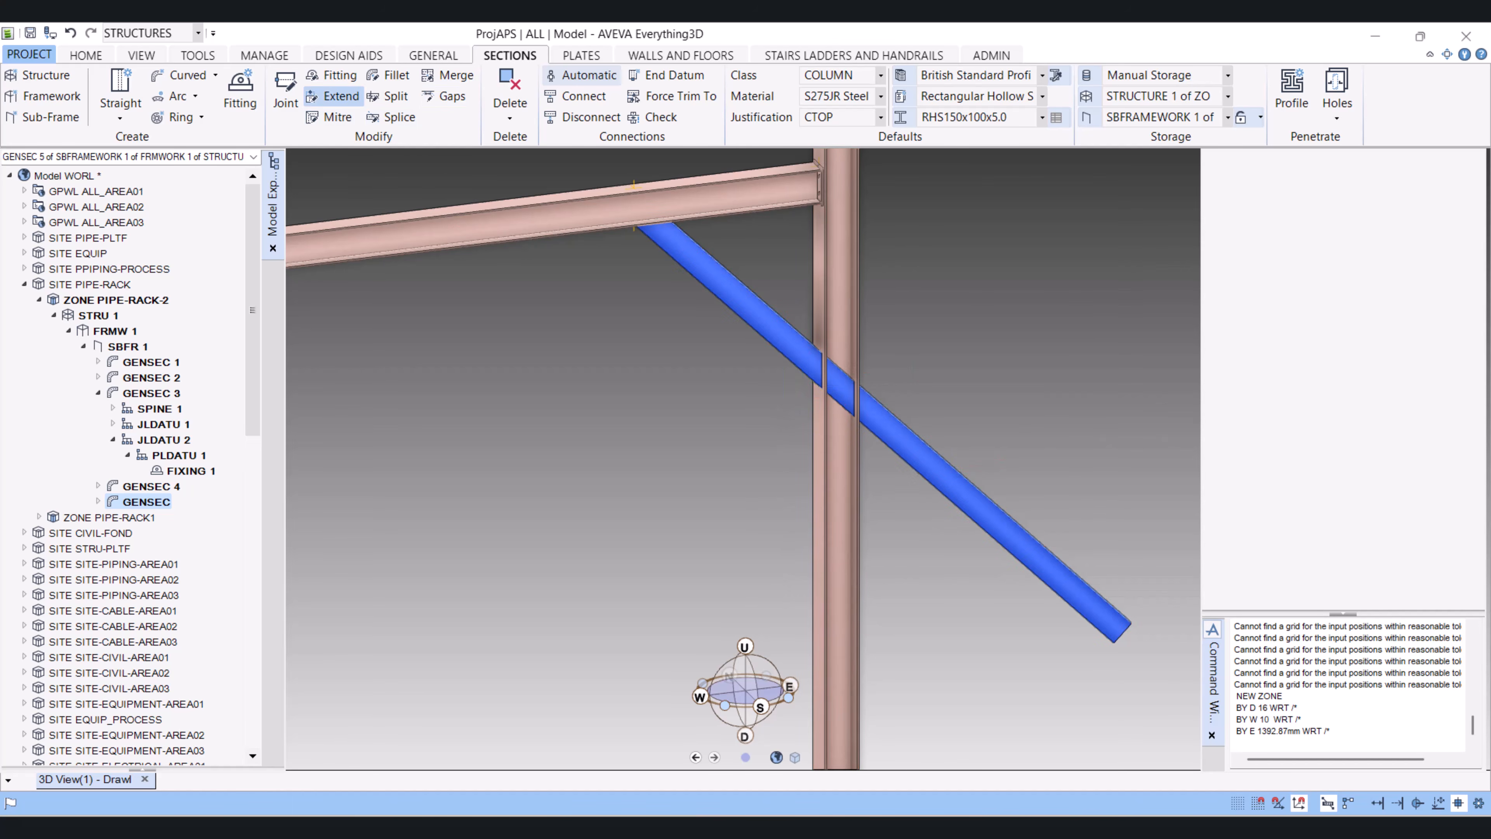
Trim the brace's lower end with the Extend command to a plane set by three points on the east column's inner face
click(337, 96)
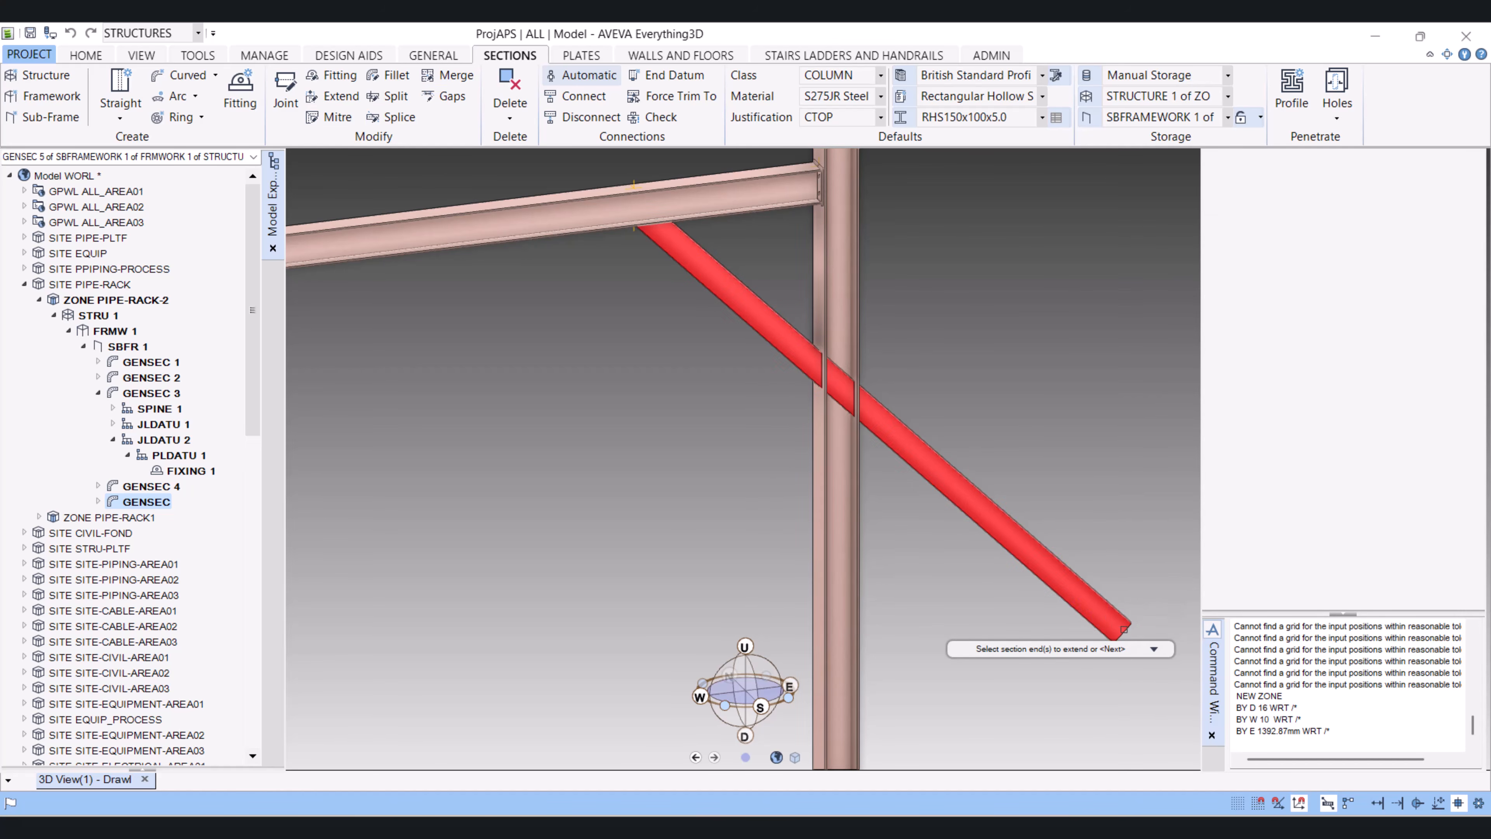
click(1124, 627)
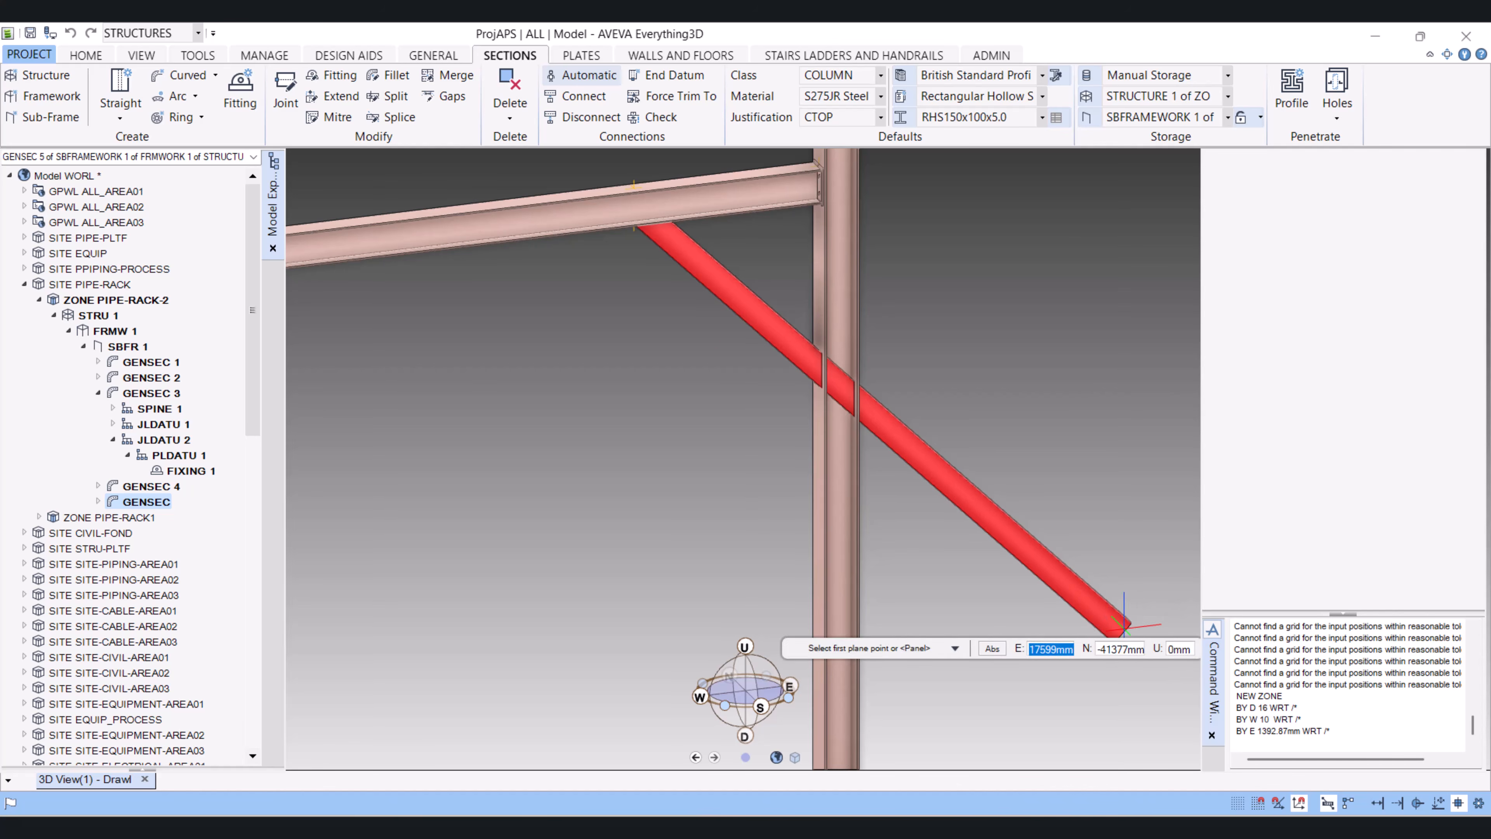
scroll(854, 408, up, 8)
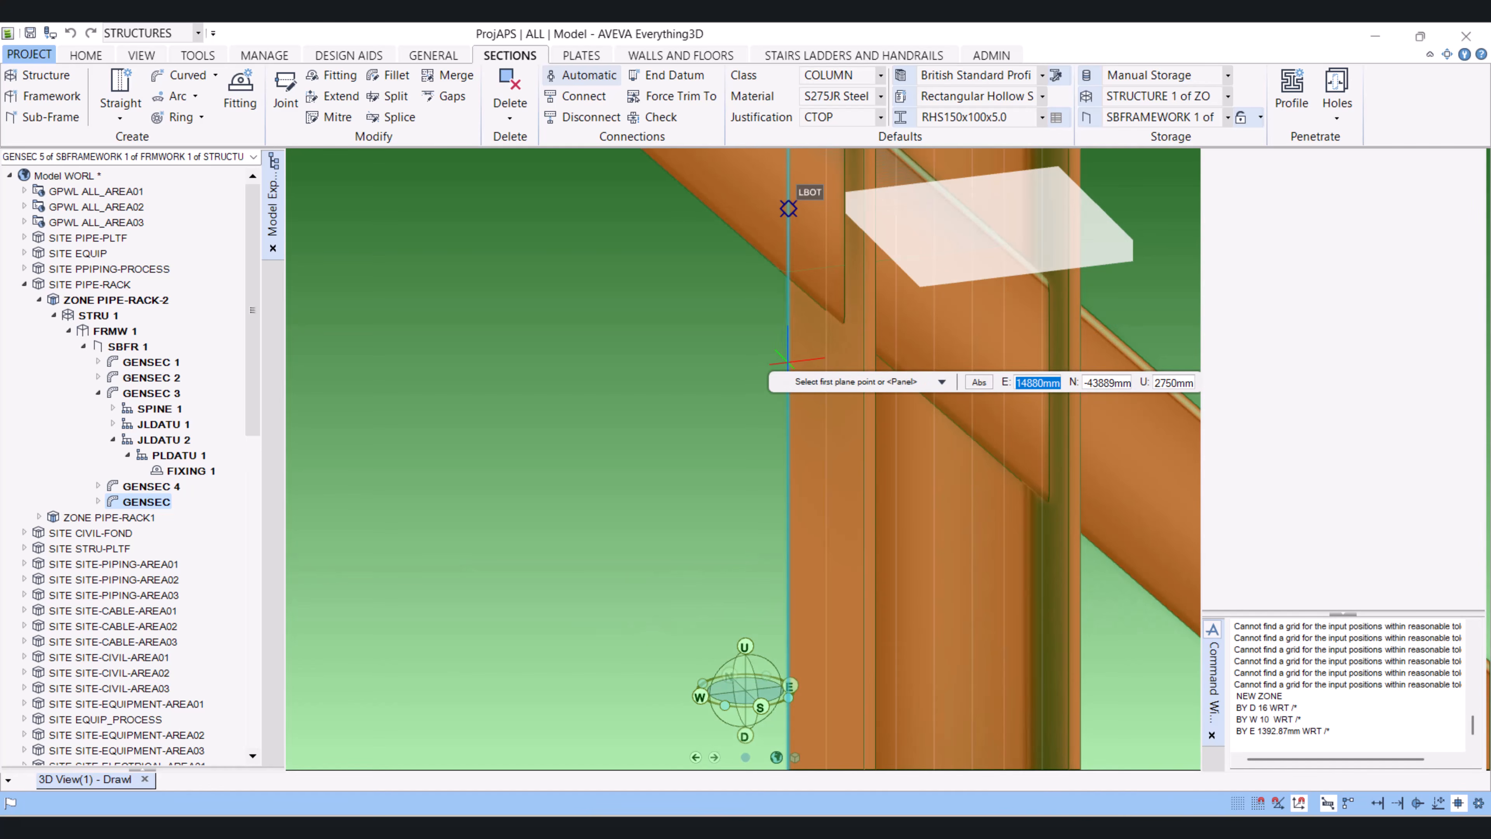
middle_drag(788, 358, 861, 375)
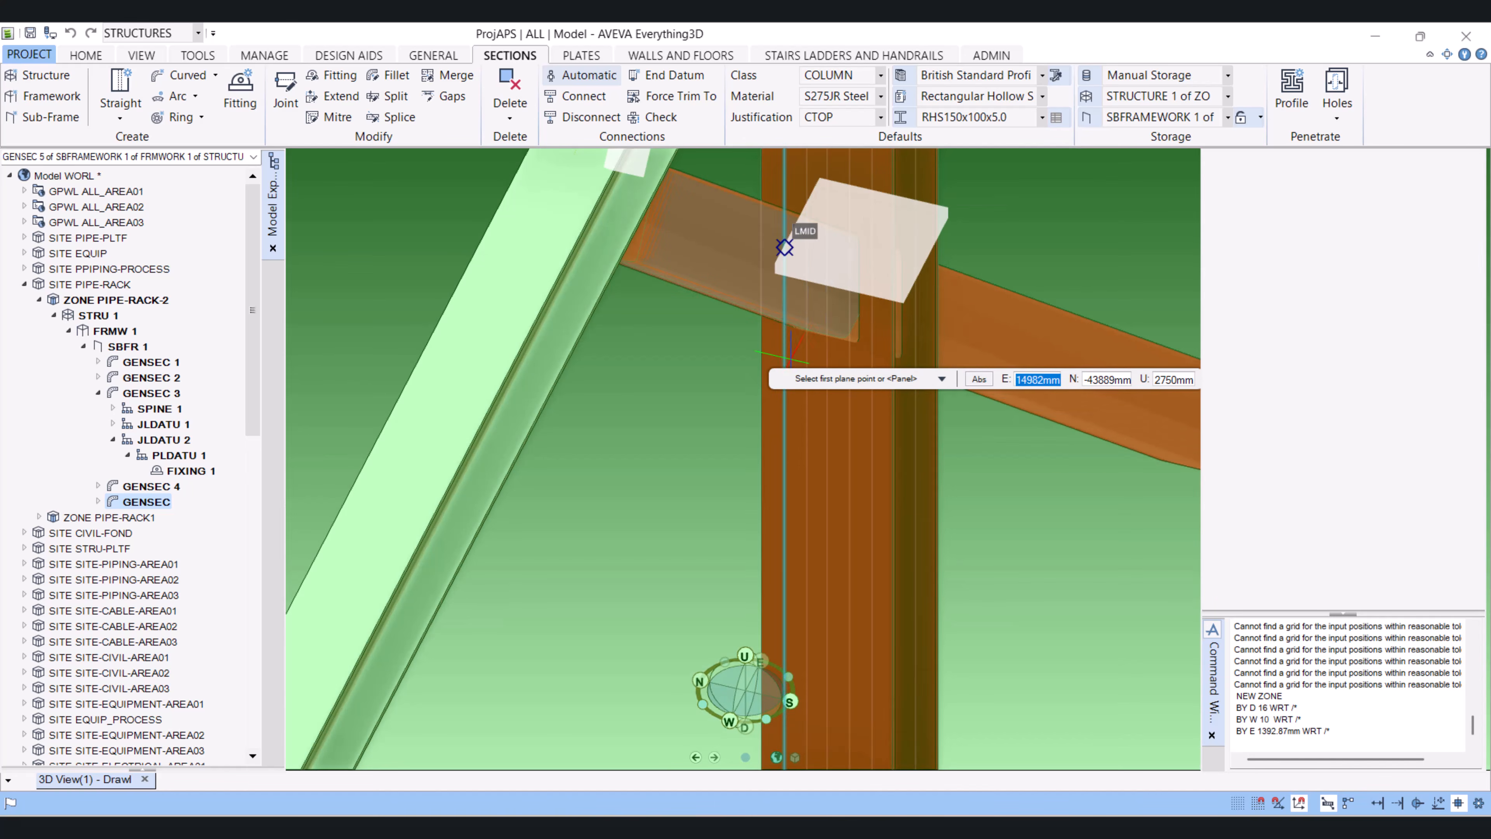
middle_drag(760, 348, 758, 529)
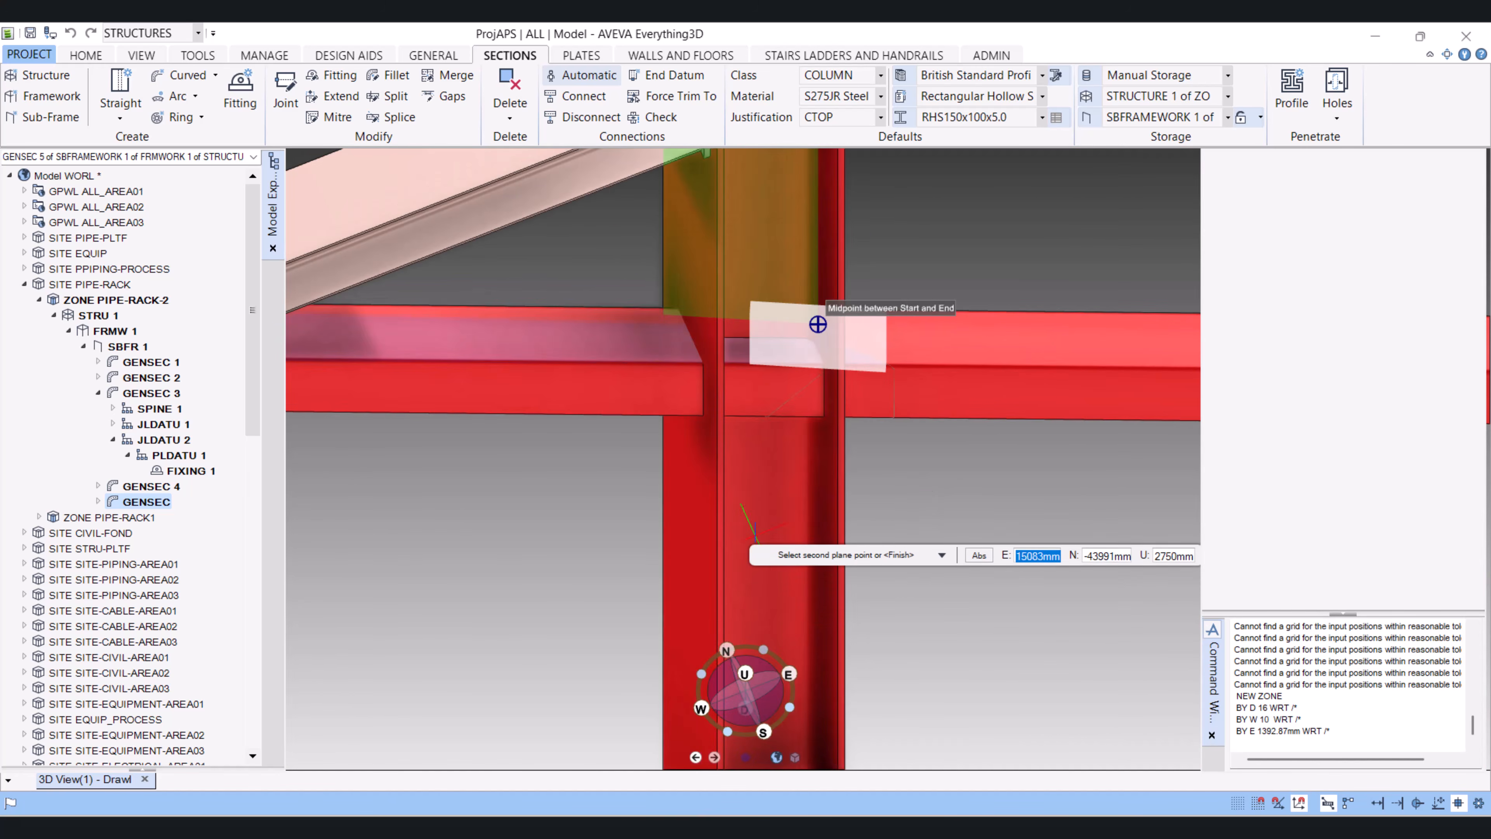
click(716, 433)
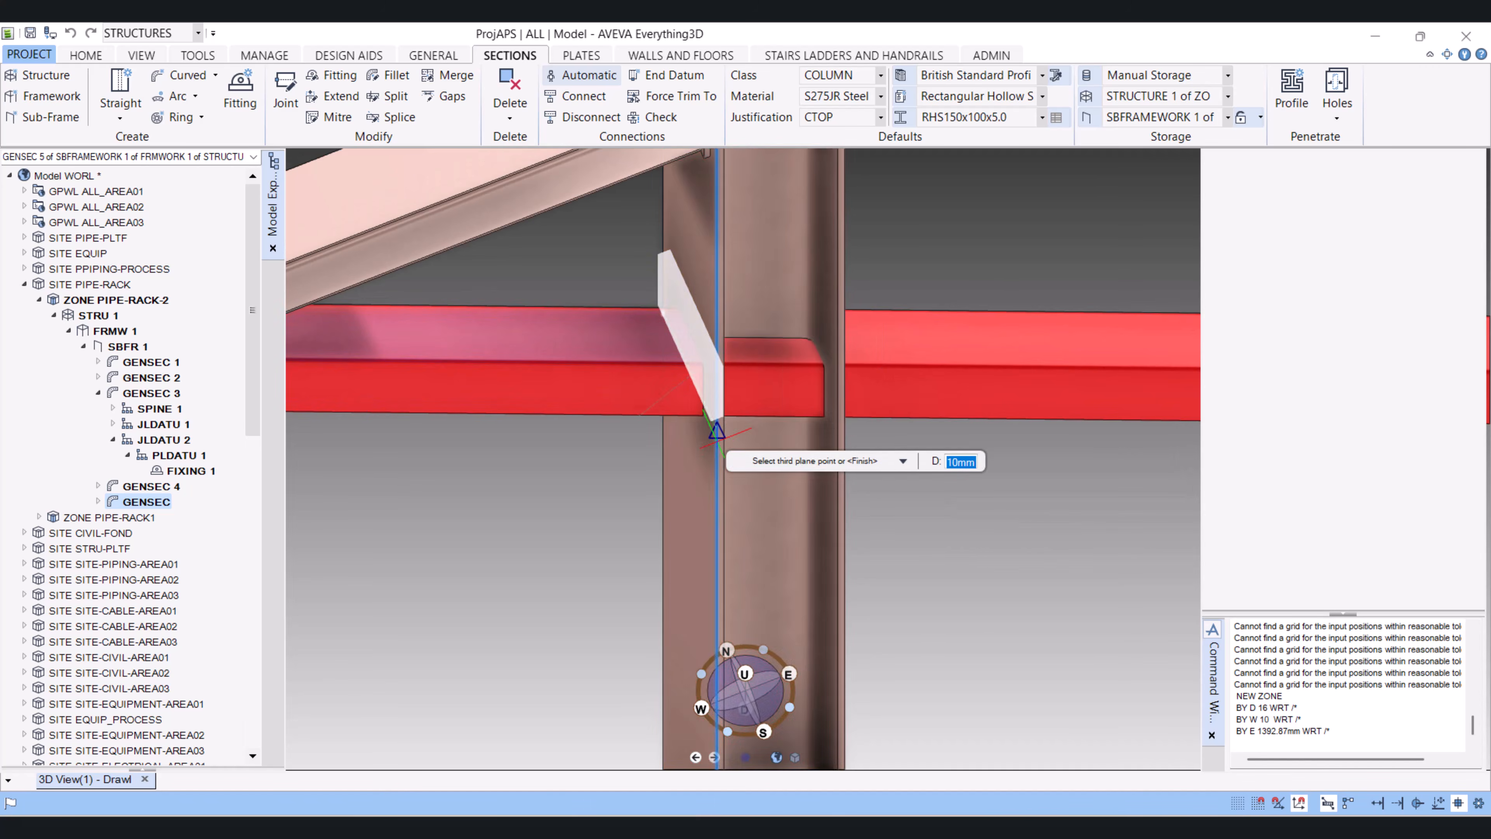
scroll(730, 303, down, 3)
middle_drag(716, 333, 709, 239)
scroll(697, 299, down, 3)
scroll(709, 320, down, 4)
scroll(709, 239, up, 5)
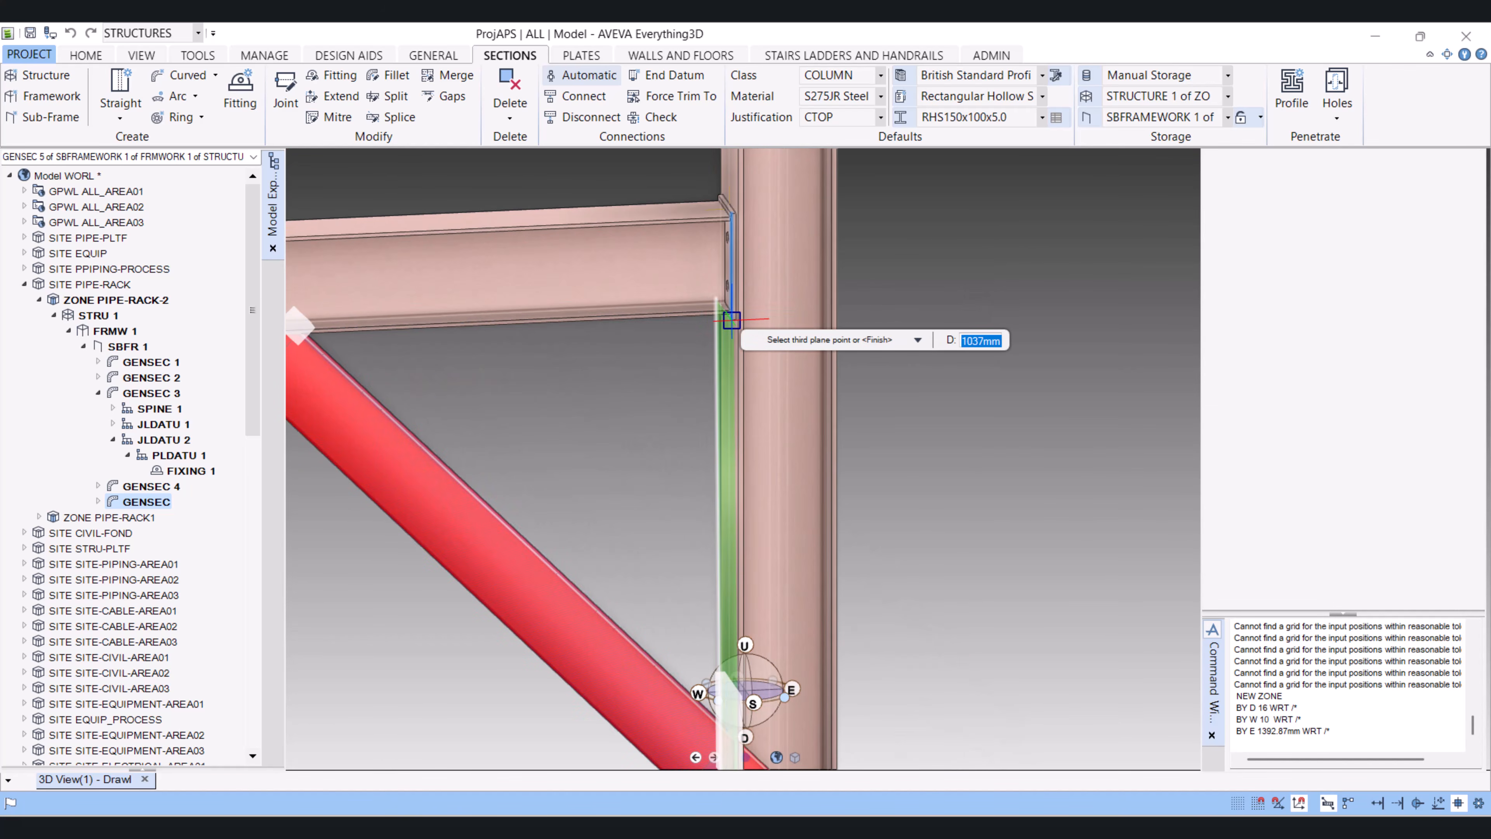
click(730, 320)
scroll(737, 323, down, 3)
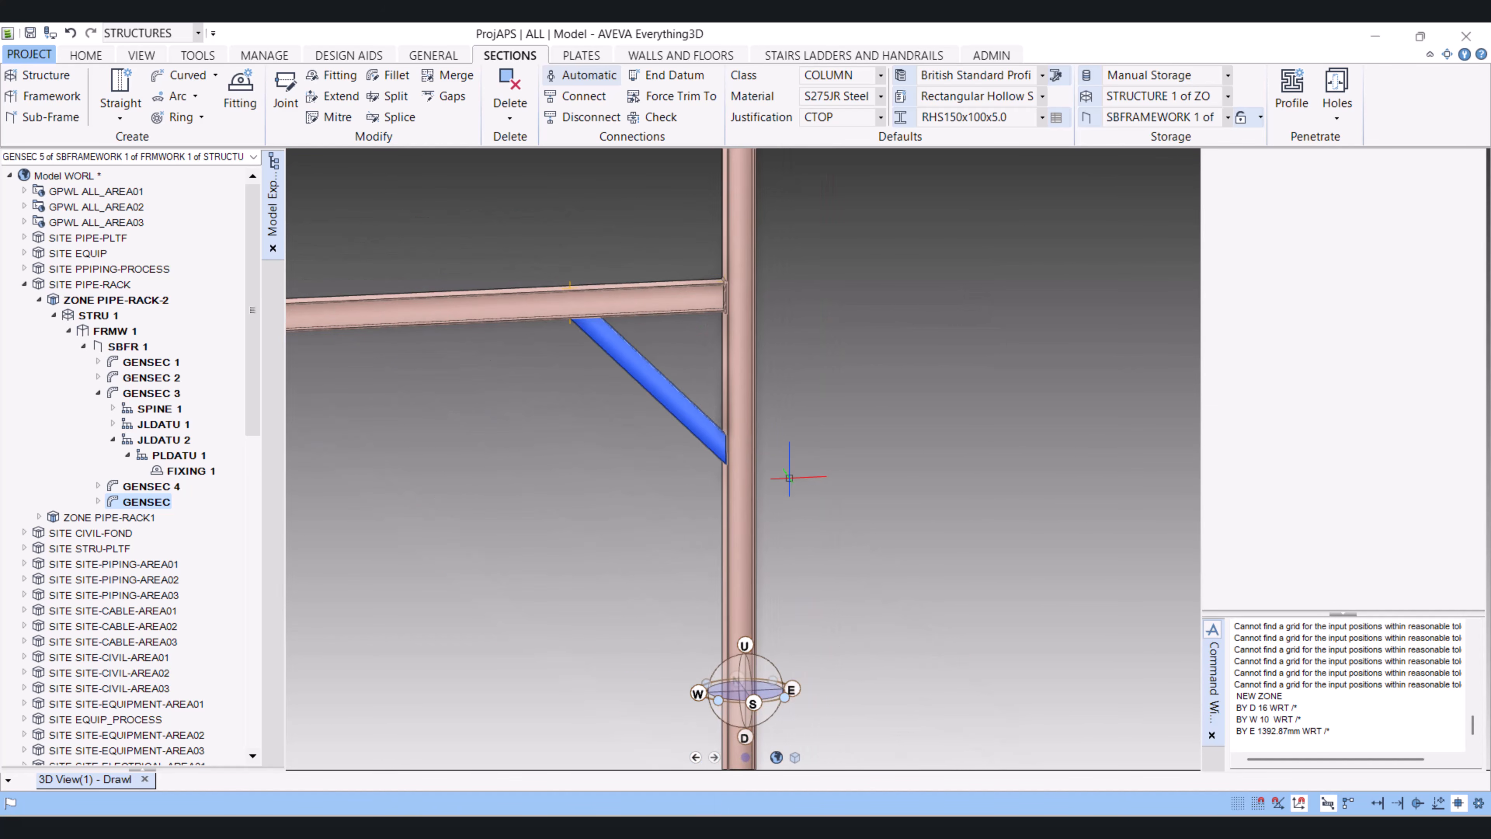
Mirror the diagonal brace across the lower beam's midpoint to the west column, keeping the original brace
mouse_move(688, 475)
middle_down()
mouse_move(715, 474)
mouse_move(713, 461)
mouse_move(849, 482)
mouse_move(690, 471)
middle_up()
scroll(813, 476, down, 3)
scroll(736, 481, up, 3)
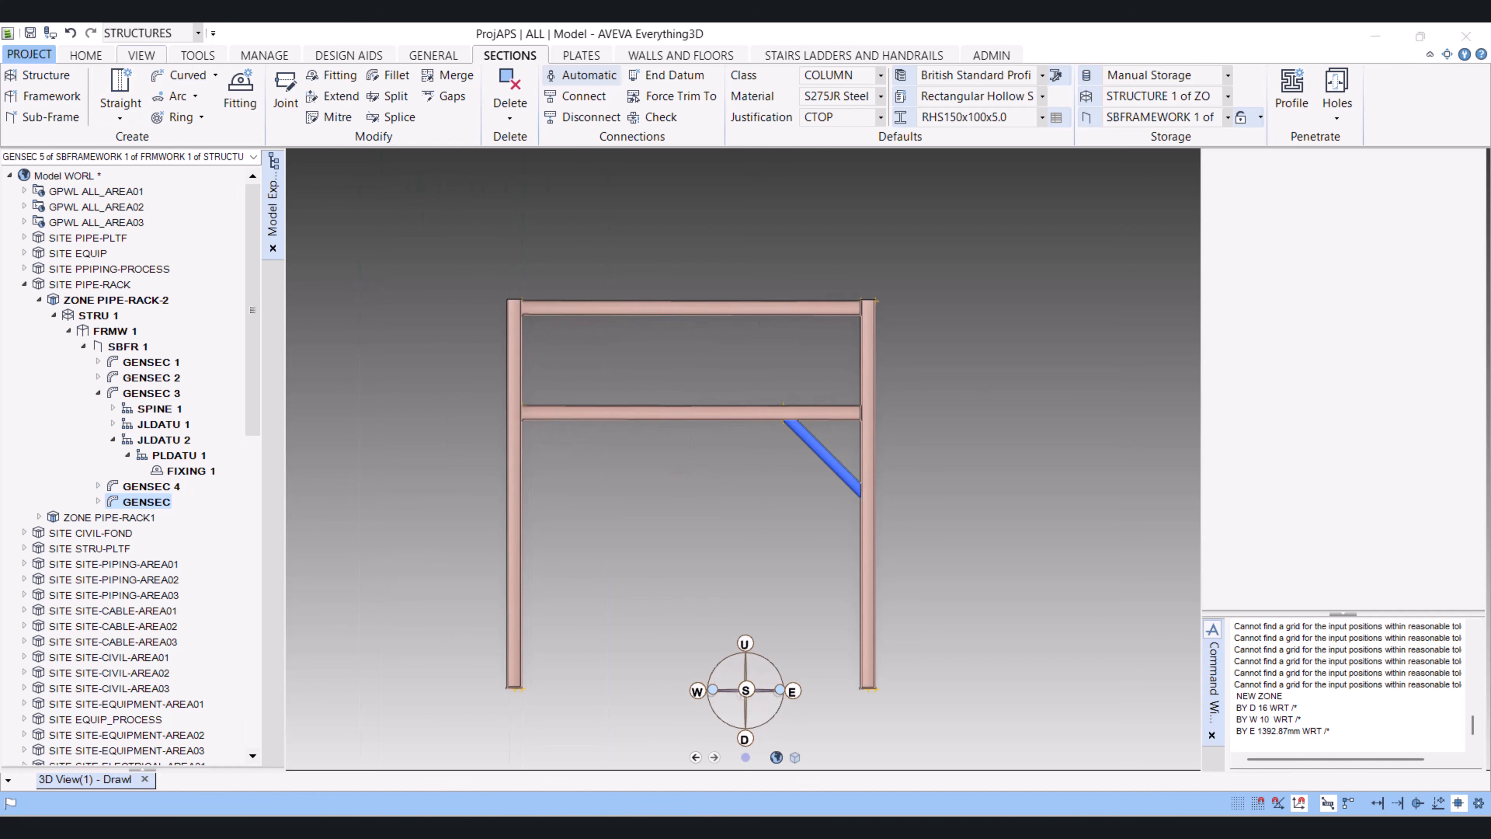
click(86, 55)
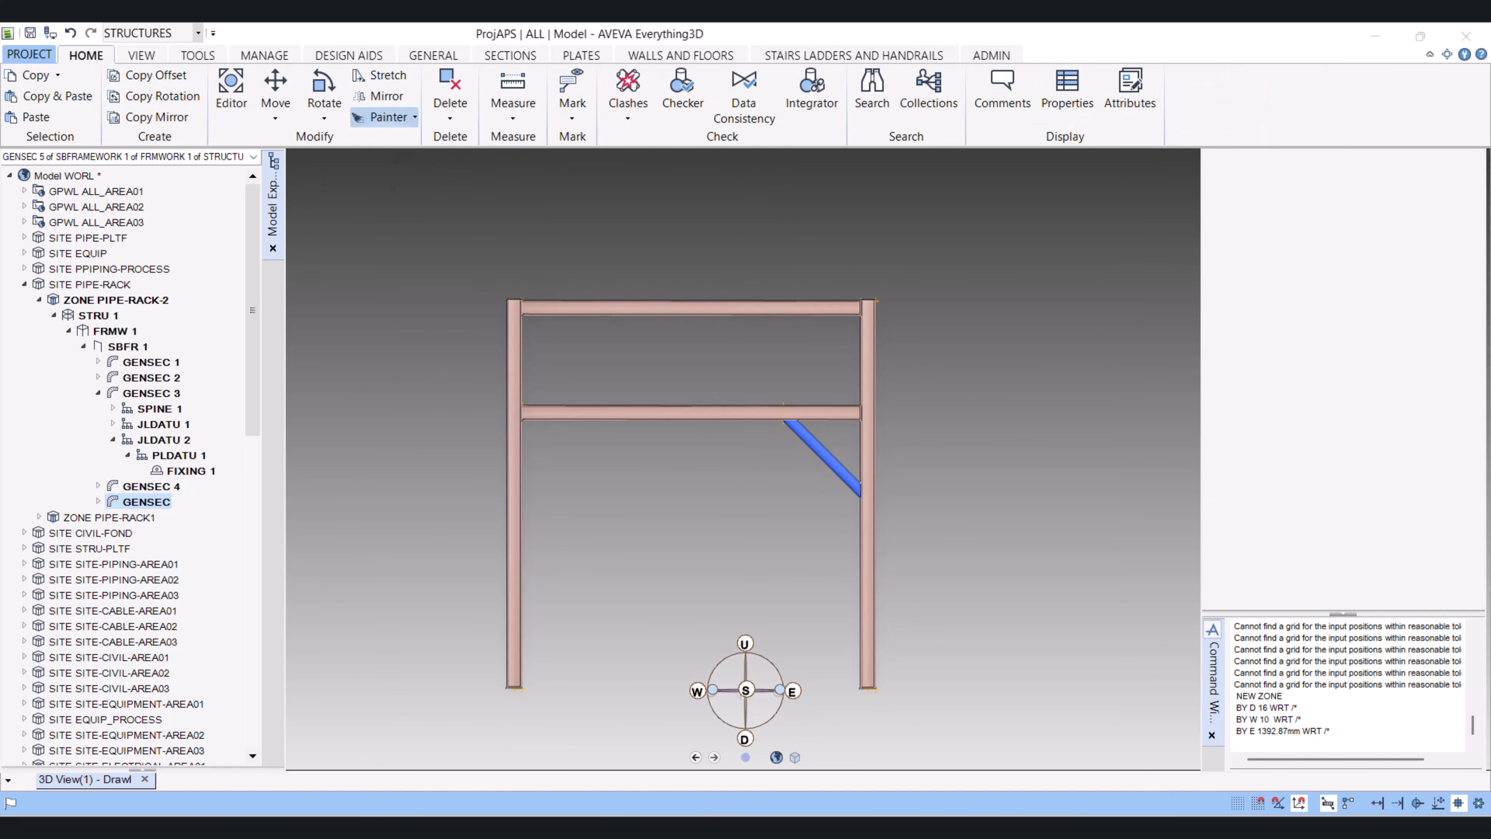
click(380, 96)
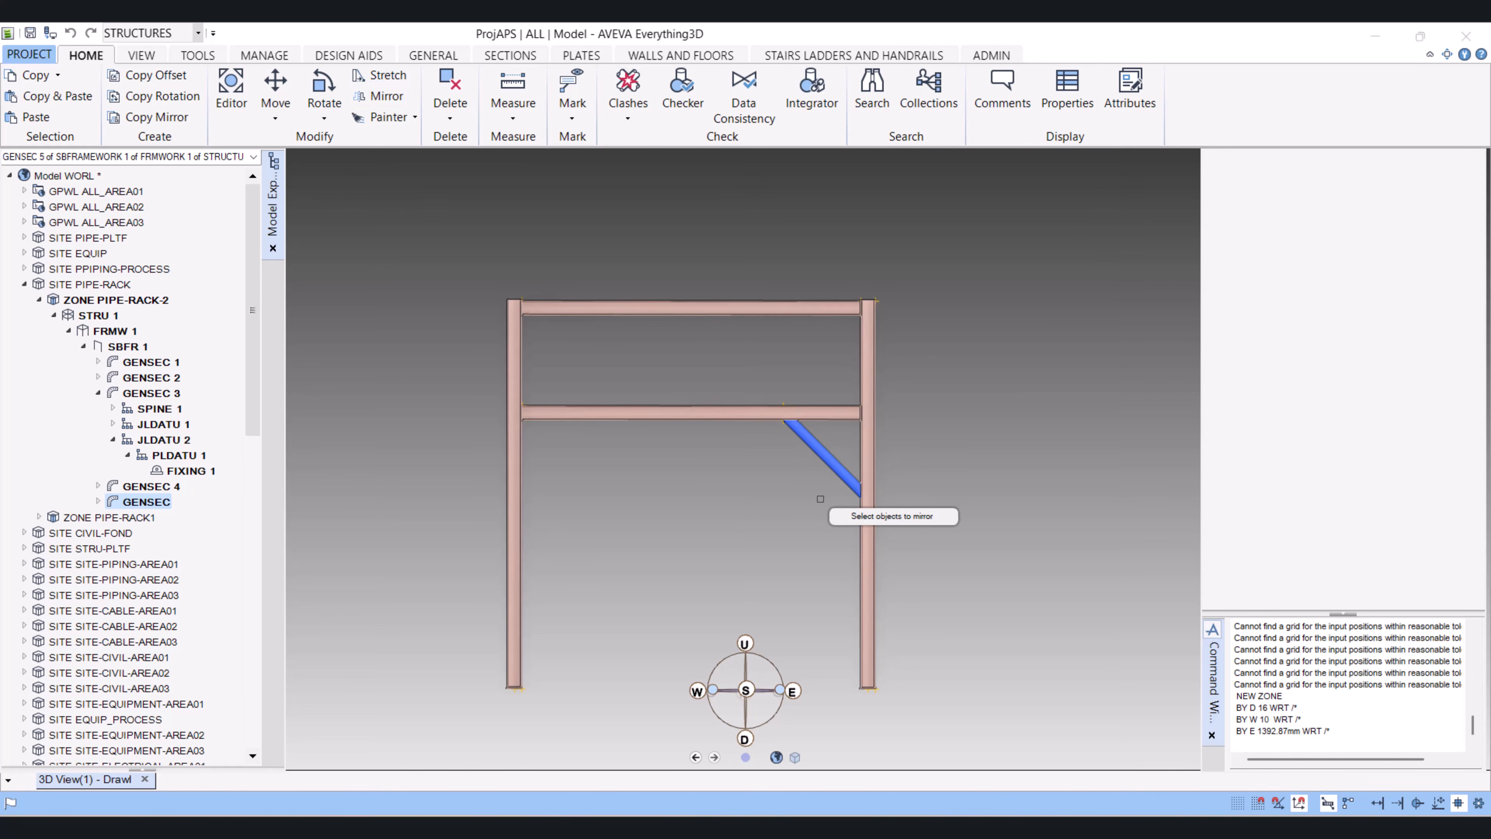
click(816, 450)
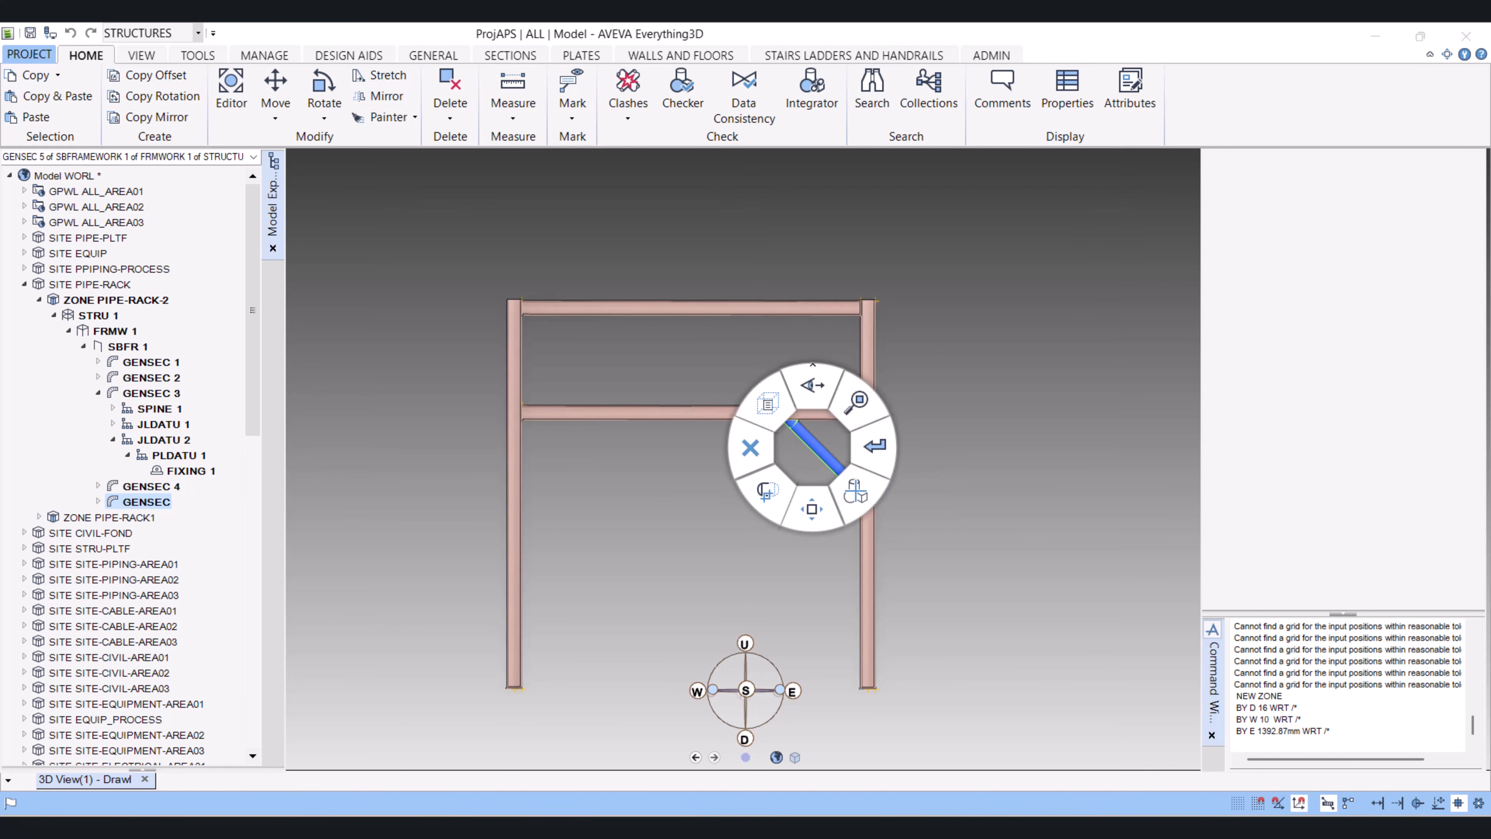
click(841, 447)
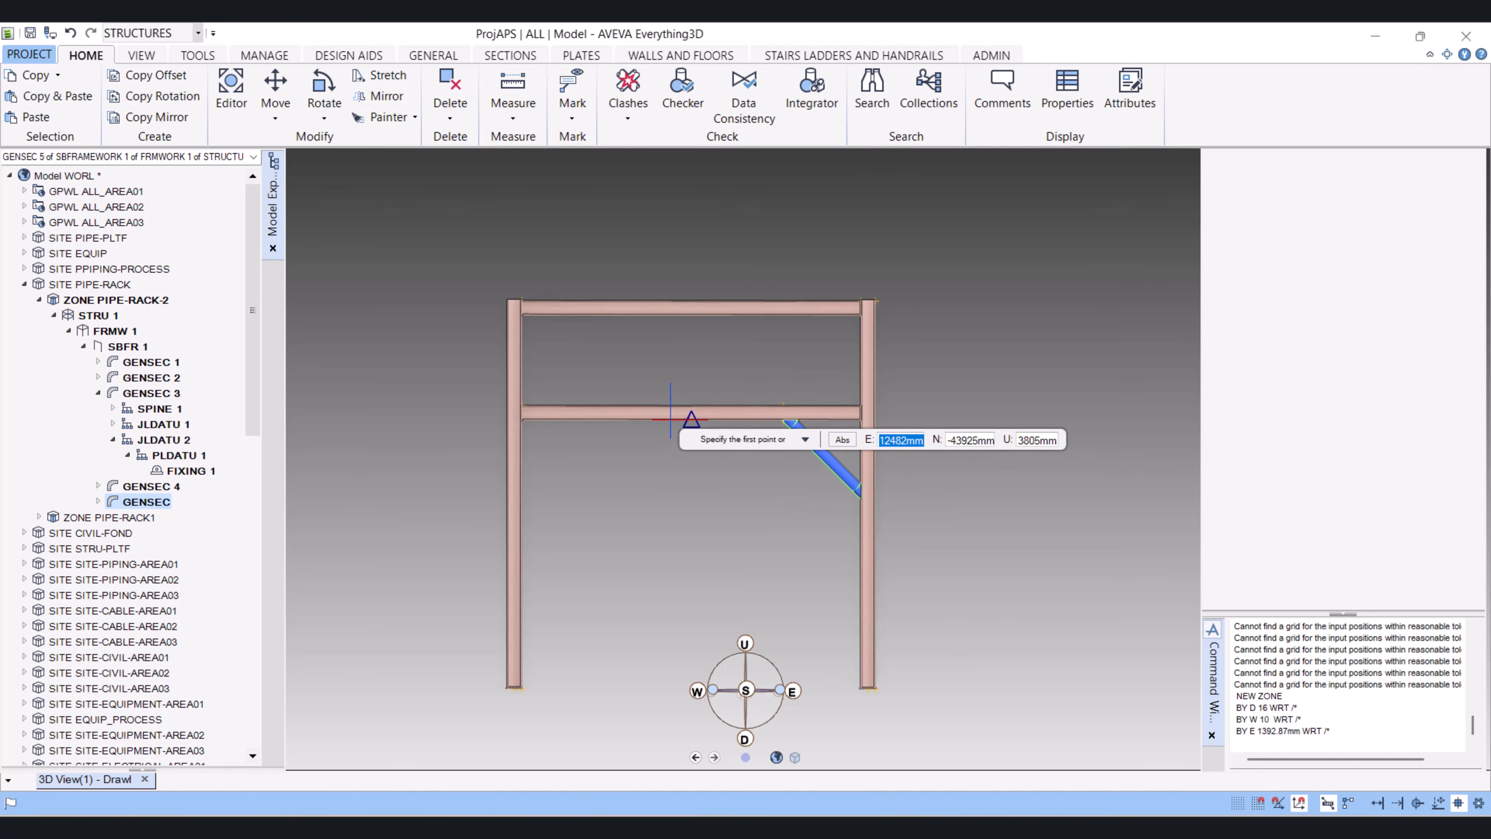
click(691, 405)
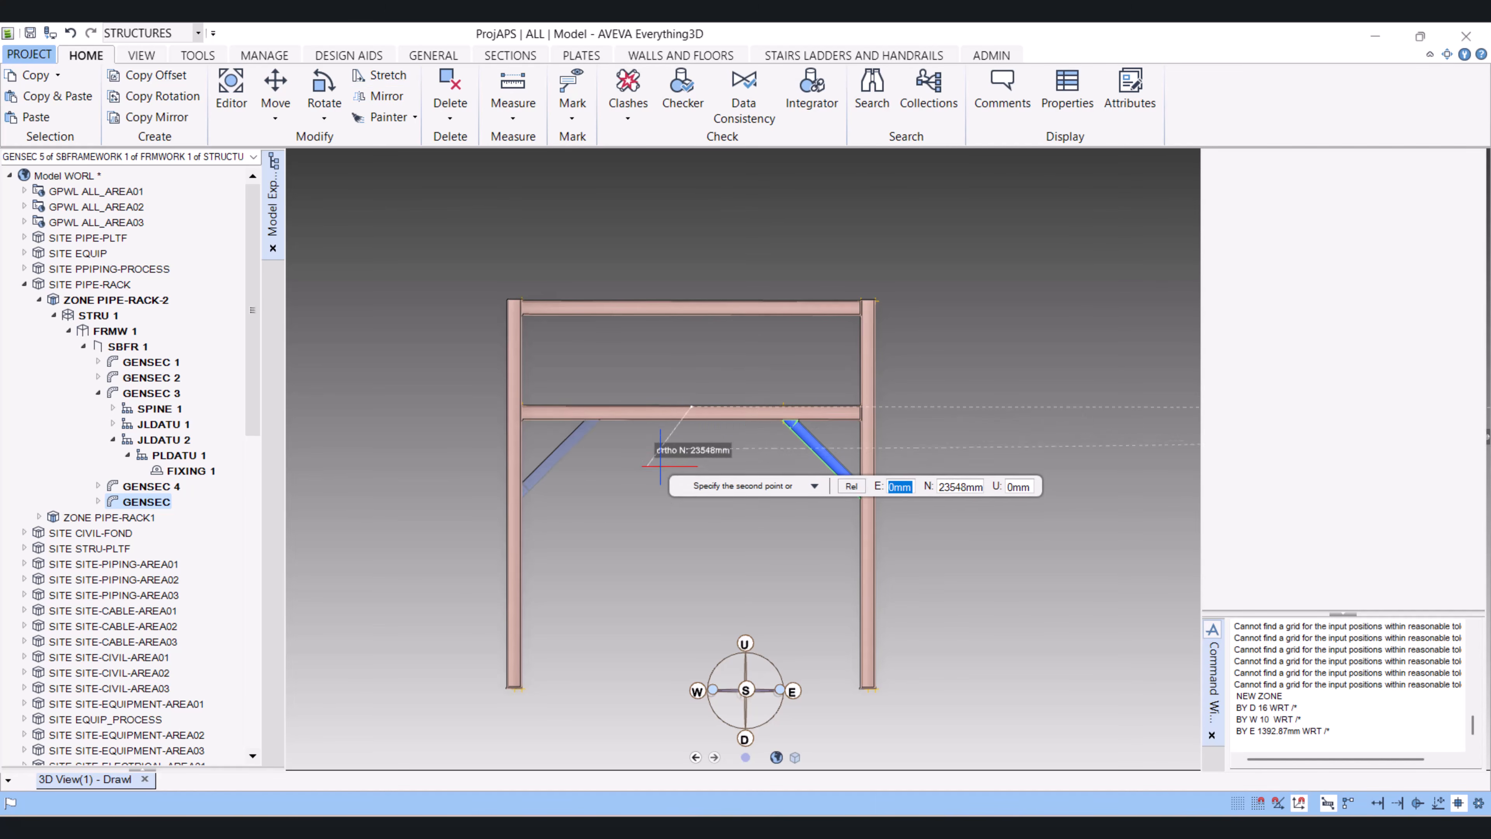
click(691, 518)
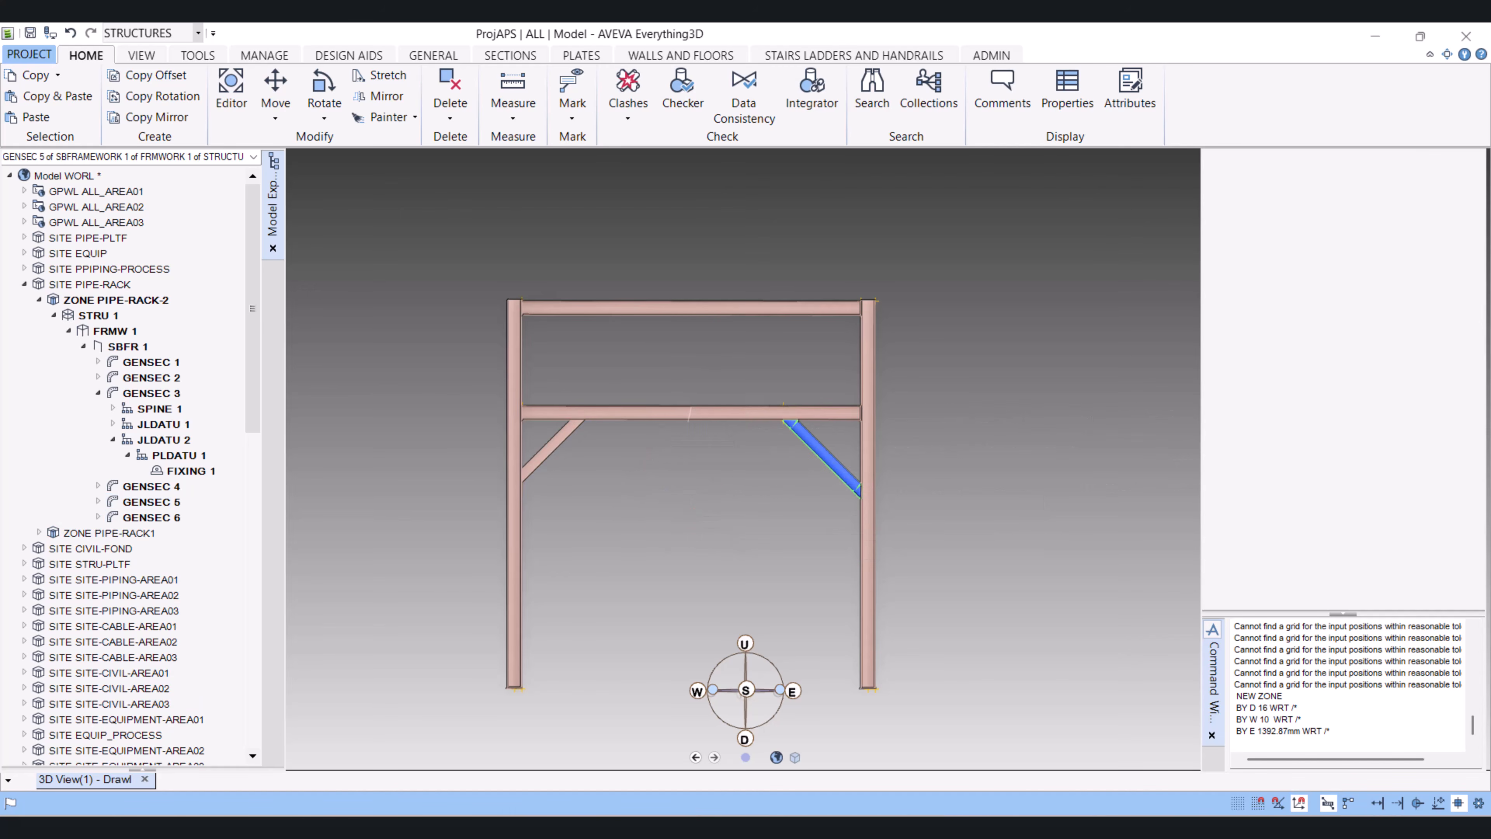
Examine the frame with its mirrored brace at the west column and the original brace at the east column
scroll(691, 488, down, 2)
middle_drag(691, 488, 509, 566)
scroll(599, 453, up, 3)
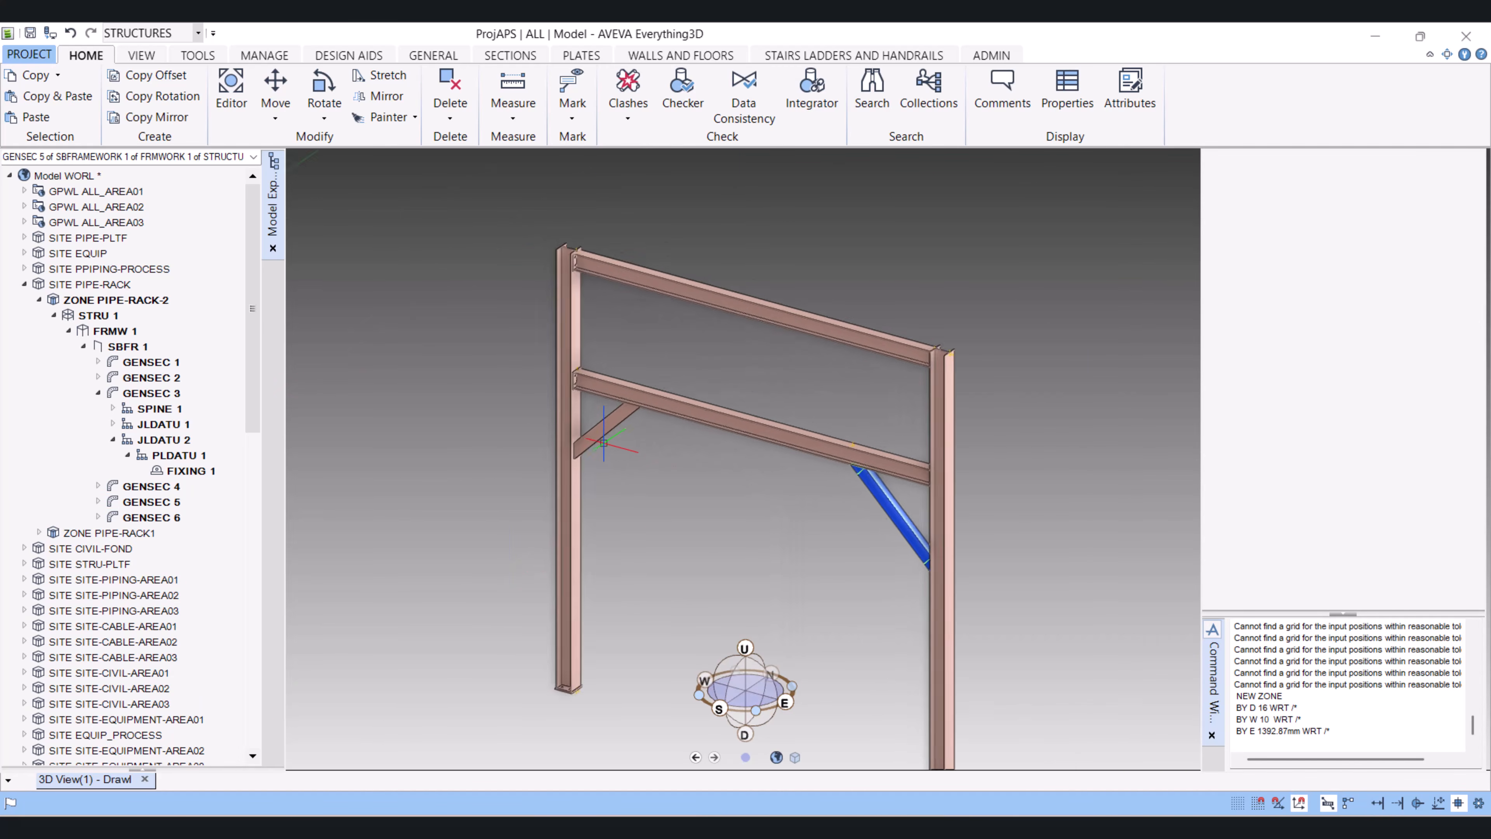
scroll(605, 443, up, 2)
mouse_move(604, 443)
middle_down()
mouse_move(633, 455)
mouse_move(606, 441)
middle_up()
scroll(606, 441, down, 4)
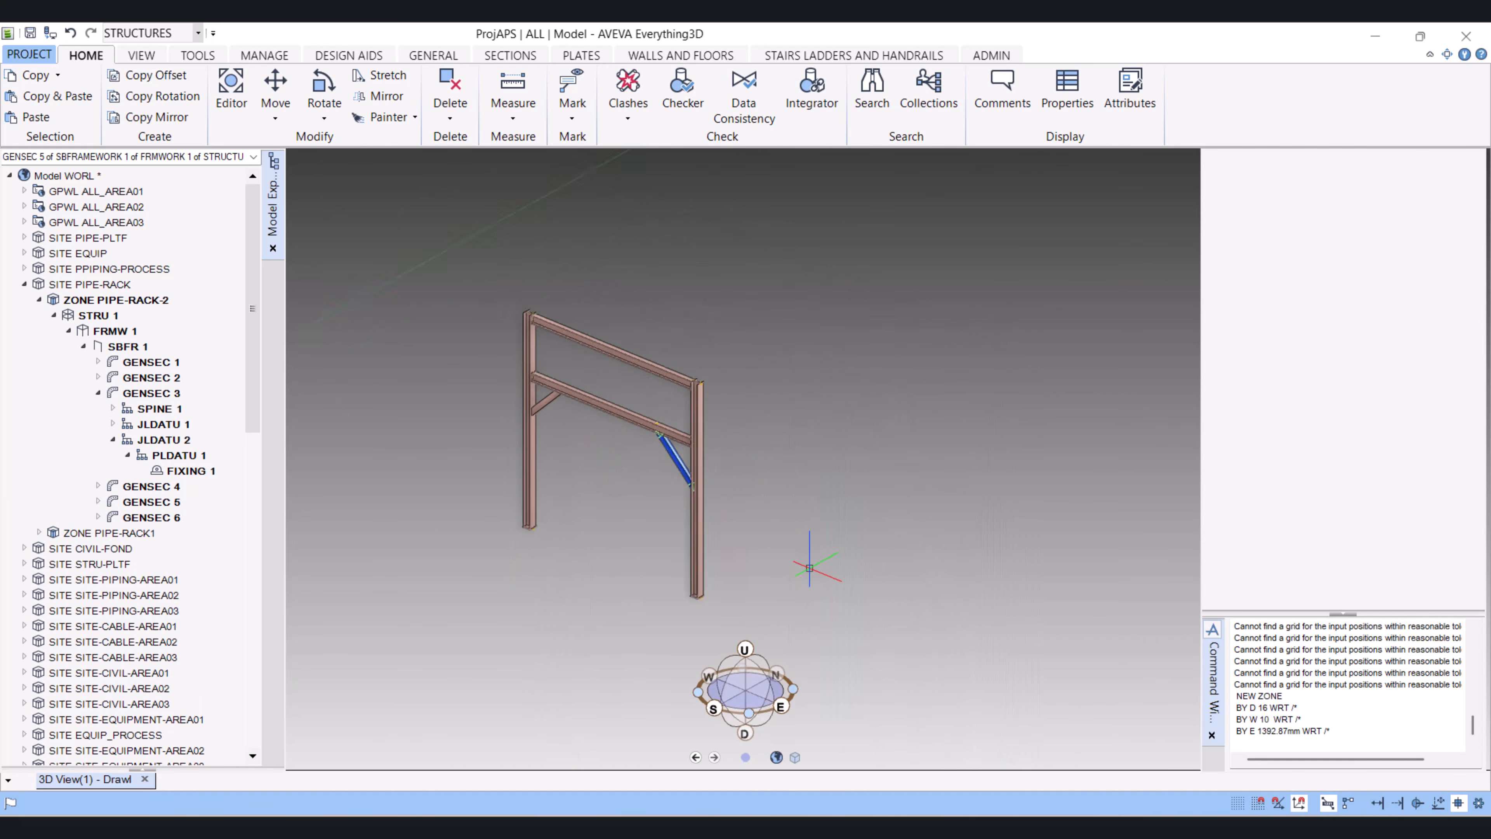
scroll(810, 568, up, 2)
middle_drag(787, 546, 626, 410)
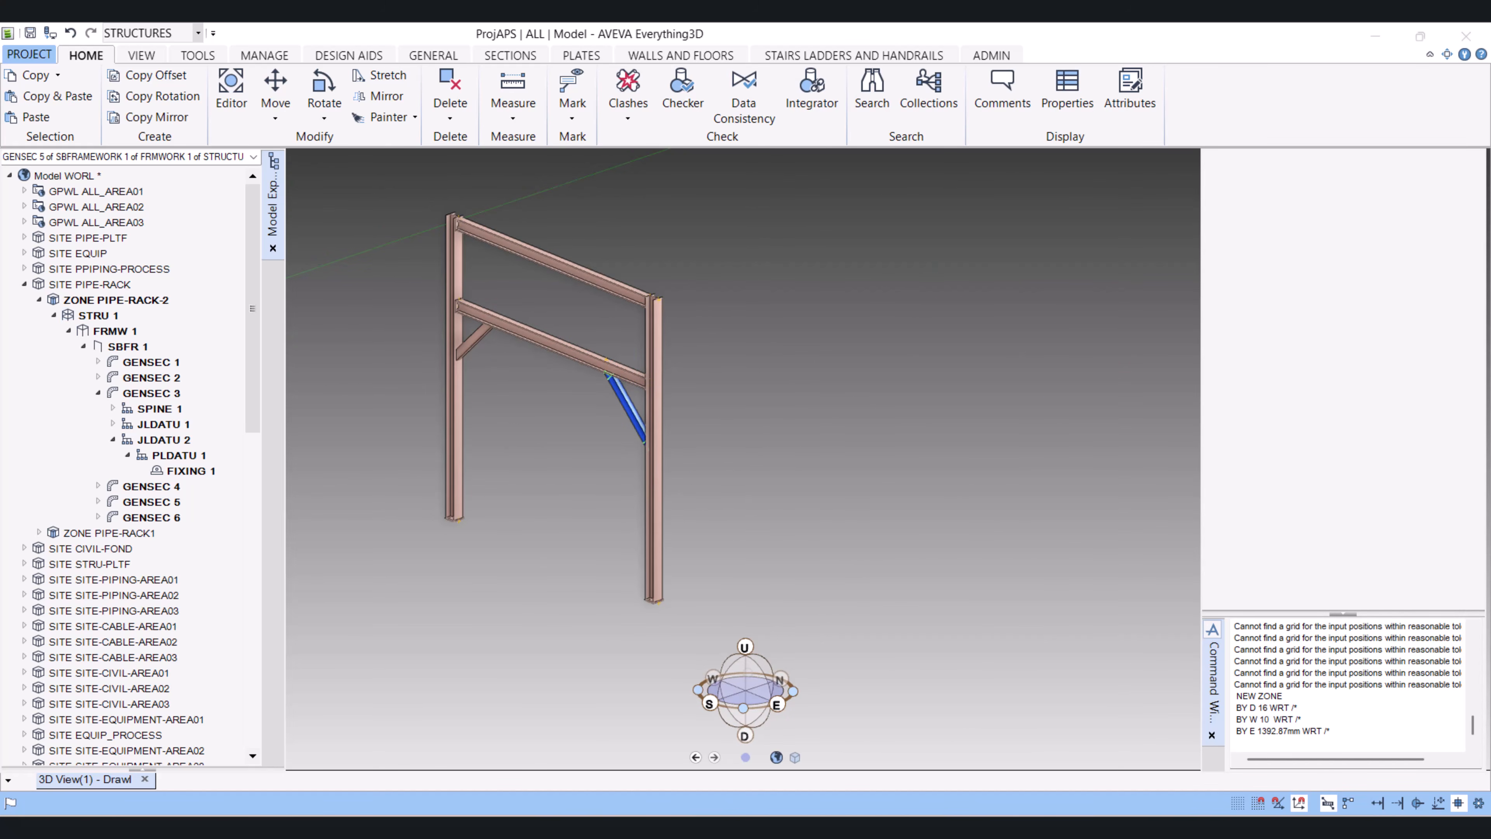
Collapse structure STRU 1 in the model hierarchy and create a zone under site CIVIL-FOND with the command NEW ZONE
click(54, 315)
scroll(604, 611, up, 3)
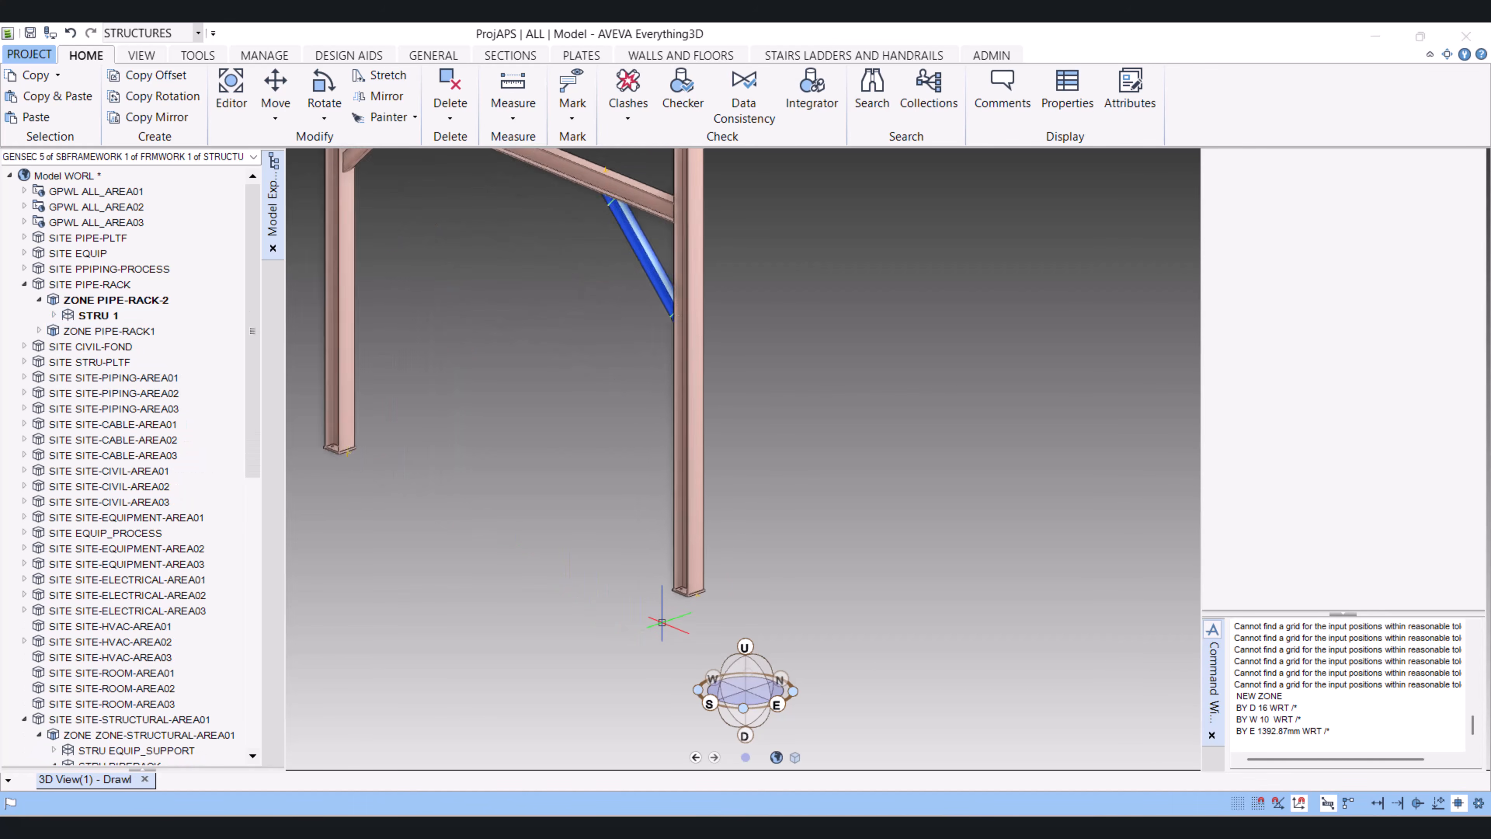
scroll(689, 590, up, 2)
middle_drag(704, 578, 726, 646)
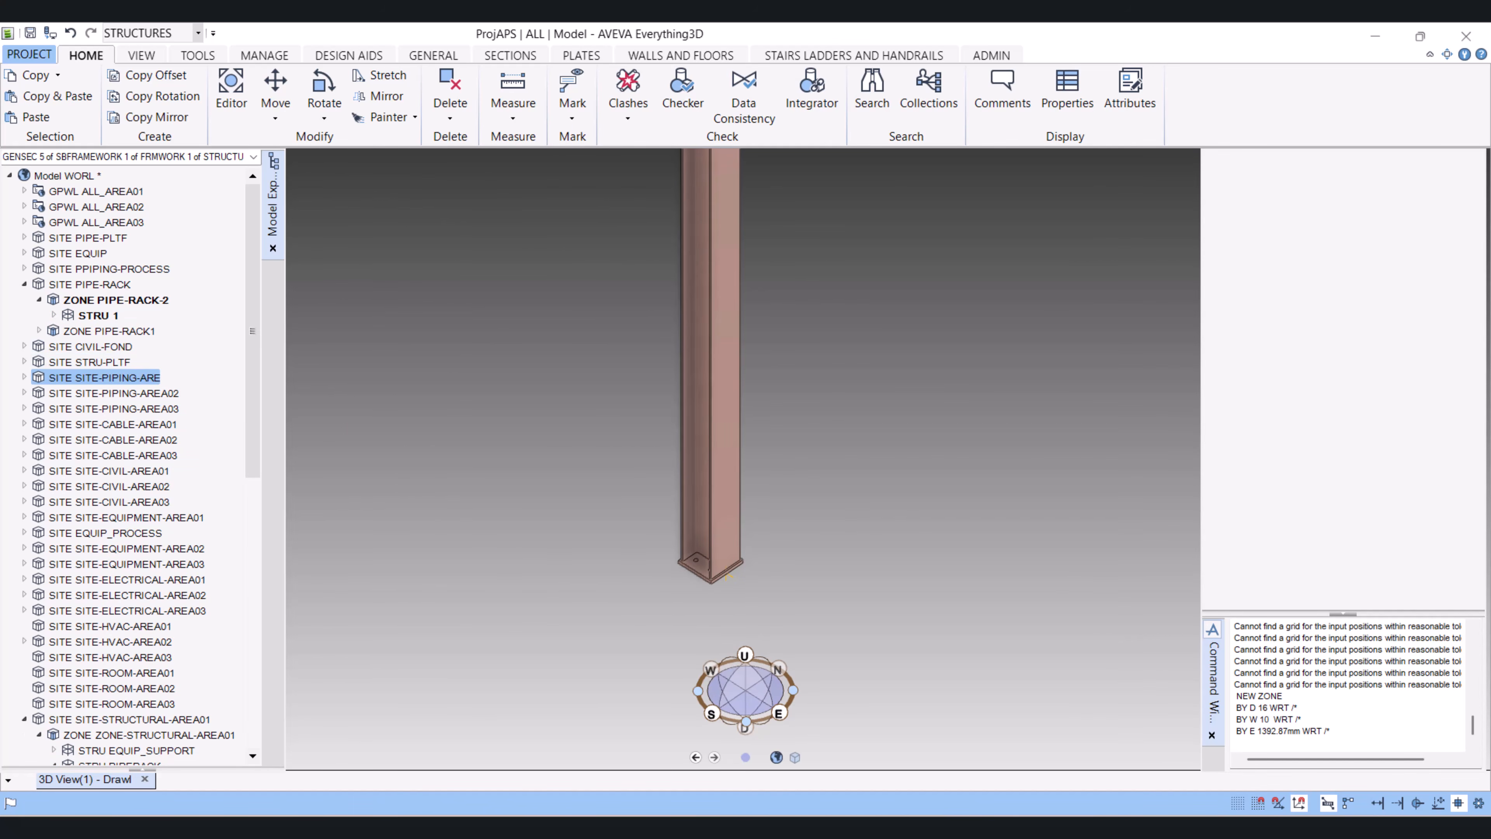
click(24, 346)
click(88, 346)
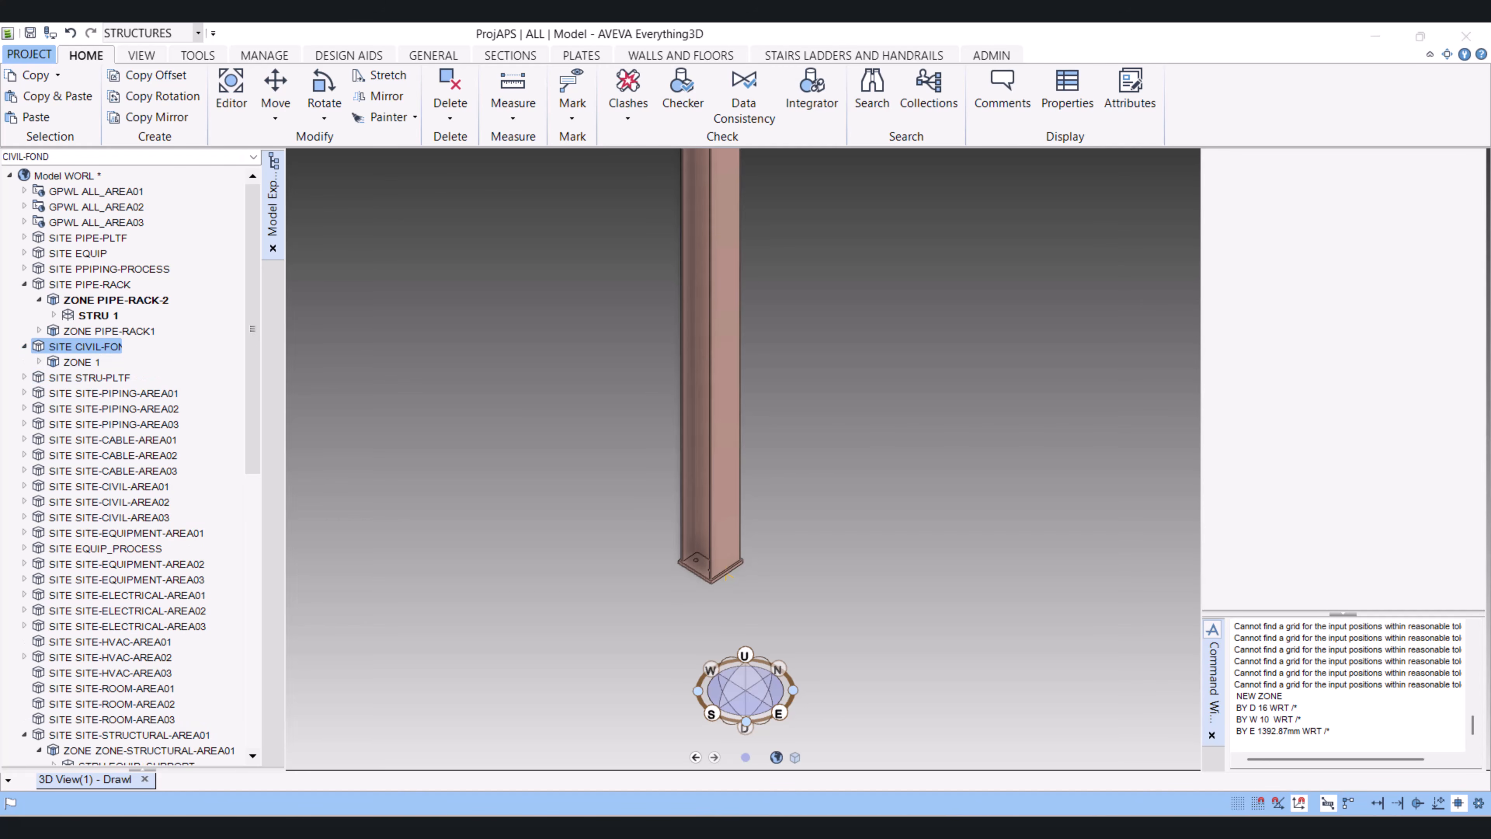
click(1235, 741)
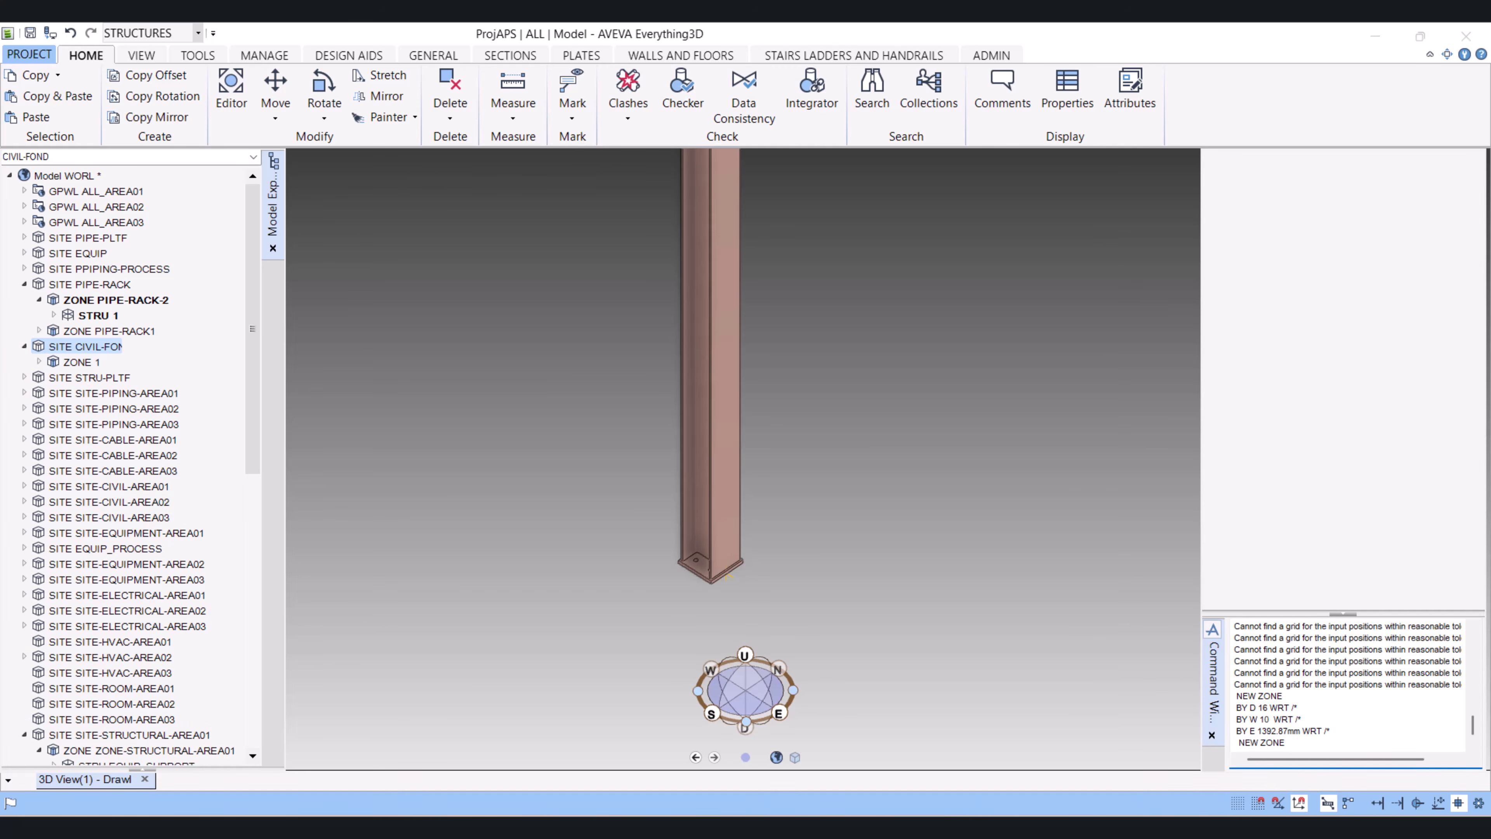
key(Return)
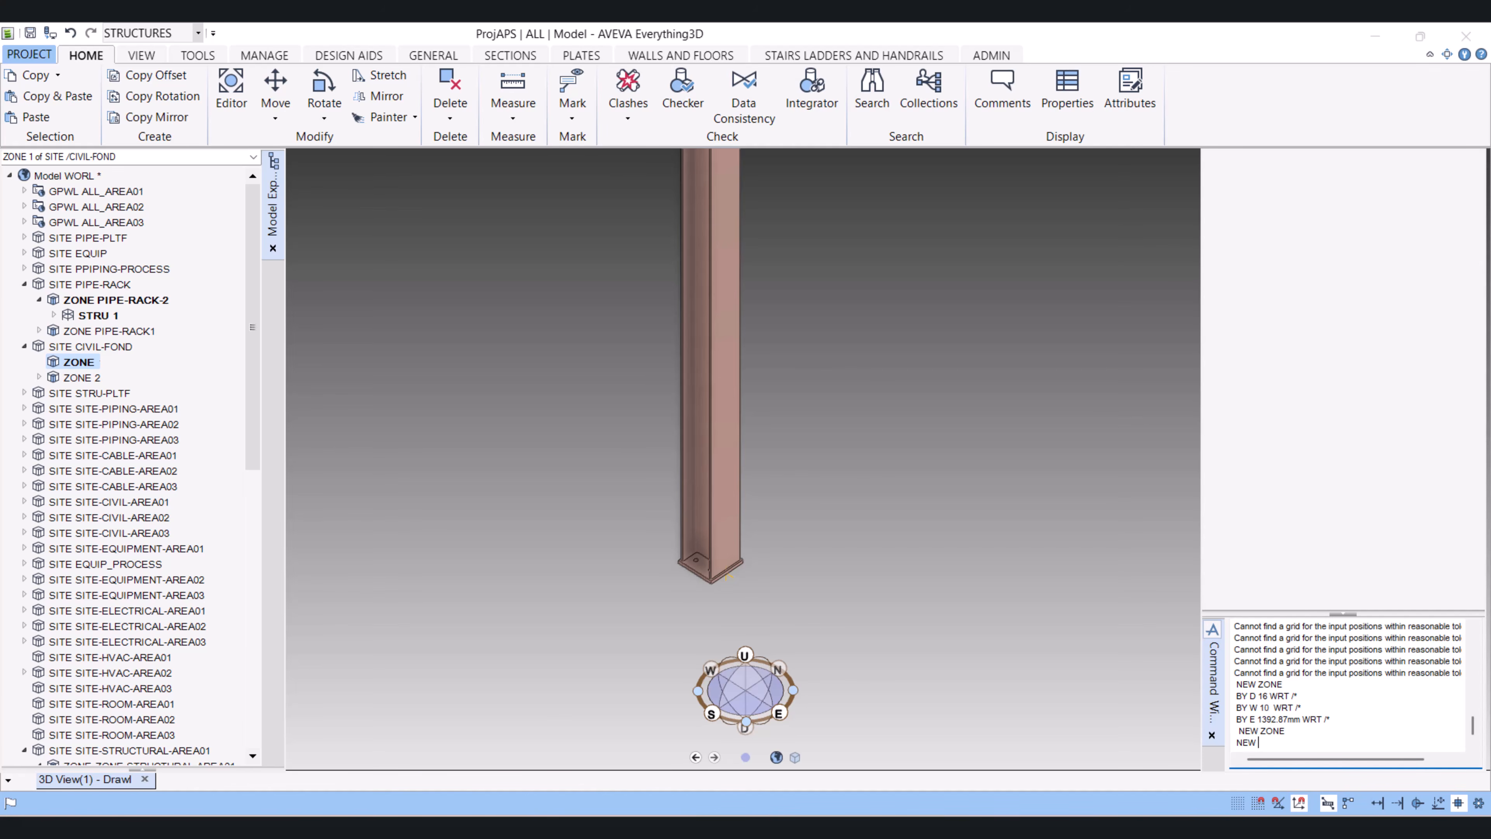
Create an equipment element in the new zone and add a box with NEW BOX XLEN 400 YLEN 400 ZLEN 500
key(Return)
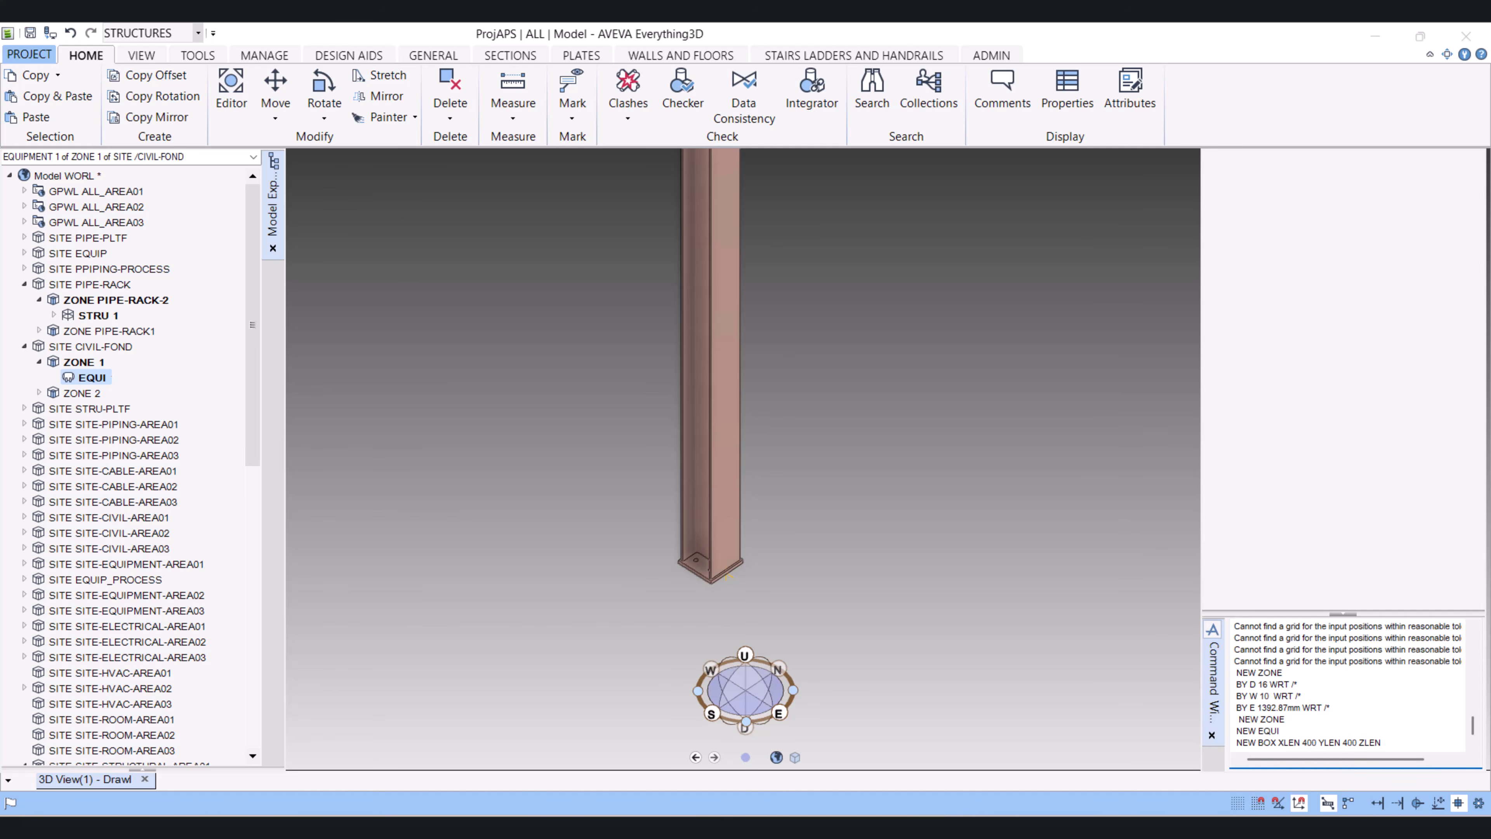
key(Return)
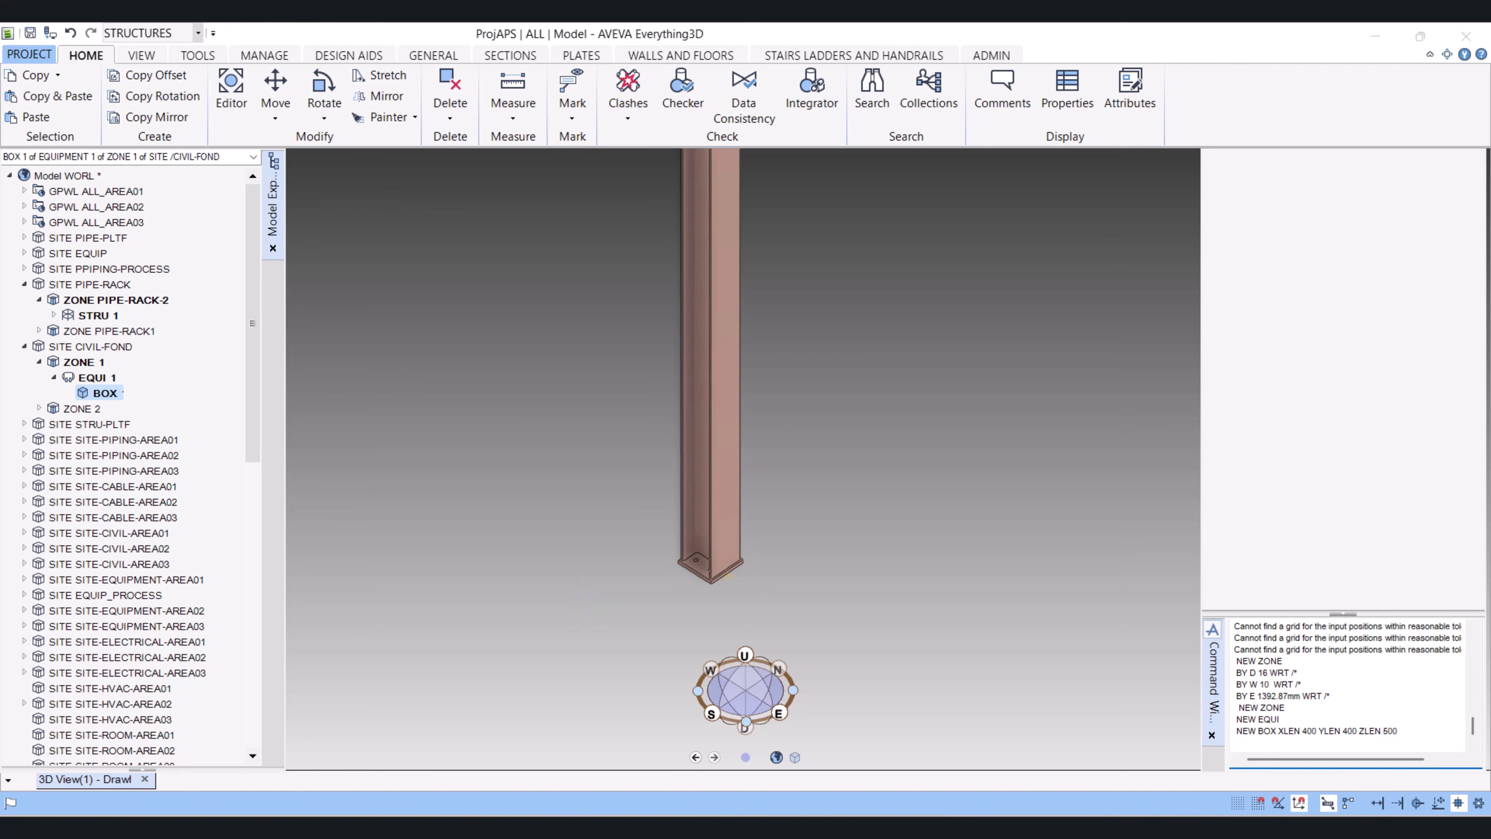
Query the east column's position relative to the world with the command Q POS WRT /*
click(54, 315)
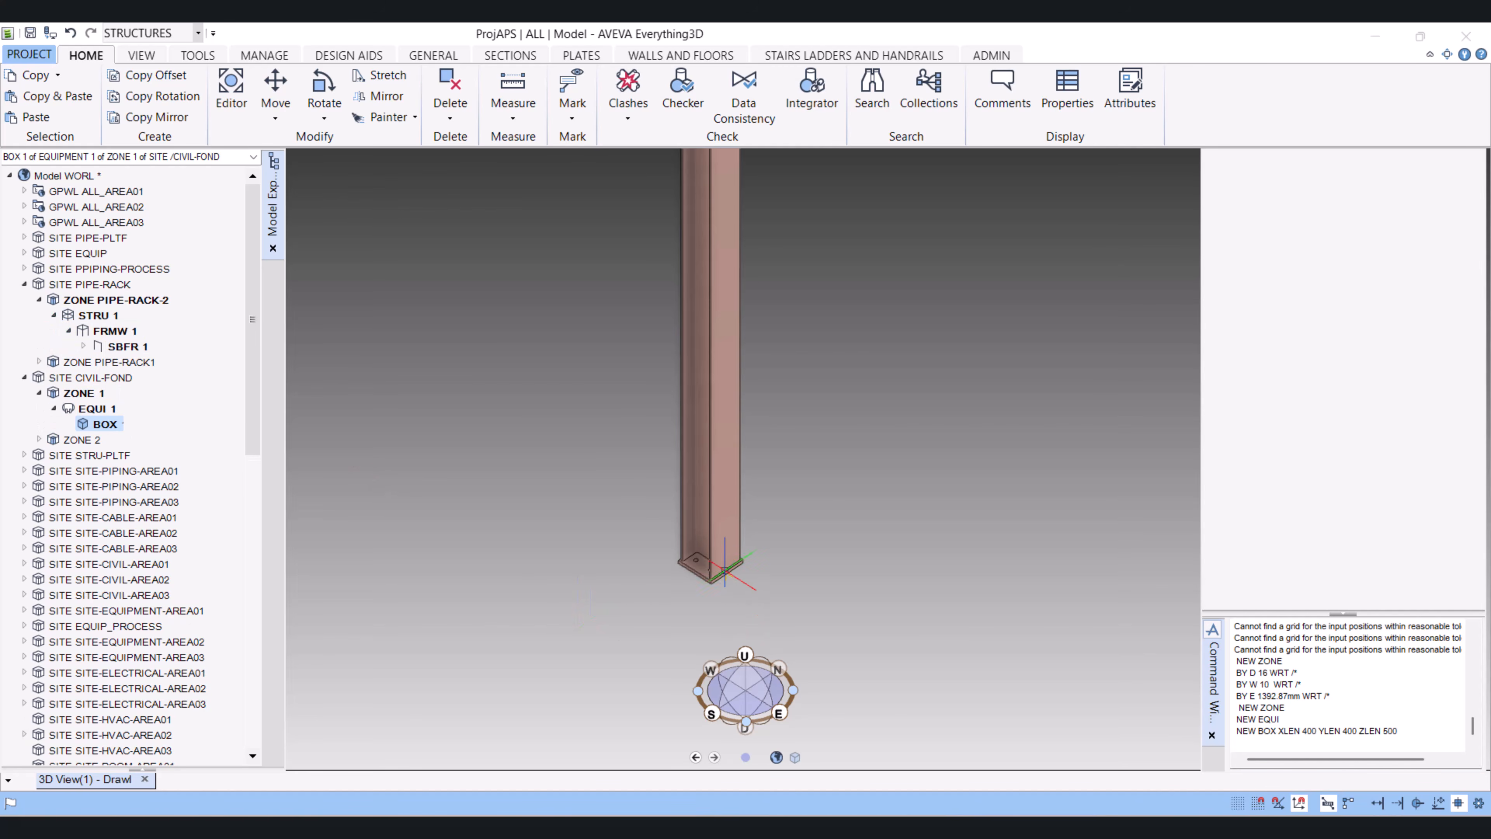
double_click(728, 567)
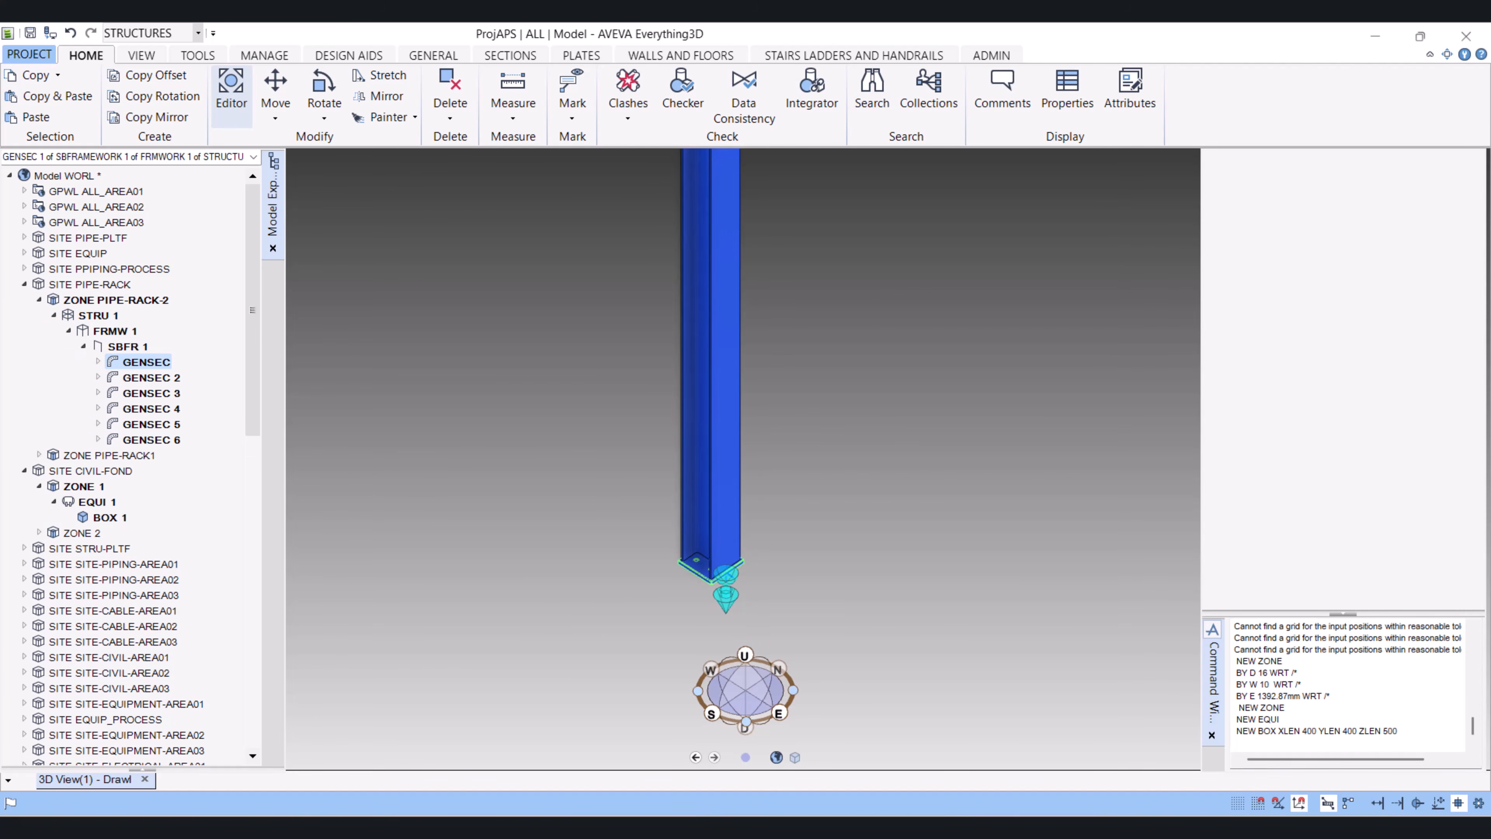
click(1234, 742)
text(Q POS WRT /*)
key(Return)
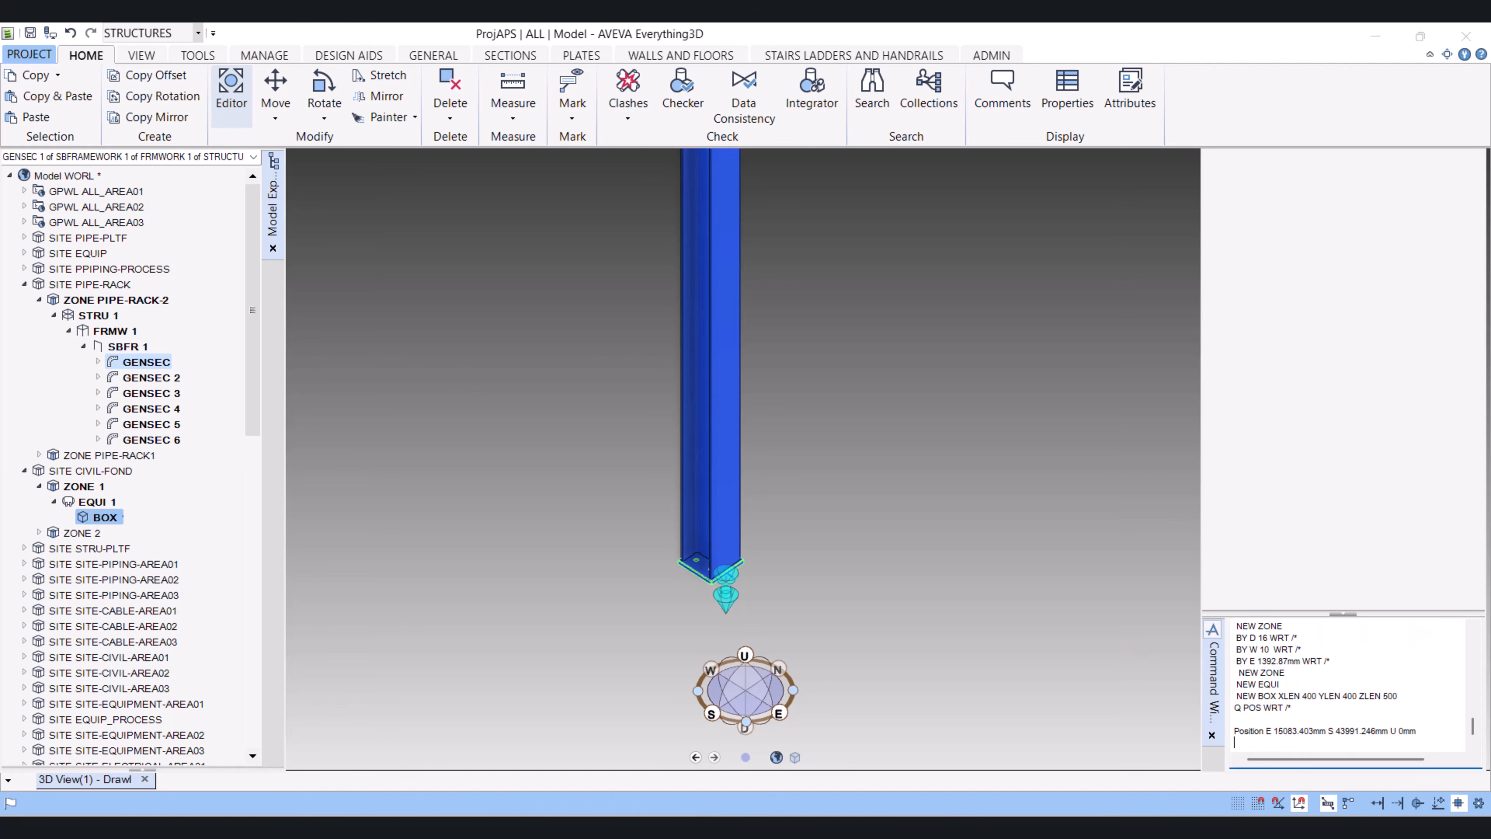
Place the new equipment at the column base with Position E 15083.403mm S 43991.246mm U 0mm WRT /*
click(92, 502)
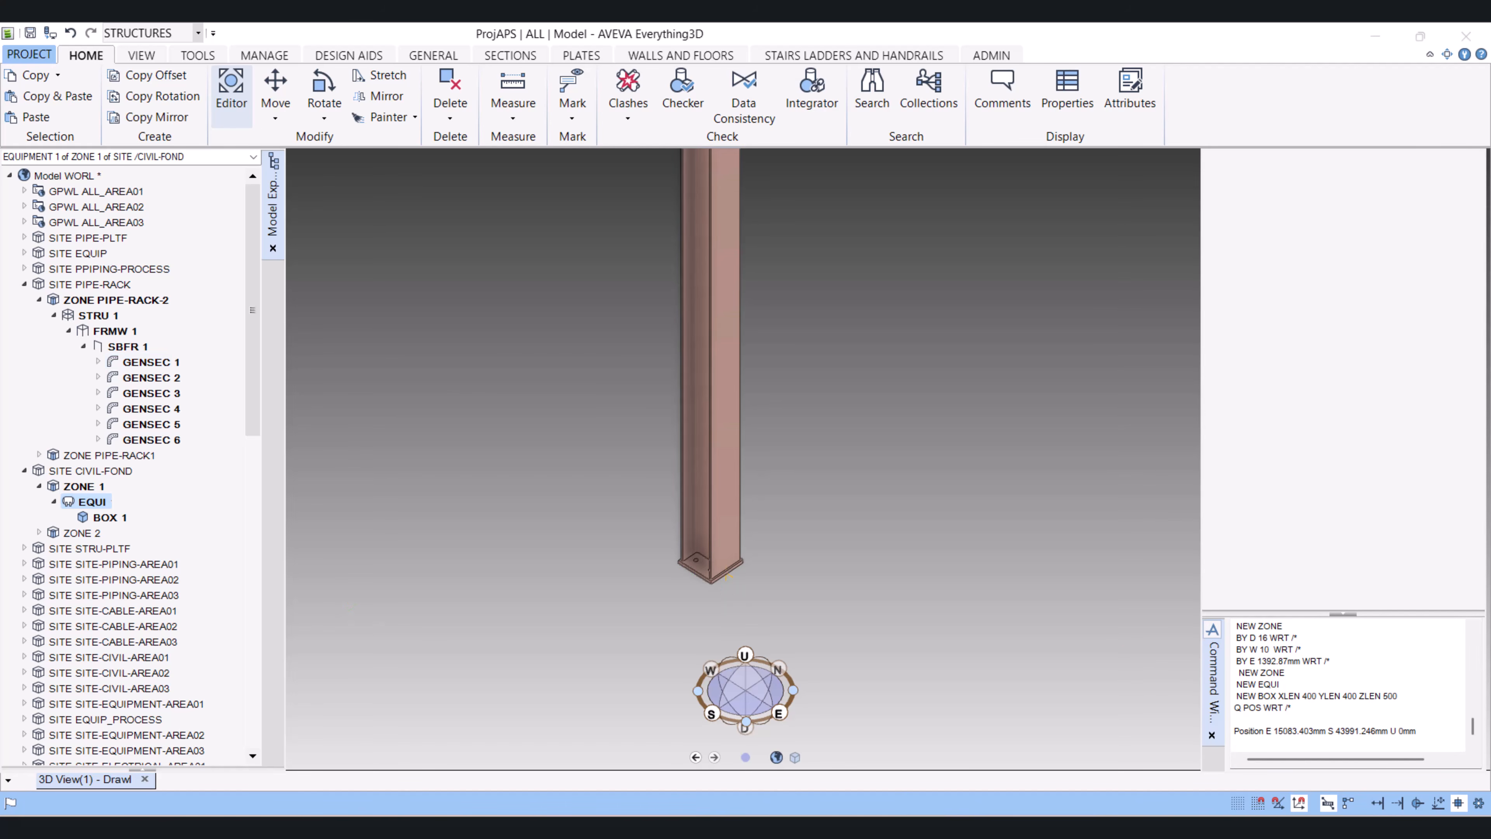
click(1350, 730)
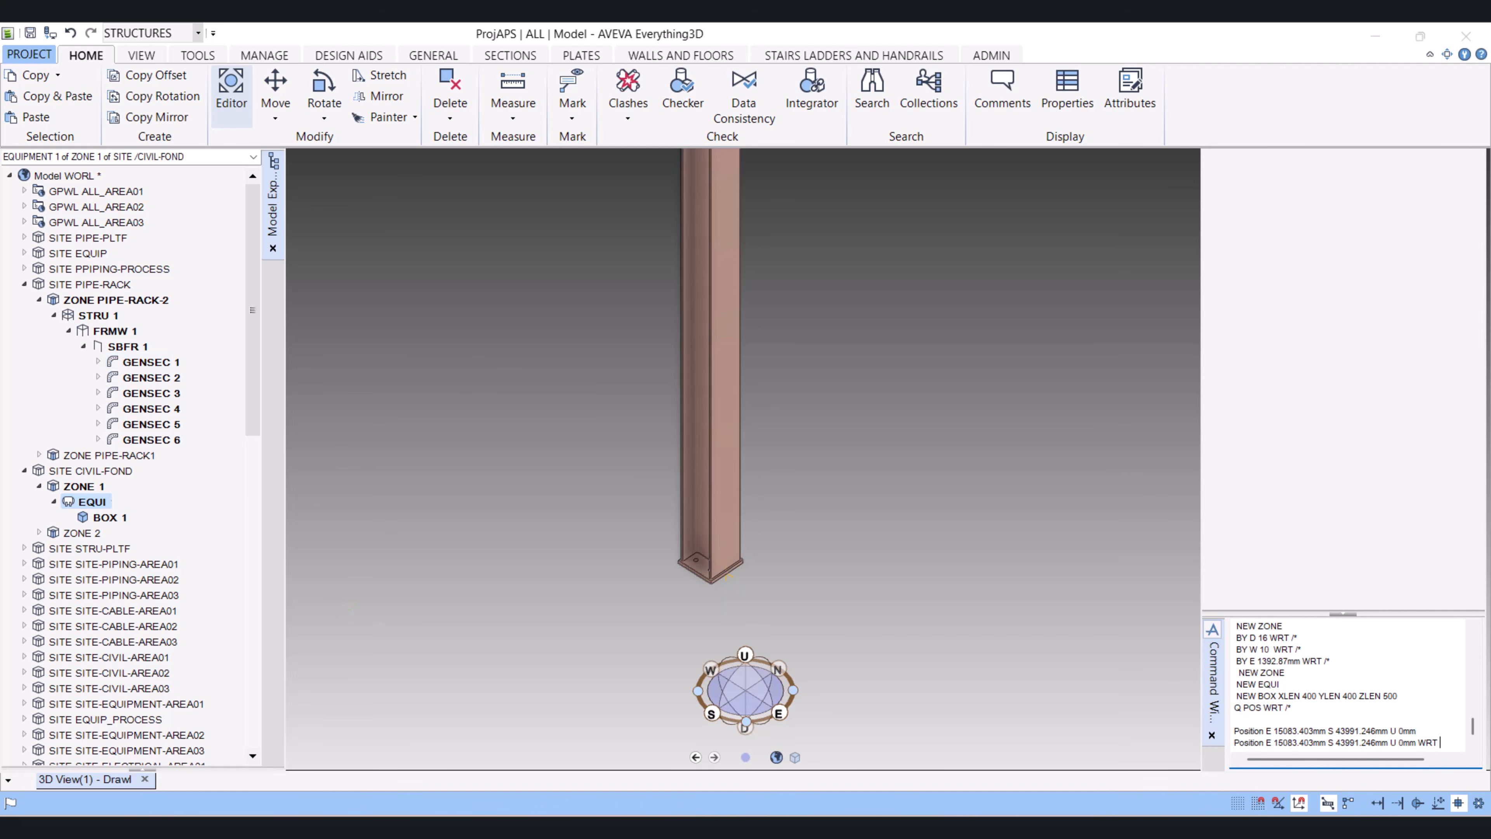
key(Return)
Measure the distance from the box's top southeast corner to the bottom southwest corner of the column's base plate
scroll(1079, 434, down, 5)
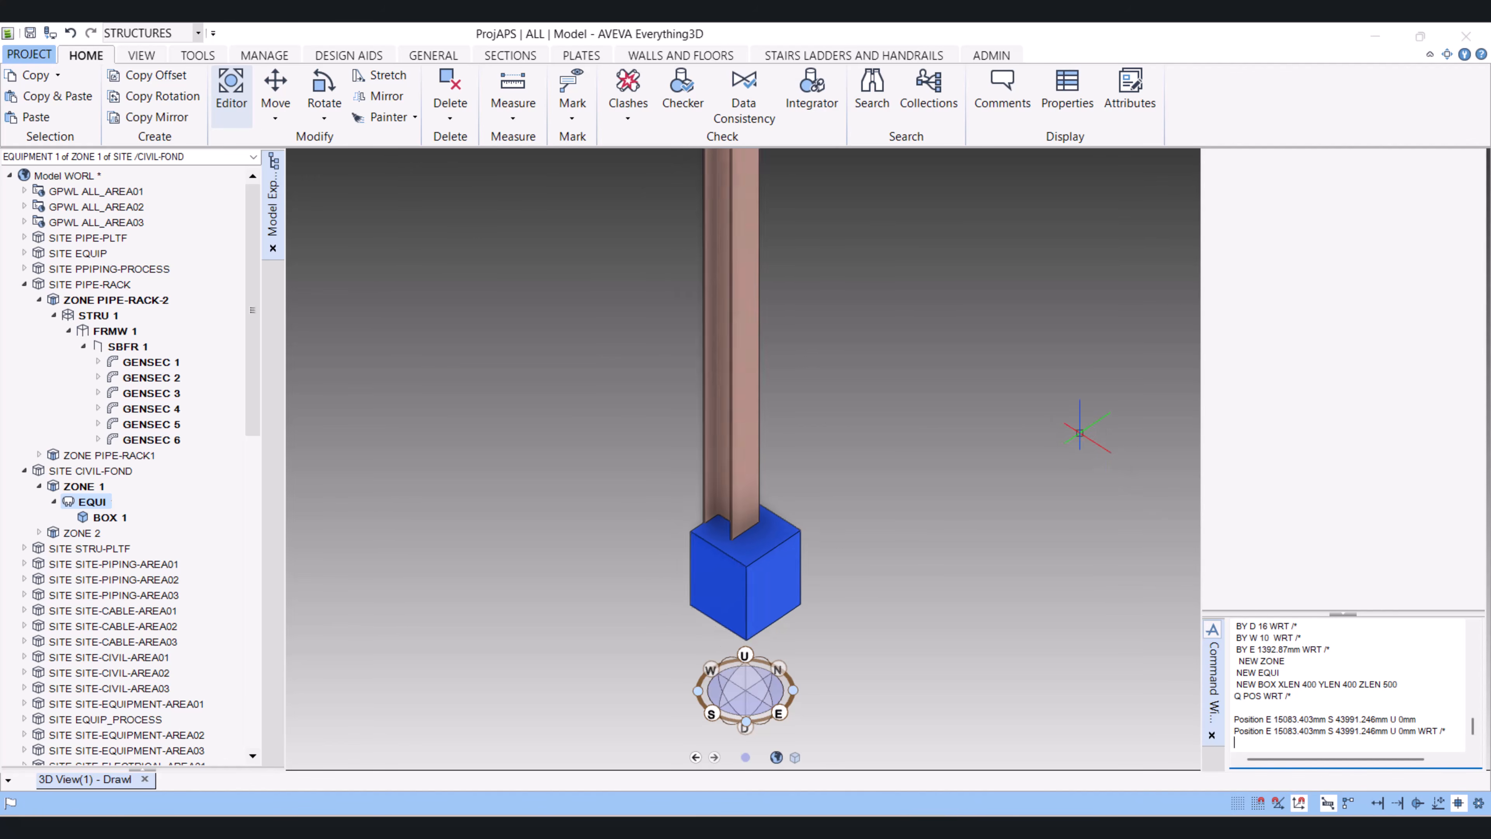
middle_drag(1018, 488, 976, 486)
scroll(982, 516, up, 3)
scroll(819, 555, up, 4)
scroll(834, 538, up, 2)
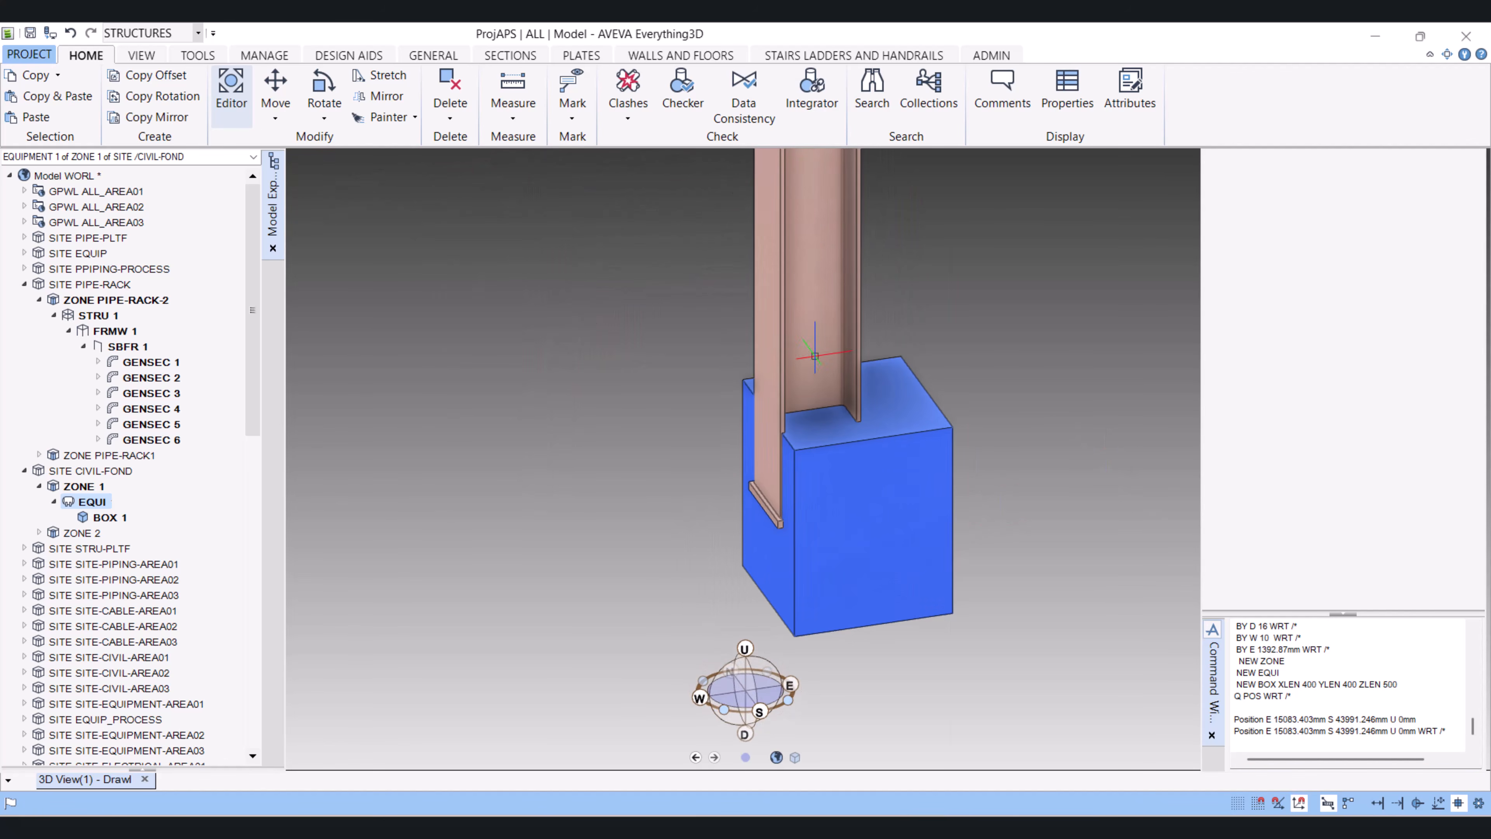
click(513, 103)
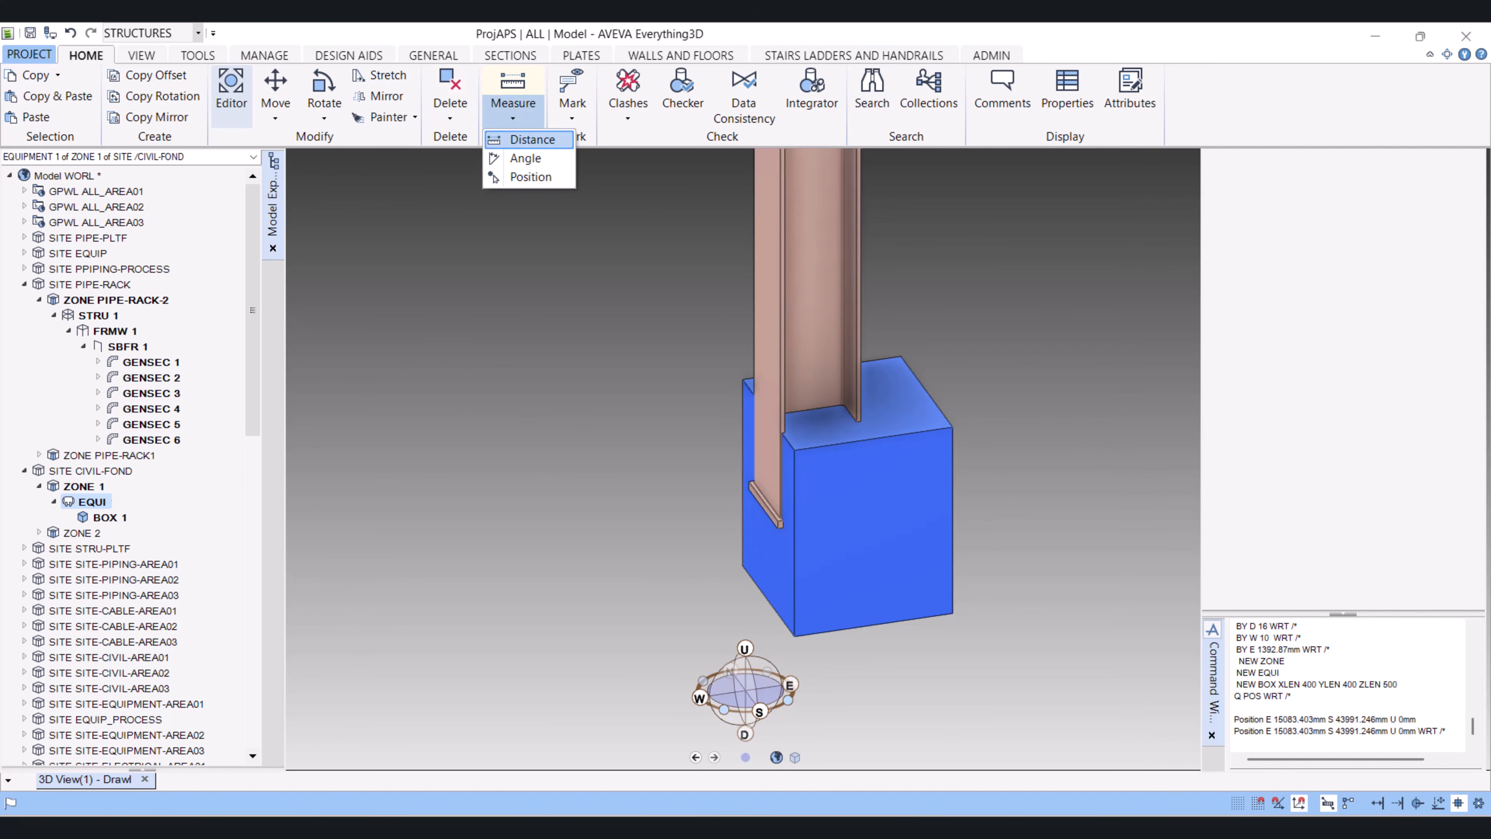
click(528, 140)
click(946, 416)
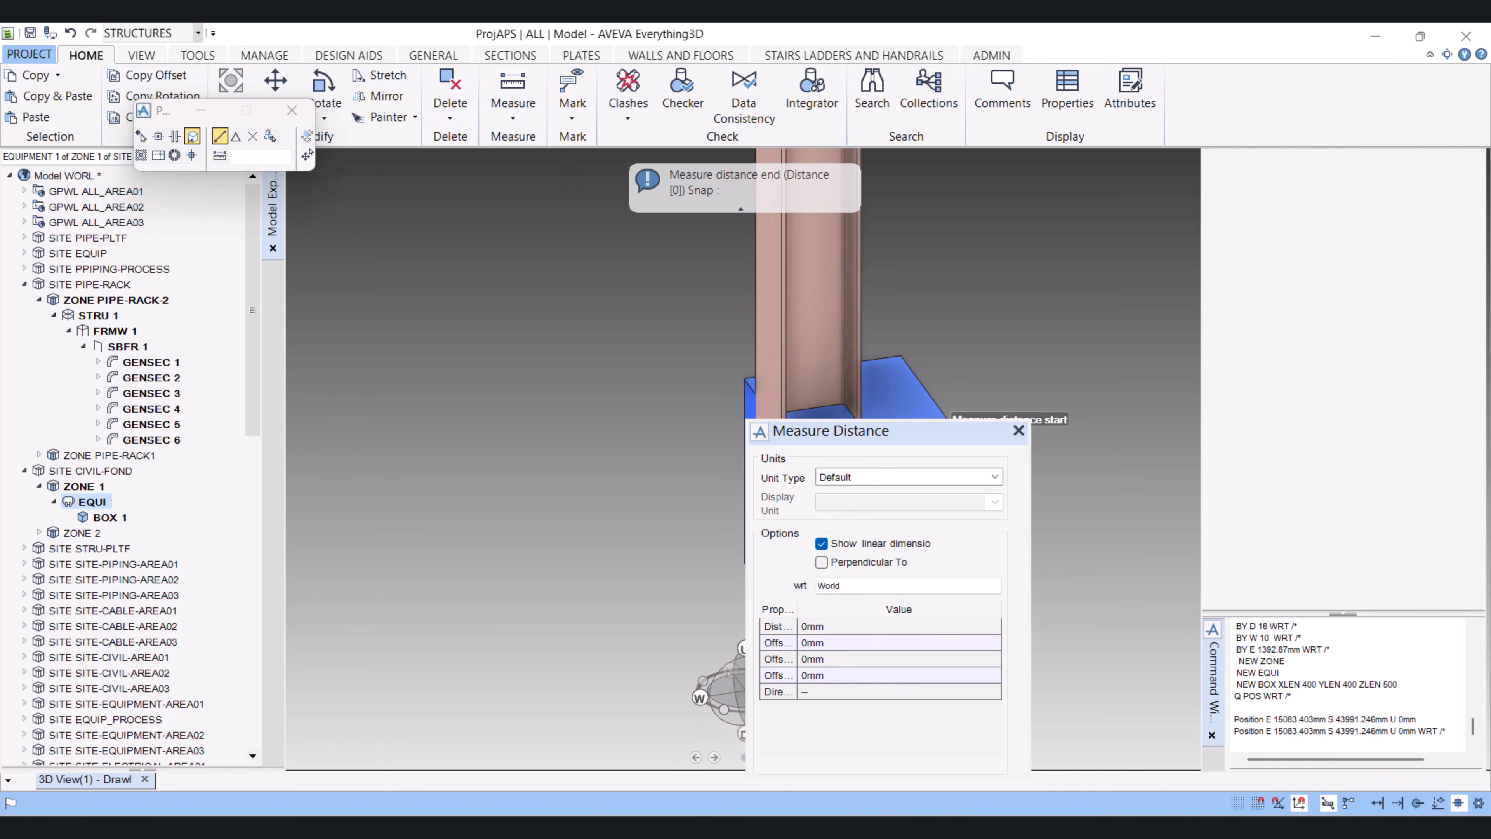
scroll(846, 194, down, 3)
middle_drag(846, 194, 868, 178)
scroll(833, 392, up, 6)
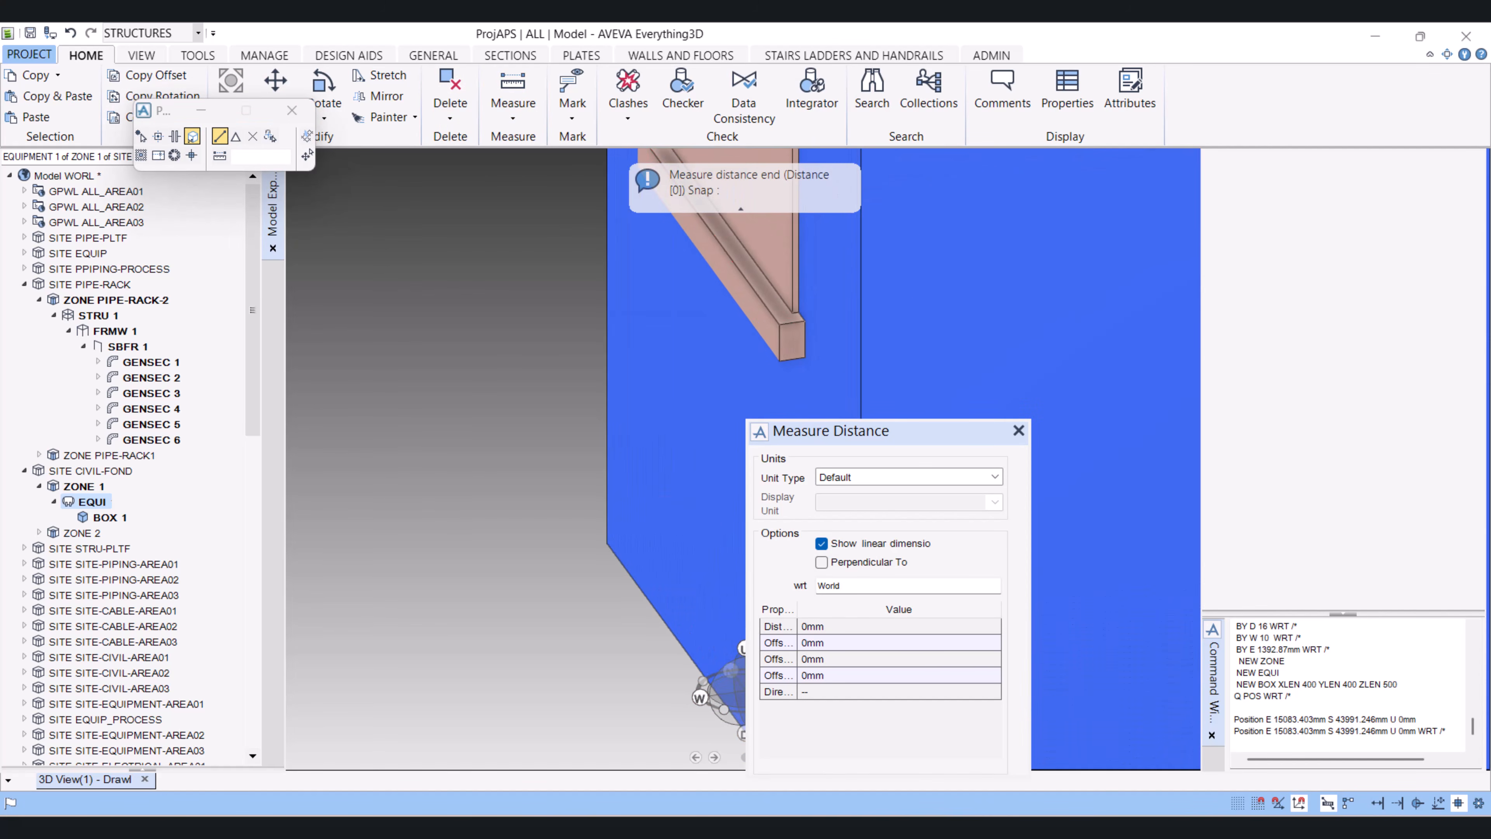
click(780, 360)
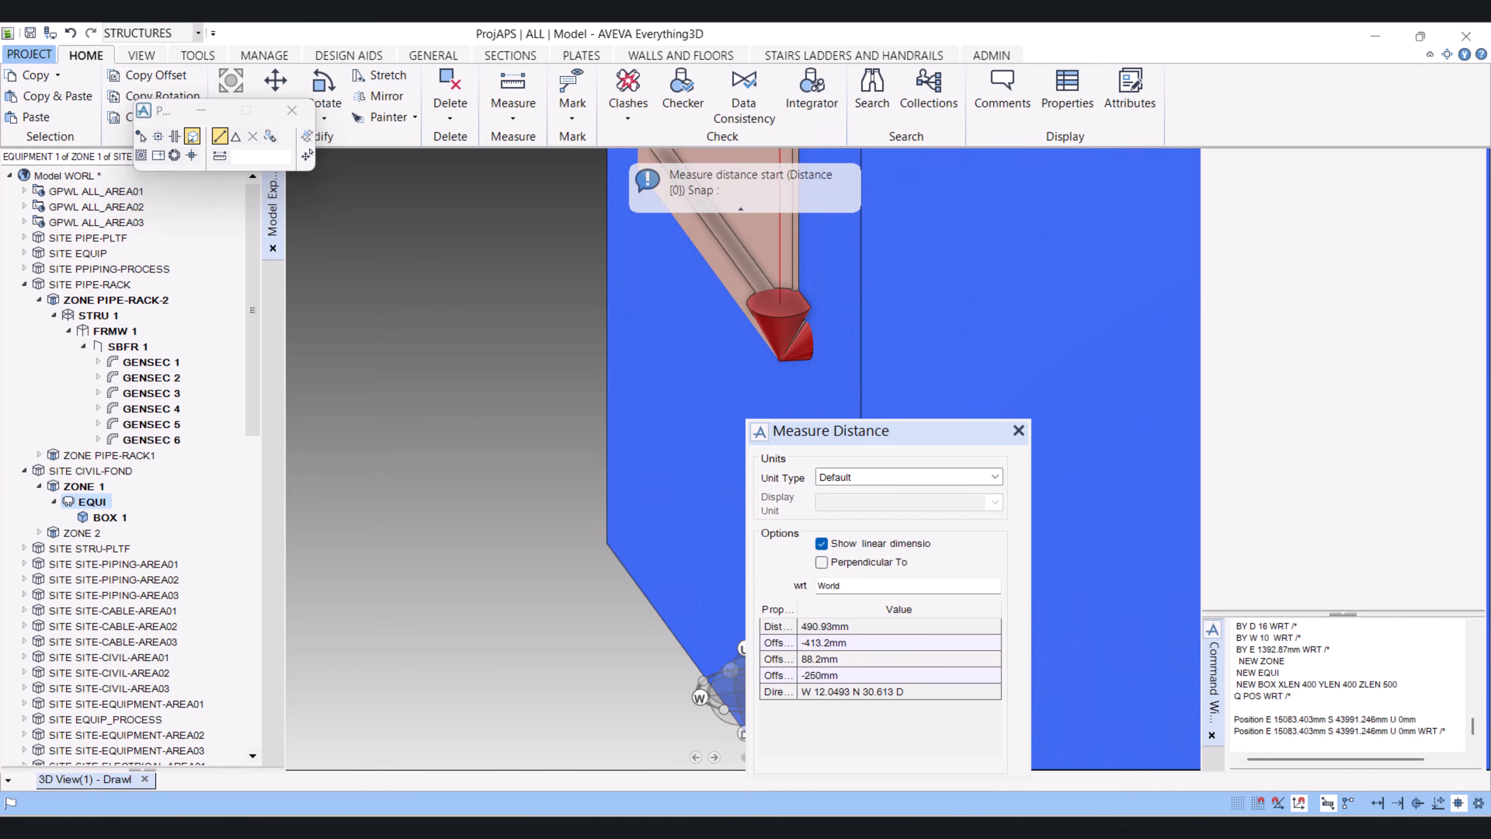
key(Escape)
Lower the foundation equipment by 250 mm with the command BY D 250 WRT /*
click(1234, 742)
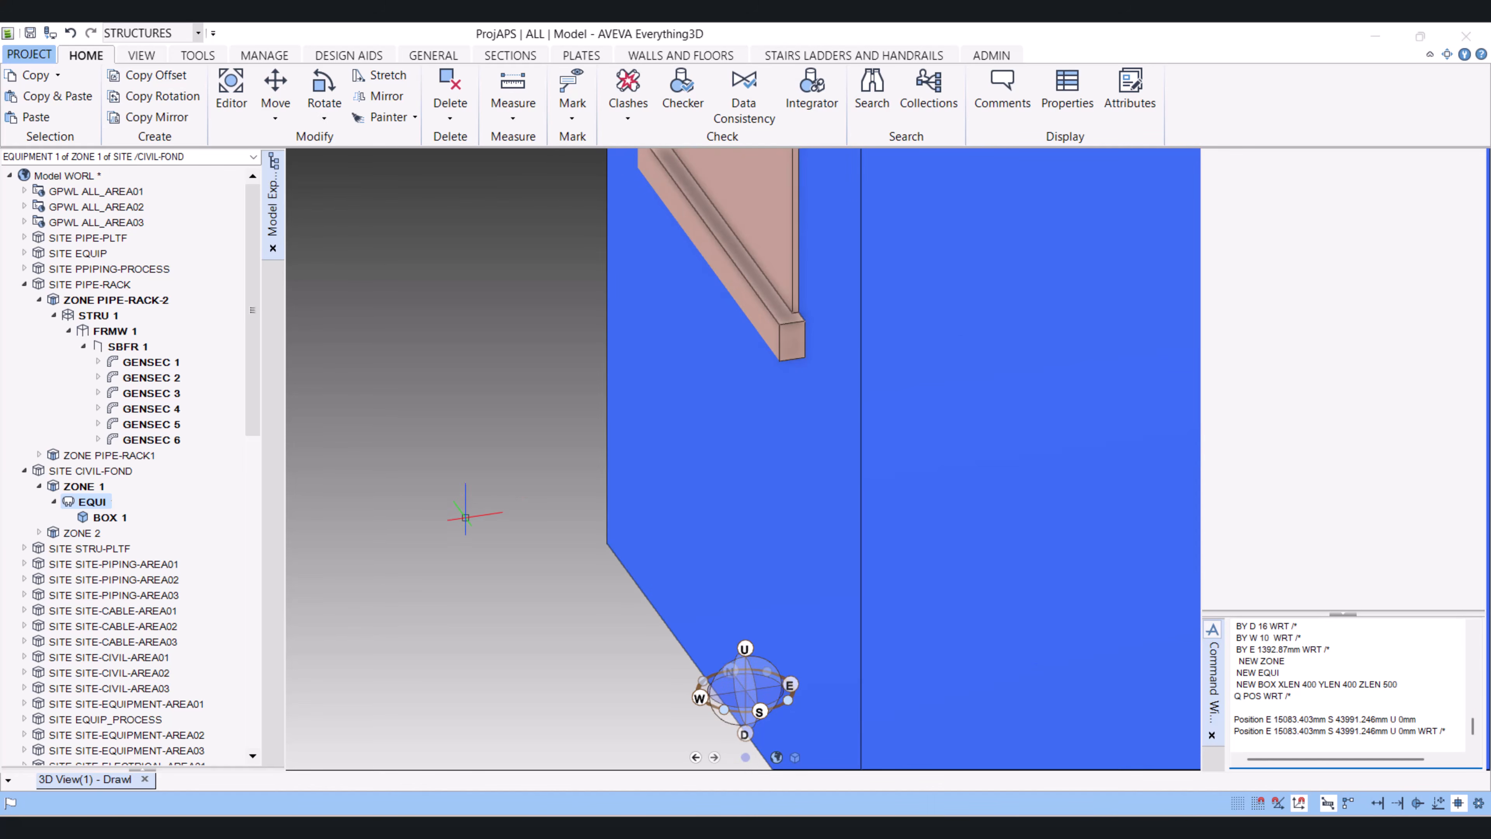
click(108, 517)
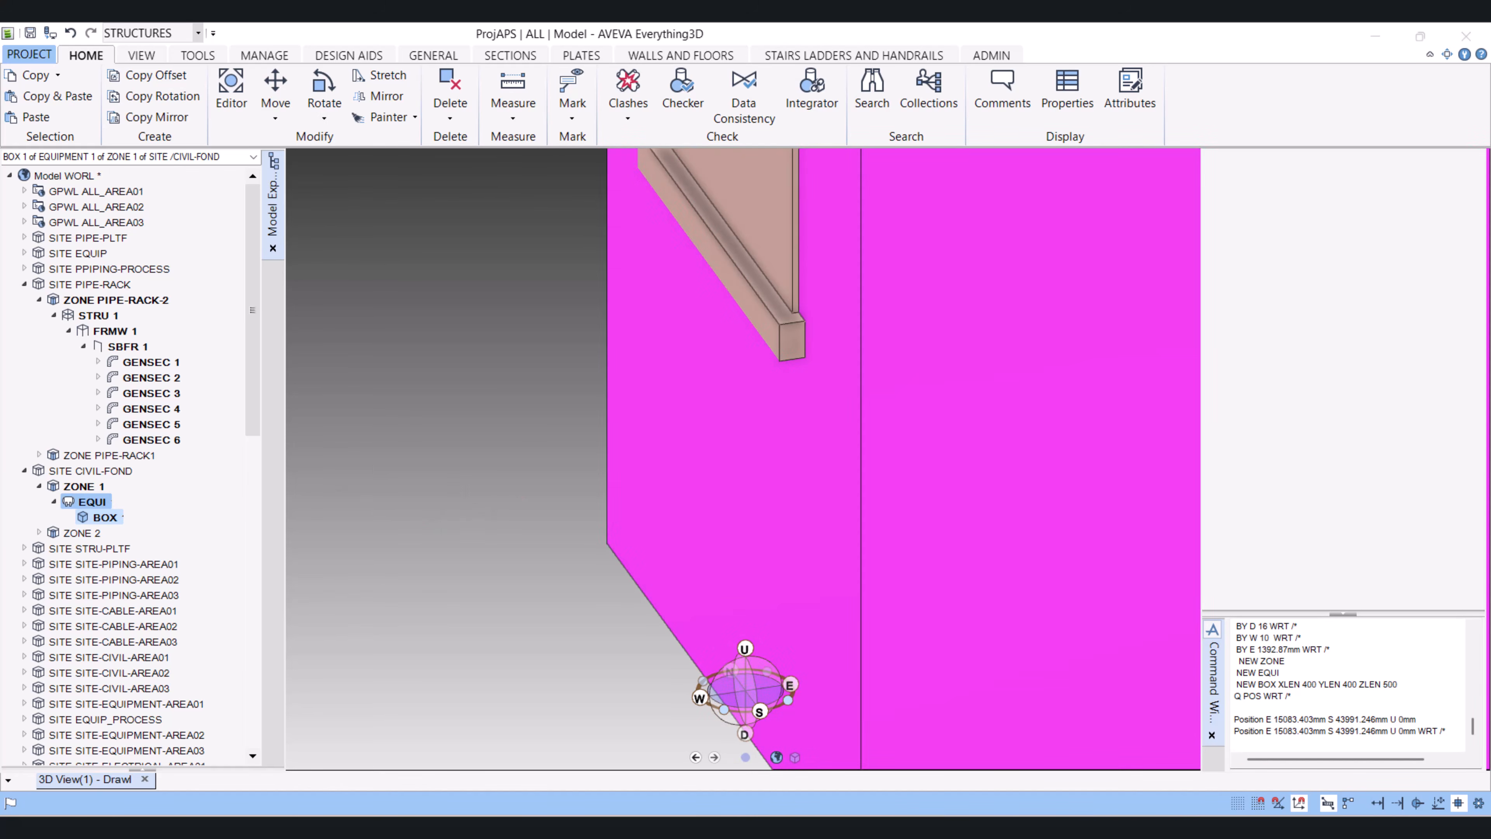
click(92, 502)
click(1235, 742)
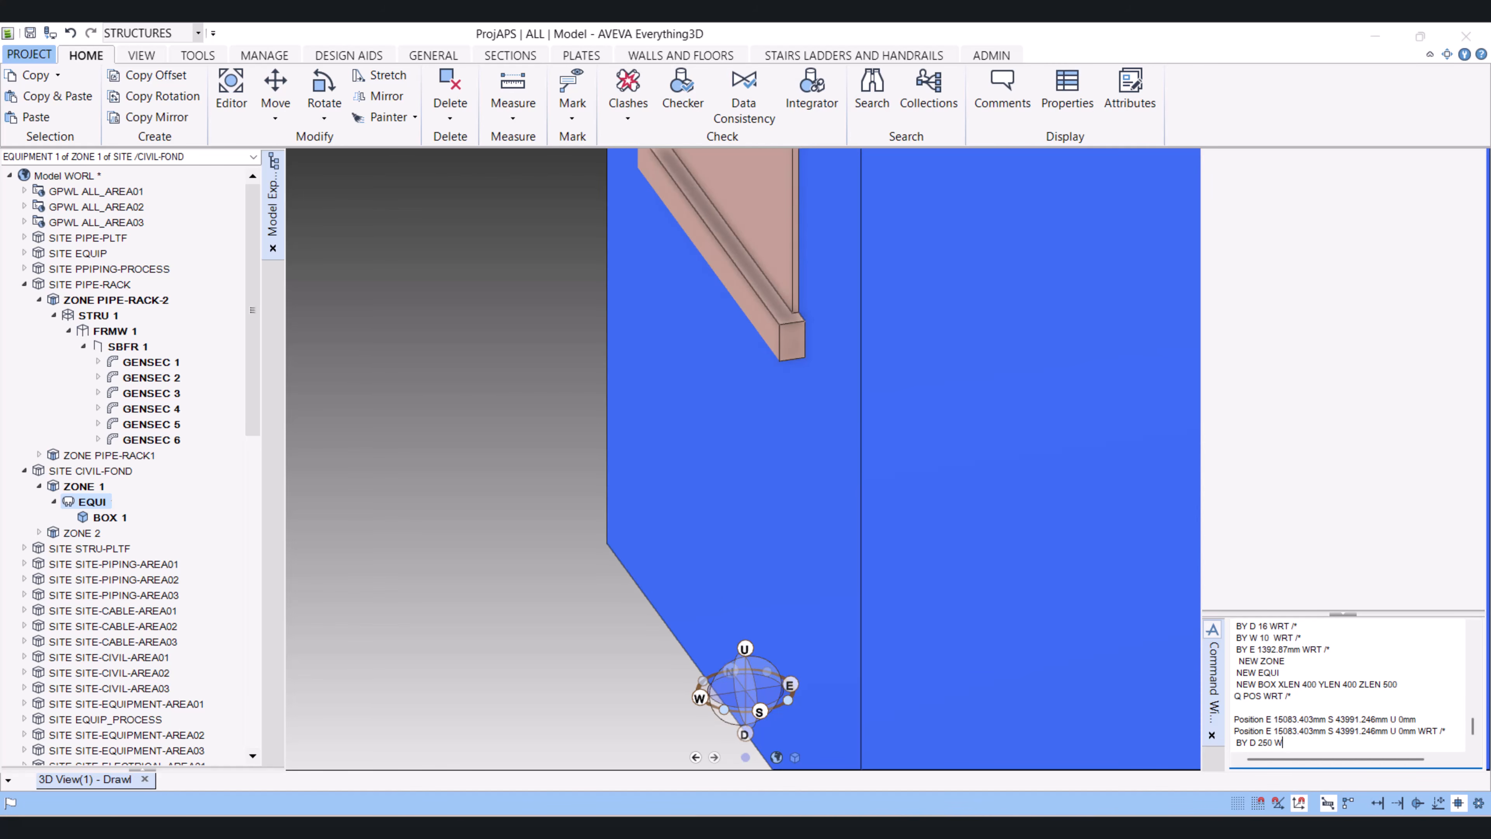
text(BY D 250 WRT /*)
key(Return)
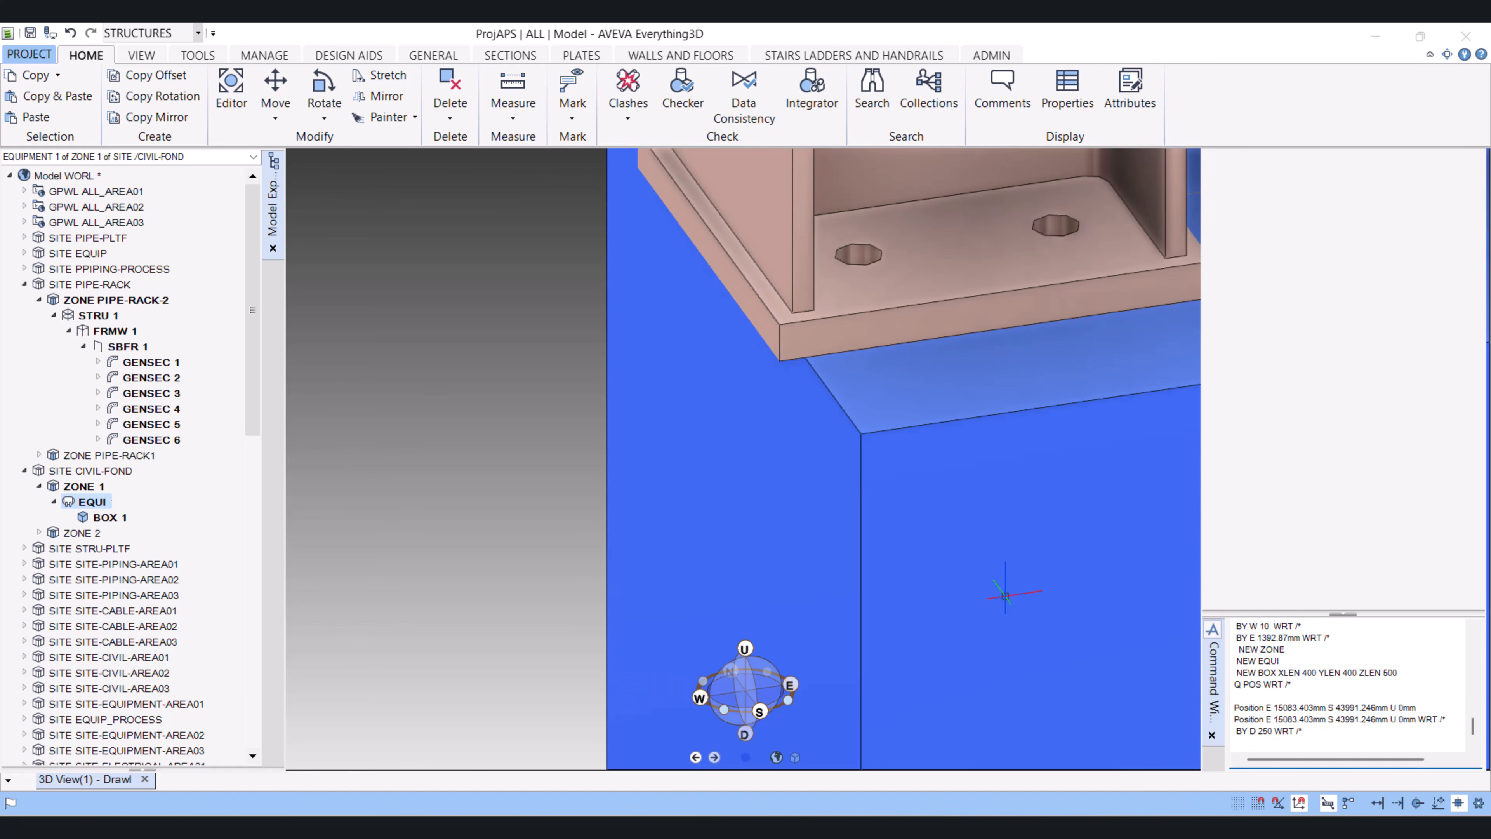
Measure the distance from the column's base reference point to the centre of the foundation box
scroll(855, 374, down, 5)
shift+middle_drag(848, 355, 883, 312)
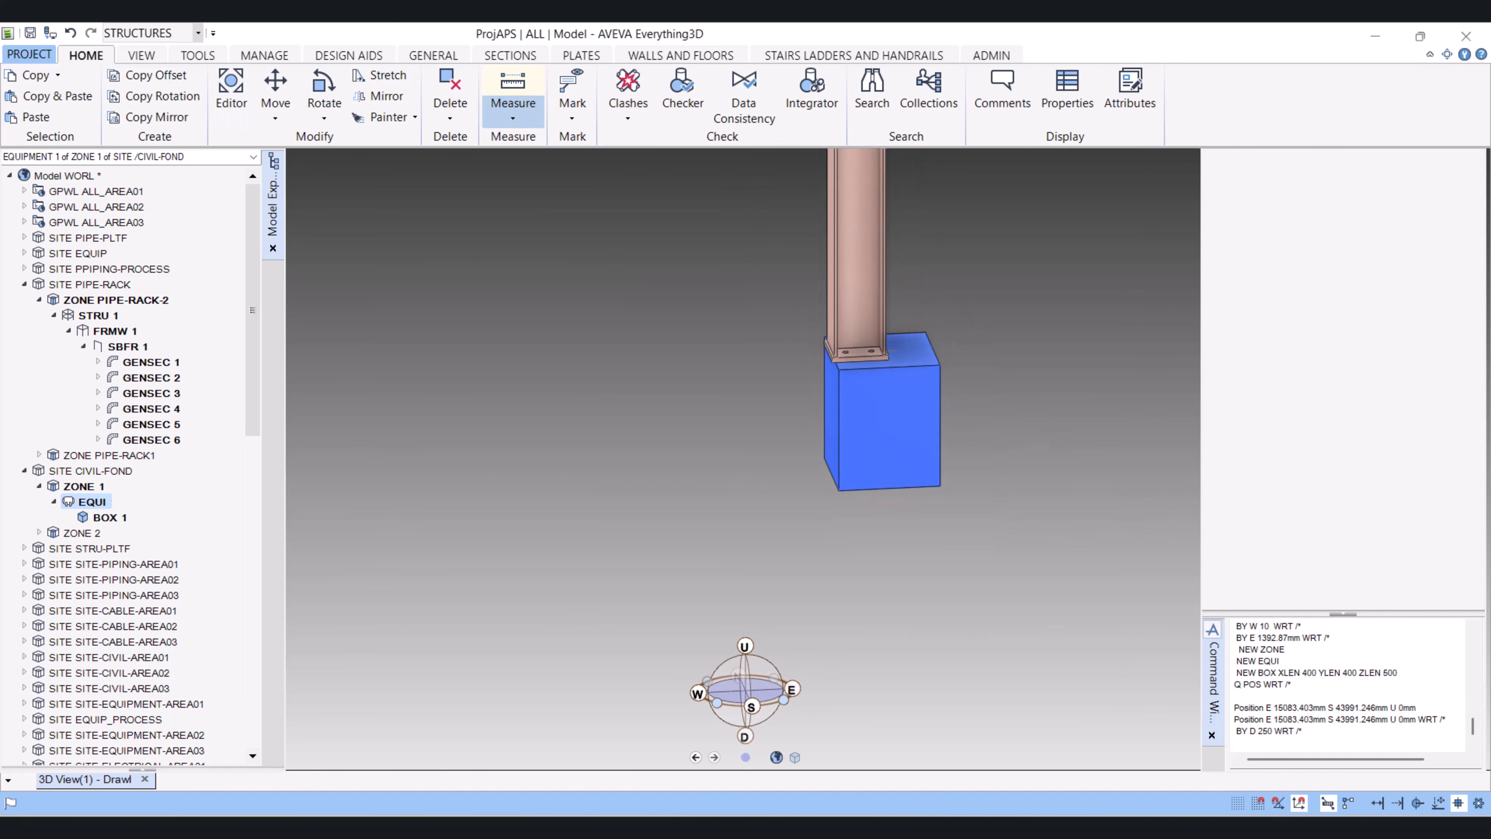
click(513, 111)
click(531, 139)
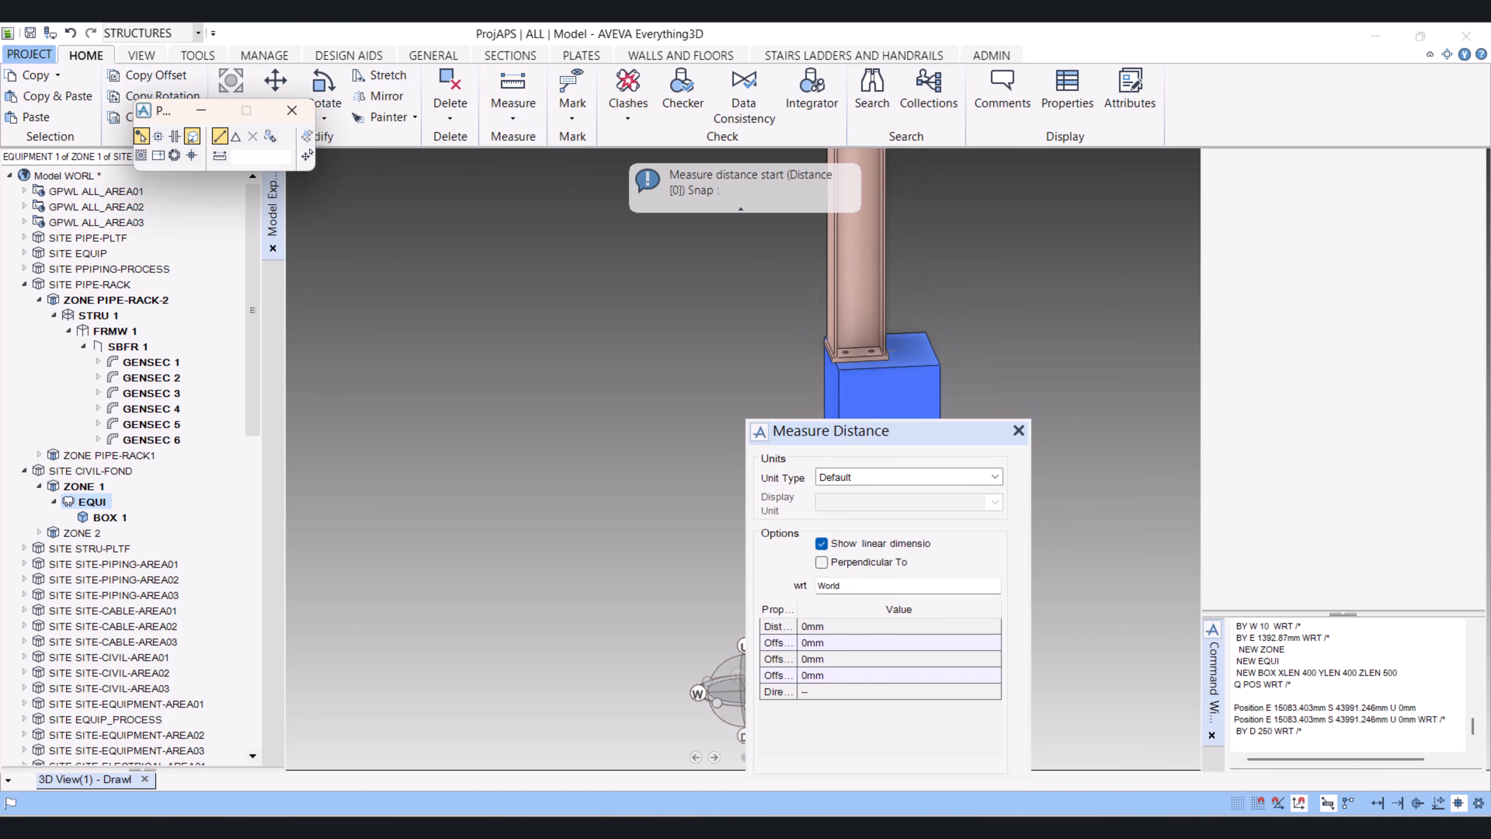
click(141, 137)
click(887, 351)
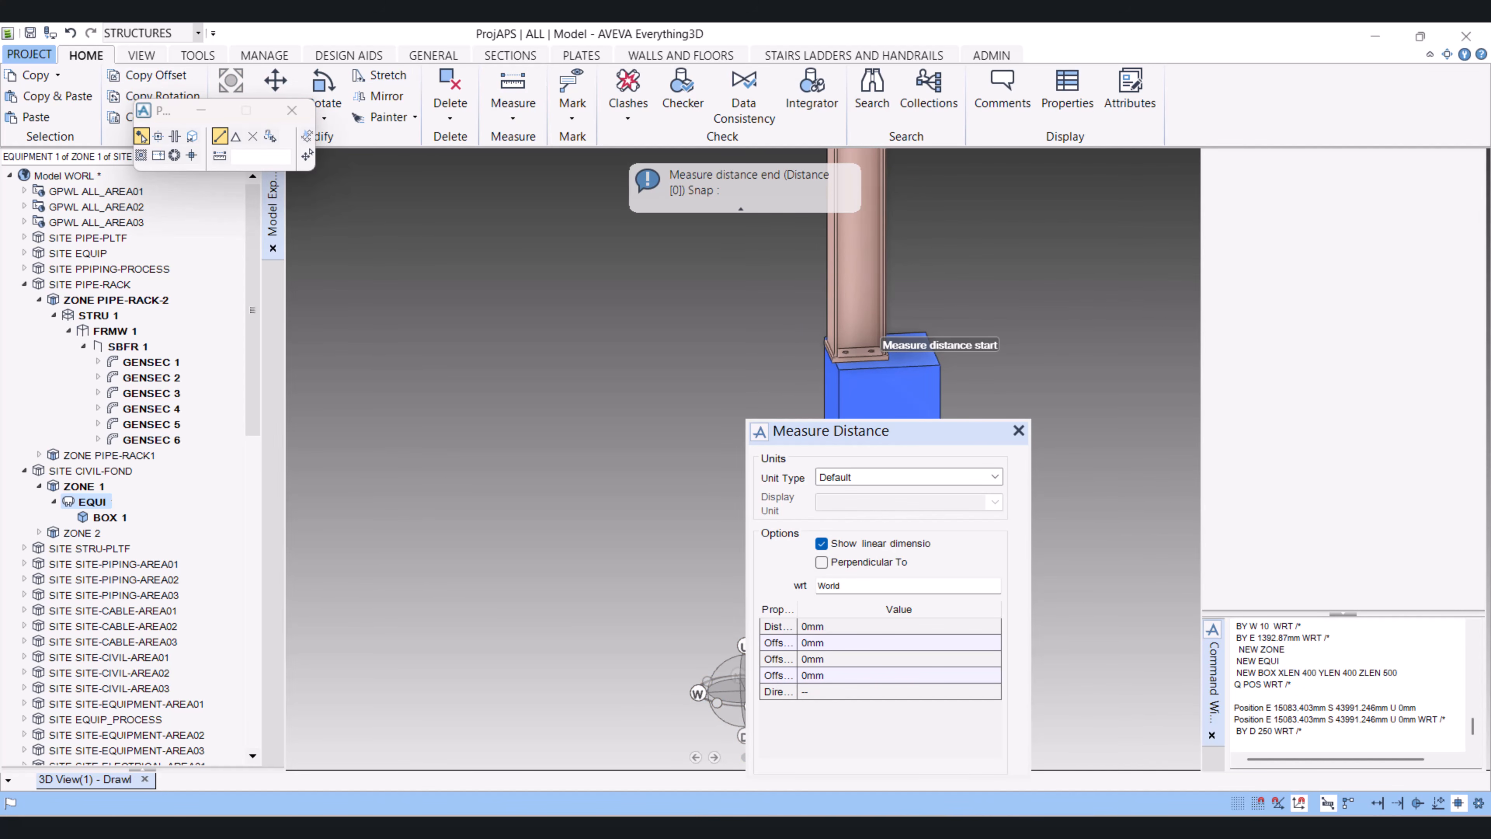
click(890, 350)
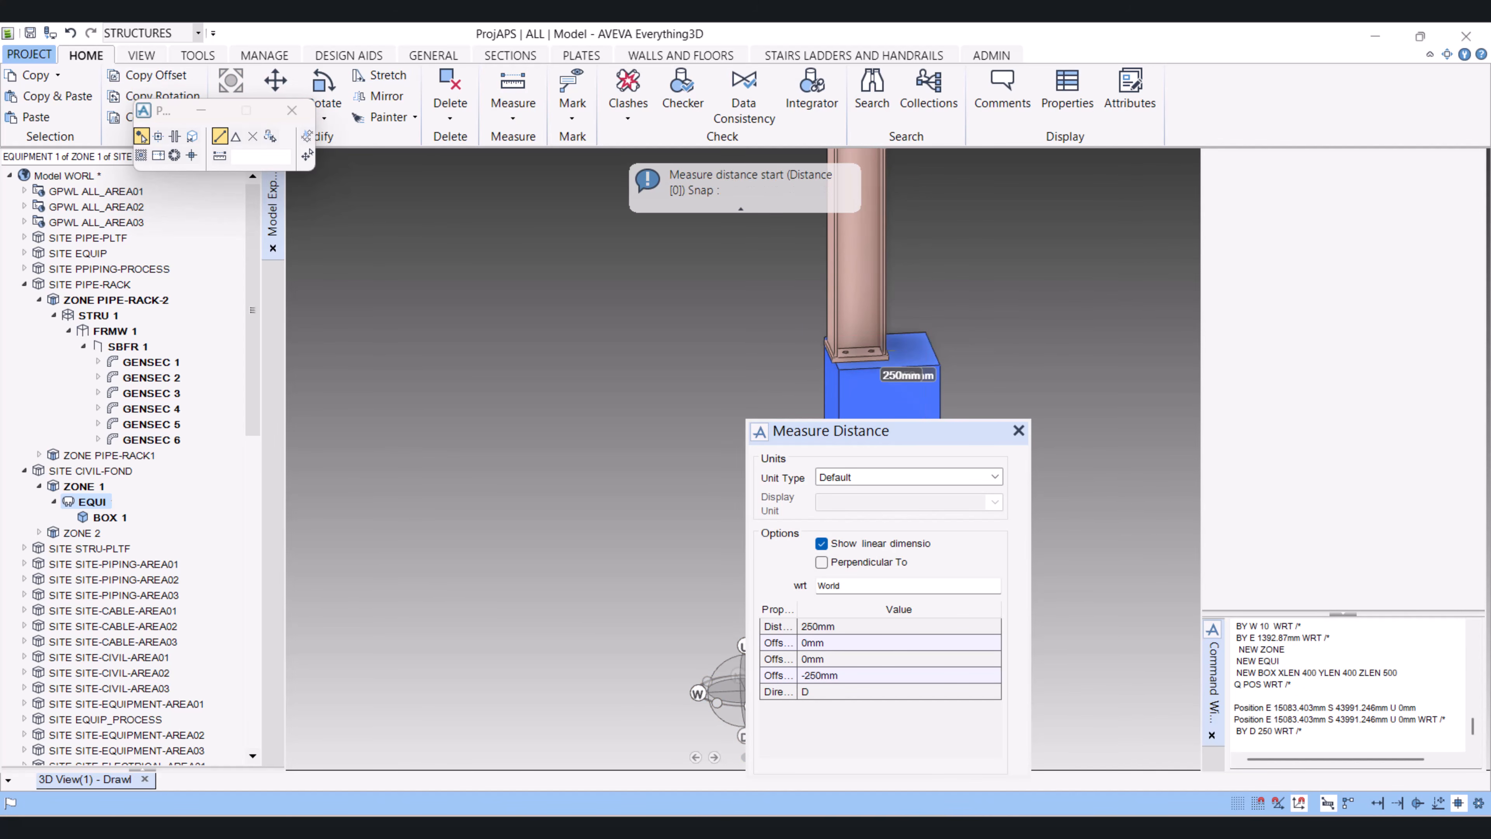
key(Escape)
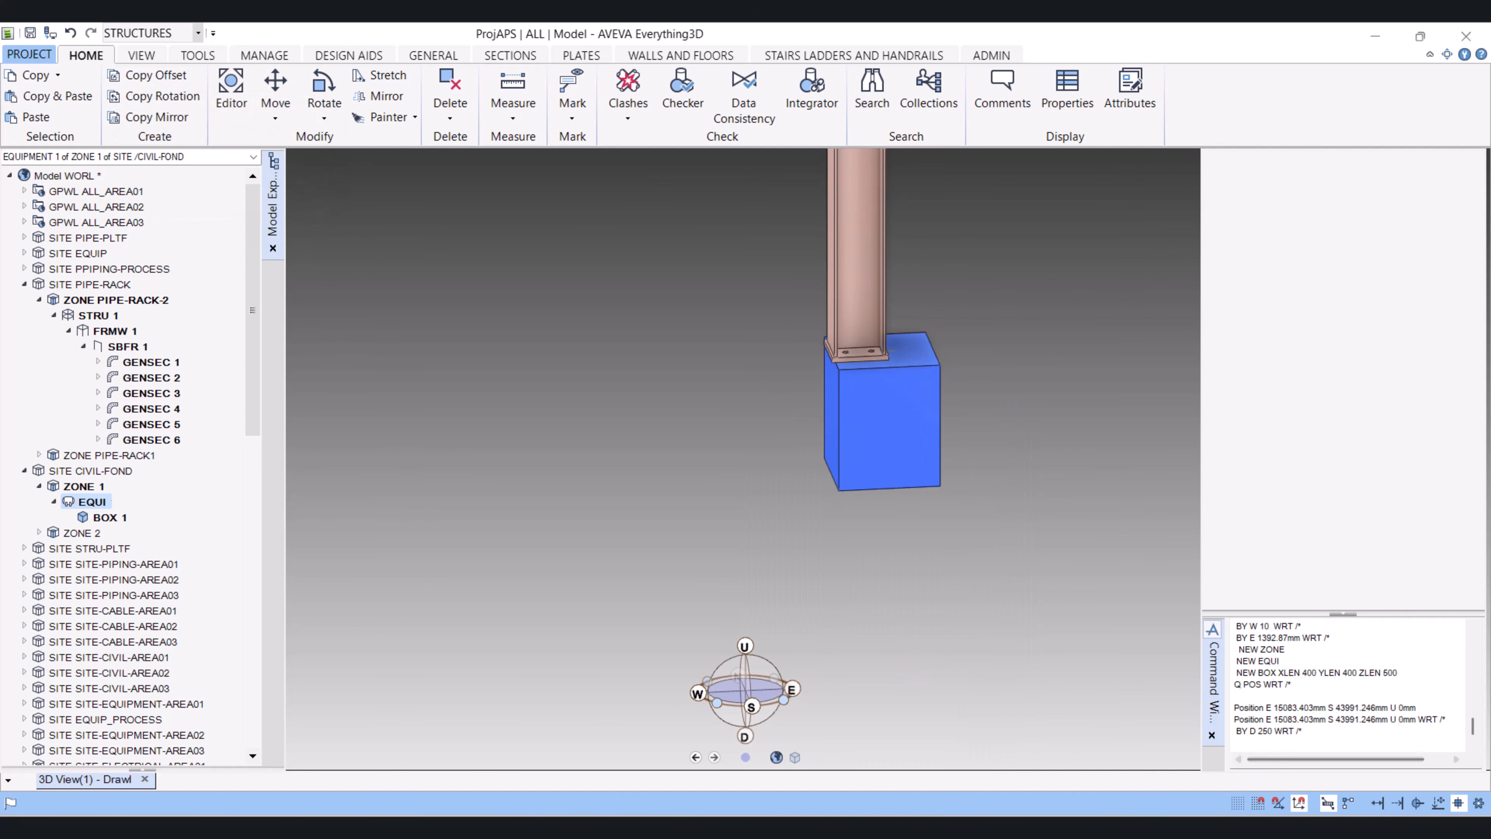
Shift the foundation equipment with the commands BY W 250 WRT /* and BY E 125 WRT /*
click(1235, 741)
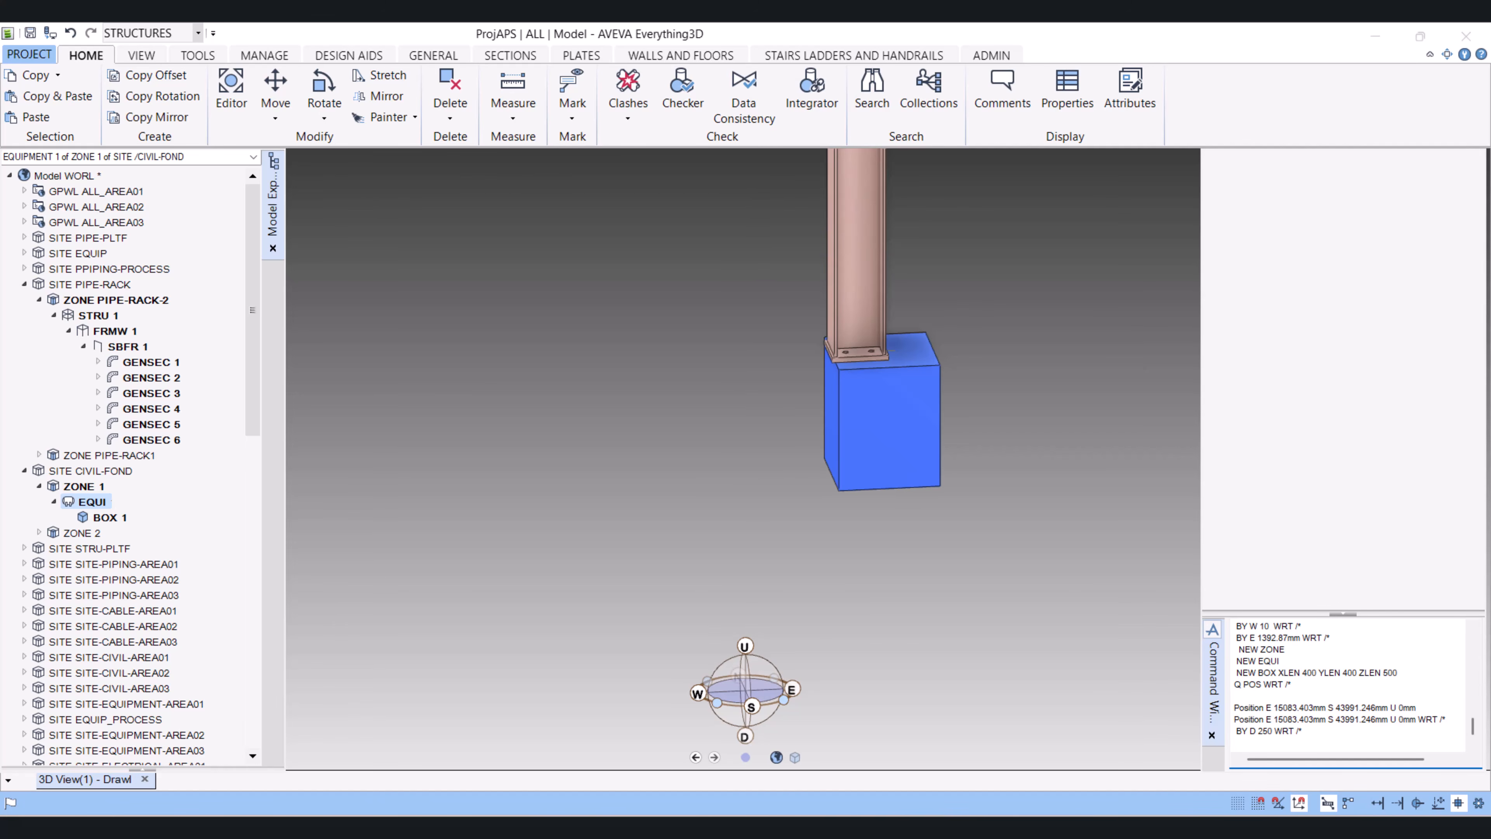
key(Return)
text(W 250 WRT /*)
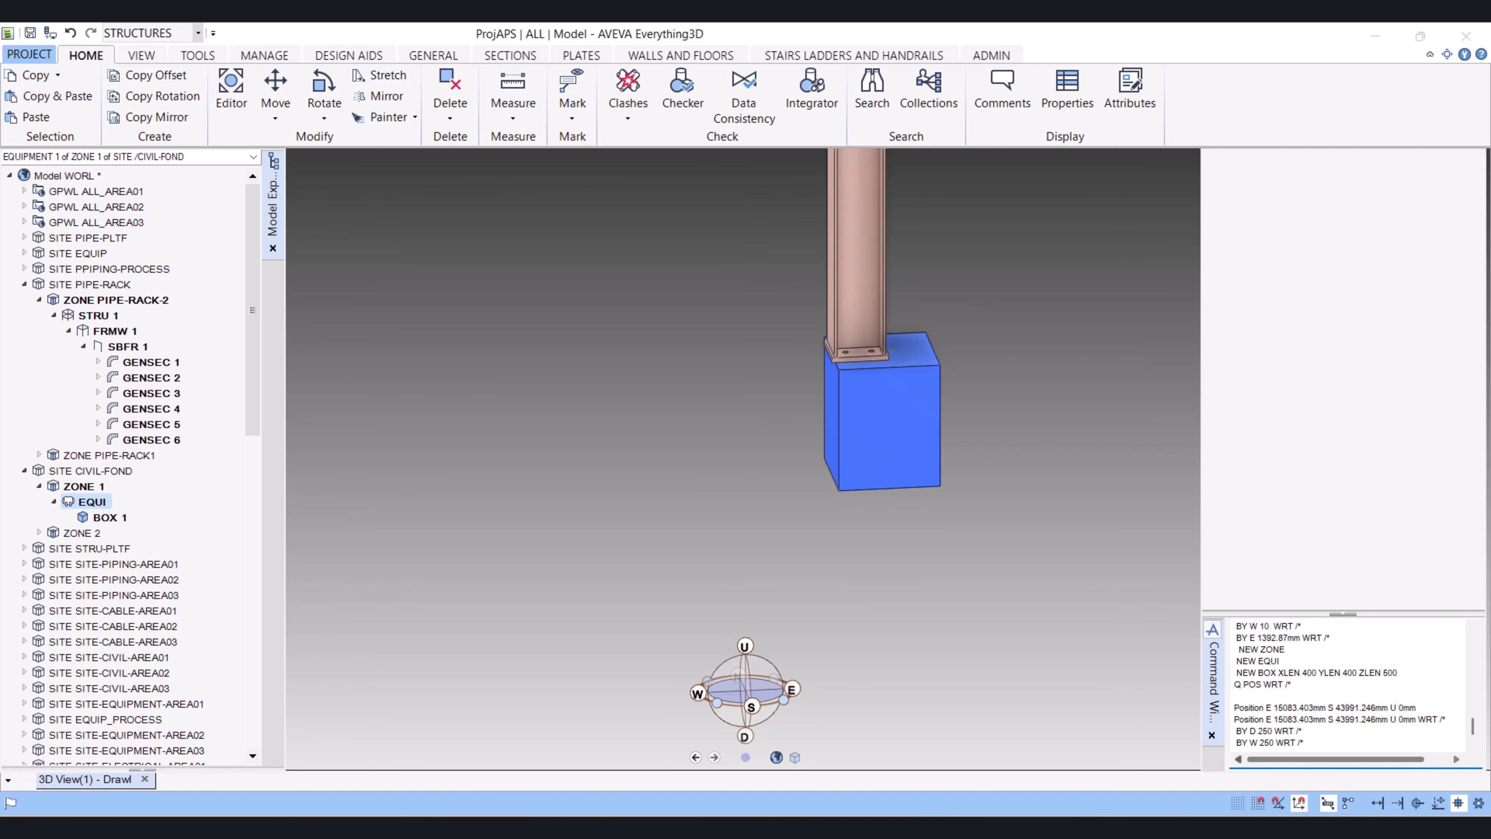
key(Return)
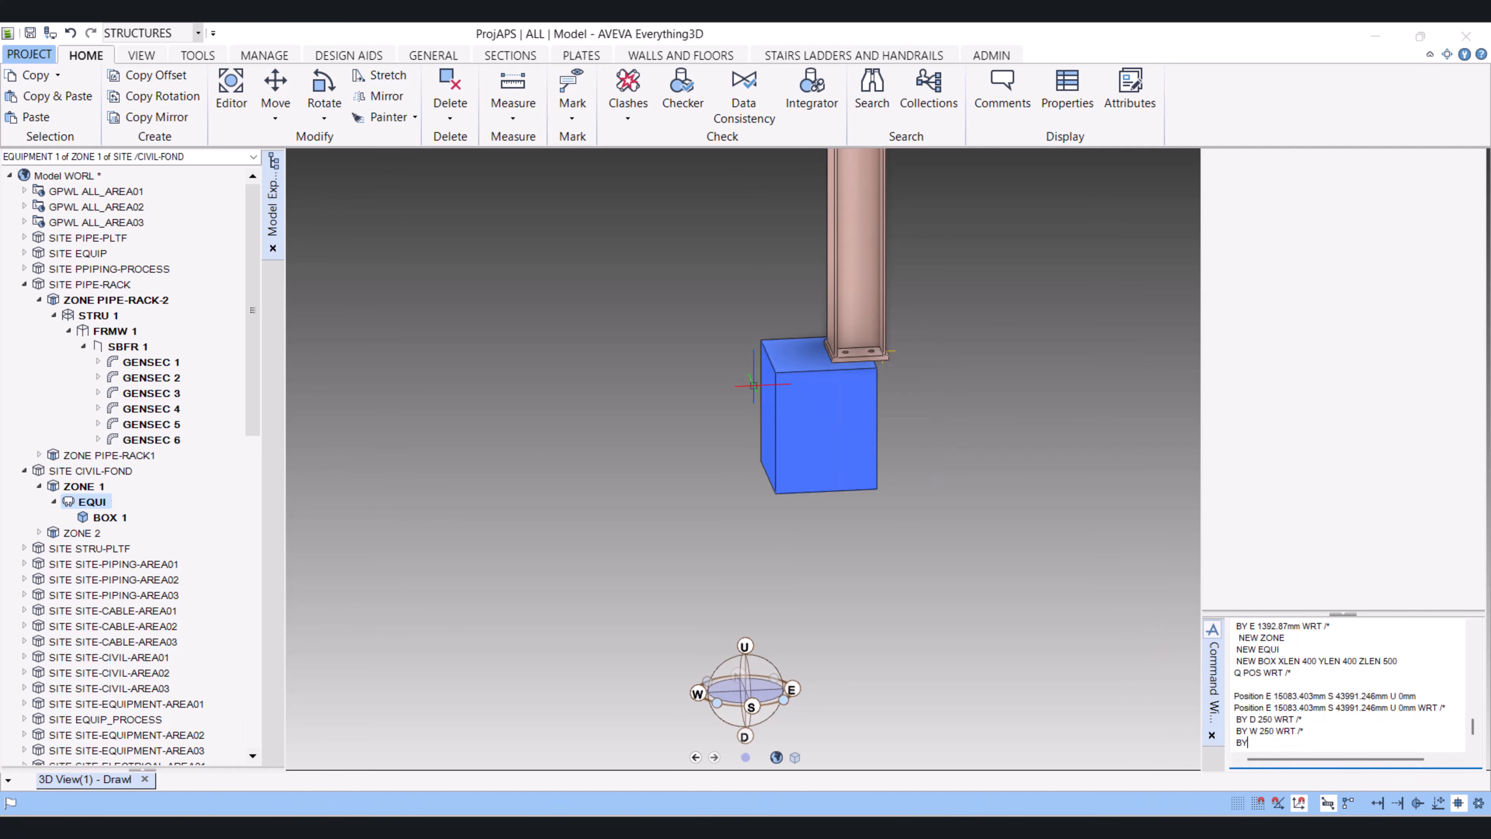
text(WRT /*)
key(Return)
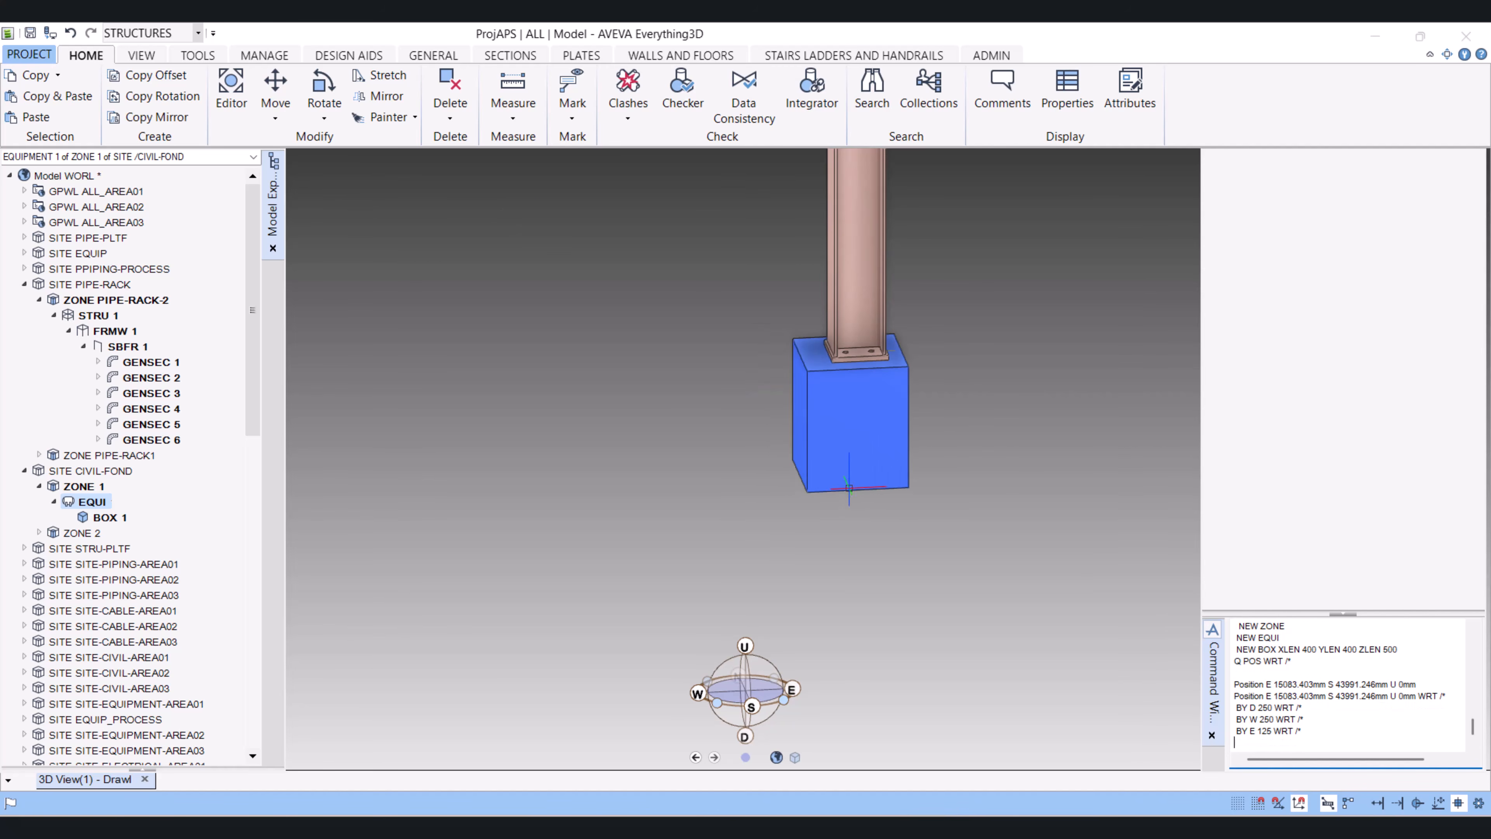
Measure the offset from the base plate's southwest corner to the west edge of the foundation box
scroll(850, 492, down, 3)
middle_drag(835, 458, 796, 626)
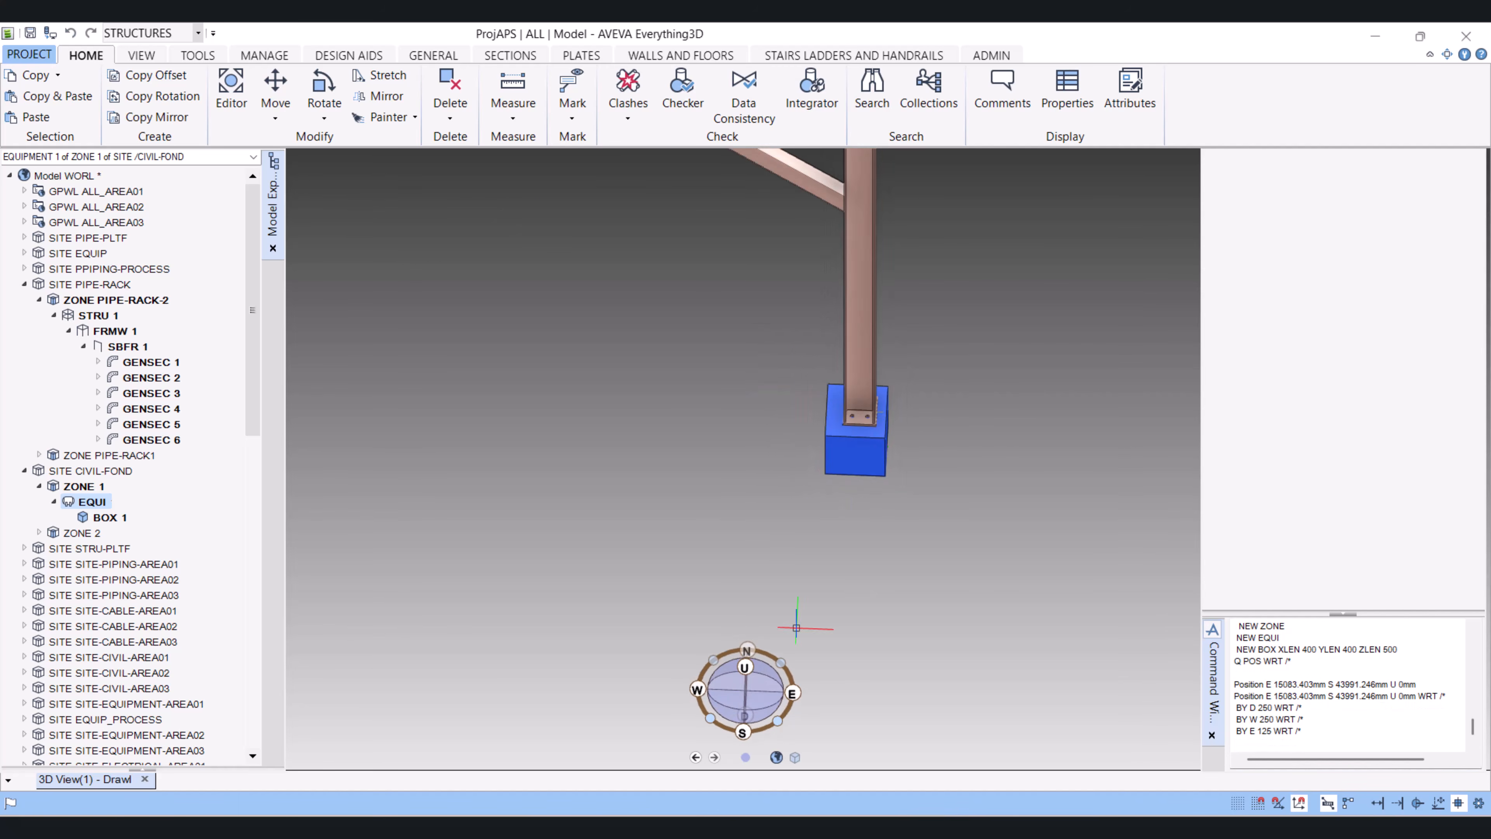
scroll(851, 388, up, 5)
mouse_move(879, 478)
middle_down()
mouse_move(908, 526)
mouse_move(813, 522)
middle_up()
scroll(976, 592, up, 2)
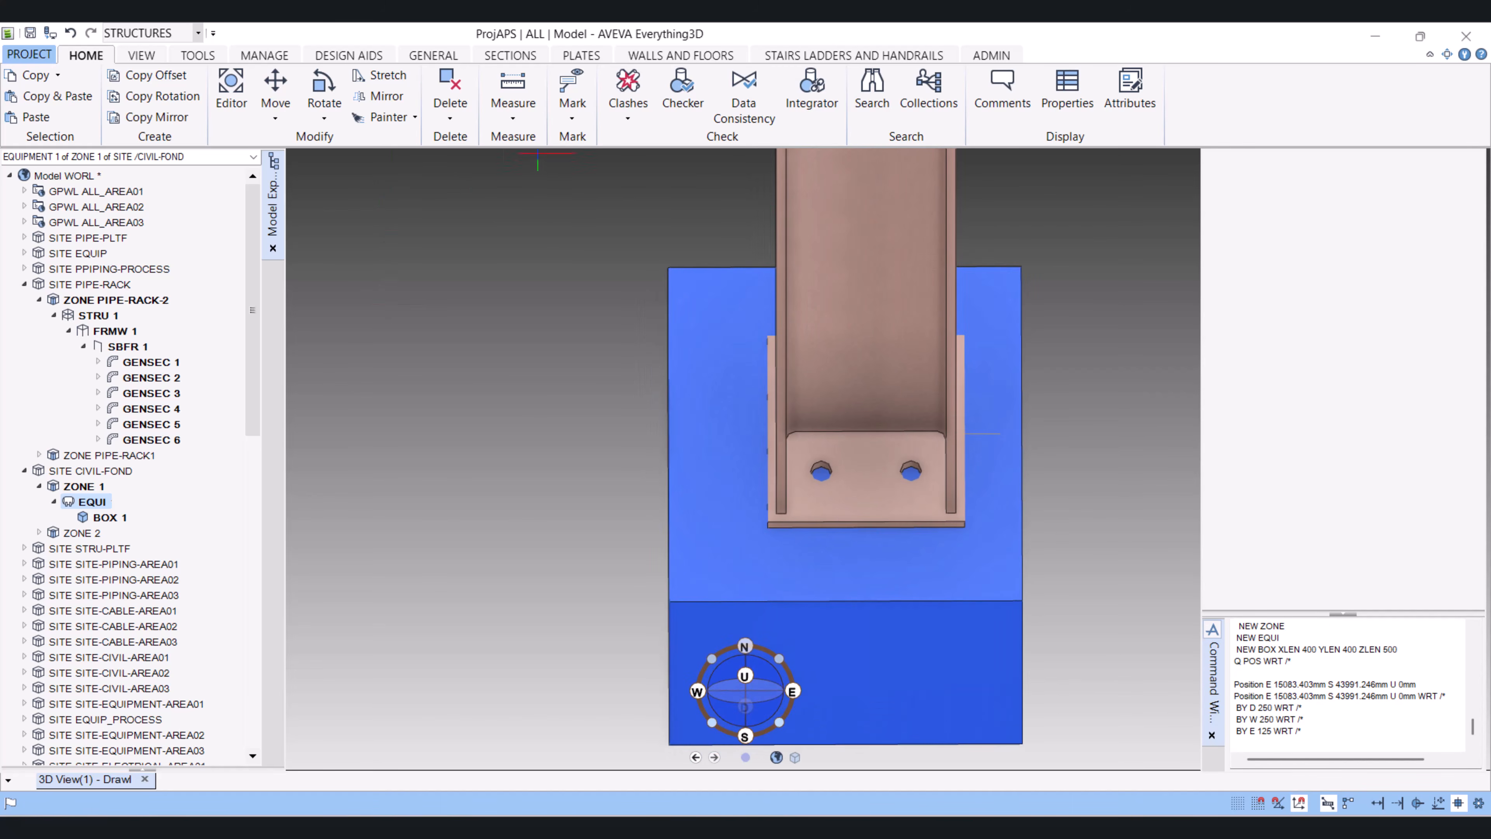
click(513, 109)
click(517, 139)
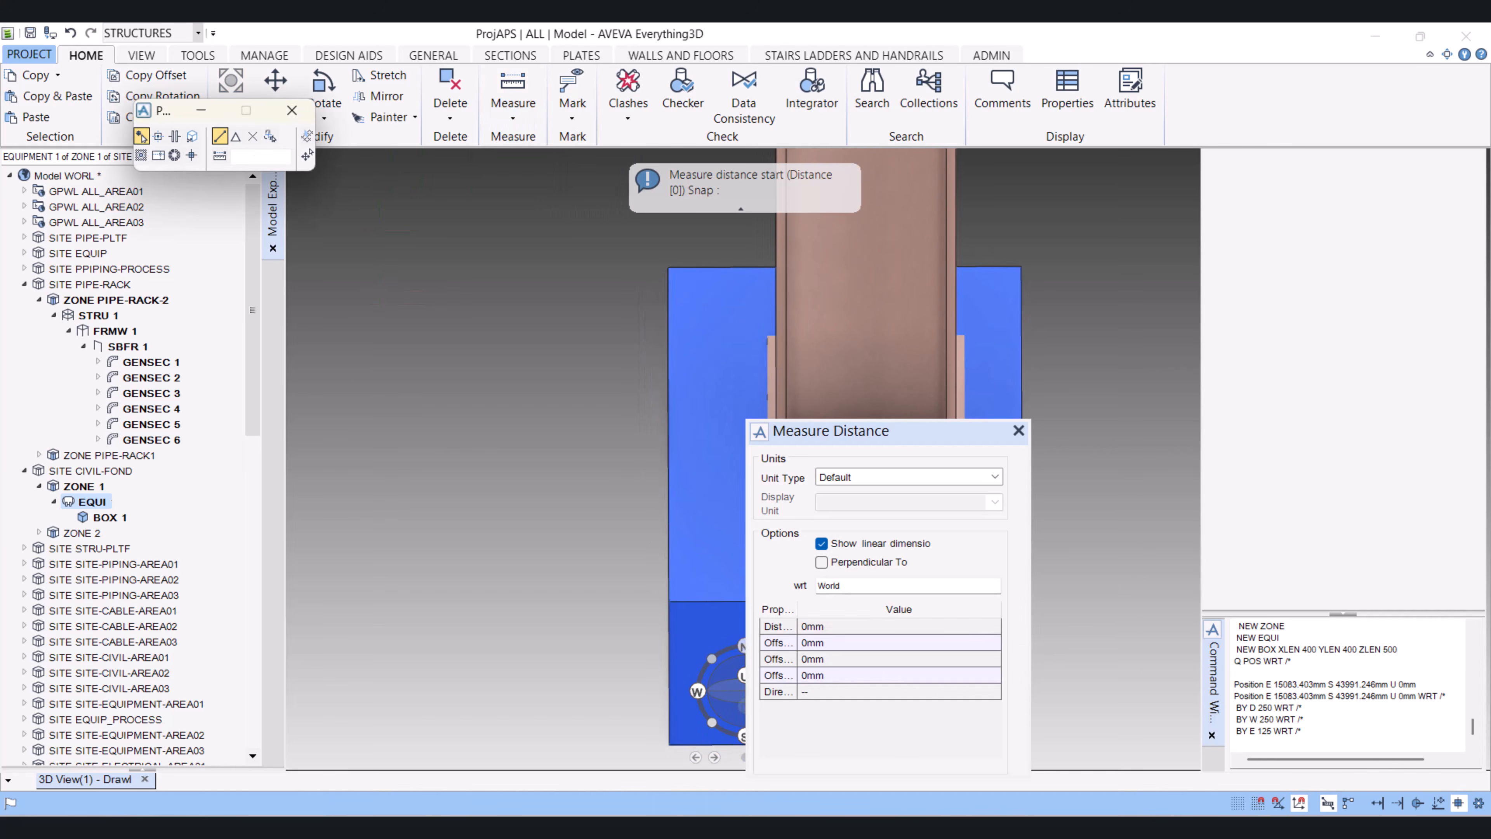
drag(831, 431, 984, 470)
scroll(721, 546, up, 2)
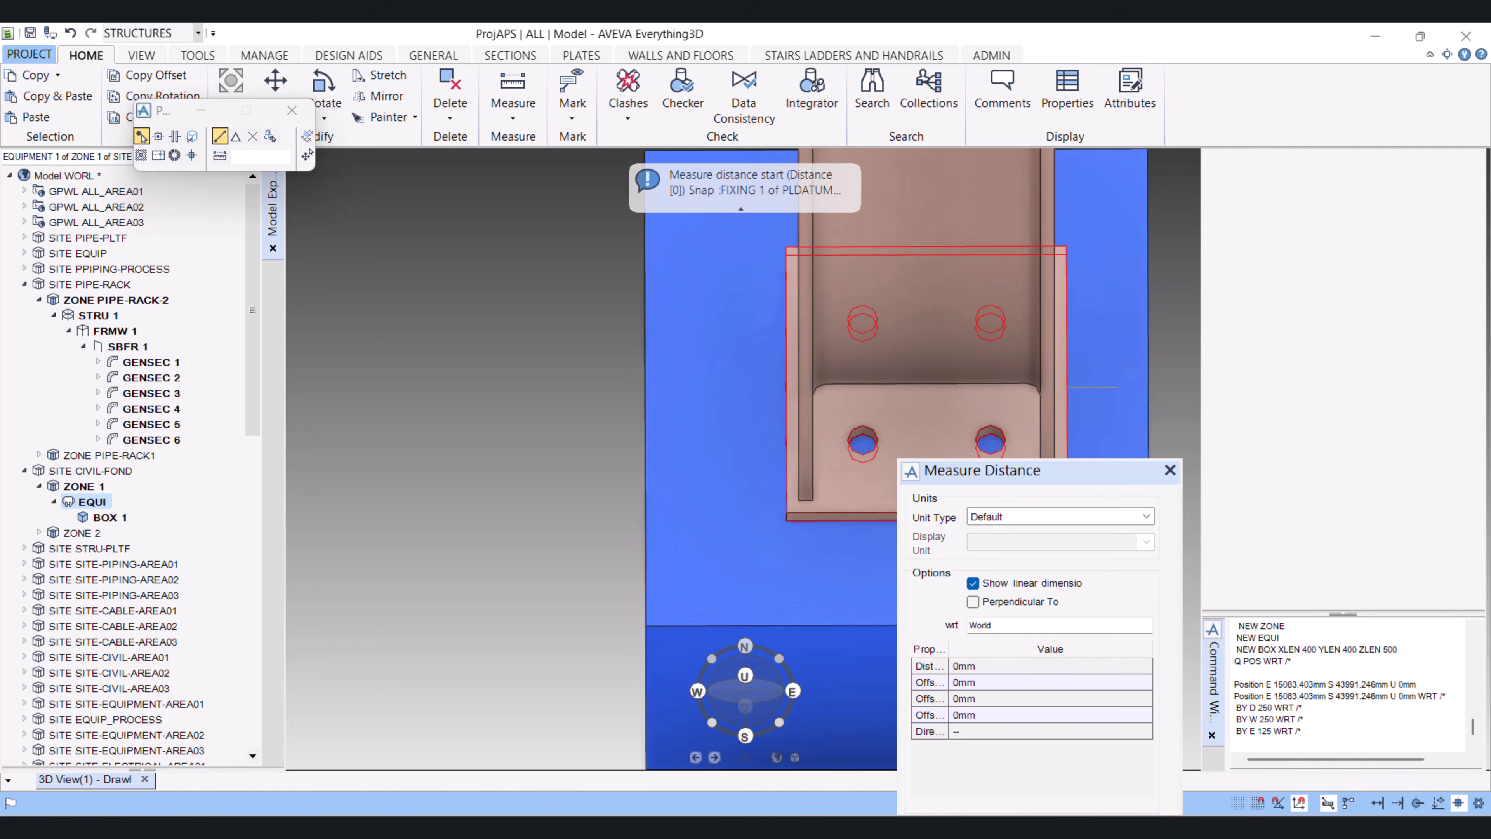
click(191, 136)
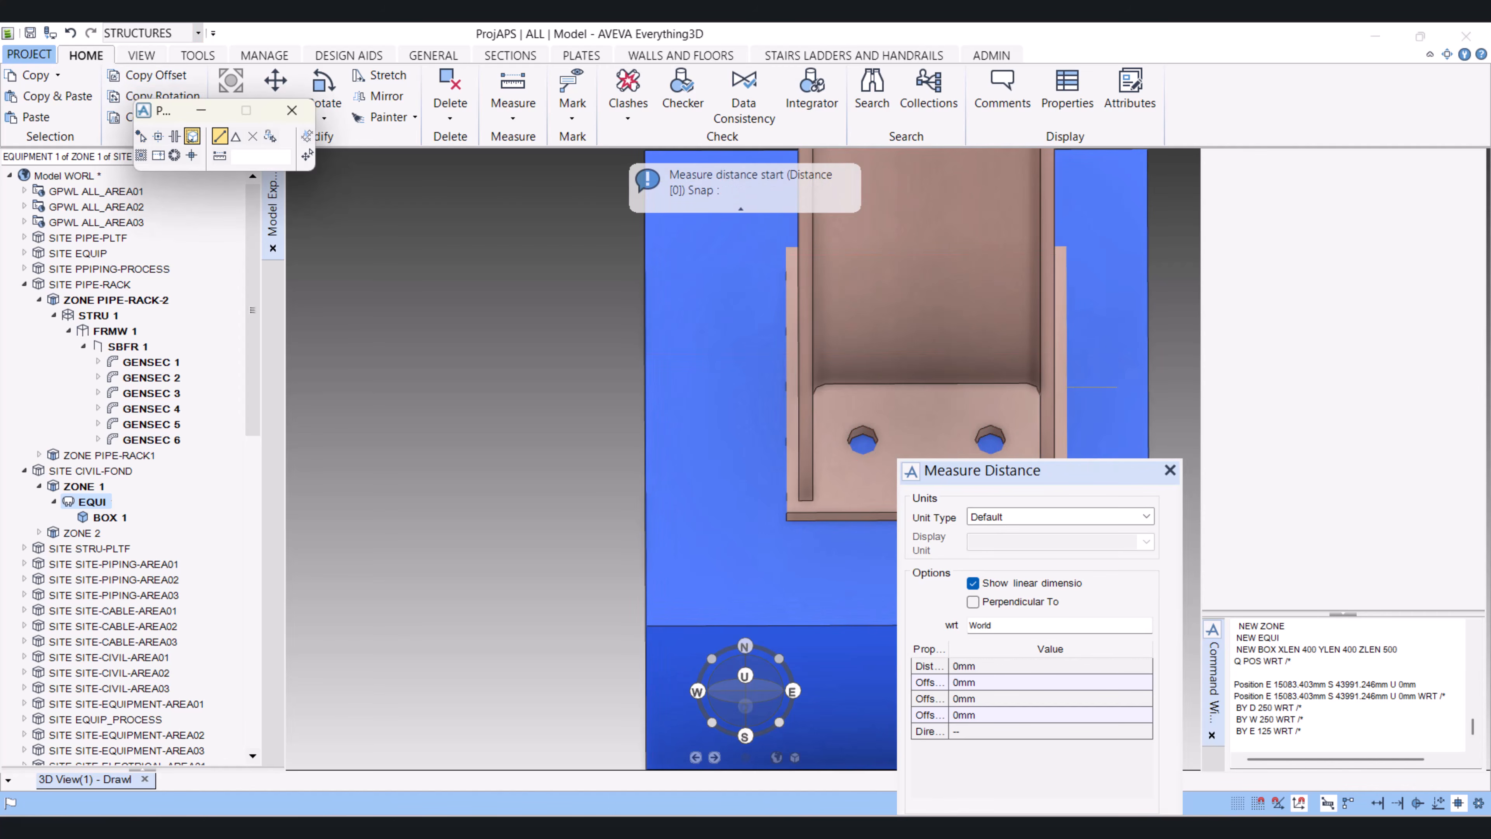
click(786, 520)
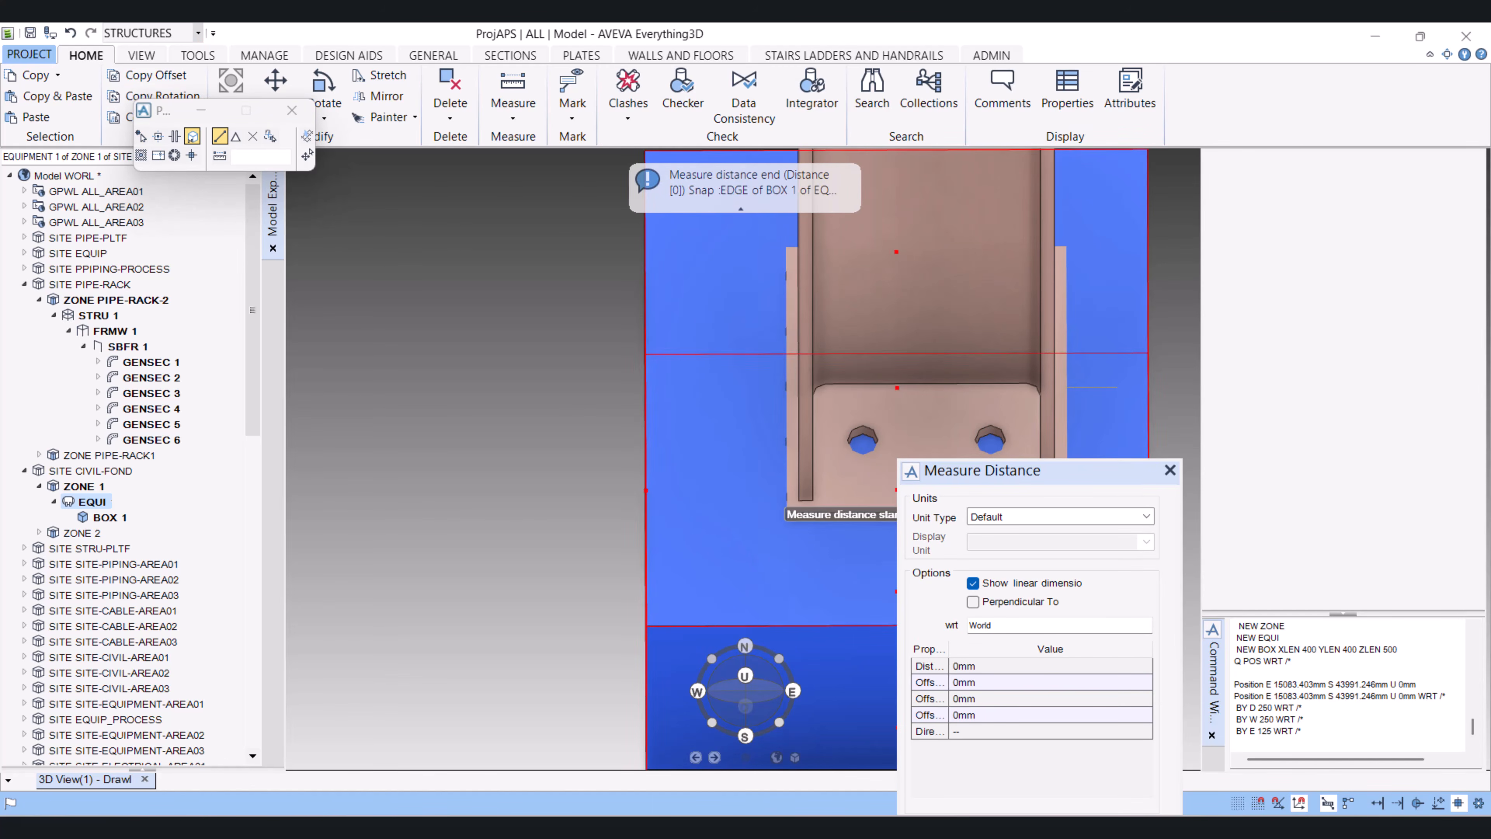
click(645, 355)
scroll(659, 415, down, 4)
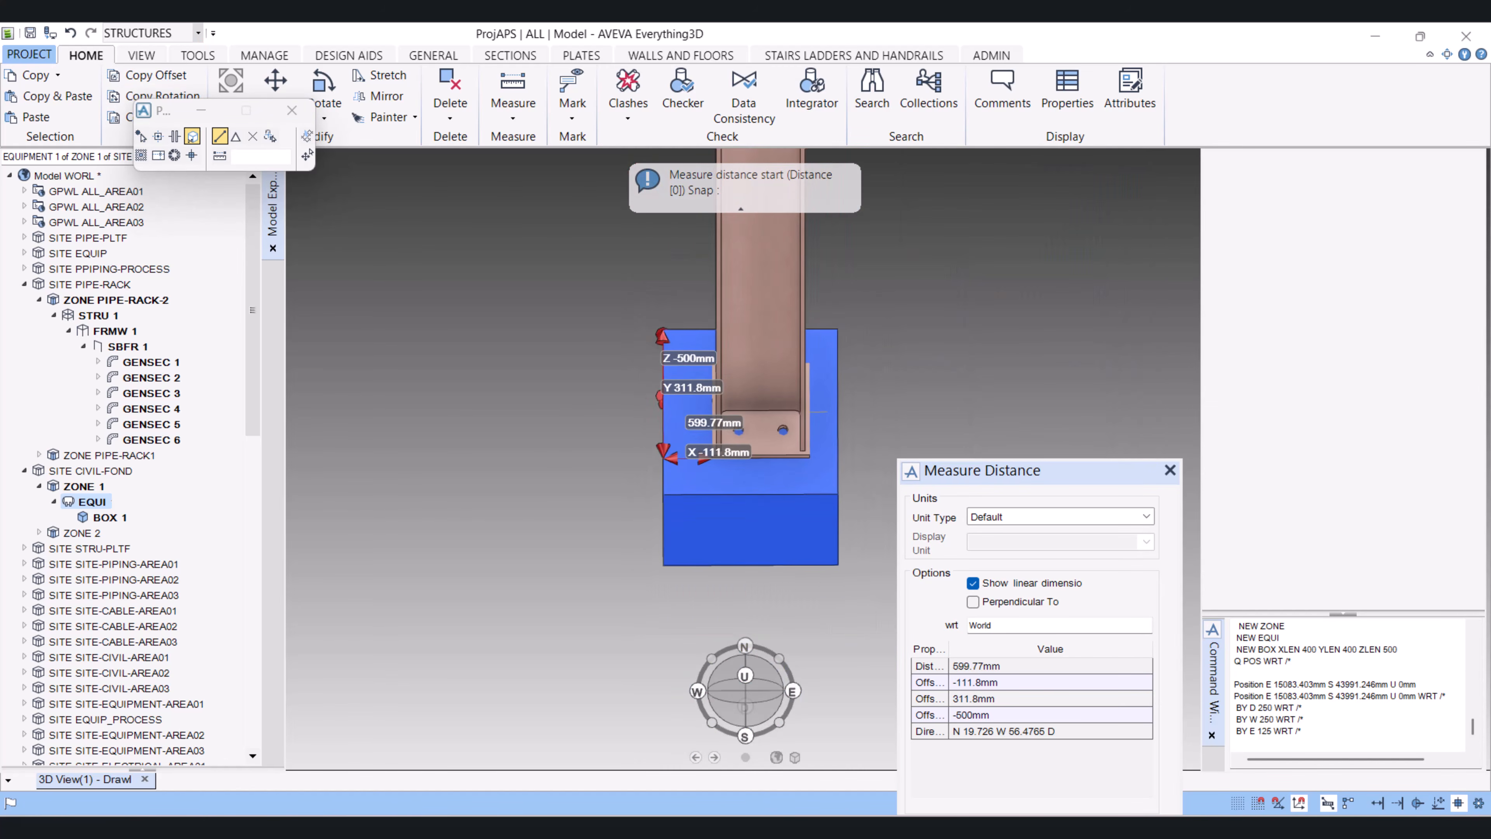
Measure the offset from the base plate's southeast corner to the east edge of the foundation box
scroll(830, 485, up, 2)
scroll(794, 420, up, 3)
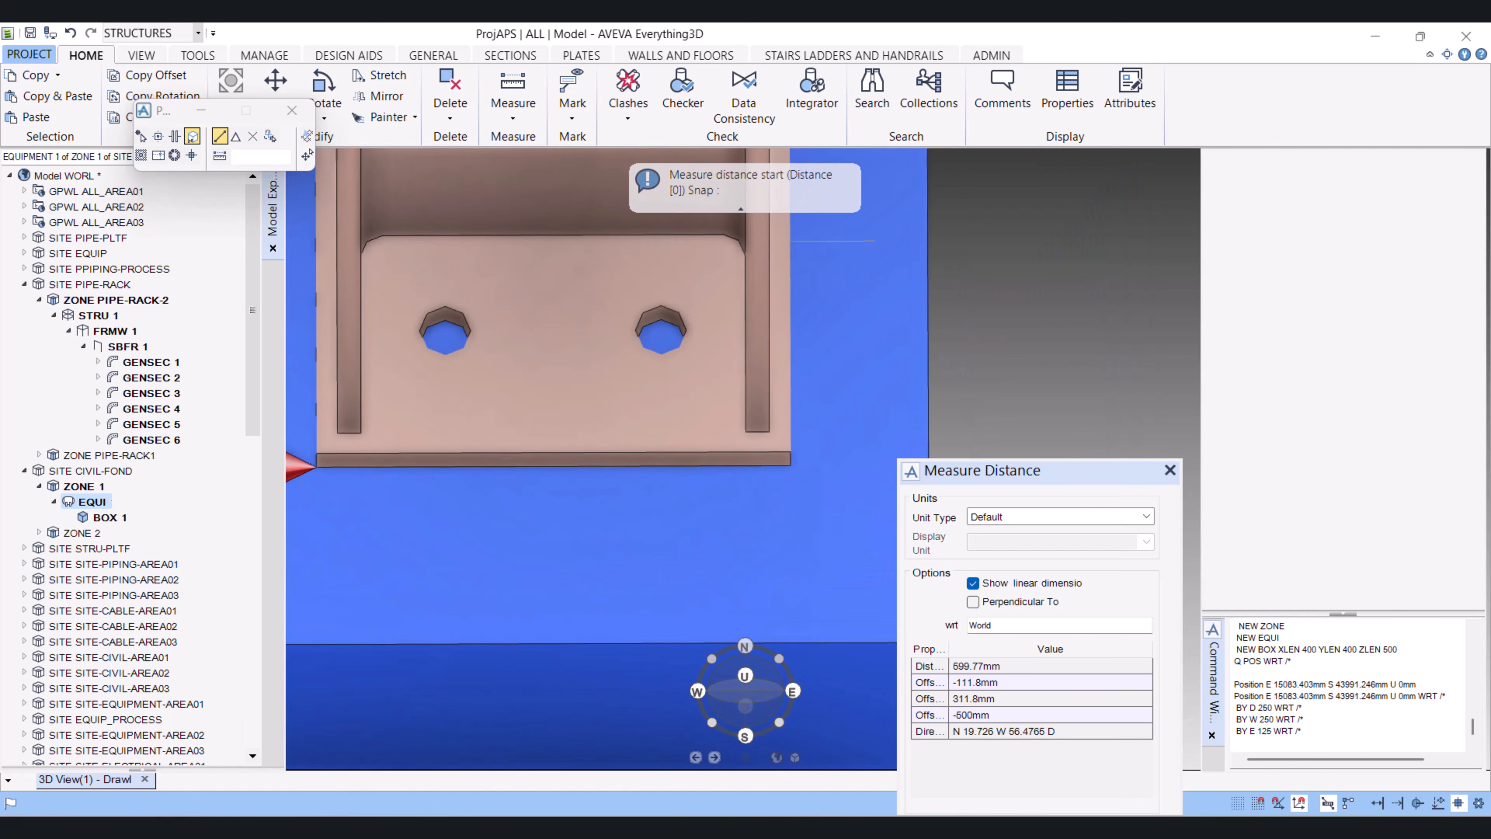
click(791, 466)
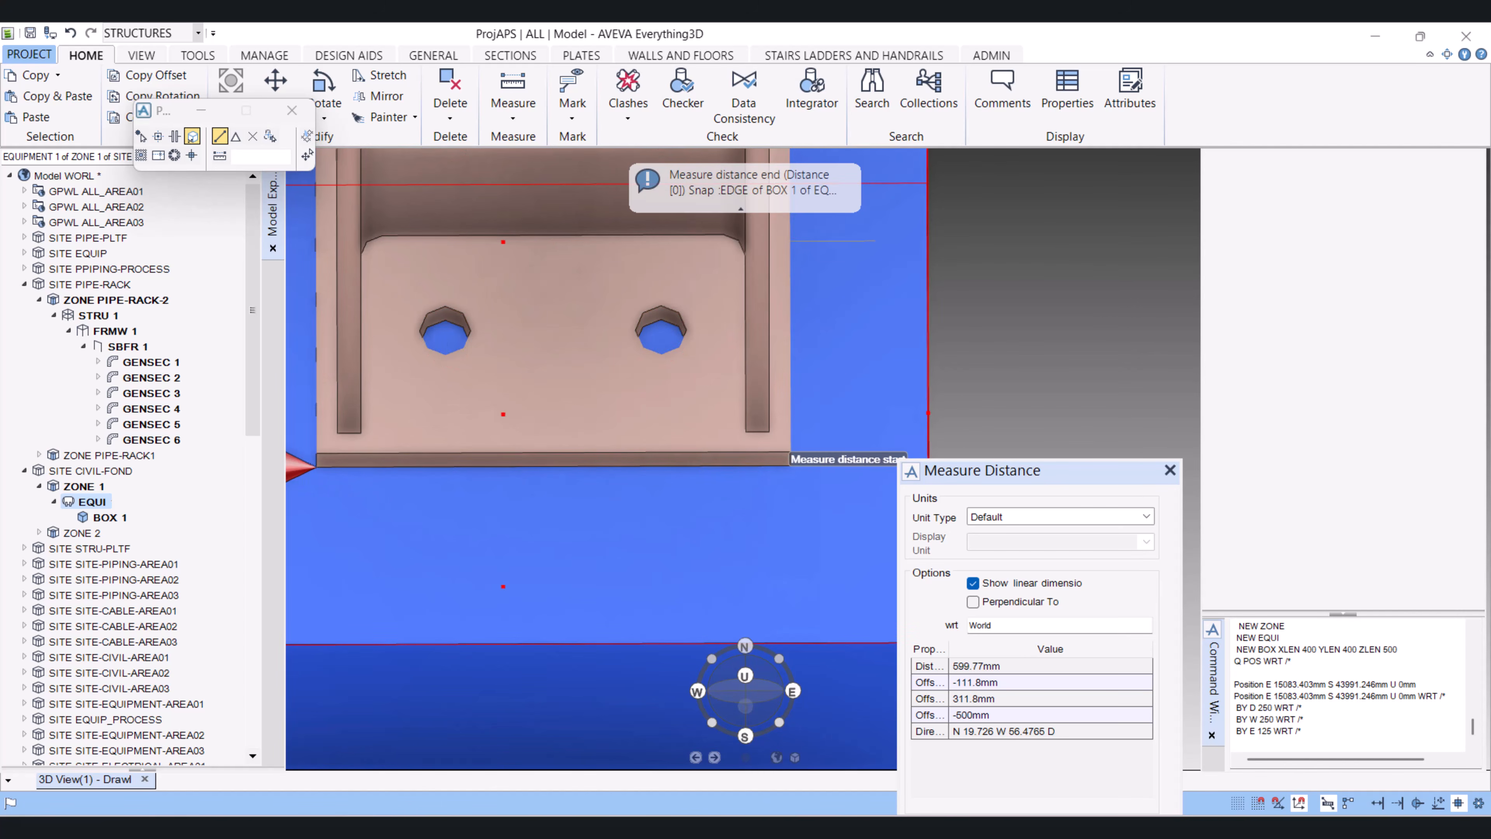
click(928, 446)
scroll(913, 368, down, 3)
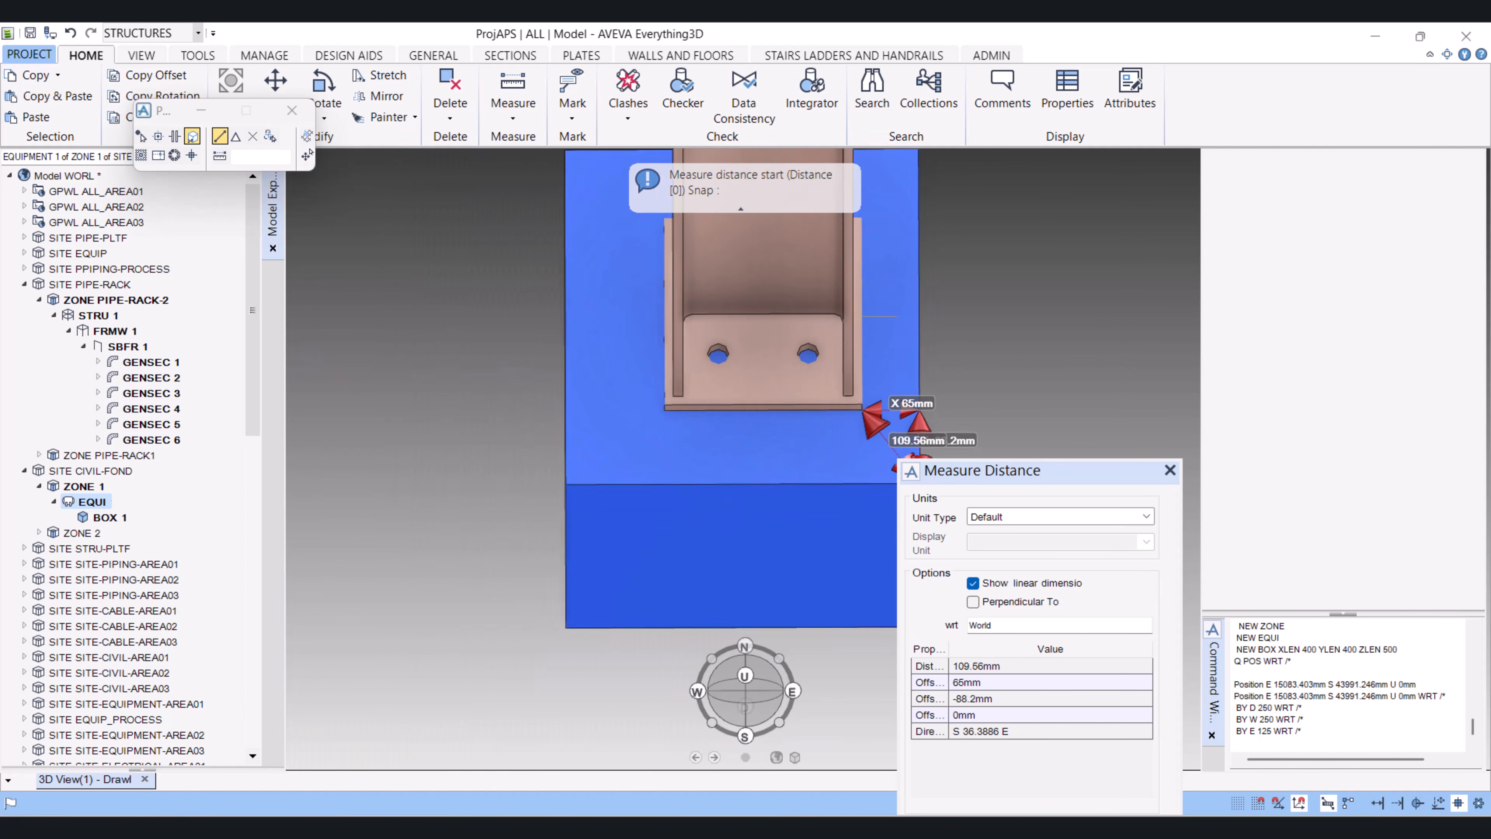
Calculate the difference between the side offsets with the command Q 118 - 65 and end the distance measurement
click(1238, 743)
text(Q 118 - 65)
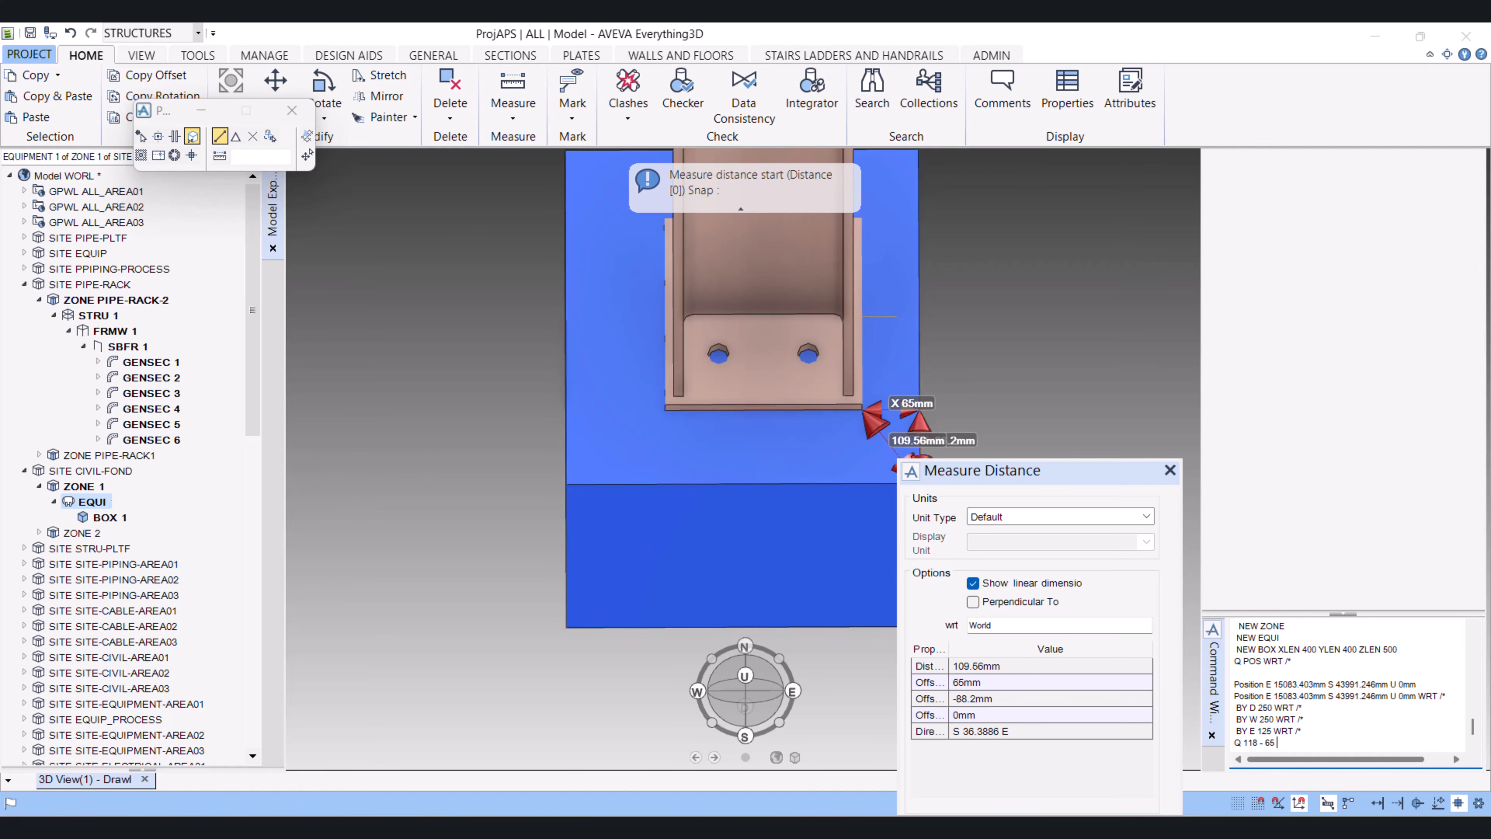
key(Return)
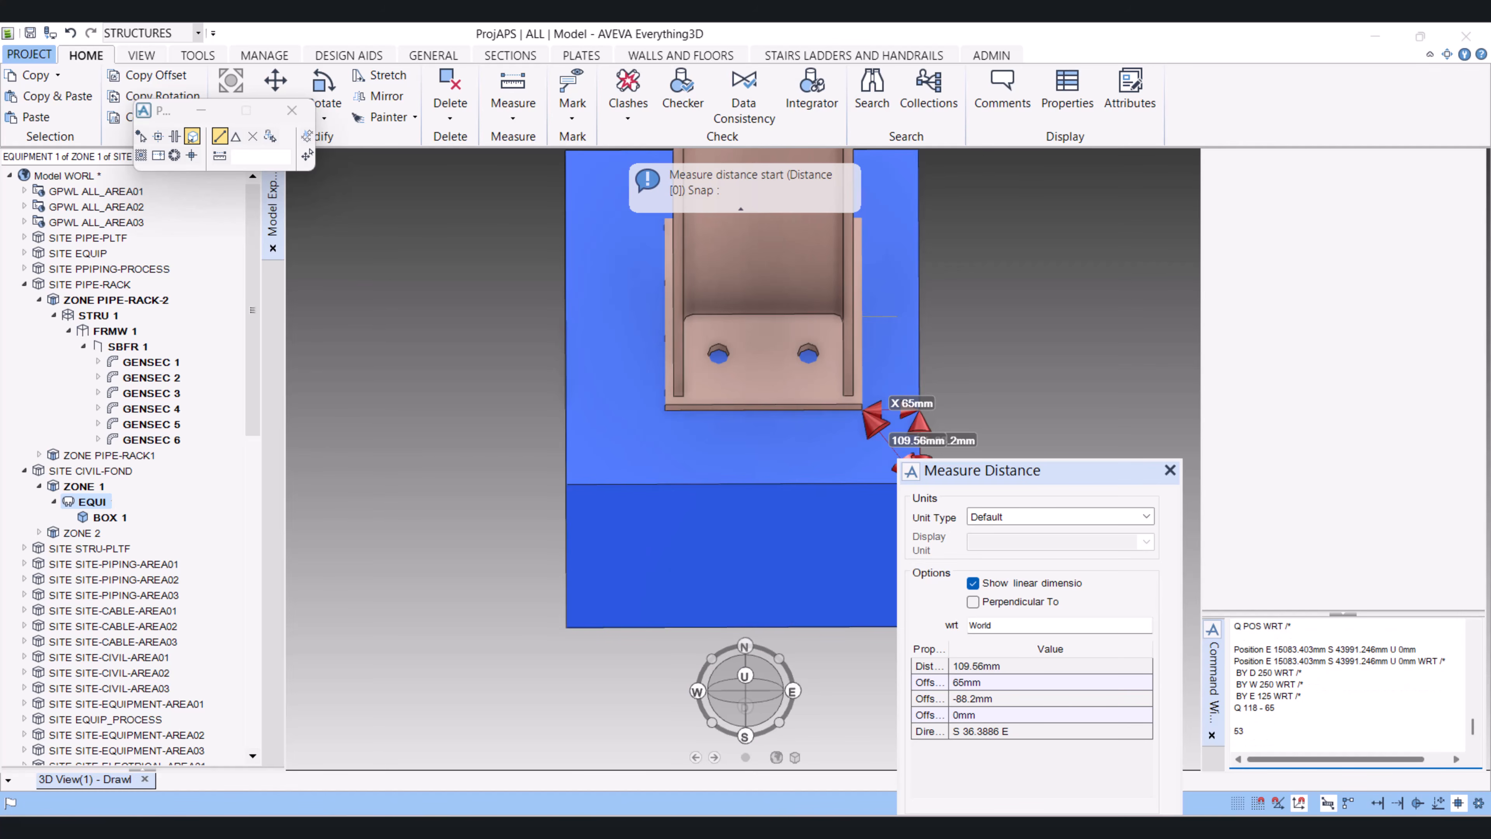
click(1170, 470)
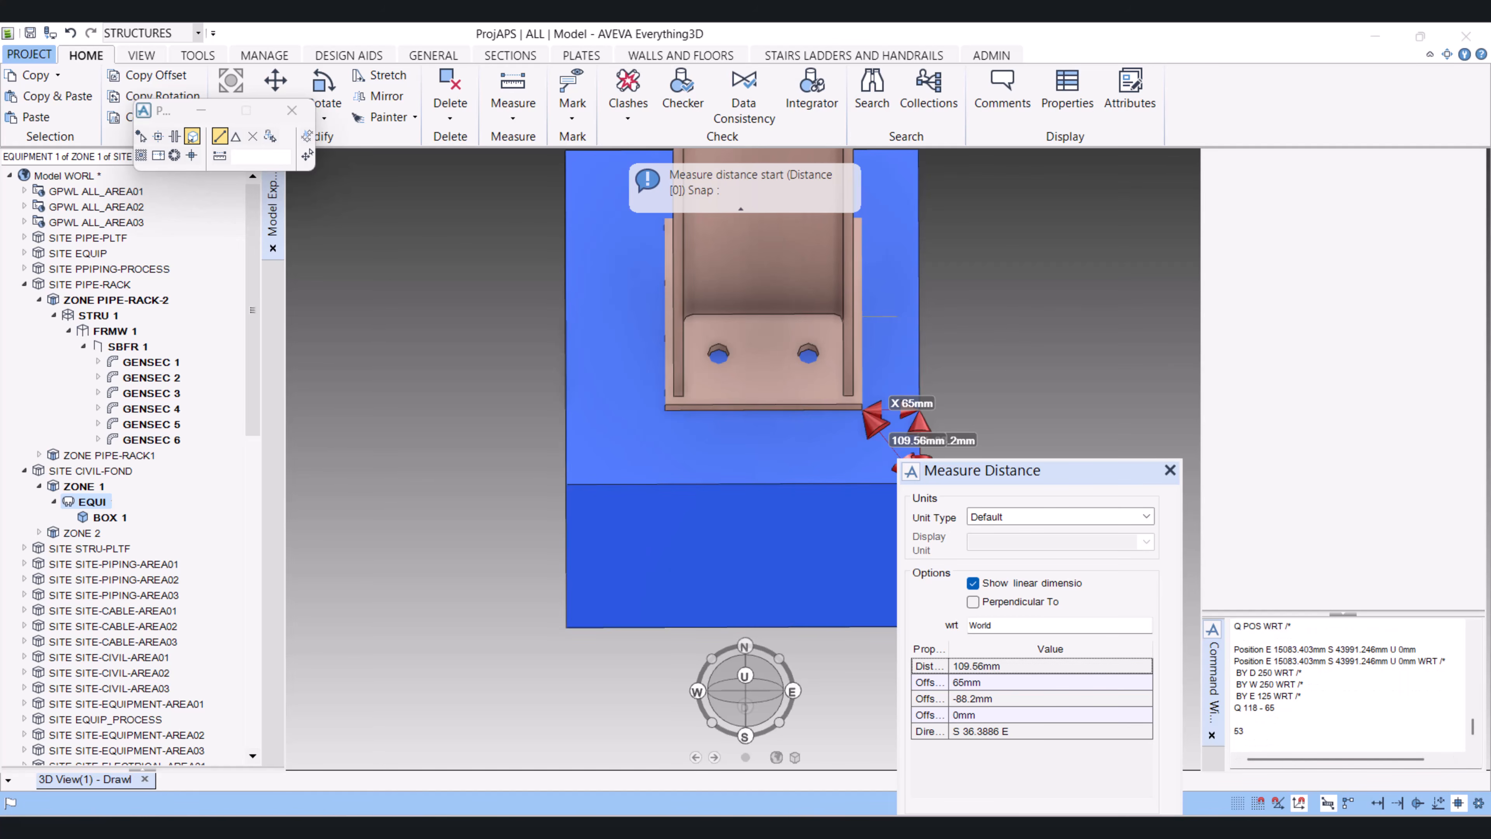
click(1146, 517)
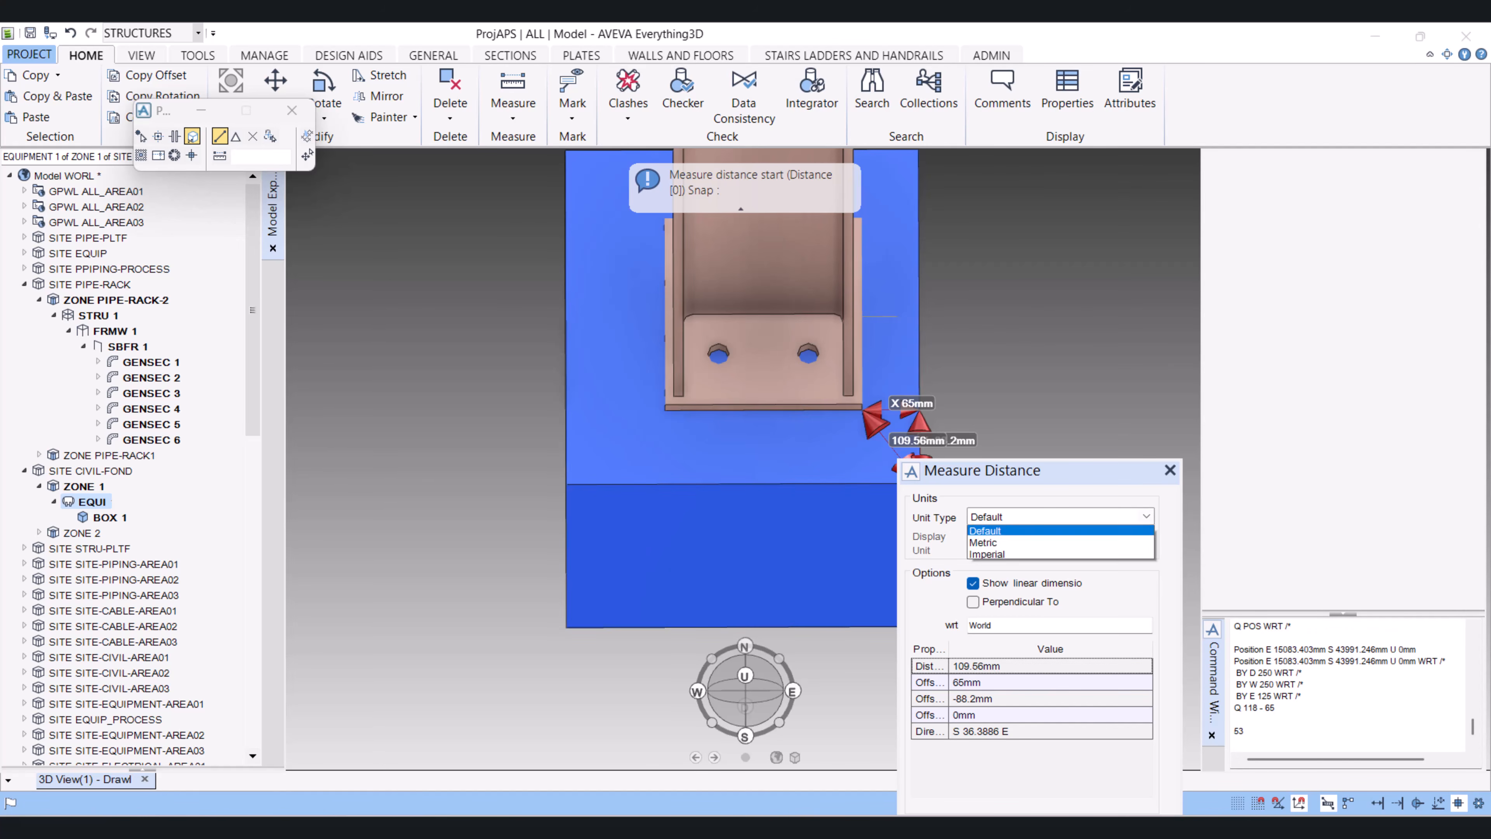
click(1146, 517)
click(1171, 470)
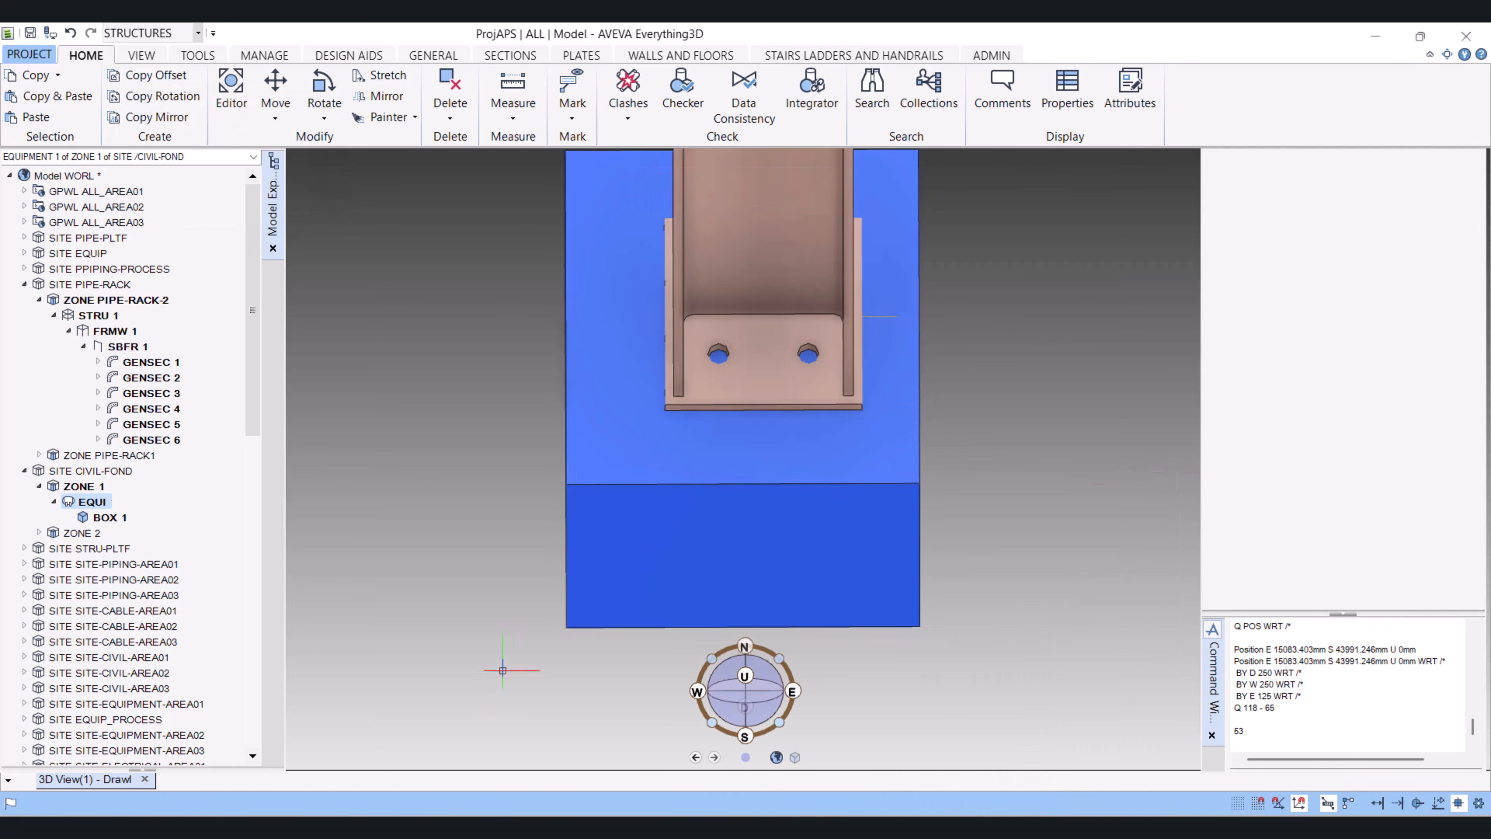
Shift the foundation equipment 26.5 mm east with the command BY E 26.5 WRT /*
click(1235, 742)
text(BY E 26)
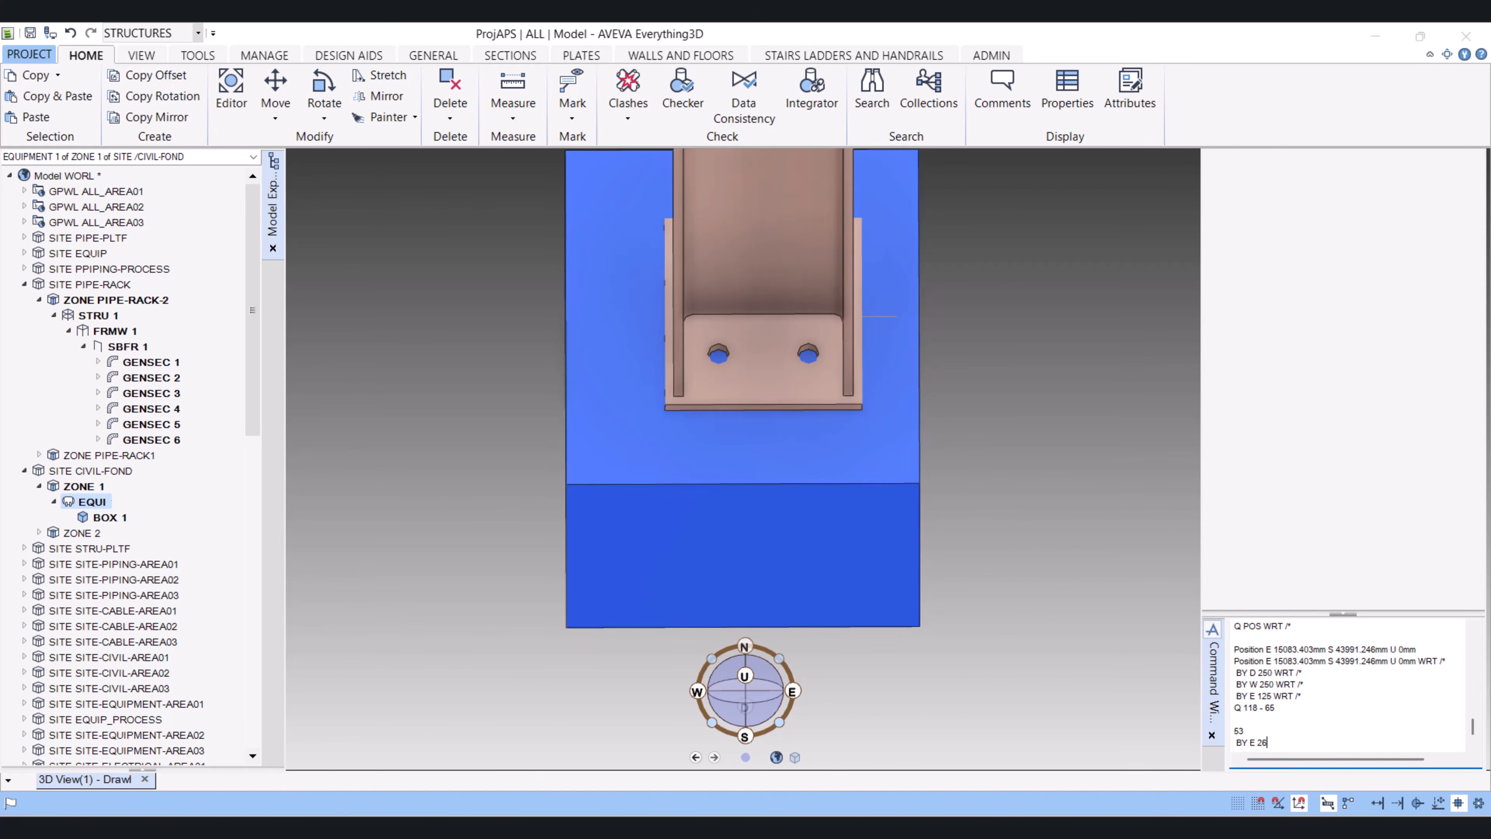
text(E 226.)
text(6.)
text(5 WRT /*)
key(Return)
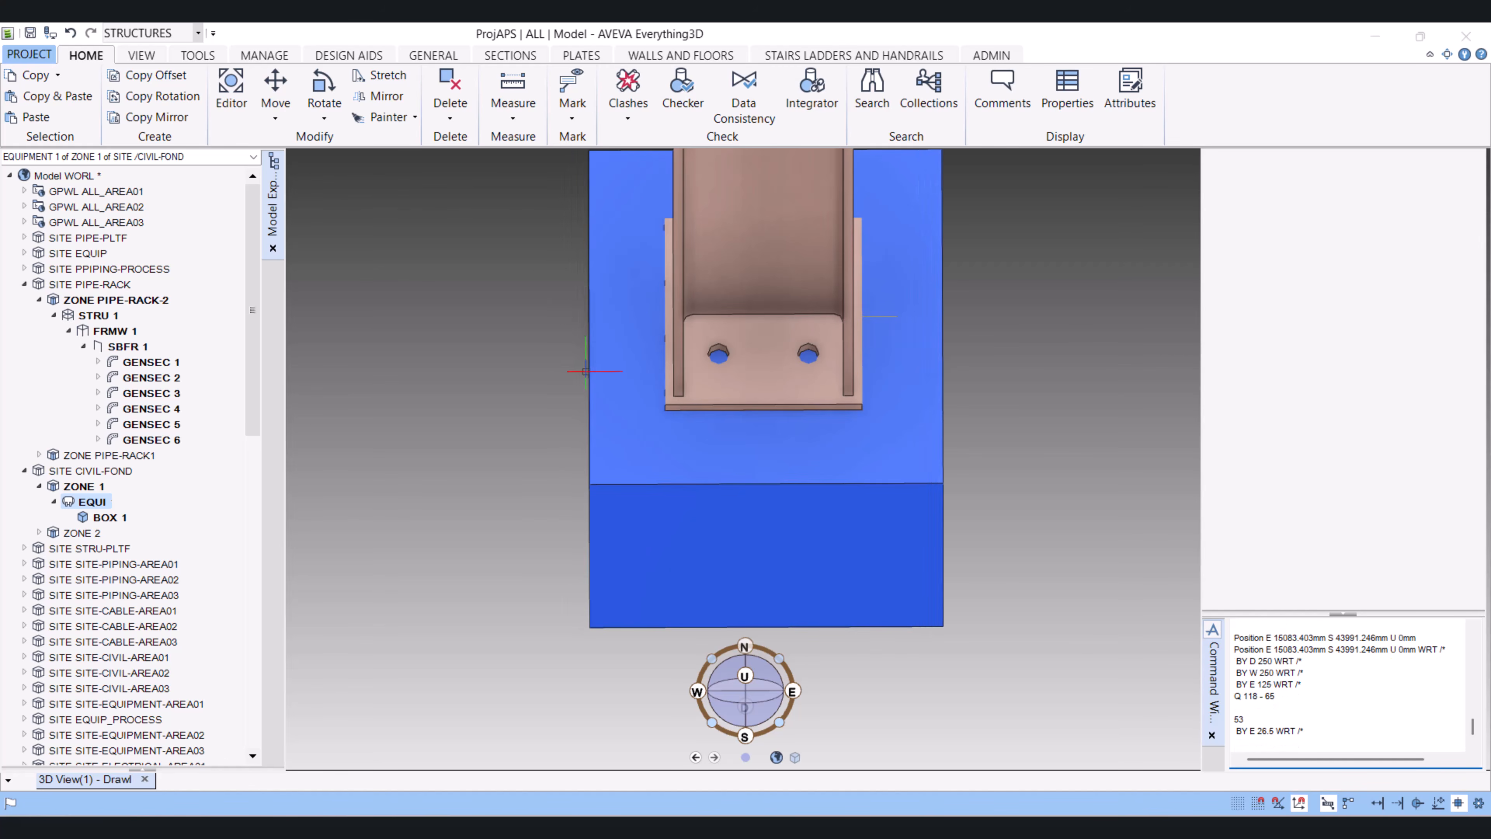
Select the foundation box below the equipment in the new zone of site CIVIL-FOND
scroll(636, 401, down, 10)
mouse_move(644, 433)
middle_down()
mouse_move(643, 376)
mouse_move(641, 428)
middle_up()
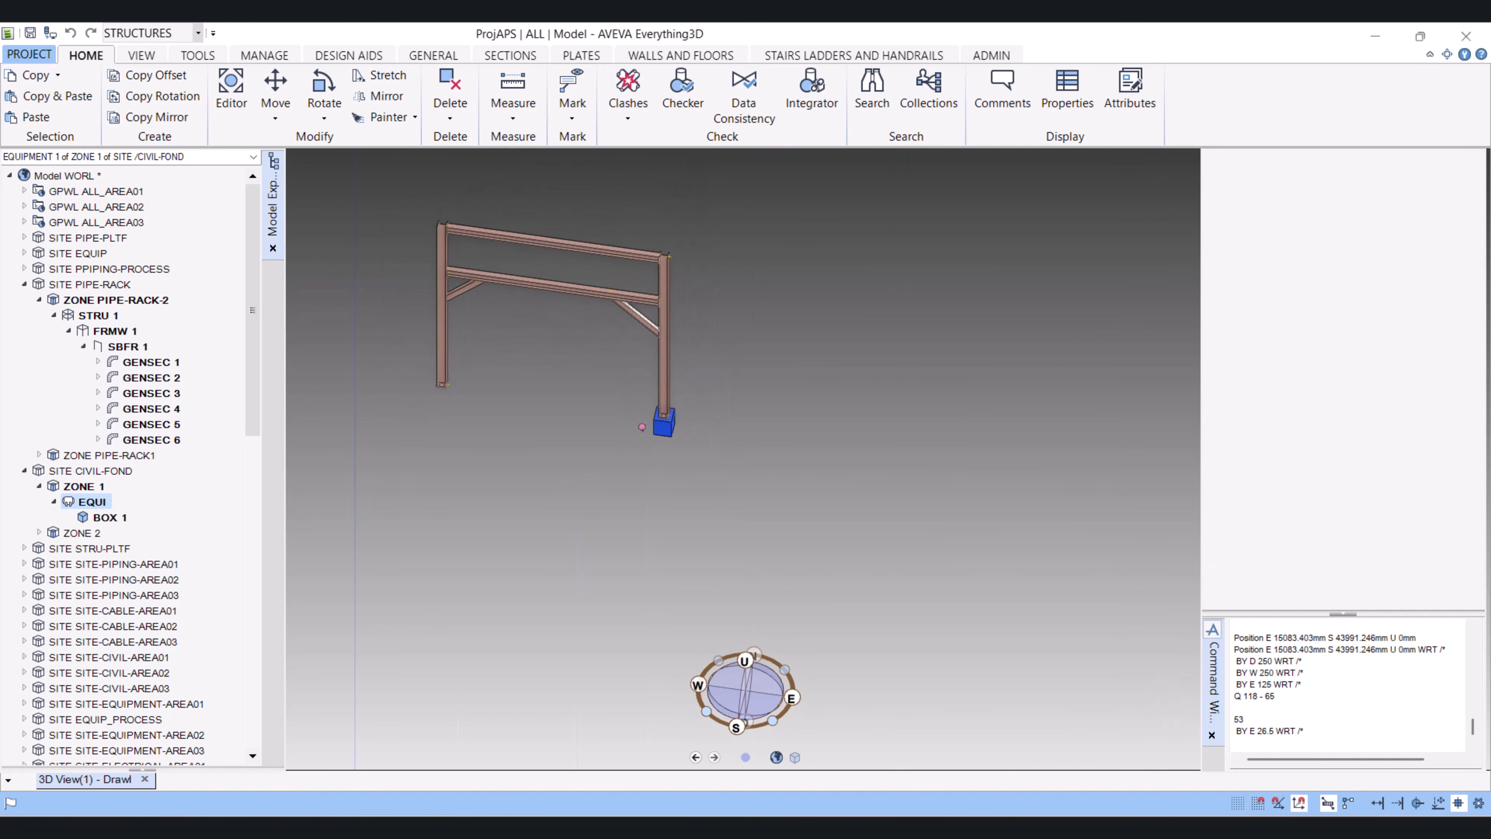
click(109, 517)
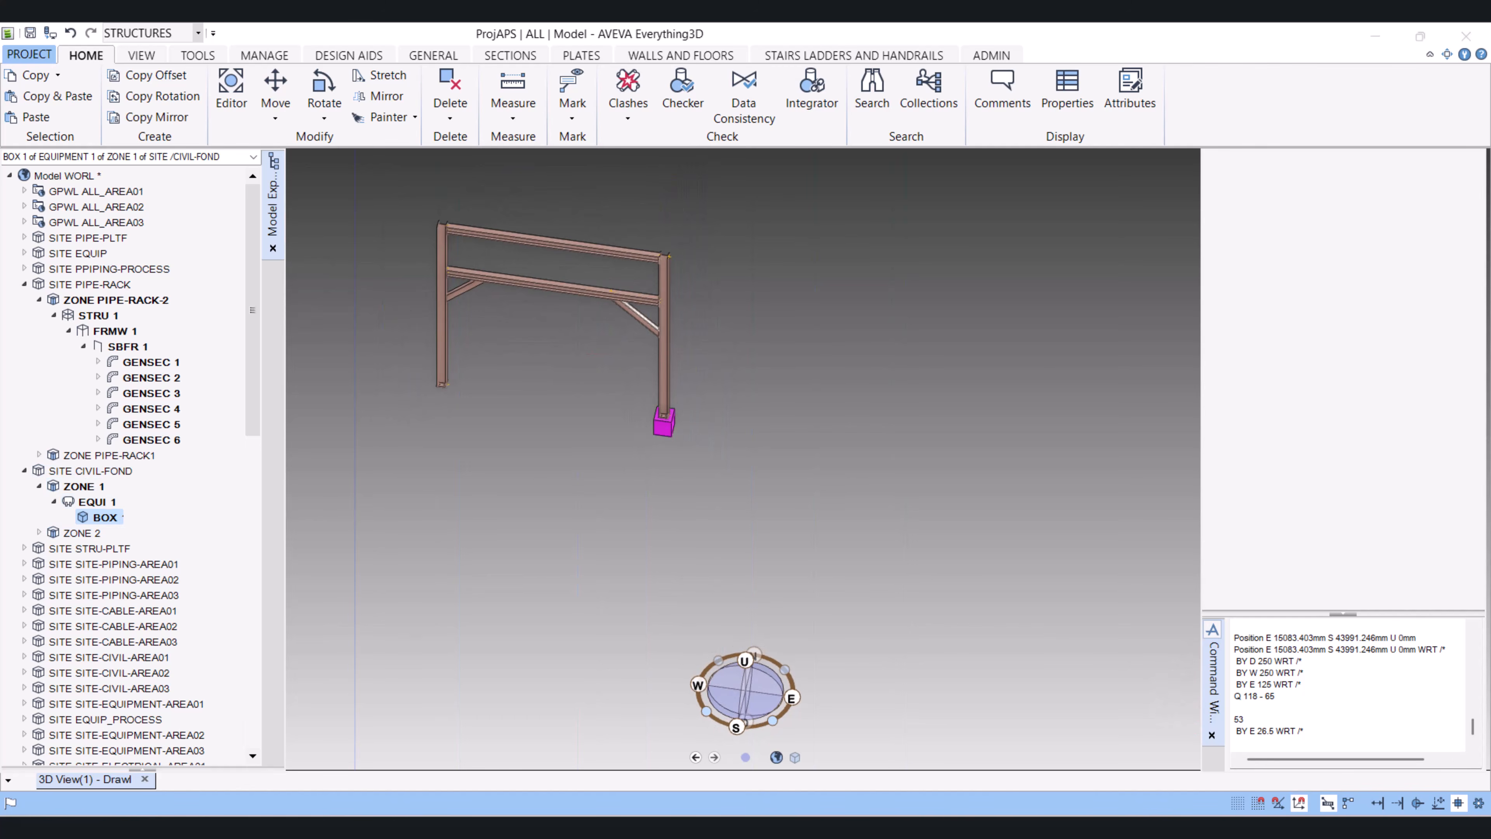
Copy the foundation box 5000 mm west with the command NEW BOX COPY PREV BY W 5000 WRT /*
middle_drag(776, 486, 679, 432)
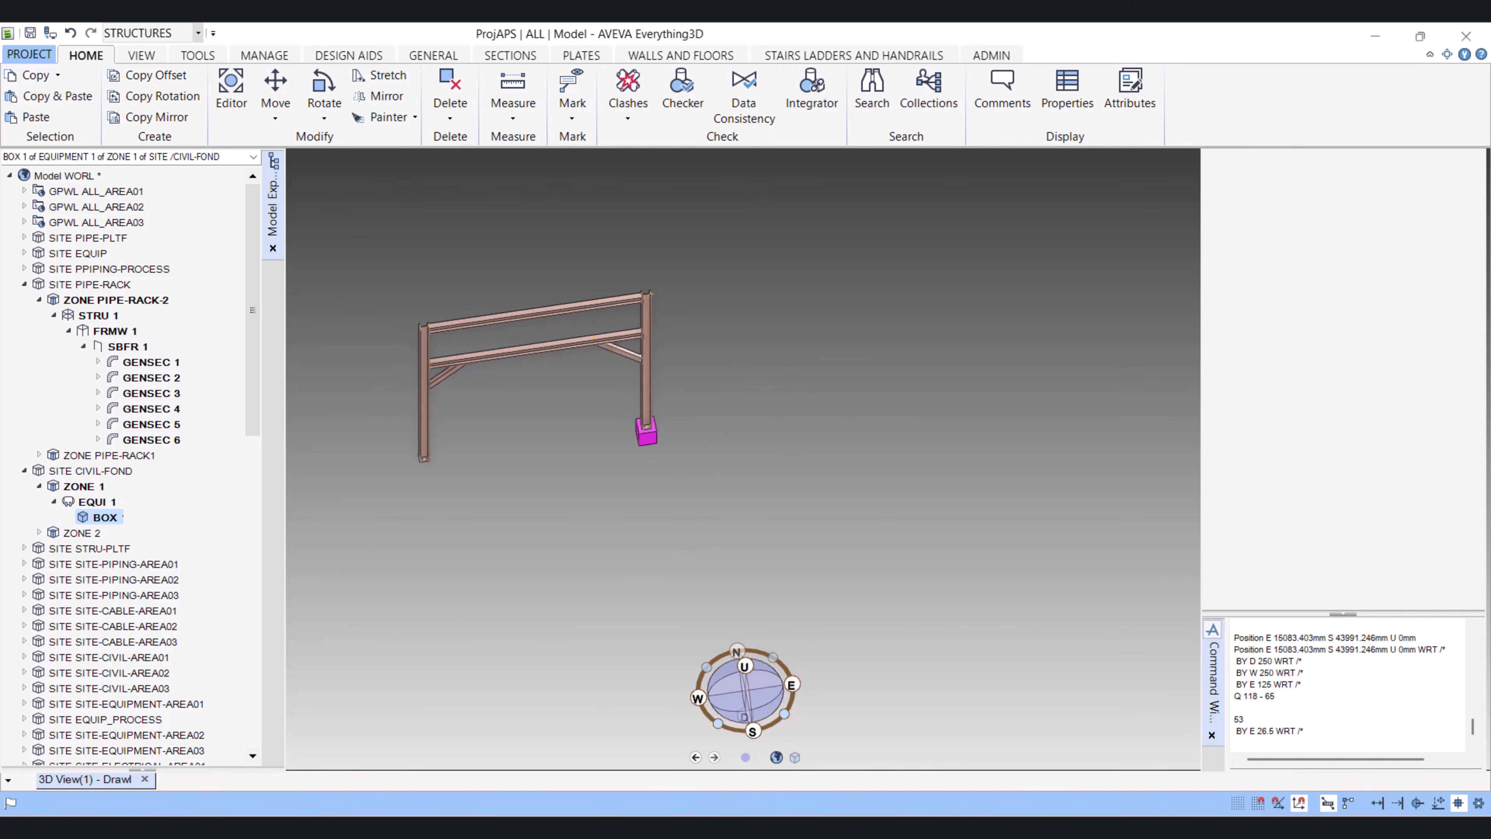
click(1236, 742)
text(NEW BOX COPY PREV)
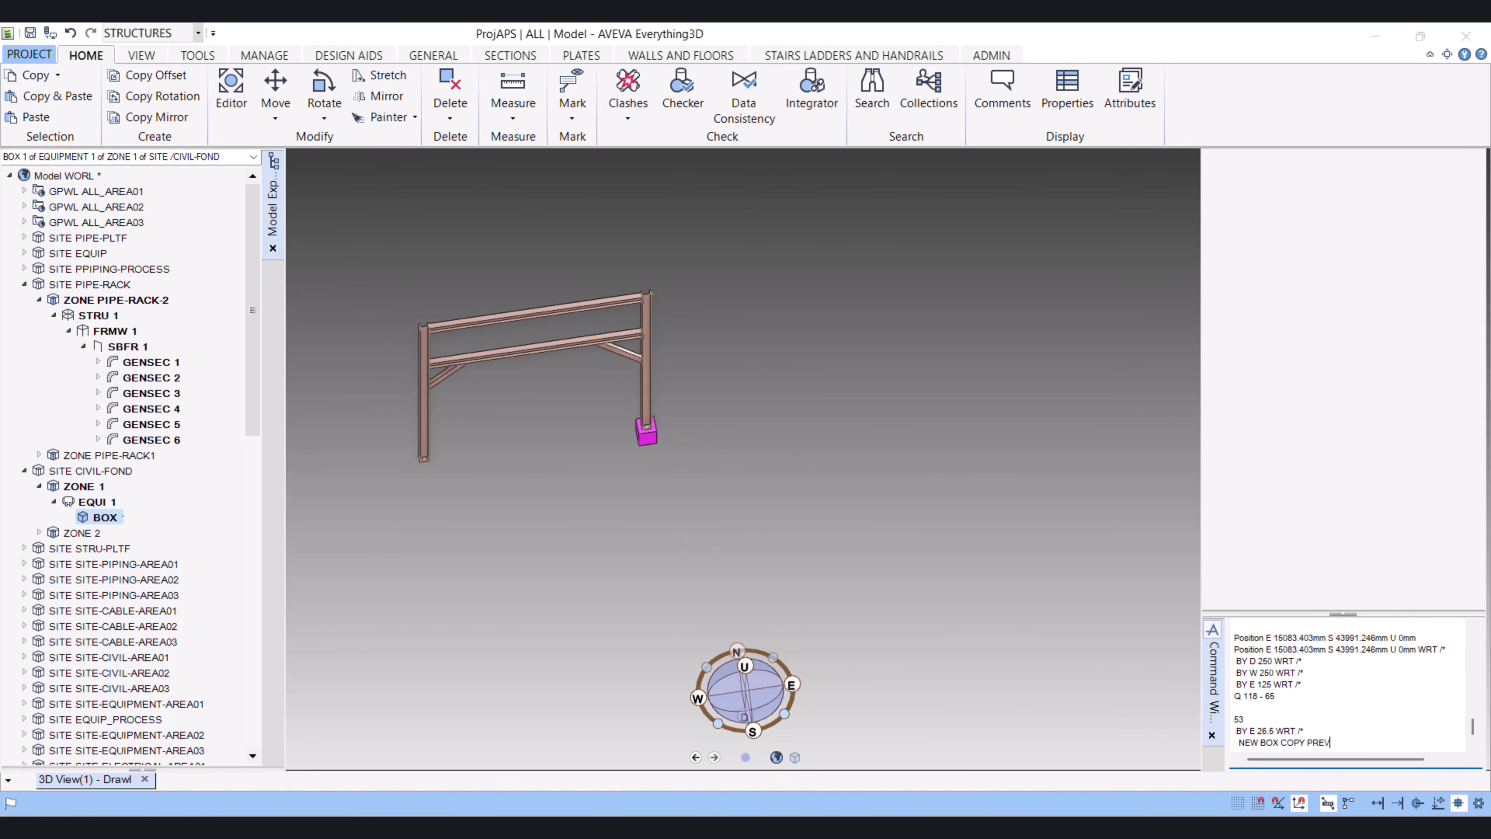
text( BY W 5000 WRT /*)
key(Return)
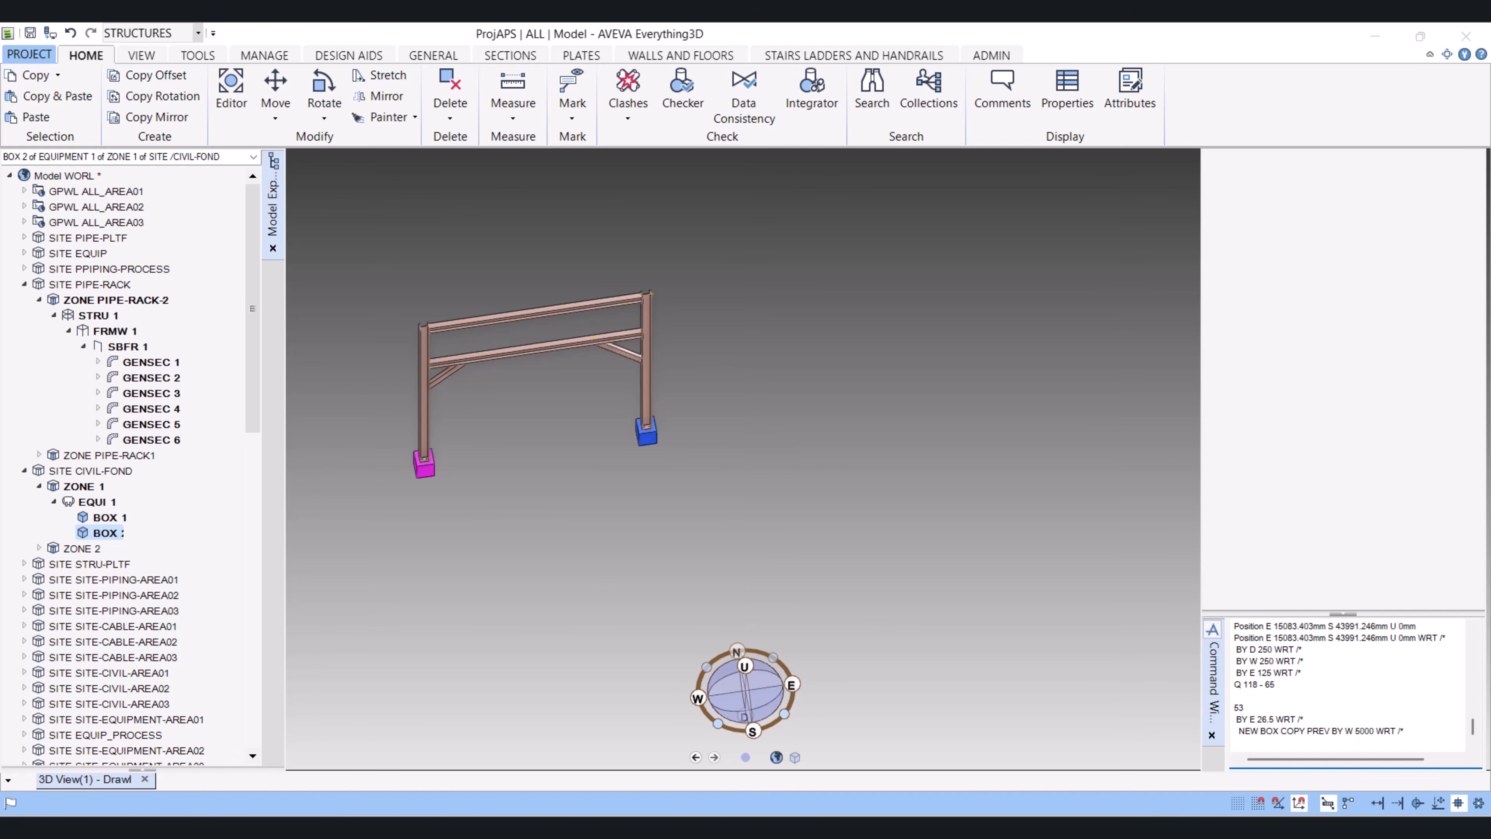
Clear the command window's history and open the Lists/Collections form with the command show !!CDCLIST
middle_drag(688, 376, 611, 406)
scroll(610, 405, down, 4)
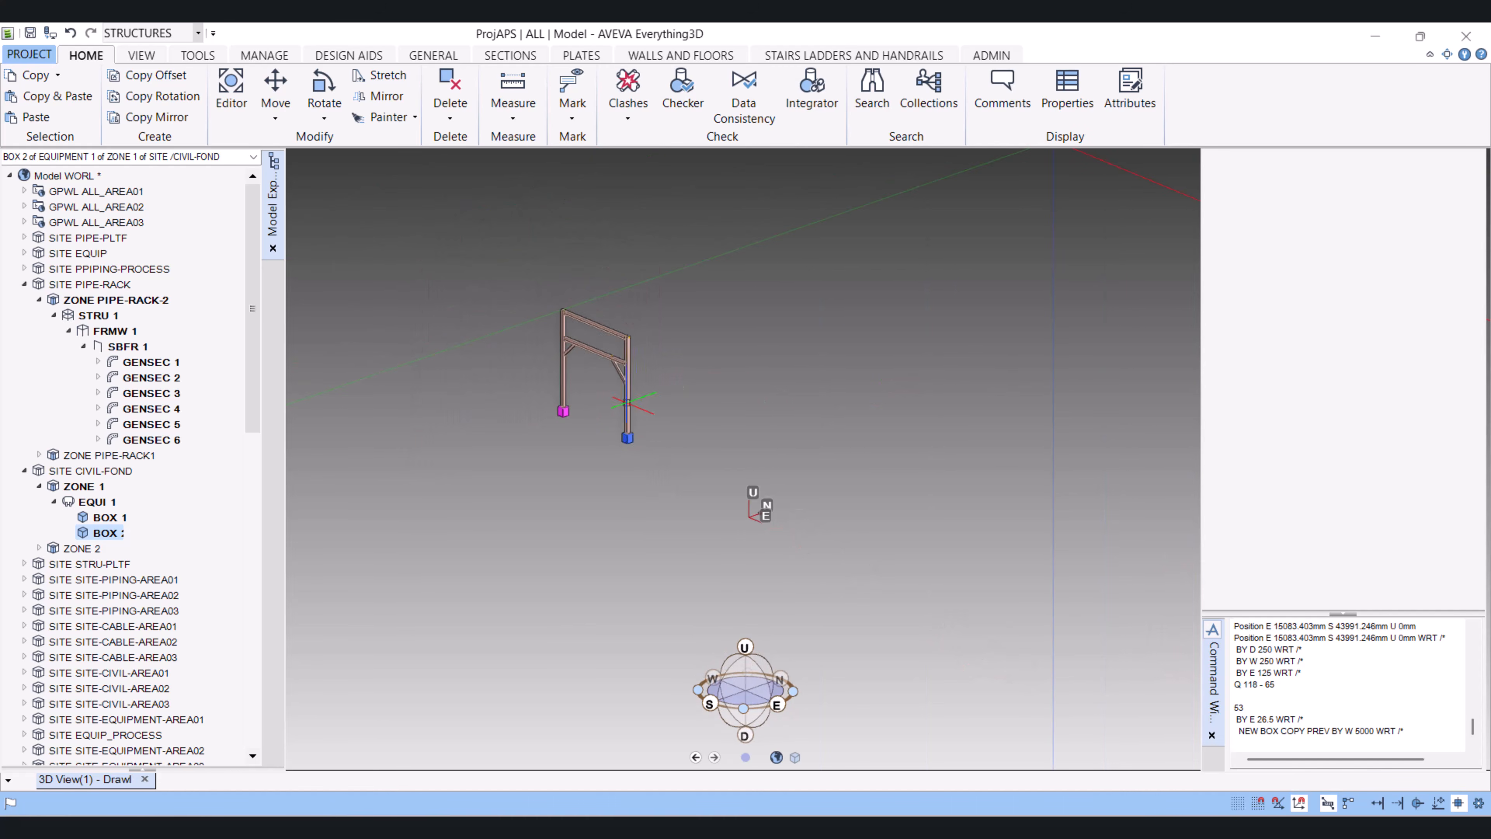
scroll(628, 403, up, 4)
click(648, 329)
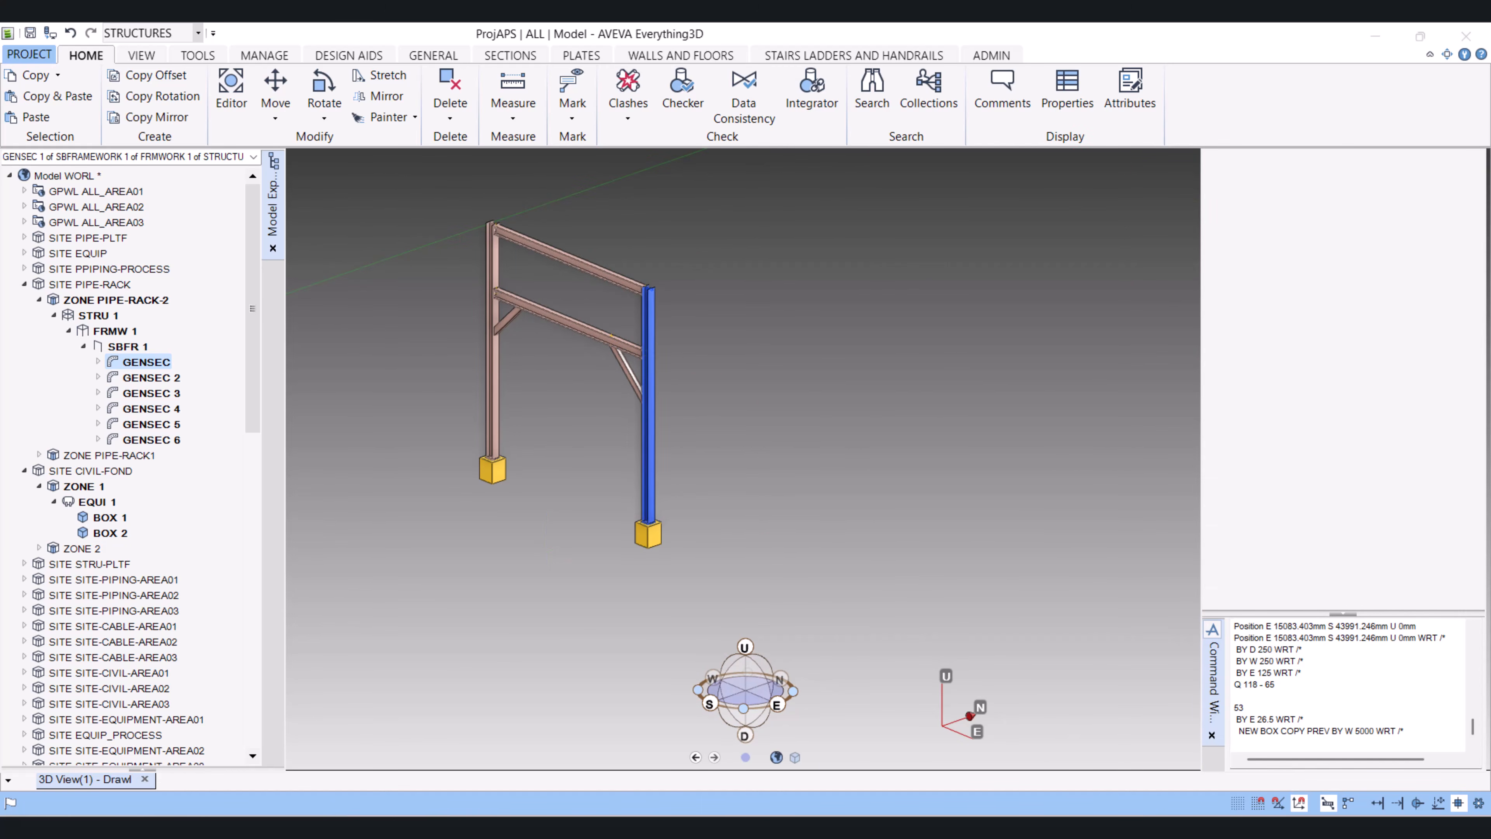
right_click(1233, 624)
click(1339, 733)
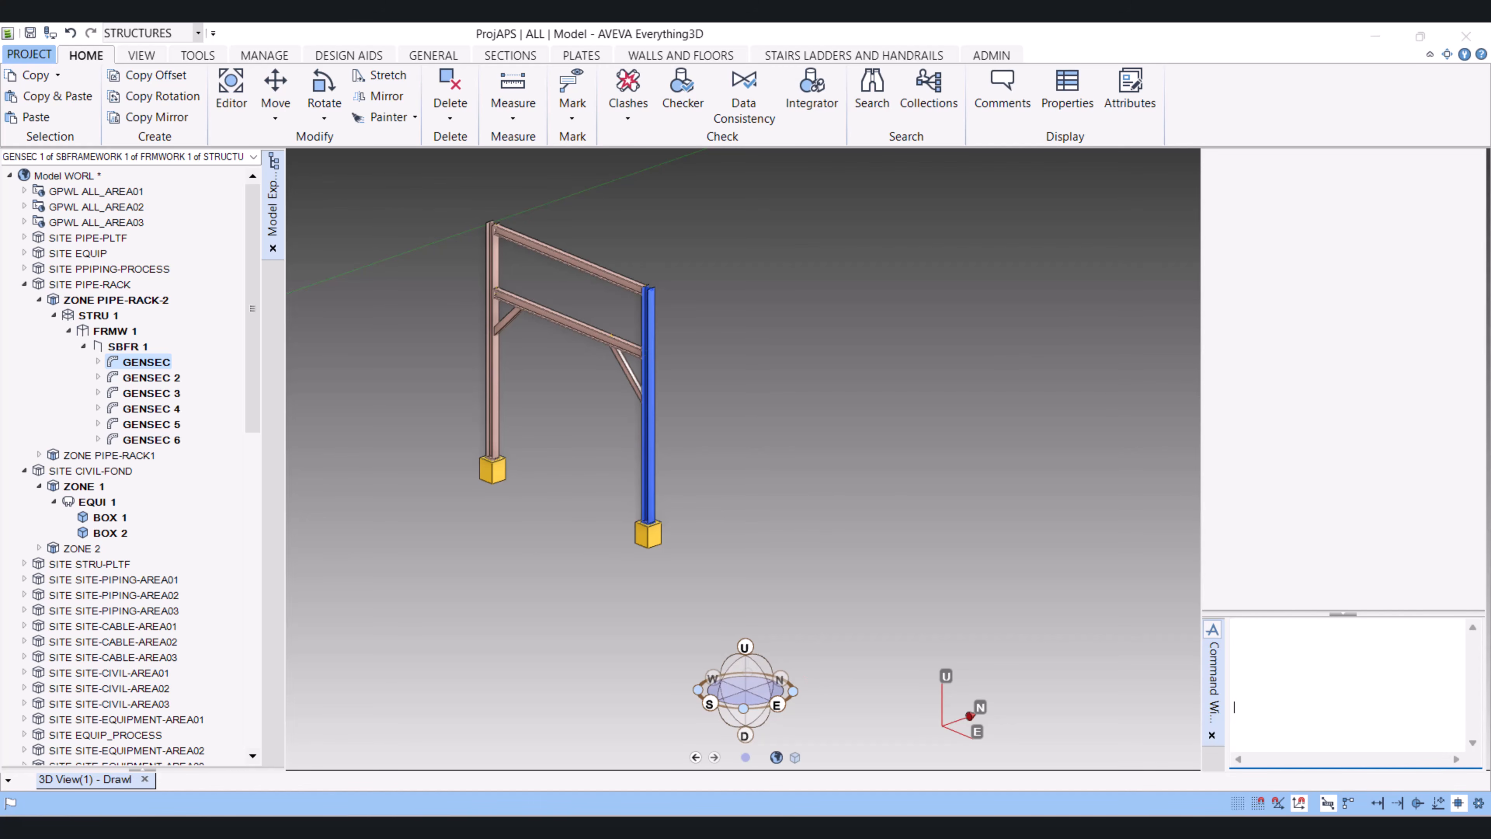
text(show !!CDCLIST)
key(Return)
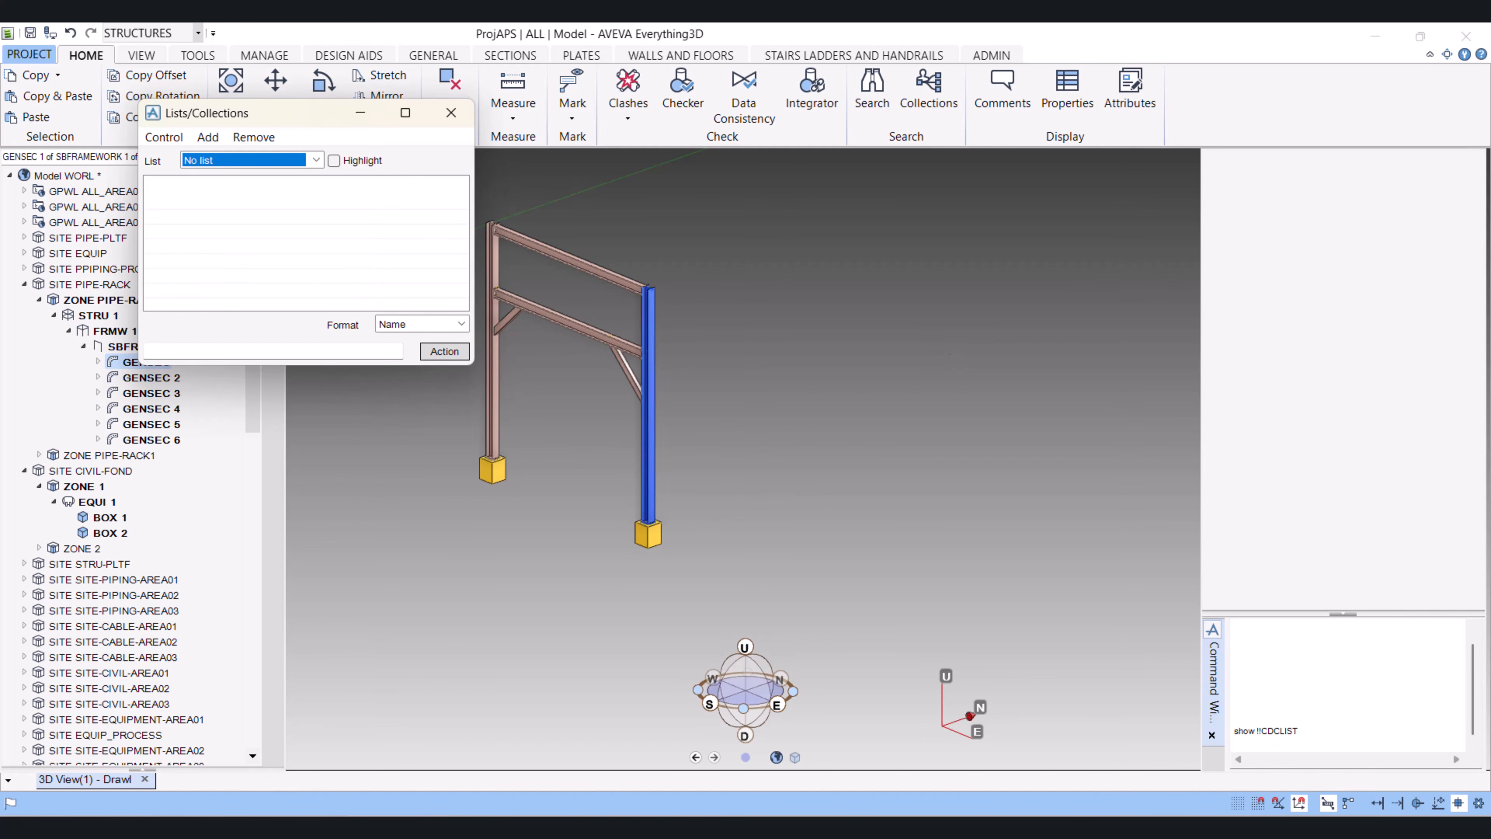
Create a list with the description 12 and add all members of SBFR 1 to it
drag(282, 112, 907, 279)
click(833, 303)
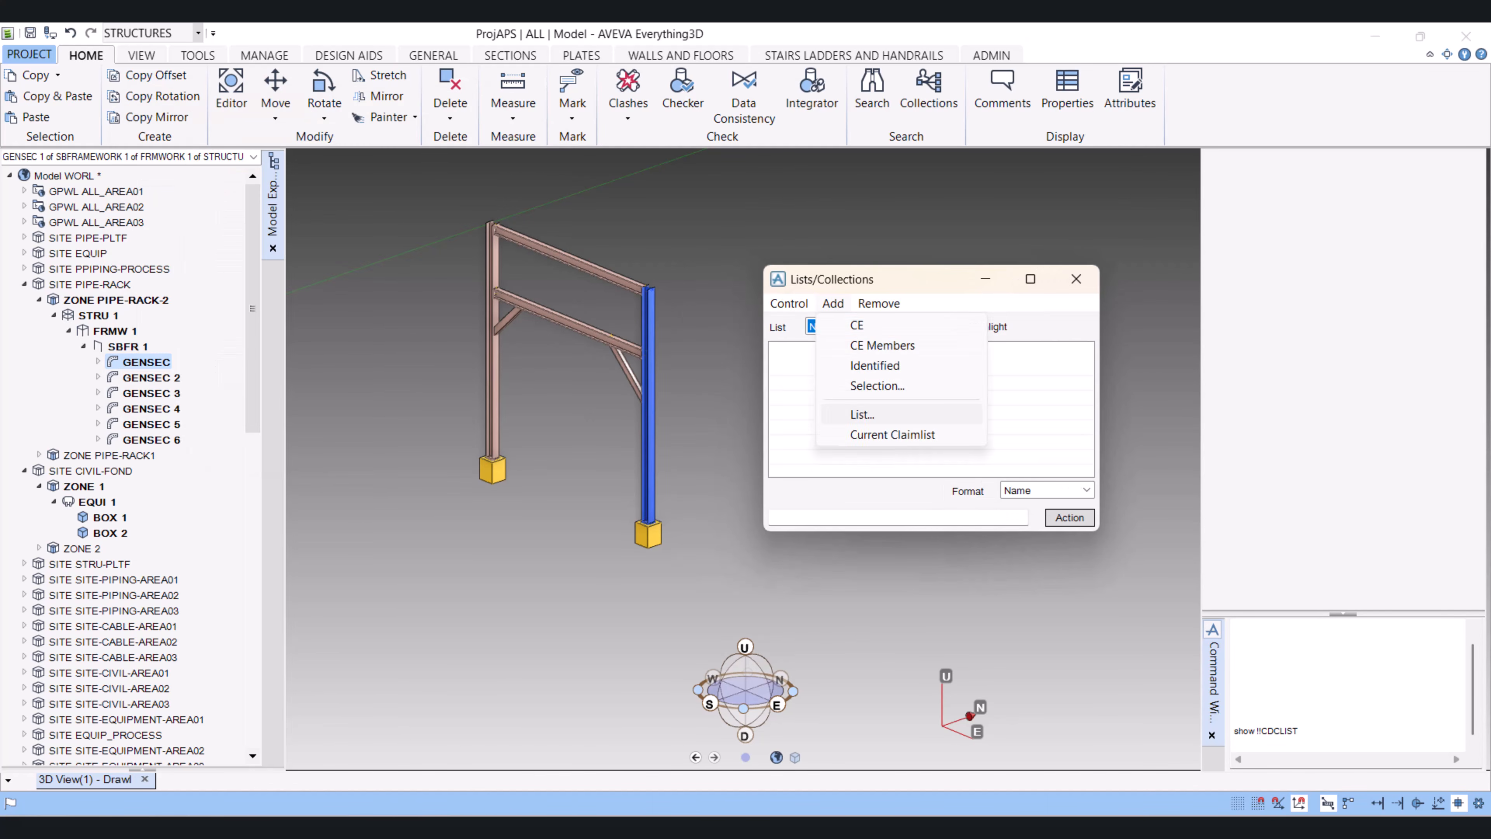
click(862, 414)
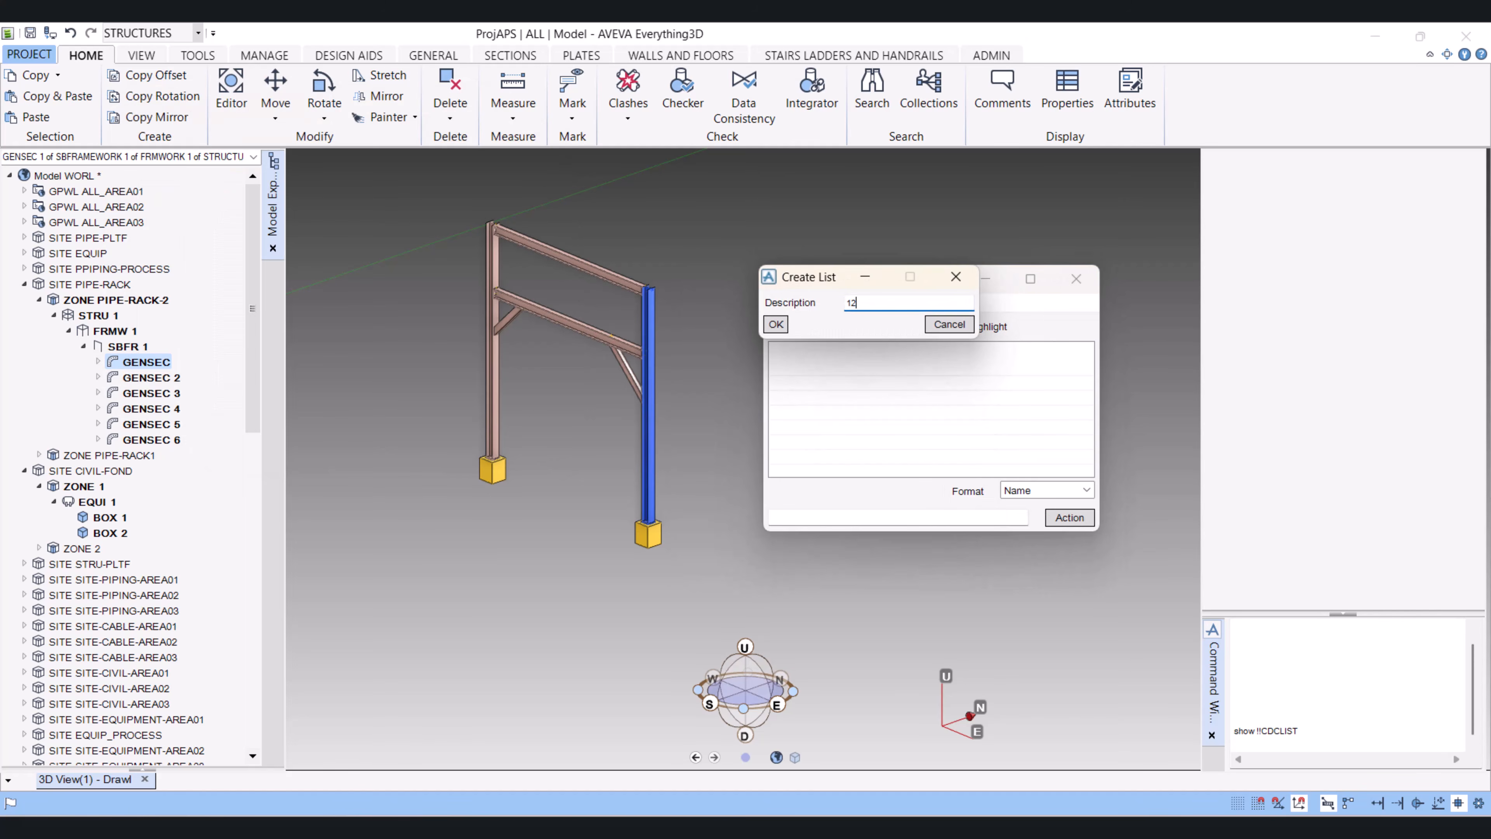
click(775, 323)
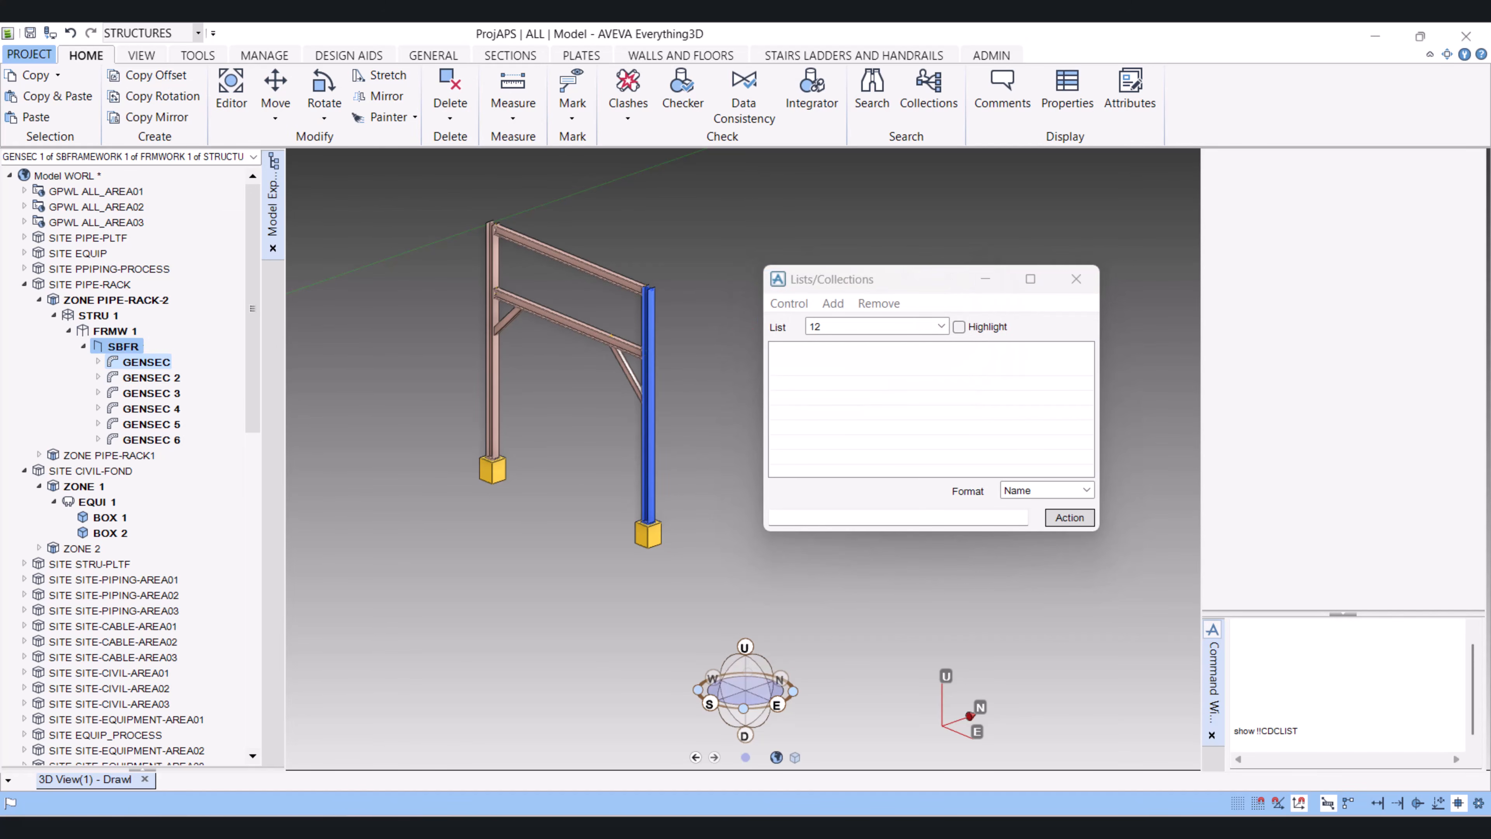
click(122, 346)
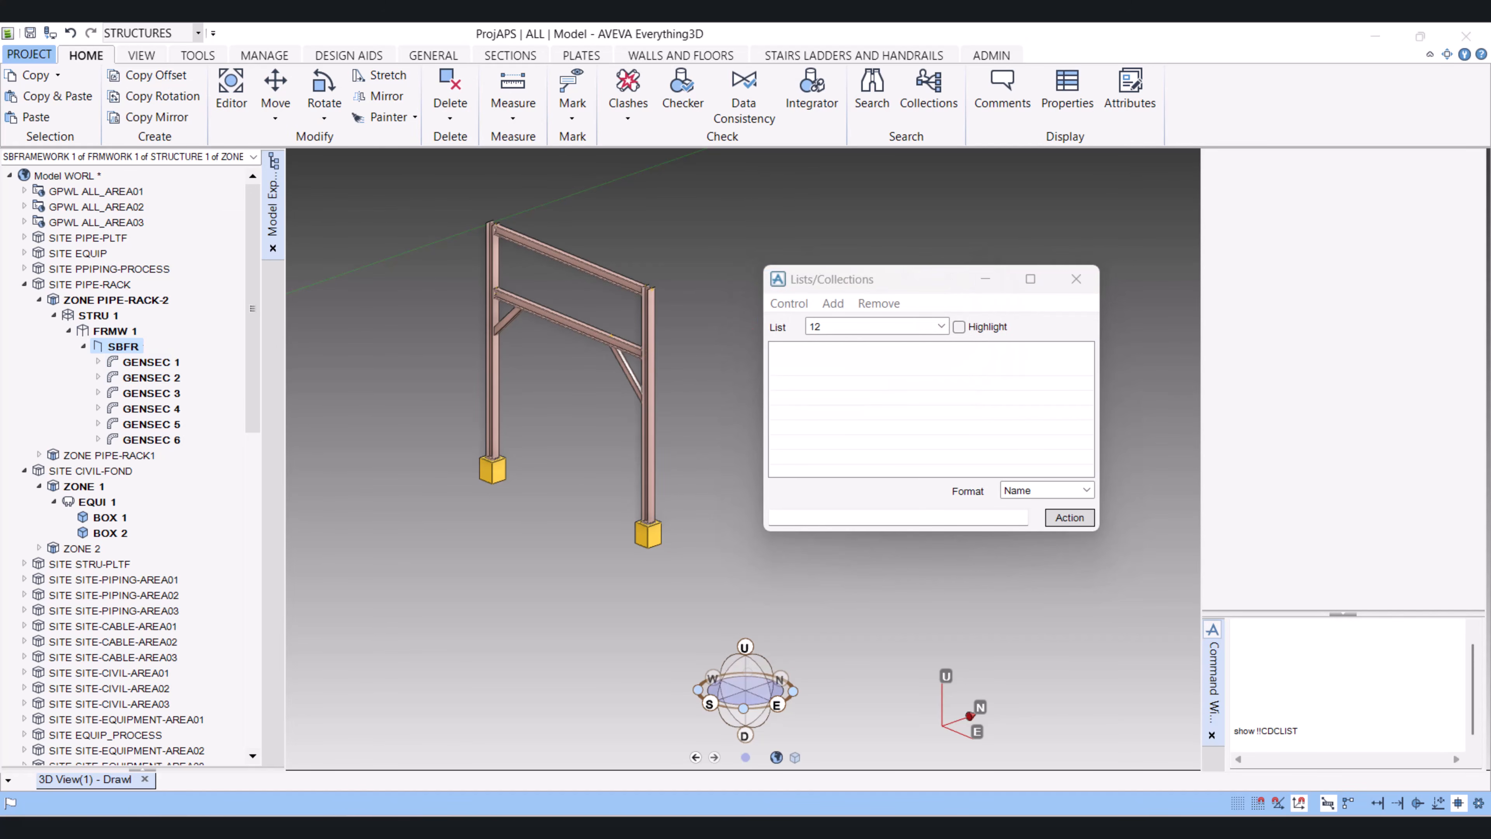
click(832, 303)
click(882, 345)
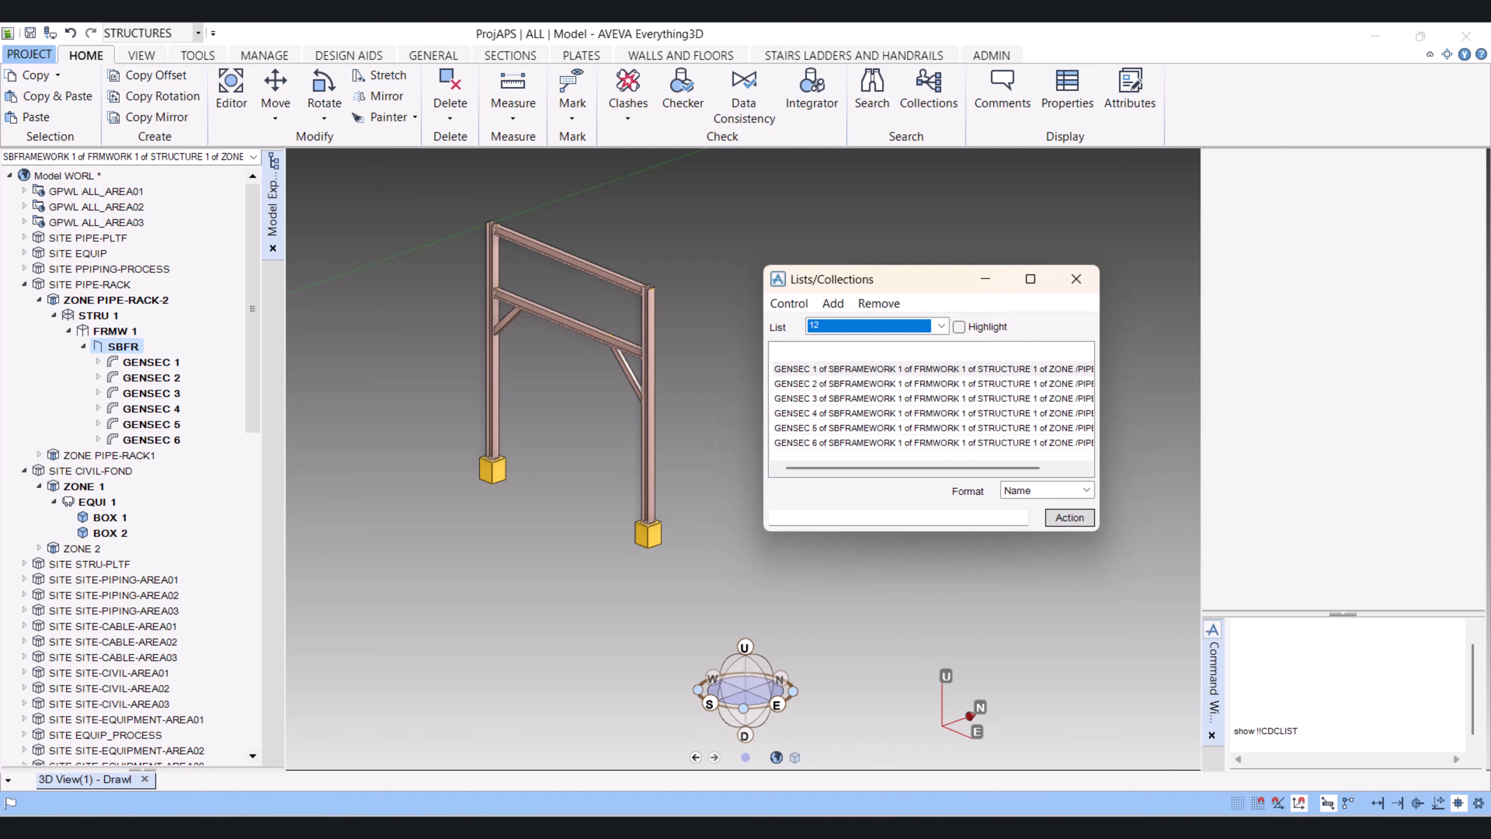
Run NEW GENSEC COPY PREV BY N 5000 WRT /* on the list's sections and minimize the Lists/Collections form
click(772, 517)
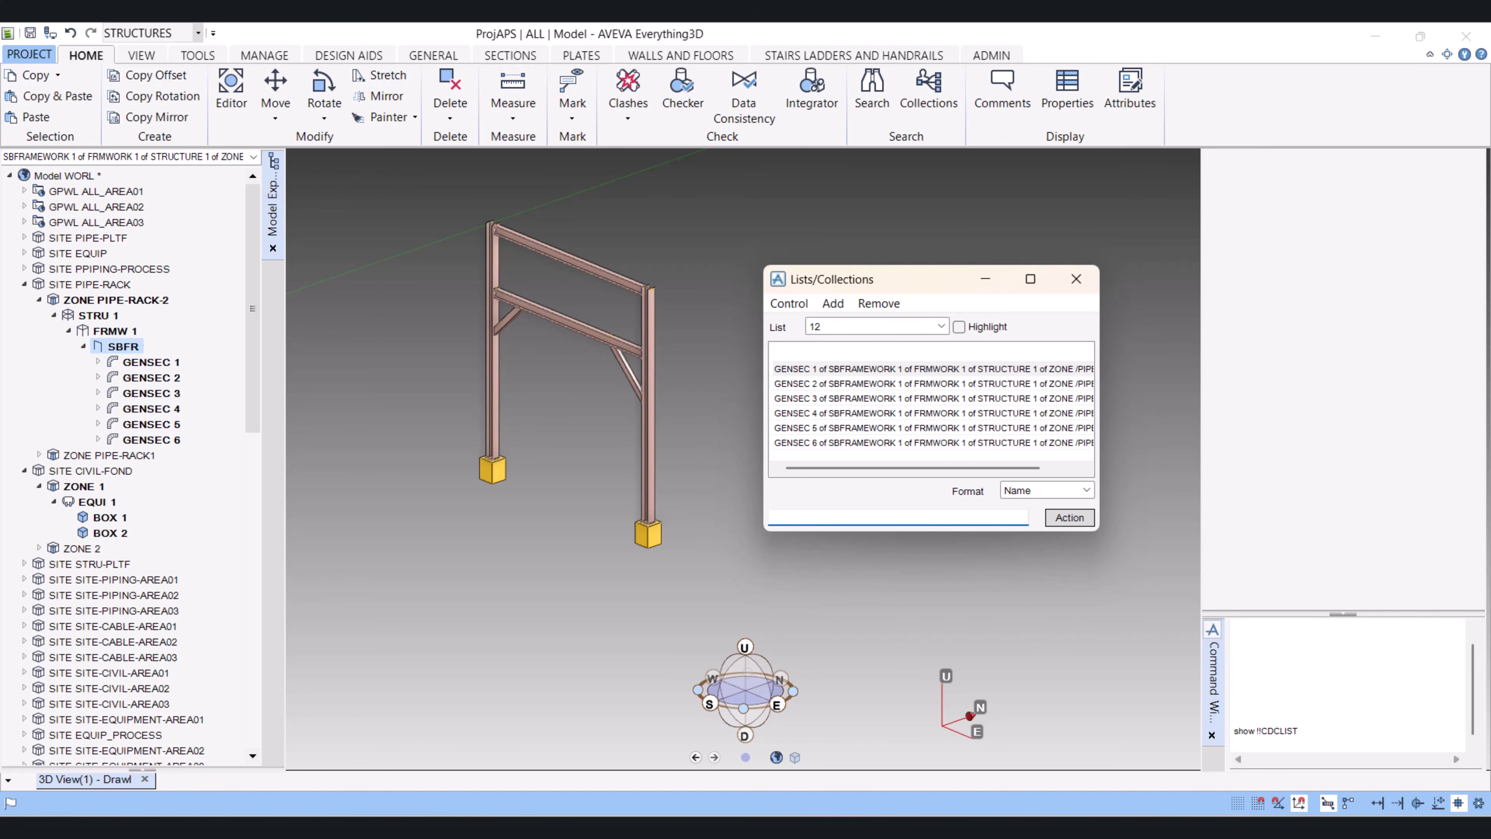
text(NEW GENSEC COPY PREV BY N  5000 WRT /*)
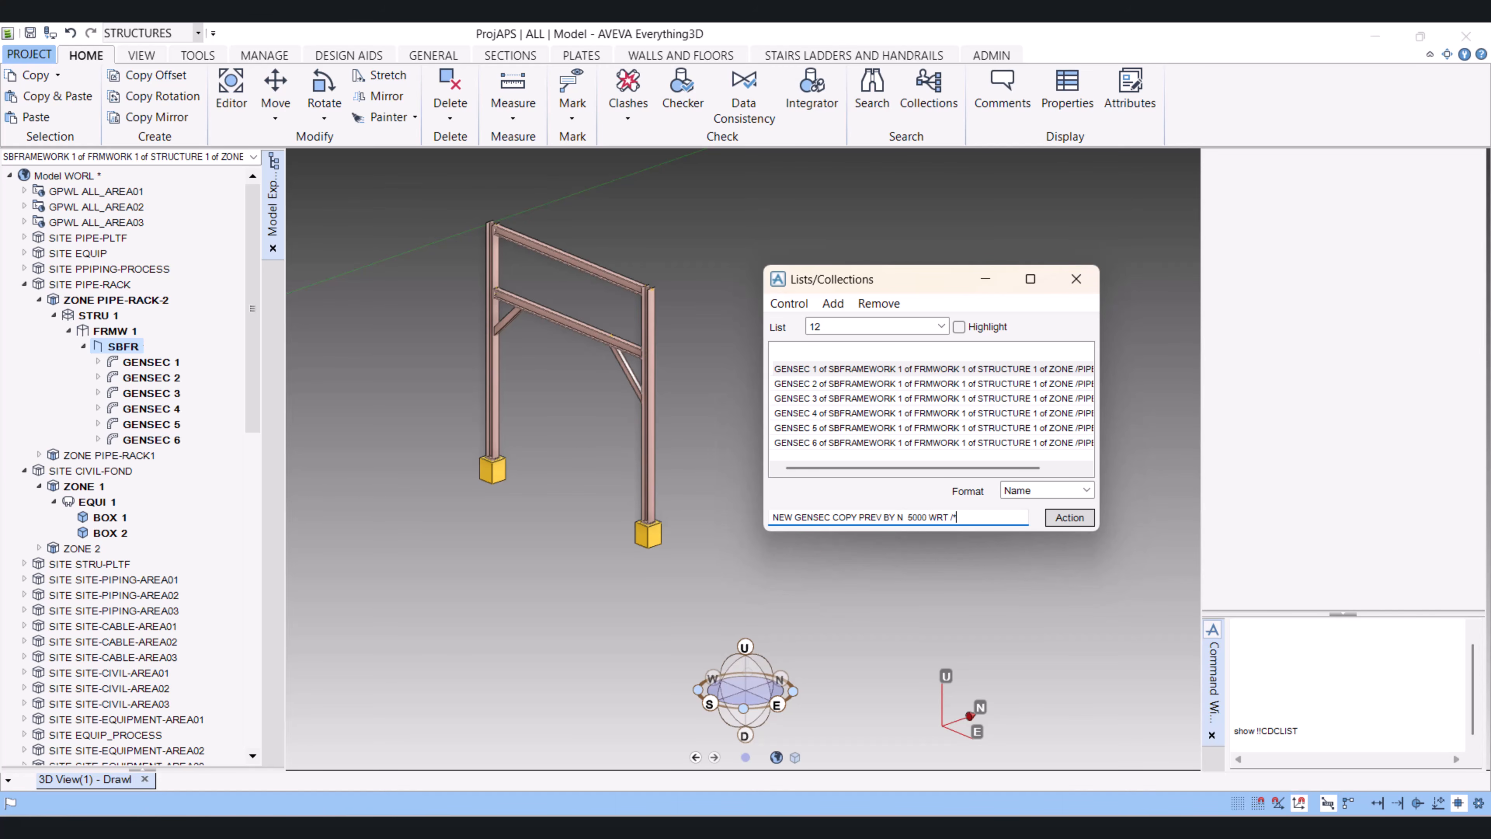
click(1069, 517)
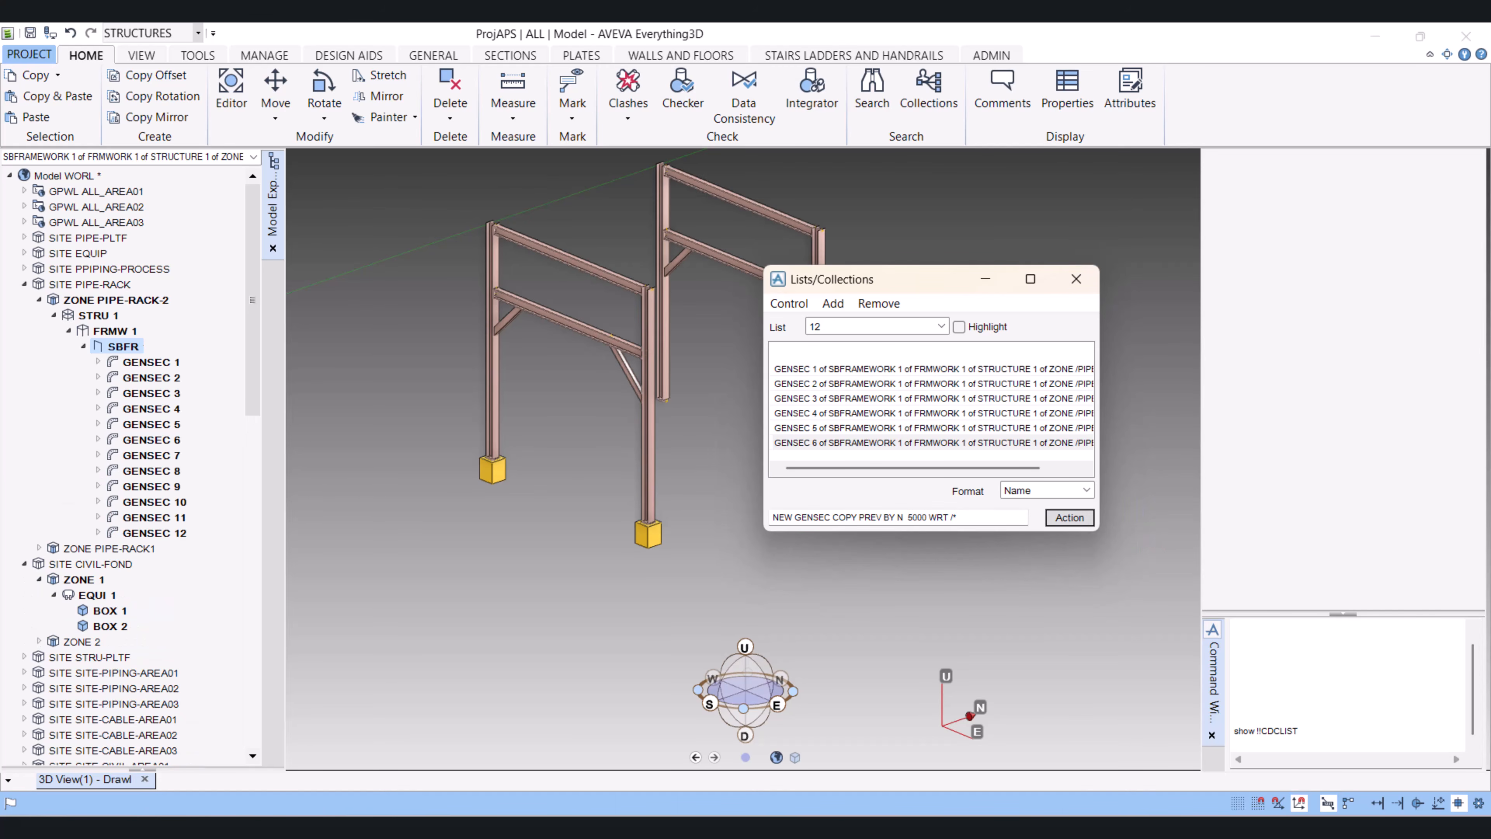
click(986, 278)
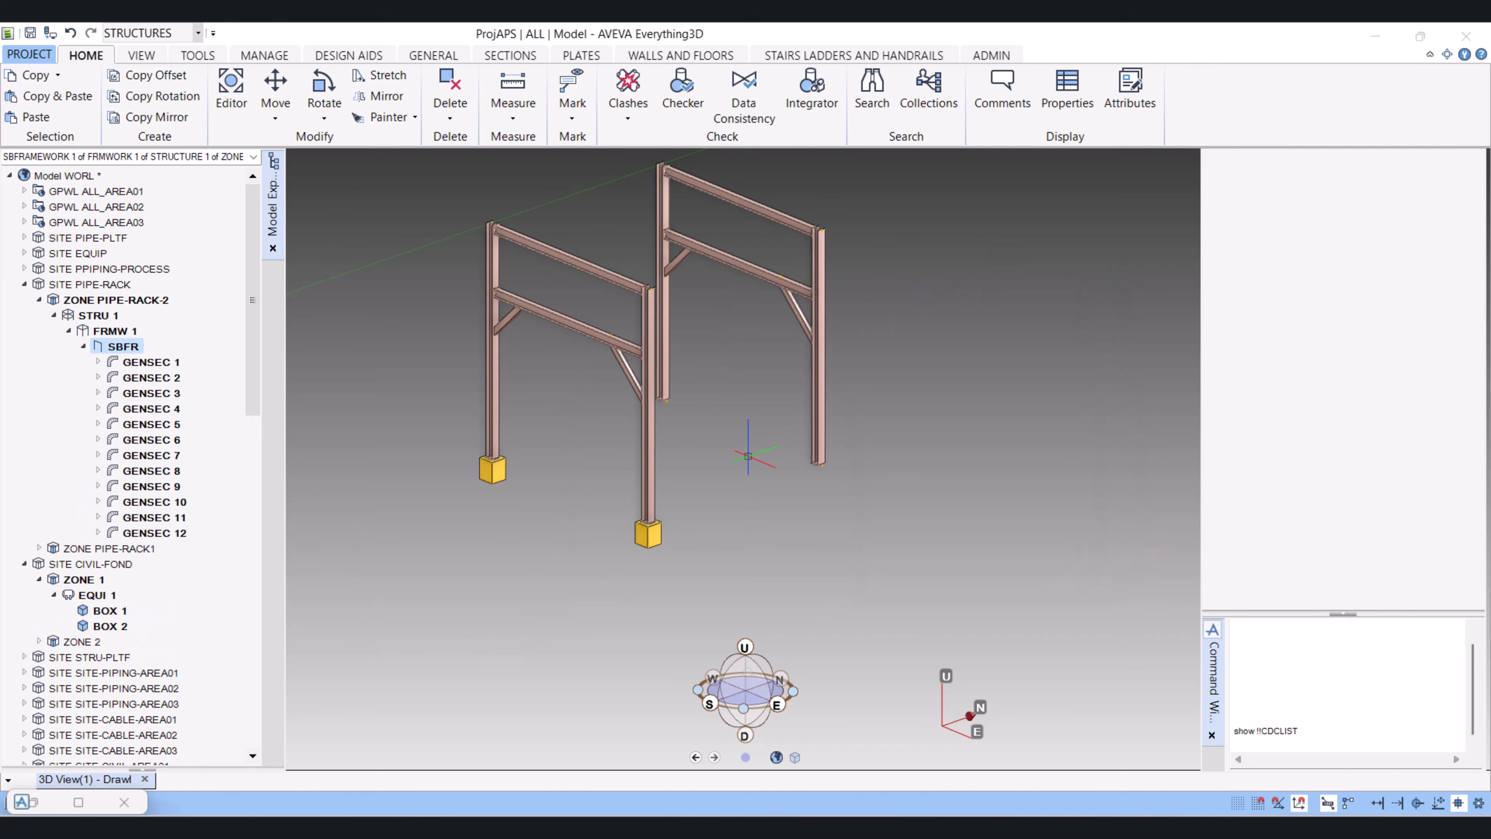
Make BOX 1, the foundation under the original frame's east column, the current element
scroll(730, 425, down, 3)
middle_drag(730, 425, 683, 489)
scroll(682, 494, up, 4)
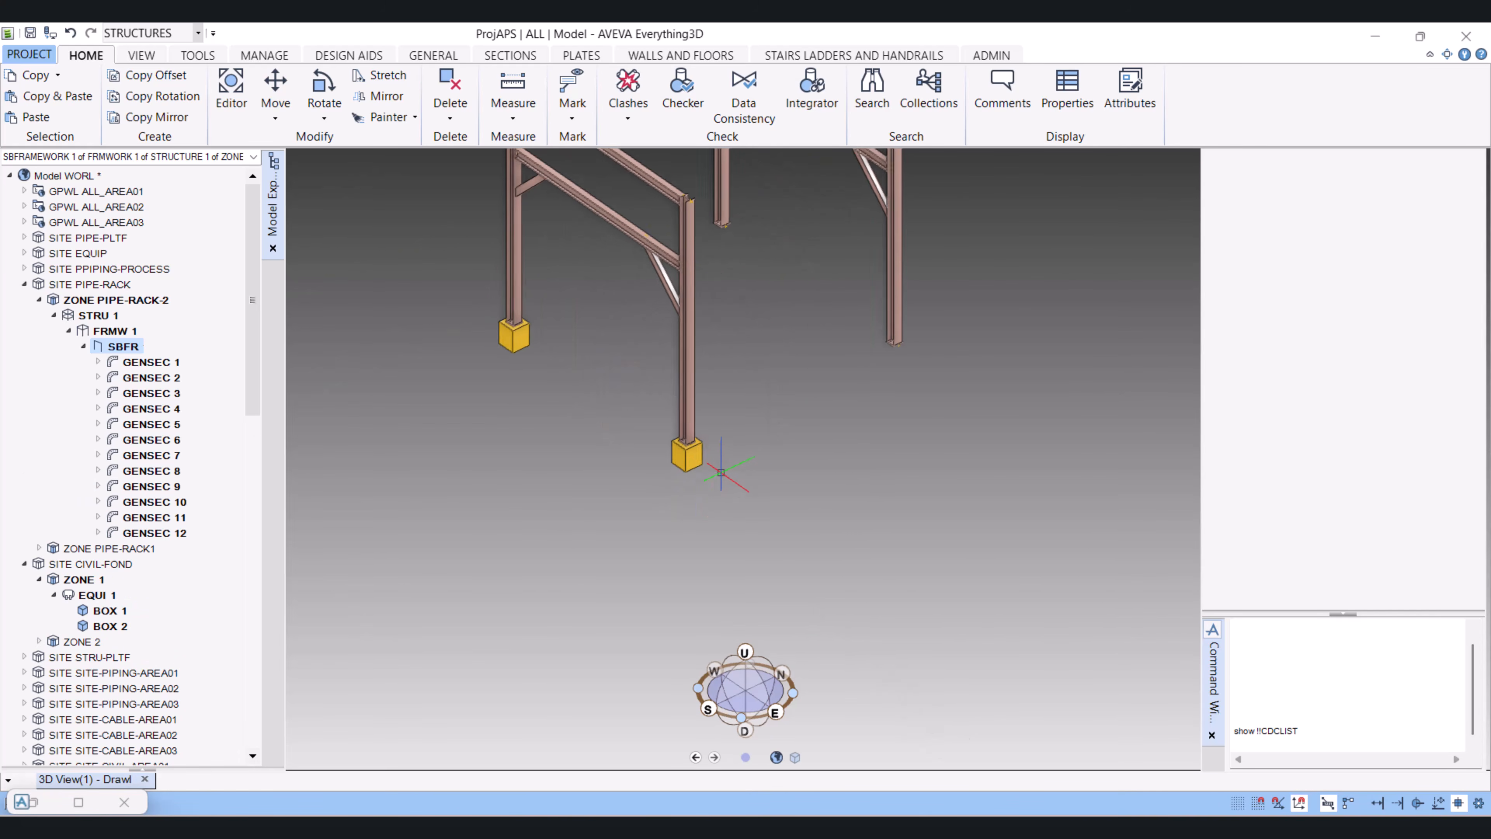
click(697, 455)
click(104, 610)
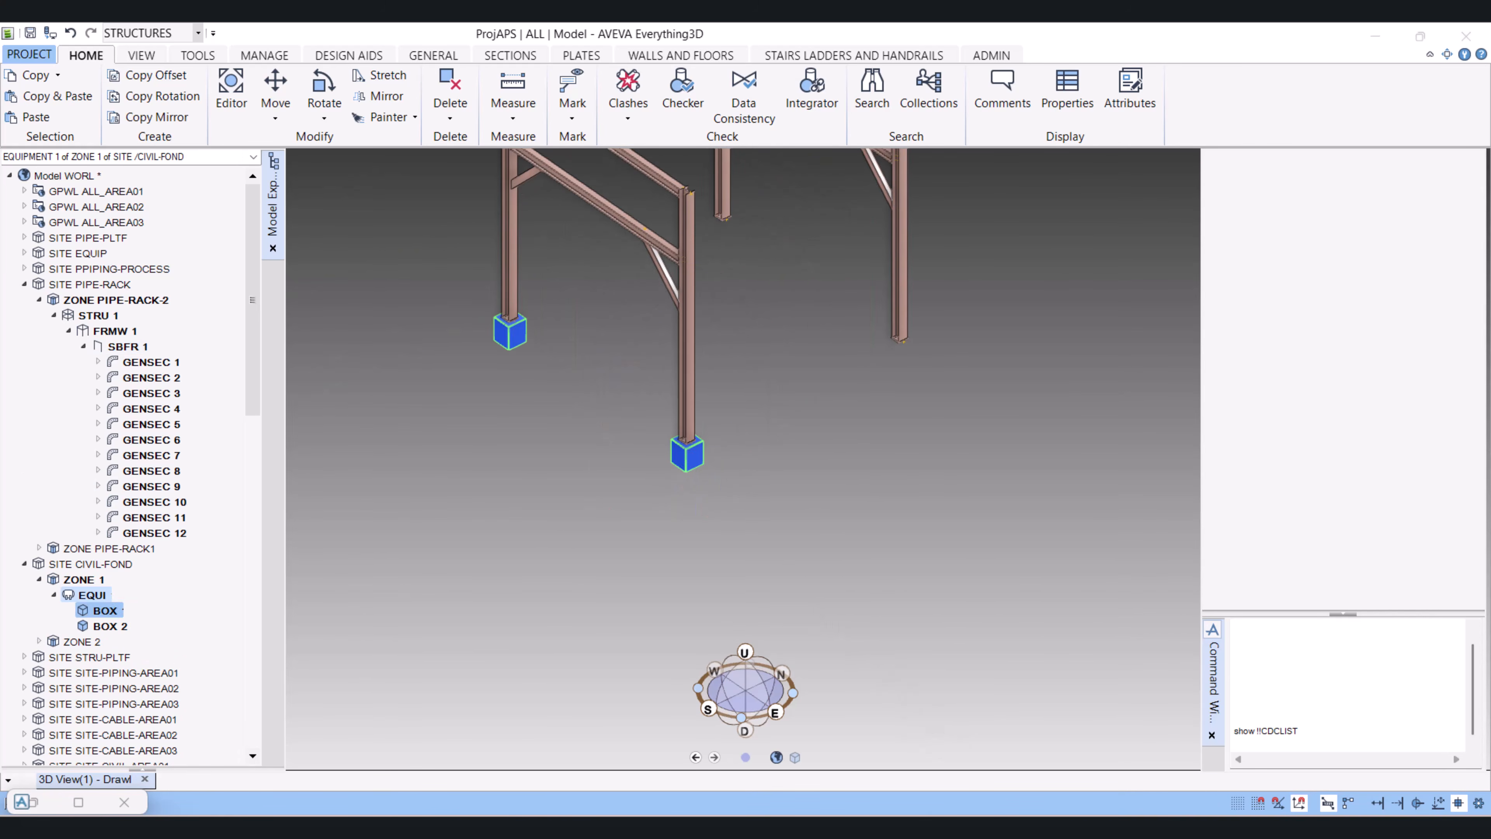
Try to copy the foundation box 5000 mm north with NEW NOX COPY PREV BY N 5000 WRT /*
click(1239, 742)
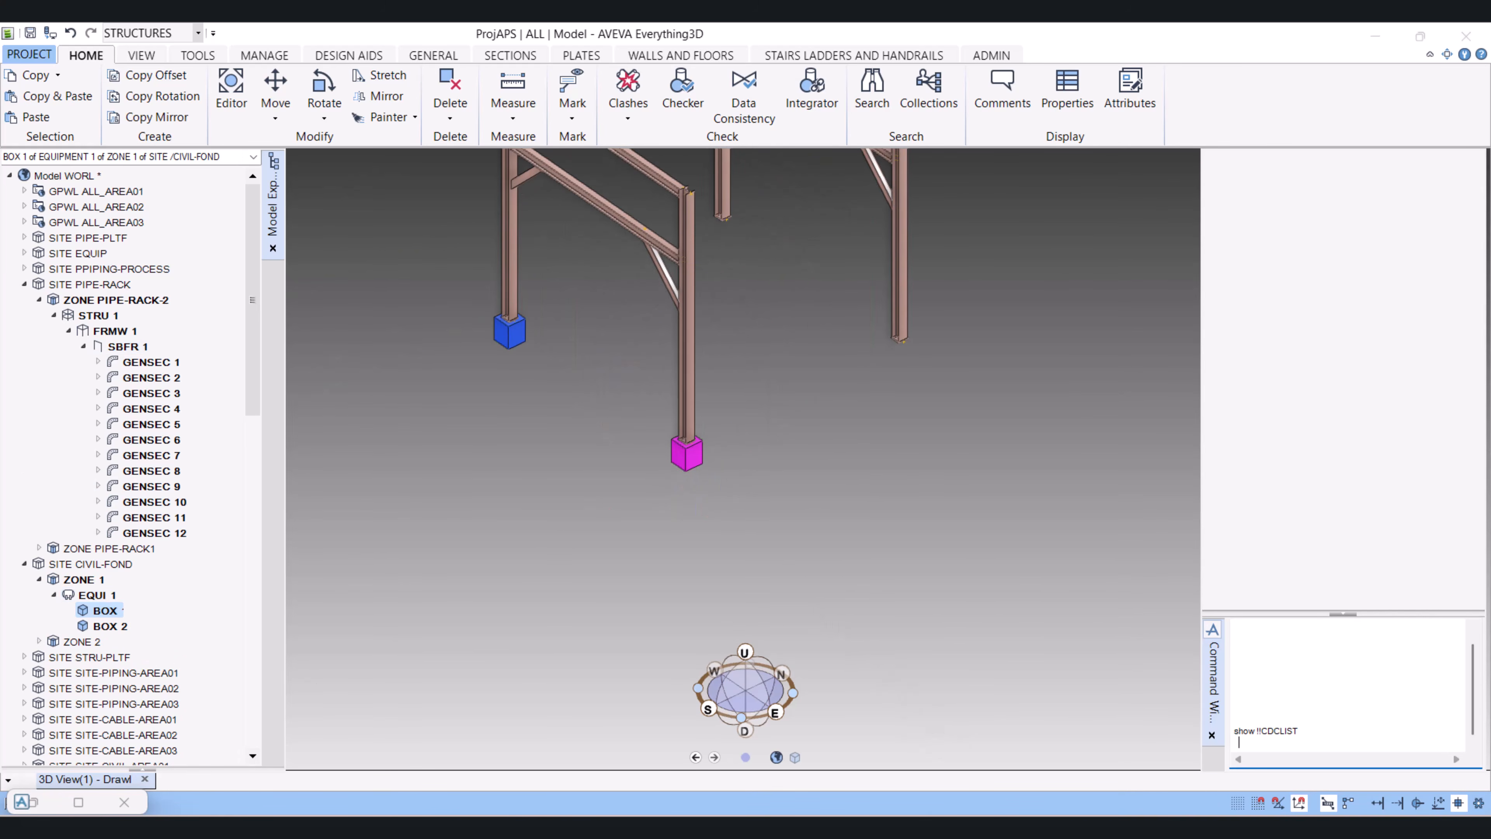
text(NEW NOX COPY PREV BY N 5000 WRT /*)
key(Return)
key(Return)
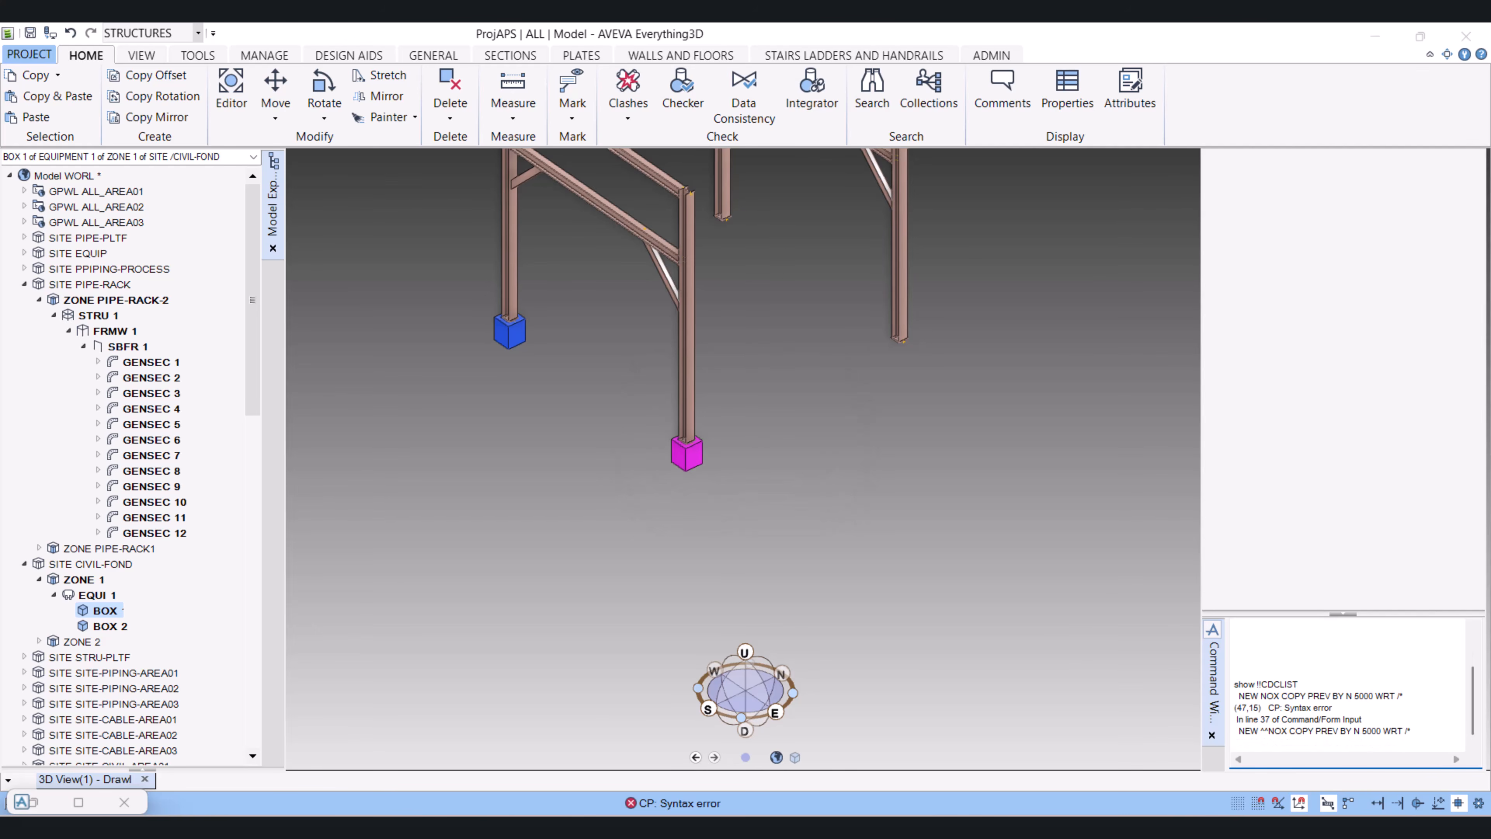
Place foundation boxes under both columns of the copied frame by running NEW BOX COPY PREV BY N 5000 WRT /* twice
key(Return)
drag(1287, 742, 1261, 742)
text(BOX COPY PREV BY N 5000 WRT /*)
key(Return)
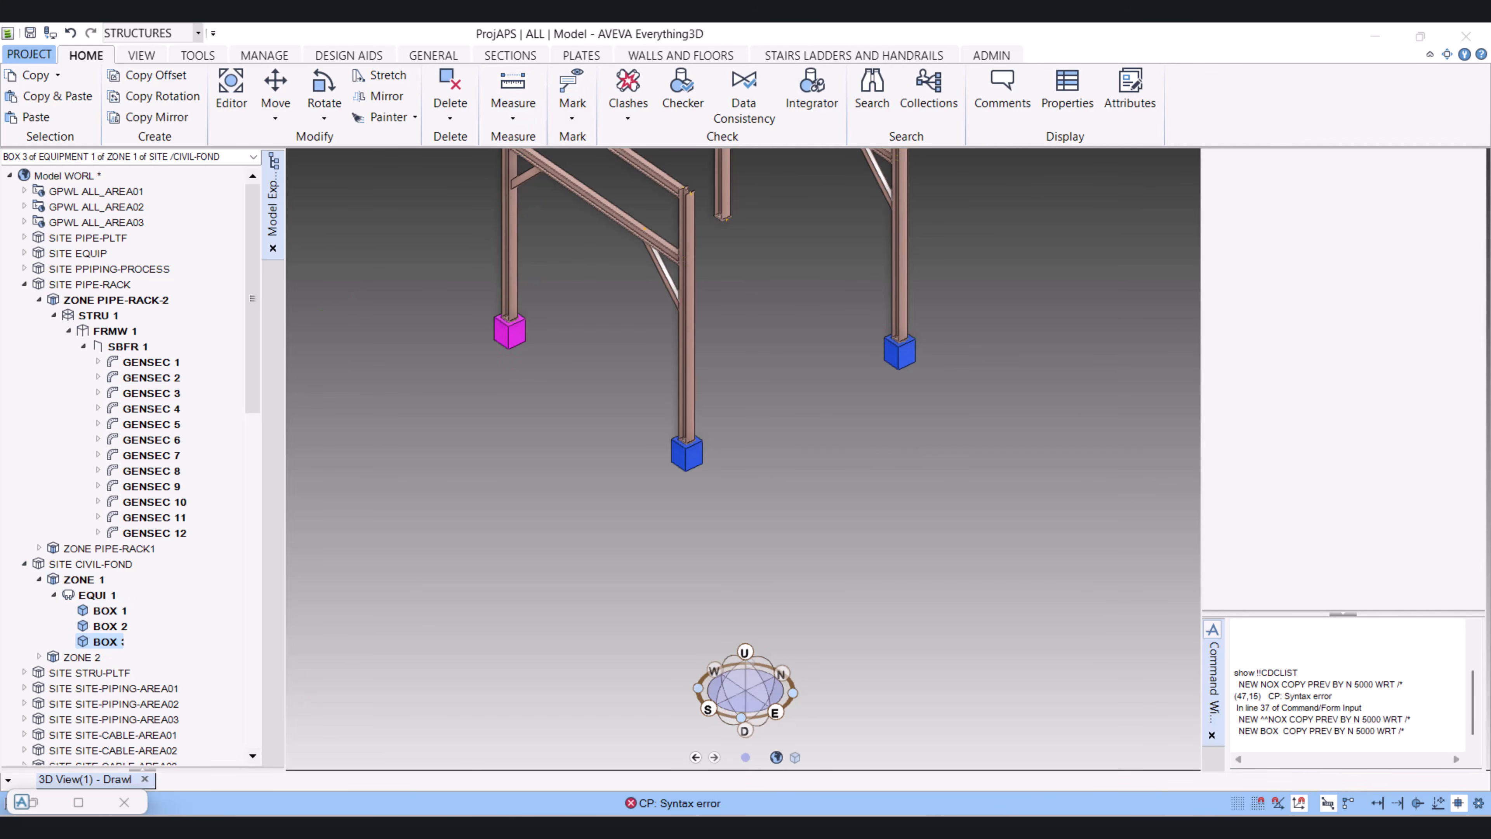
key(Up)
key(Return)
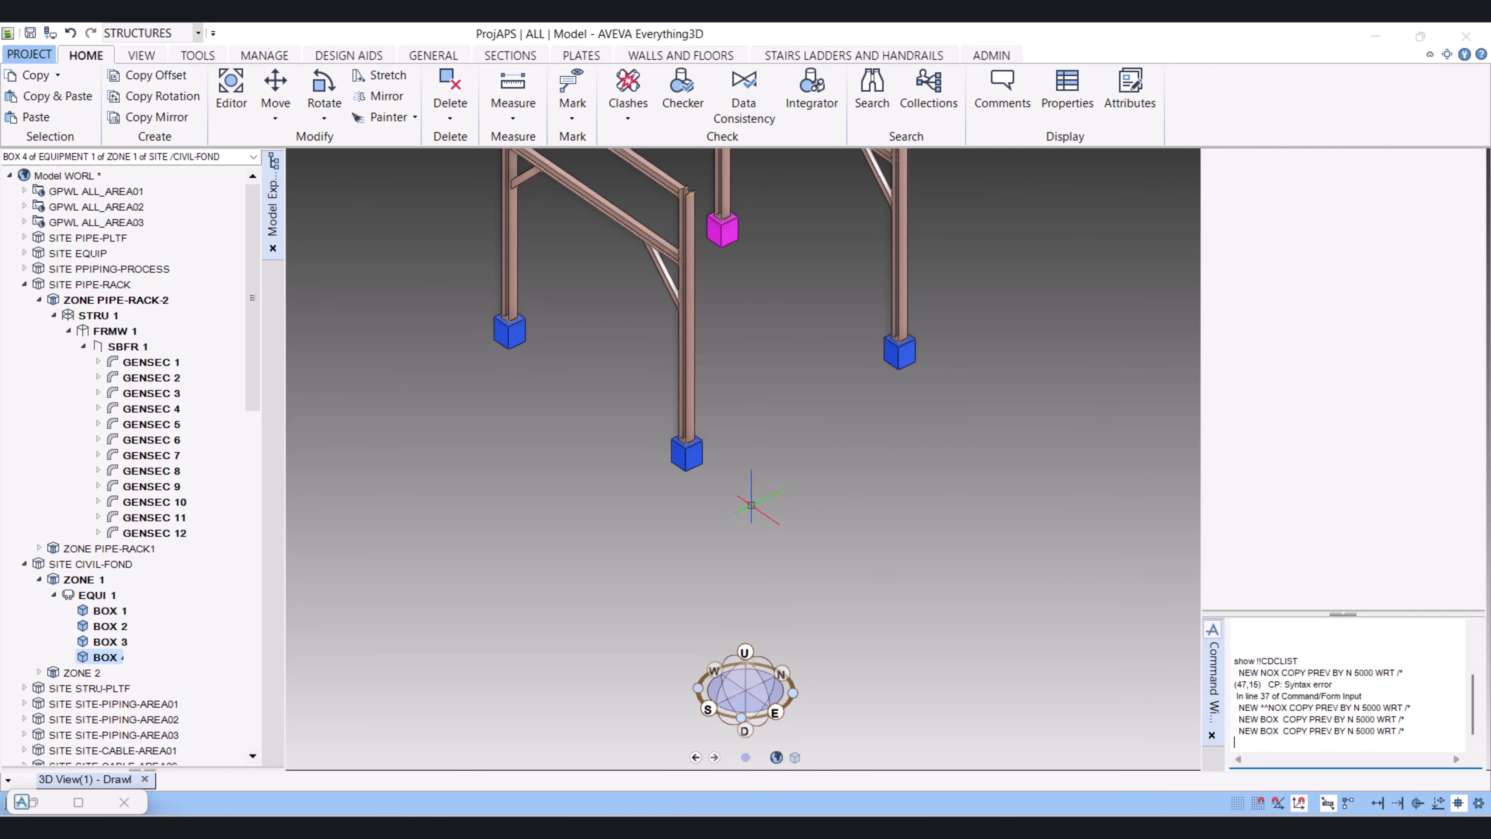
Set the default section profile to the universal beam 203x133UB25
scroll(889, 509, down, 5)
middle_drag(915, 479, 863, 446)
scroll(862, 420, up, 5)
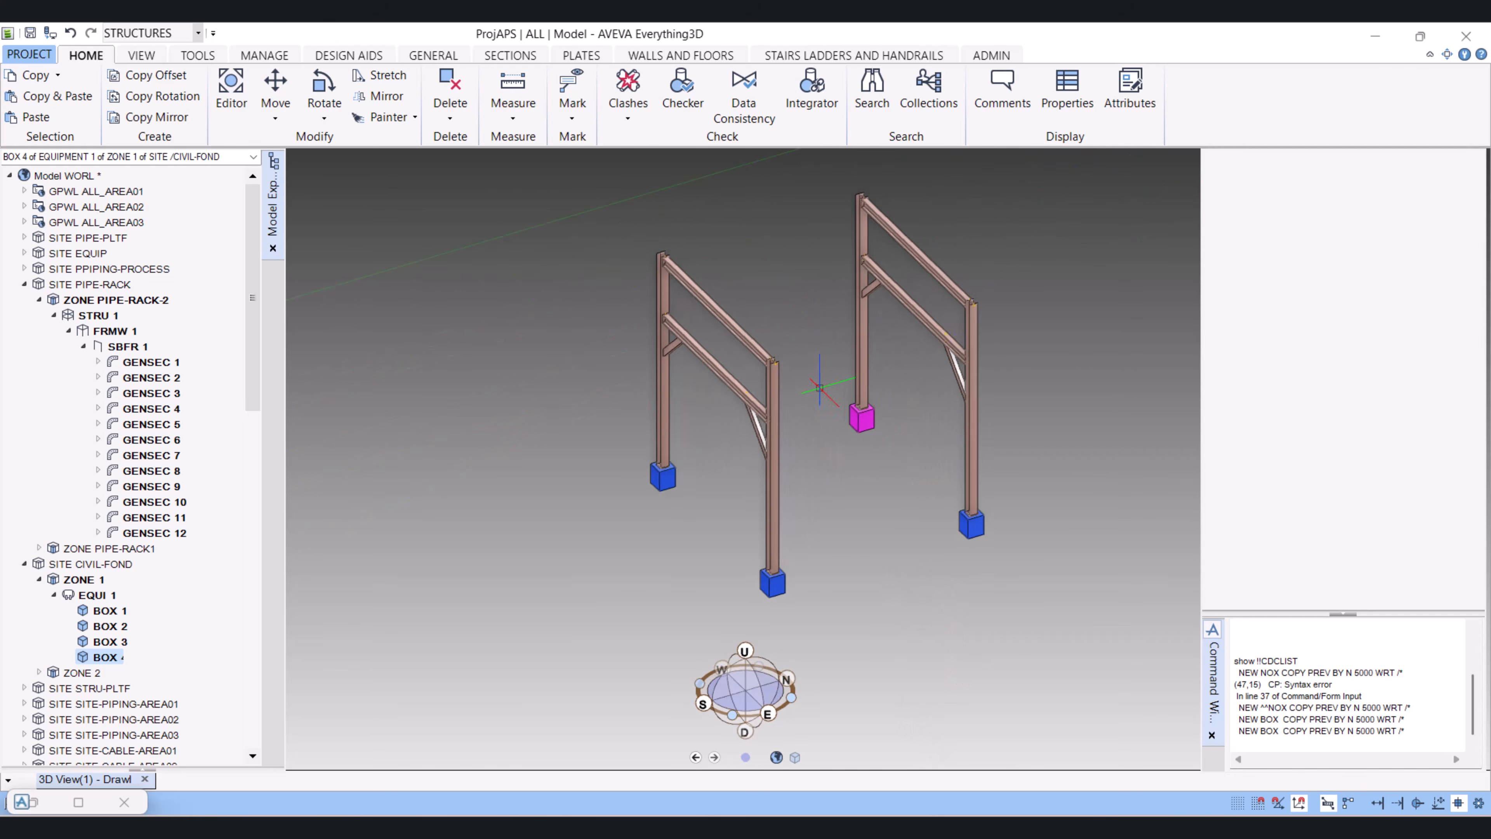
middle_drag(821, 388, 774, 332)
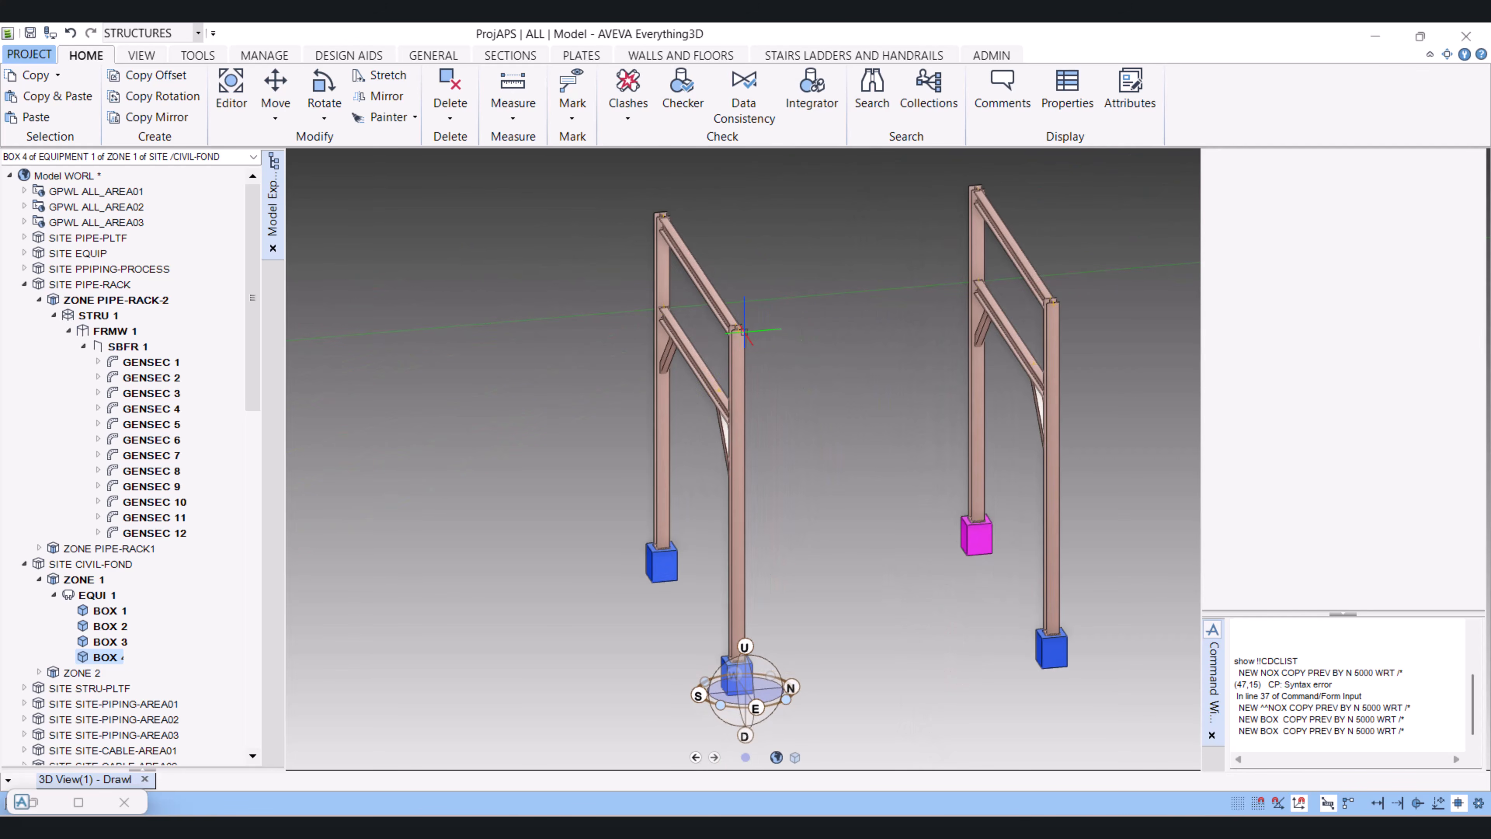
middle_drag(1036, 312, 977, 356)
scroll(1008, 353, up, 2)
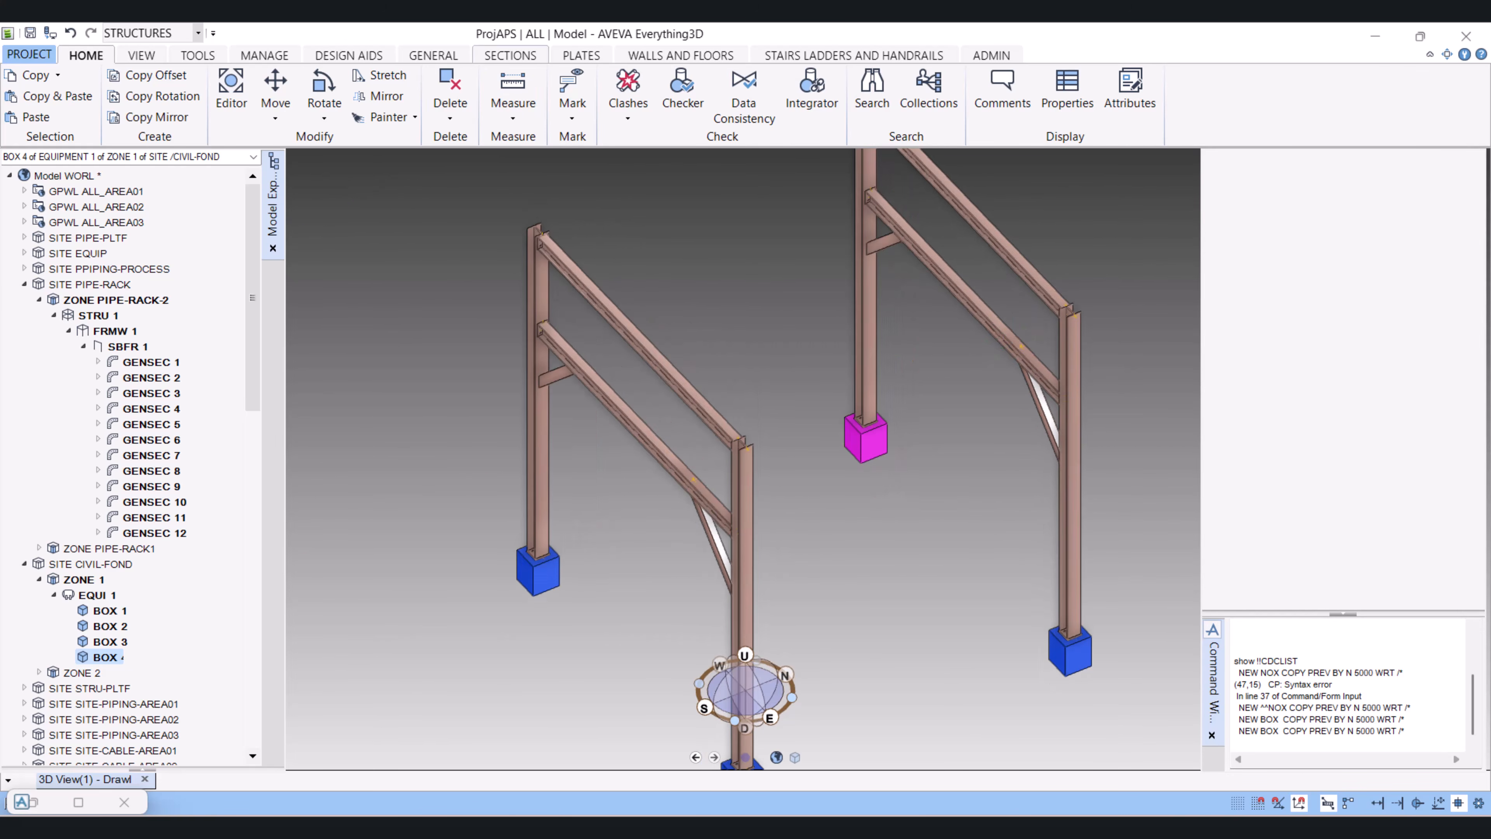
click(509, 55)
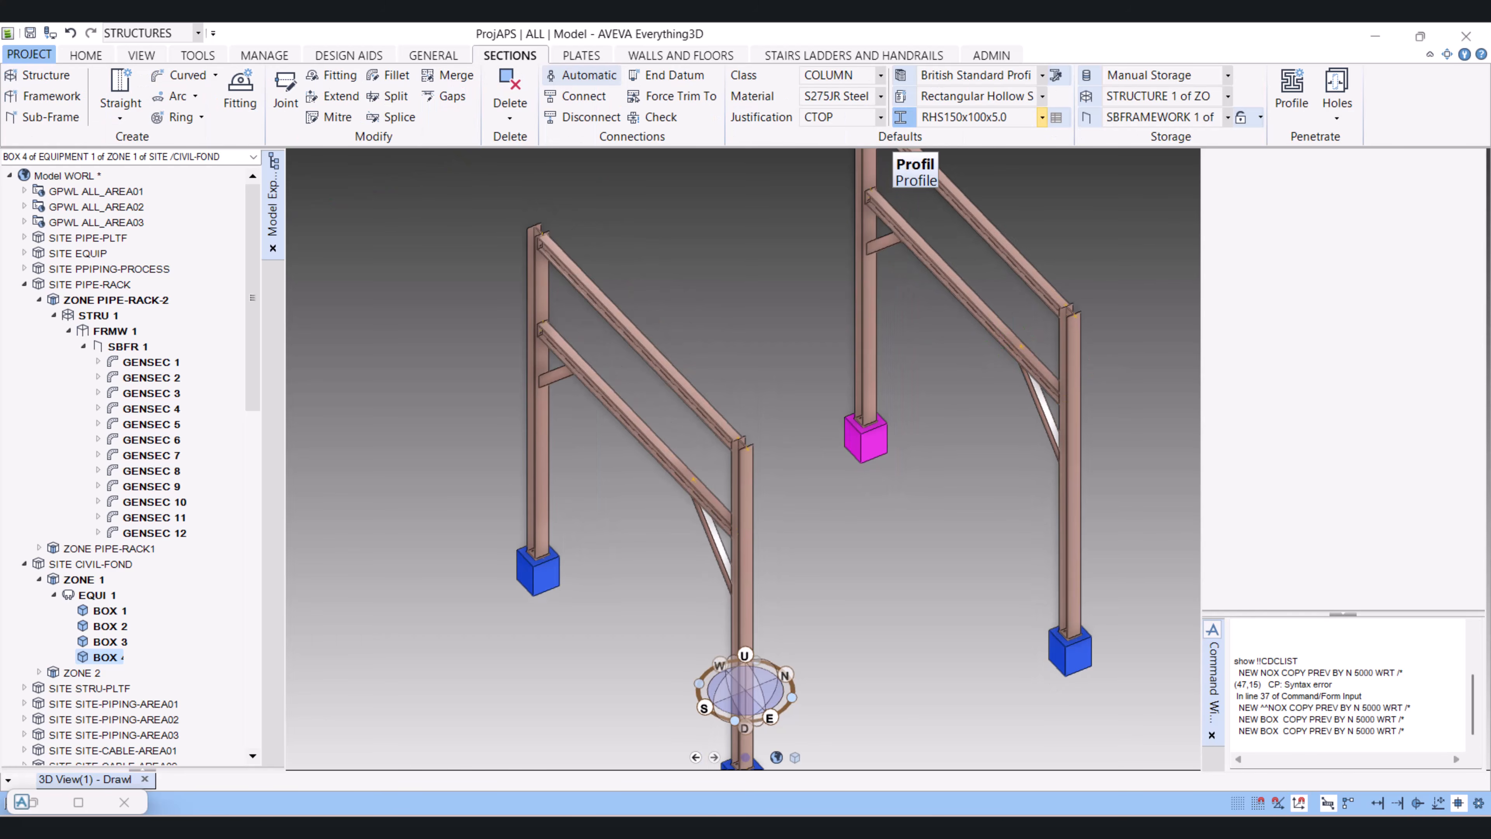
click(1042, 116)
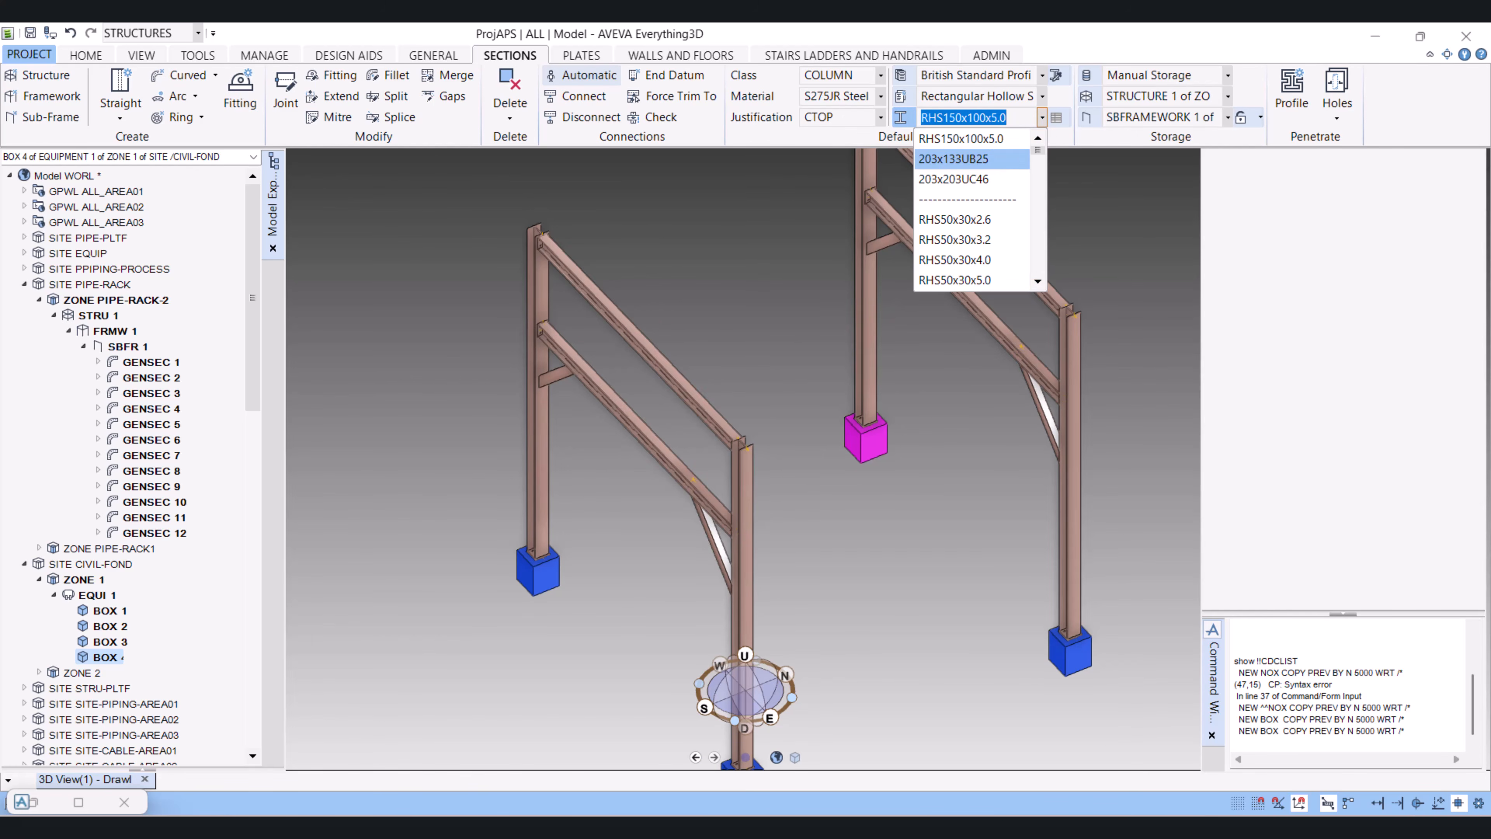
click(953, 158)
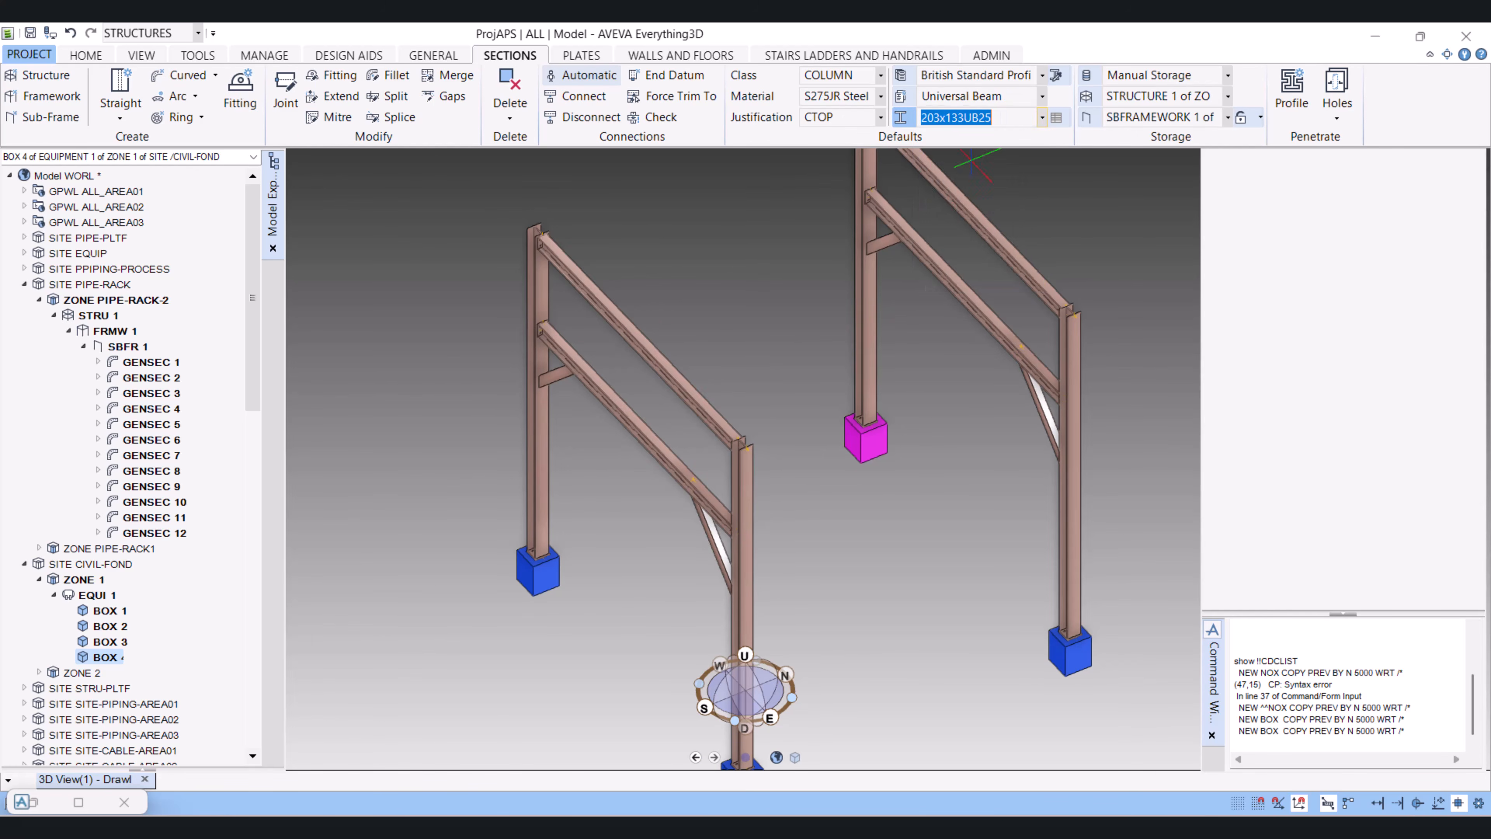
Create a straight beam about 4993 mm long between the web midpoints at the tops of the two frames' east columns
click(121, 94)
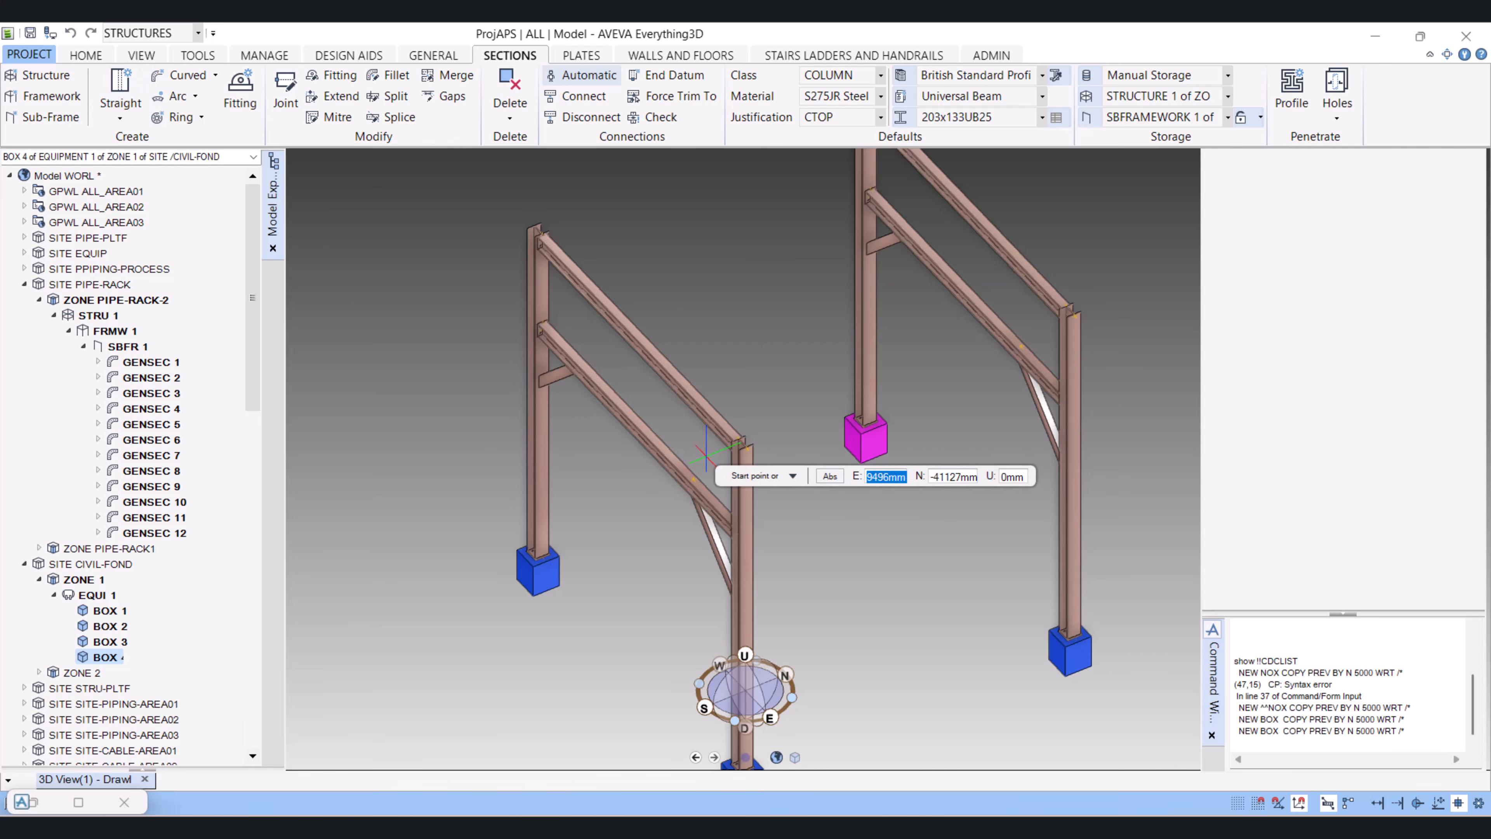
scroll(693, 455, up, 6)
scroll(693, 456, up, 3)
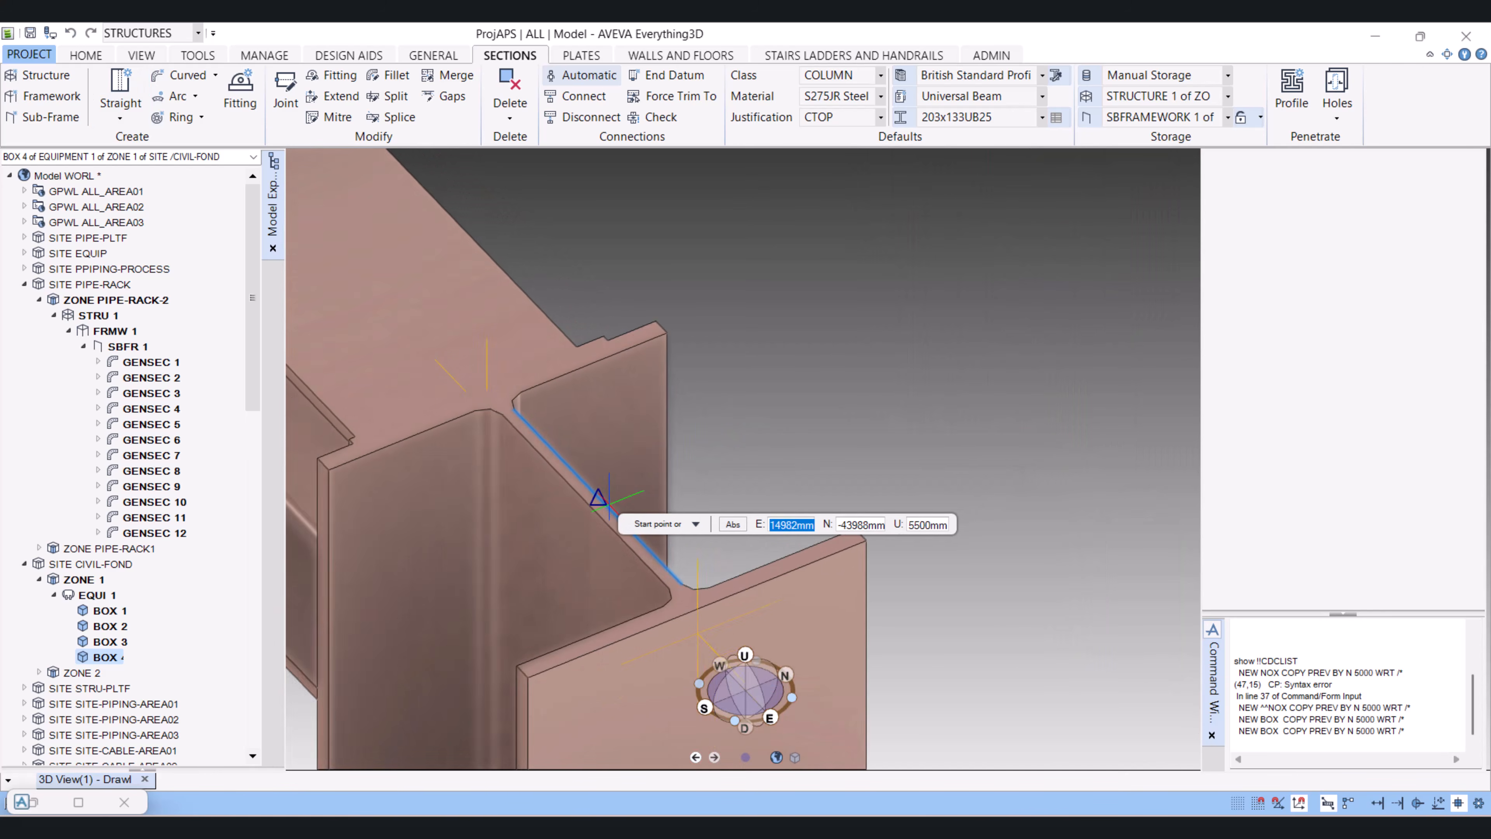
click(604, 487)
scroll(605, 489, down, 10)
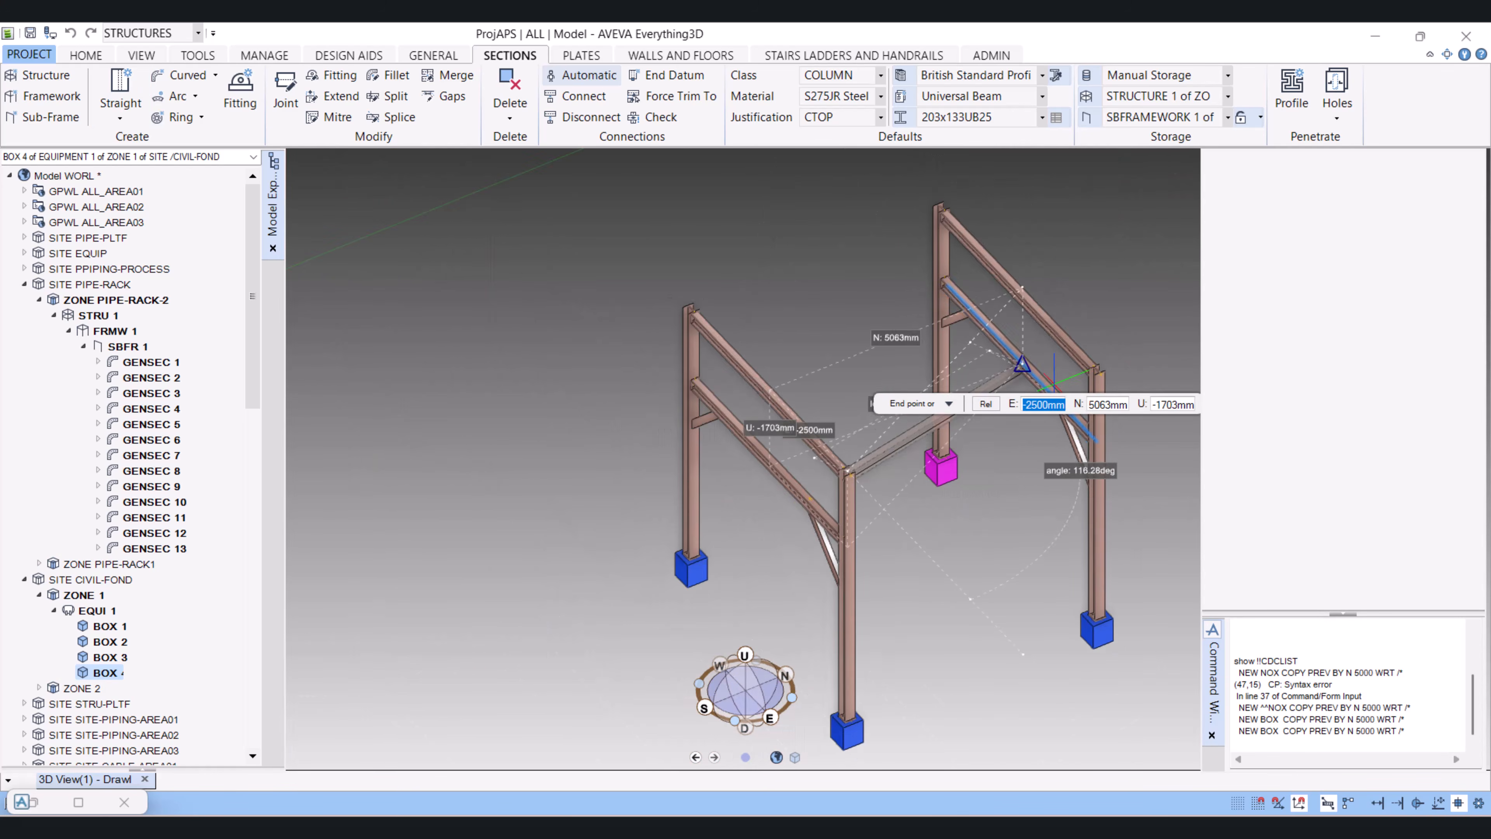
scroll(1081, 381, up, 8)
scroll(1071, 395, up, 5)
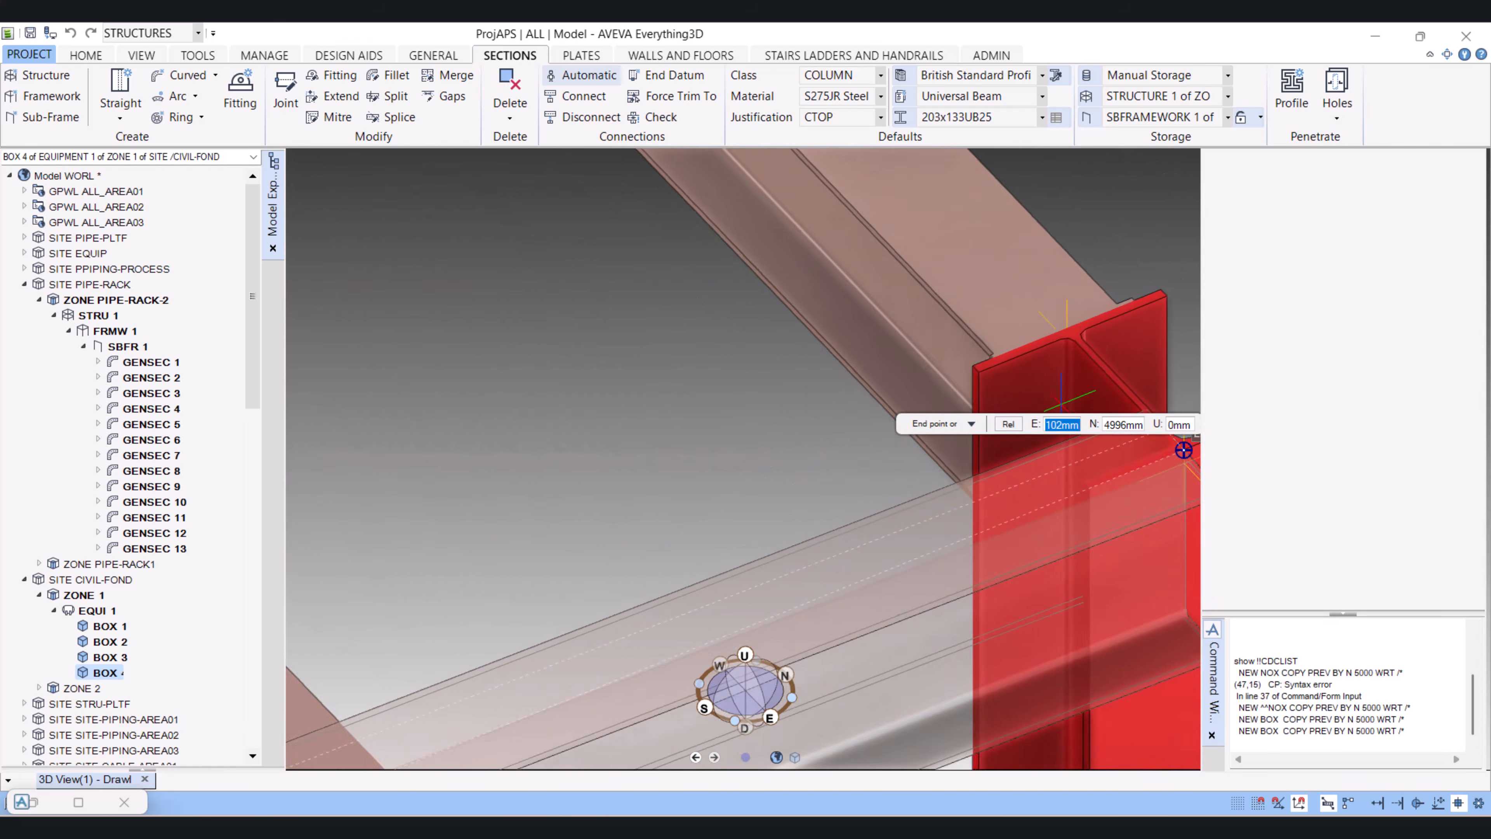
scroll(1097, 398, down, 2)
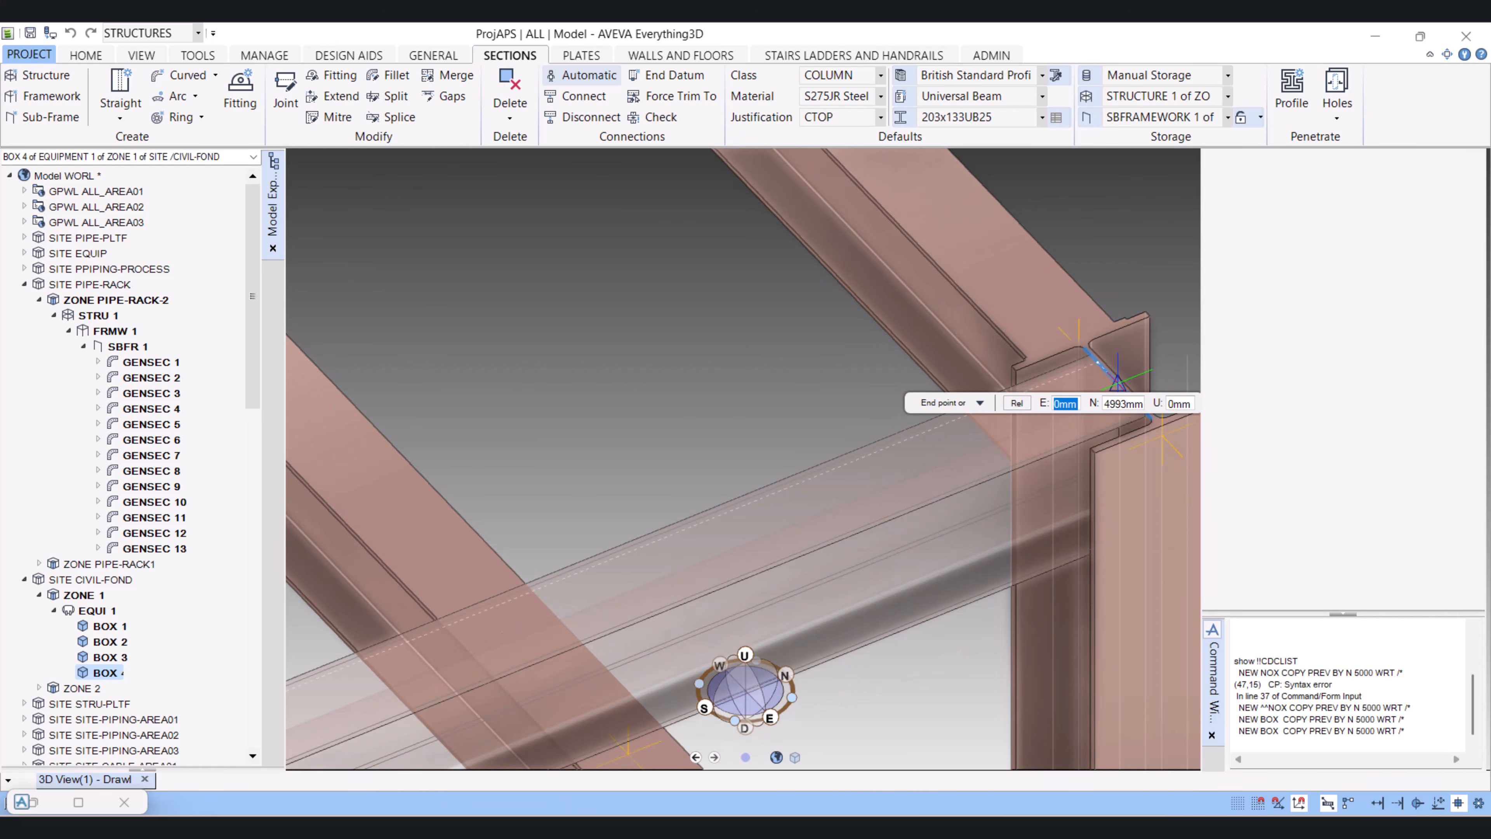
click(1120, 383)
scroll(769, 340, down, 3)
scroll(769, 339, down, 6)
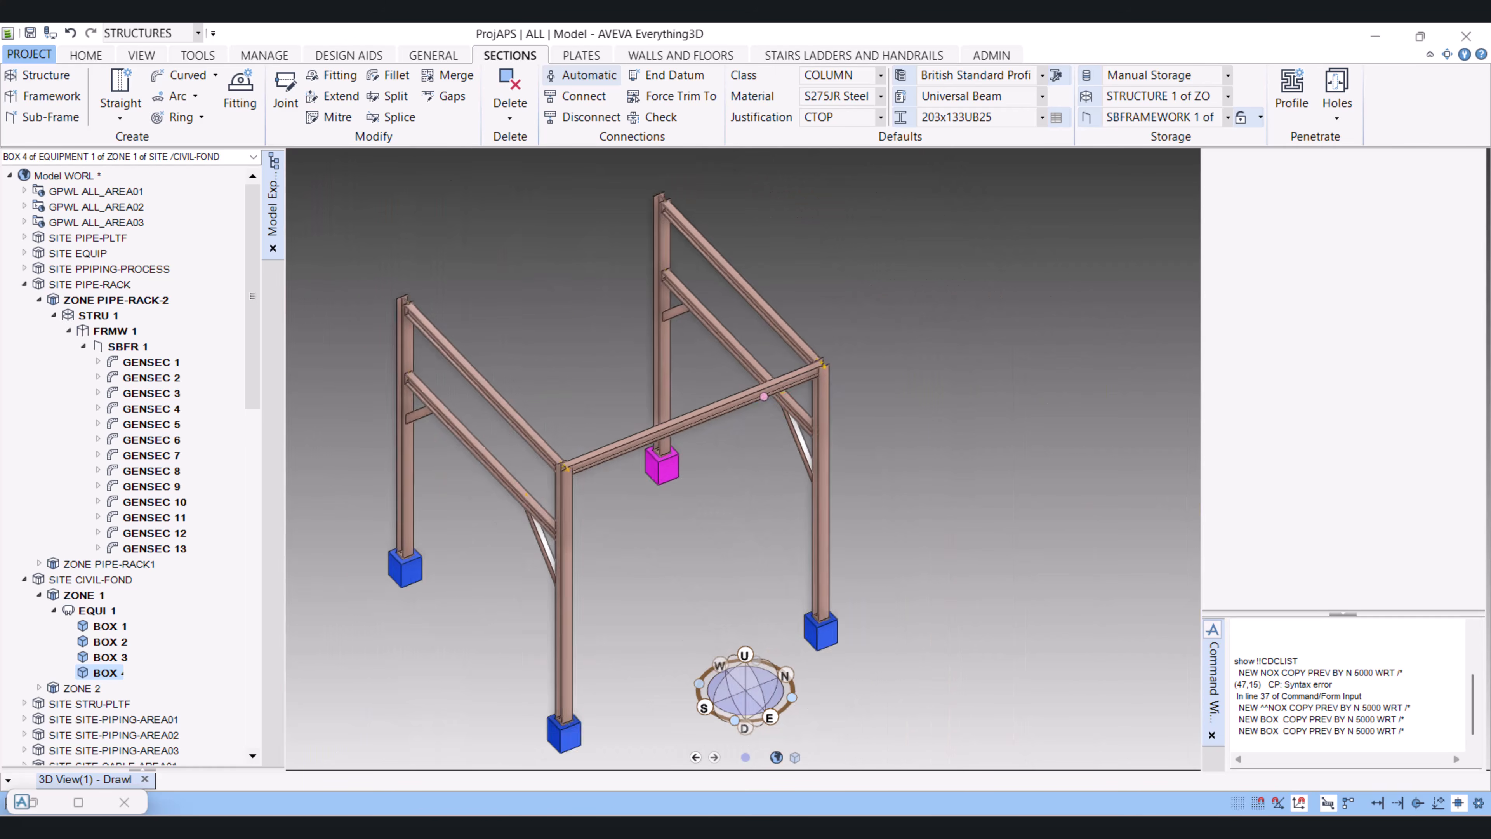
Move the current foundation box down 2000 mm by running BY D 2000 WRT /*
click(1237, 742)
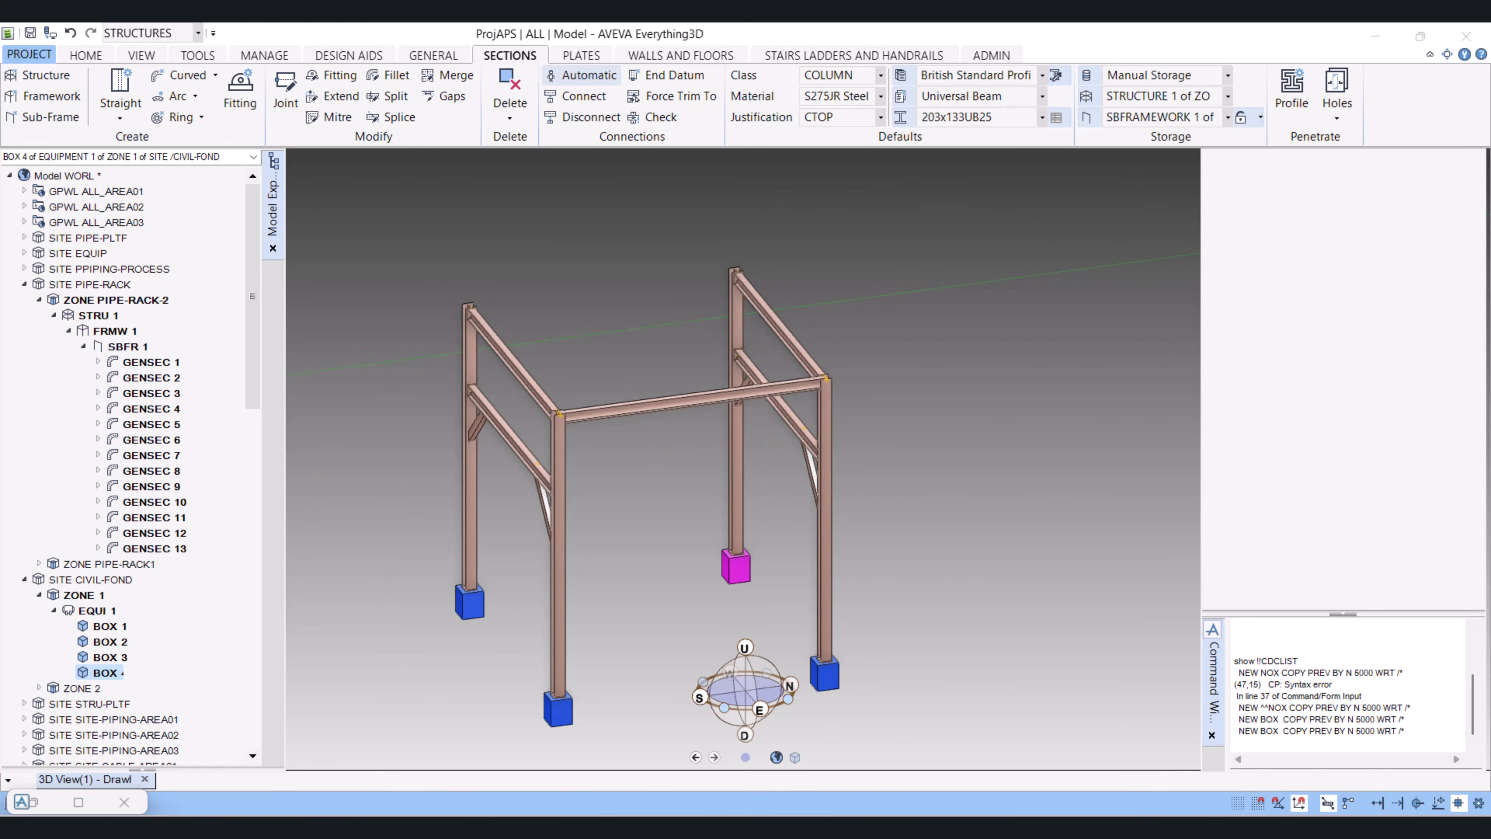
text(BY D 2000 WRT /*)
key(Return)
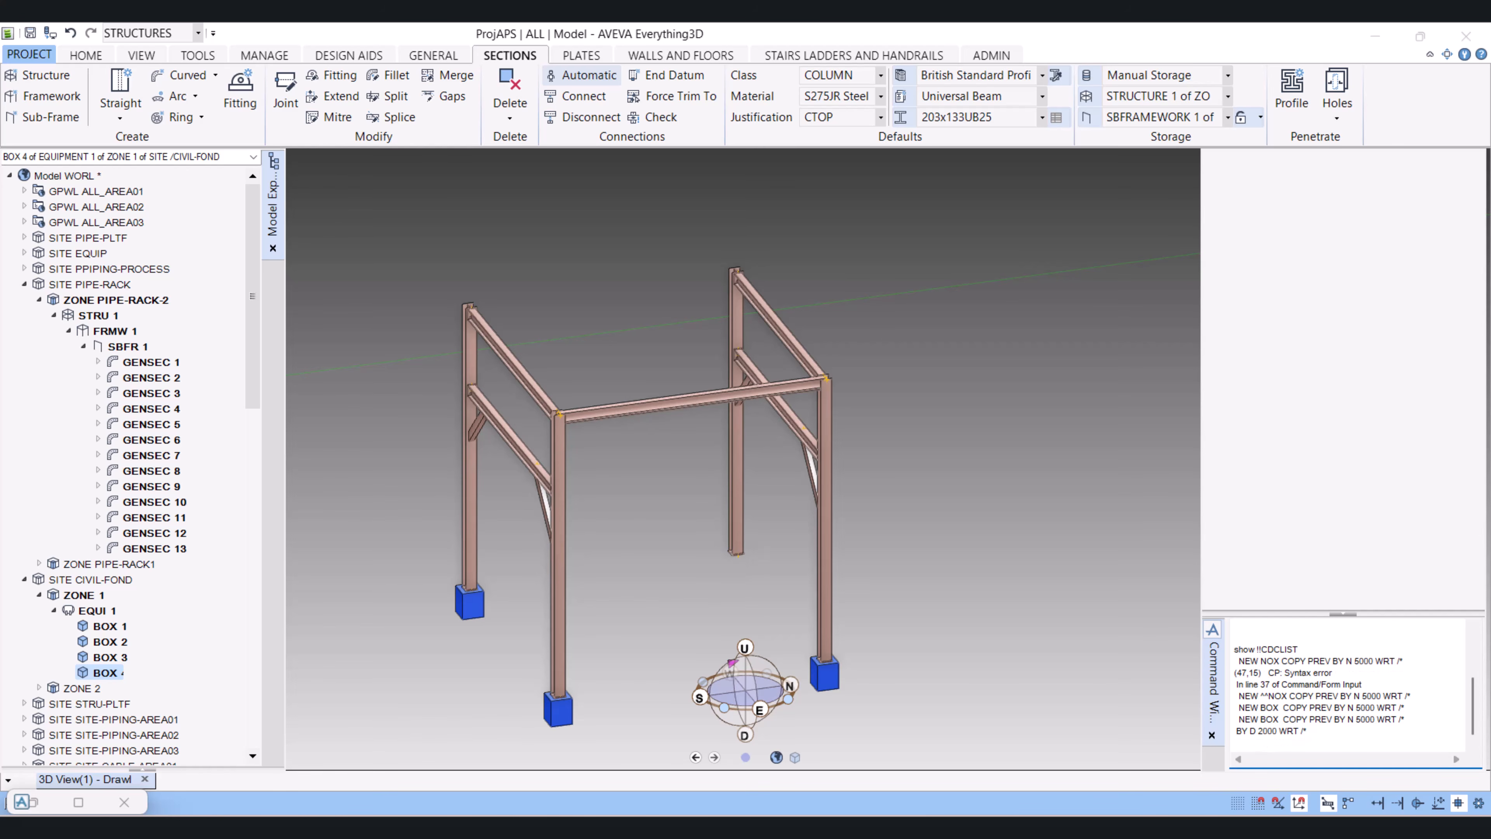
scroll(837, 487, down, 2)
middle_drag(832, 489, 850, 523)
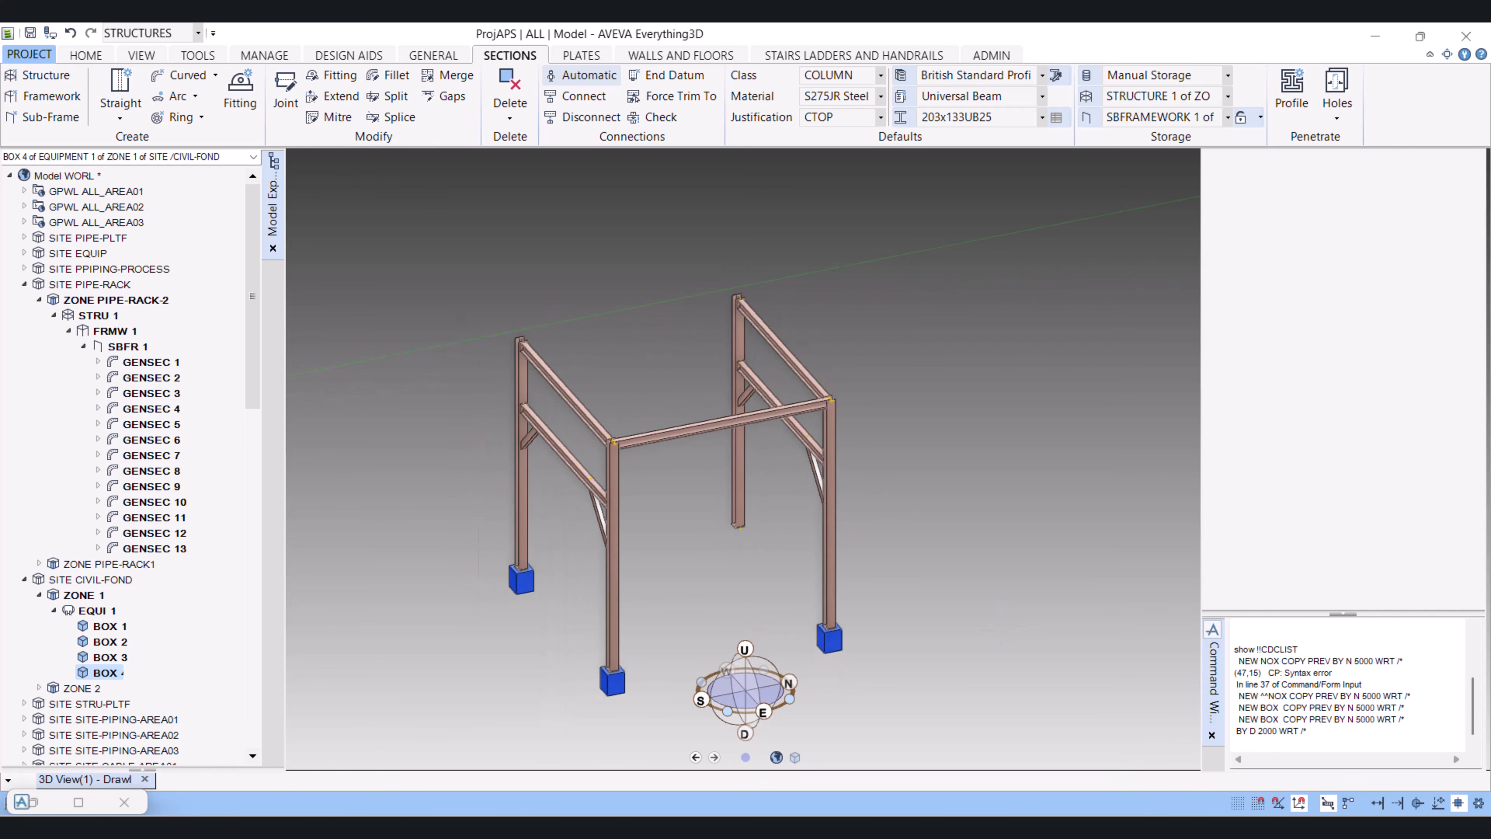
Return the foundation box to its column base, trying BY -D 2000 WRT /* and running BY D -2000 WRT /*
click(1306, 742)
key(Up)
text(-)
key(Return)
key(Return)
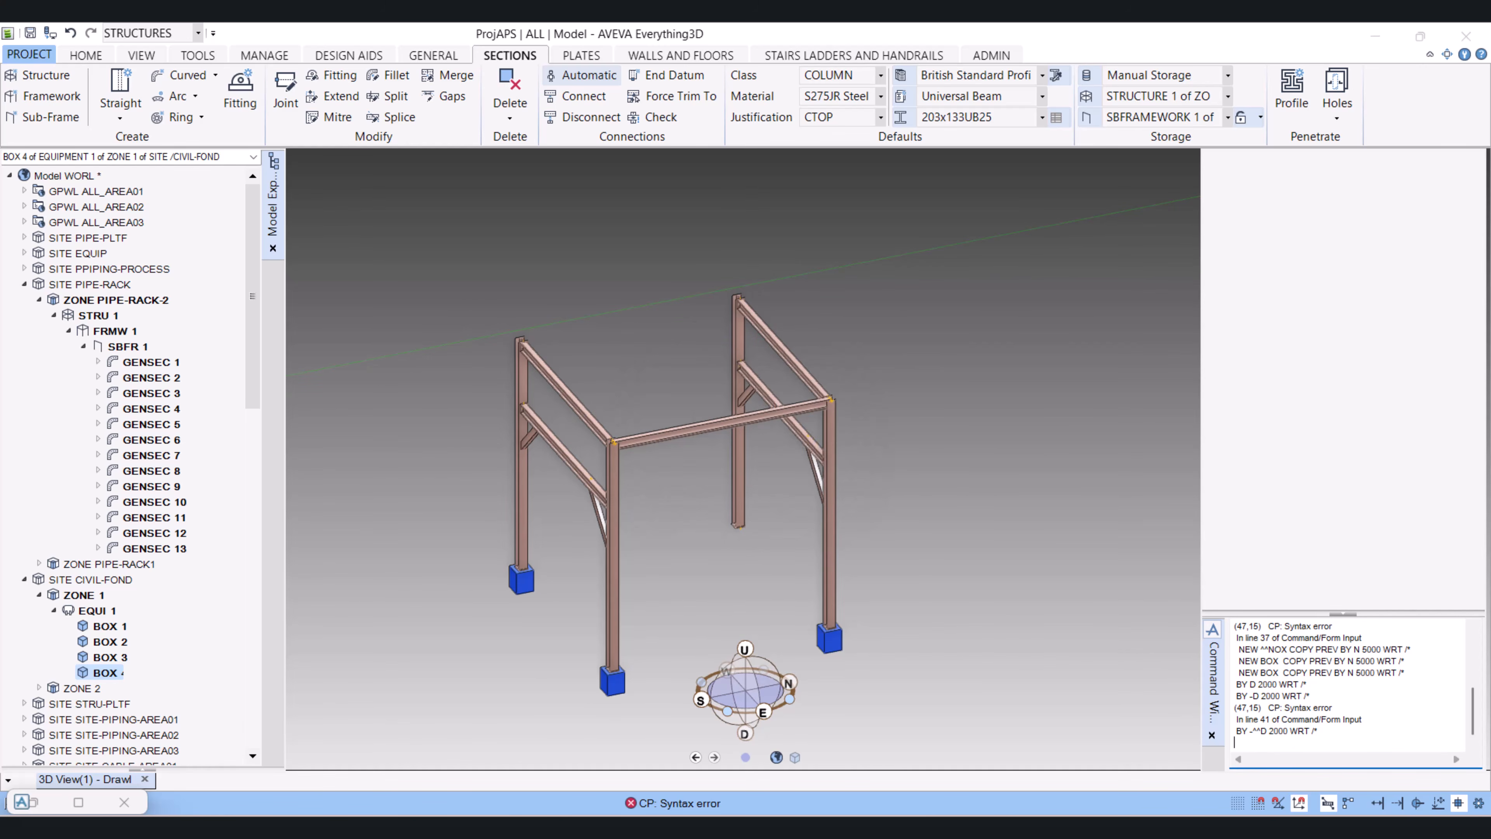
key(Up)
key(Up)
key(Up)
key(Up)
key(Return)
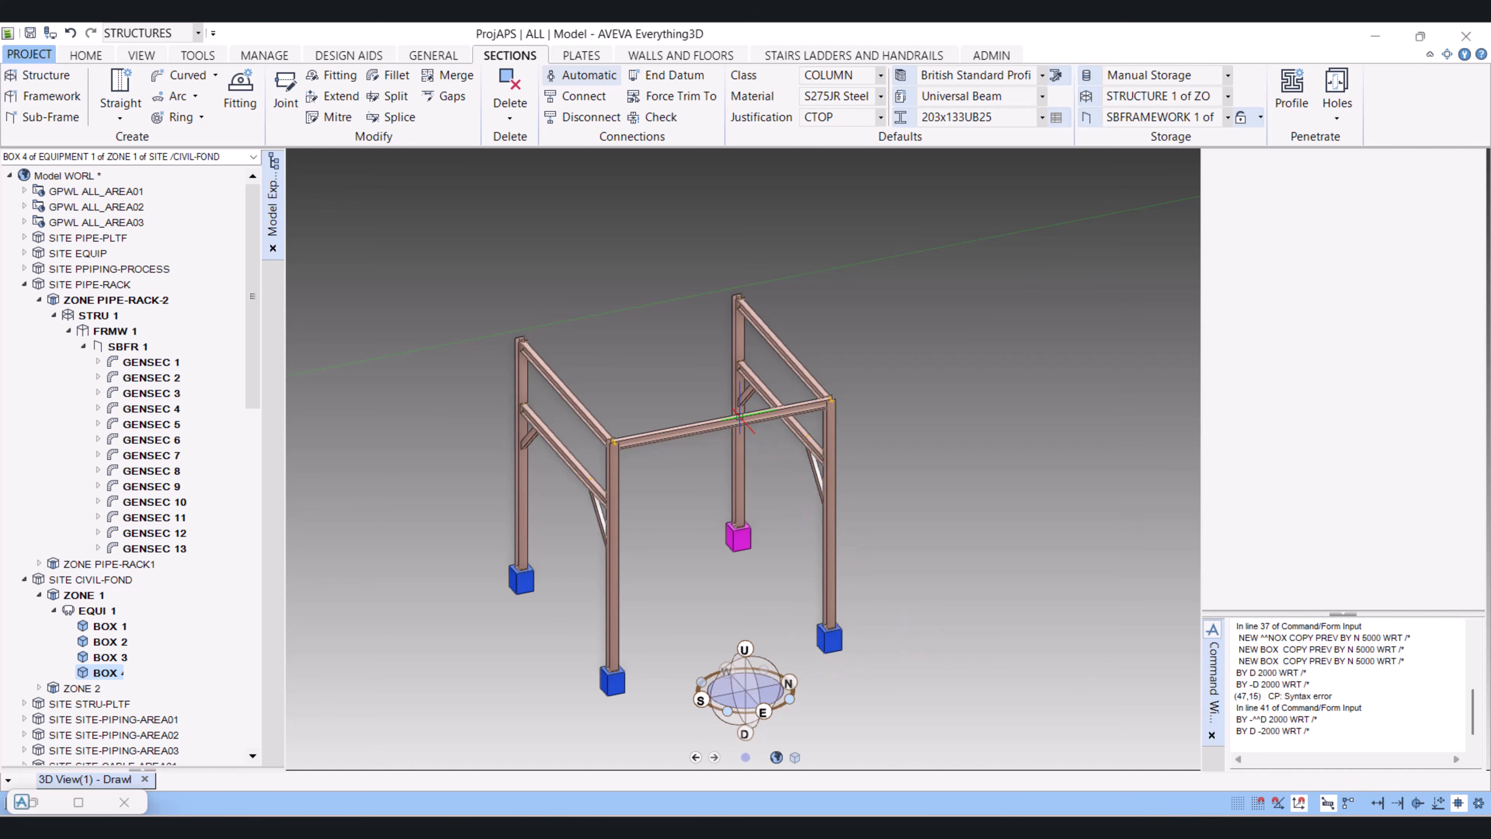
Lower the longitudinal beam between the east columns by 2000 mm using BY D 2000 WRT /*
click(733, 418)
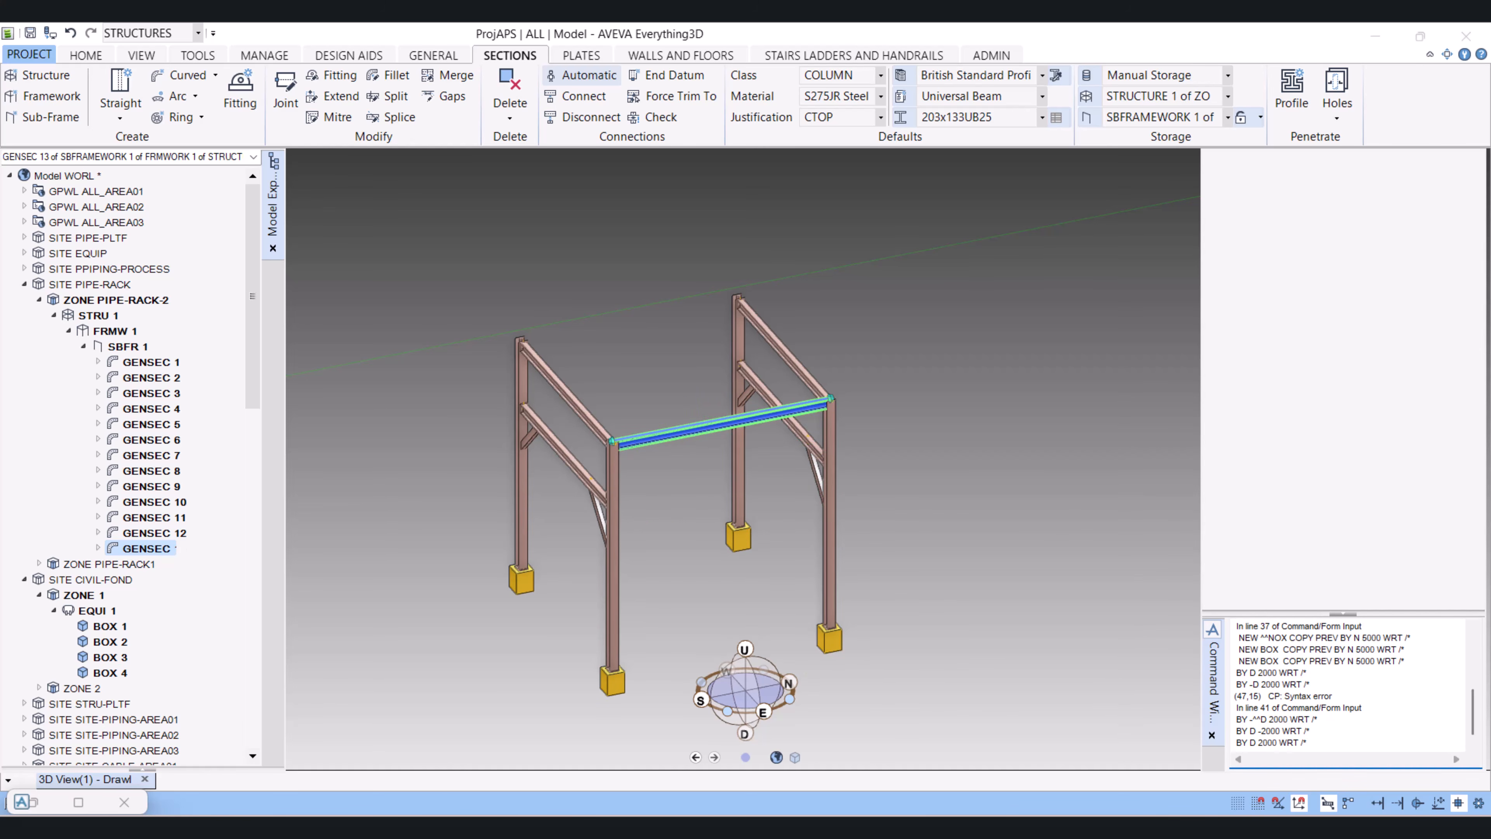
key(Return)
middle_drag(801, 588, 786, 541)
scroll(712, 516, up, 3)
scroll(732, 523, down, 5)
scroll(787, 541, up, 5)
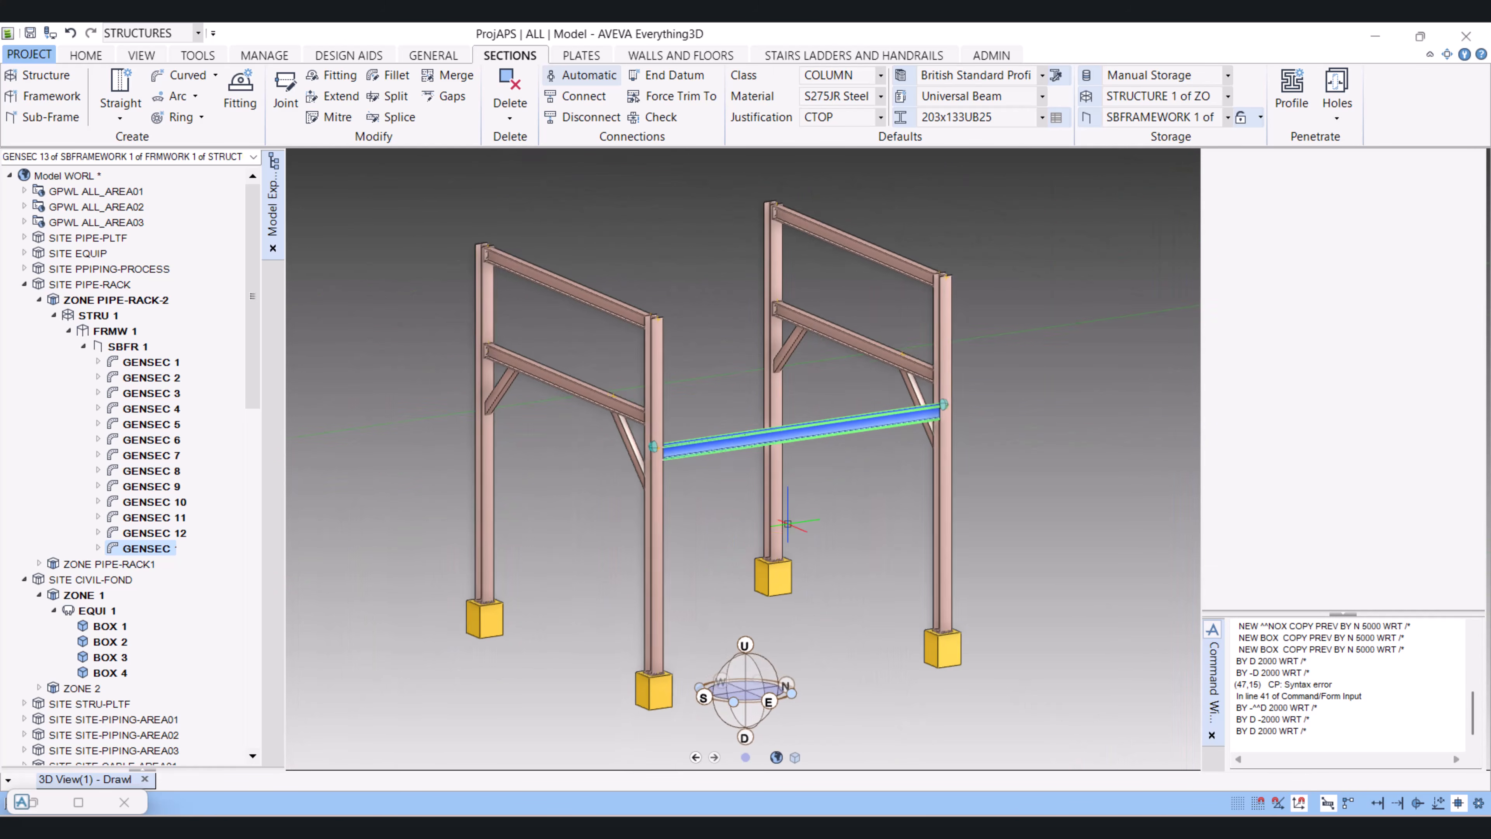
scroll(821, 449, down, 3)
middle_drag(821, 453, 810, 527)
scroll(811, 528, up, 2)
scroll(811, 527, up, 2)
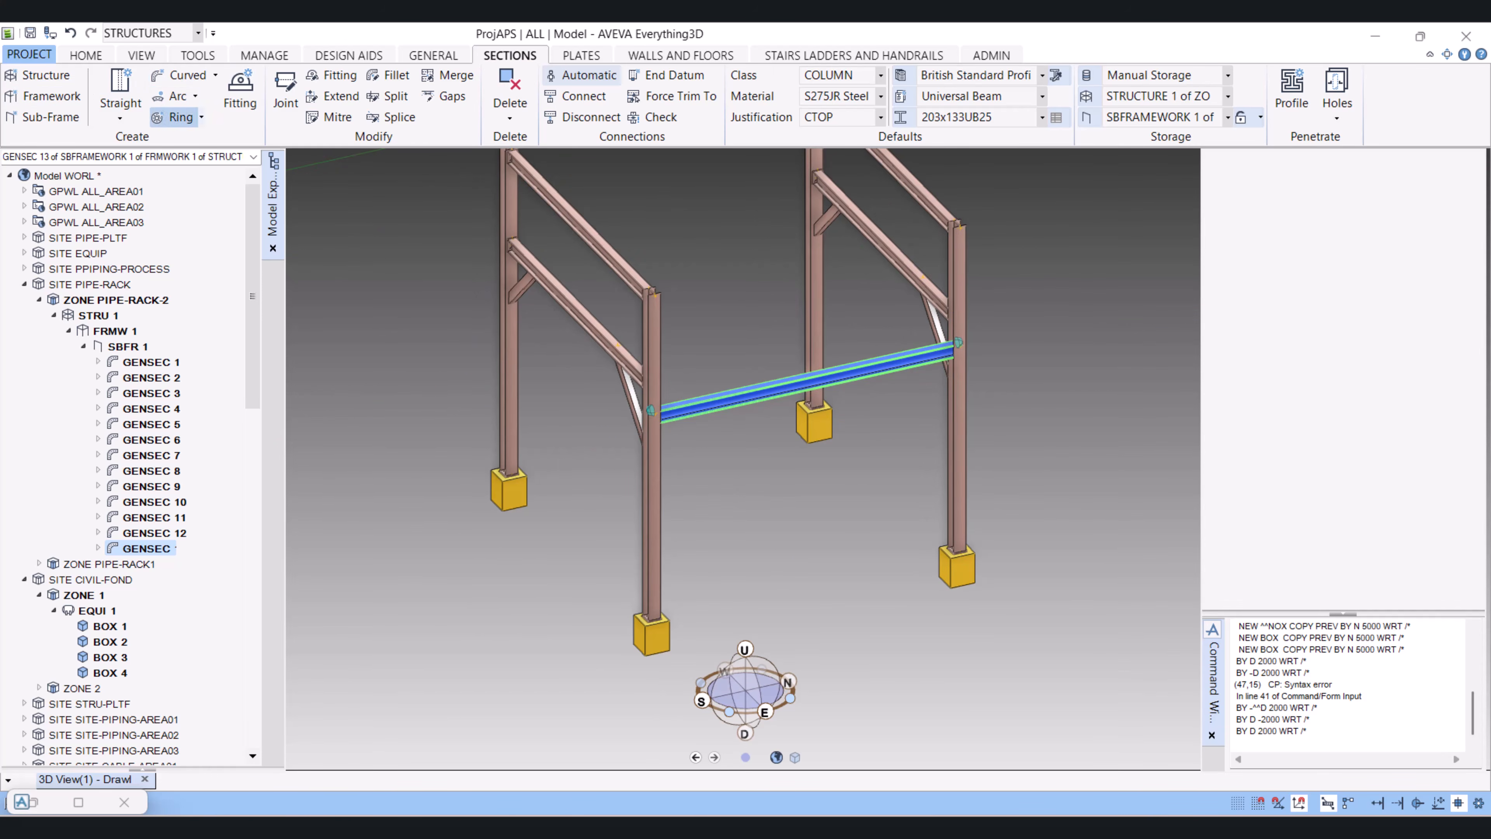
Create a straight RHS150x100x5.0 section from the lowered beam's midpoint to a relative end point of E 0, N 0, U -3500 mm
click(1041, 117)
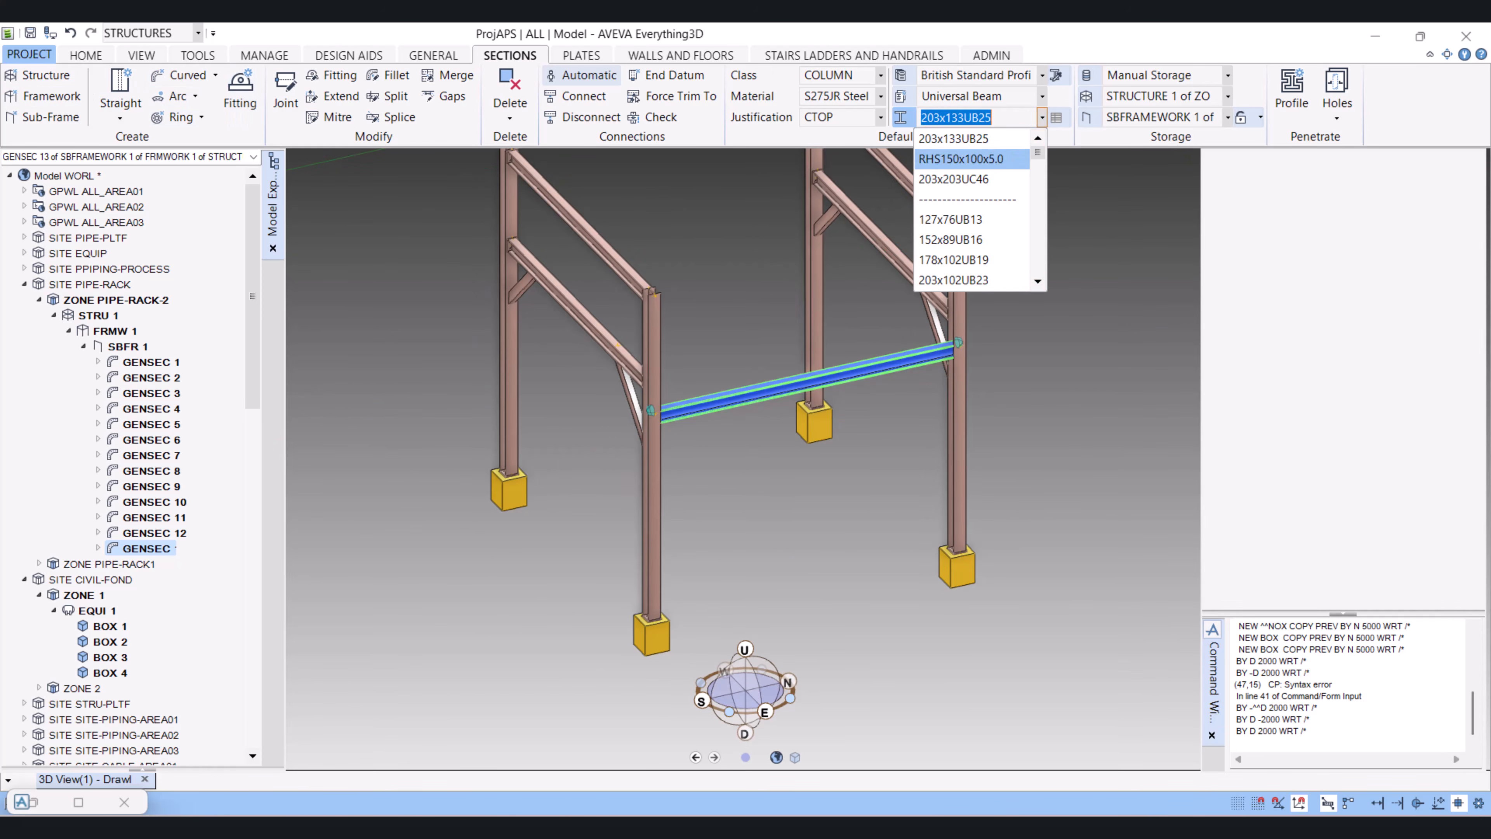
key(Return)
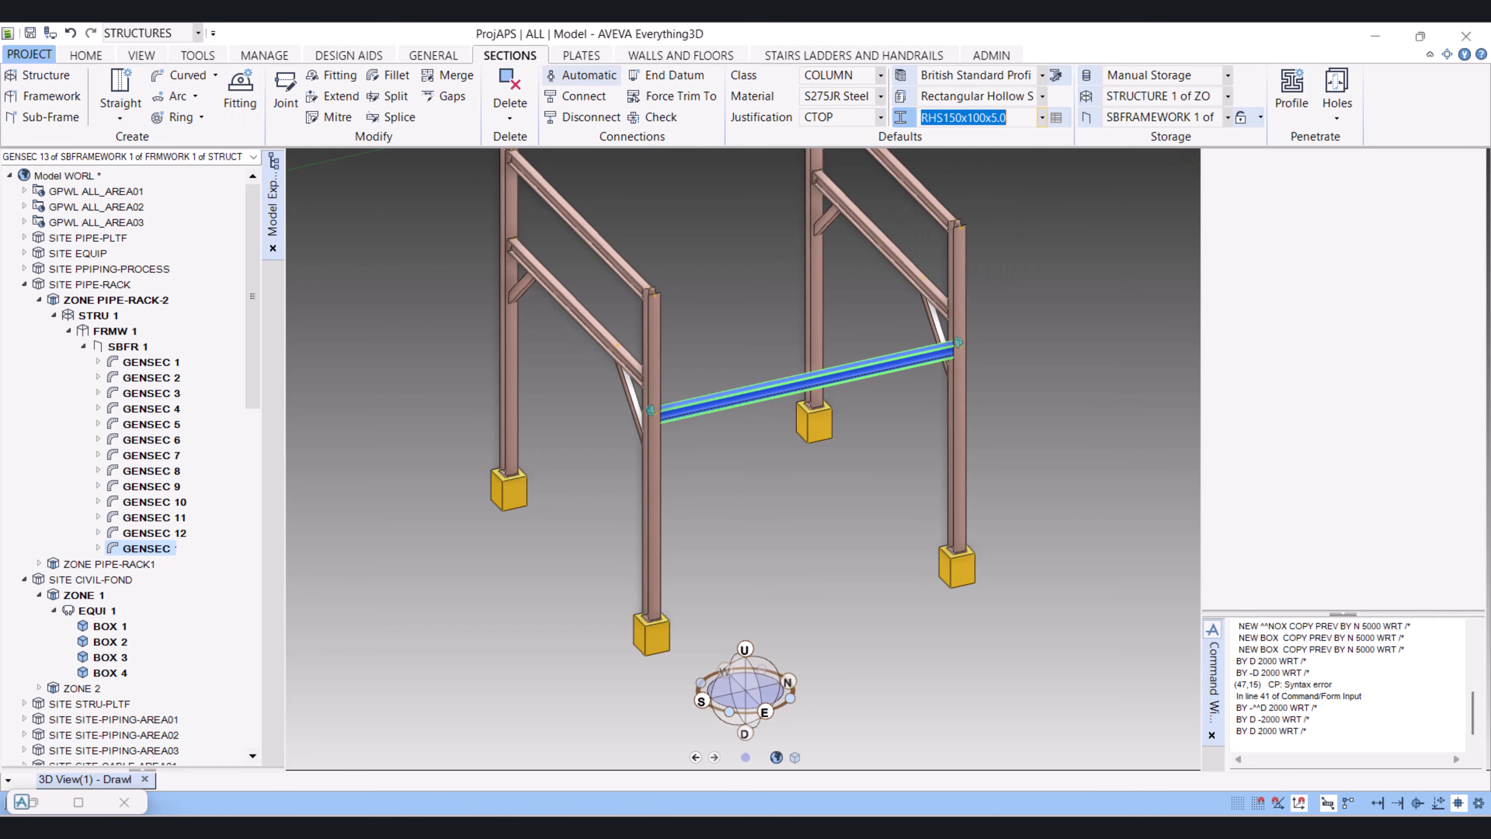
click(121, 94)
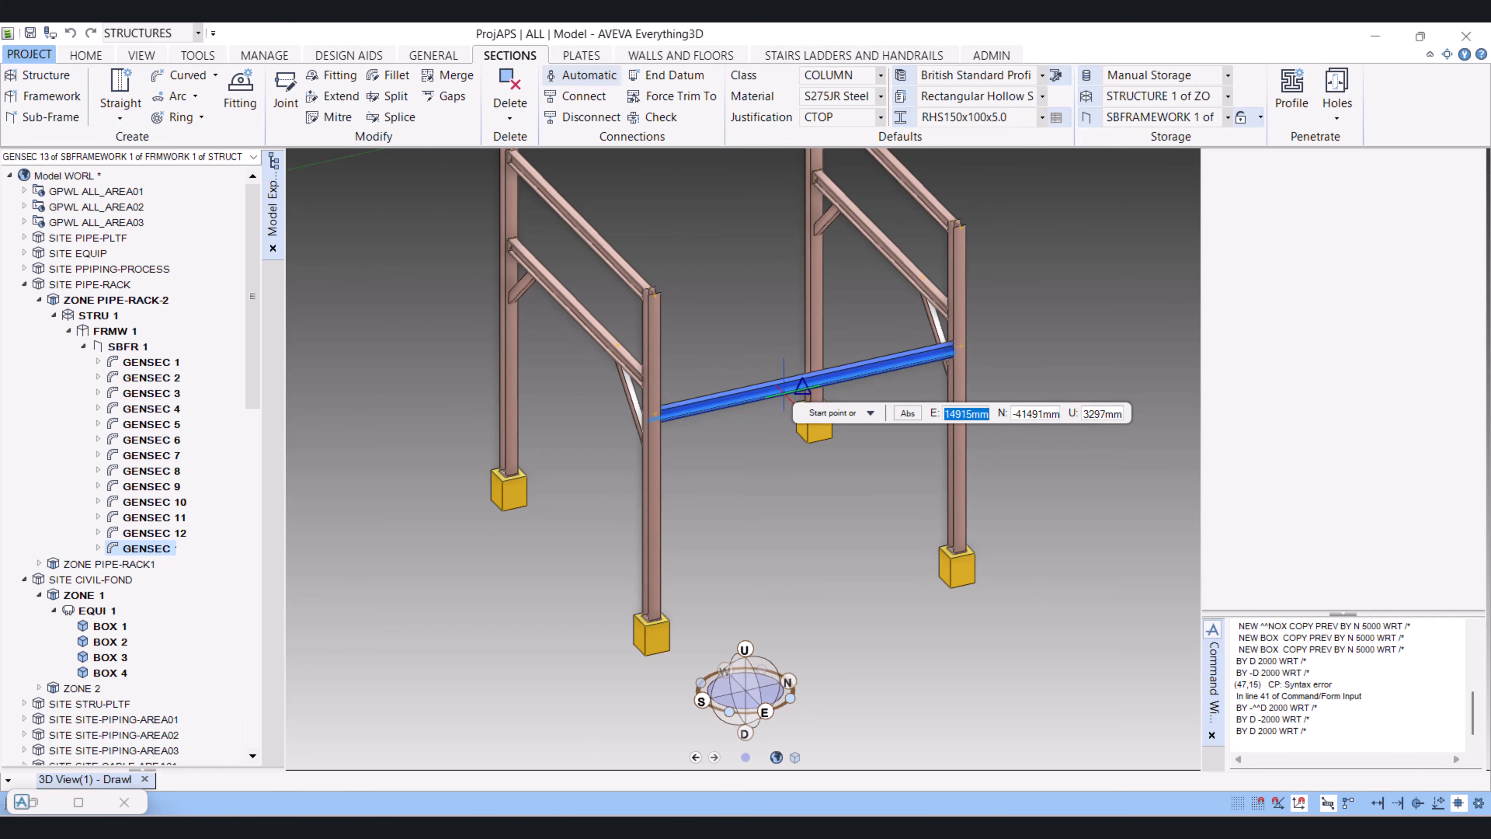
scroll(822, 373, up, 5)
scroll(825, 372, up, 3)
mouse_move(821, 392)
middle_down()
mouse_move(815, 428)
mouse_move(792, 379)
middle_up()
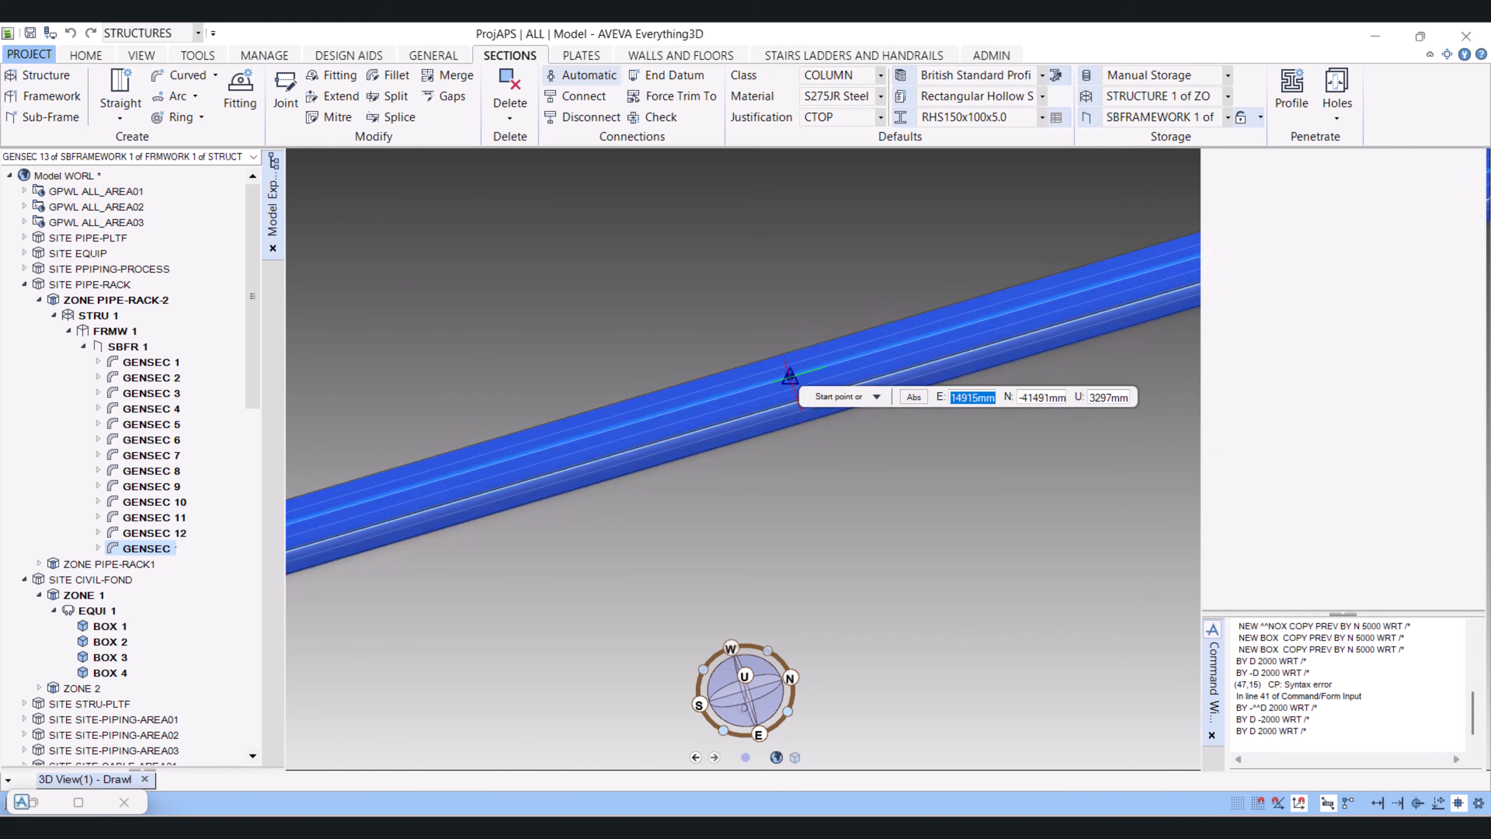
click(790, 376)
scroll(804, 494, down, 3)
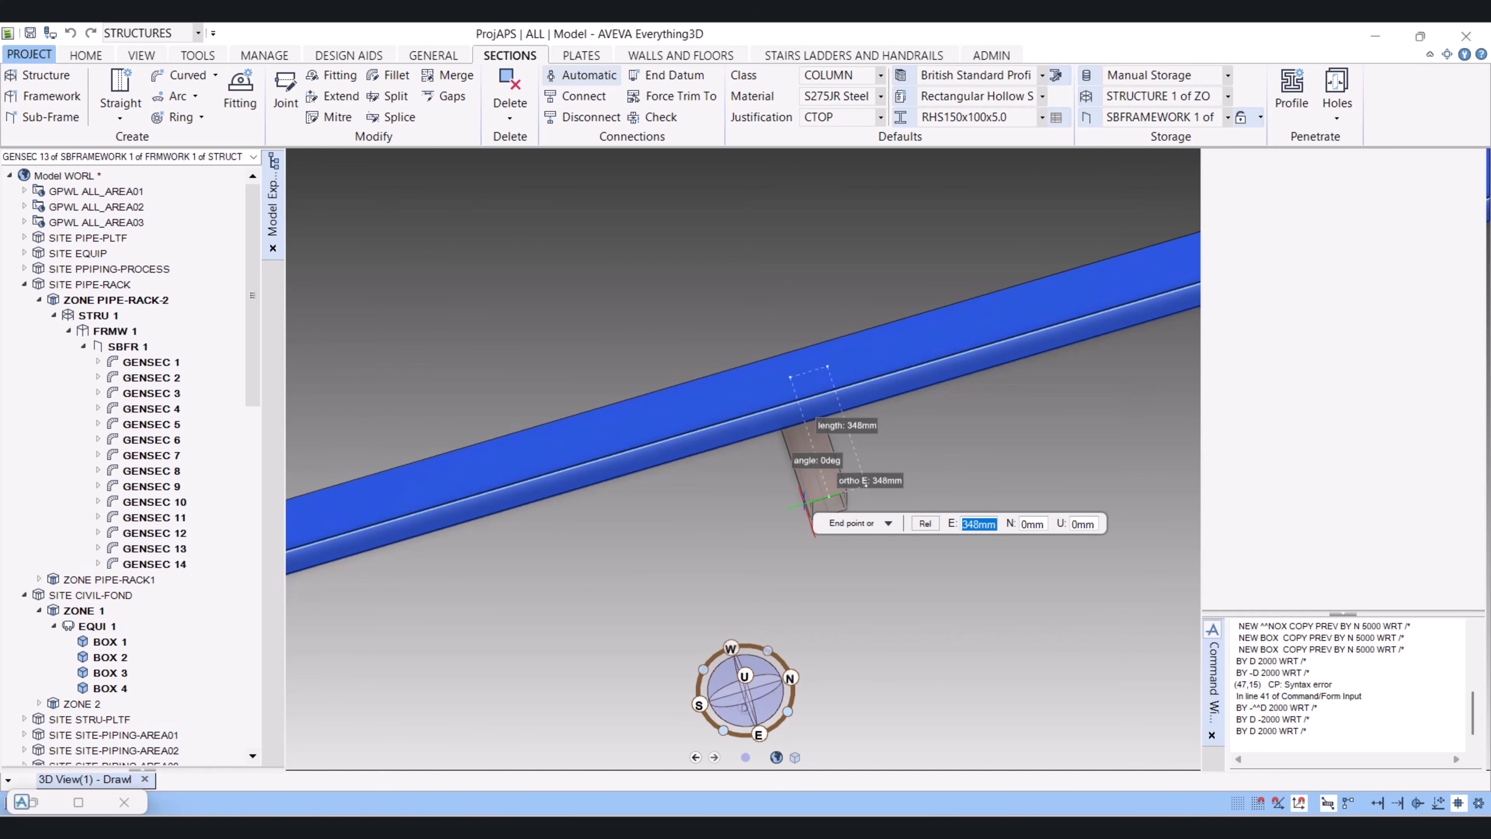
text(0)
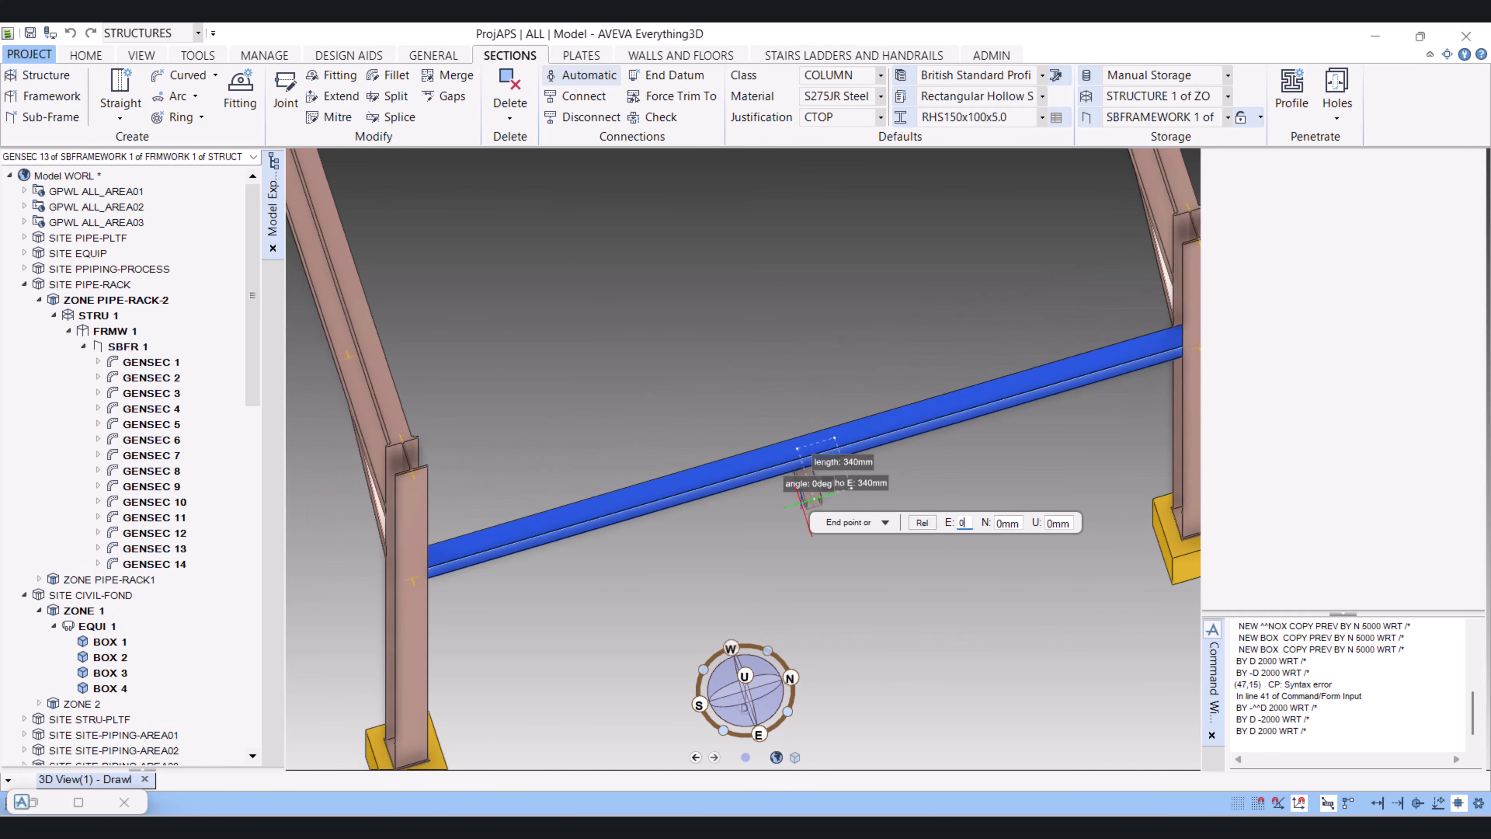
key(Tab)
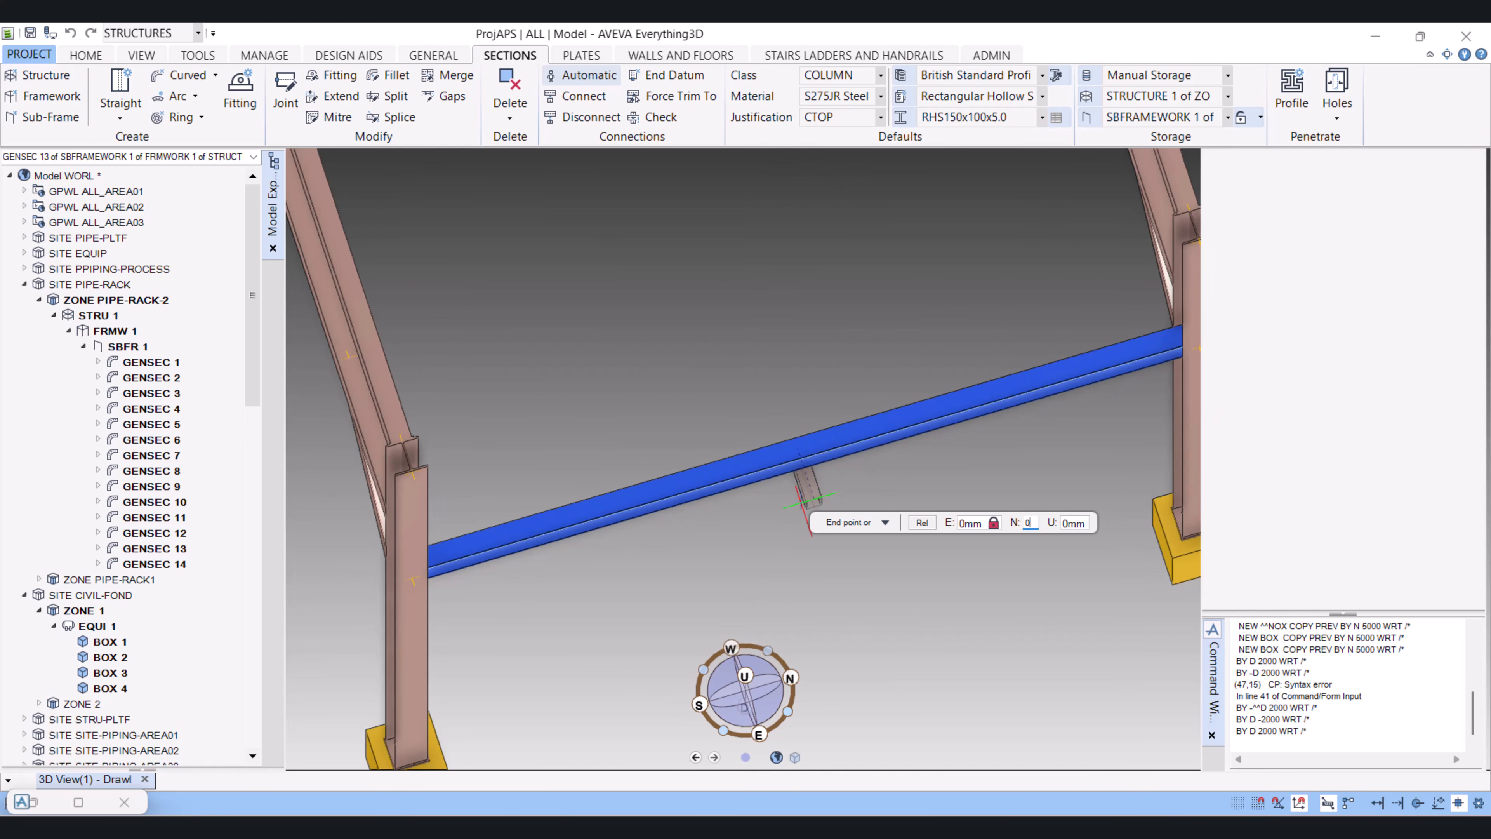
text(0)
key(Tab)
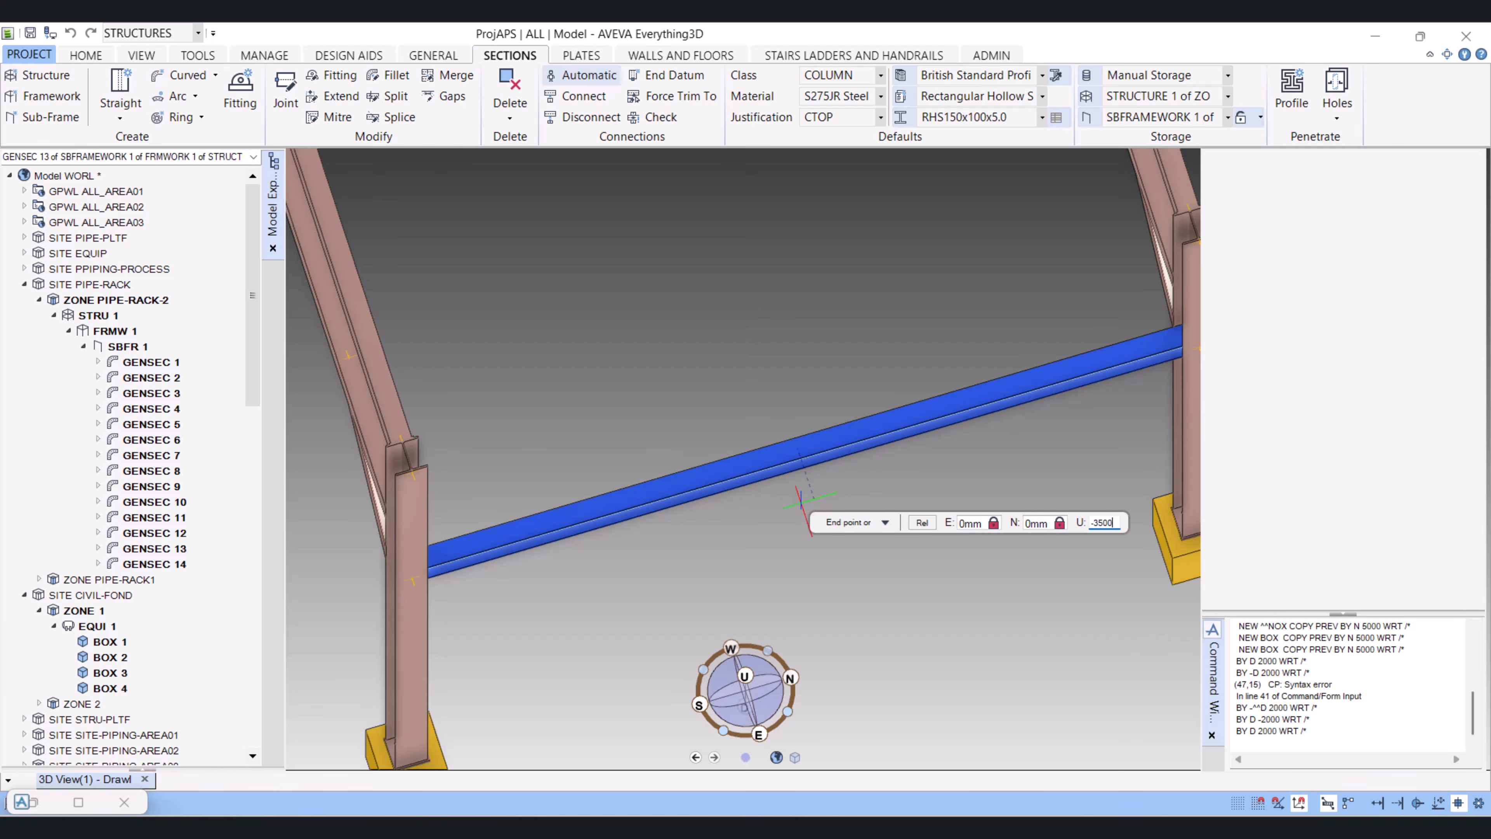
key(Return)
scroll(794, 498, down, 3)
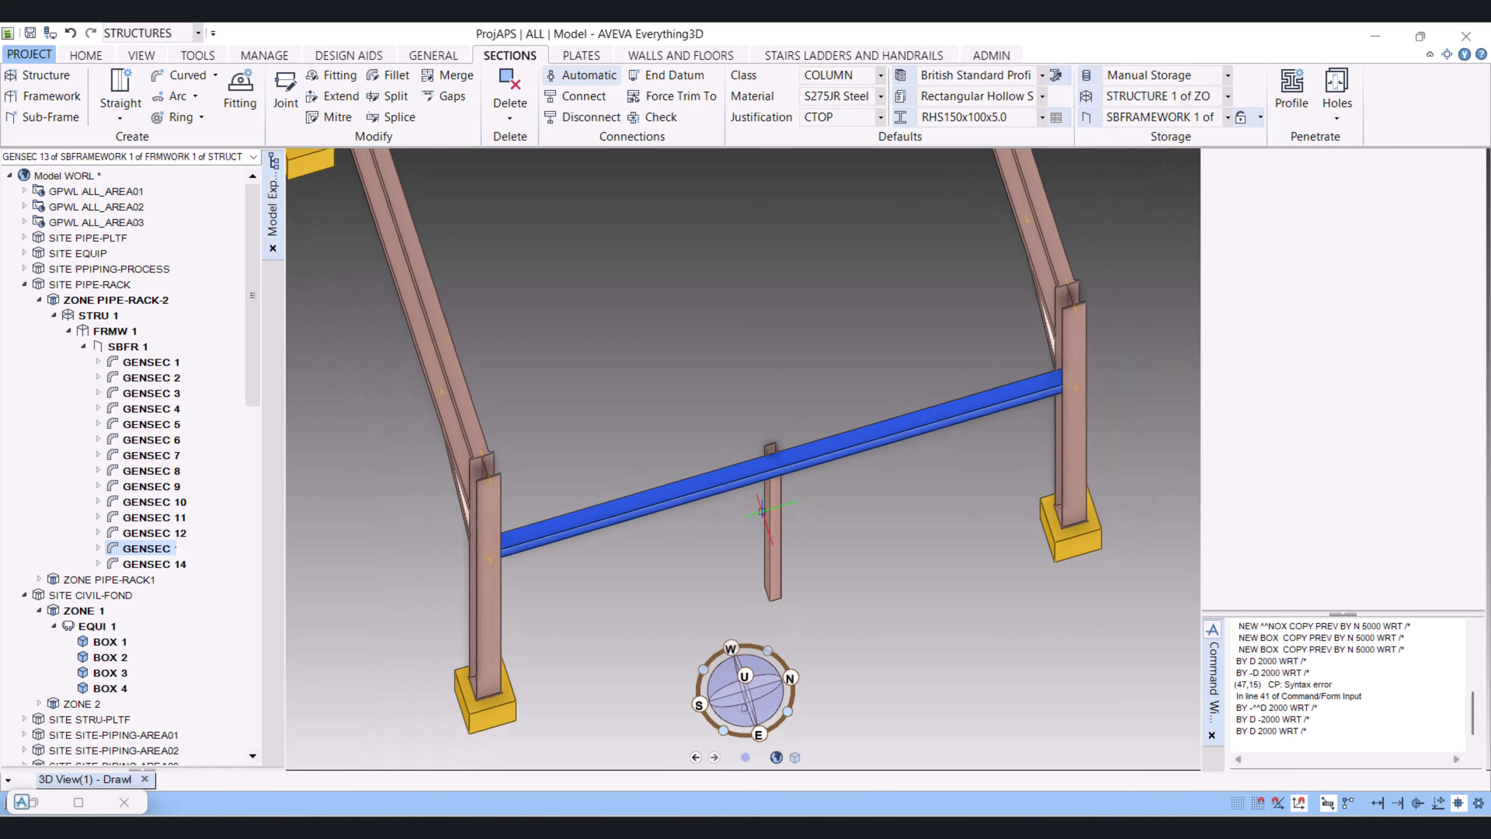
Rotate the new hollow-section post 90 degrees about direction U using the advanced rotation
middle_drag(764, 507, 570, 610)
scroll(770, 518, up, 8)
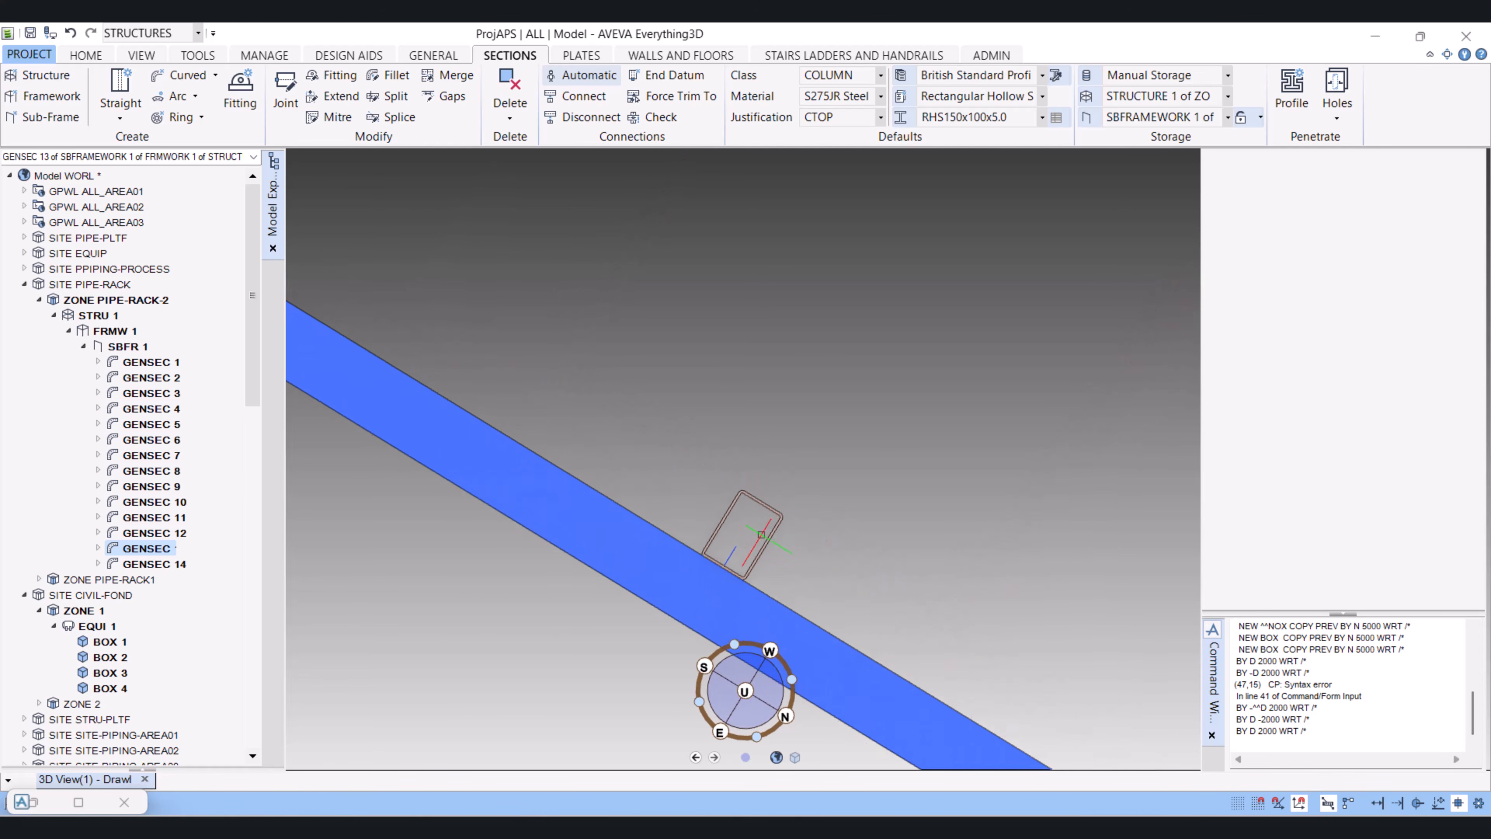
middle_drag(761, 516, 716, 364)
scroll(833, 506, down, 3)
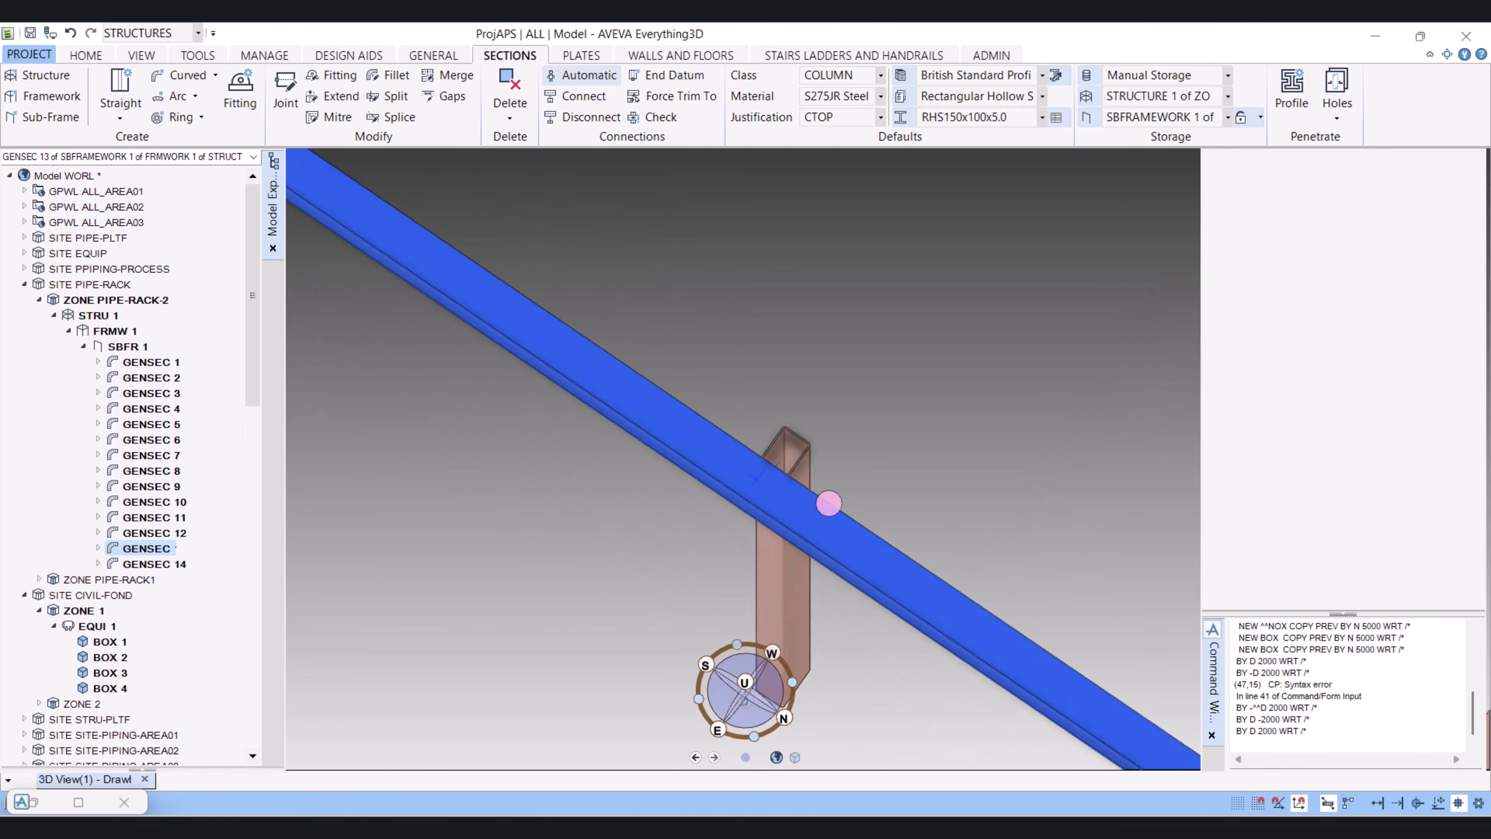
middle_drag(831, 504, 869, 569)
click(773, 417)
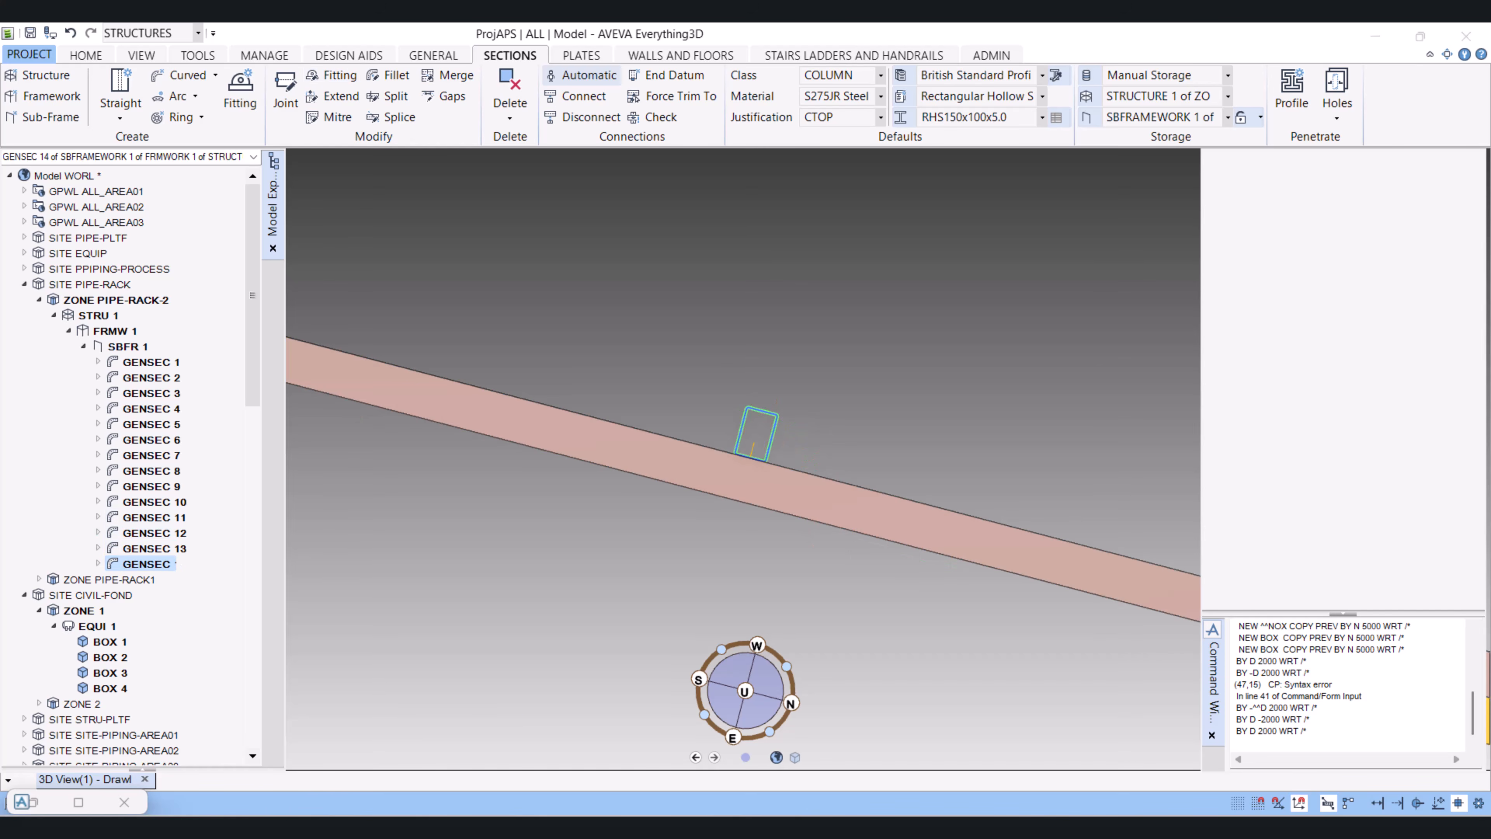
click(141, 55)
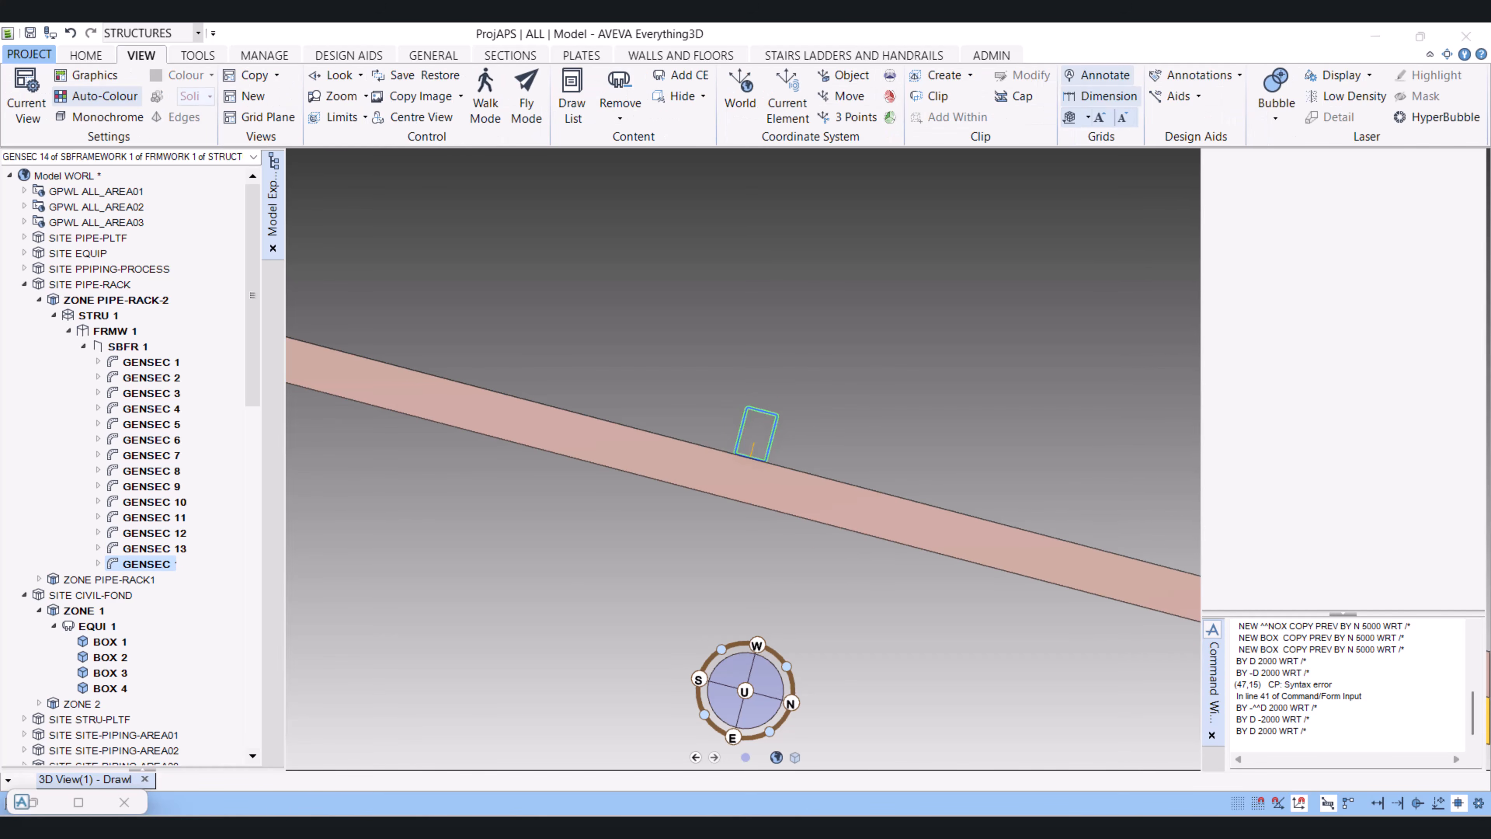
click(197, 55)
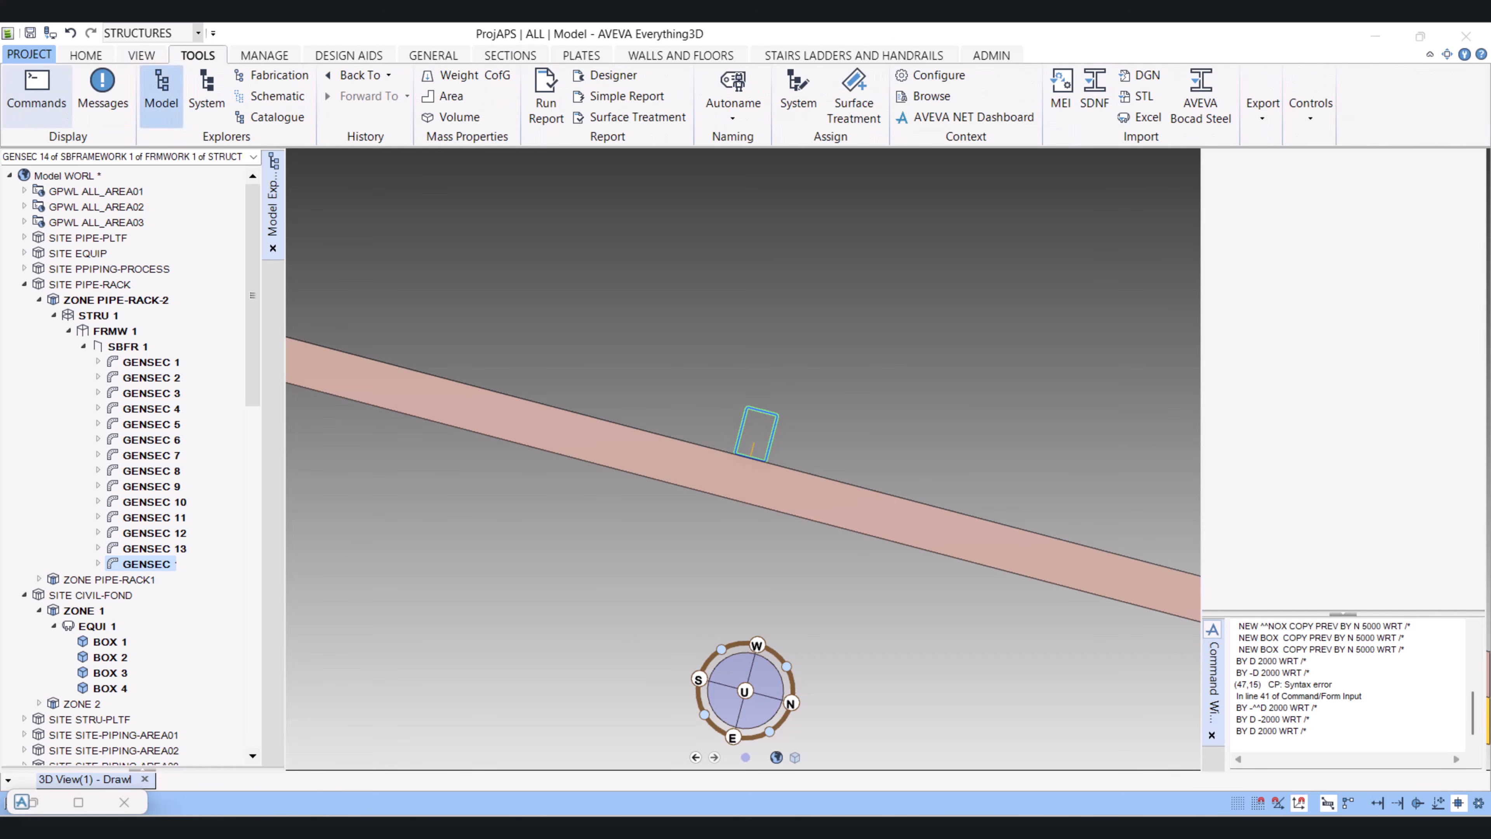
click(86, 55)
click(324, 117)
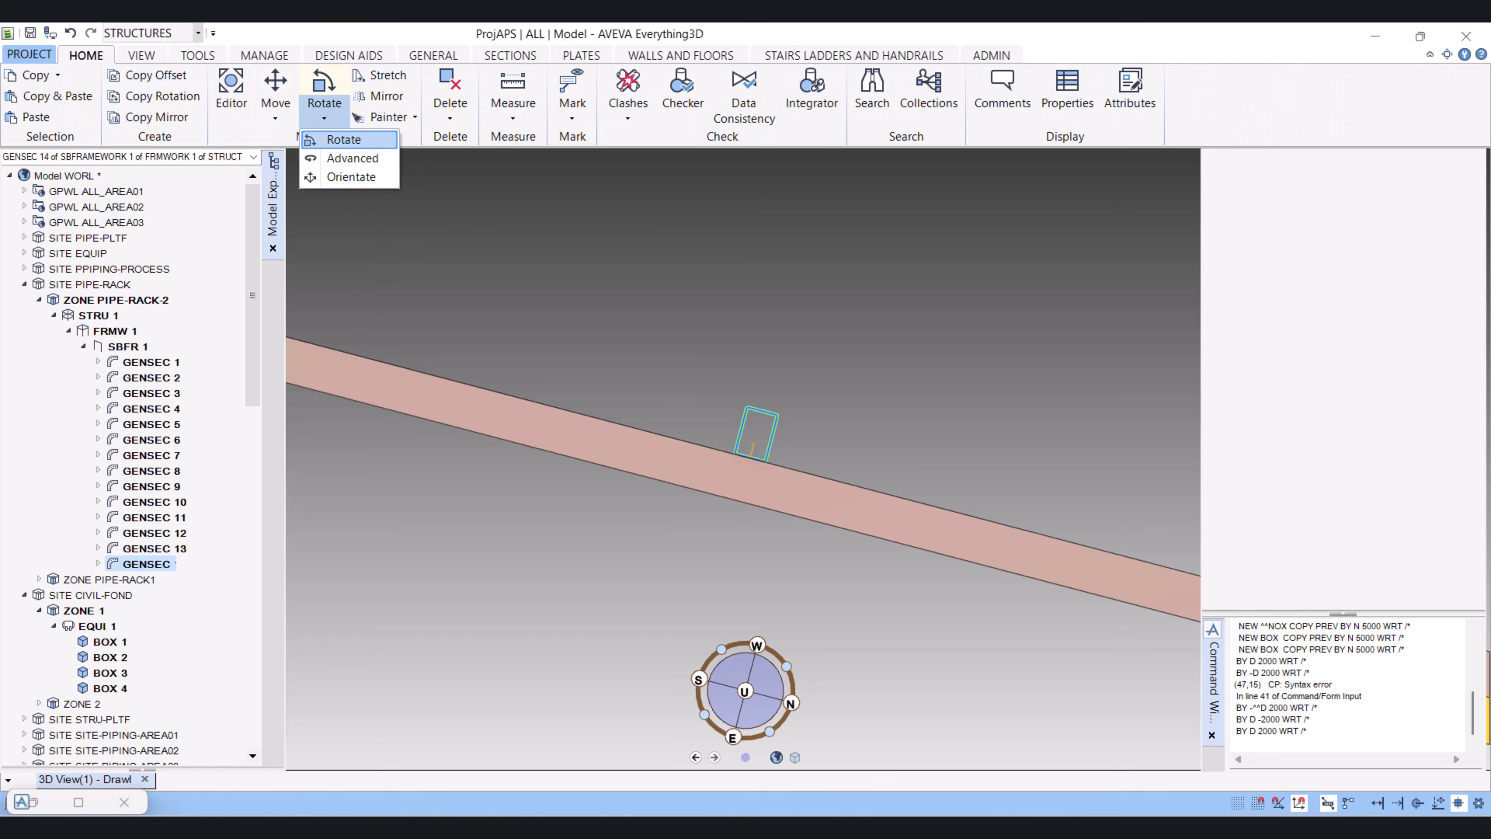
click(335, 160)
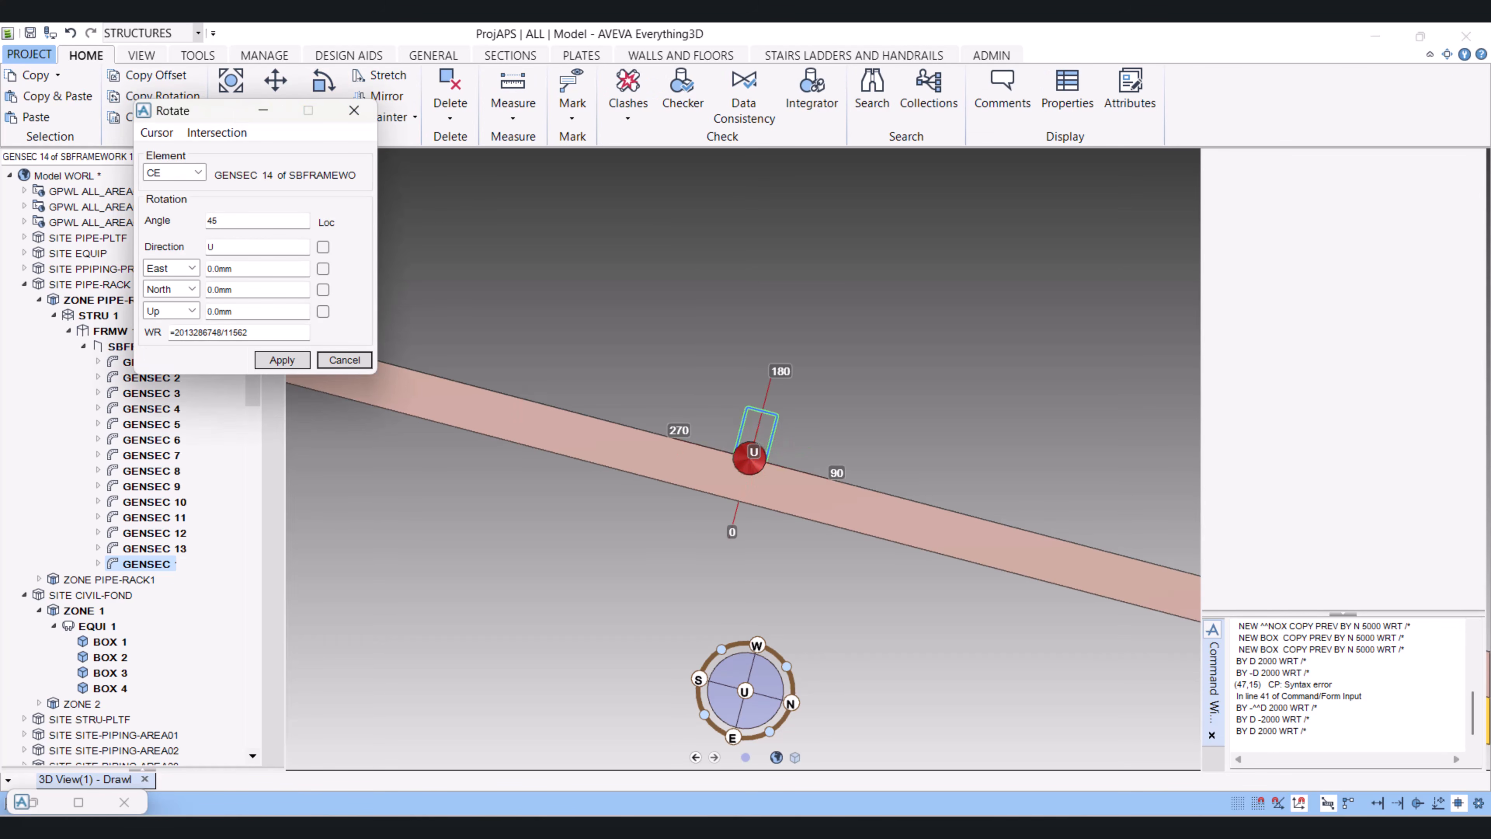
click(198, 172)
click(173, 189)
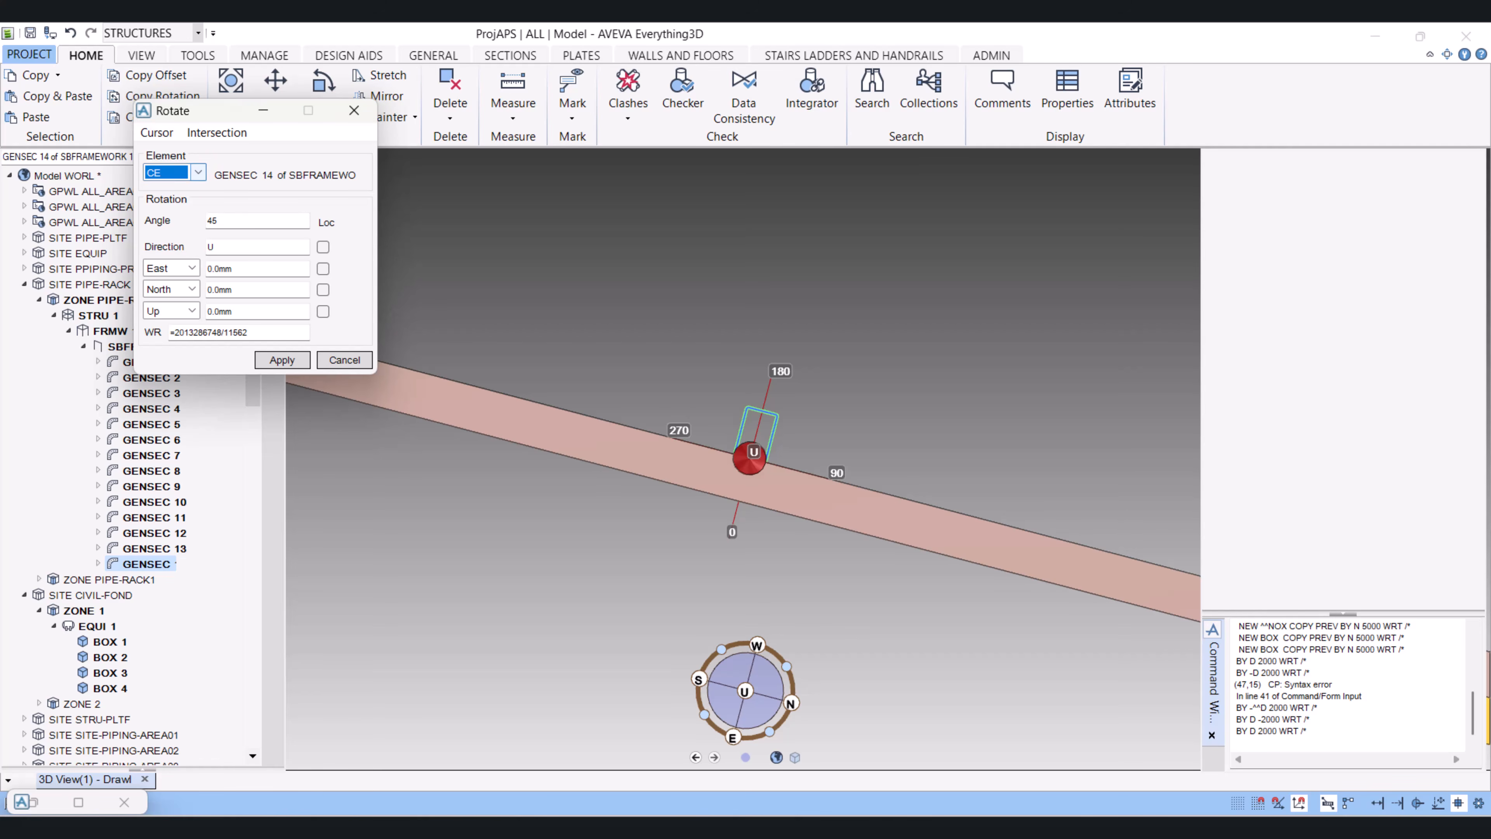
click(257, 220)
key(Return)
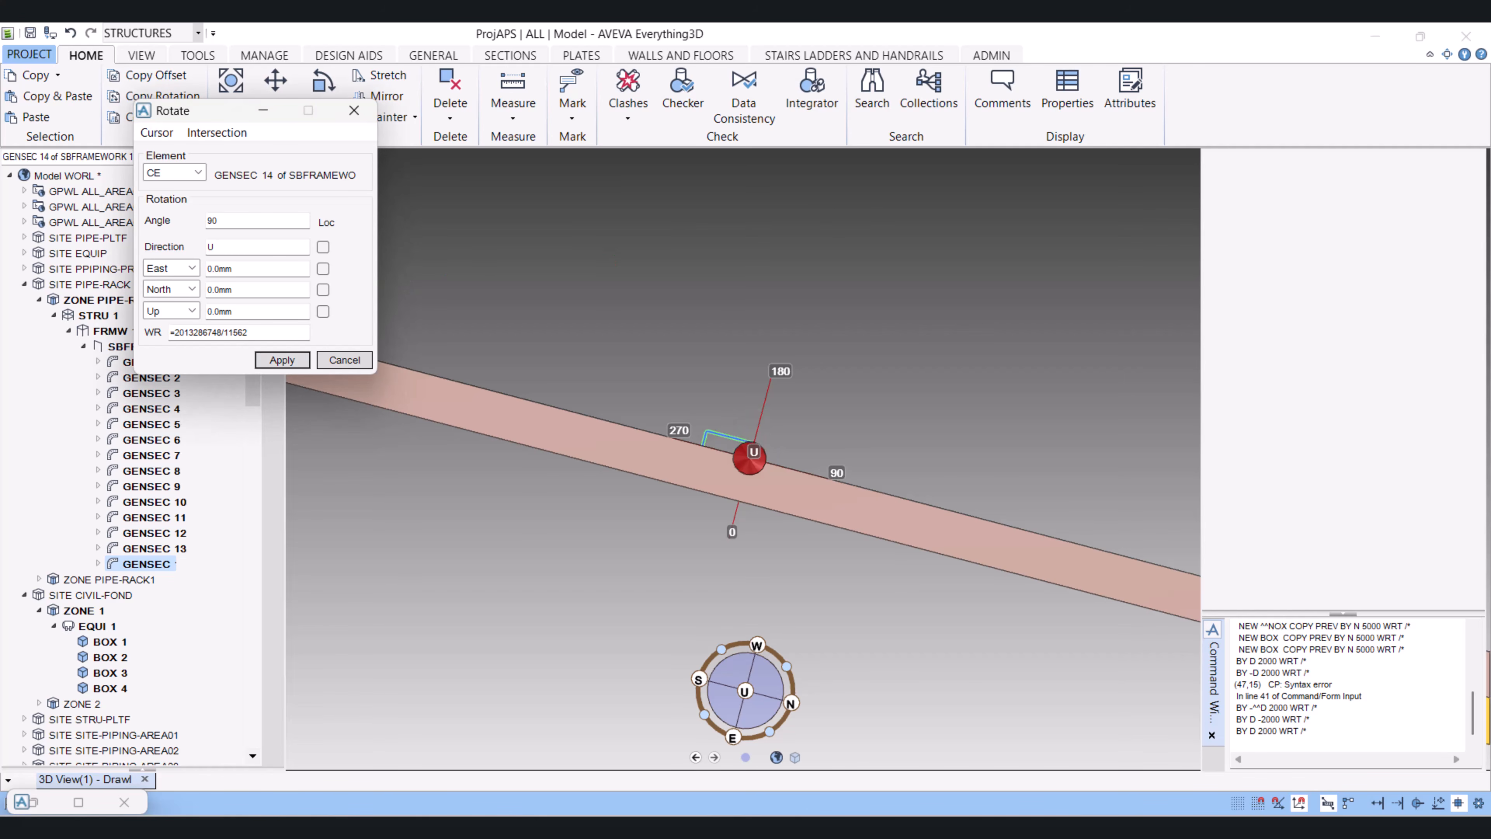
click(344, 360)
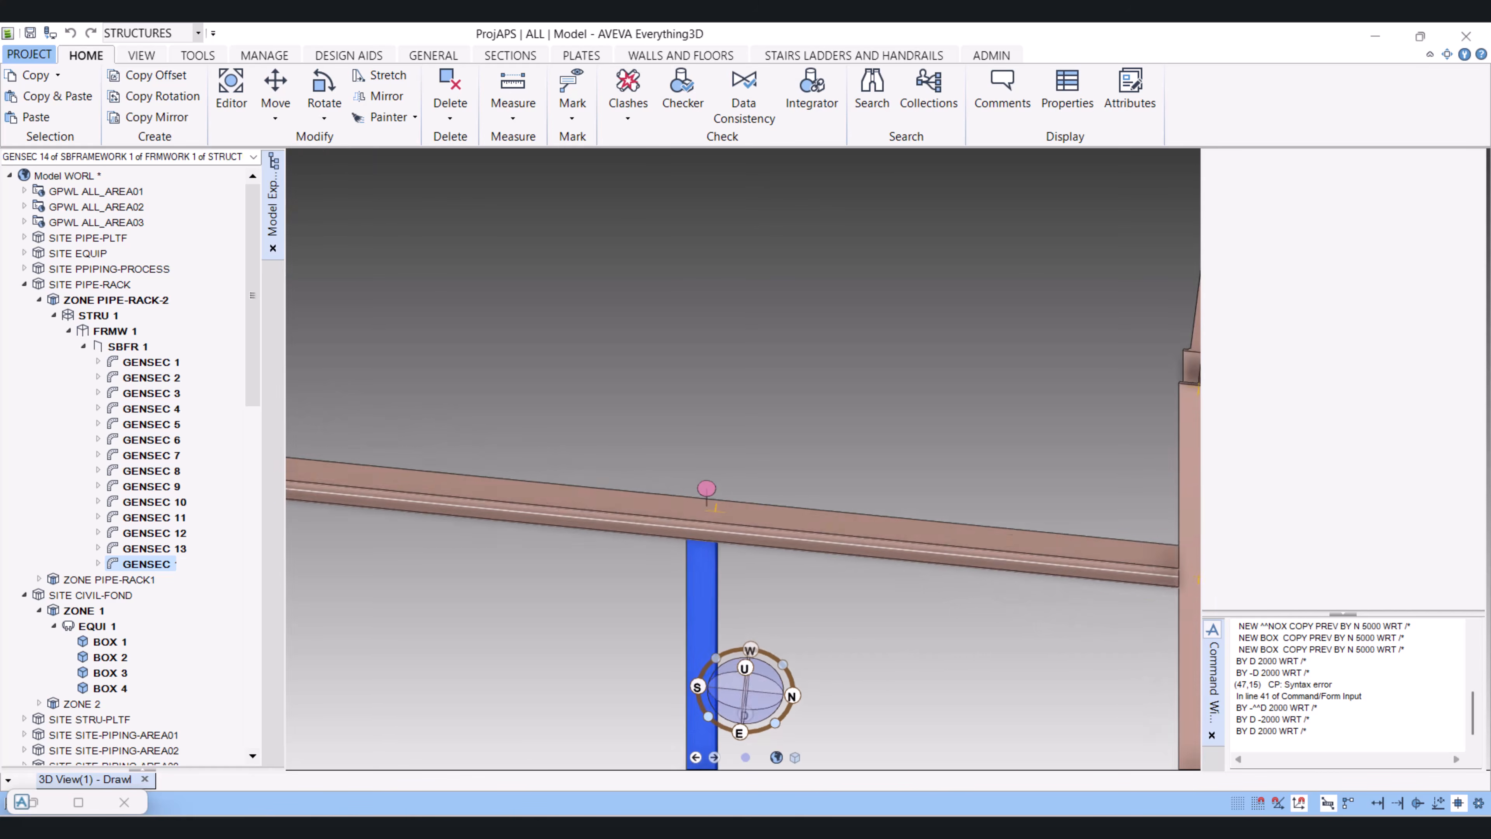
Measure distances at the rotated post's top edge, where it meets the longitudinal beam
middle_drag(706, 488, 603, 476)
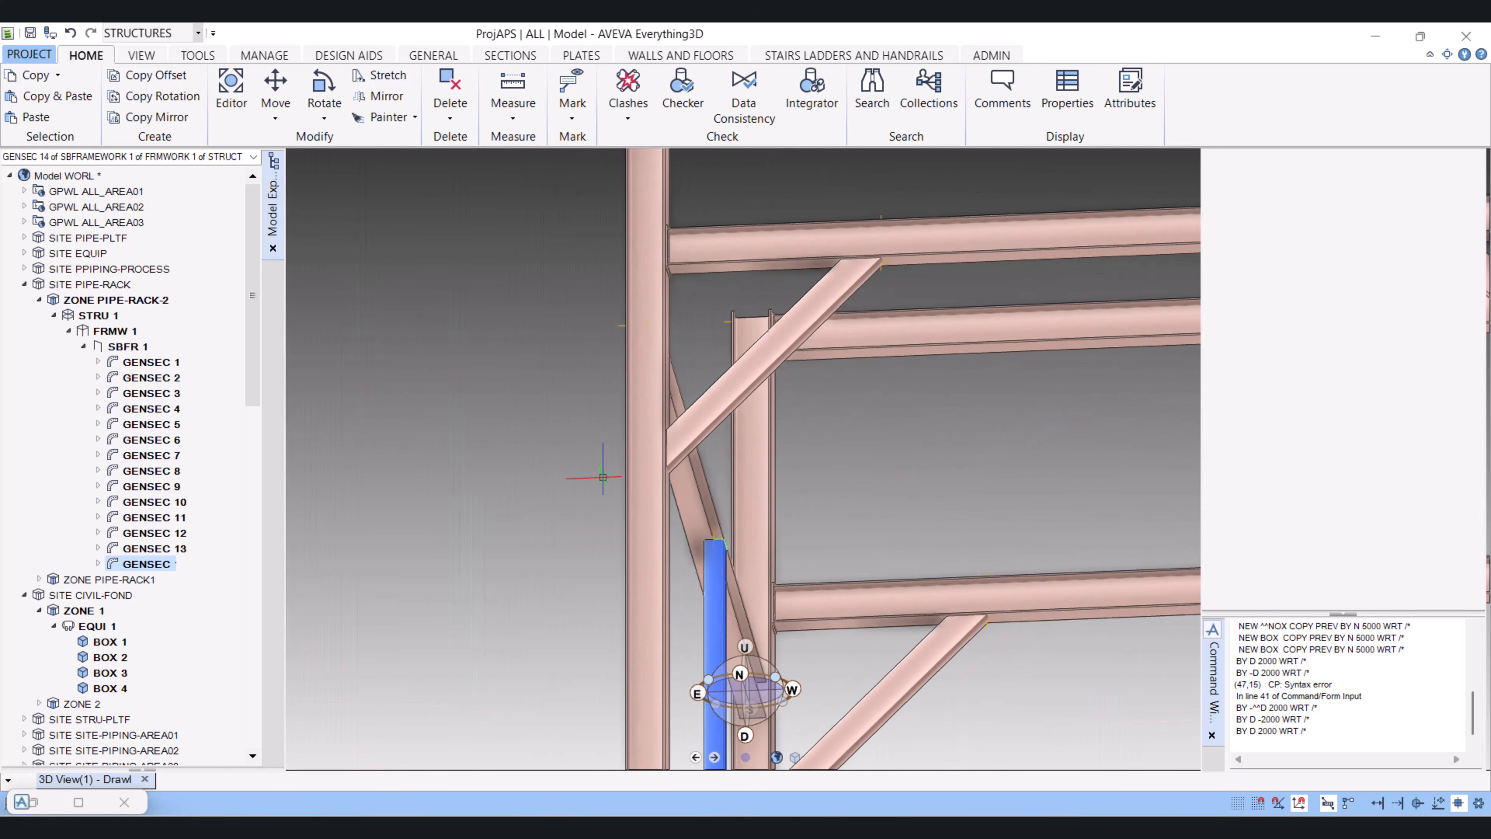
scroll(693, 523, up, 5)
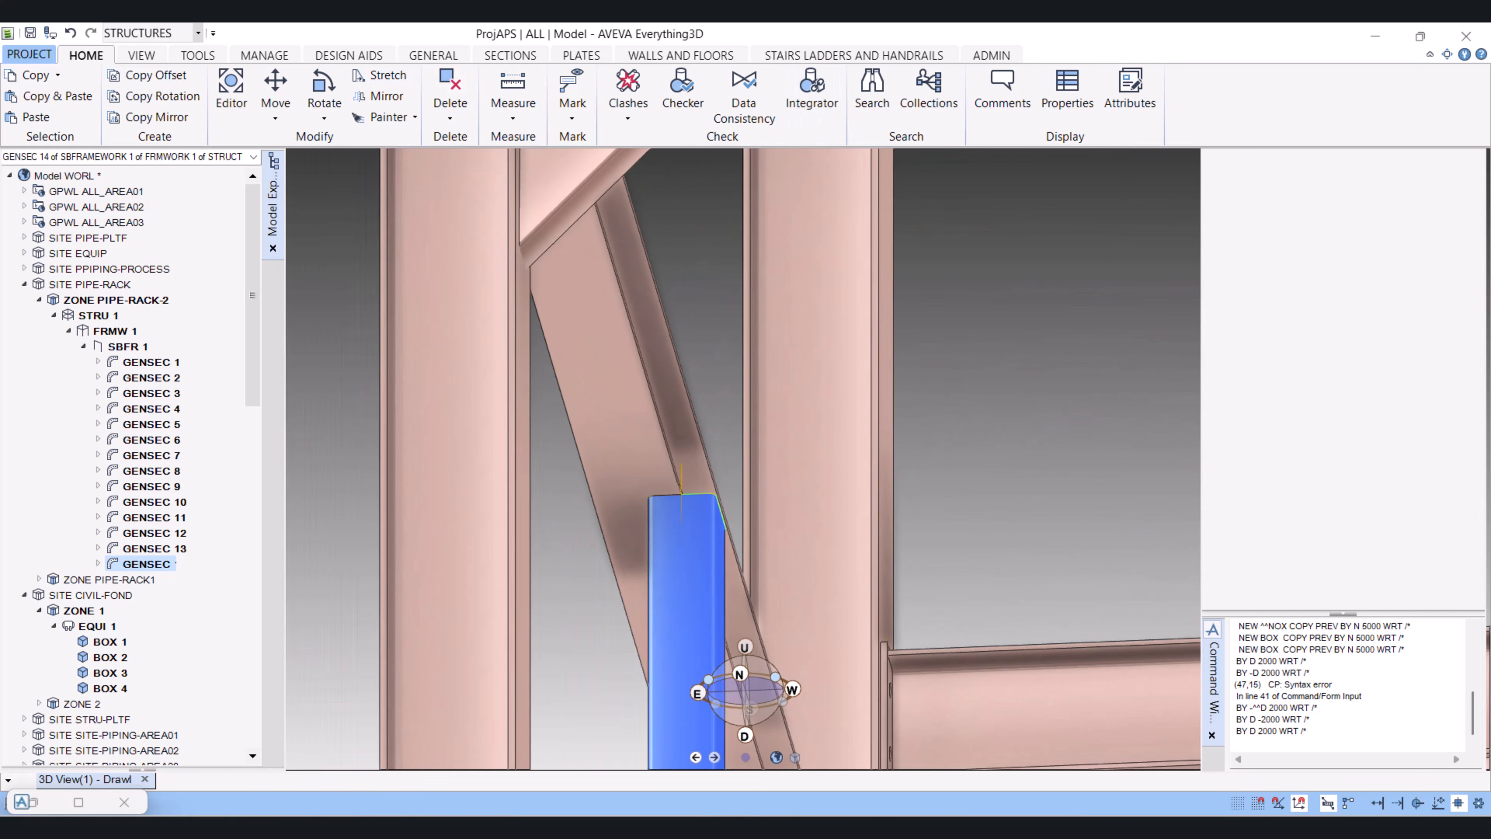
click(512, 117)
click(511, 140)
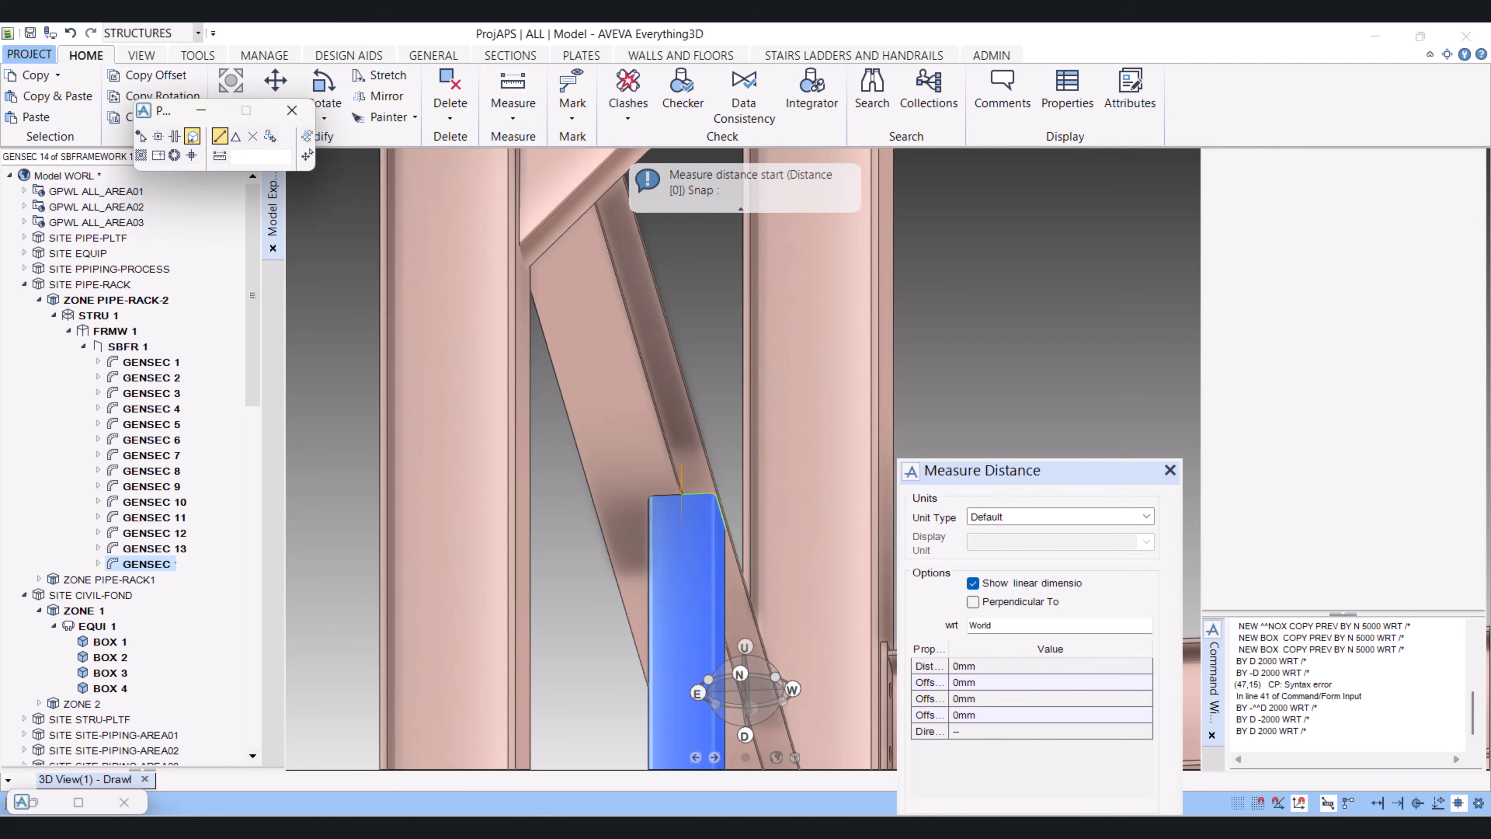
click(681, 492)
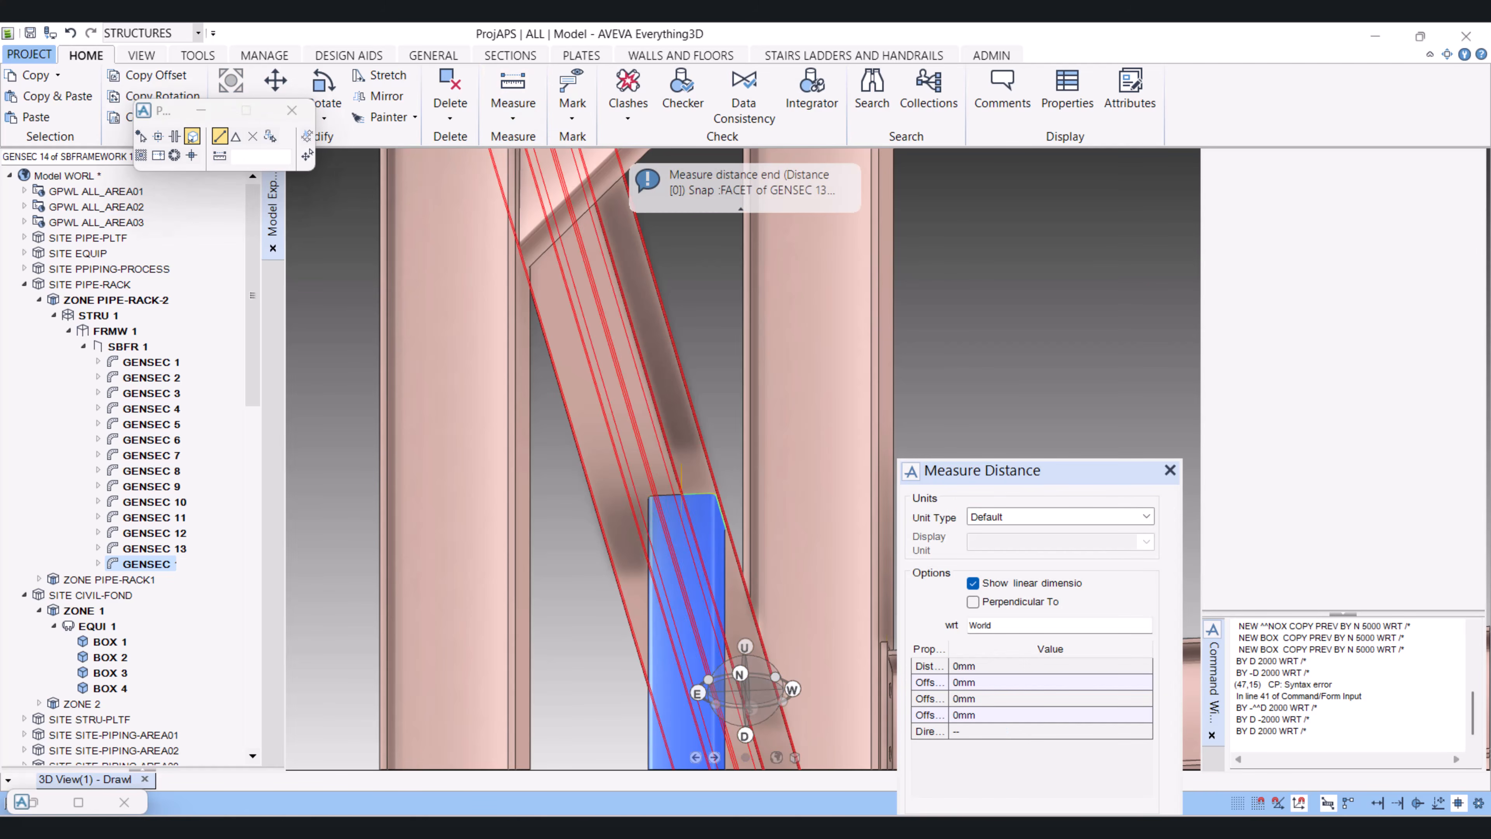
click(681, 494)
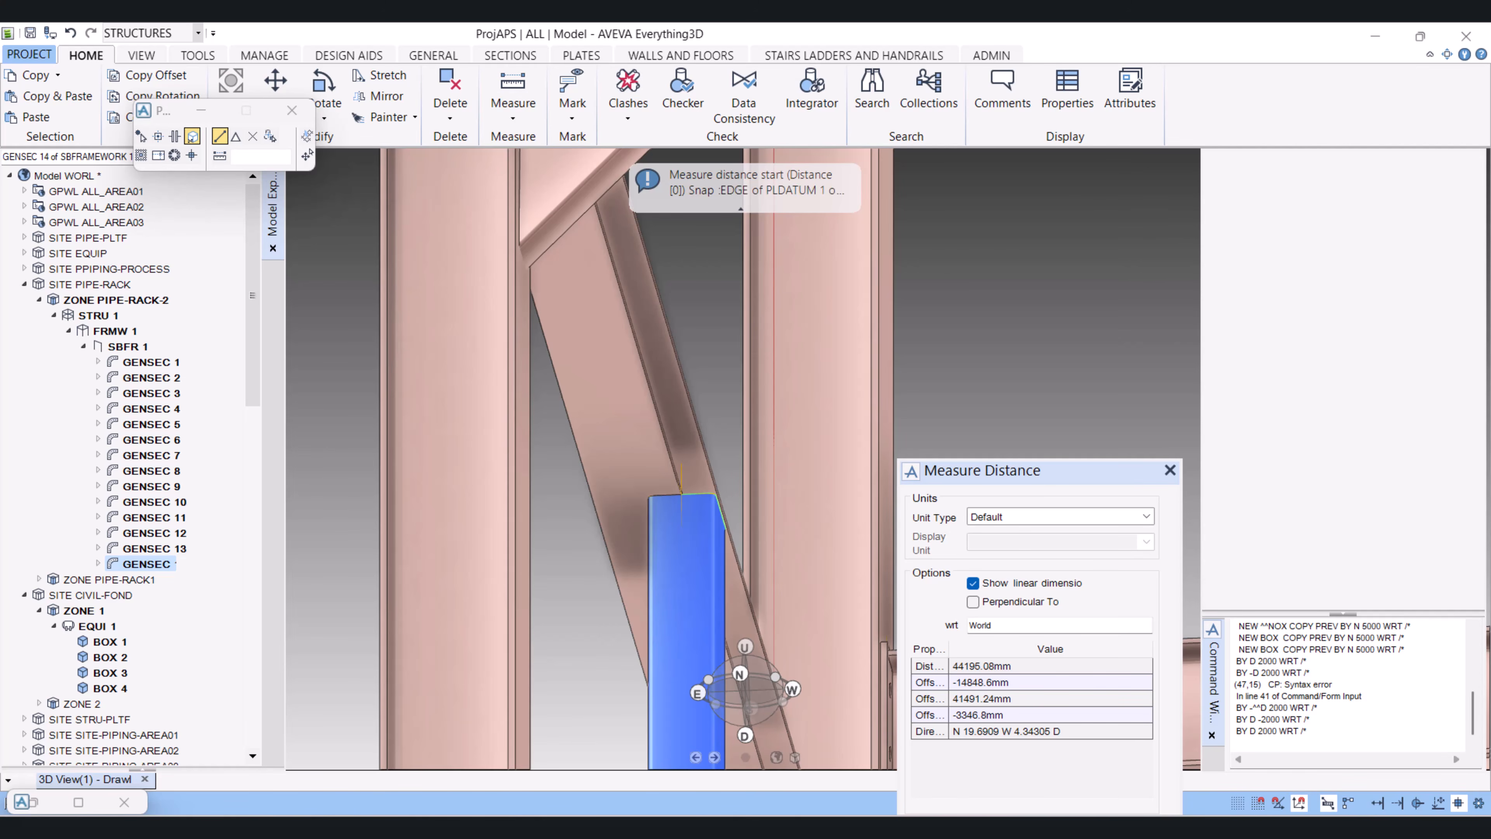
click(681, 494)
middle_drag(629, 470, 695, 485)
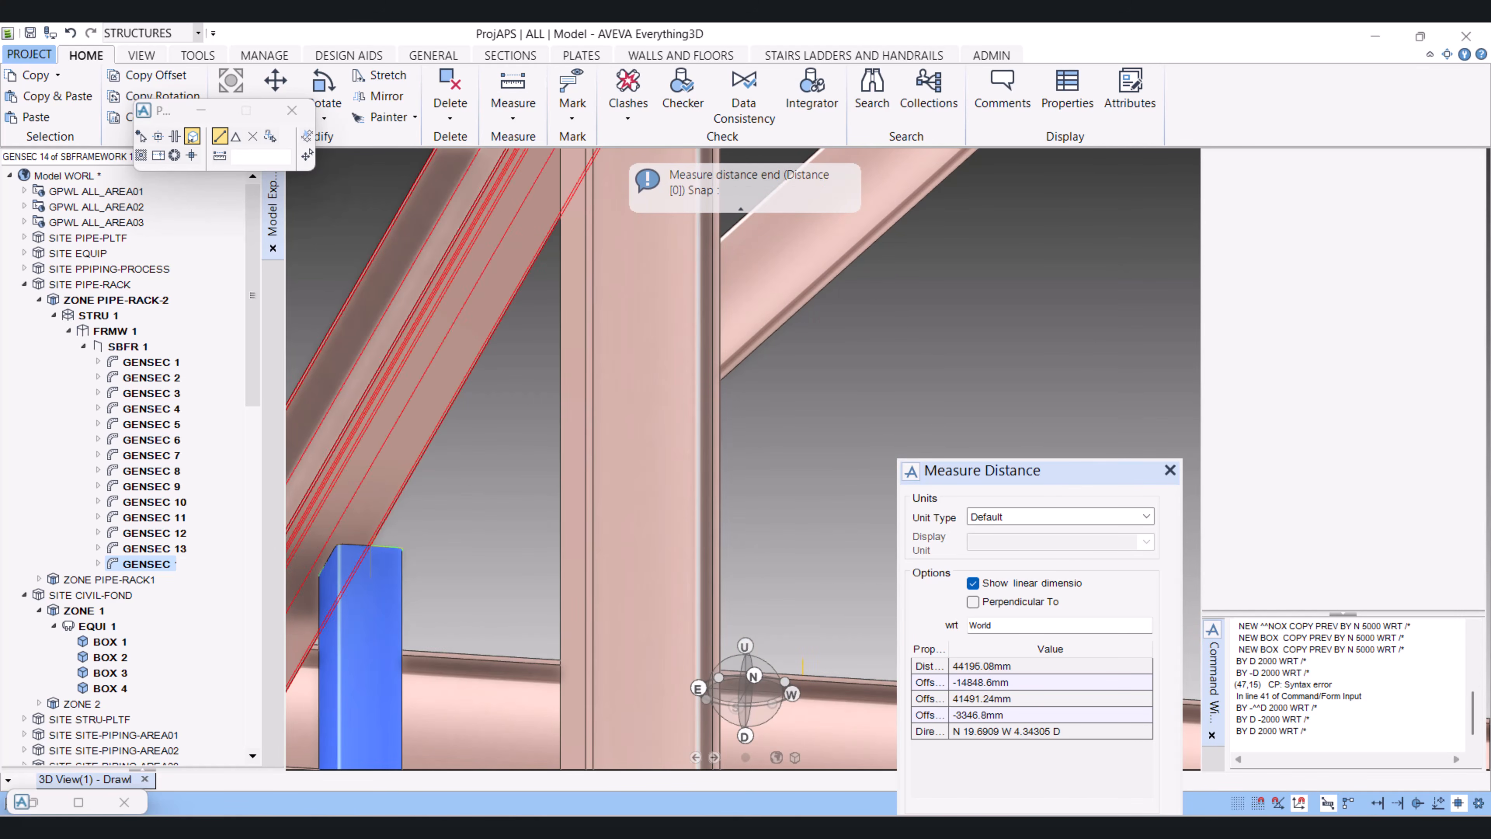
scroll(523, 479, down, 3)
mouse_move(466, 453)
middle_down()
mouse_move(493, 453)
mouse_move(469, 444)
middle_up()
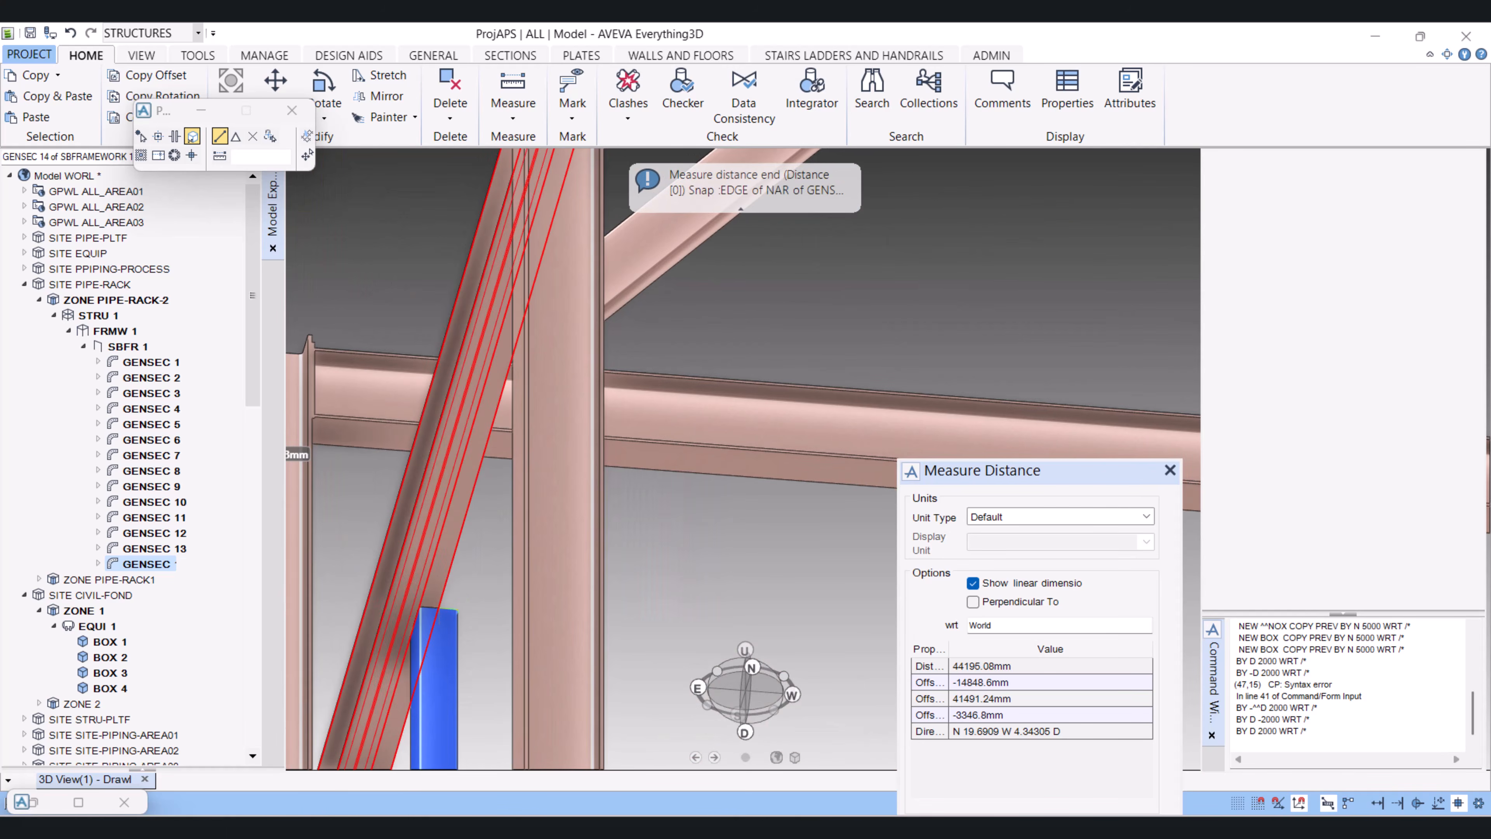
click(439, 609)
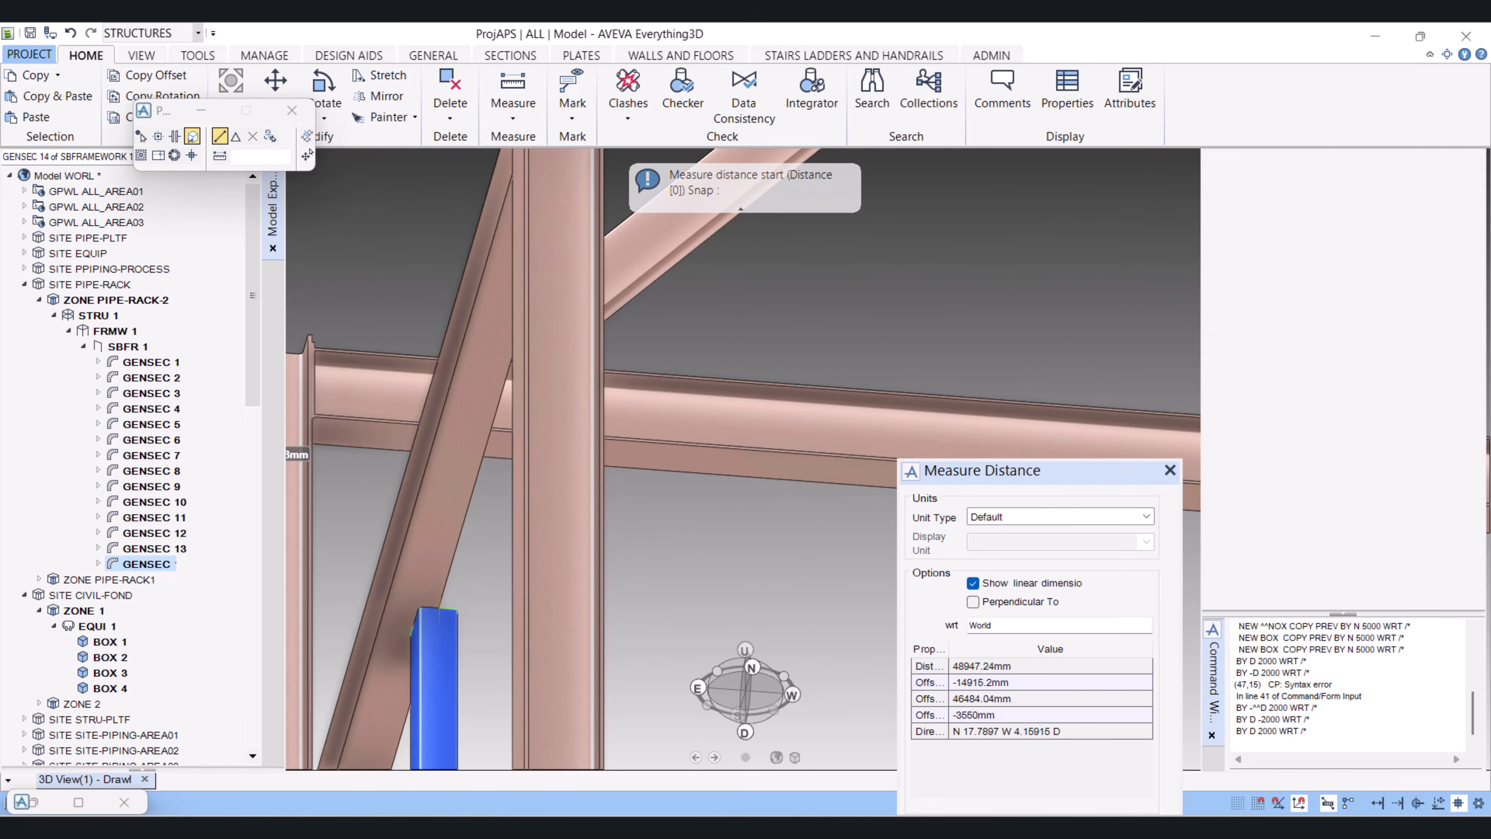
Measure the distance between the longitudinal beam and the hollow-section post at the post's top end
scroll(470, 461, down, 4)
mouse_move(474, 458)
middle_down()
mouse_move(499, 517)
mouse_move(473, 558)
mouse_move(499, 479)
mouse_move(476, 534)
middle_up()
scroll(428, 382, up, 4)
scroll(429, 314, up, 5)
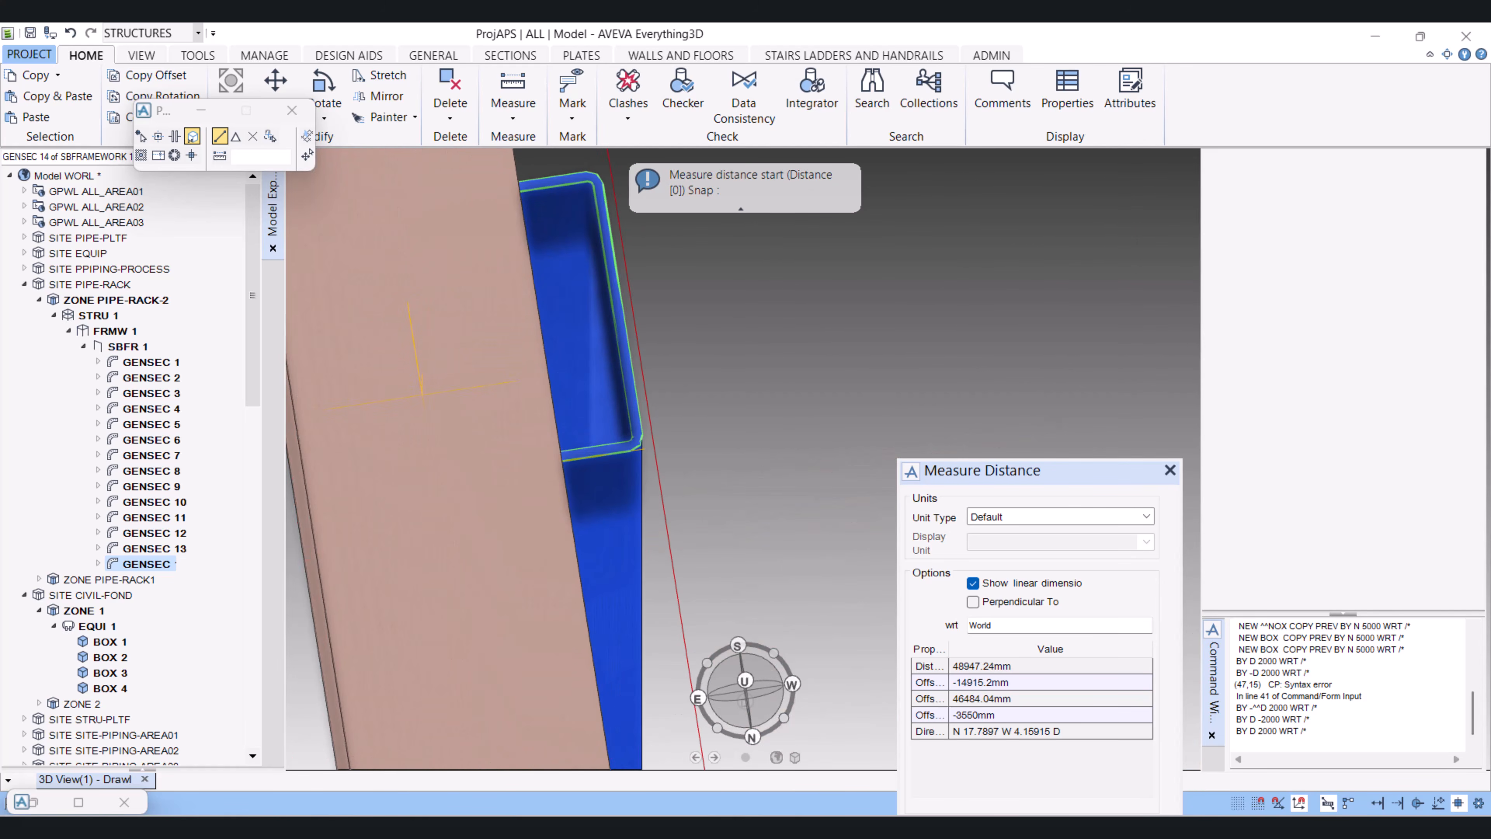
click(422, 394)
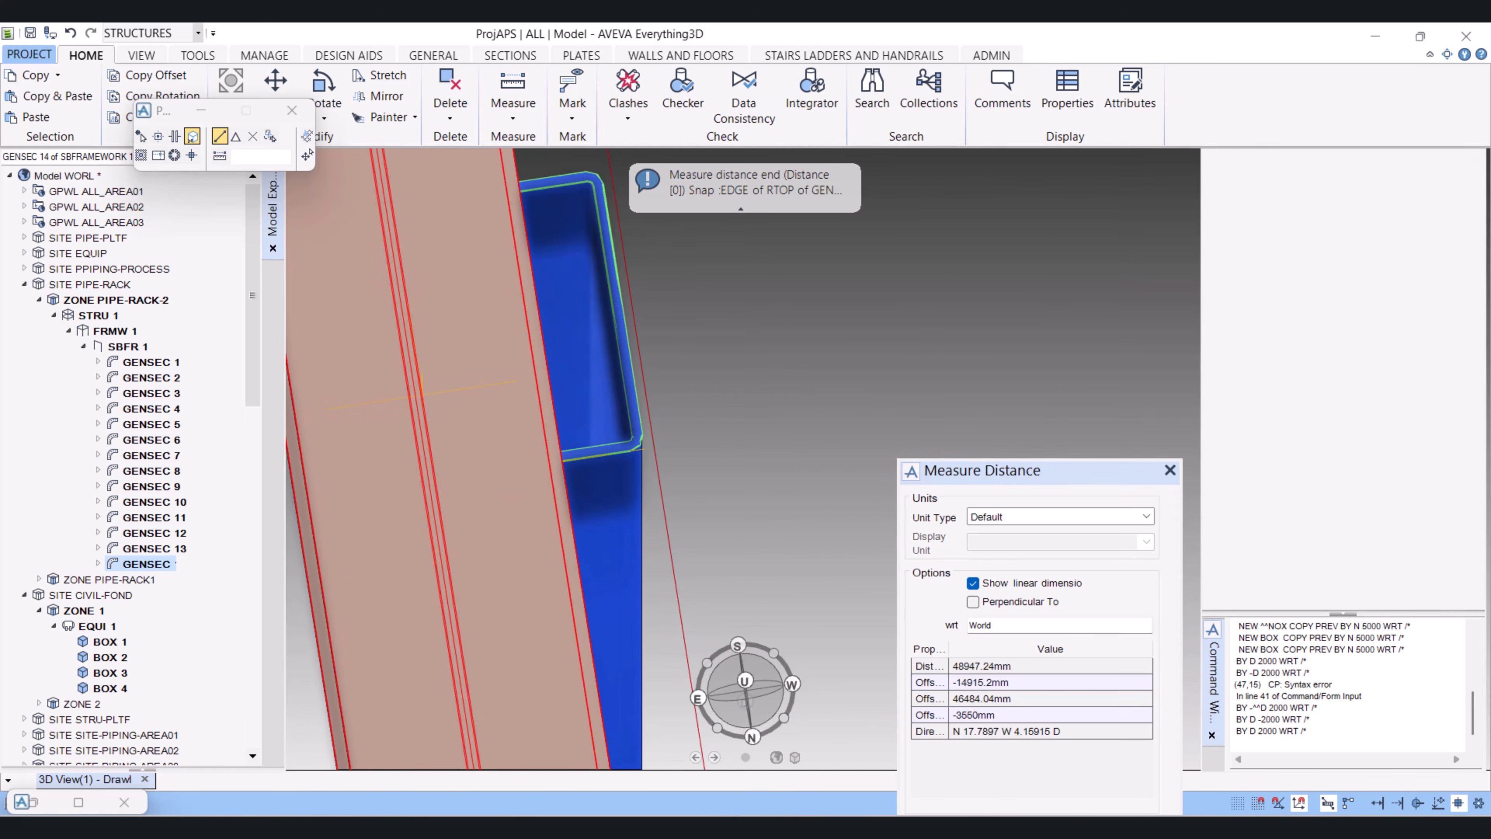
click(422, 394)
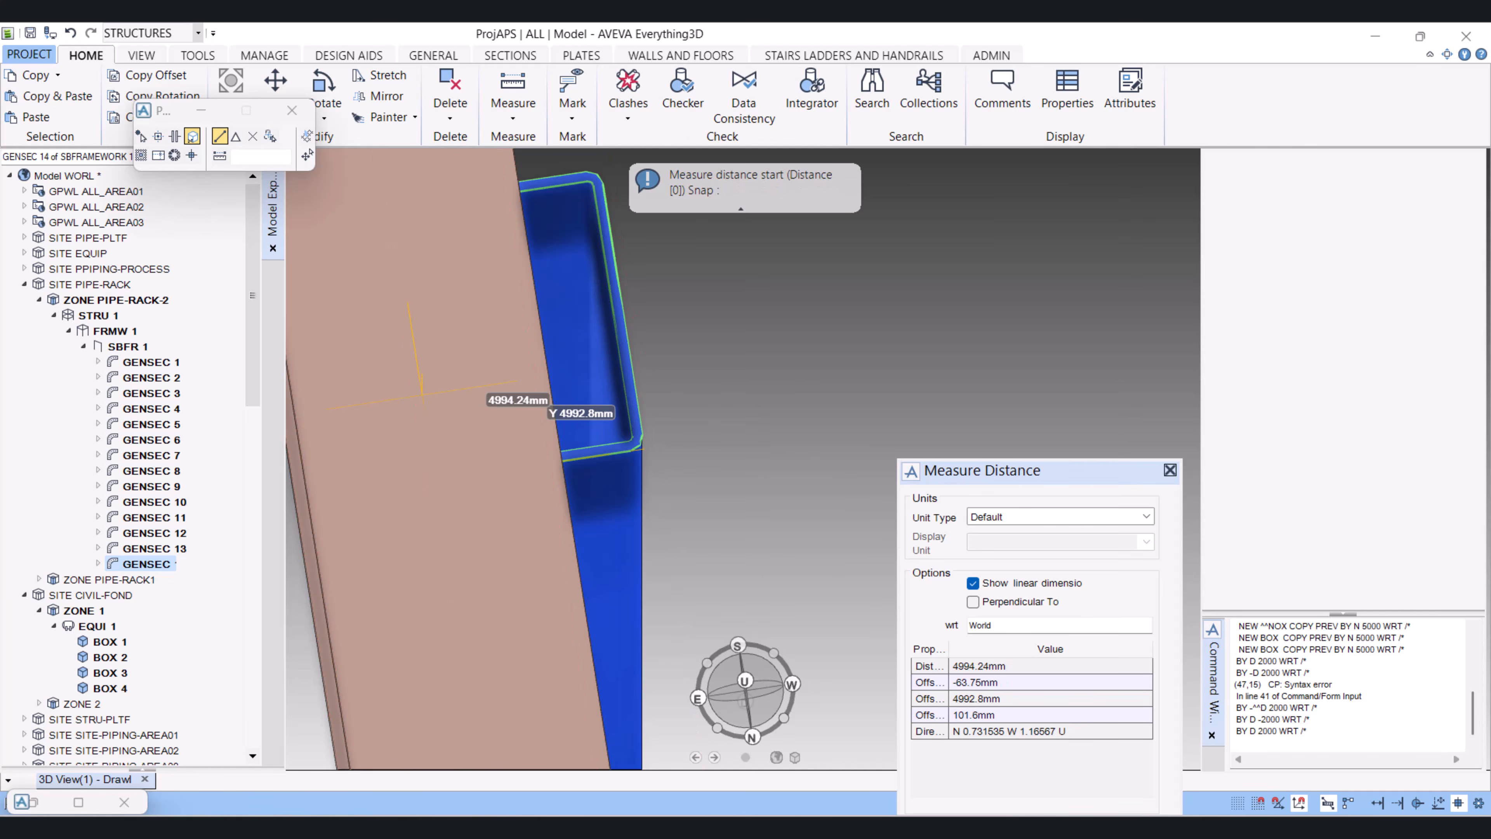
key(Escape)
Shift the hollow-section post 64 mm east with the command BY E 64 WRT /*
scroll(820, 530, down, 3)
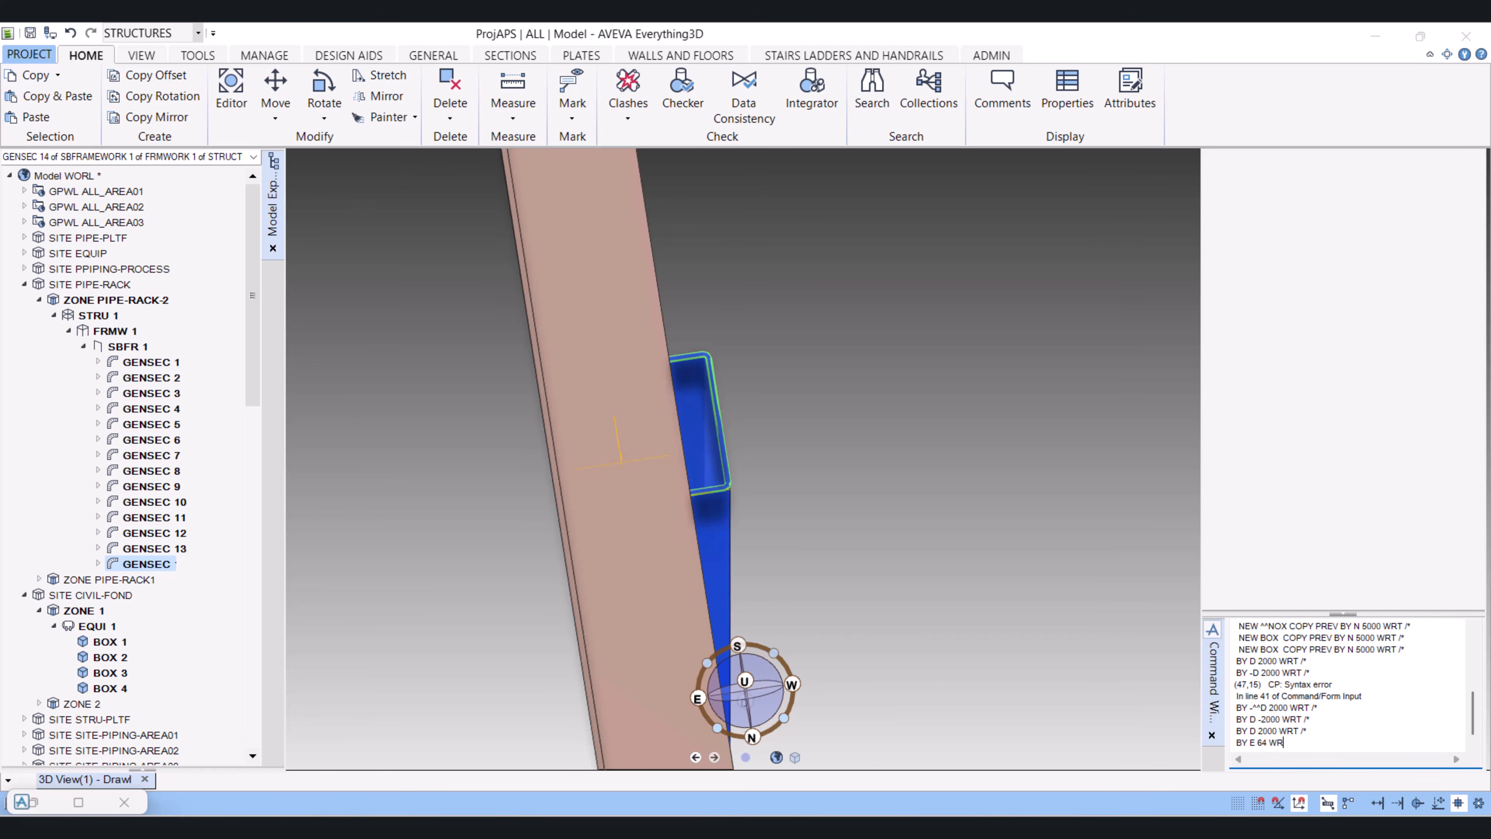
key(Return)
scroll(872, 322, down, 5)
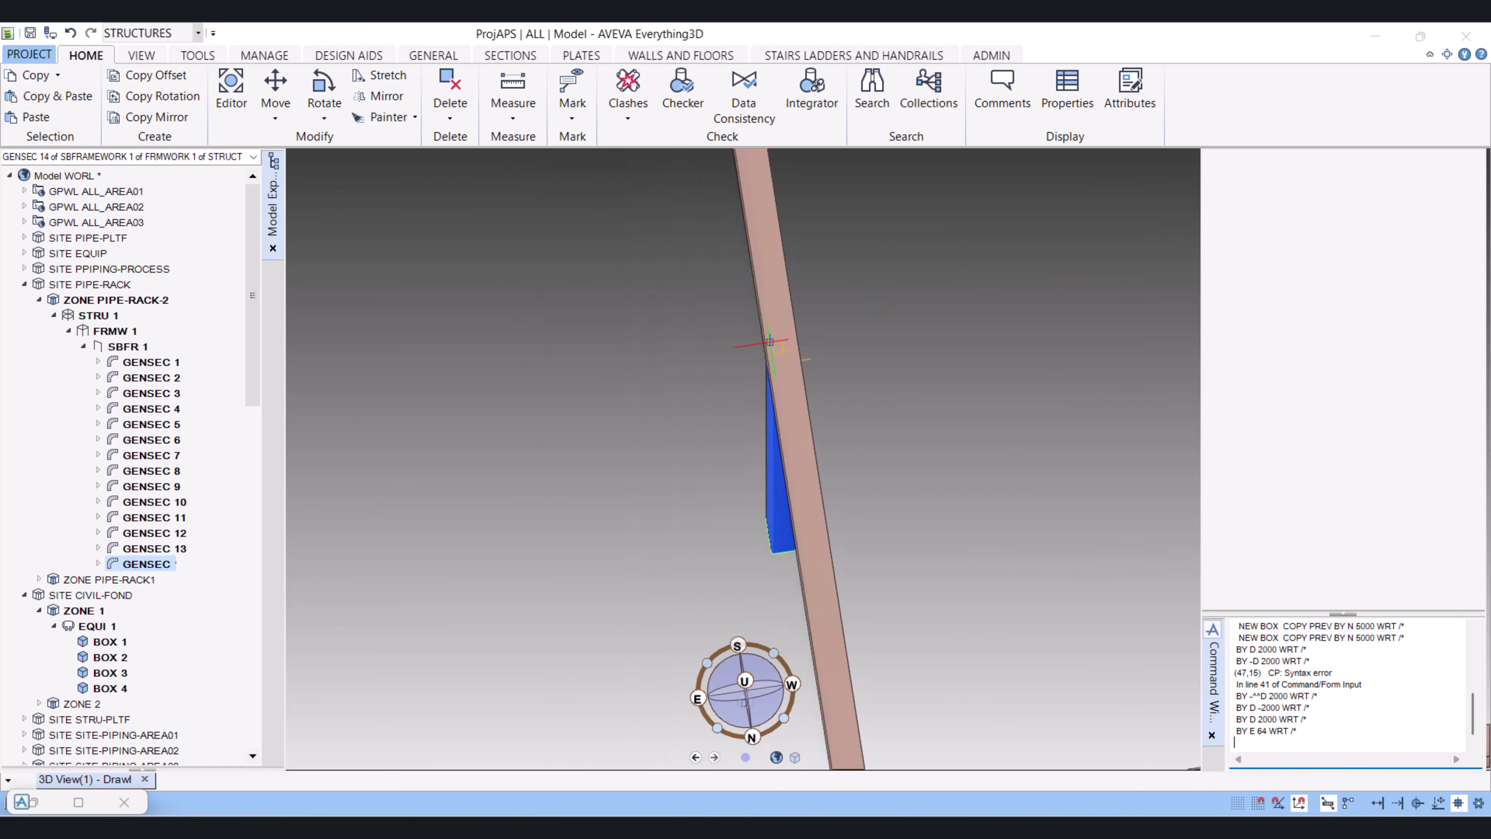
middle_drag(771, 335, 777, 445)
scroll(761, 375, down, 3)
scroll(723, 380, up, 3)
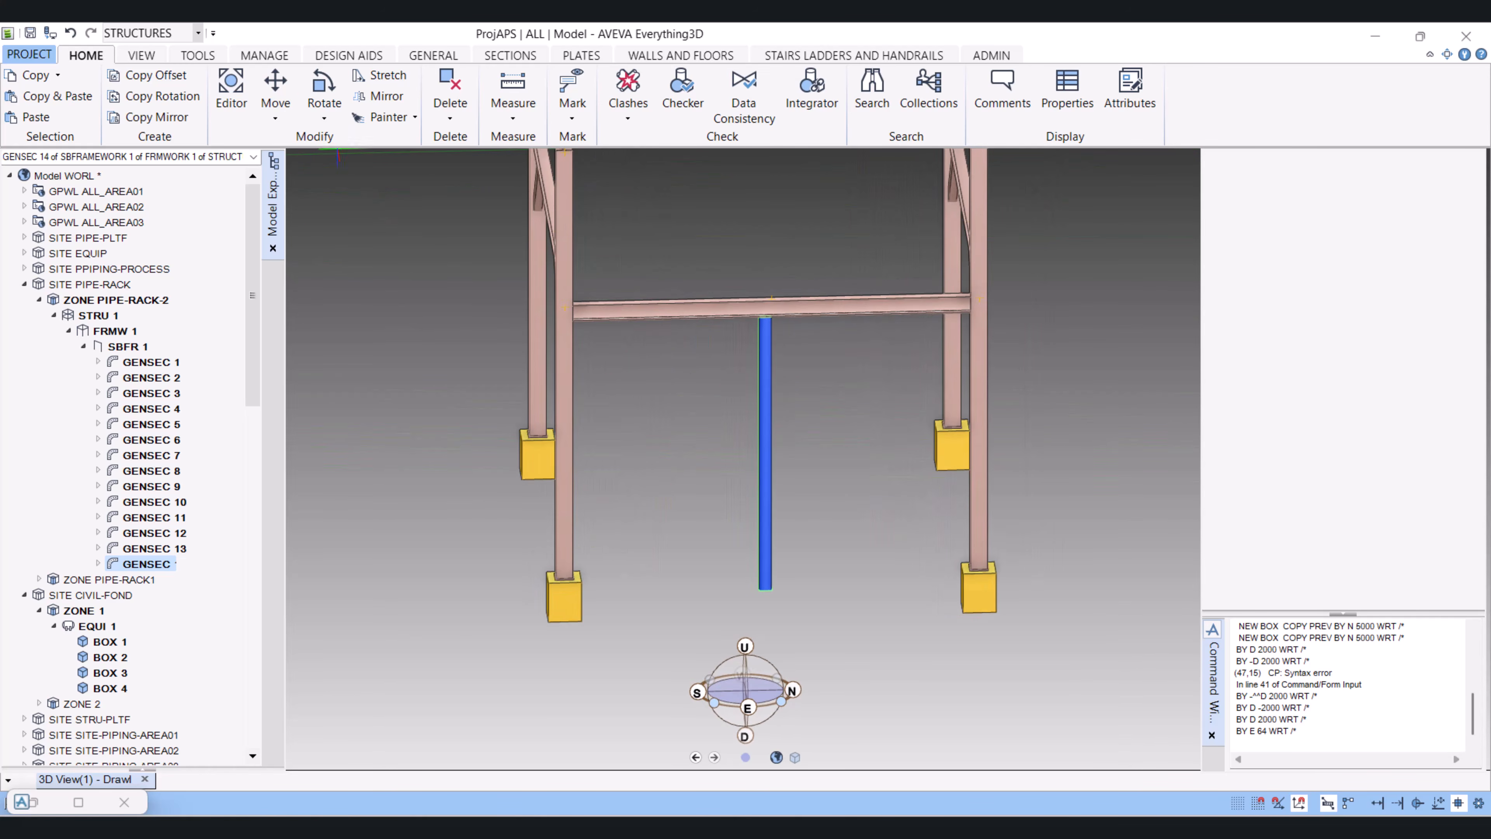
middle_drag(918, 558, 881, 570)
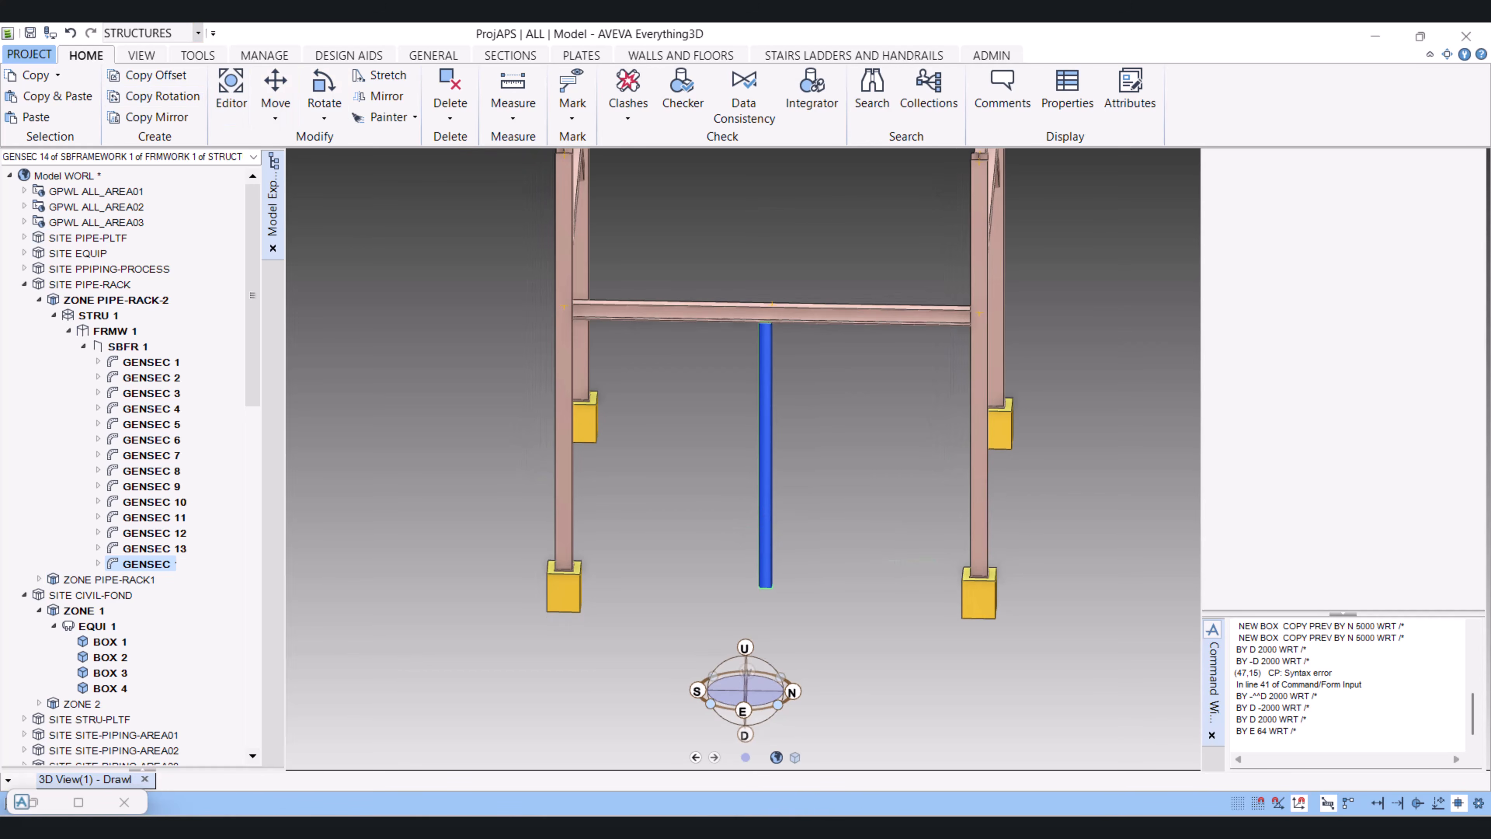
Rotate the hollow-section post by 45 degrees about direction N using the advanced rotation
click(324, 118)
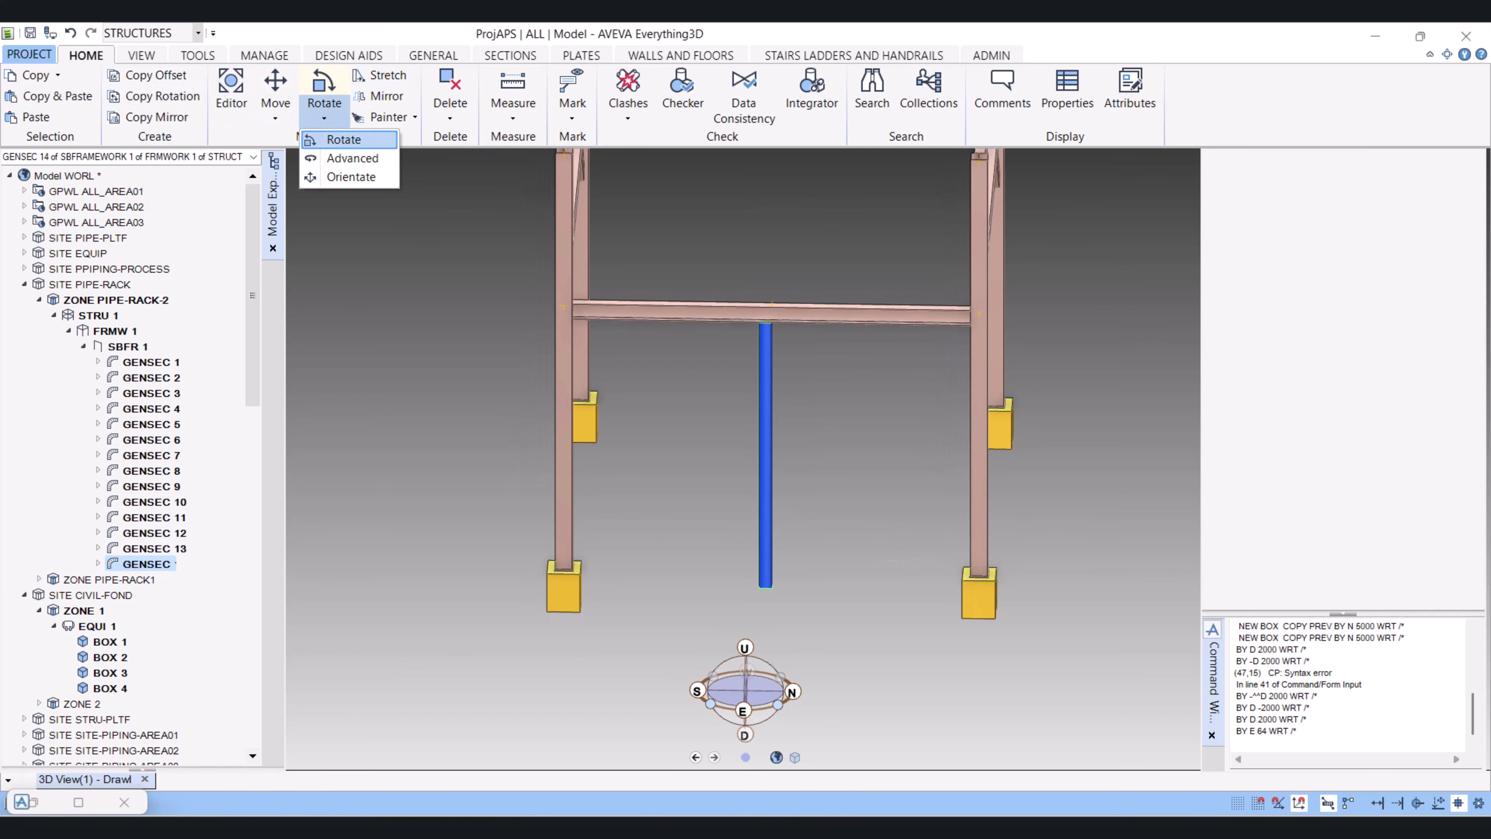
click(350, 156)
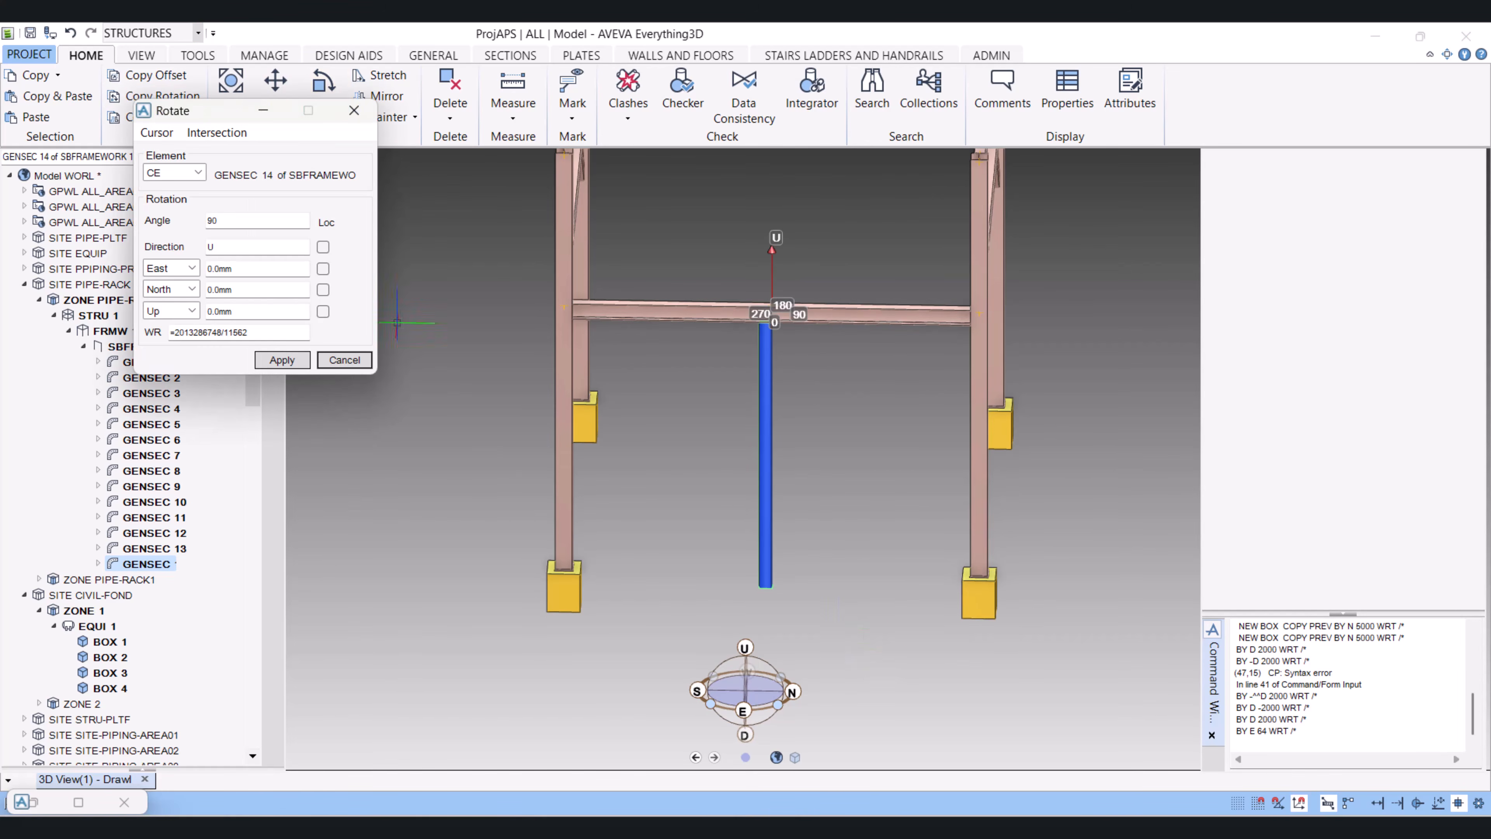
middle_drag(799, 517, 800, 483)
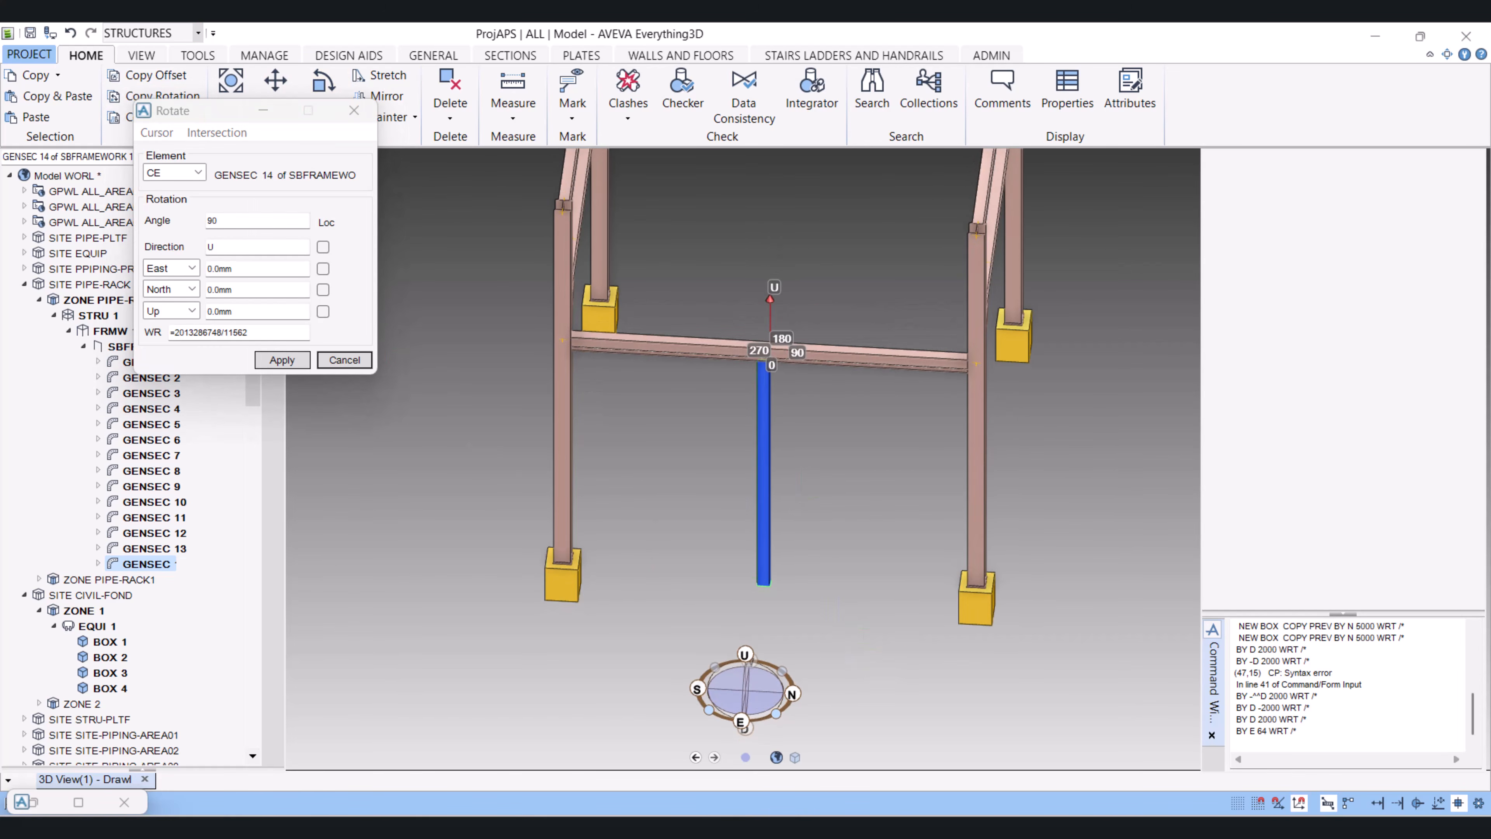
click(198, 172)
click(170, 188)
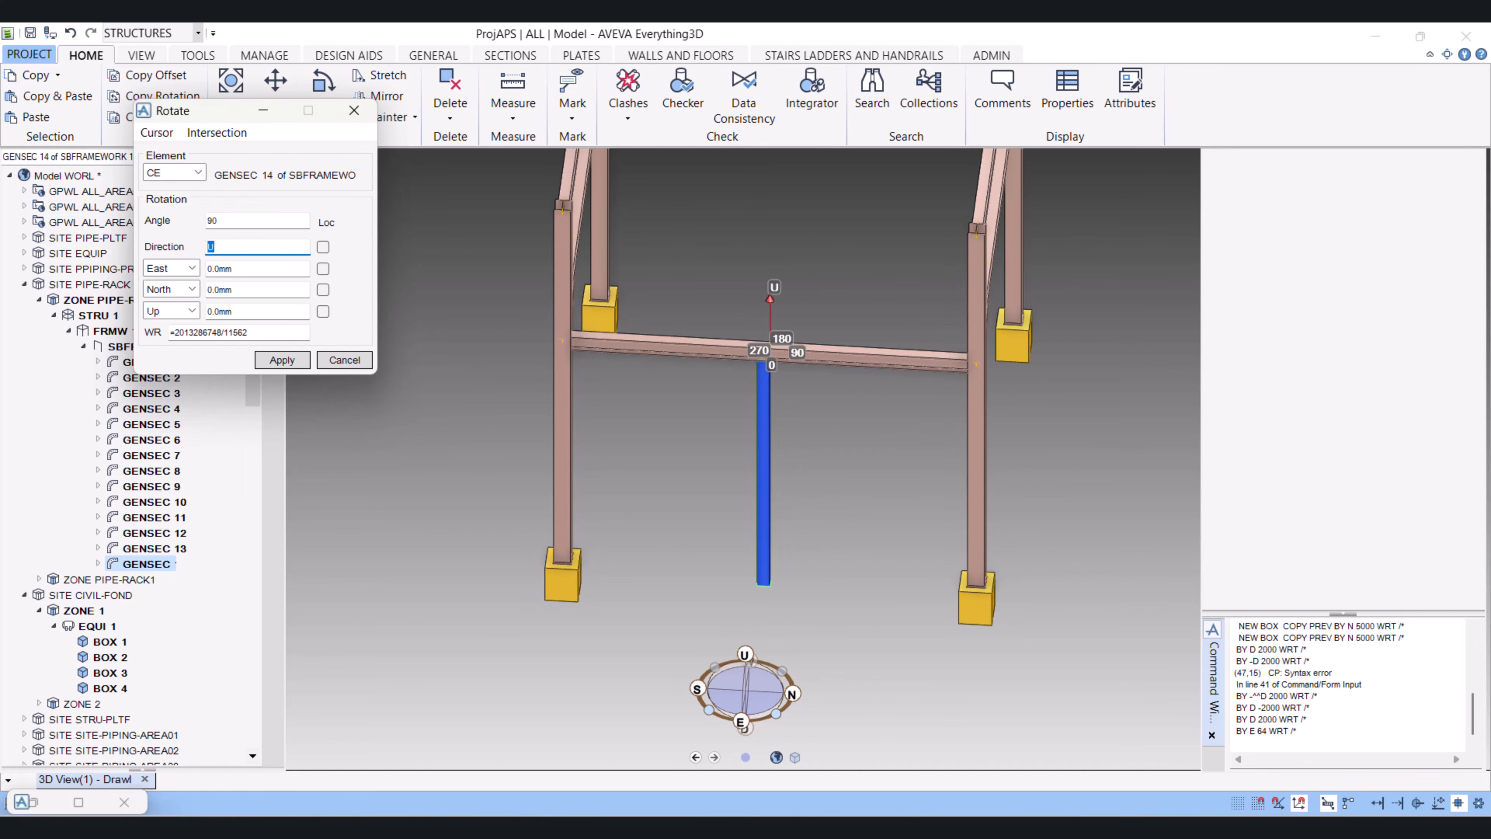
key(Return)
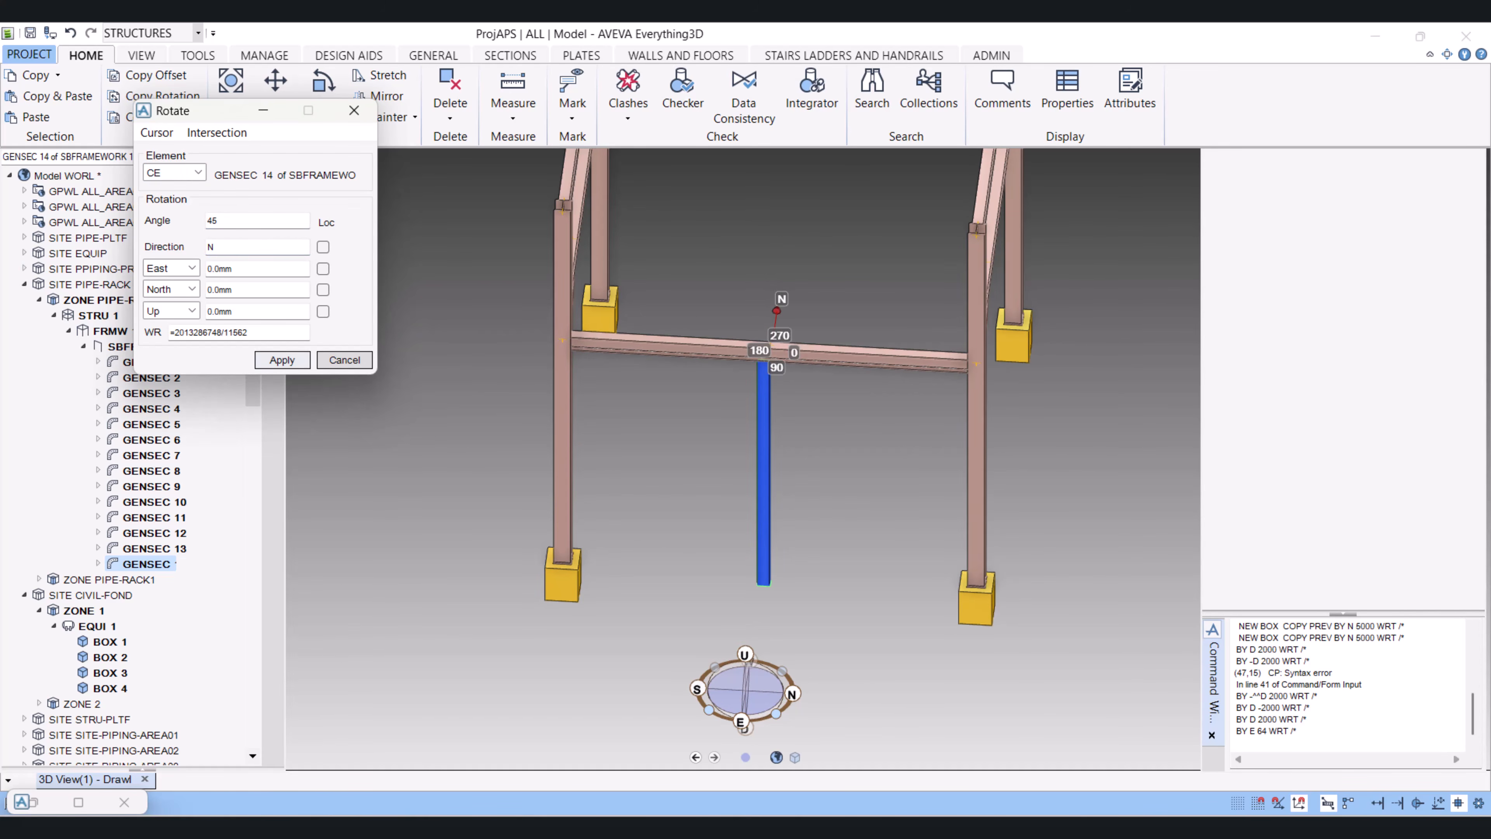
key(Return)
key(Escape)
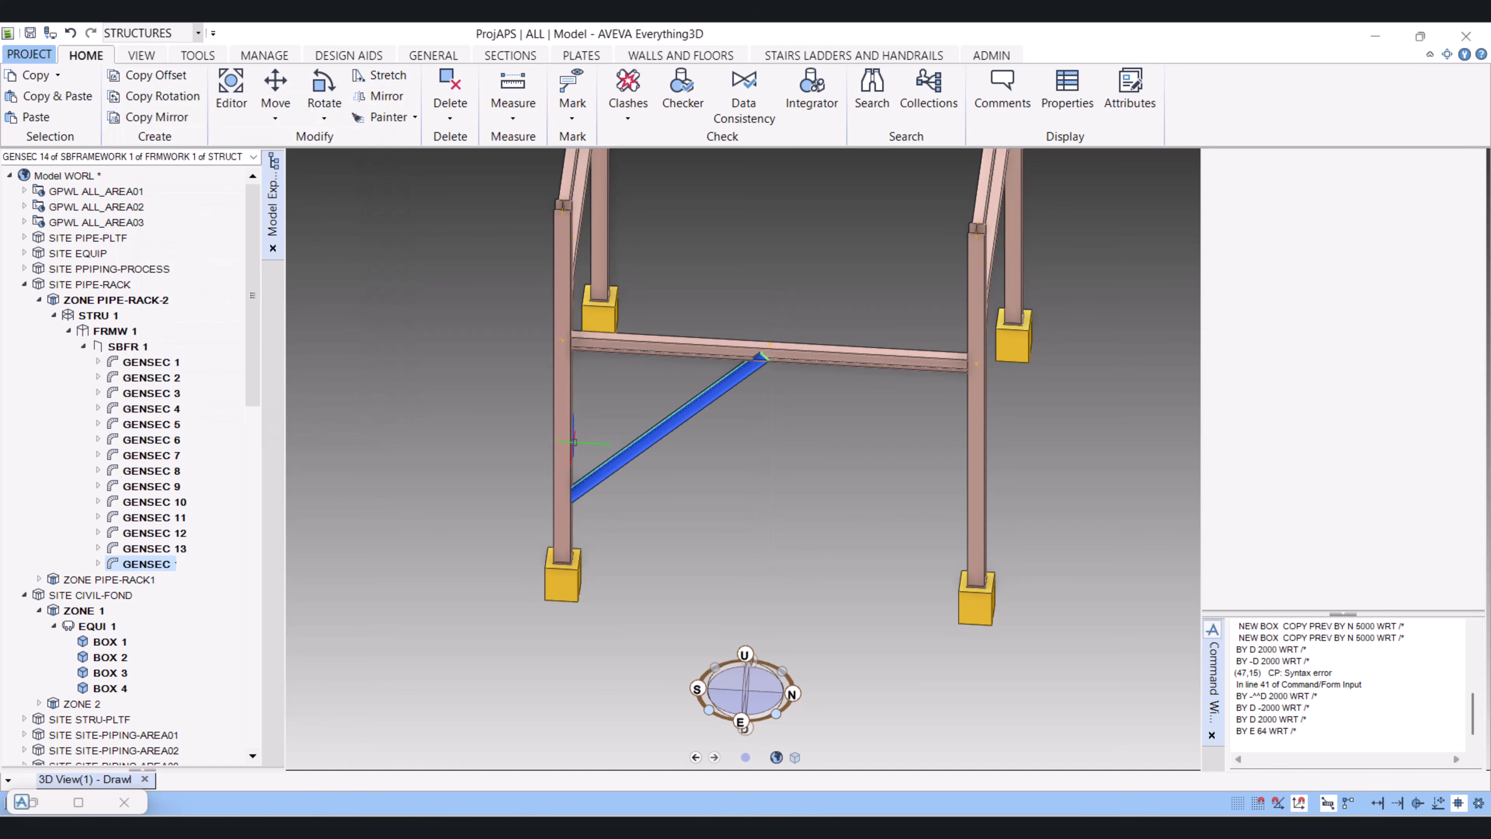
Examine the inclined hollow section's ends where it meets the column and the longitudinal beam
middle_drag(608, 484, 619, 398)
scroll(581, 486, up, 5)
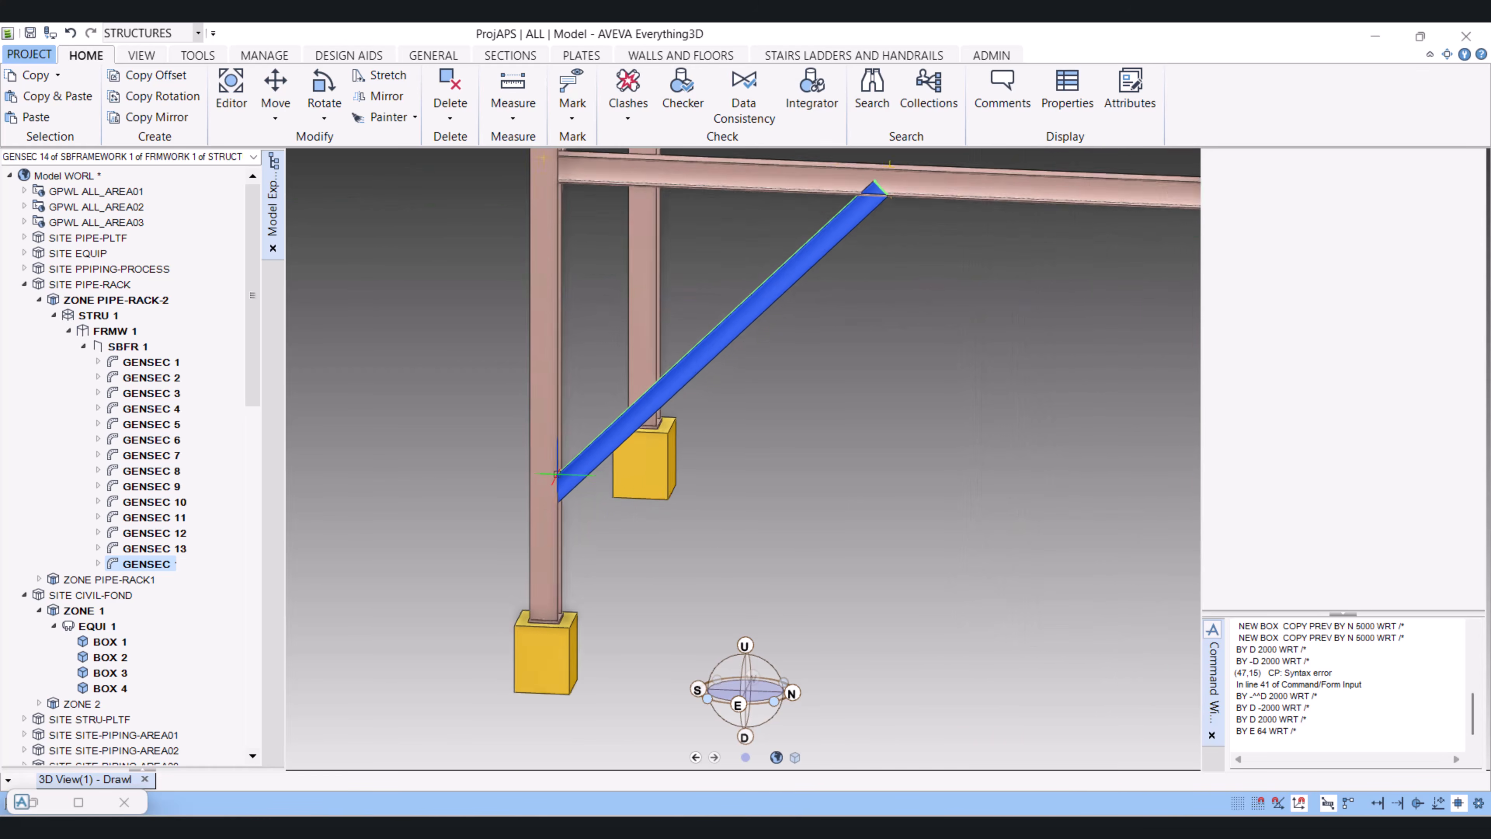
middle_drag(549, 492, 709, 493)
scroll(723, 491, down, 6)
middle_drag(837, 409, 852, 364)
scroll(863, 361, up, 6)
scroll(873, 364, up, 2)
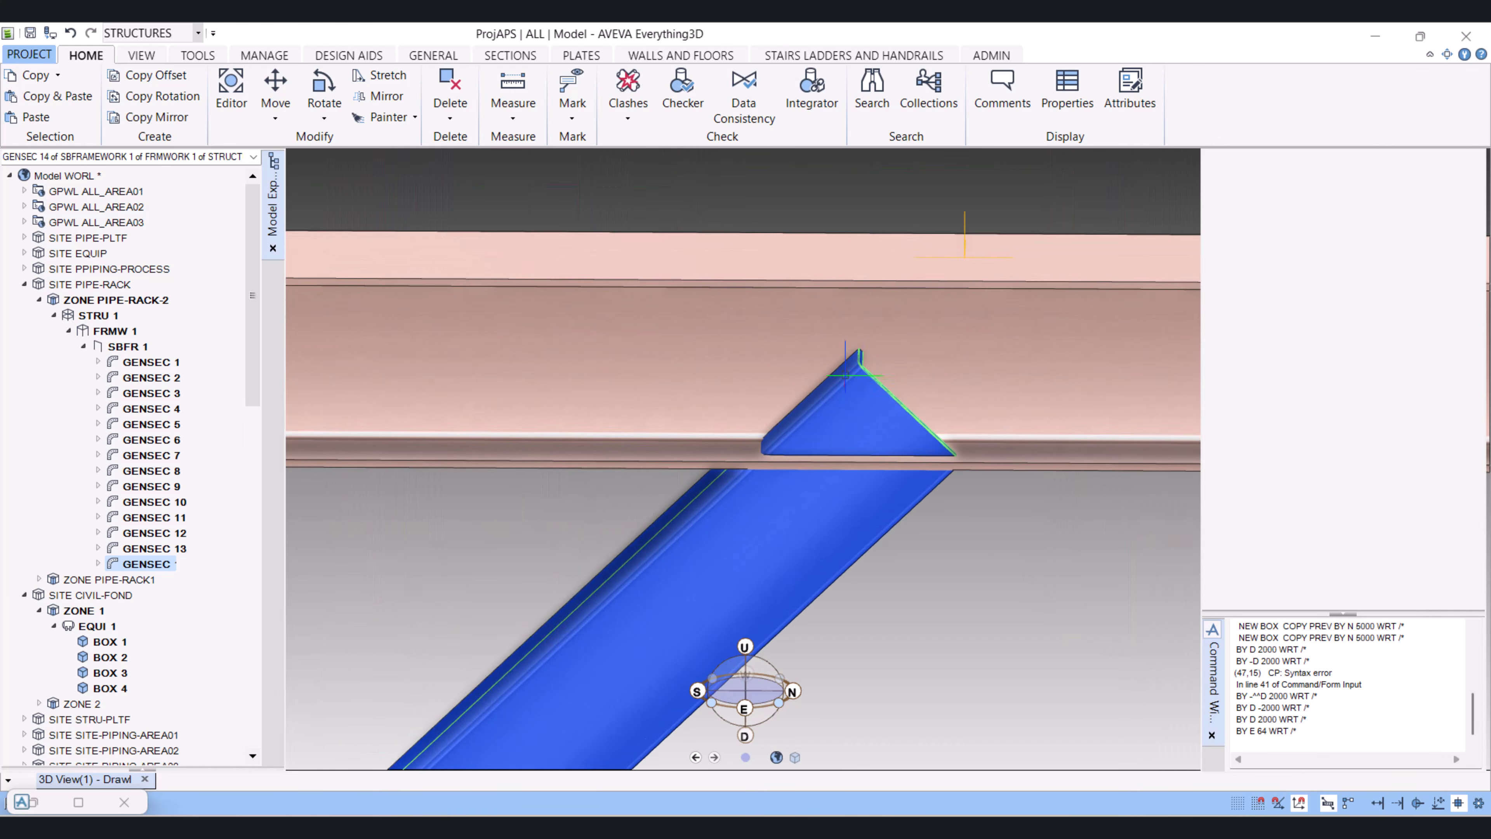
middle_drag(847, 370, 862, 380)
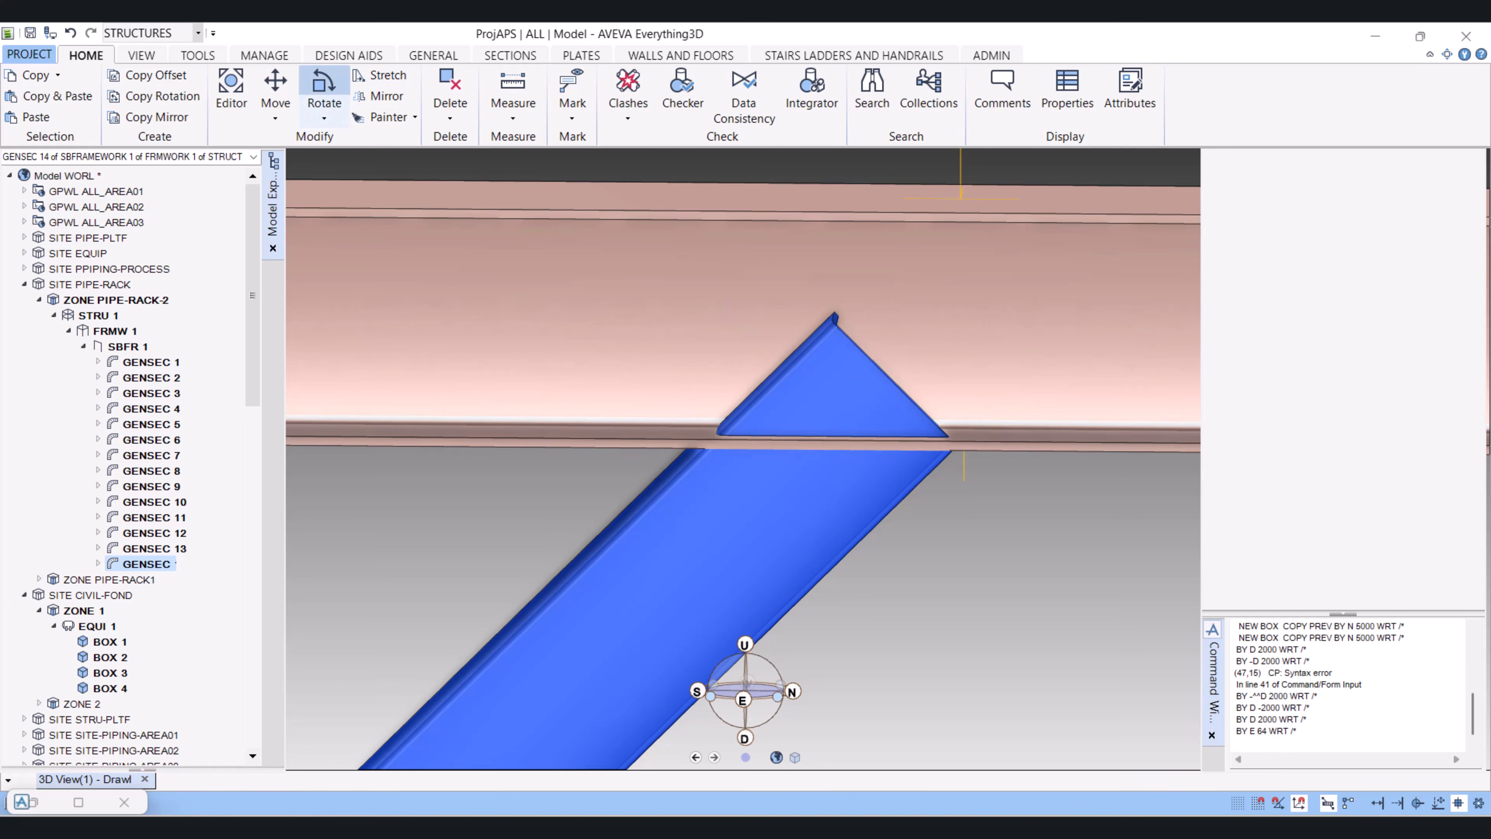
Extend the inclined brace's upper end to a plane picked by three points on the longitudinal beam's underside
click(510, 55)
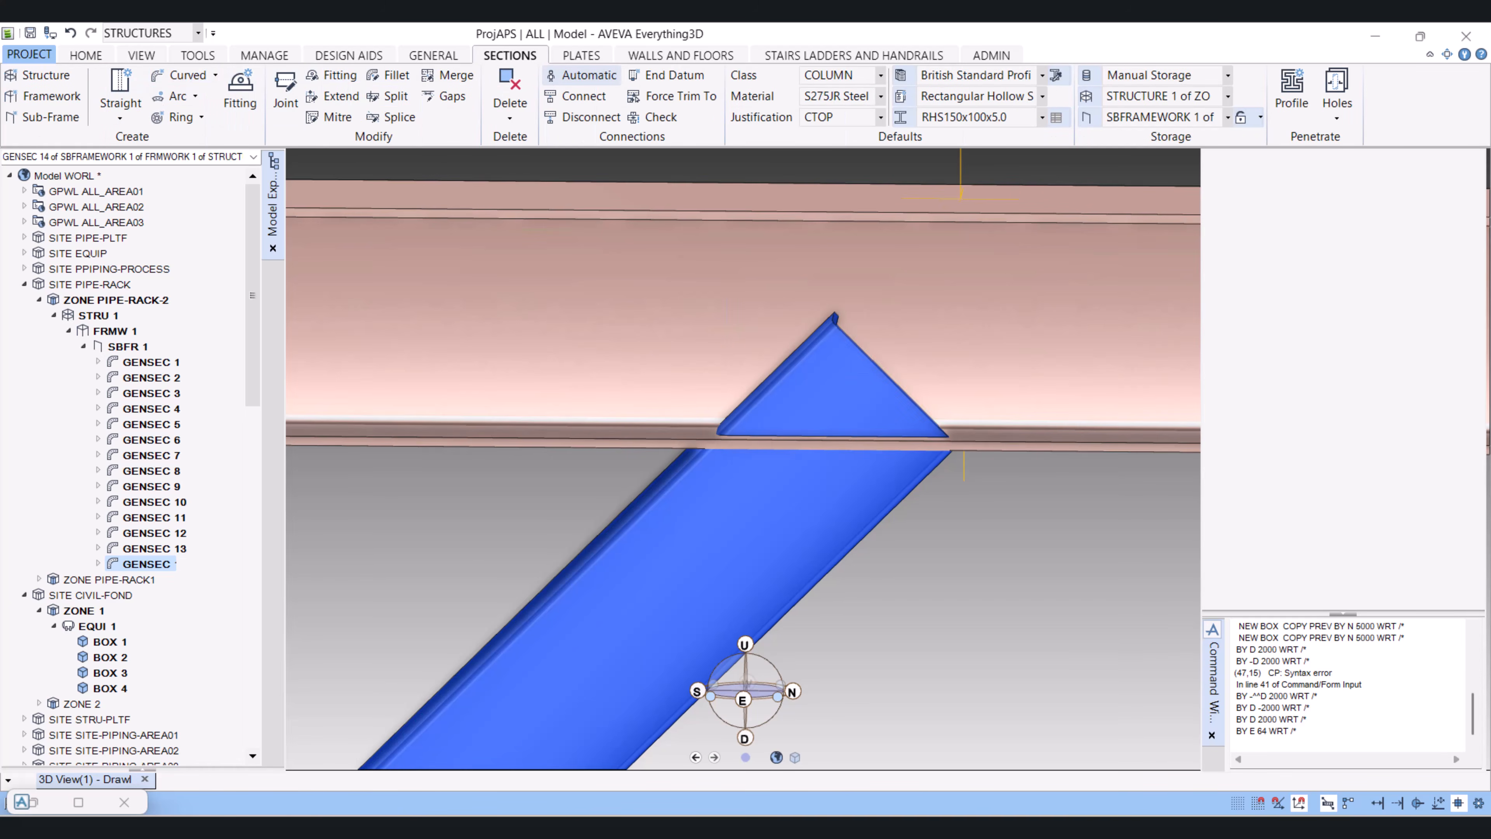
click(332, 97)
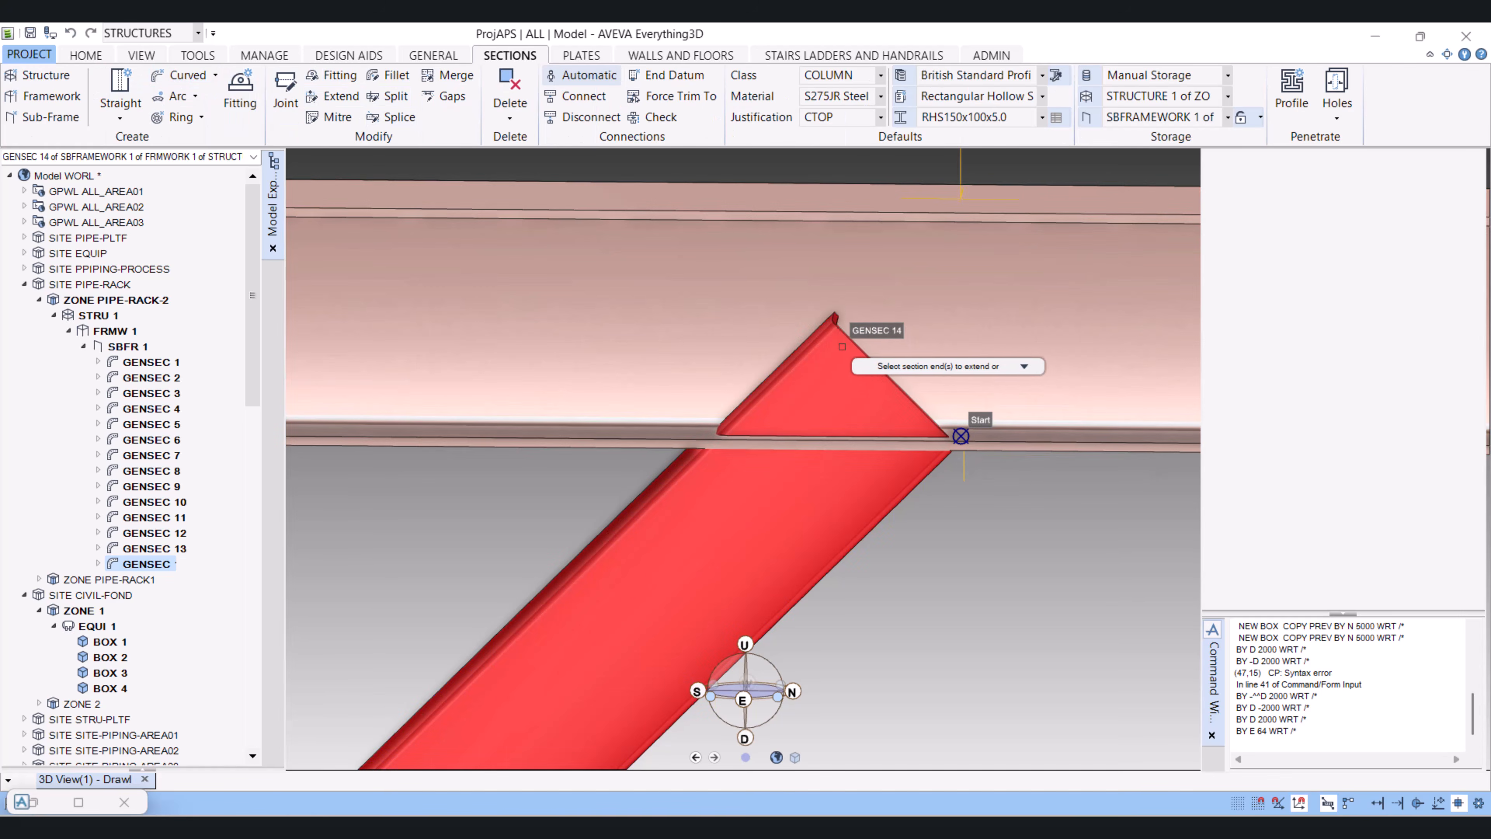
key(Return)
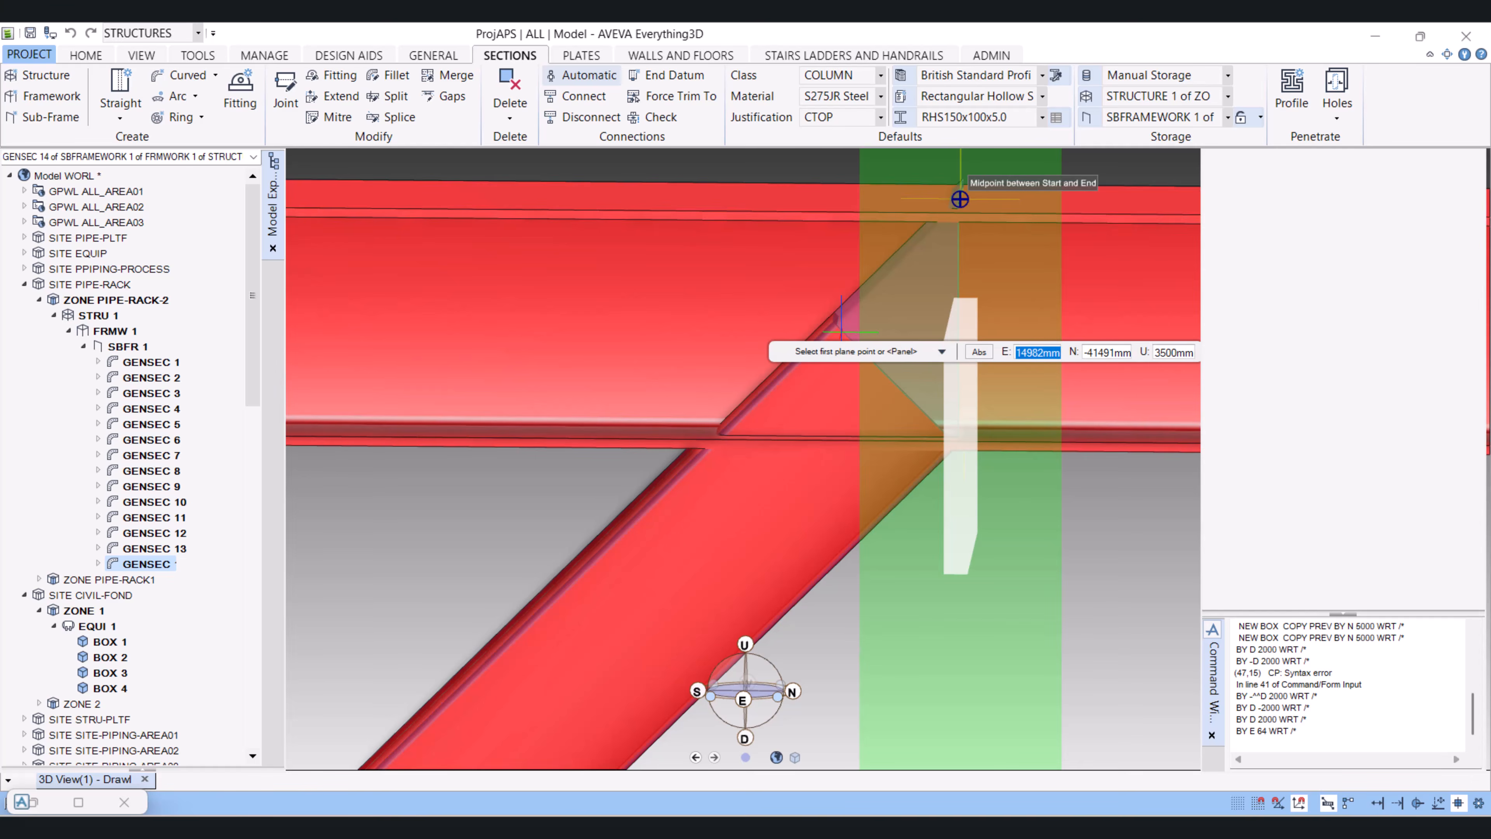
scroll(965, 499, down, 2)
middle_drag(964, 513, 989, 491)
scroll(979, 388, down, 5)
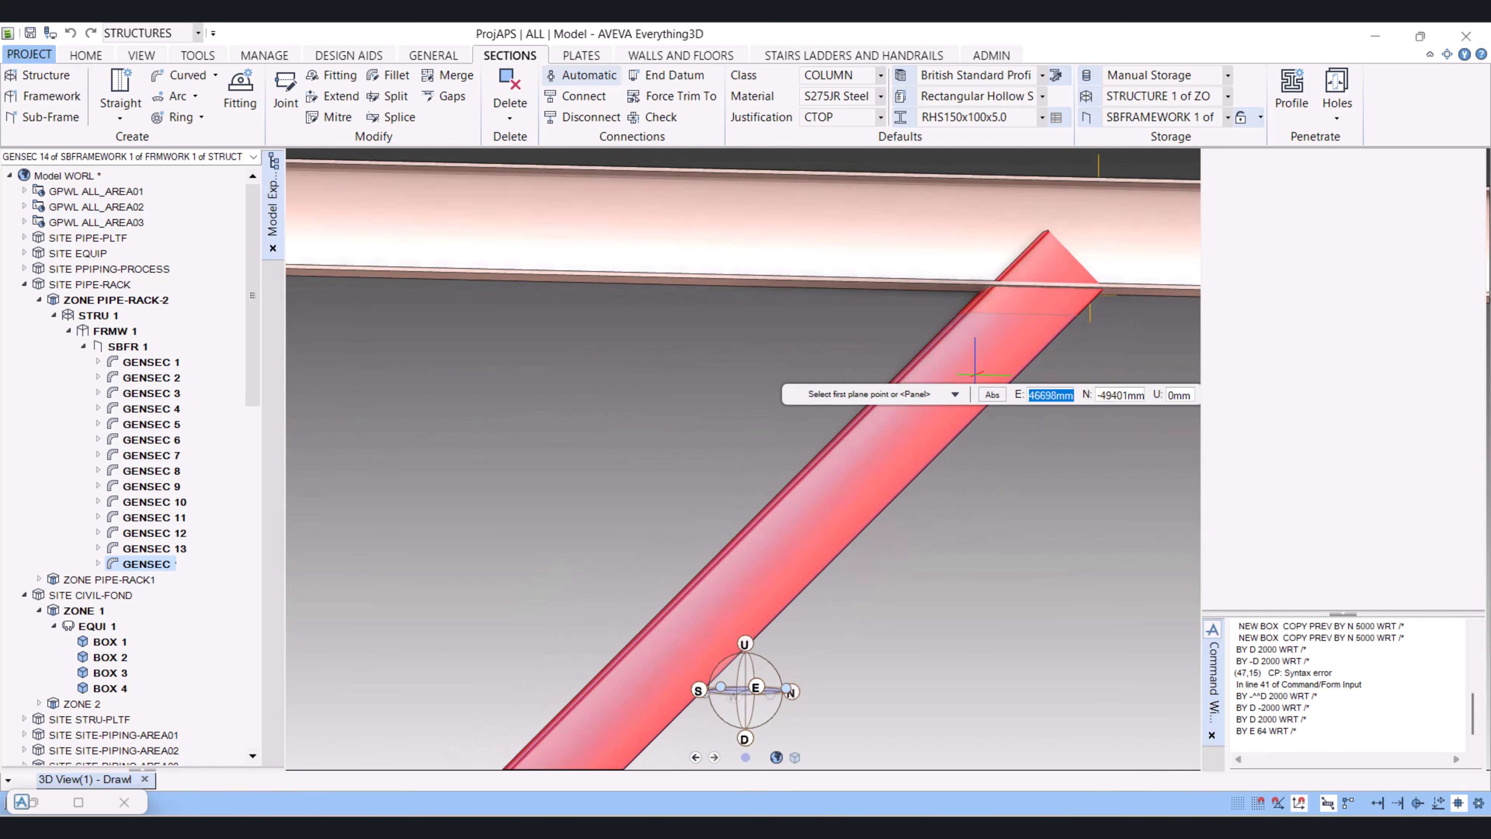
middle_drag(981, 393, 991, 381)
scroll(992, 380, up, 6)
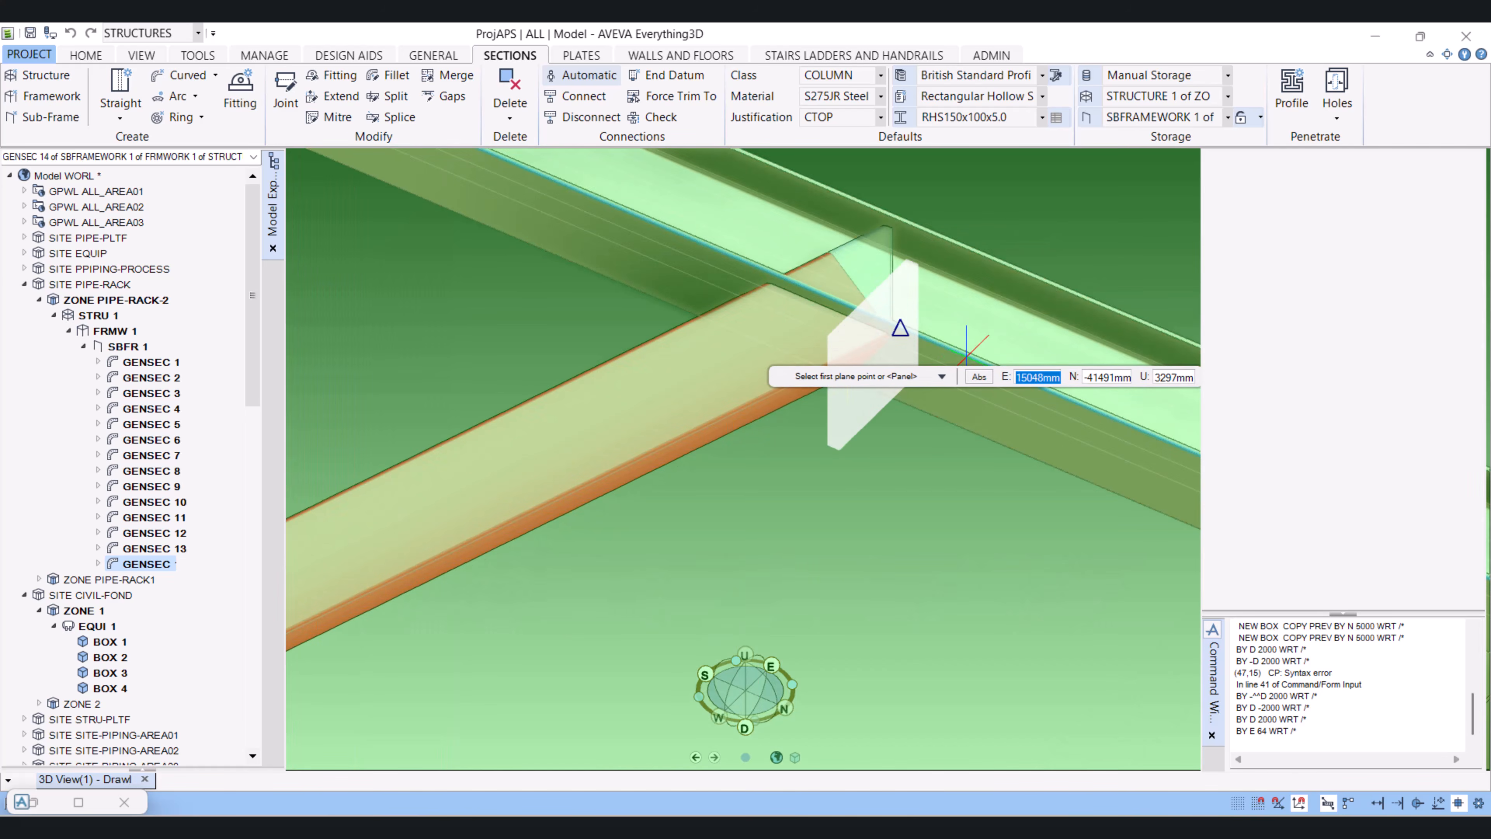
click(967, 353)
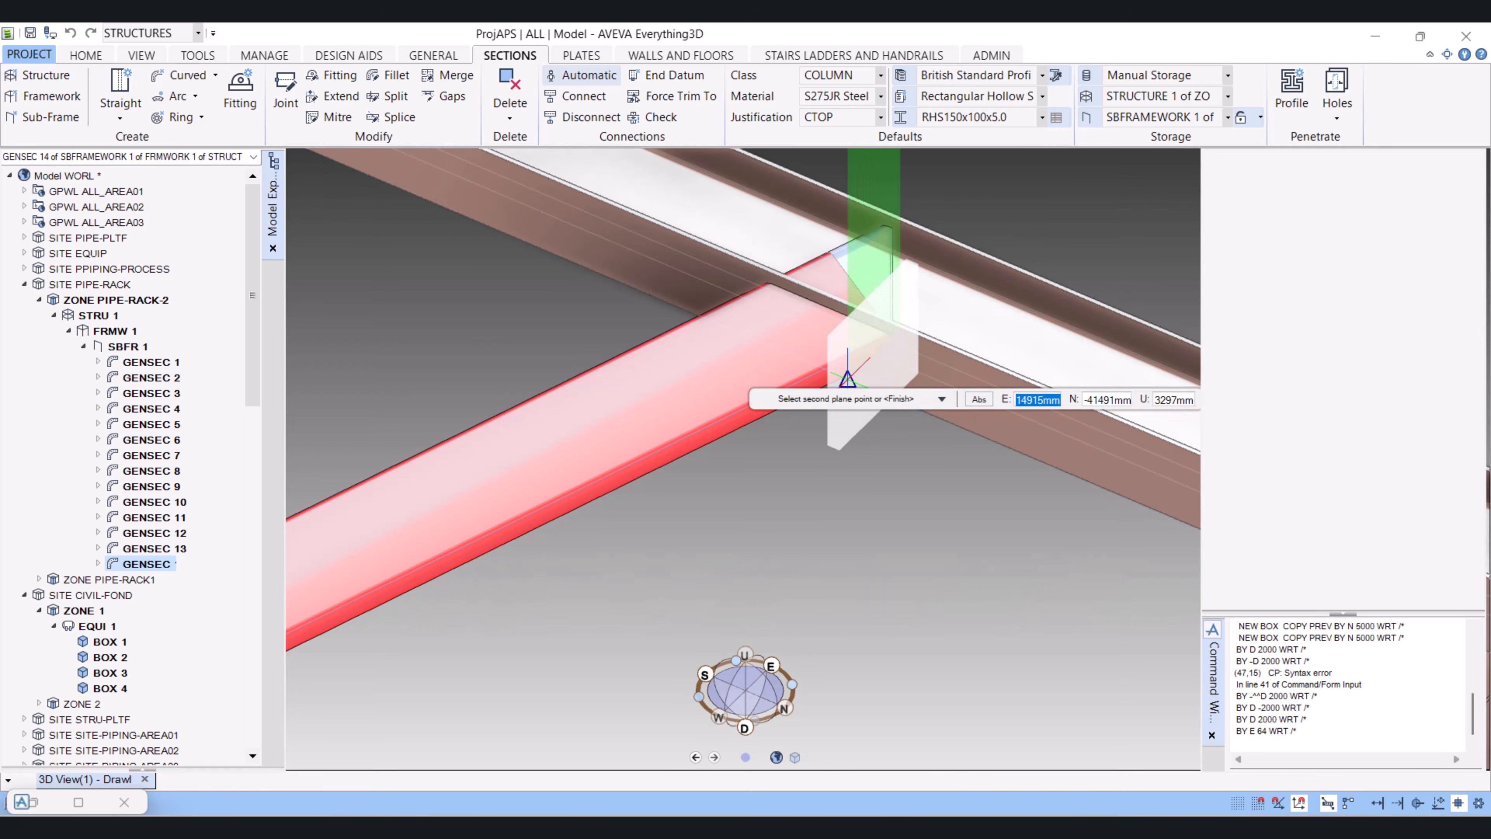
click(848, 379)
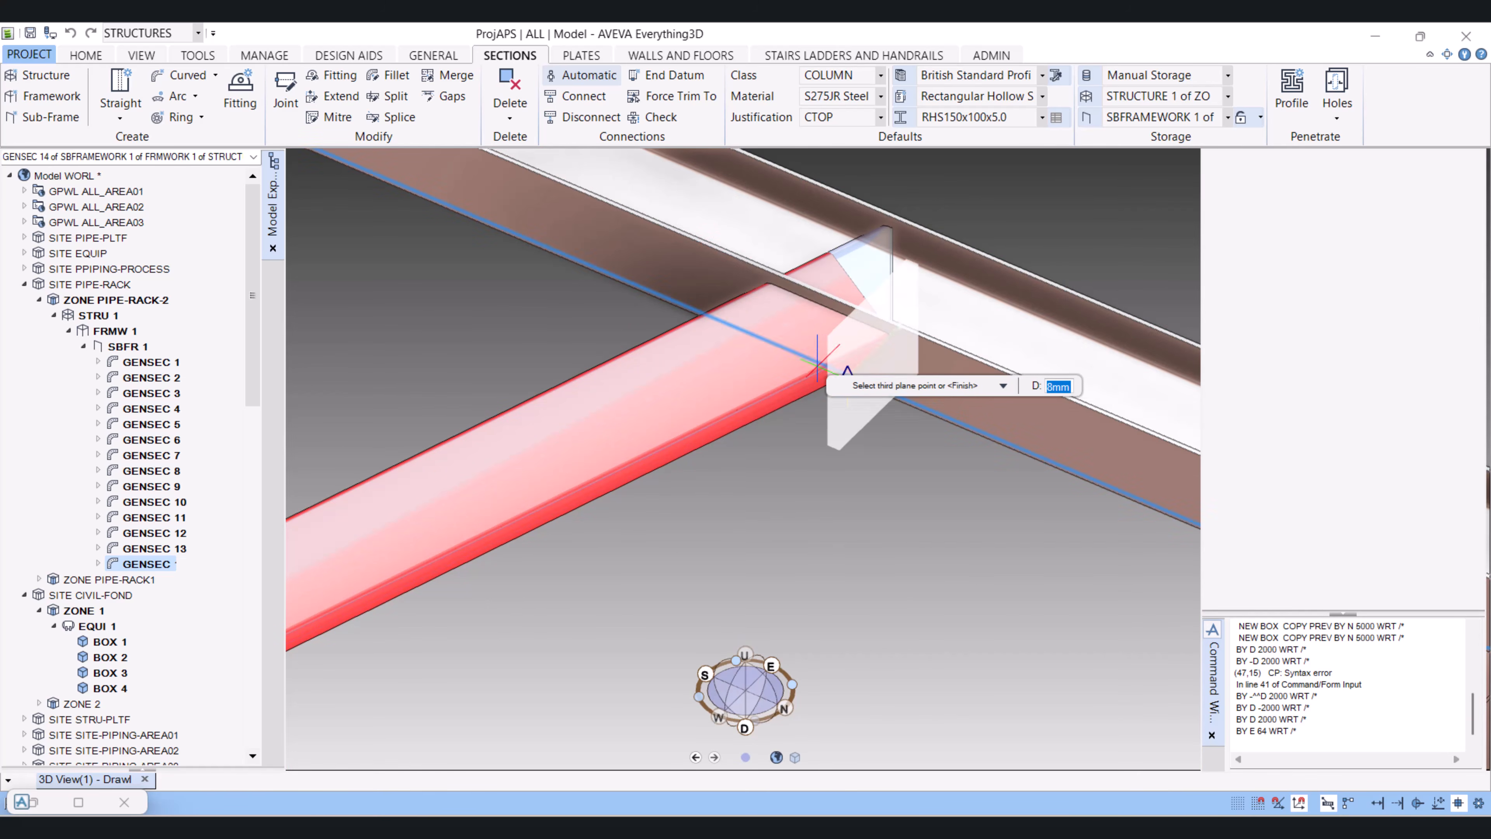
scroll(691, 305, down, 5)
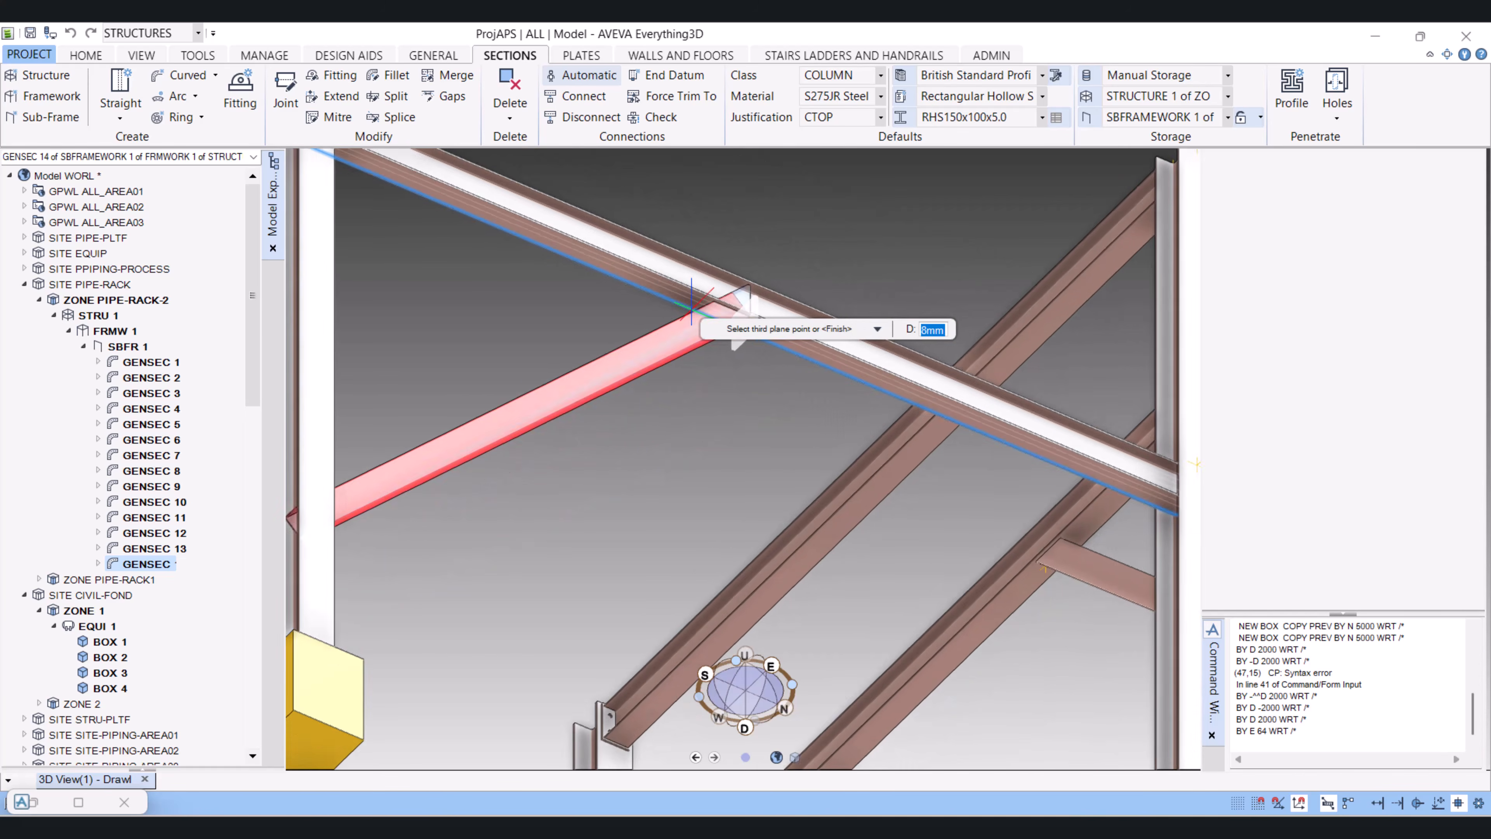
click(519, 238)
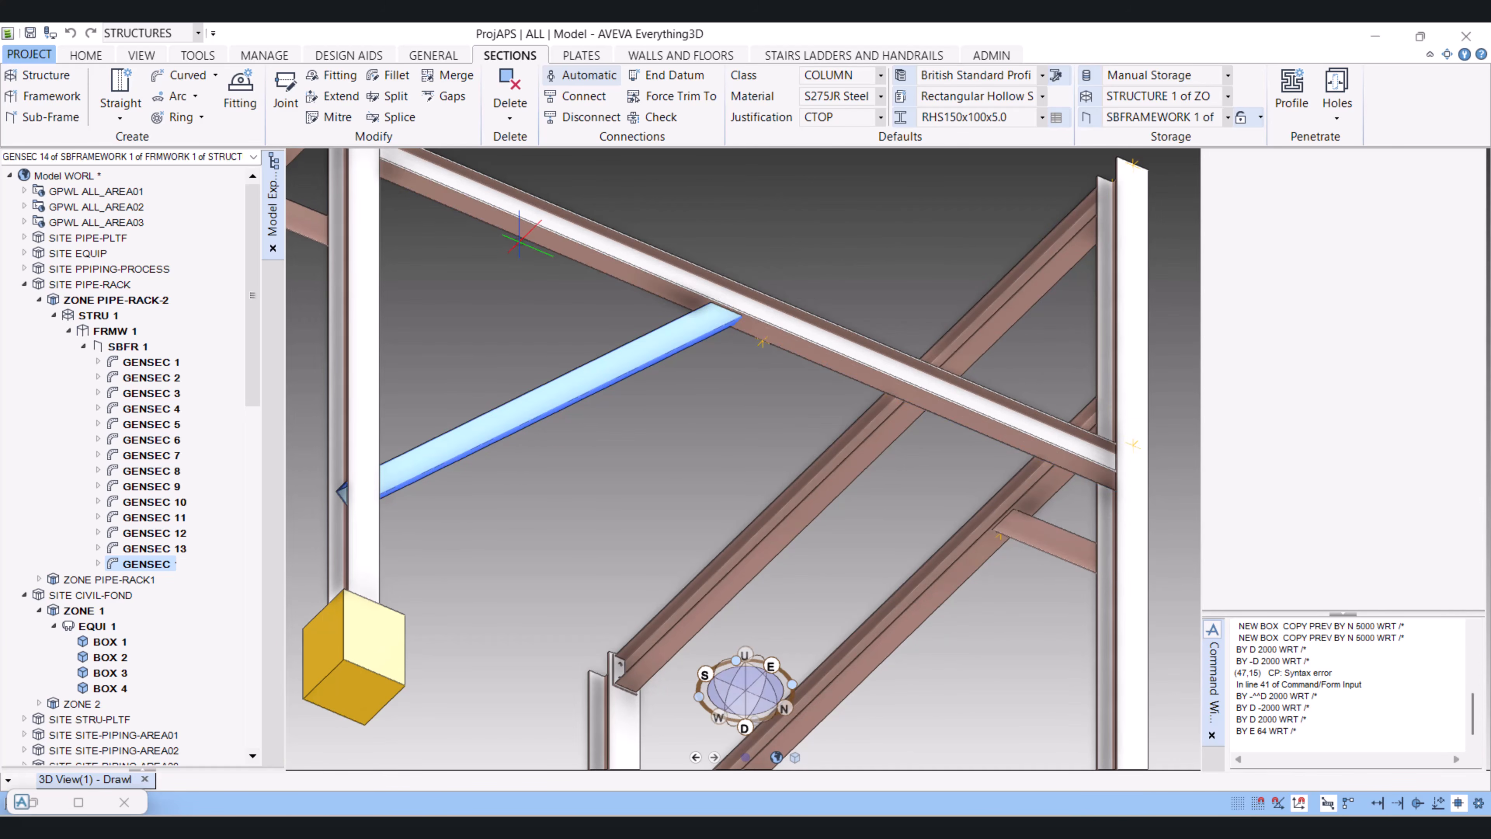
Inspect the trimmed brace from several sides, checking its joint under the beam and its lower end at the column
middle_drag(649, 326, 718, 448)
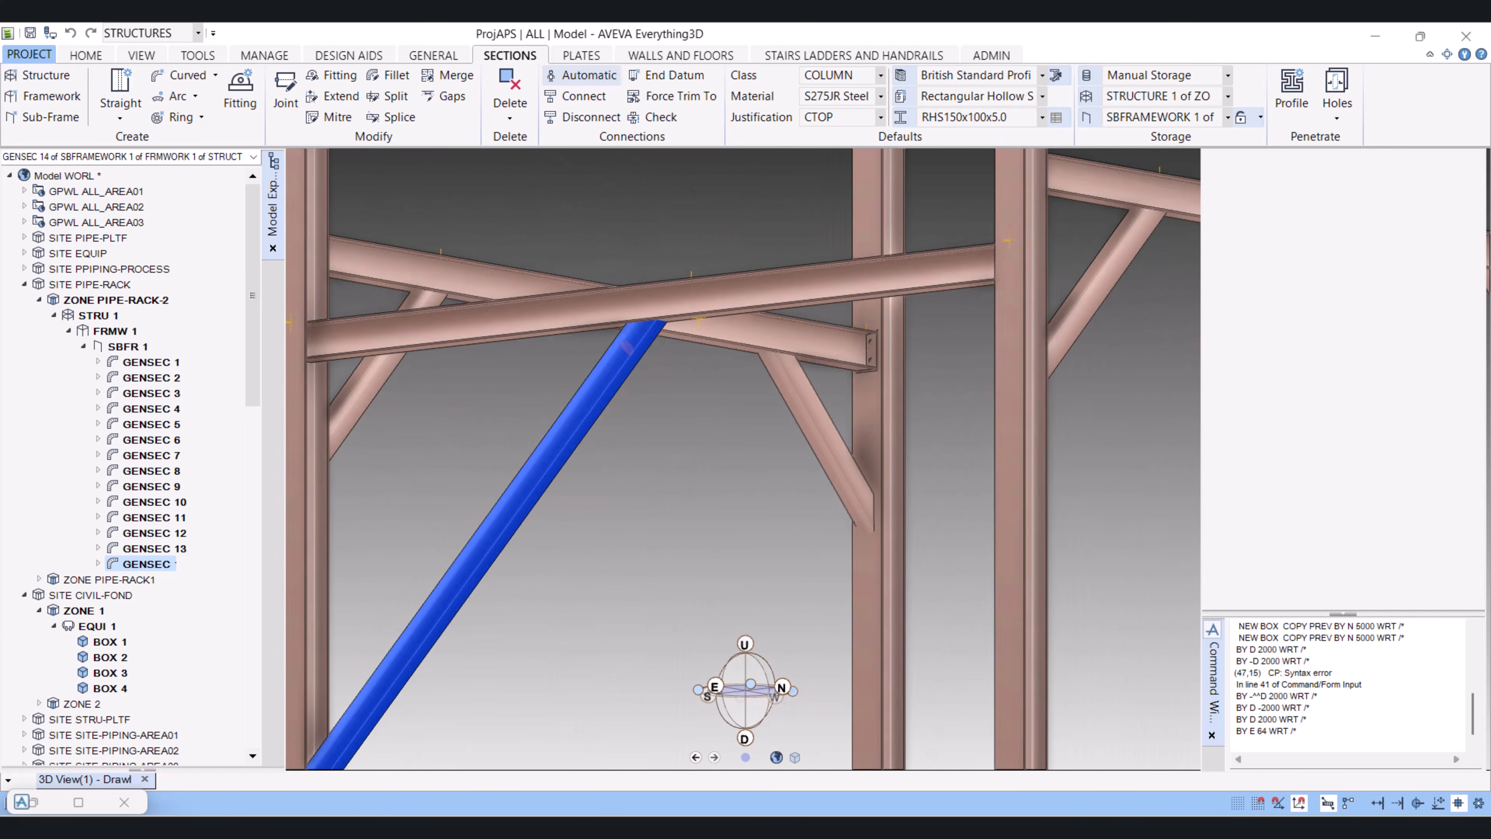
scroll(718, 448, down, 3)
scroll(719, 448, down, 1)
scroll(565, 556, up, 5)
middle_drag(565, 554, 665, 632)
scroll(711, 496, down, 5)
middle_drag(730, 497, 841, 529)
middle_drag(834, 385, 862, 399)
scroll(866, 402, up, 5)
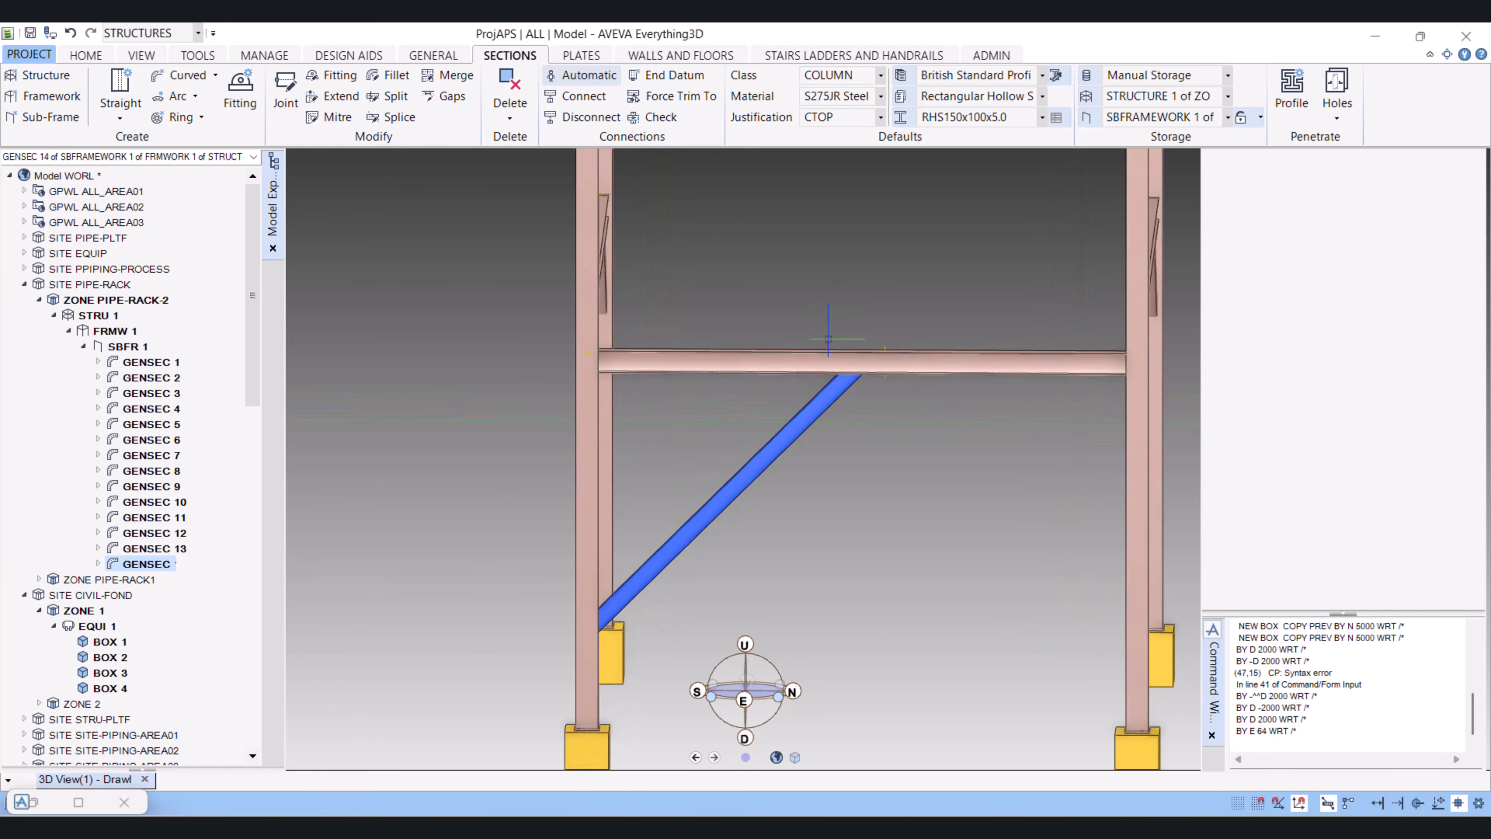
scroll(869, 403, down, 5)
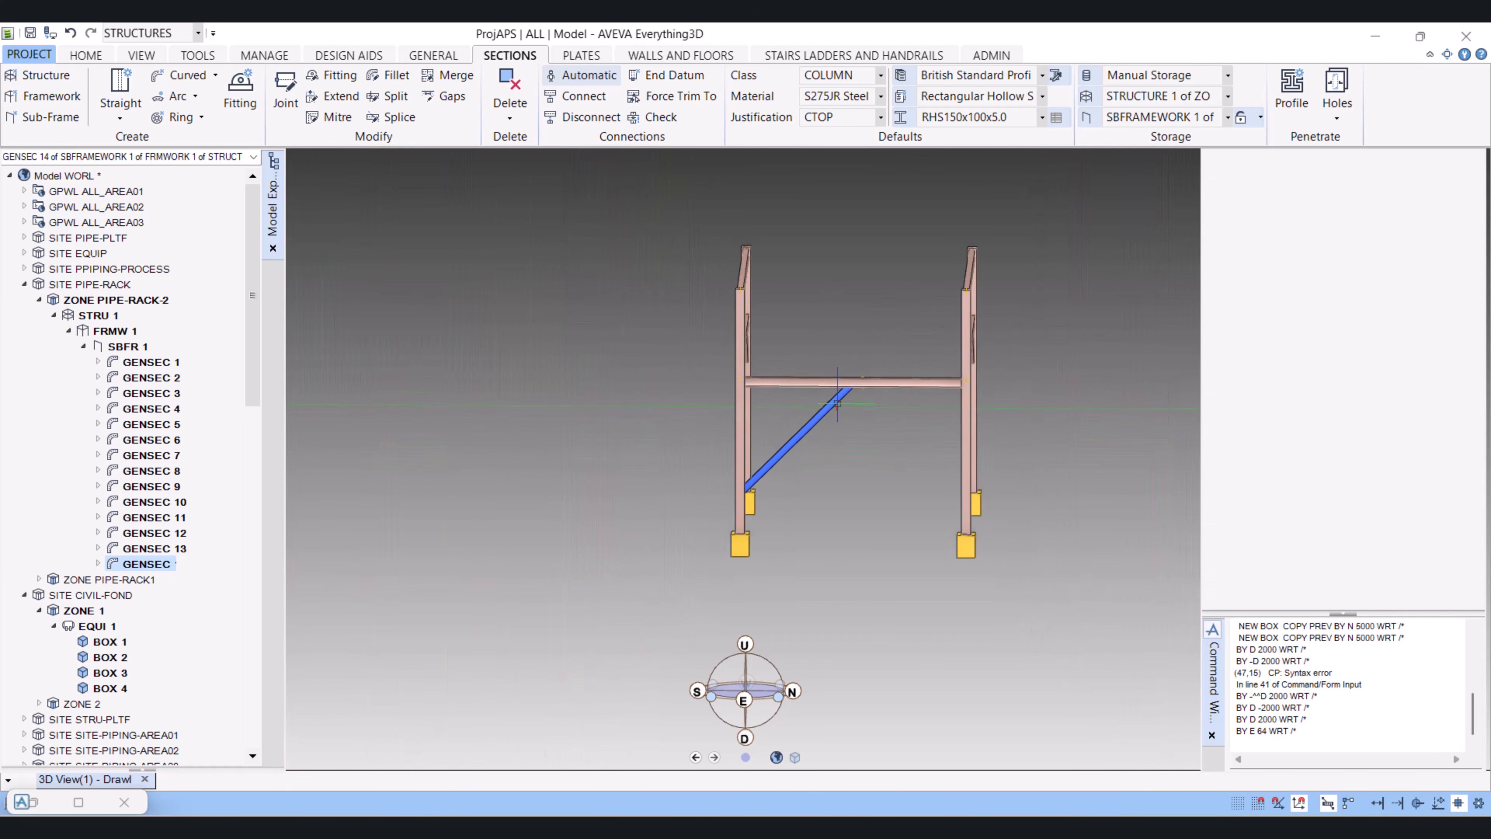
scroll(757, 487, up, 2)
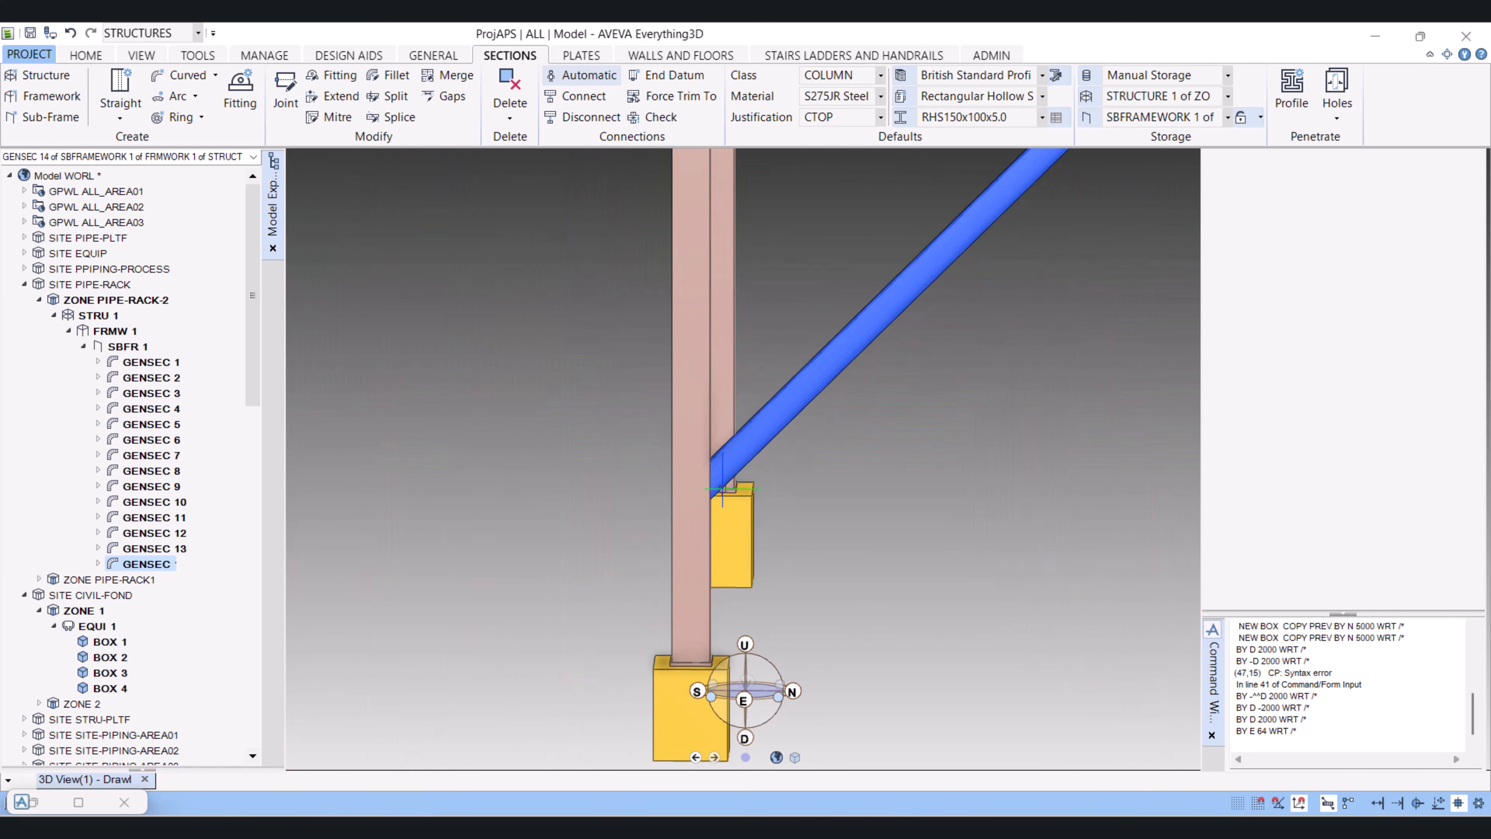
middle_drag(723, 490, 762, 501)
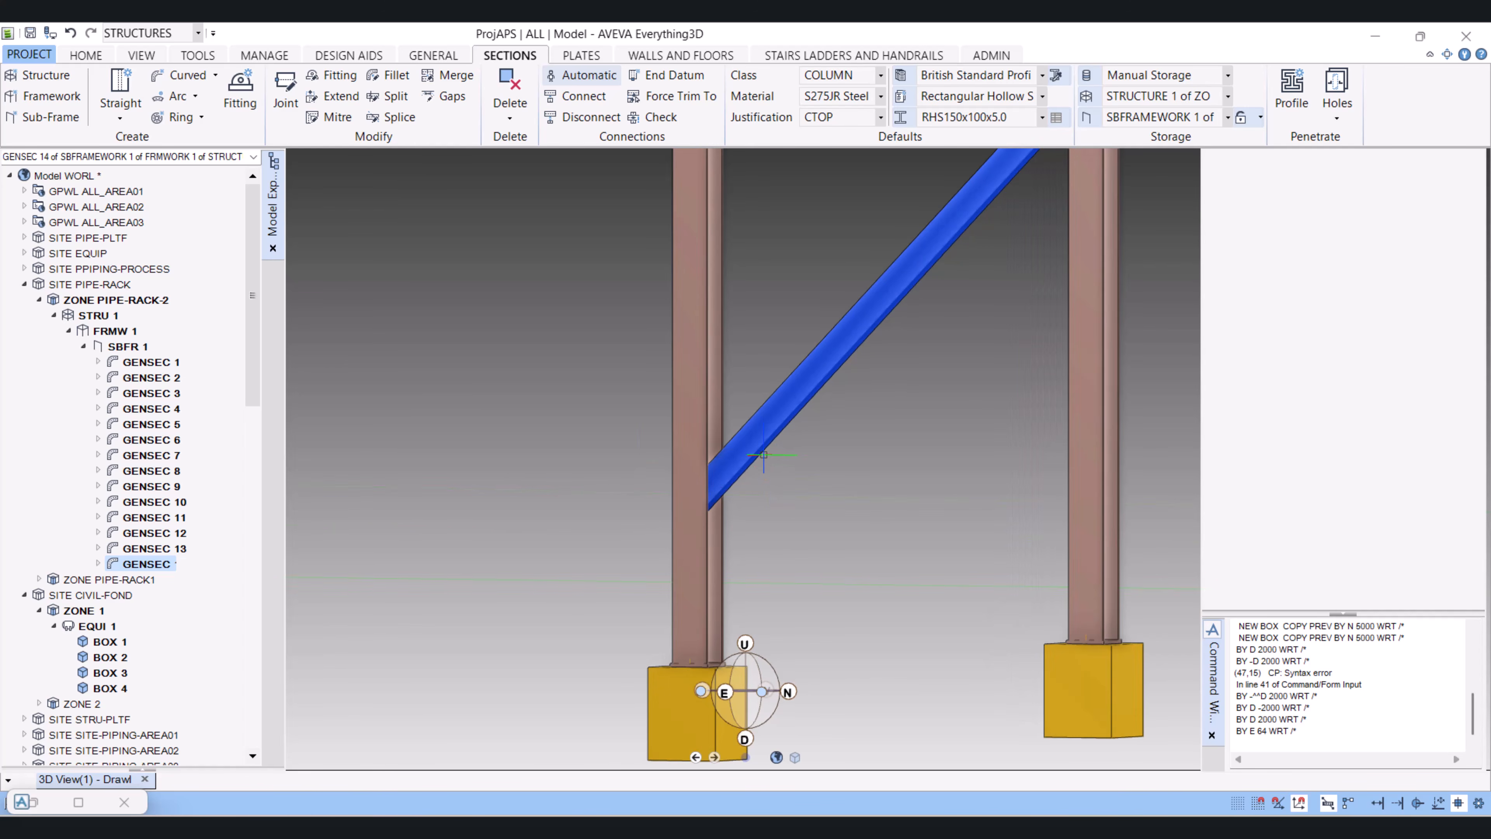
Expand the spine of GENSEC 14 and display the axes at its first point, POINSP 1, with AXES AT CE
click(97, 564)
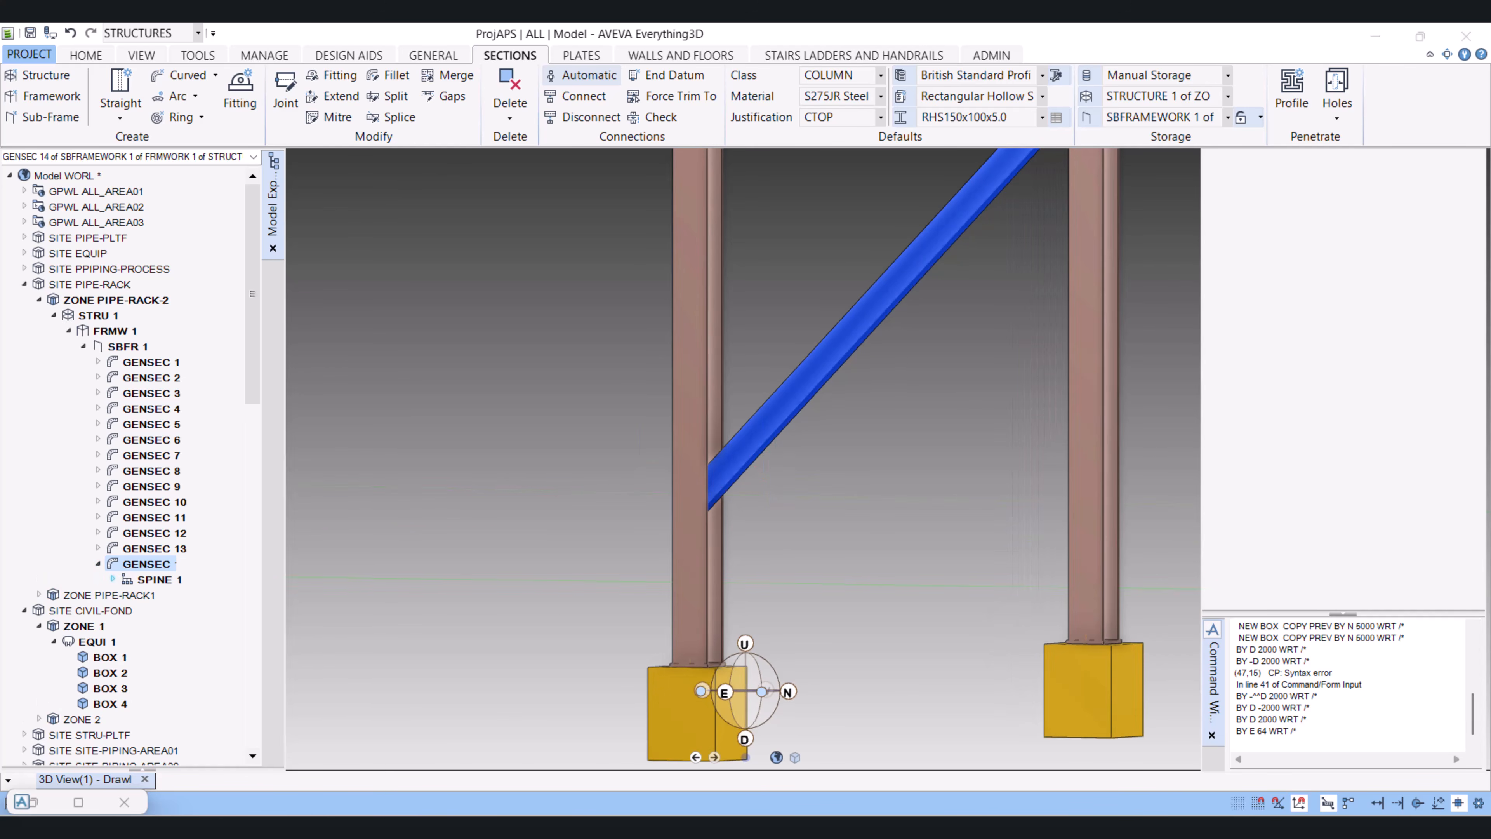
click(113, 579)
click(167, 611)
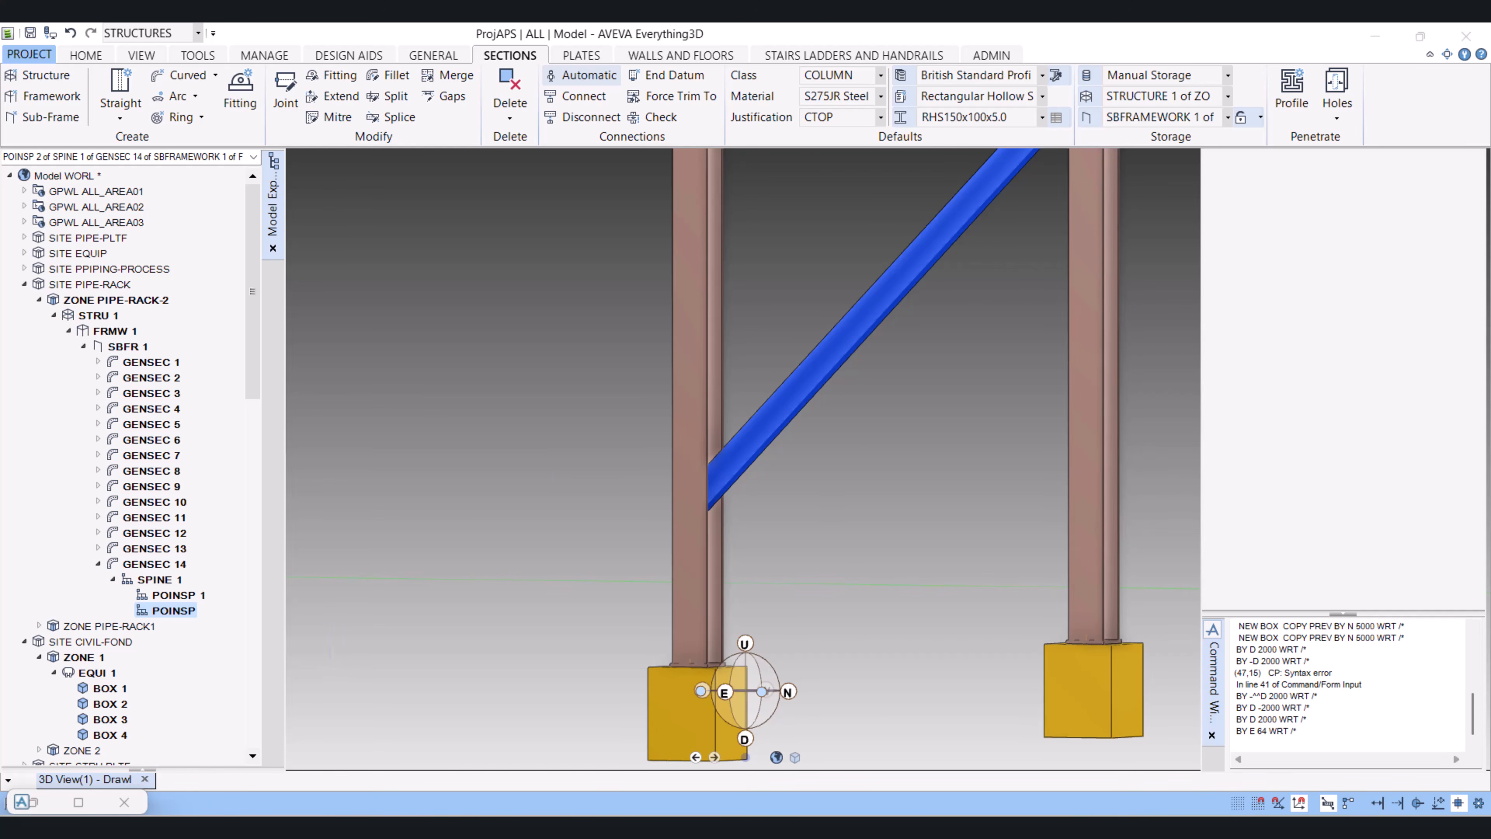
click(166, 594)
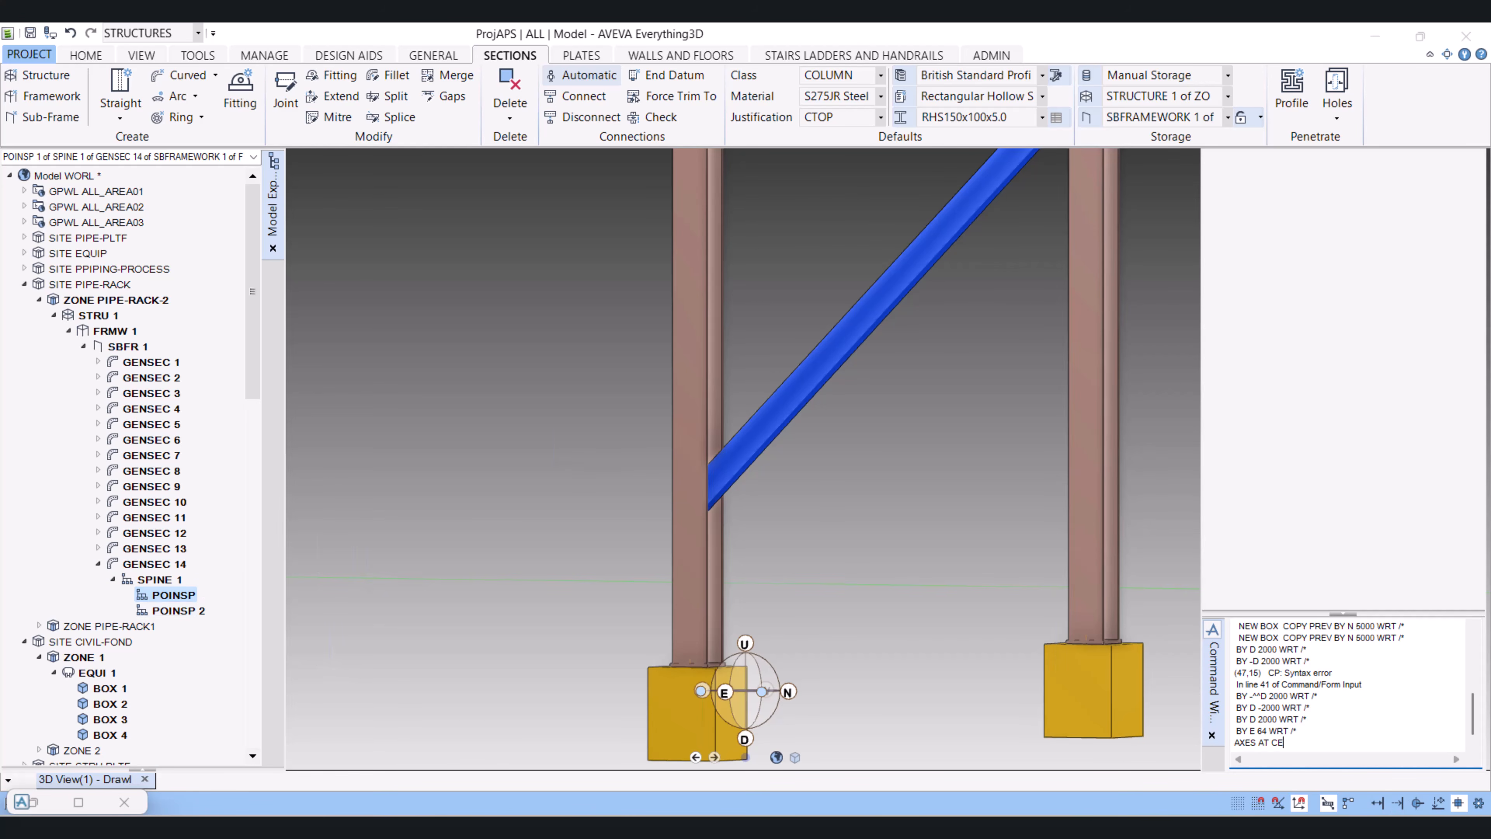
key(Return)
scroll(977, 487, down, 5)
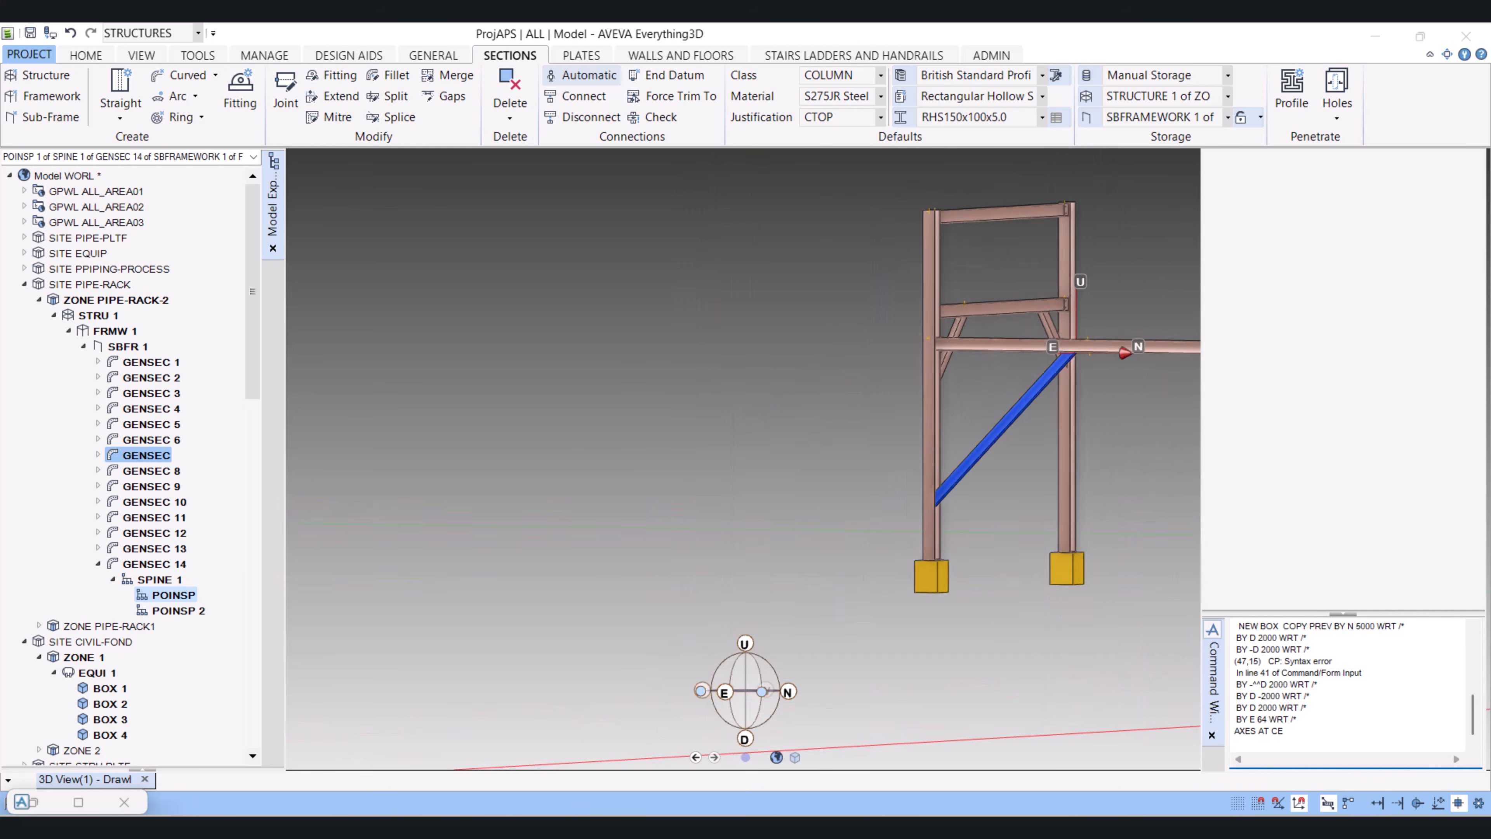
Lower POINSP 2 at the inclined brace's lower end with three BY D 200 WRT /* commands and one BY D100 WRT /*
click(167, 611)
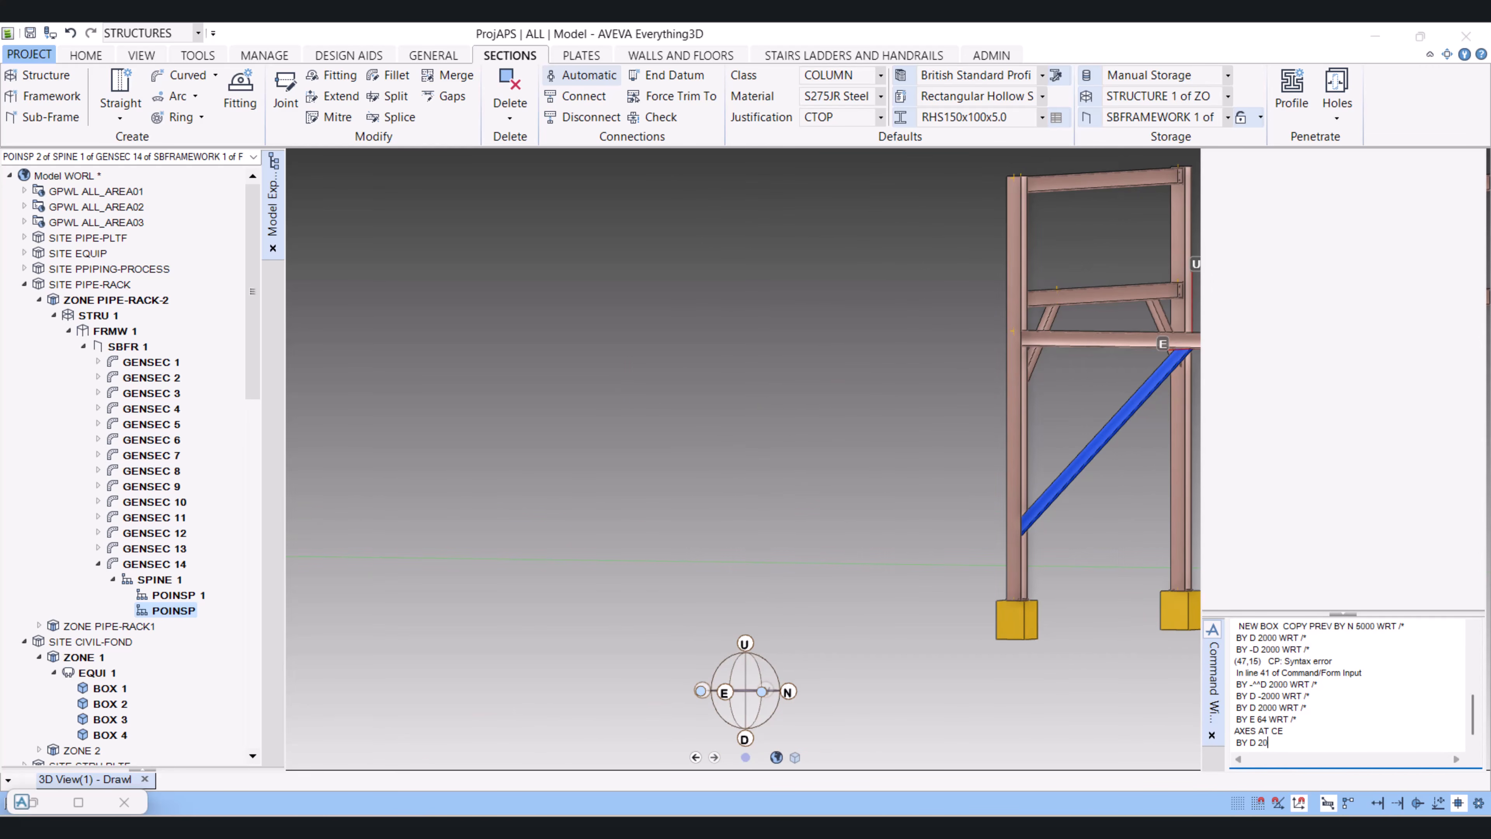
text(*)
key(Return)
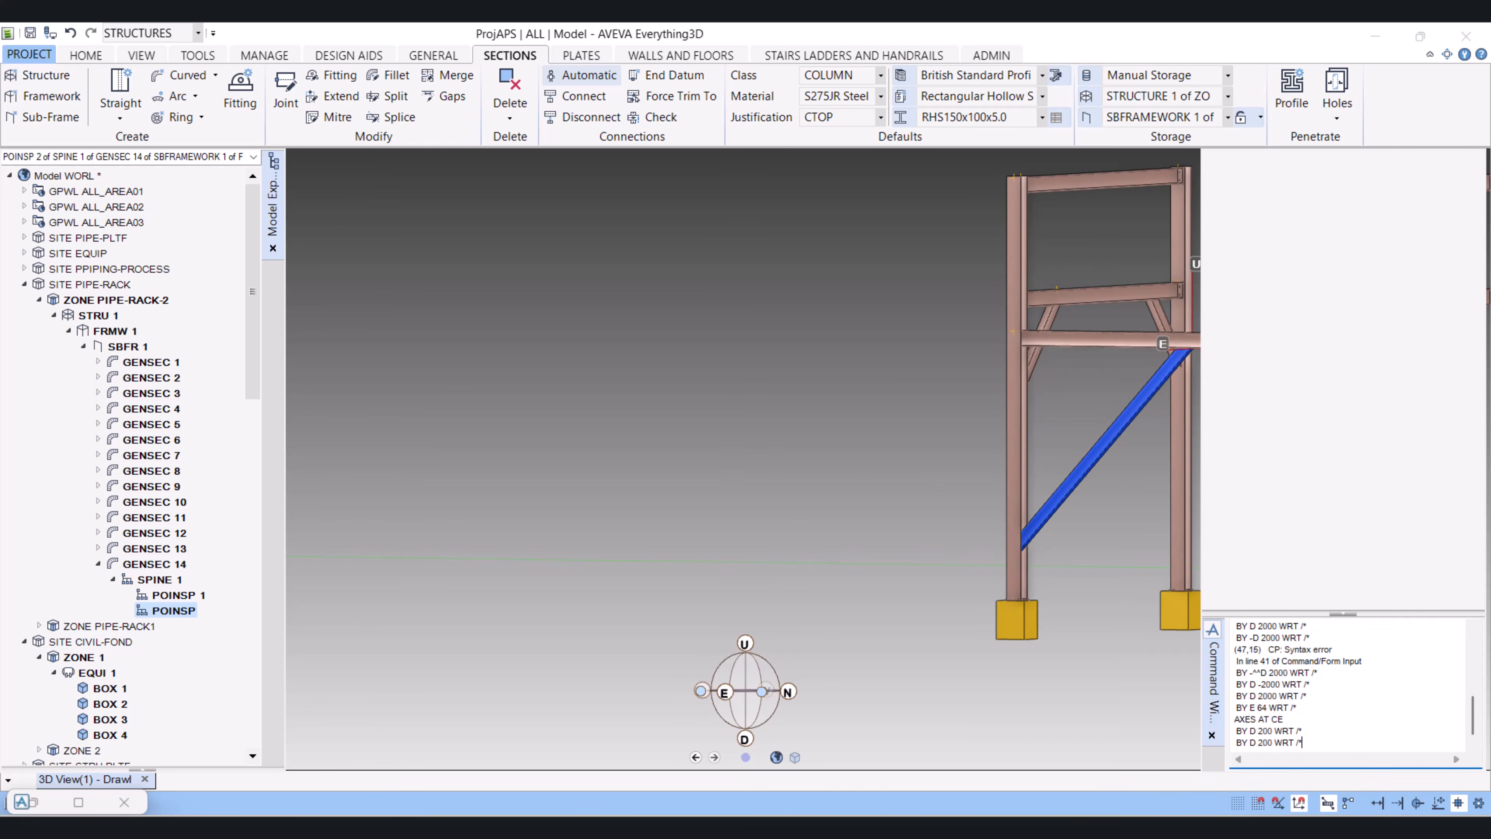
key(Return)
key(Return)
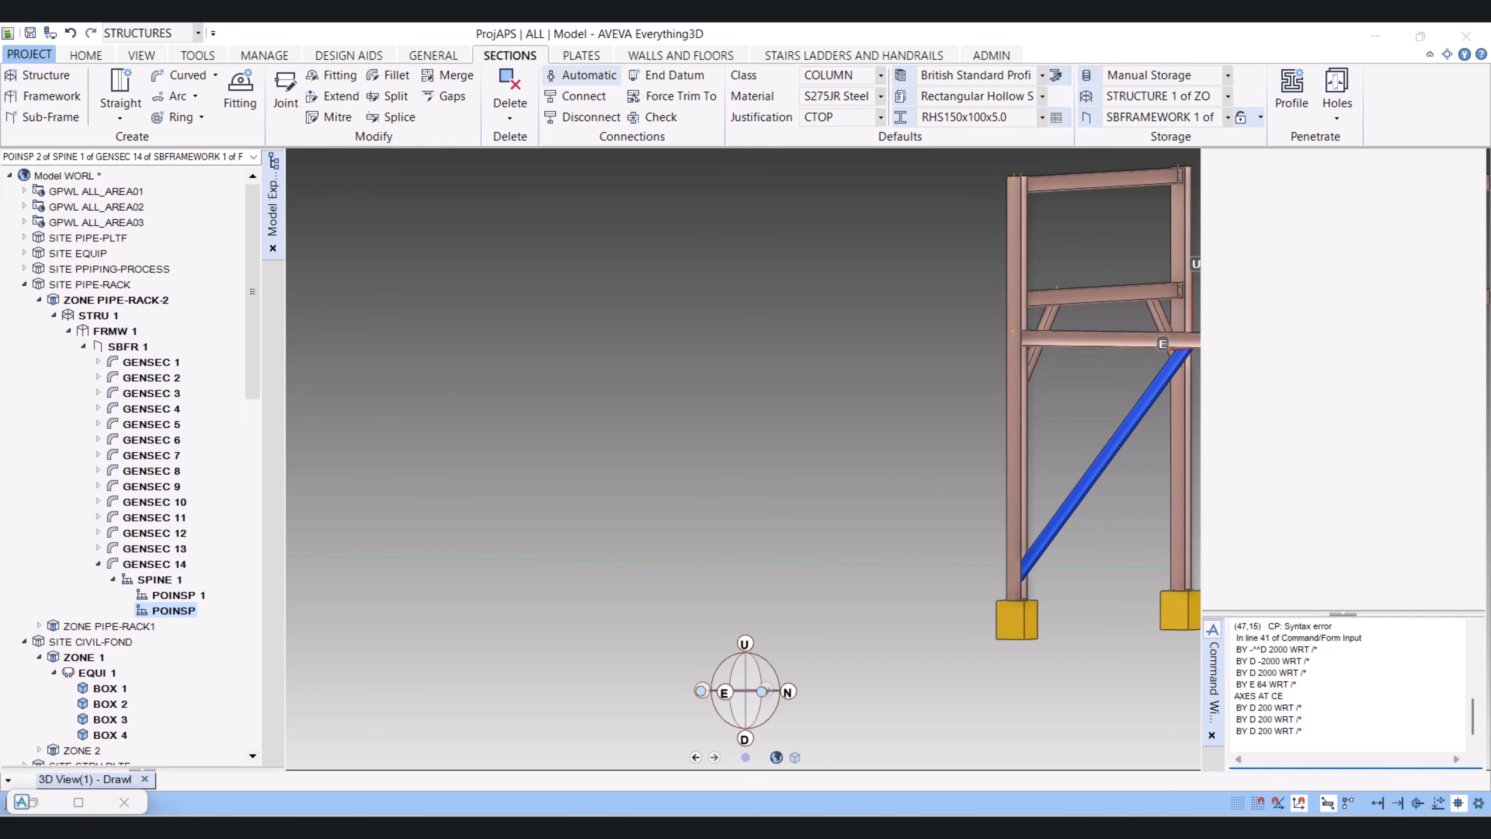
scroll(1051, 583, up, 5)
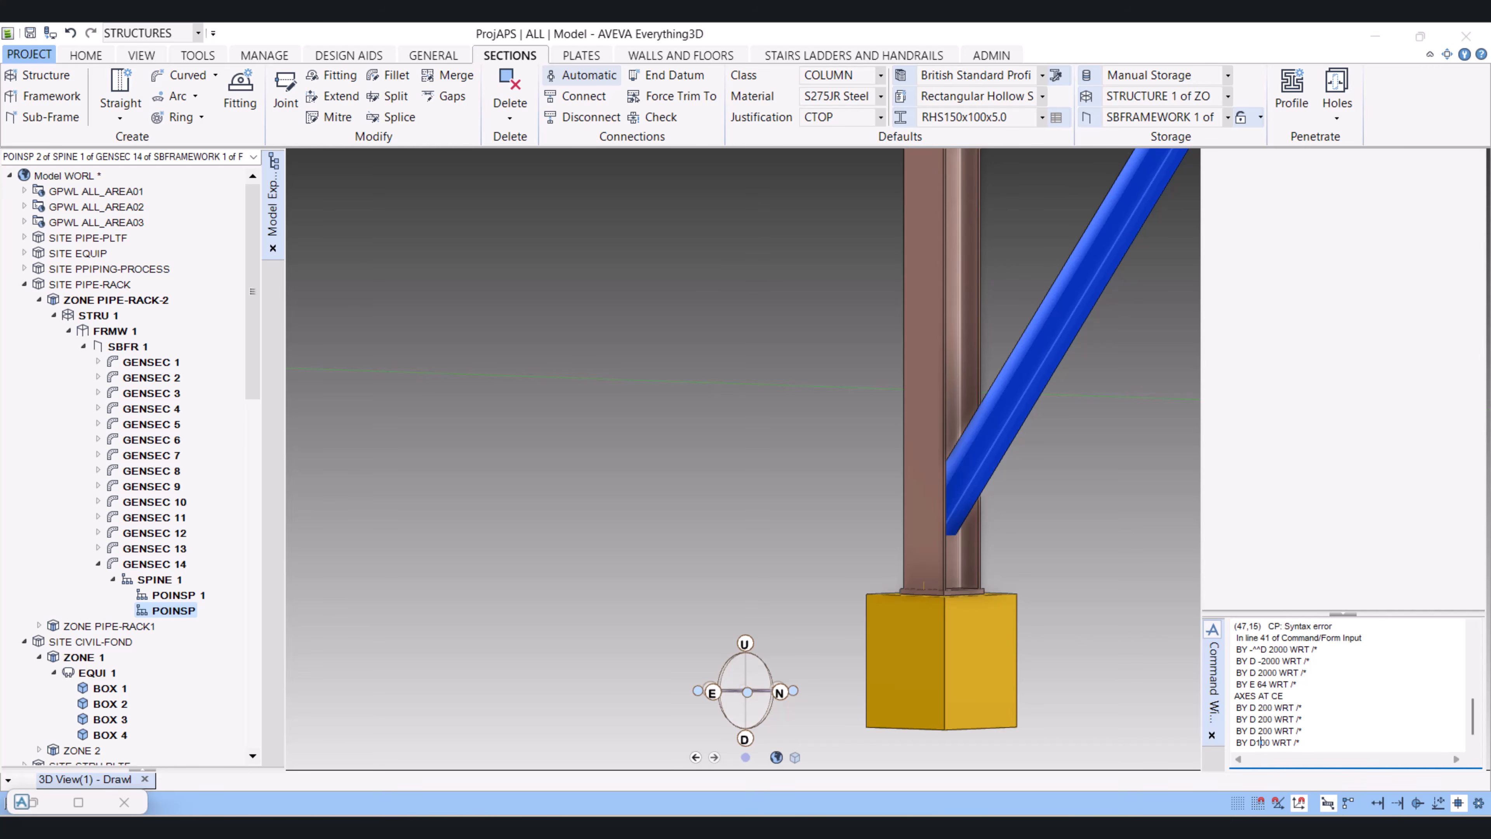
key(Return)
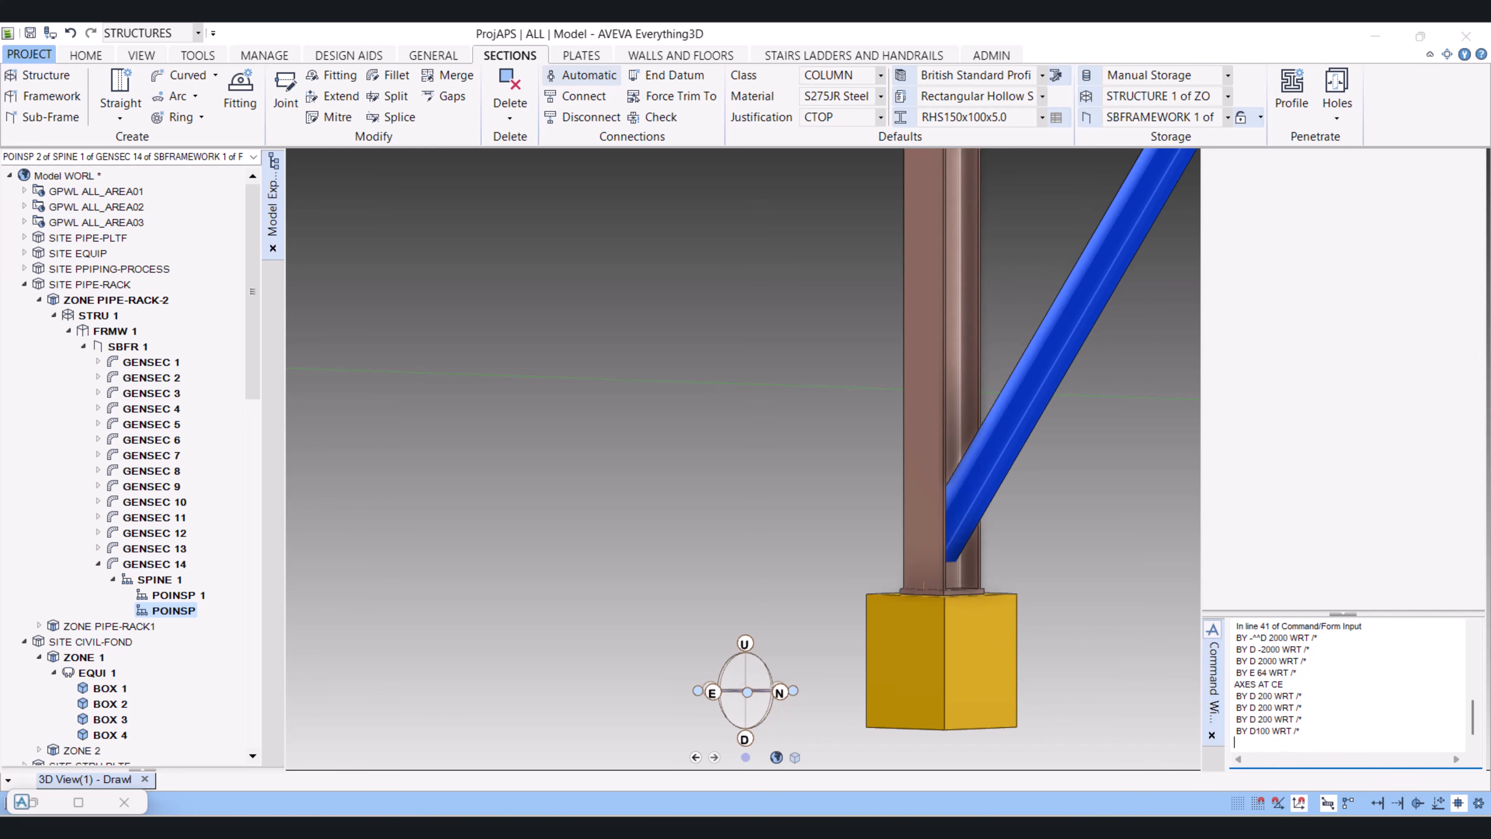
Shift POINSP 1 at the brace's upper end 100 mm south with BY S 100 WRT /*
scroll(1030, 473, down, 8)
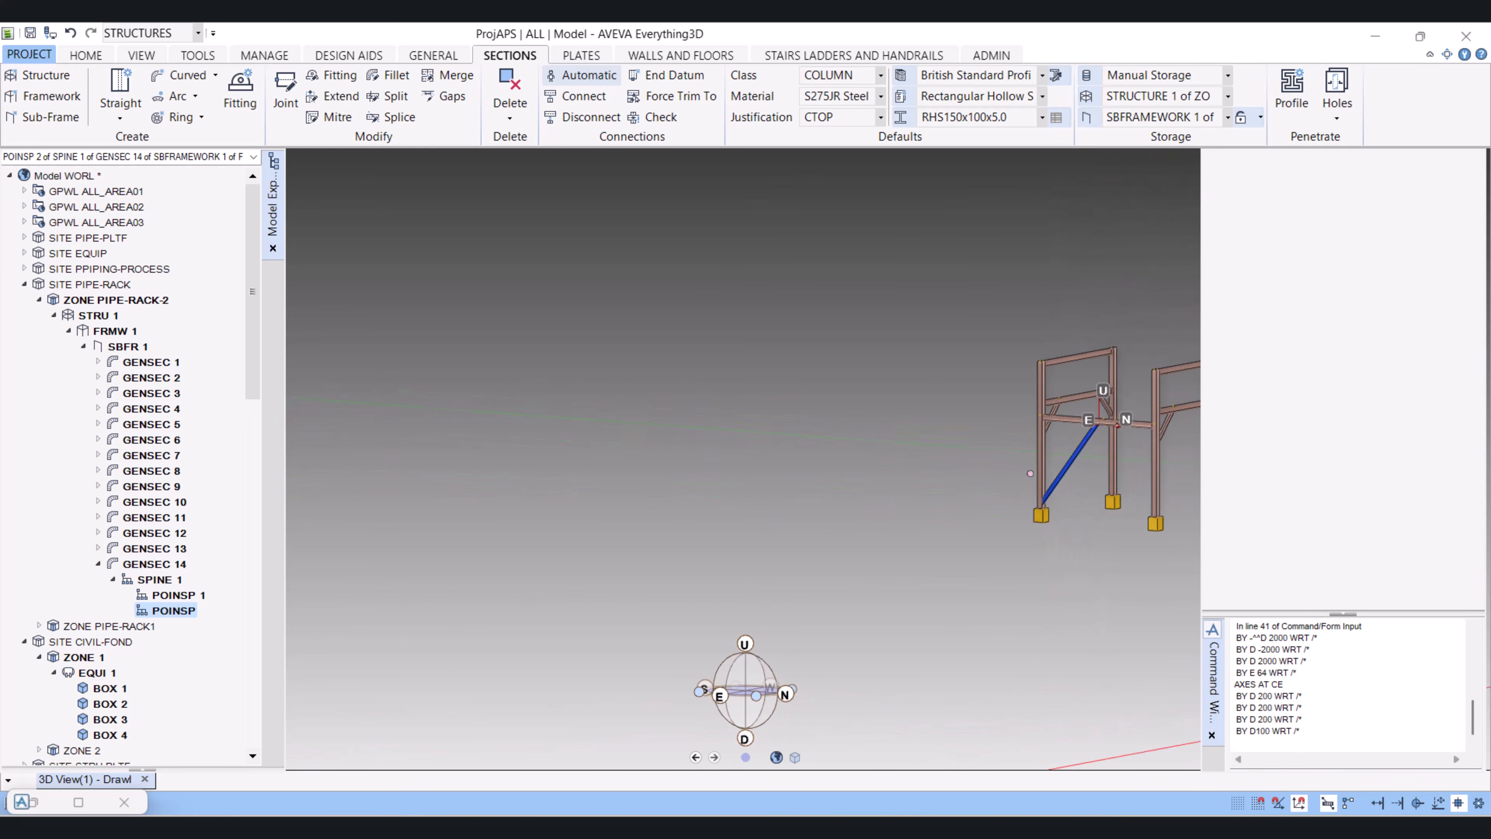
scroll(1030, 473, up, 7)
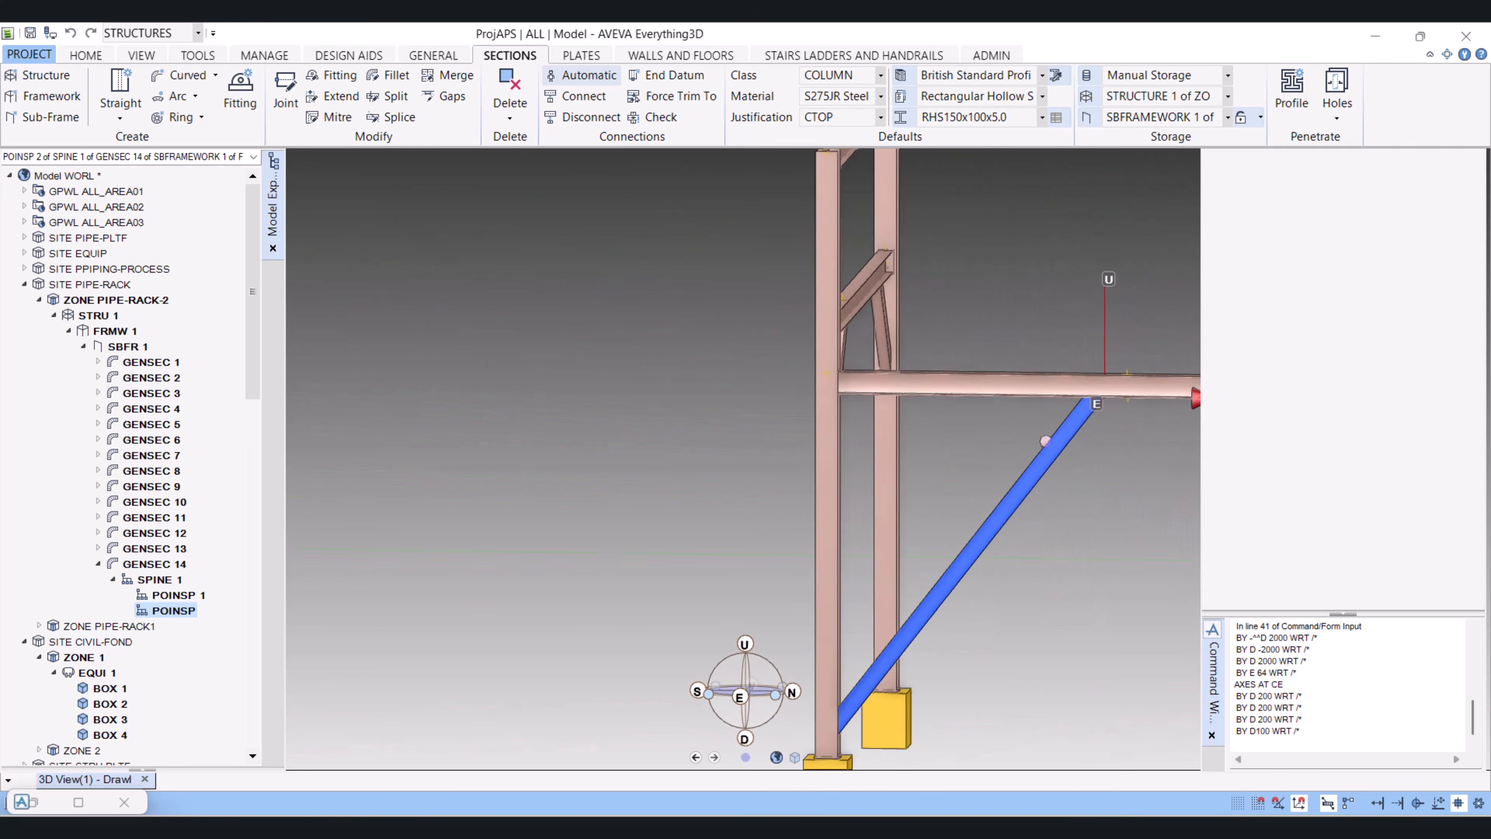
scroll(910, 368, down, 5)
scroll(910, 367, up, 6)
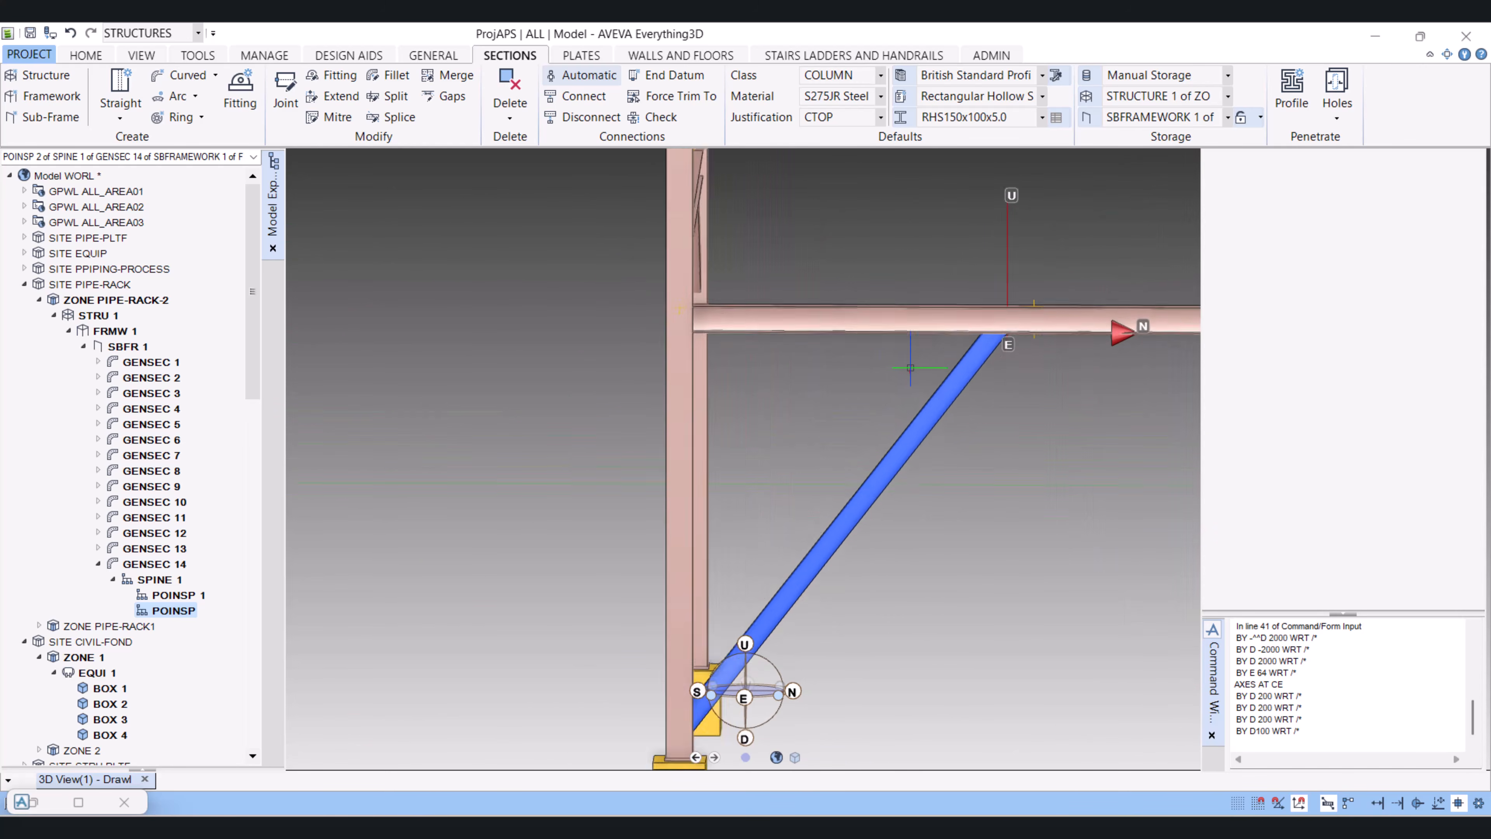
scroll(910, 368, up, 2)
click(173, 595)
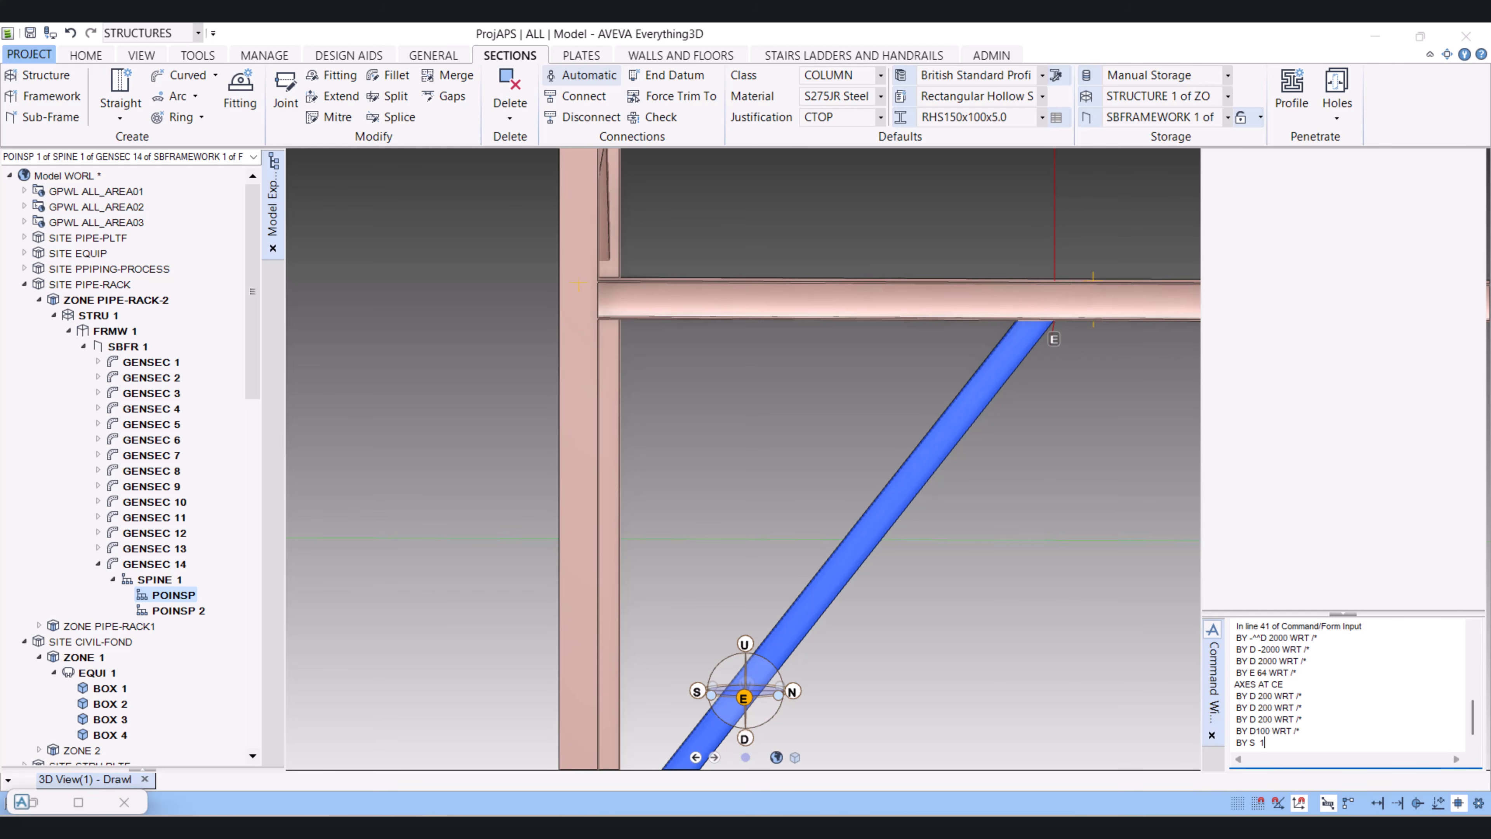
text(/*)
key(Return)
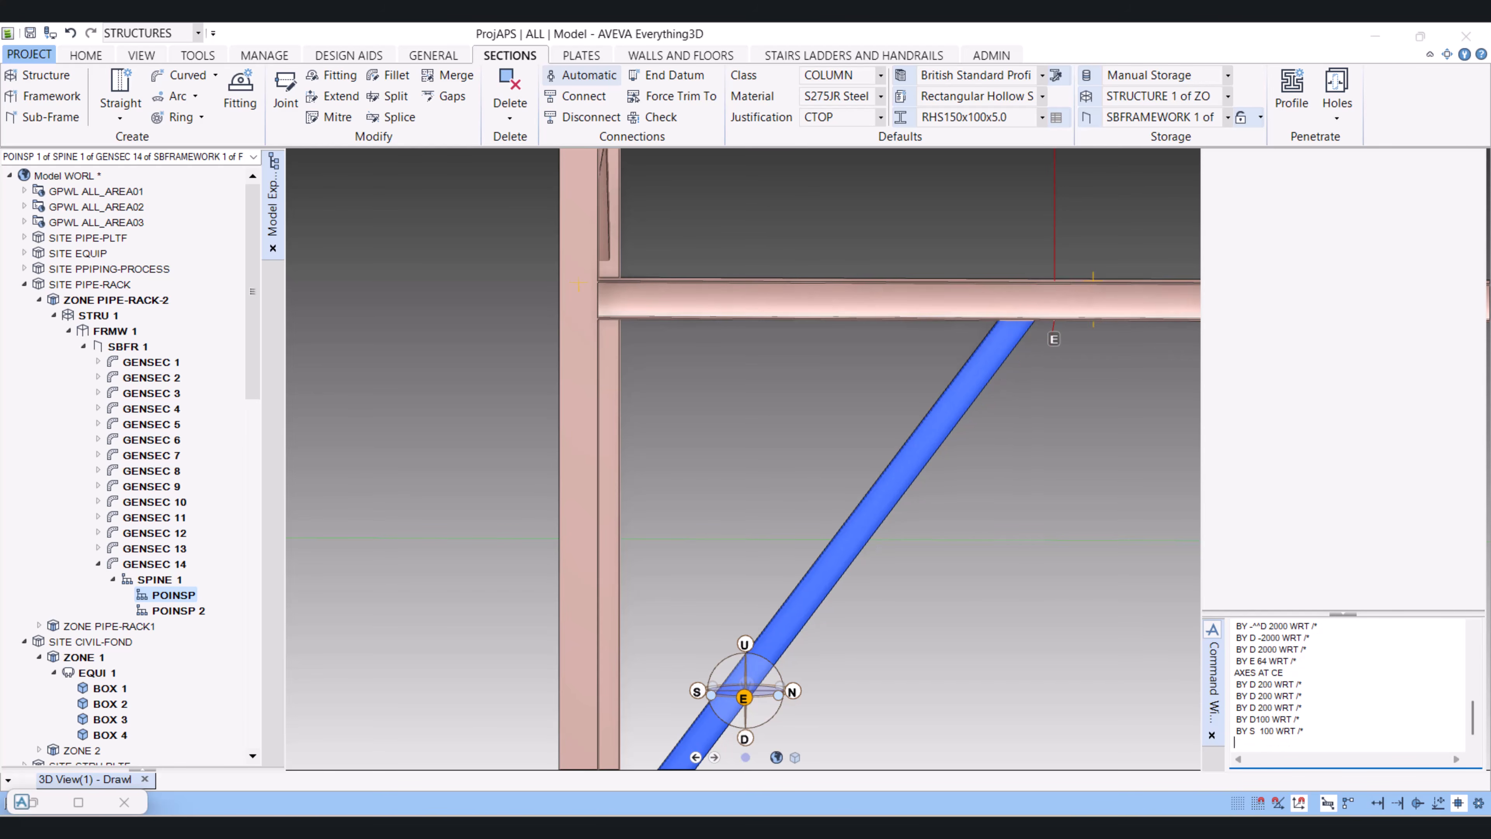
scroll(965, 567, down, 3)
middle_drag(873, 361, 943, 490)
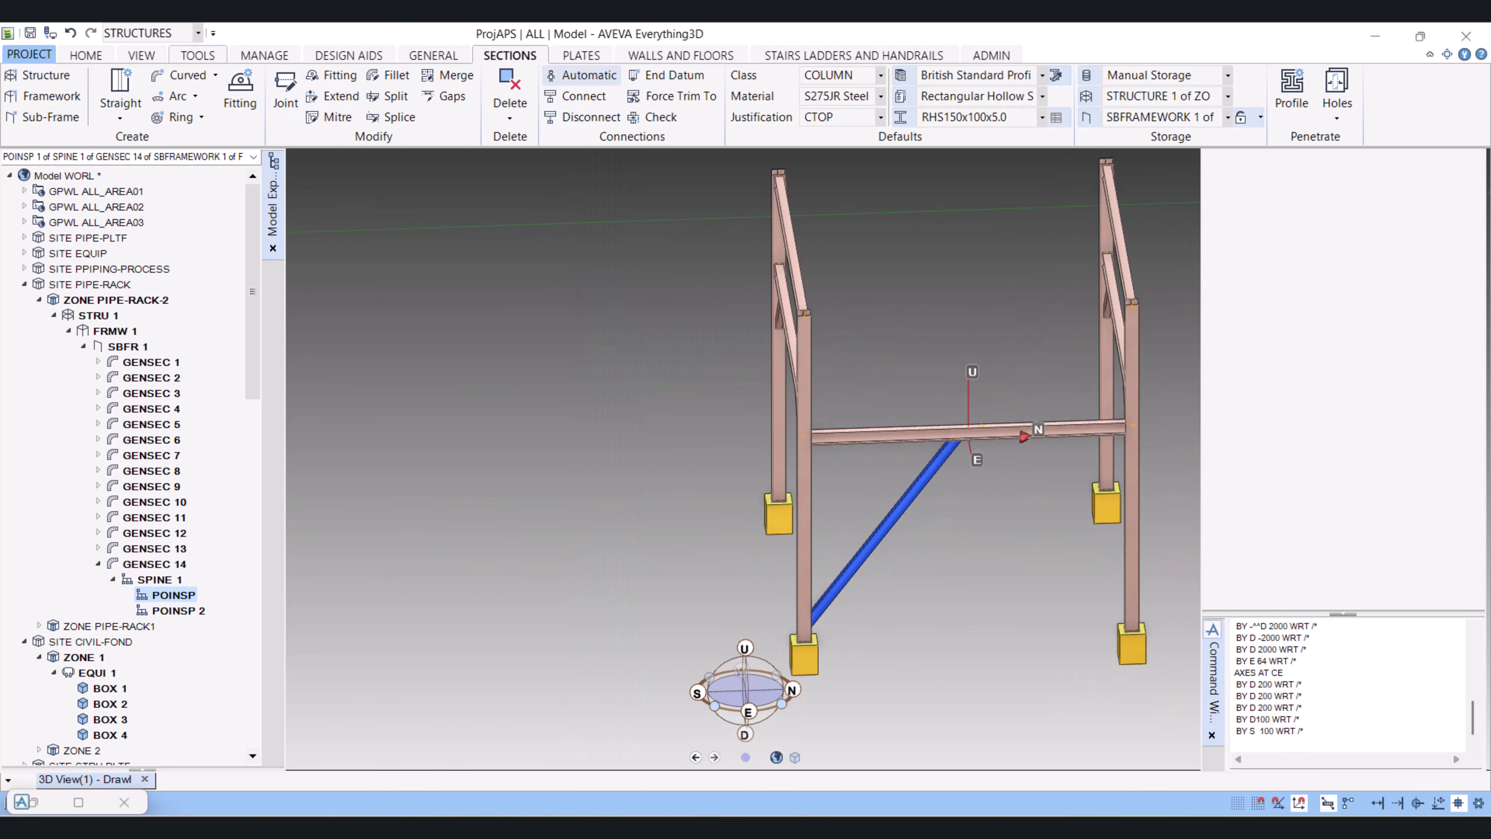
click(86, 56)
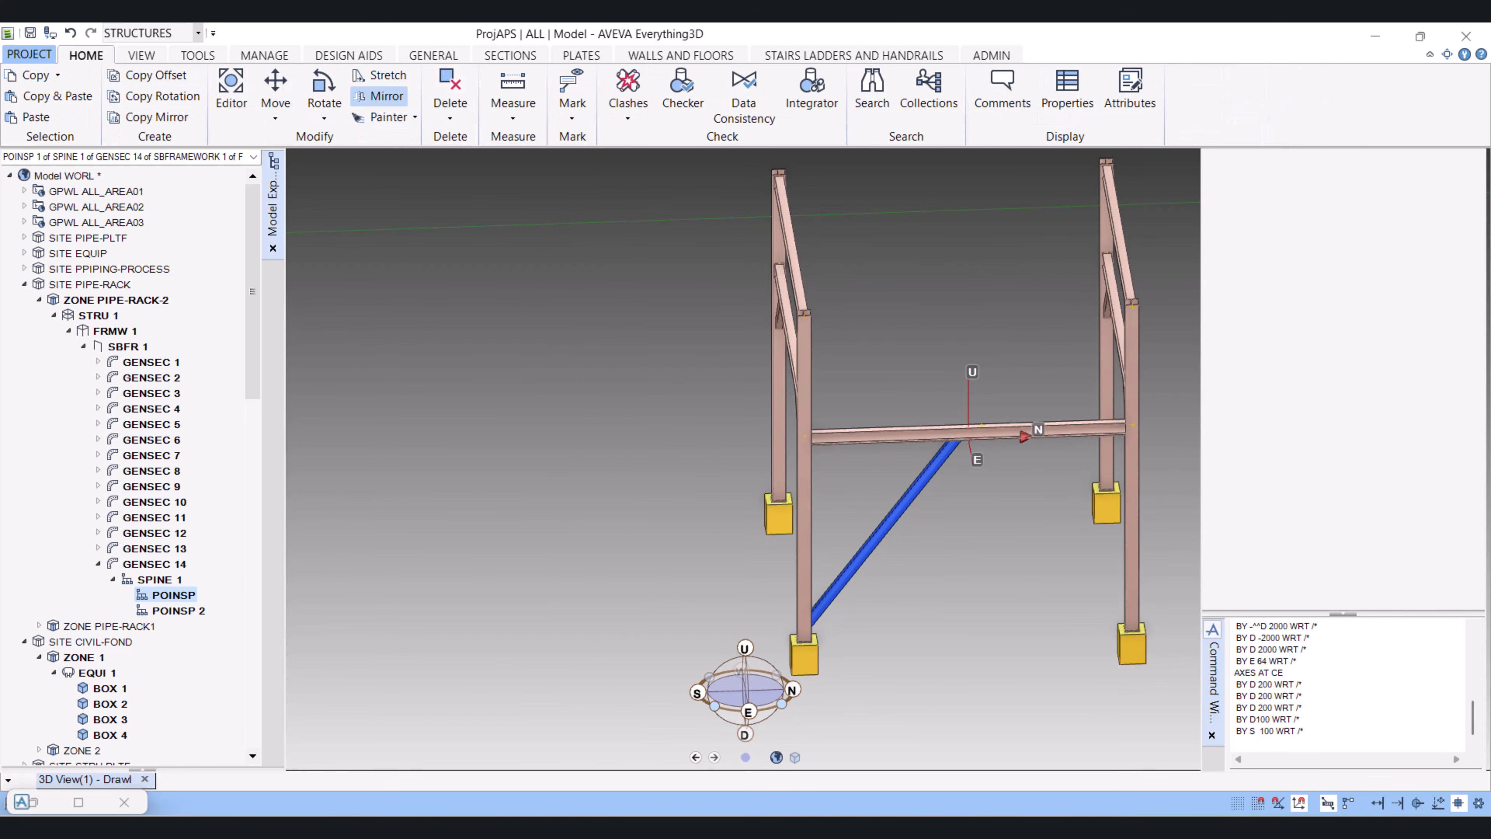
click(379, 96)
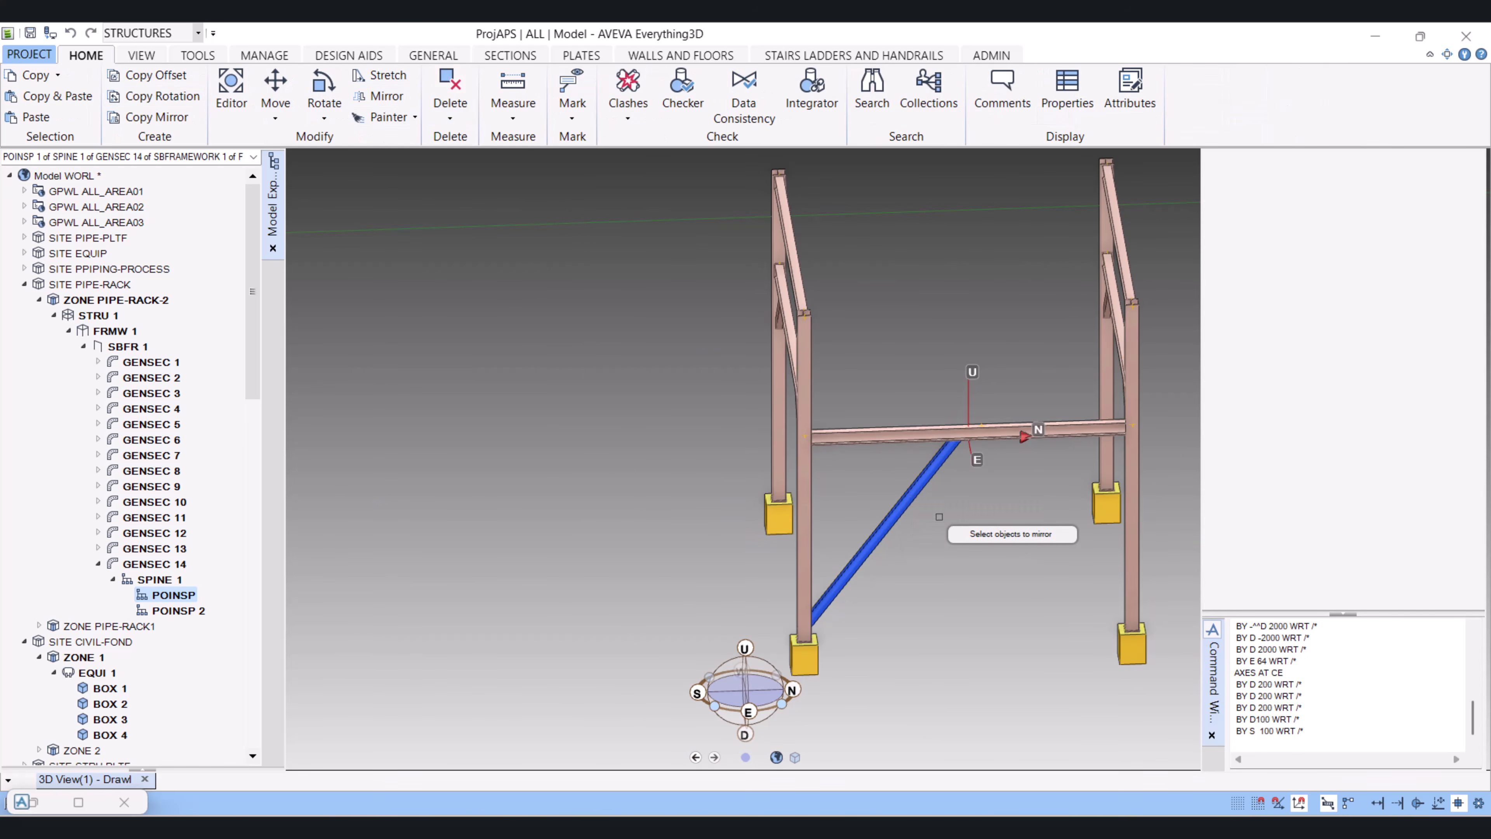
right_click(957, 534)
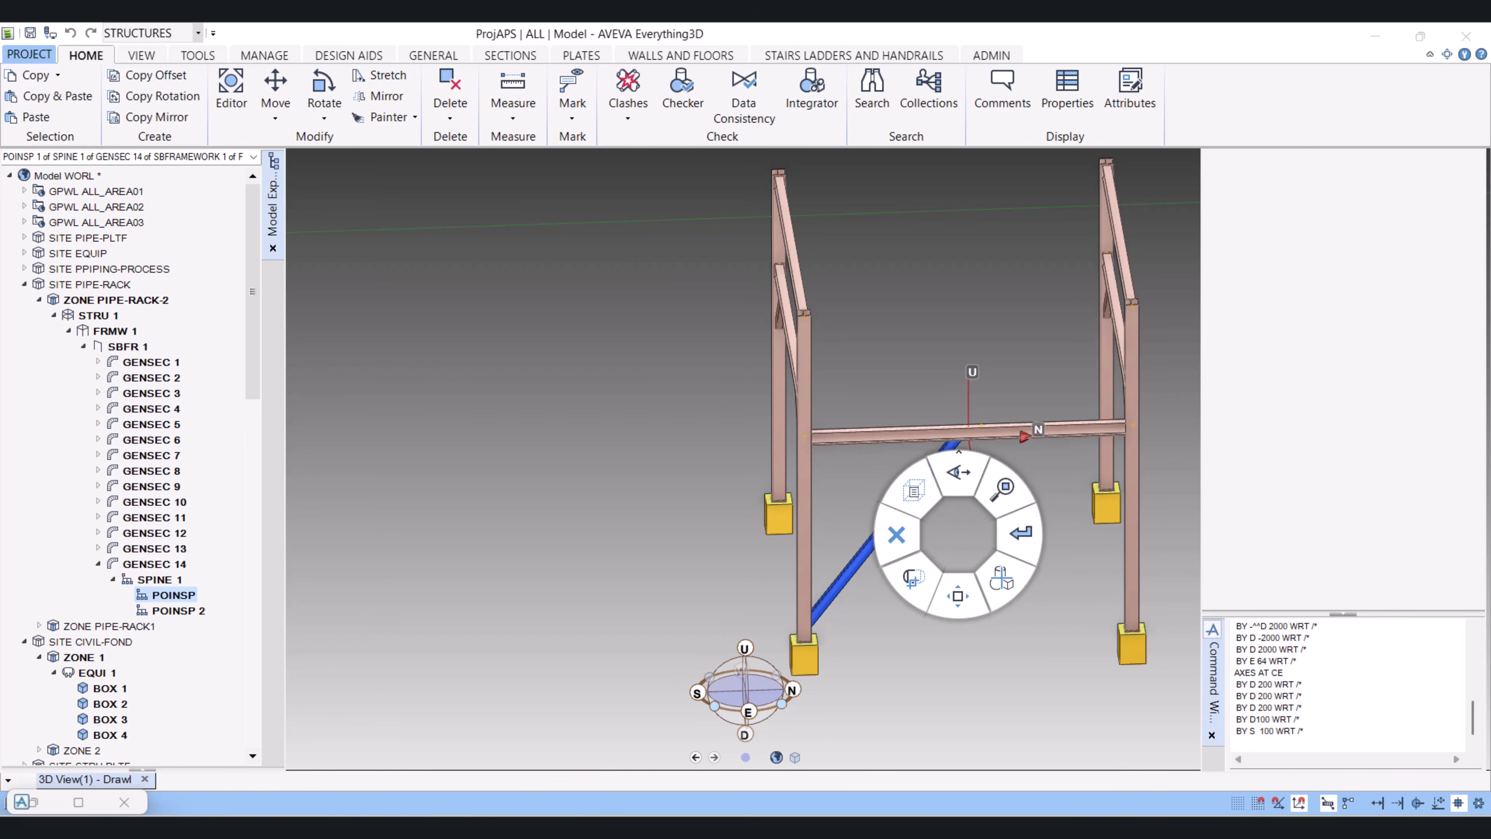
click(1021, 532)
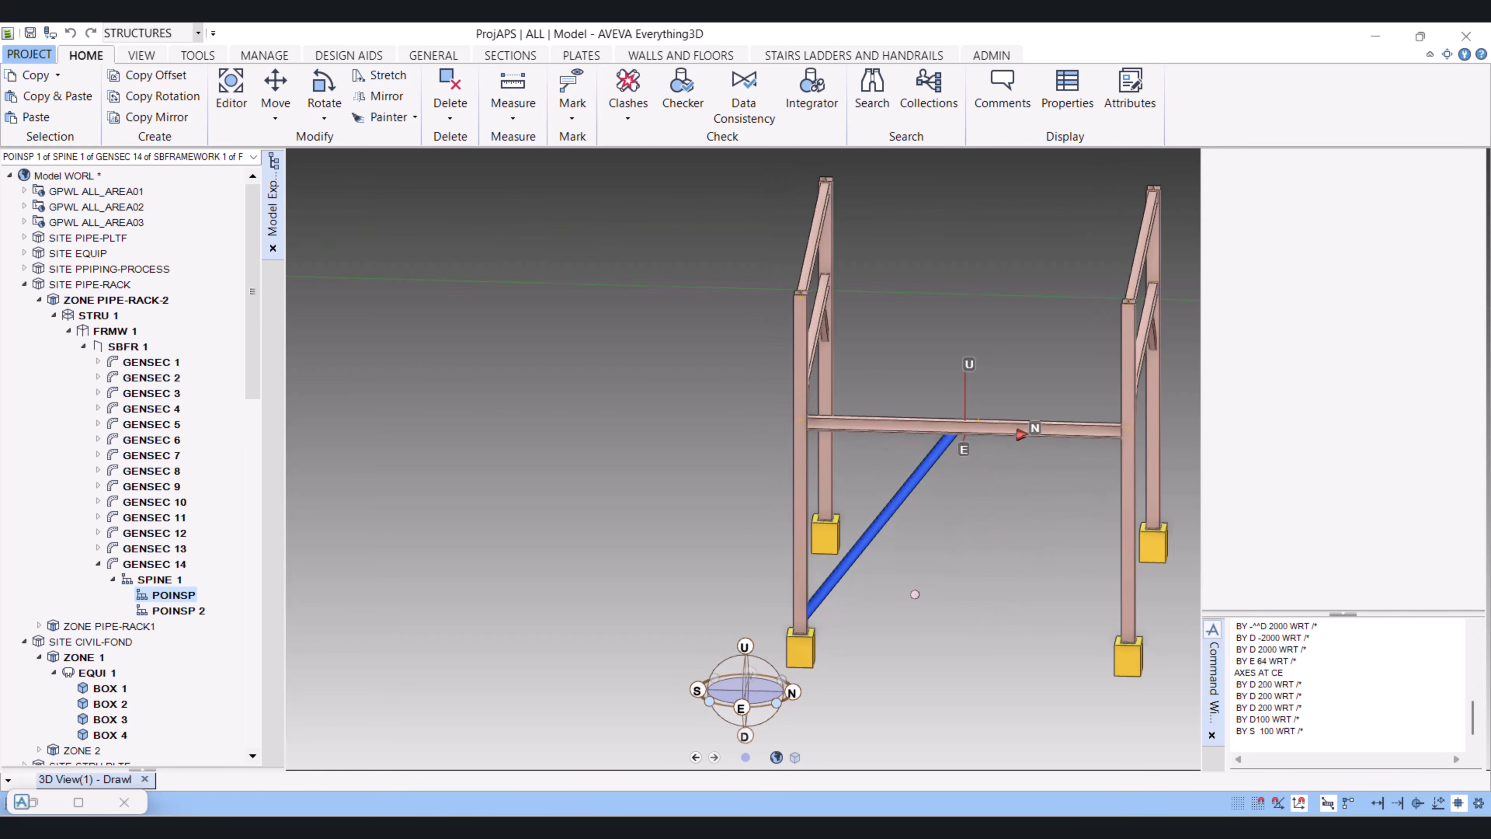
scroll(919, 587, up, 2)
scroll(955, 597, up, 2)
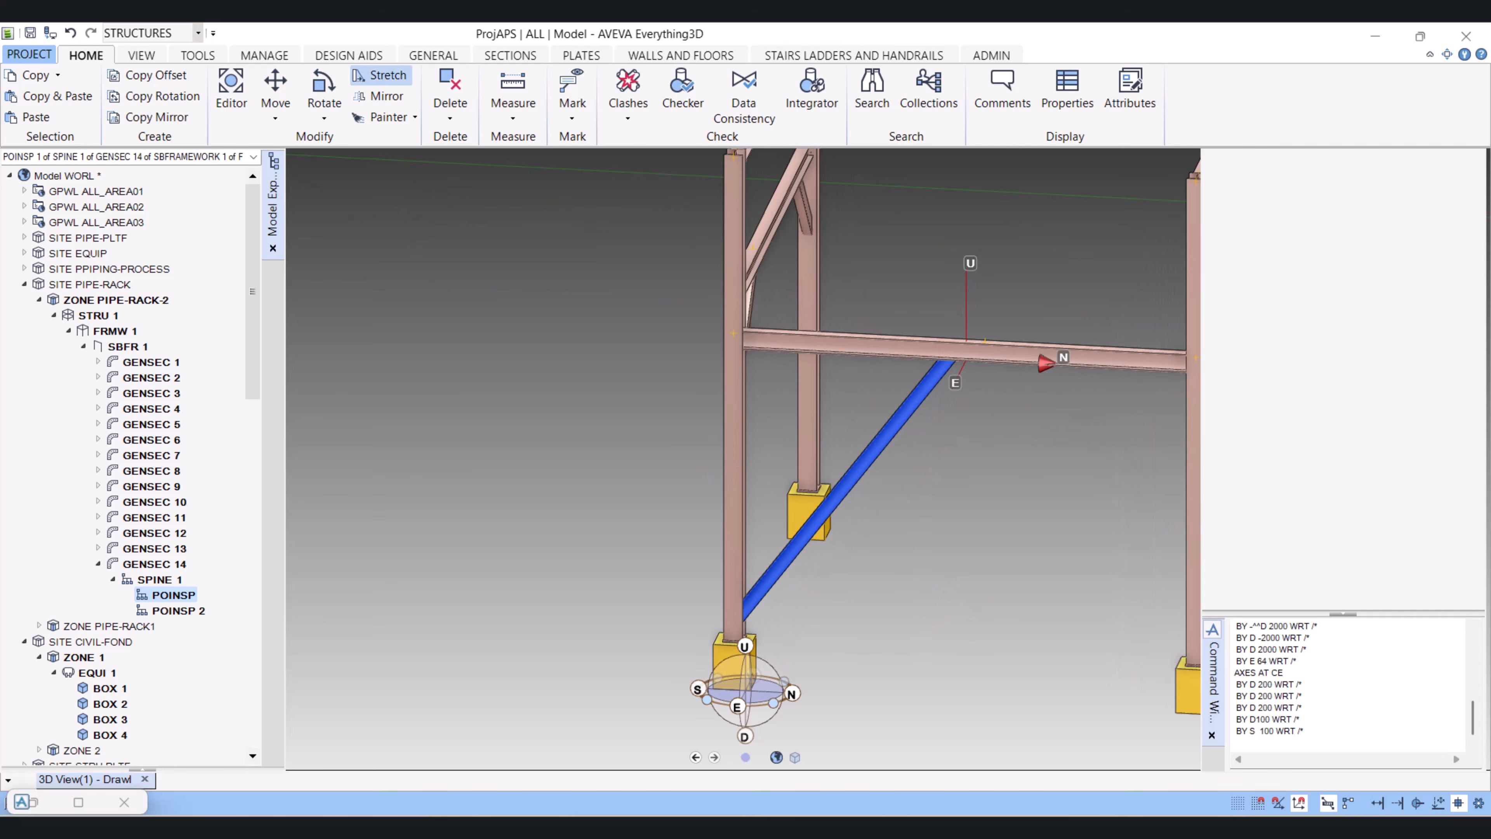
click(384, 96)
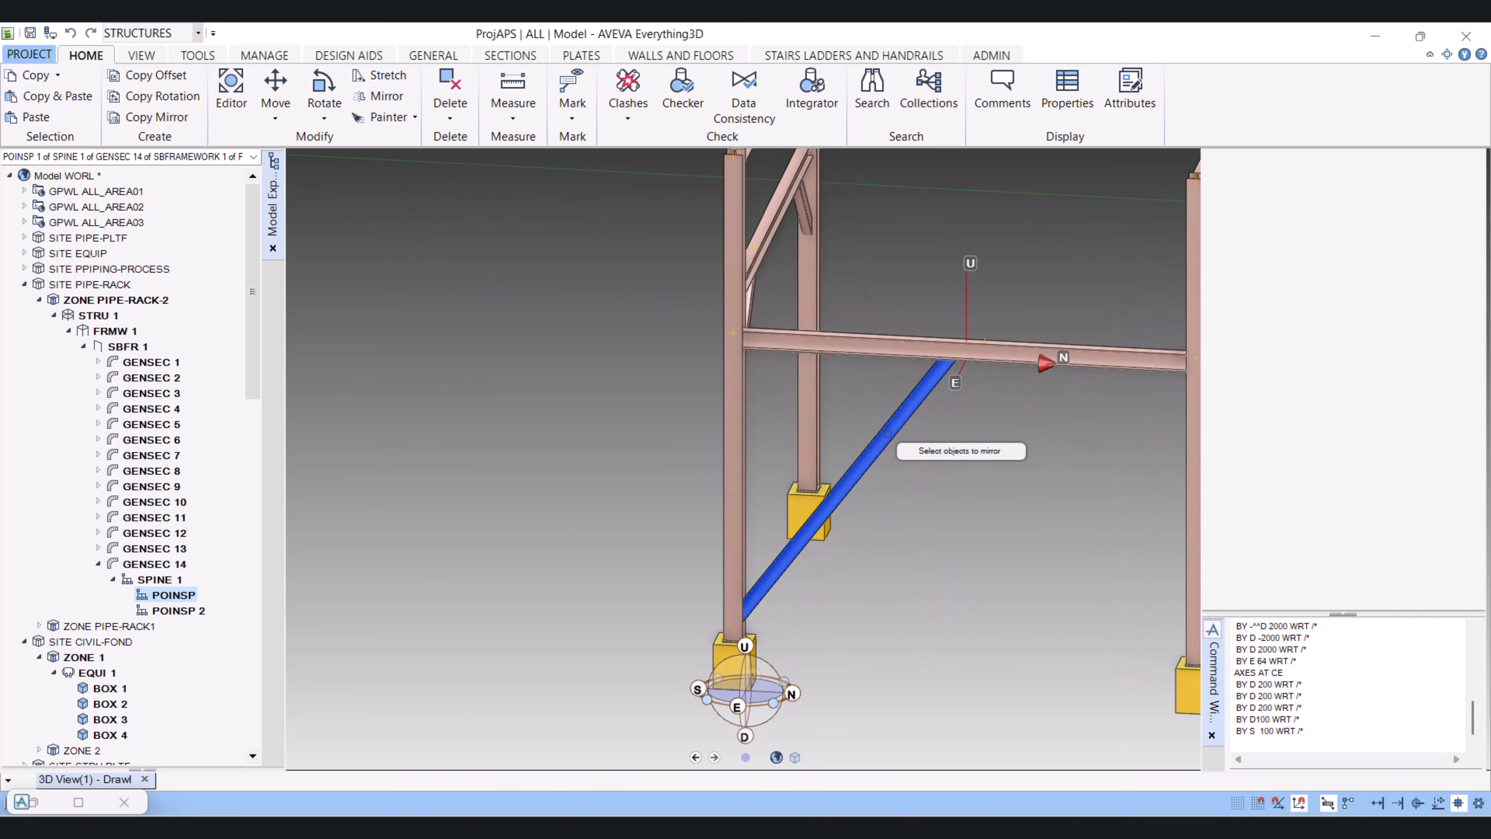
scroll(887, 433, up, 4)
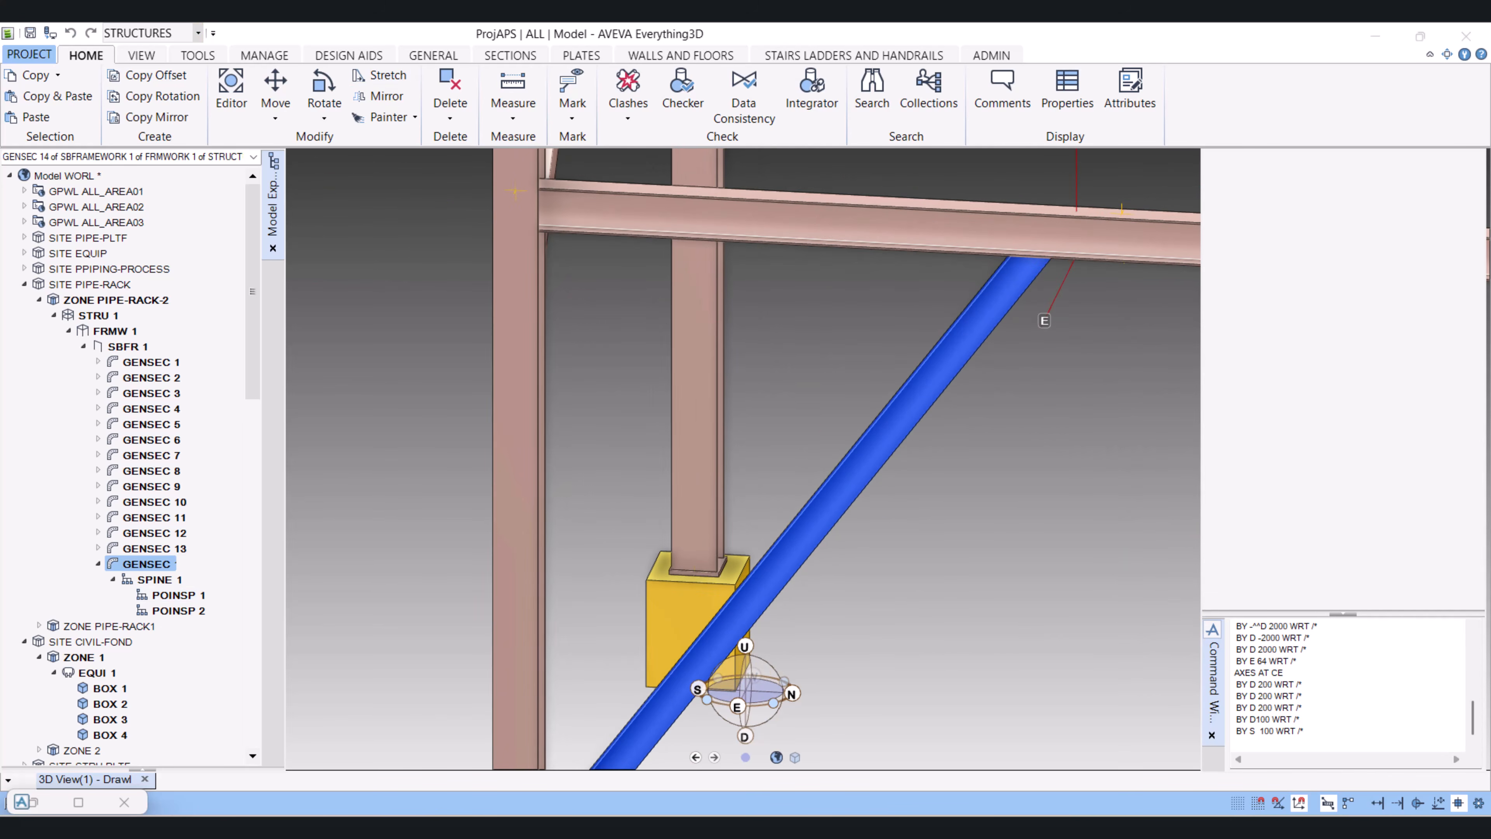
scroll(763, 517, down, 5)
Mirror the inclined brace GENSEC 14 about a line running east from the longitudinal beam's midpoint, keeping the original
click(112, 579)
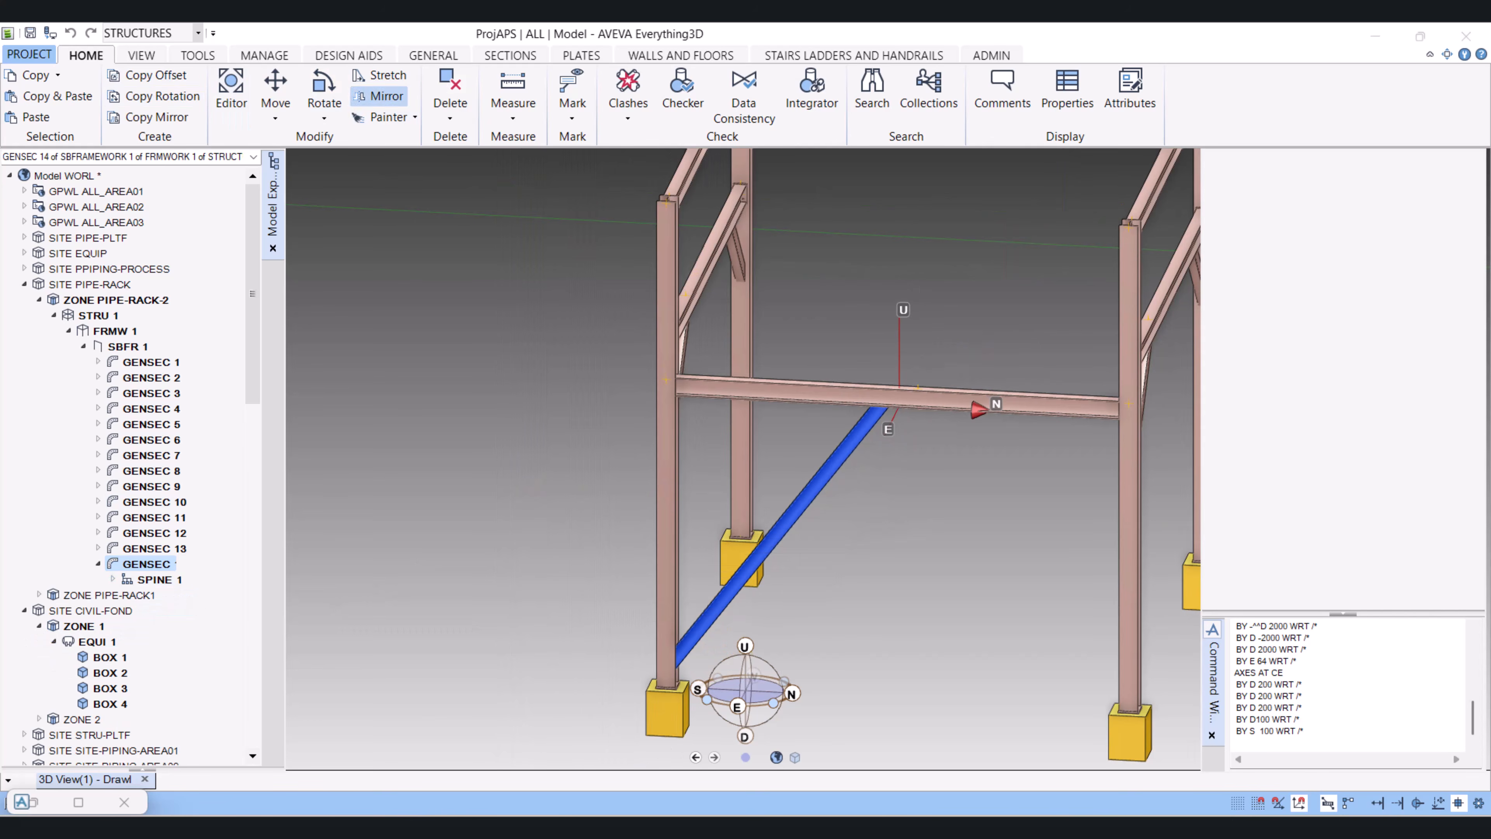
click(380, 96)
click(822, 465)
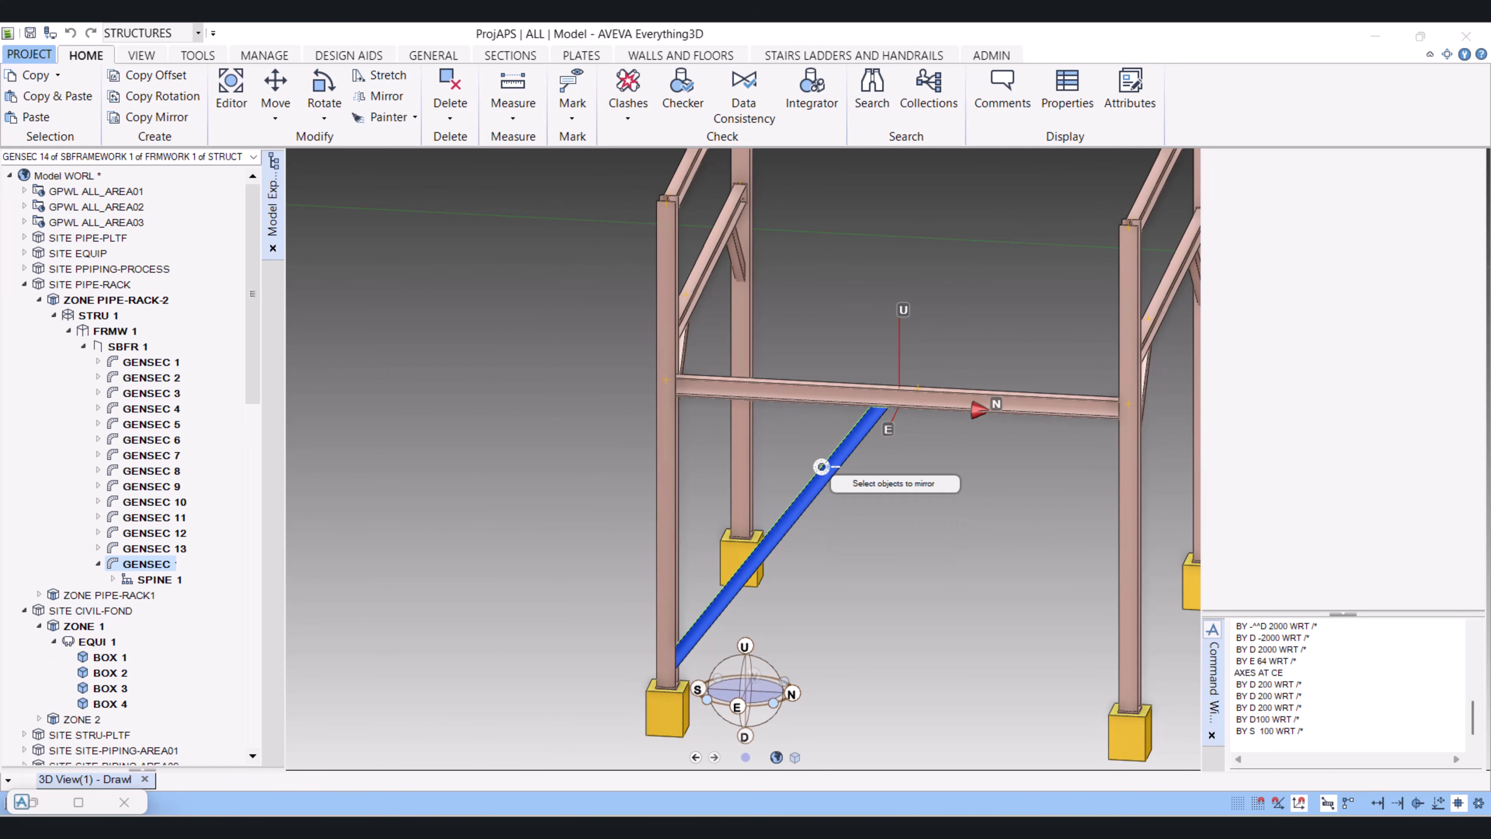
right_click(822, 467)
click(883, 467)
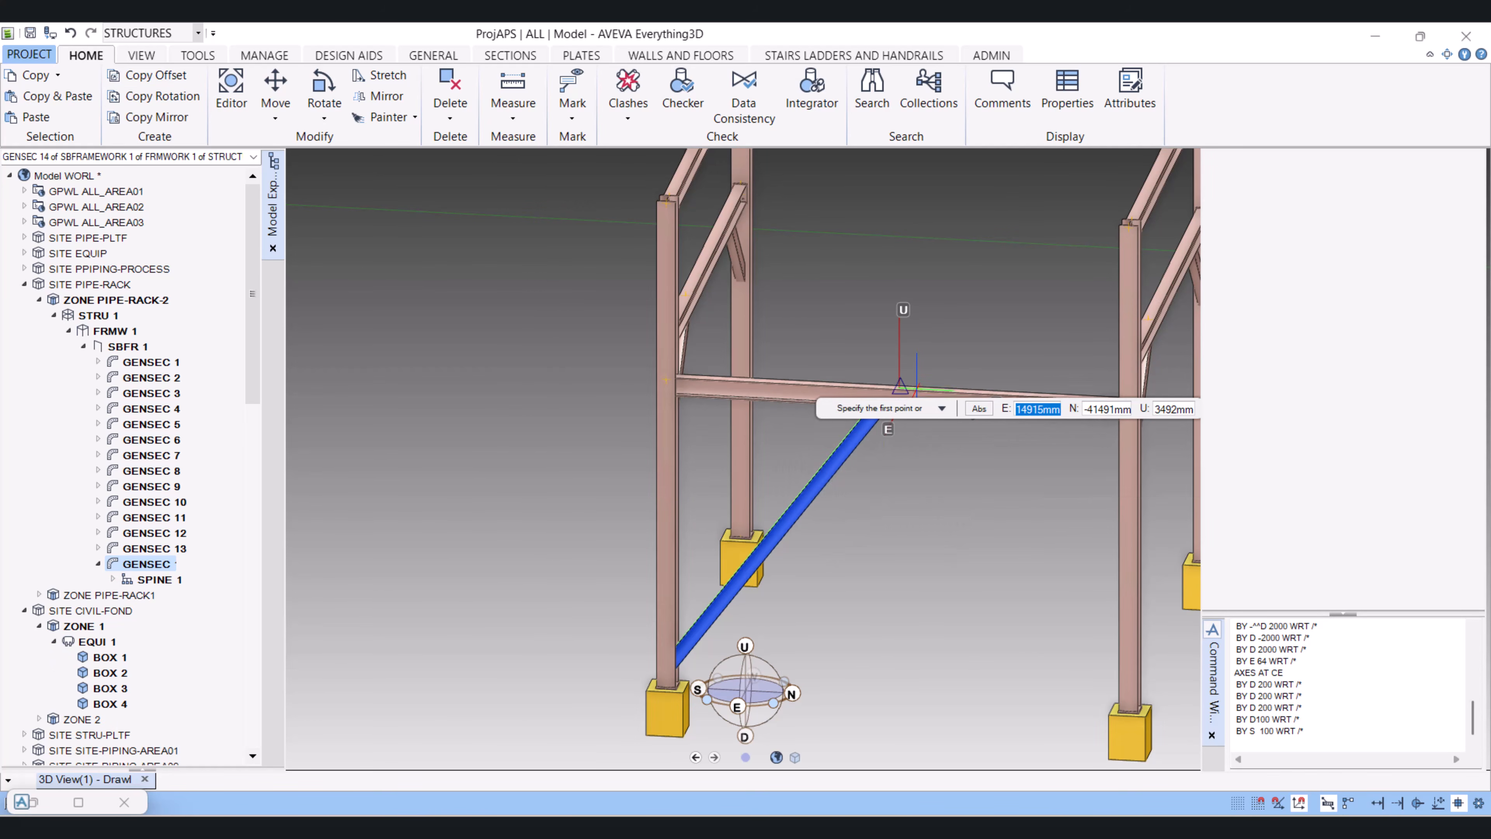
scroll(900, 384, up, 5)
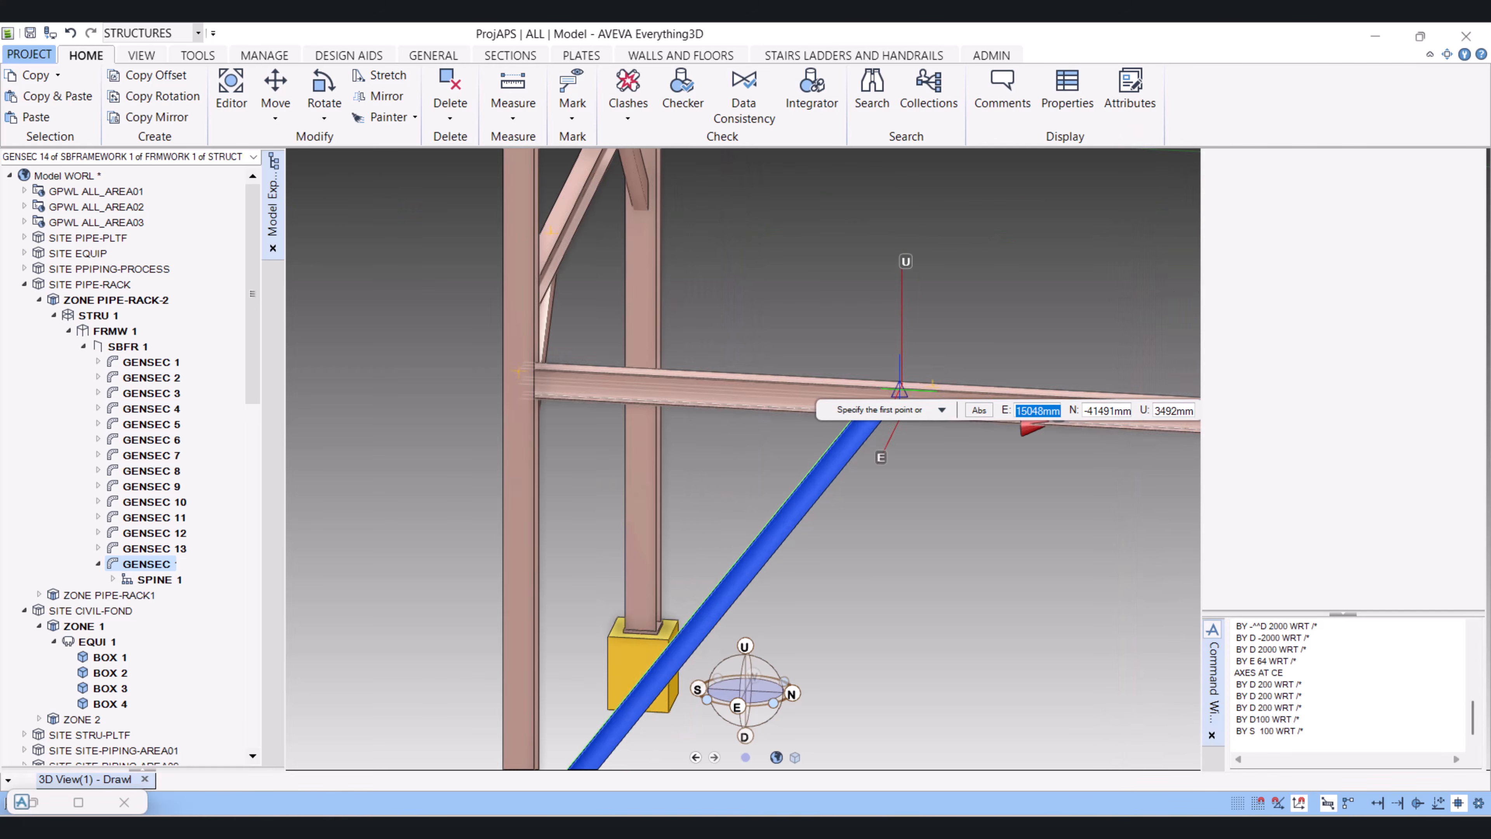
click(904, 388)
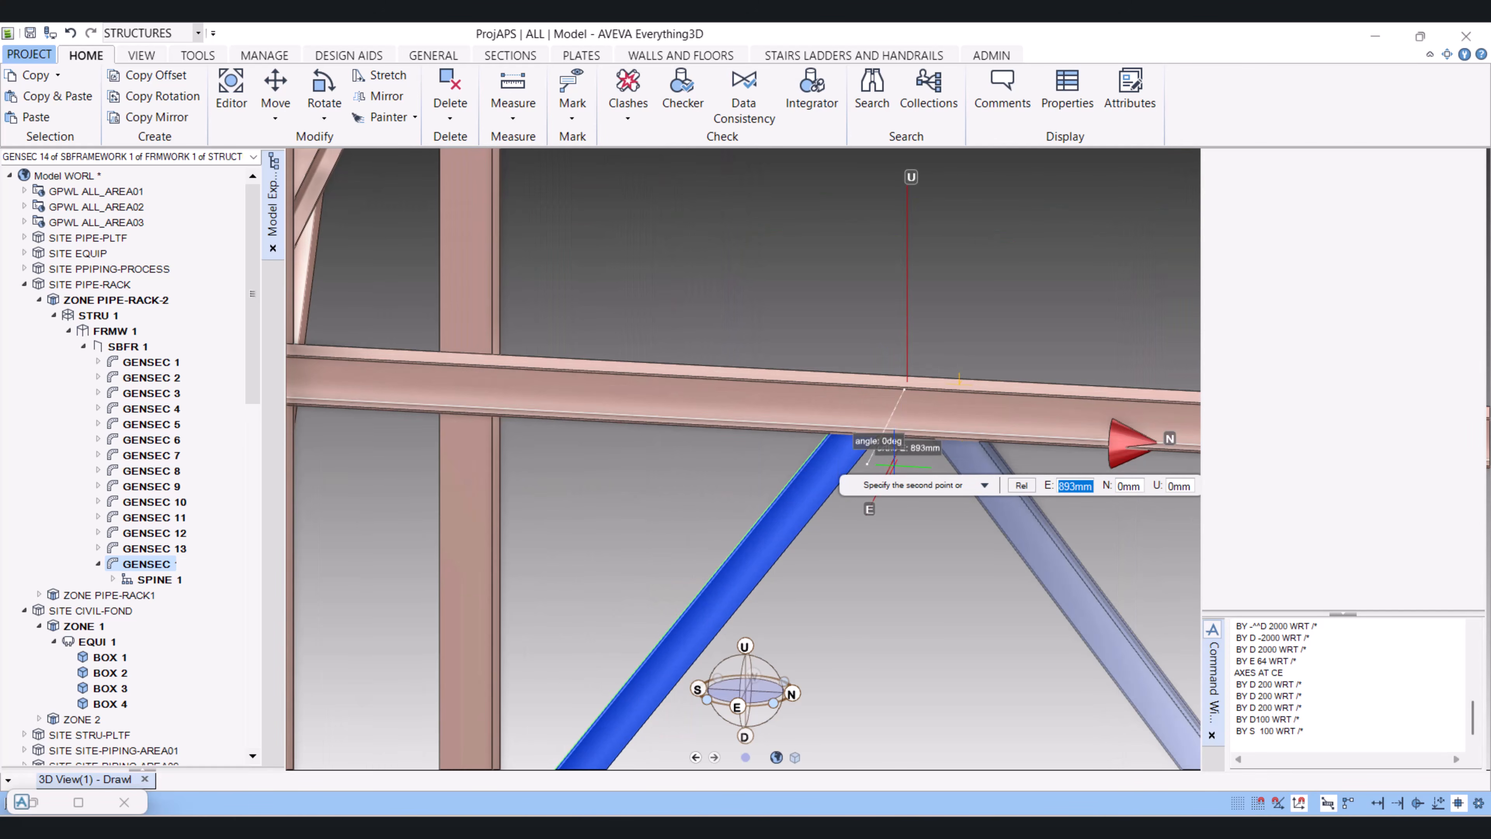
click(848, 503)
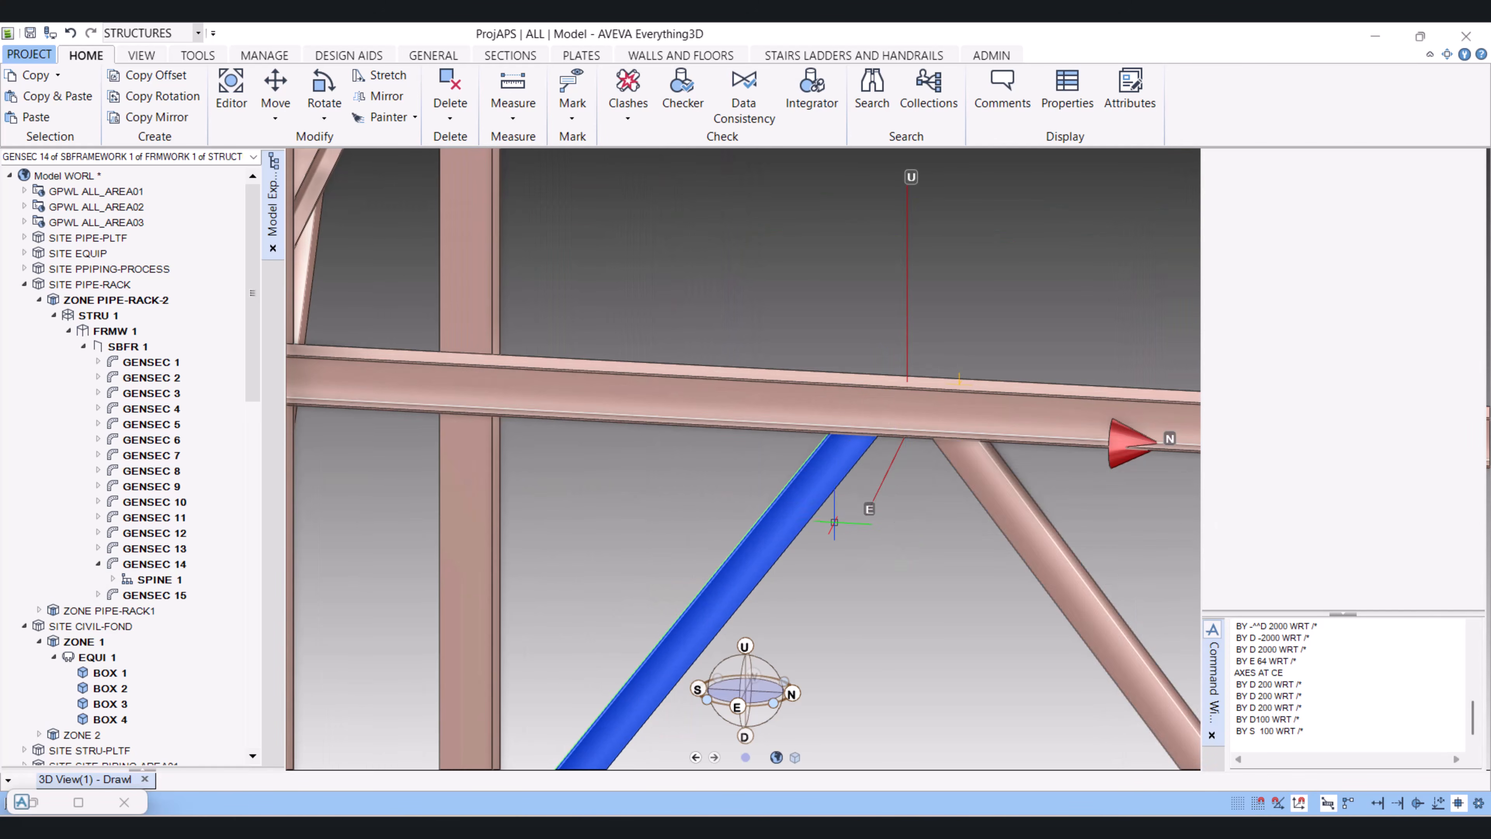
Copy the original inclined brace once with offsets X -5000 mm, Y 0 and Z 0 relative to World, and retain the copy
scroll(845, 529, down, 5)
middle_drag(844, 566, 1038, 666)
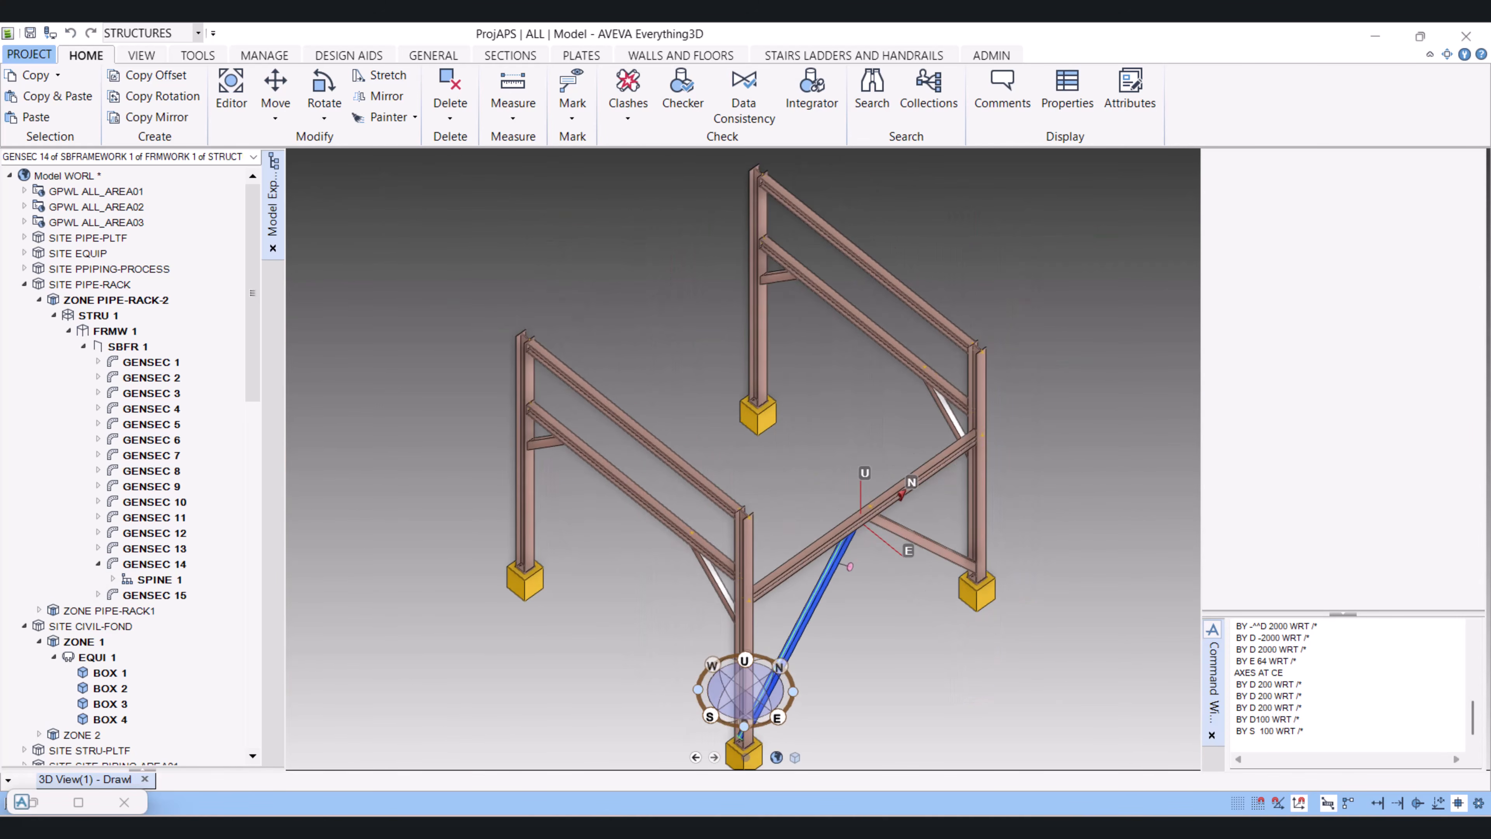
scroll(1035, 663, down, 3)
mouse_move(946, 627)
middle_down()
mouse_move(965, 631)
mouse_move(936, 552)
middle_up()
scroll(939, 544, down, 3)
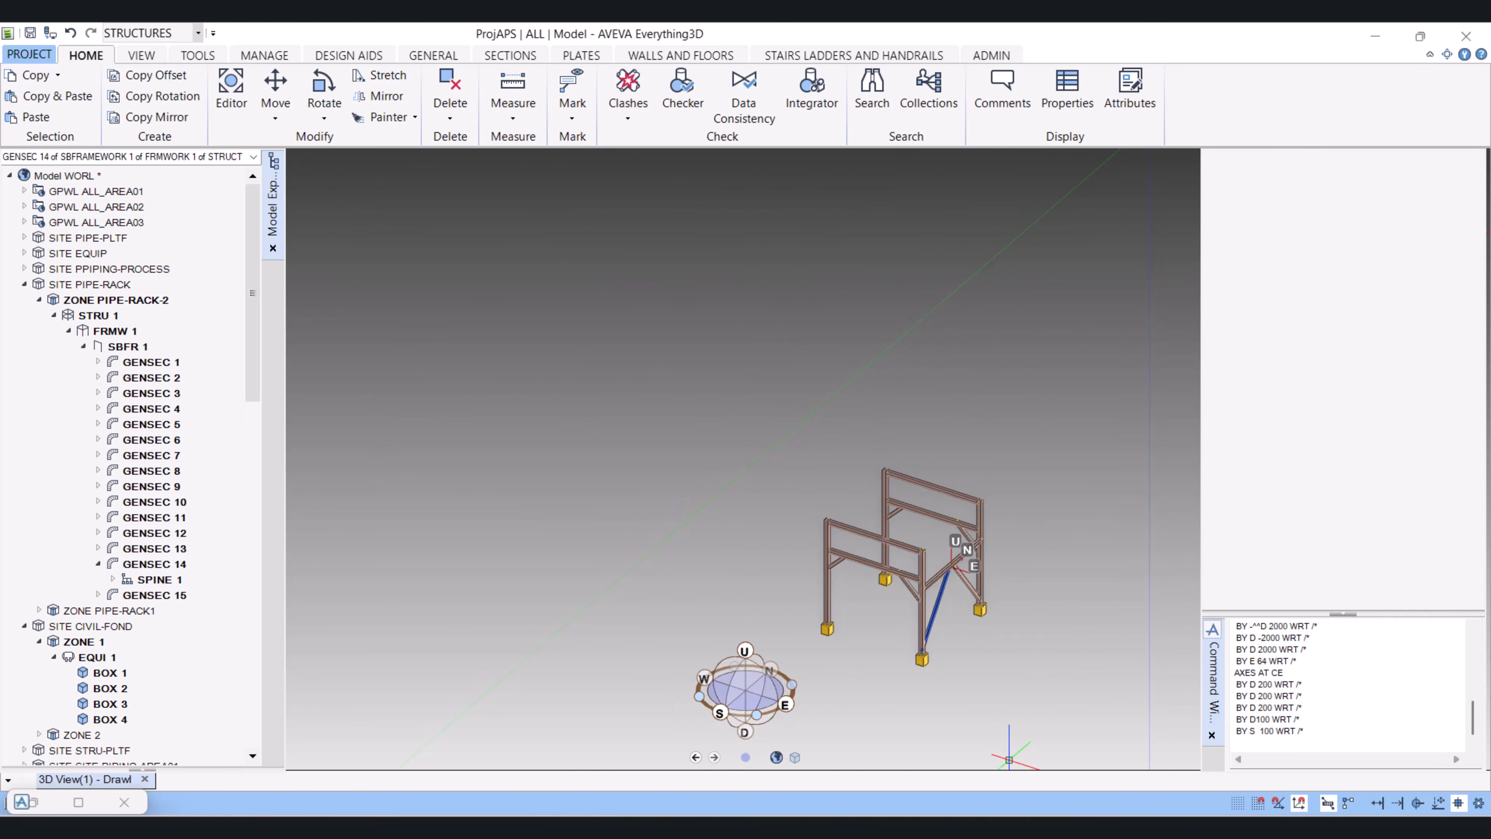
scroll(992, 687, up, 5)
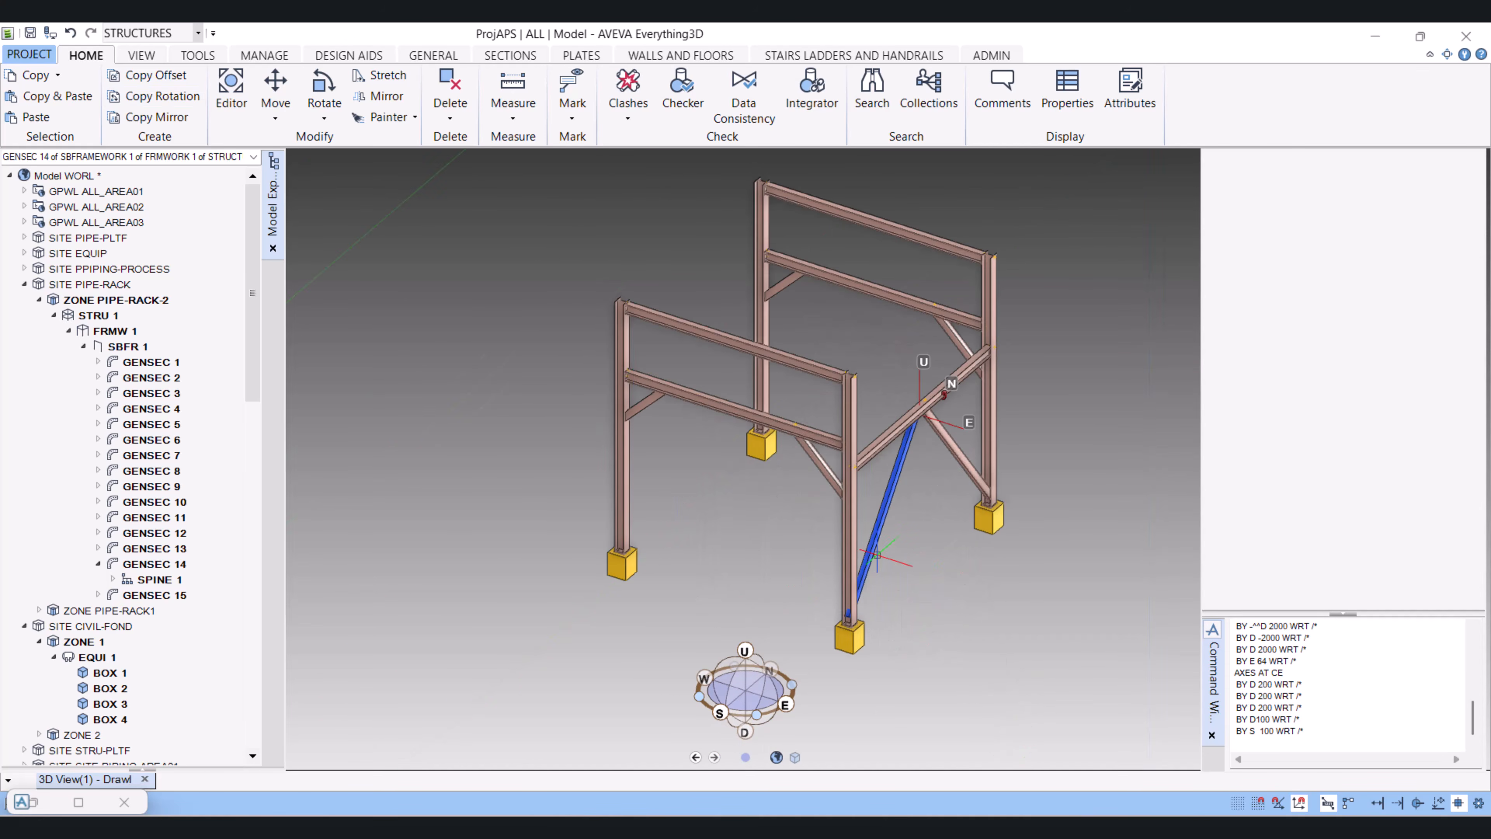
click(155, 75)
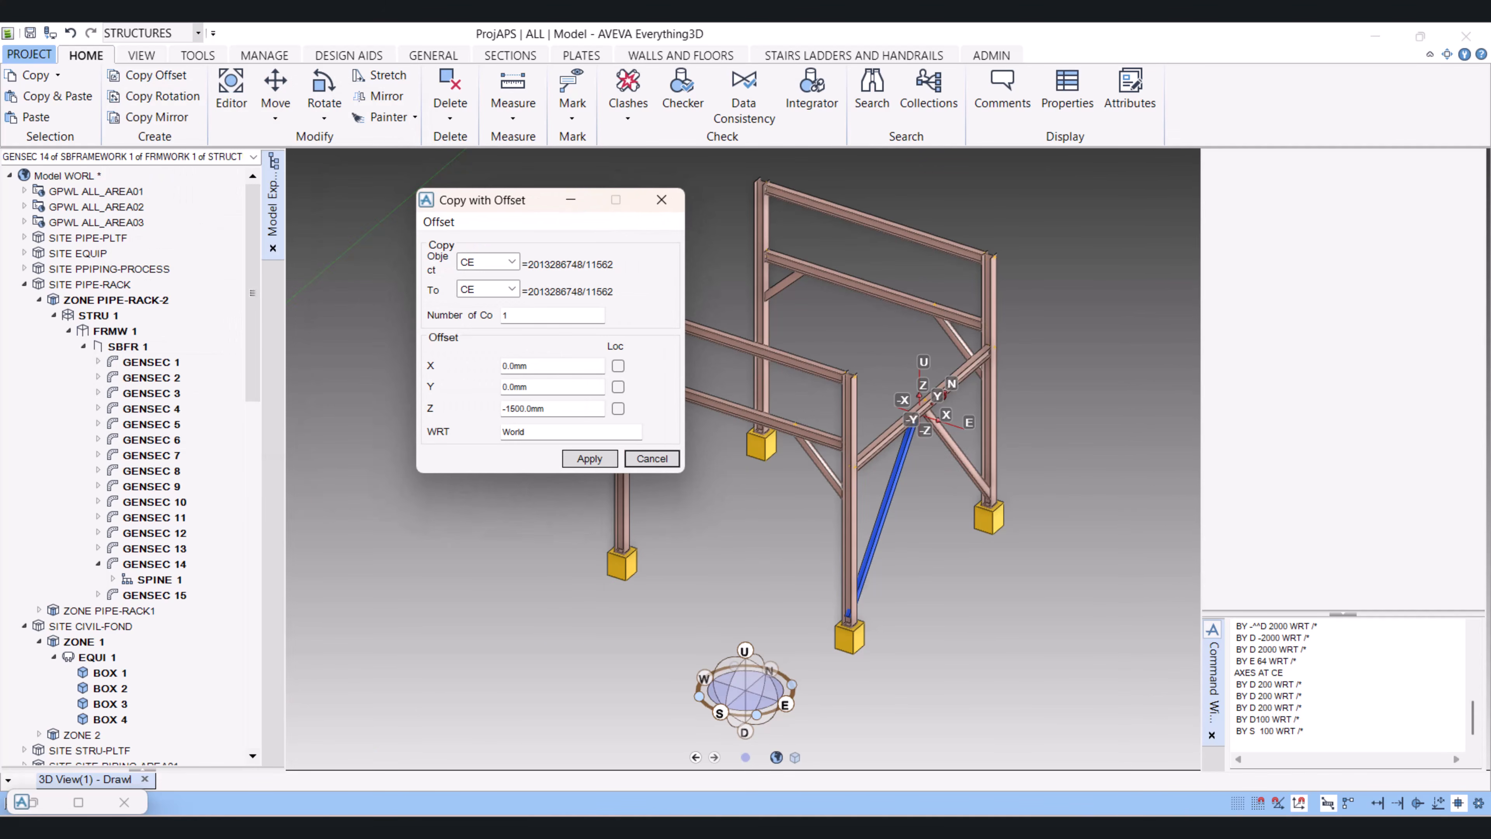
drag(538, 408, 502, 408)
click(590, 458)
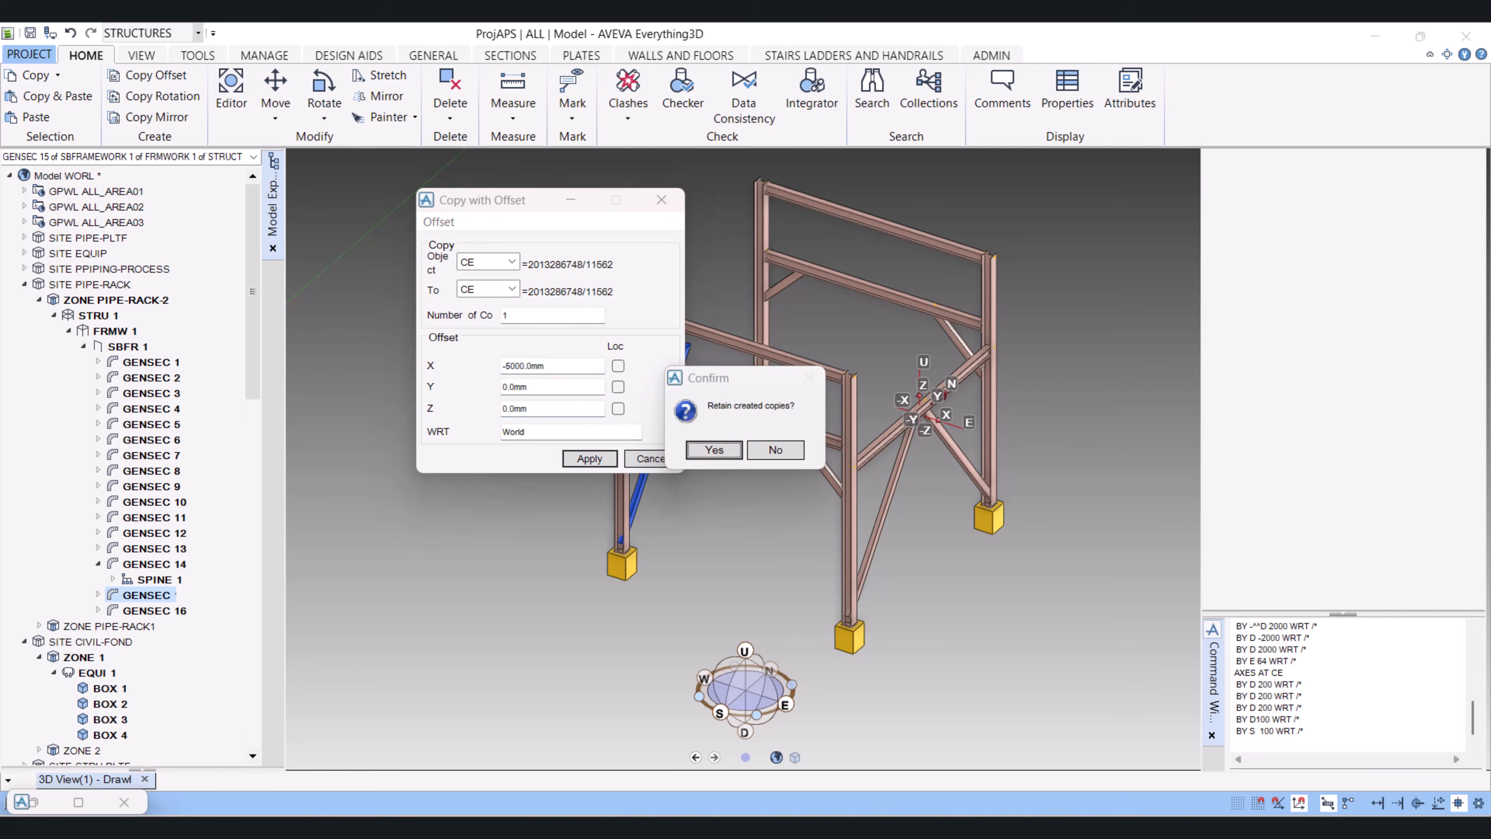
click(710, 450)
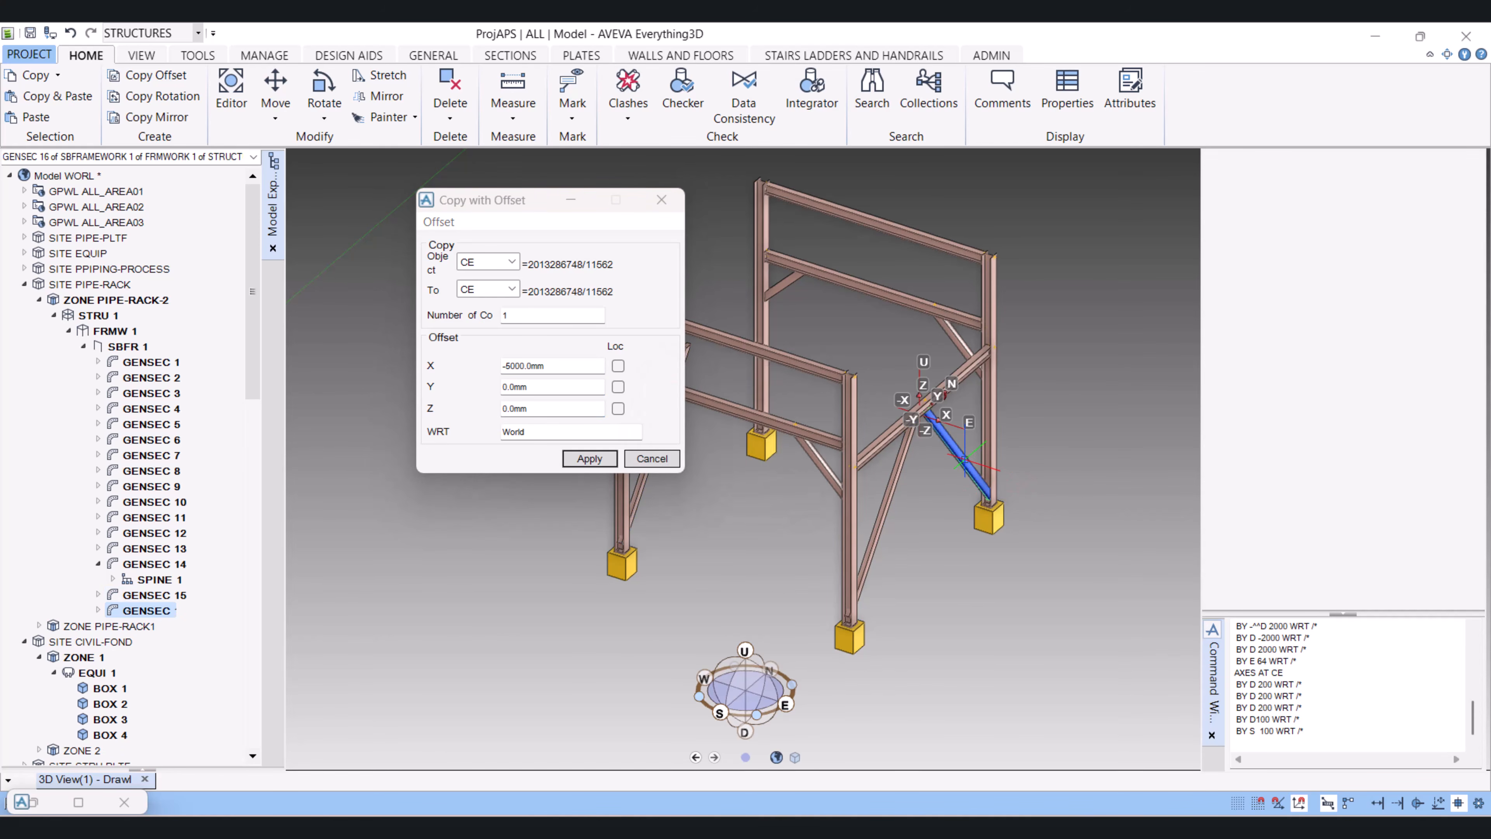
Take the mirrored brace as the copy object, copy it with the same X offset of -5000 mm, and retain the copy
click(512, 262)
click(479, 278)
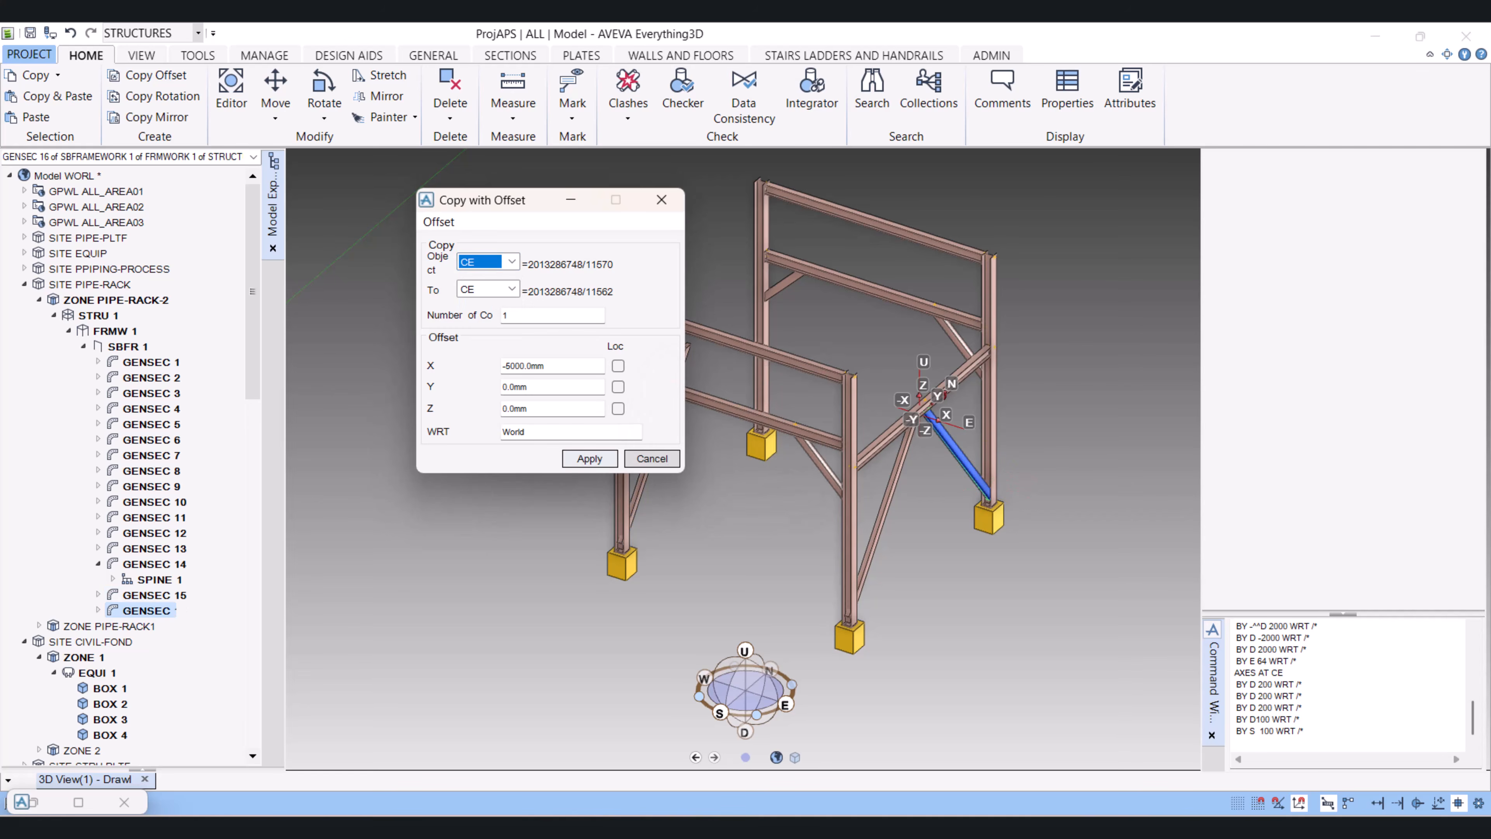
click(590, 459)
click(711, 450)
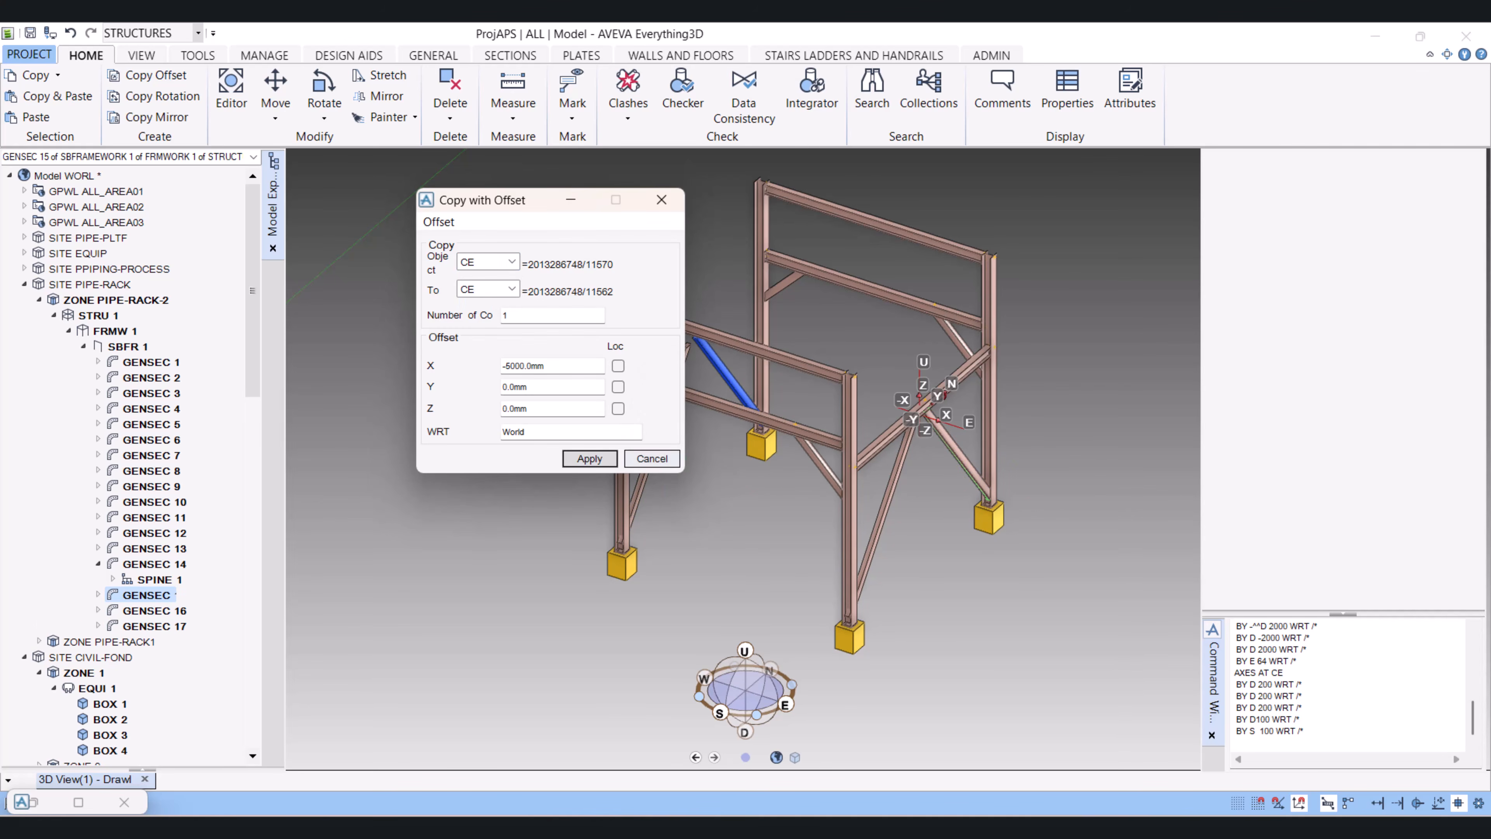
click(652, 458)
Copy the longitudinal beam GENSEC 13 once with offsets X -5000 mm, Y 0 and Z 0 relative to World, and retain the copy
middle_drag(866, 491, 824, 446)
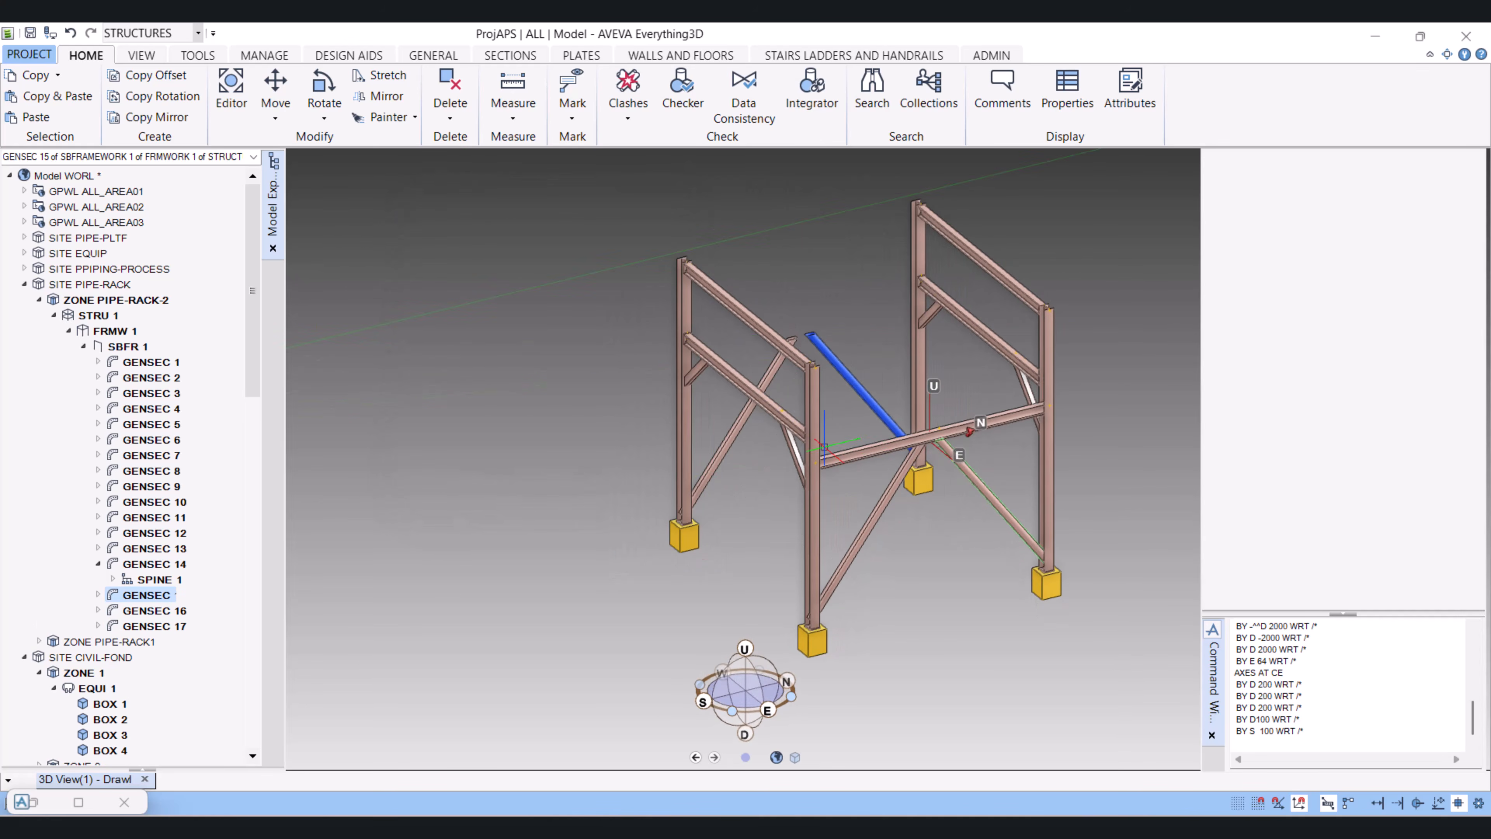
click(854, 455)
click(156, 74)
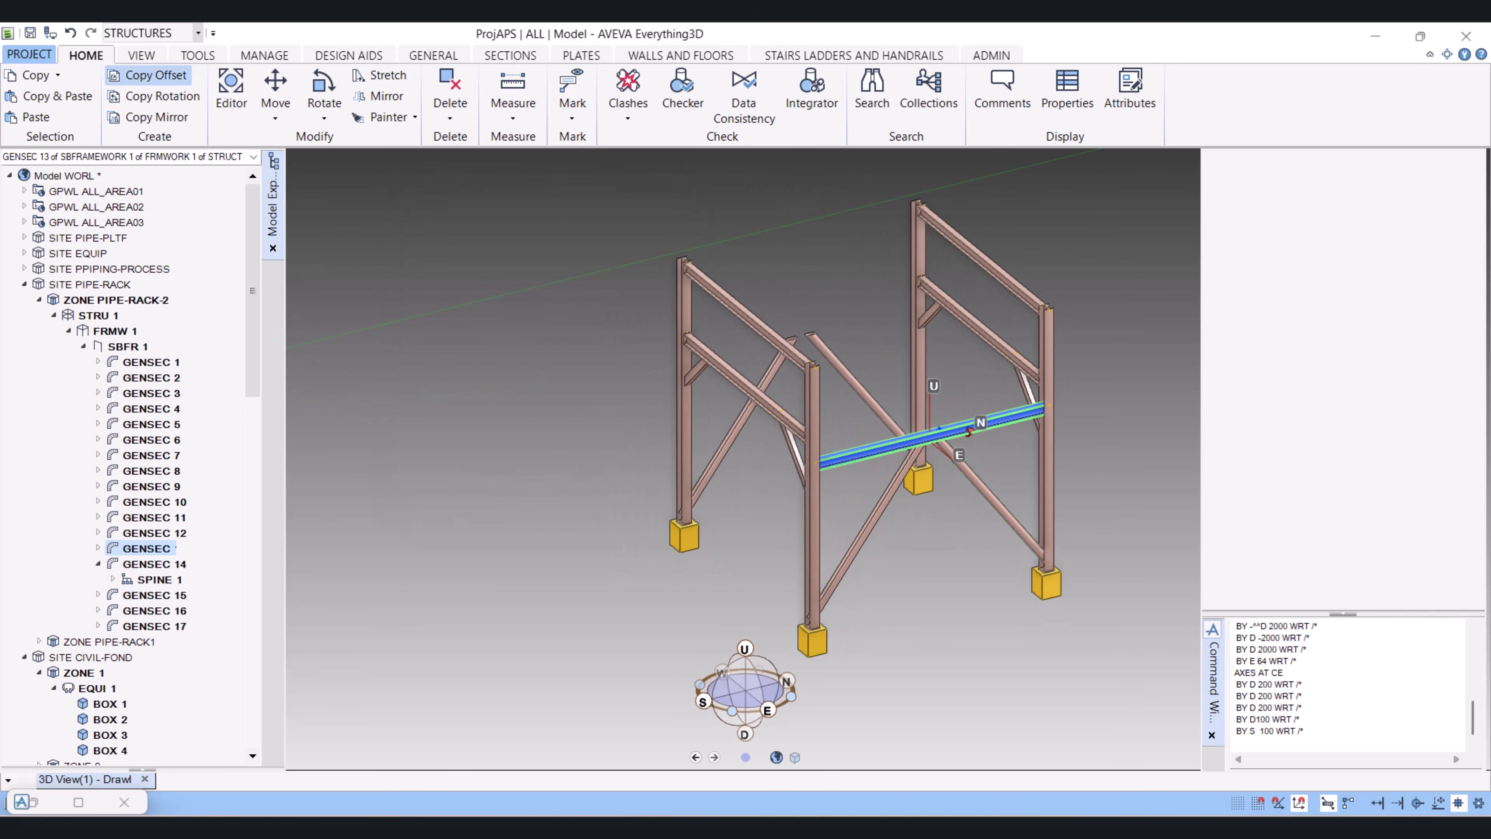
click(589, 459)
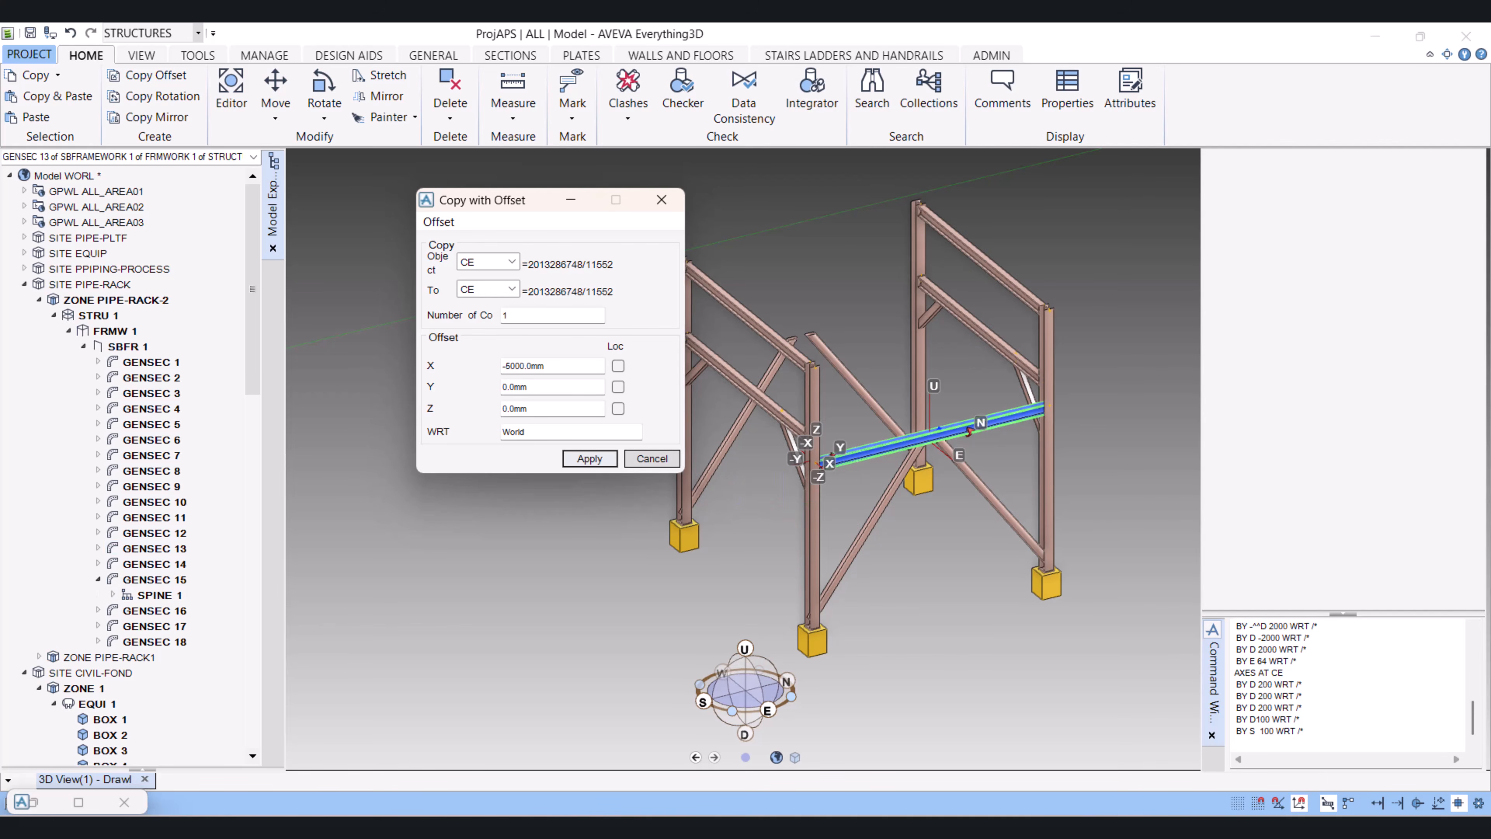
click(713, 452)
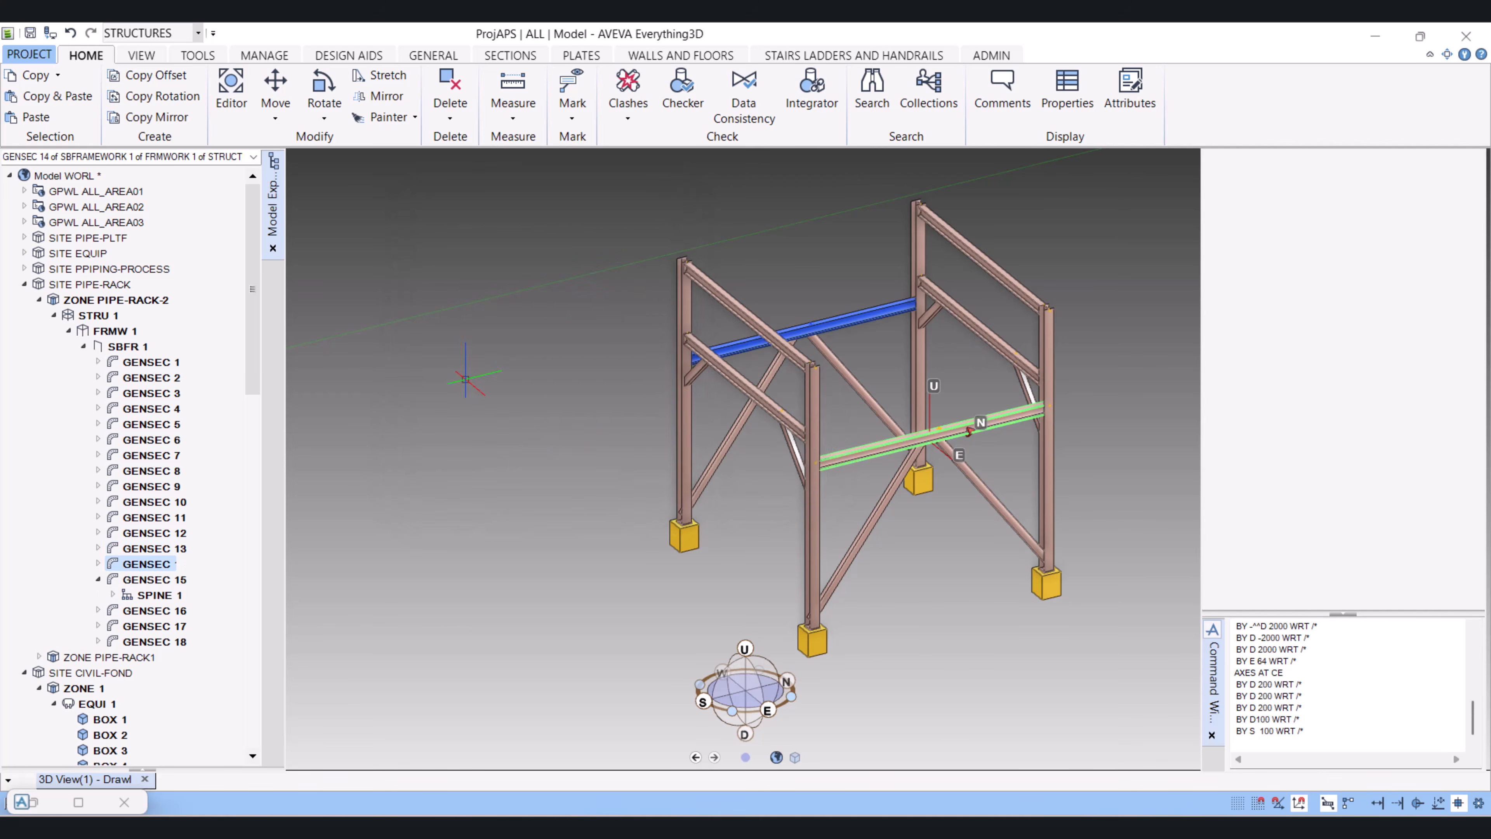
scroll(466, 367, down, 4)
mouse_move(634, 415)
middle_down()
mouse_move(666, 434)
mouse_move(634, 415)
mouse_move(624, 376)
mouse_move(645, 358)
mouse_move(768, 413)
middle_up()
scroll(623, 440, up, 3)
mouse_move(670, 399)
middle_down()
mouse_move(804, 411)
mouse_move(707, 469)
mouse_move(736, 483)
middle_up()
scroll(709, 471, down, 3)
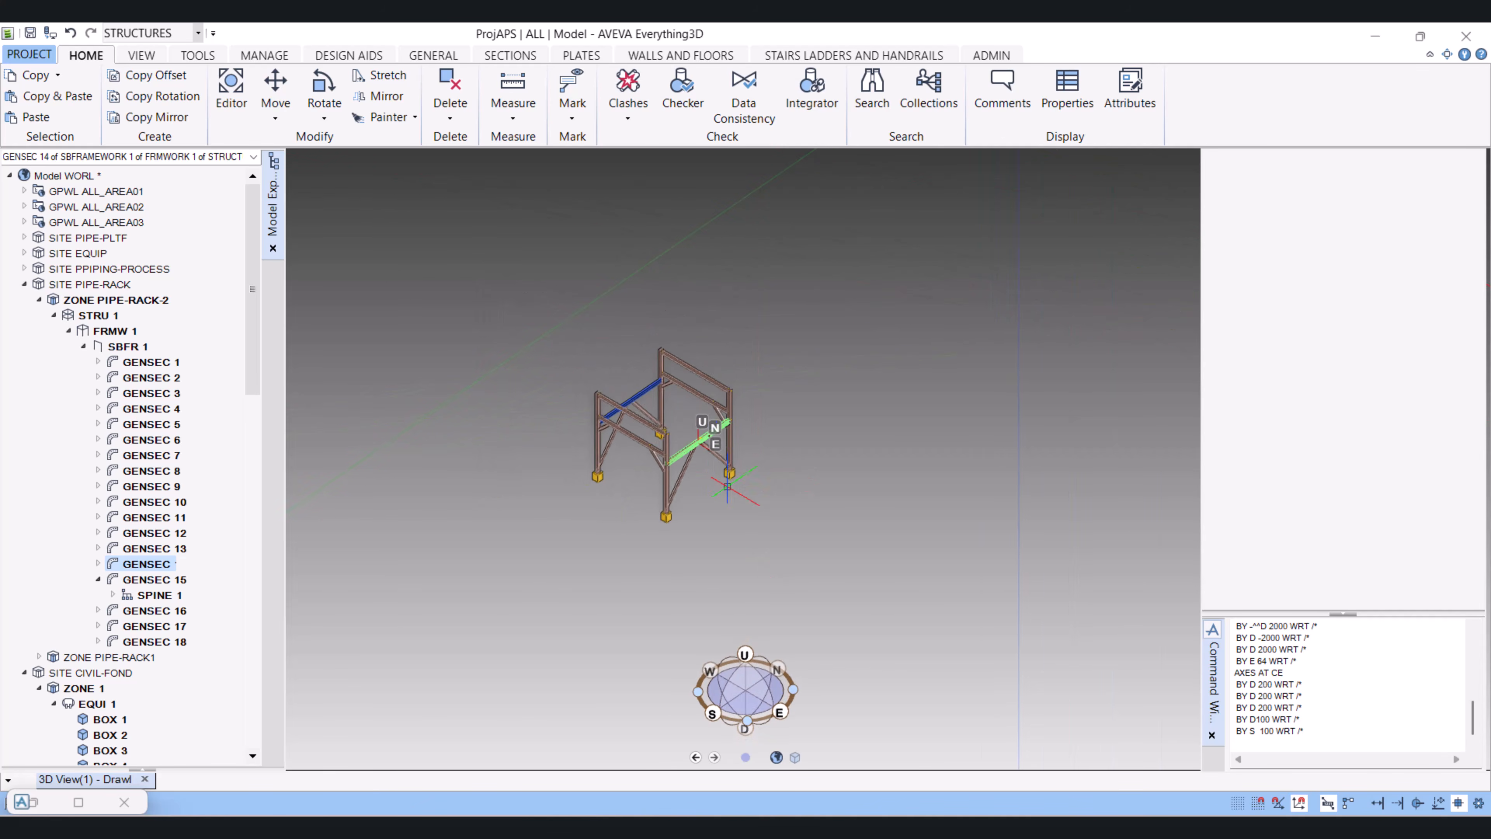
scroll(731, 476, up, 4)
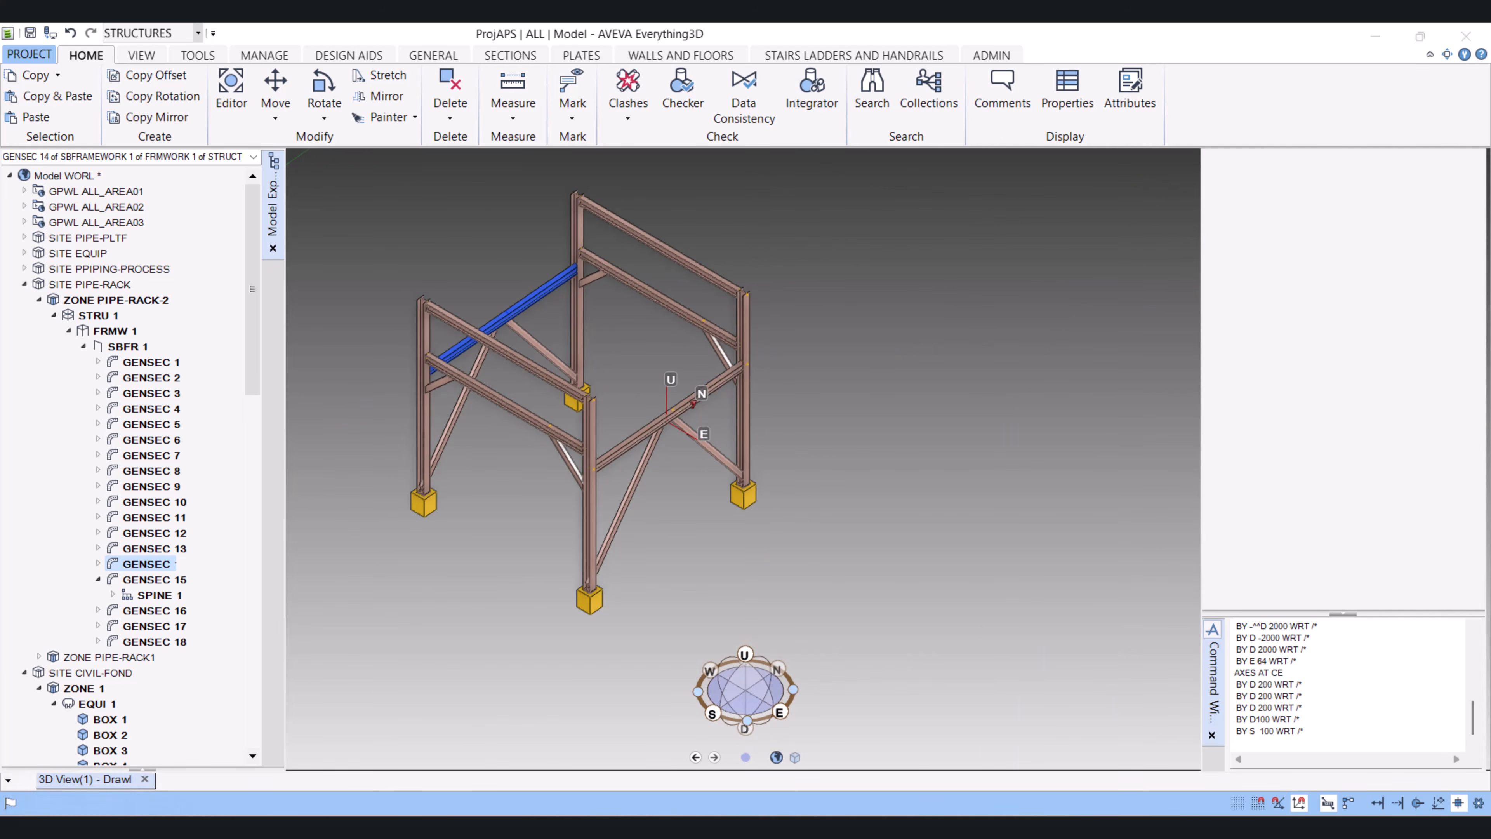
Restore the Lists/Collections window and remove all members from list 12
click(78, 802)
click(1420, 33)
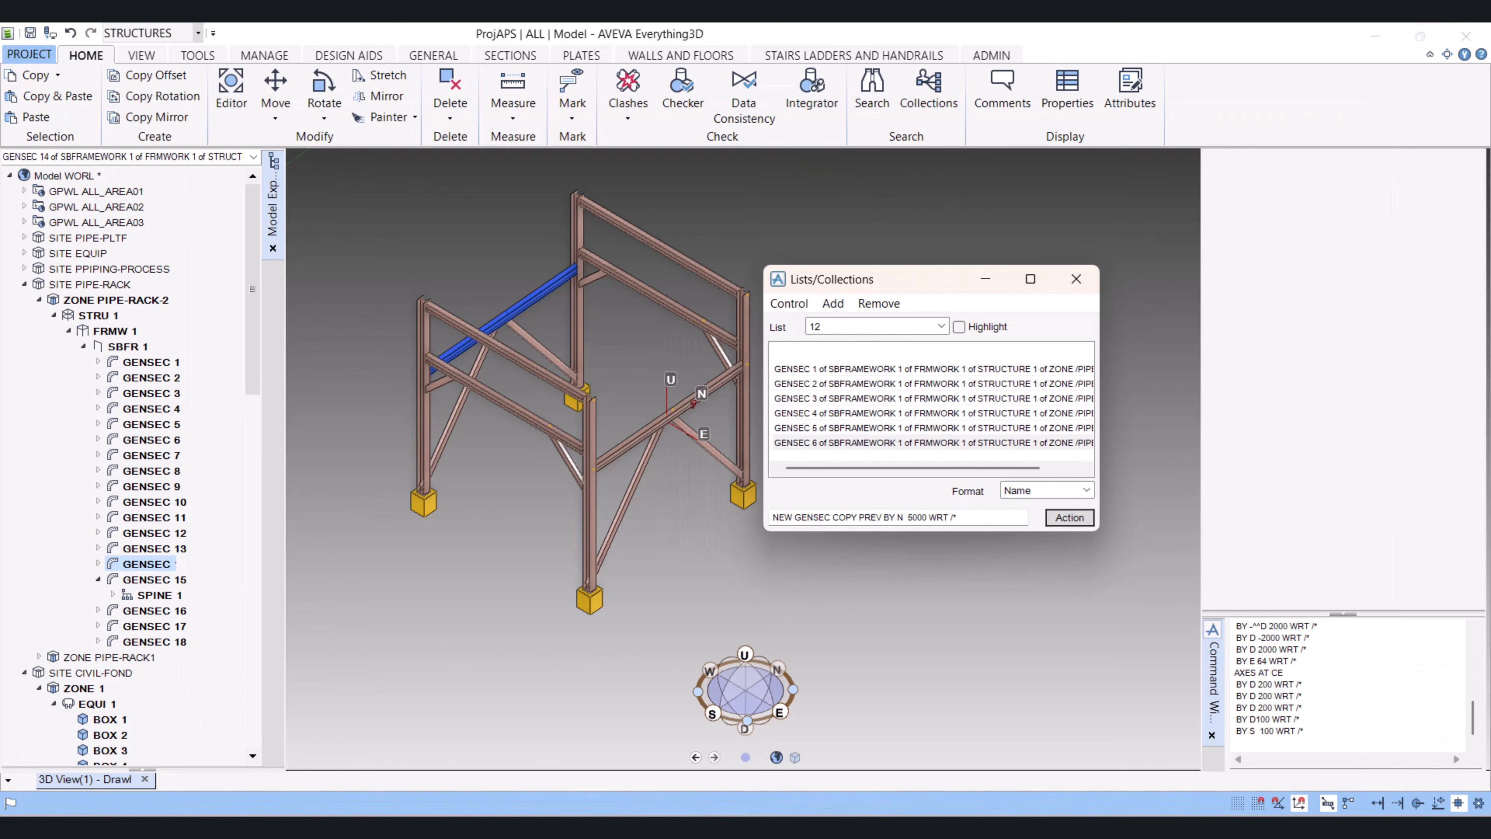
drag(926, 266, 993, 179)
middle_drag(702, 342, 642, 319)
click(944, 202)
click(959, 305)
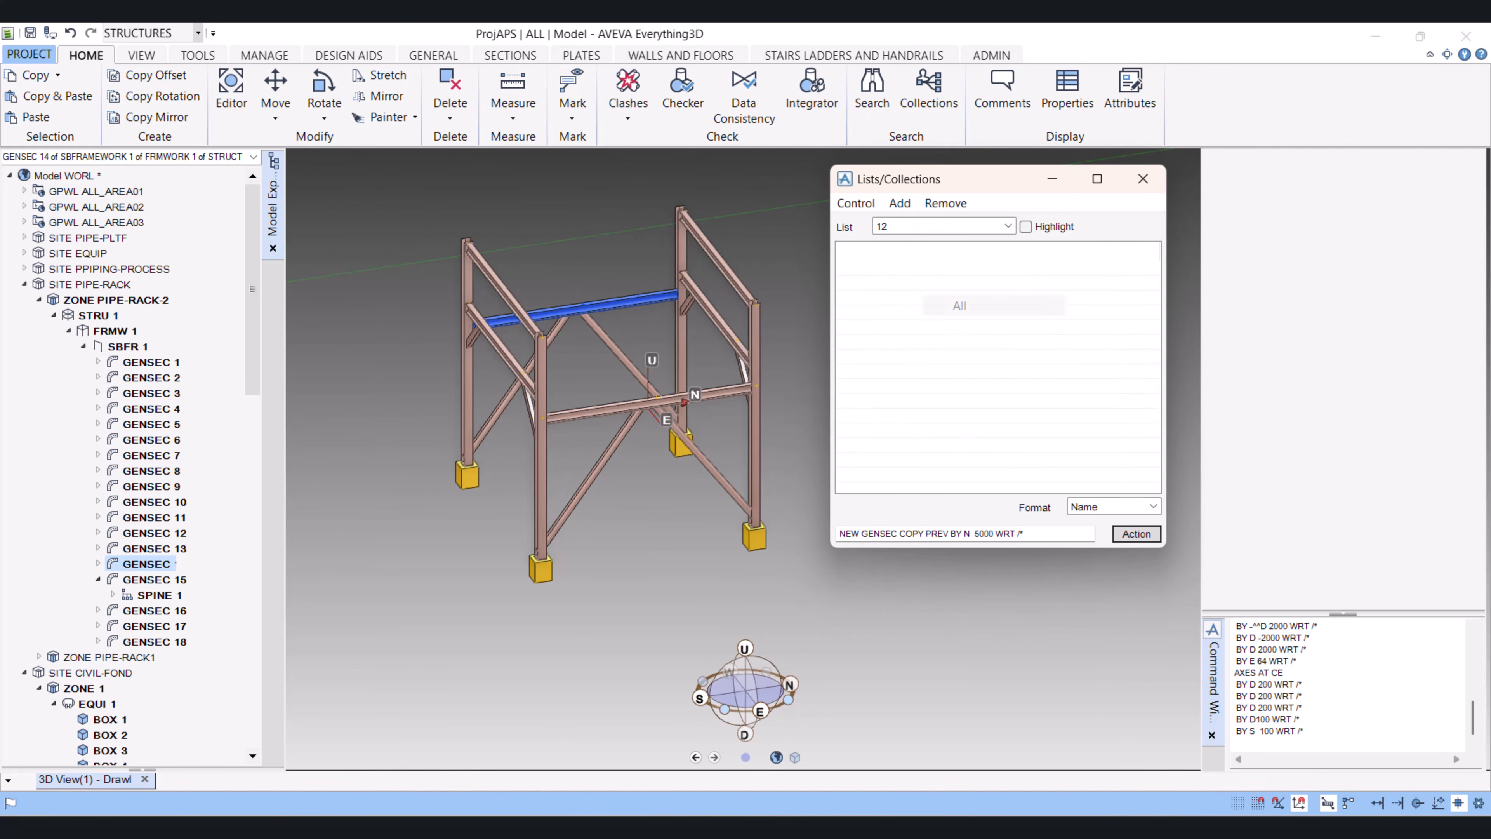
Start adding identified elements to list 12 and pick both longitudinal beams and the inclined braces beneath them
click(899, 203)
click(941, 265)
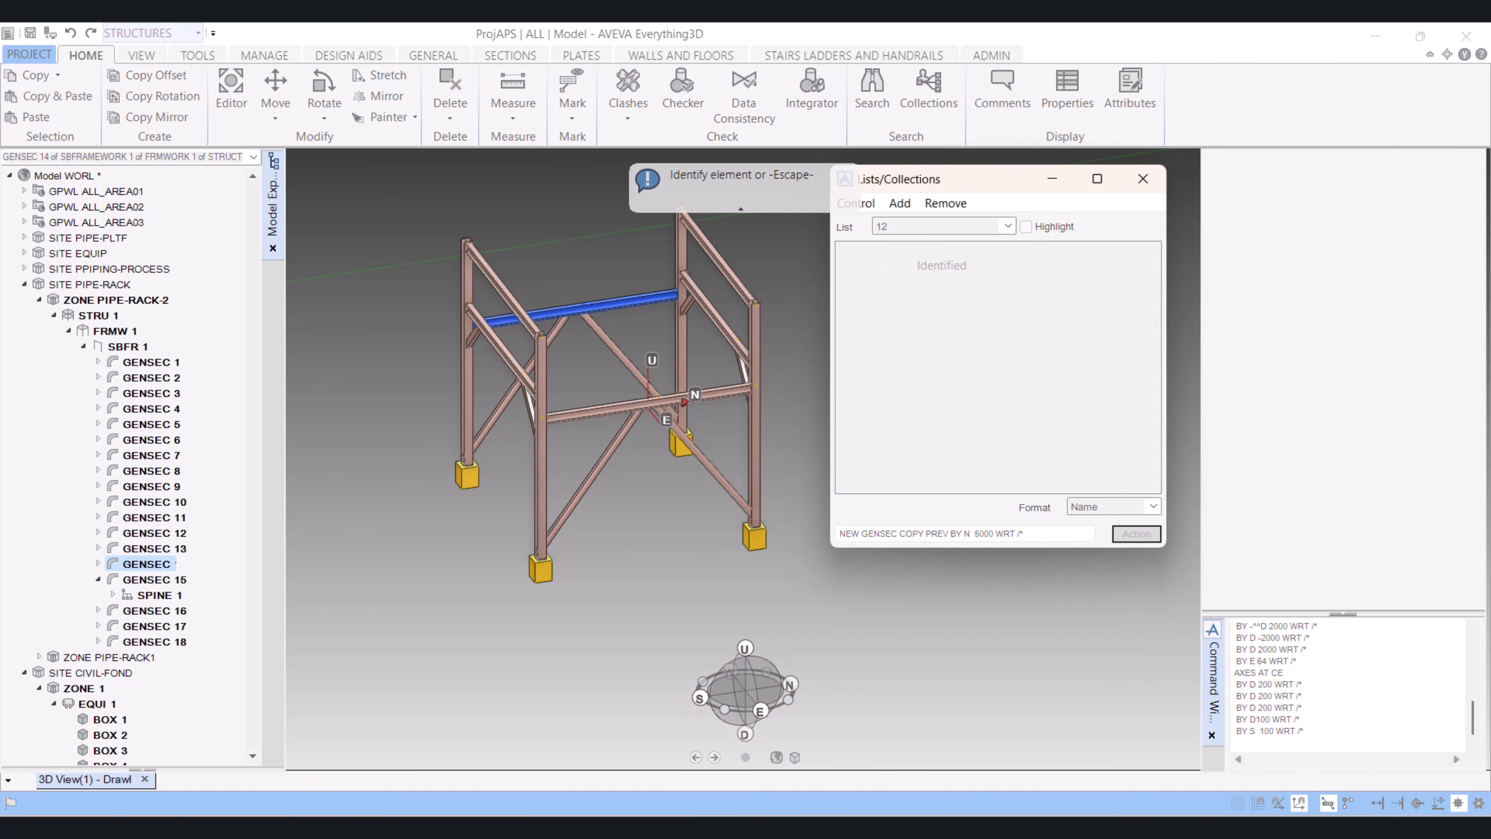
click(615, 407)
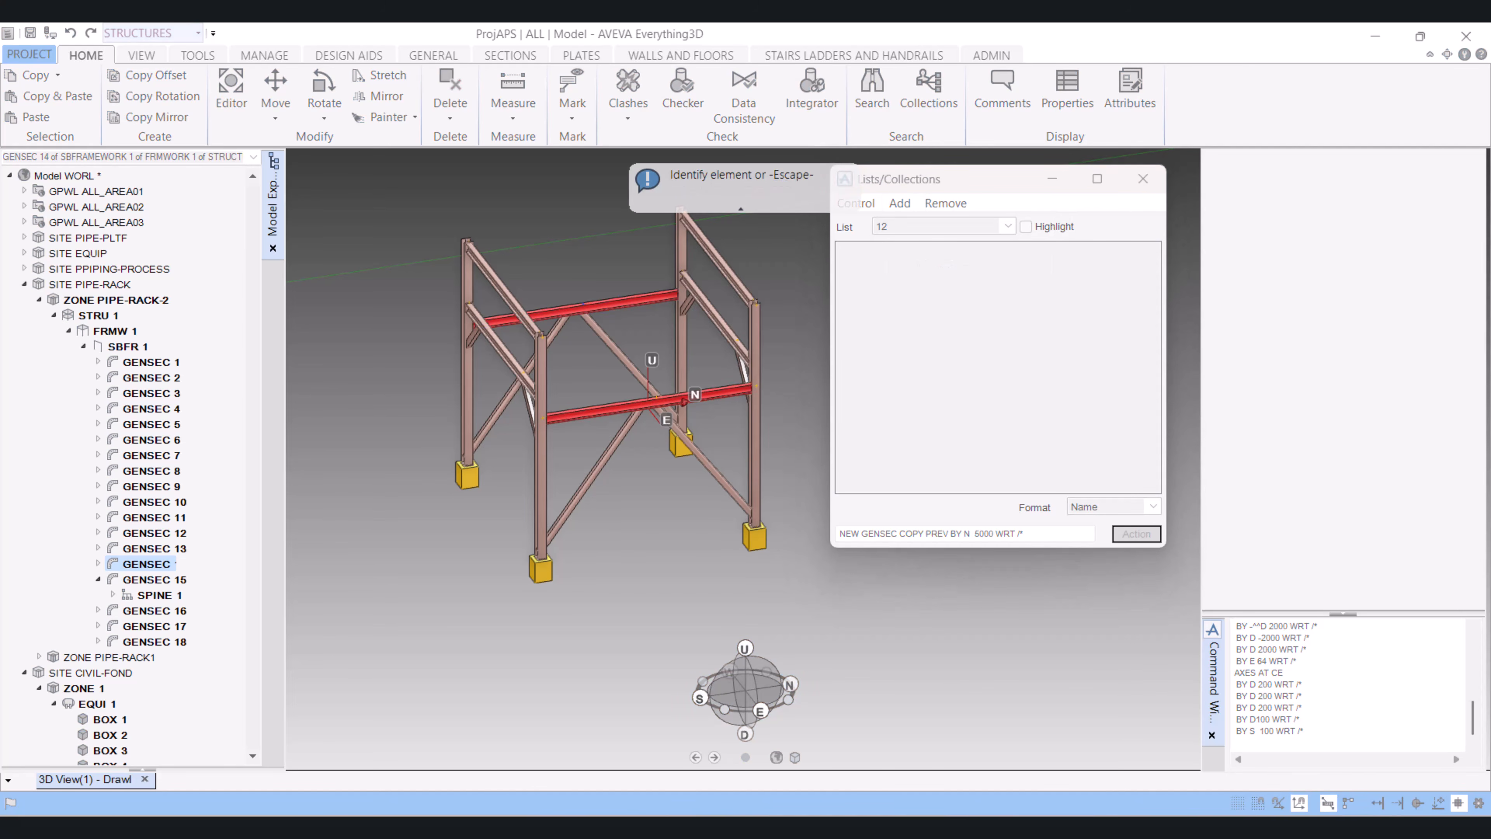
click(499, 416)
click(593, 477)
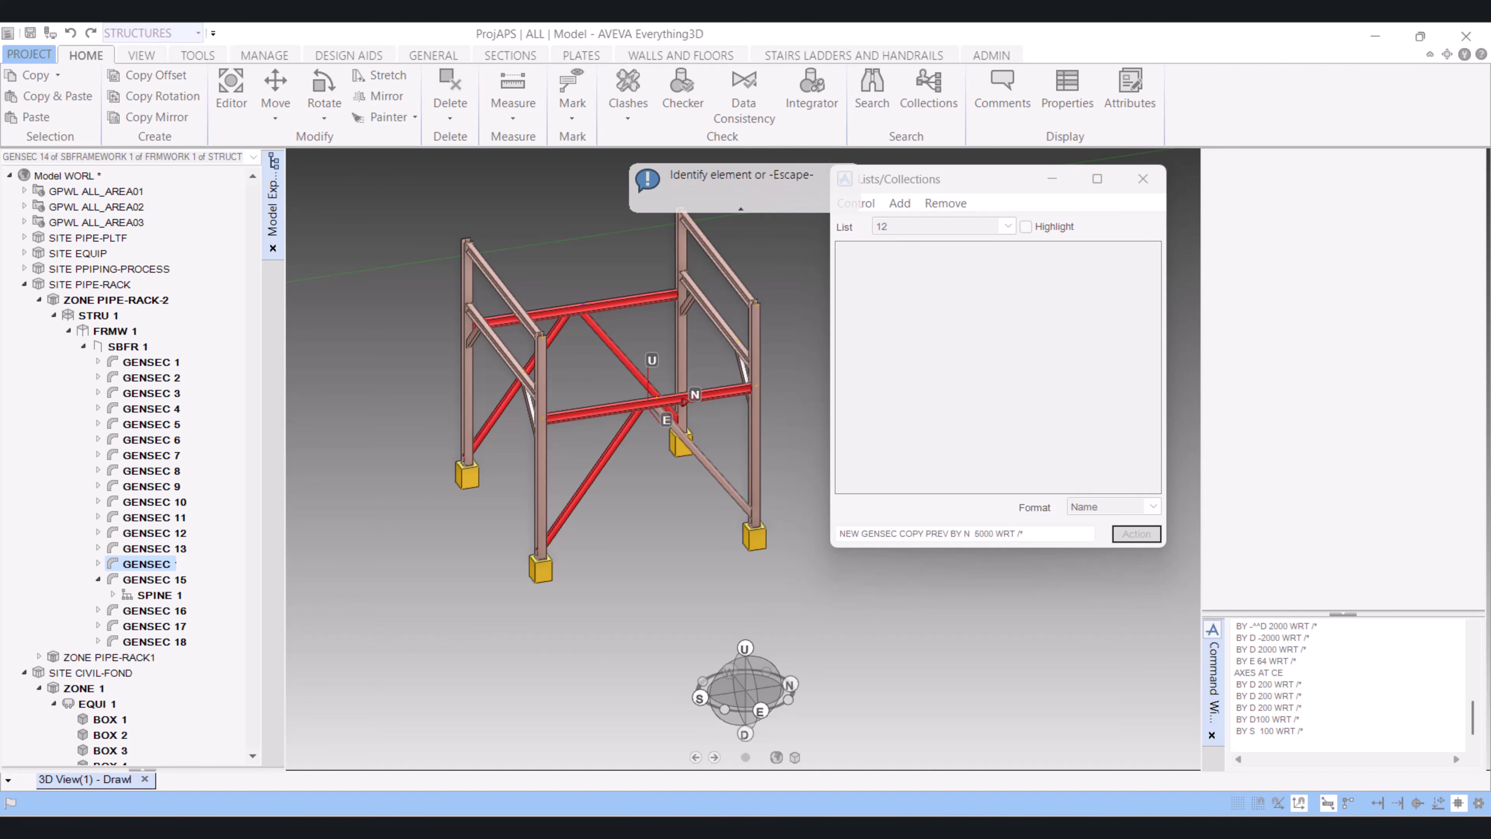
click(704, 461)
Pick the north frame's west column, lower cross beam and adjoining knee brace for list 12
scroll(699, 440, down, 2)
middle_drag(698, 440, 675, 361)
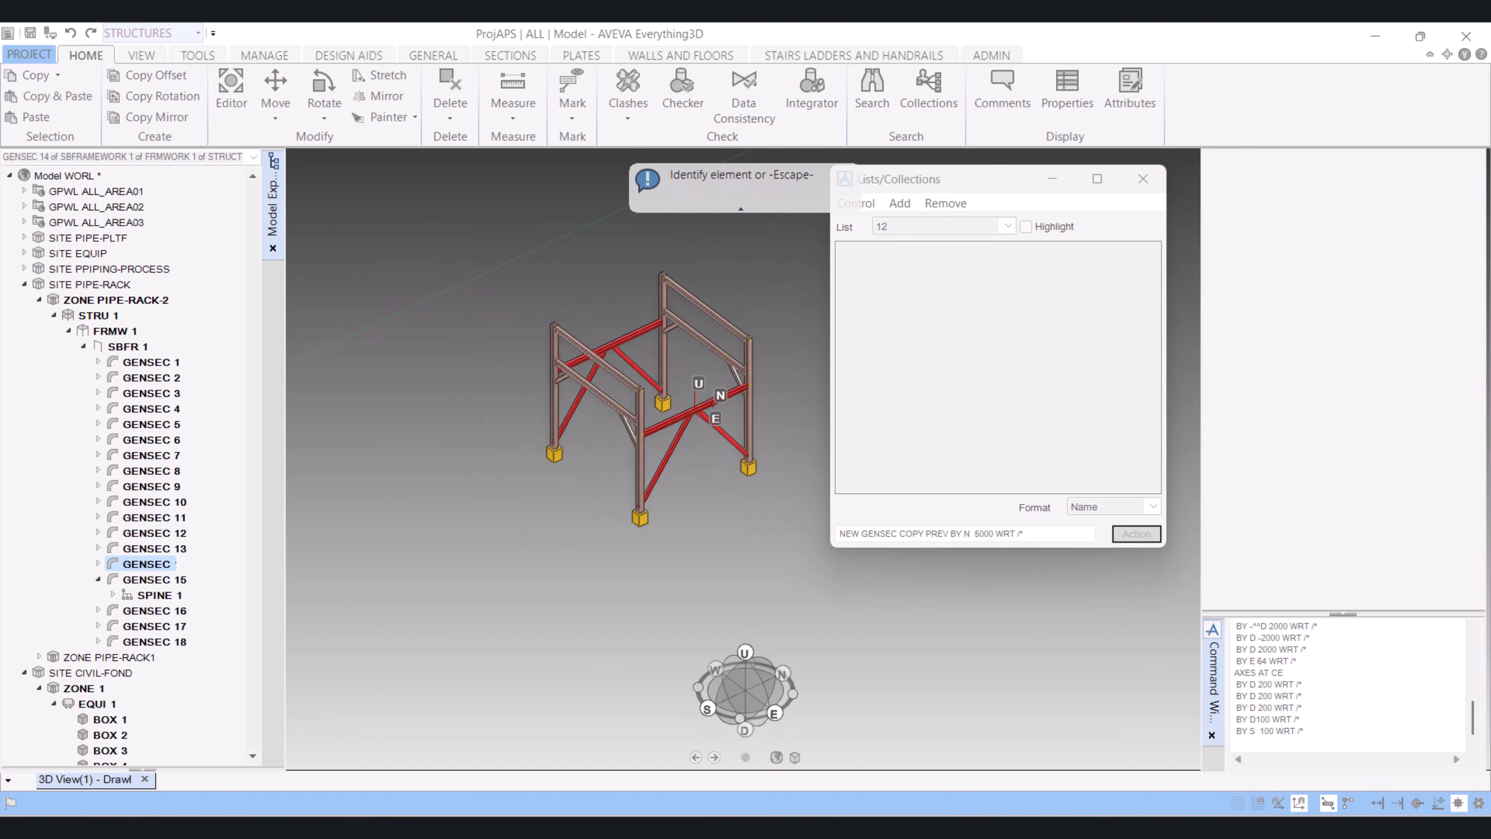
scroll(676, 359, up, 4)
scroll(672, 355, up, 1)
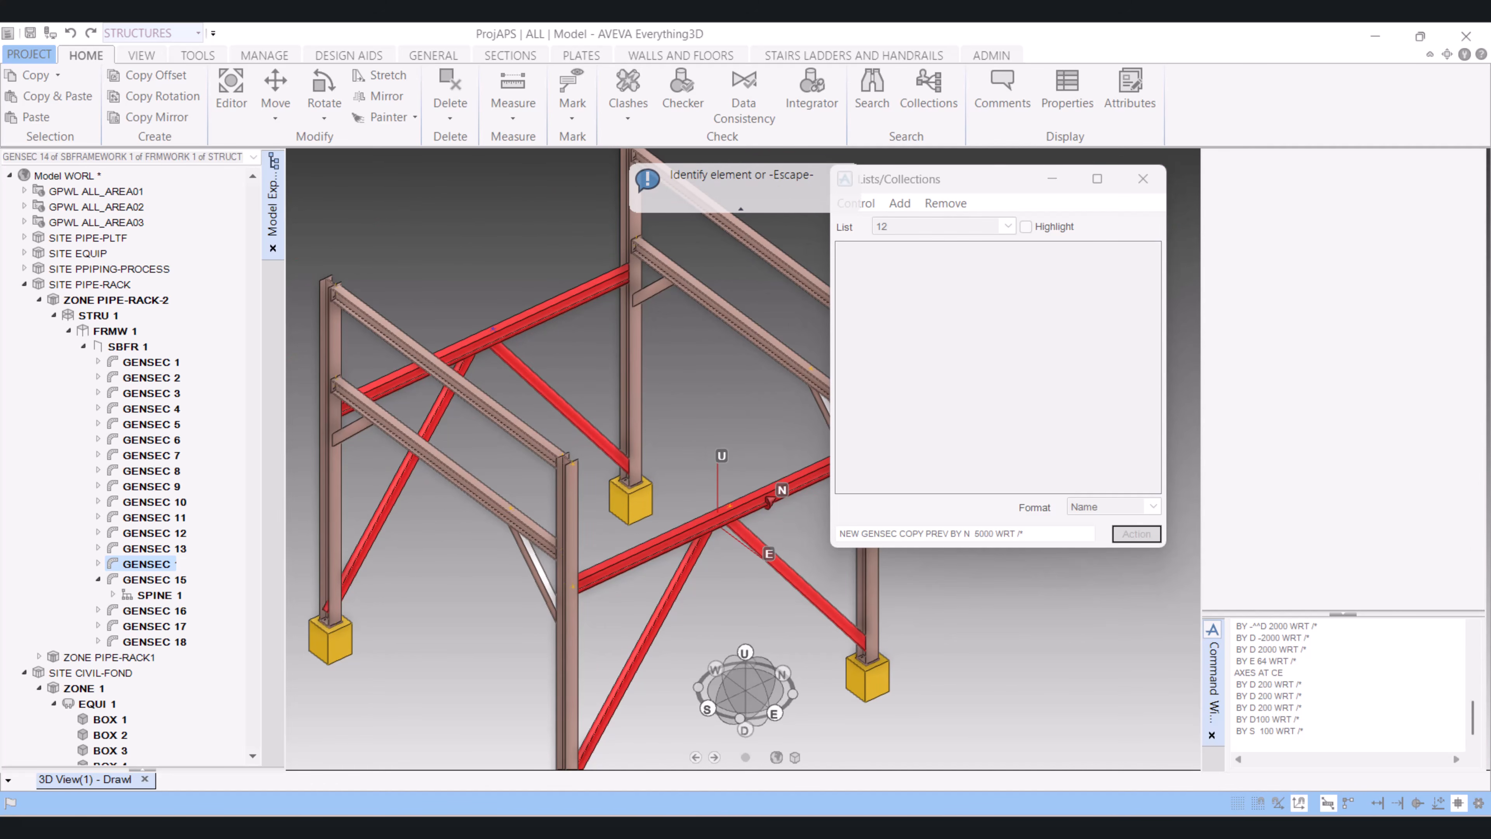
click(634, 376)
scroll(681, 376, down, 3)
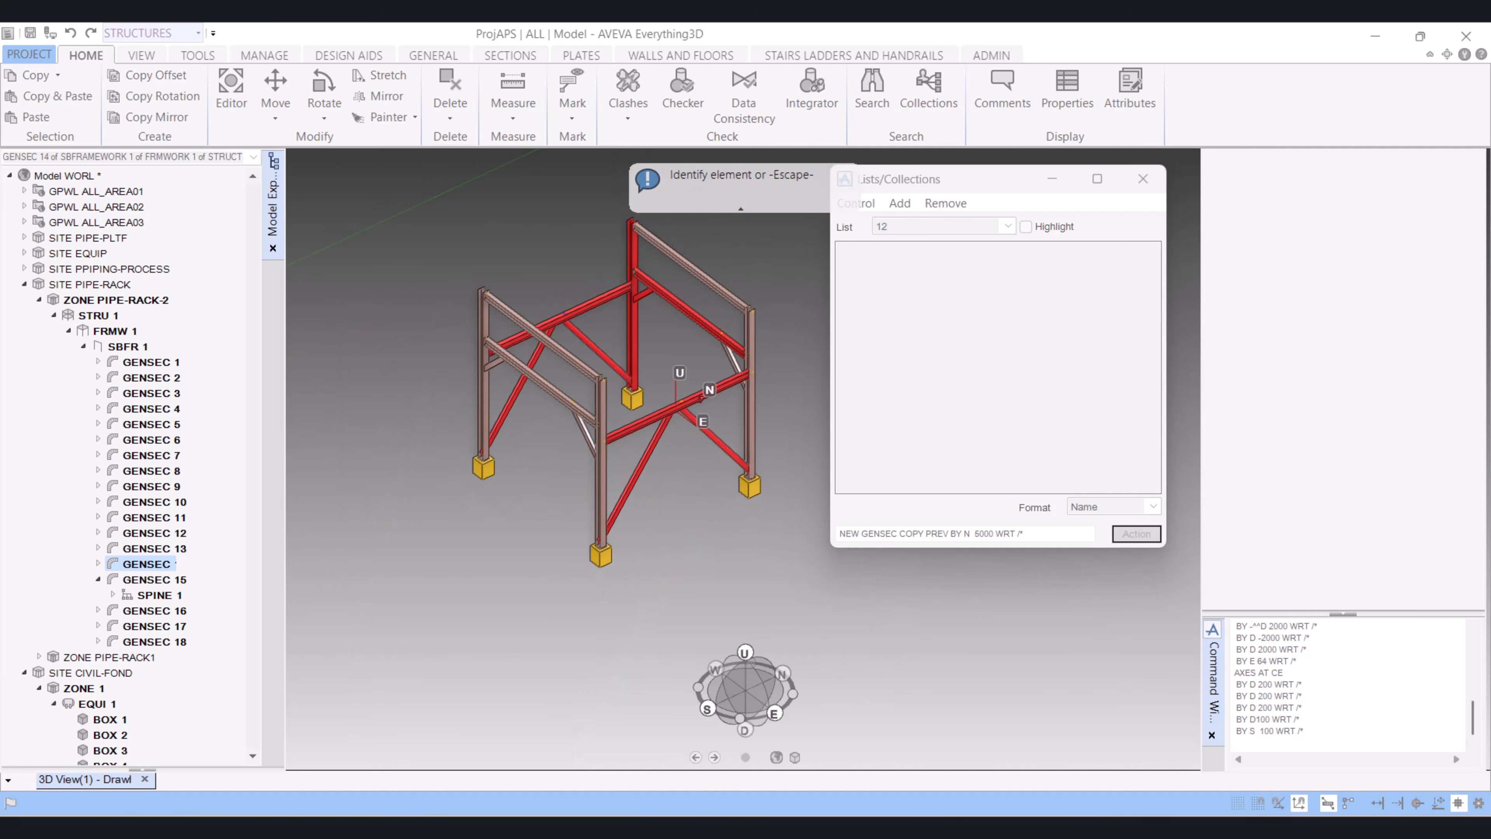
scroll(681, 376, up, 2)
scroll(700, 478, up, 5)
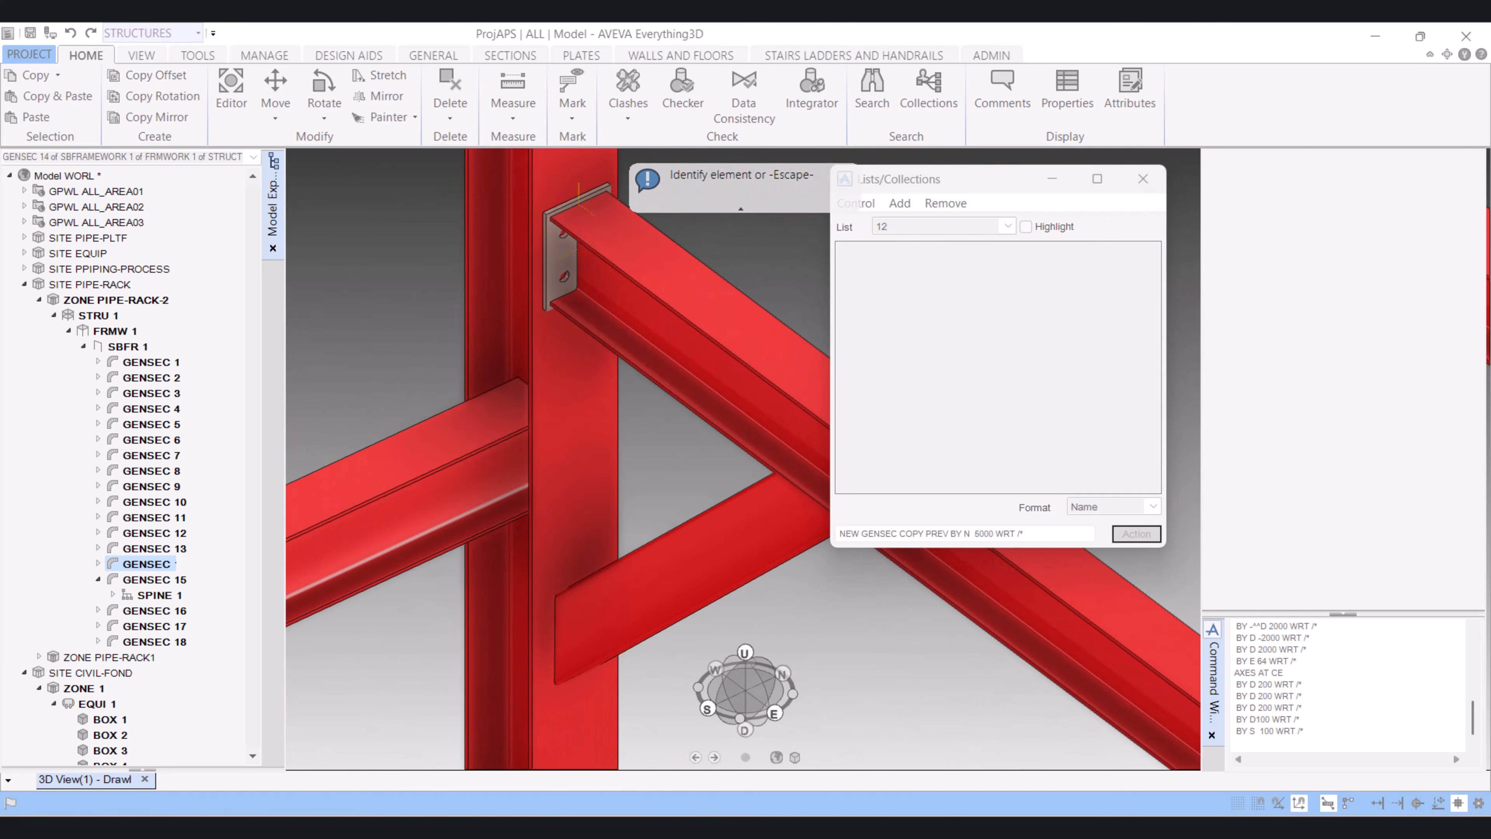
Pick the north frame's upper cross beam and the cross beams' joint fixings at the west column for list 12
scroll(626, 353, down, 3)
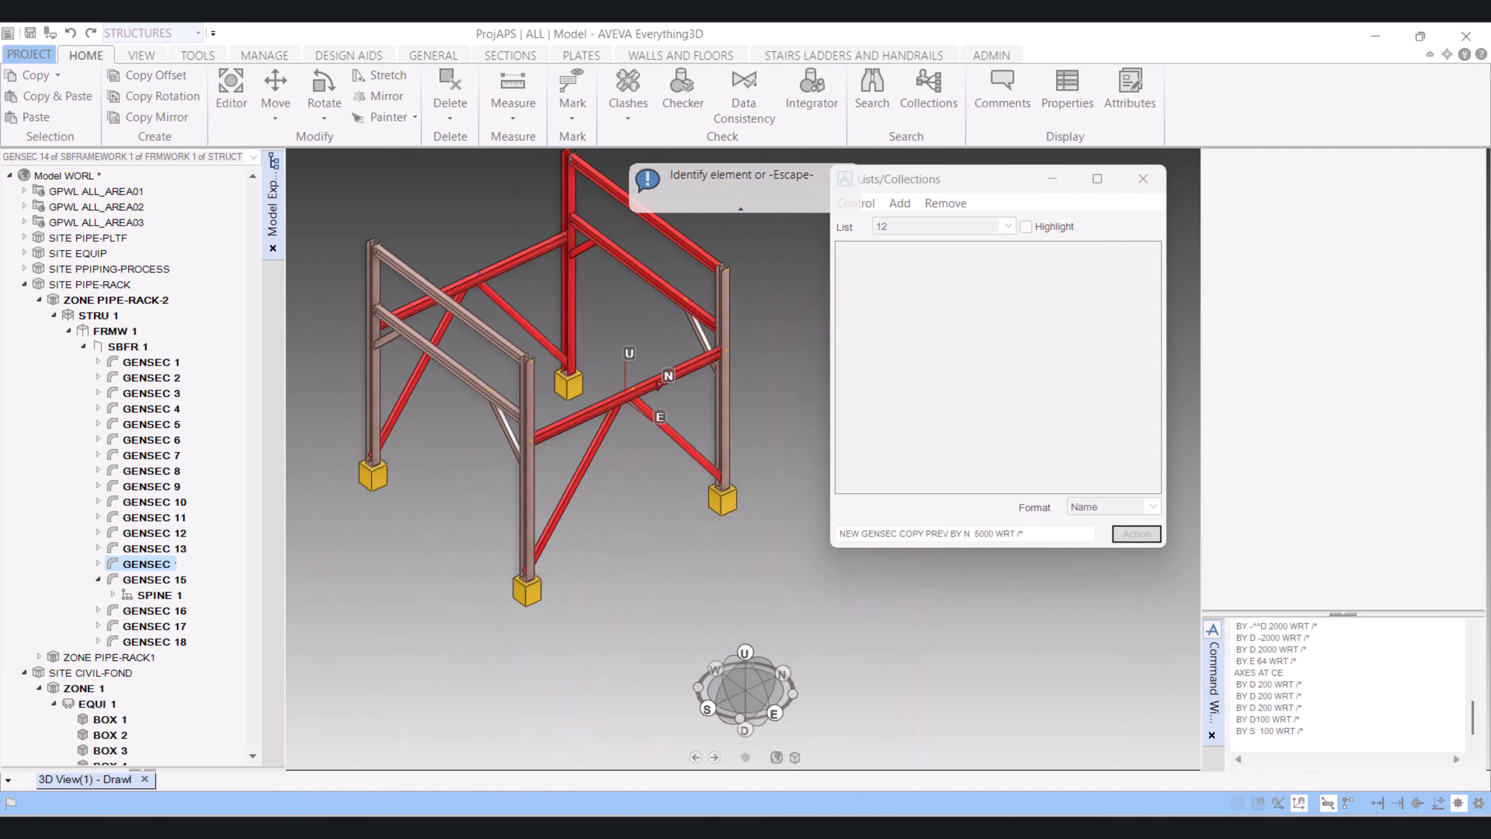
scroll(626, 352, up, 4)
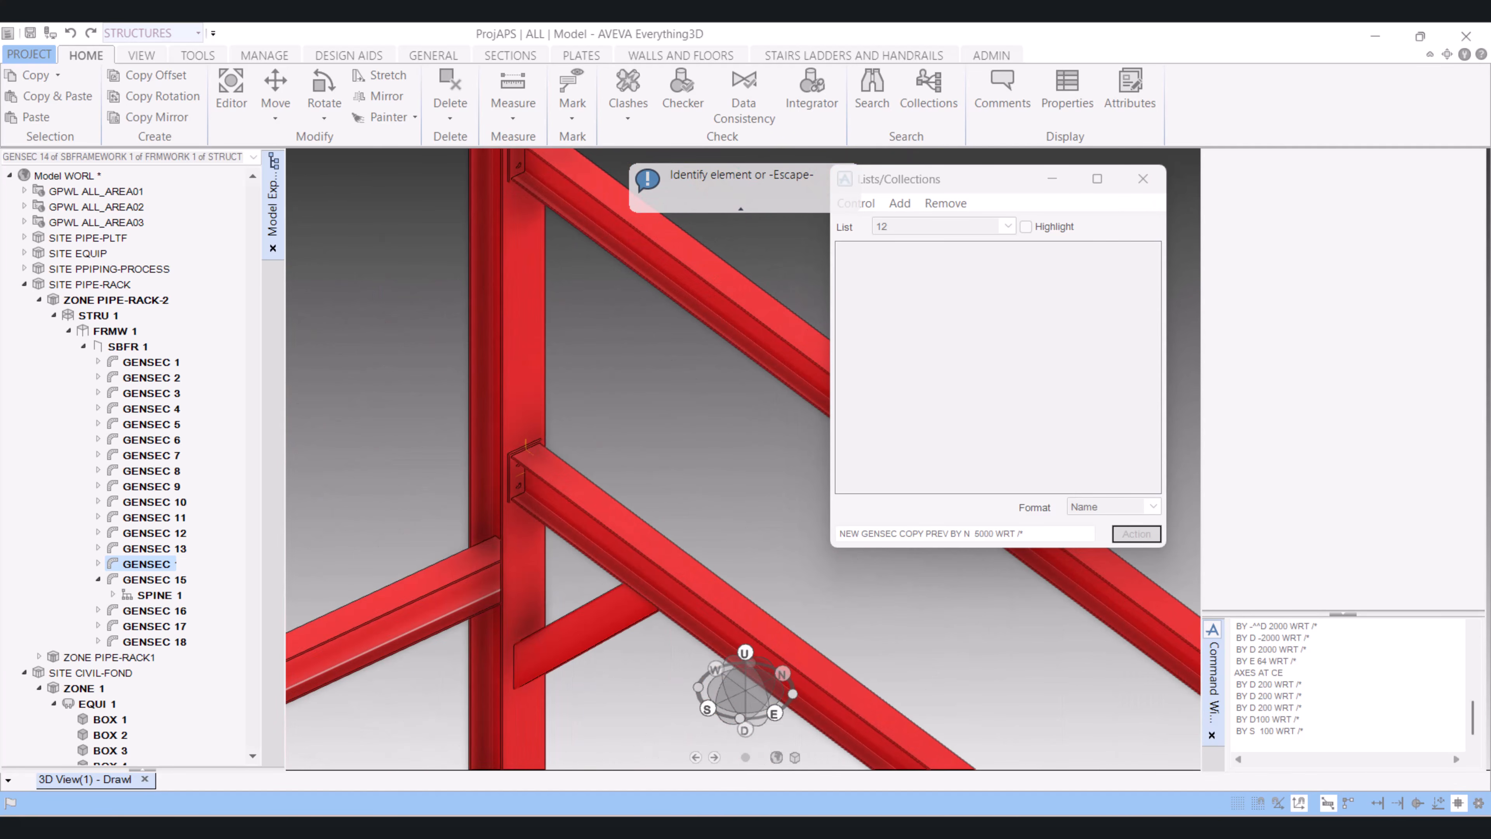
scroll(626, 458, down, 3)
scroll(534, 458, up, 4)
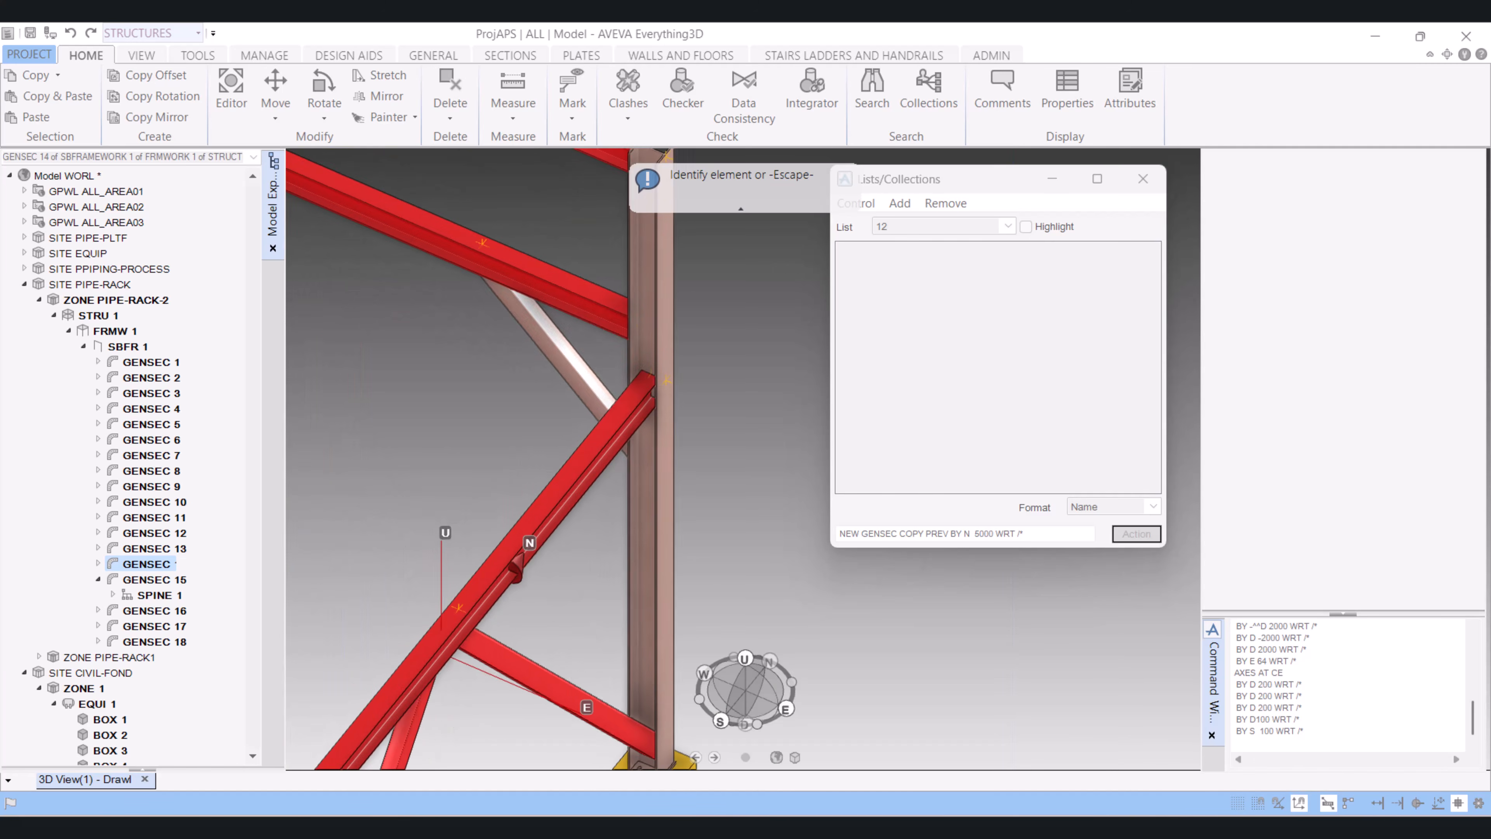
Pick the north frame's east column, its knee brace and the cross beam joint fixings there for list 12
middle_drag(589, 373, 705, 406)
scroll(695, 376, down, 4)
scroll(693, 387, up, 6)
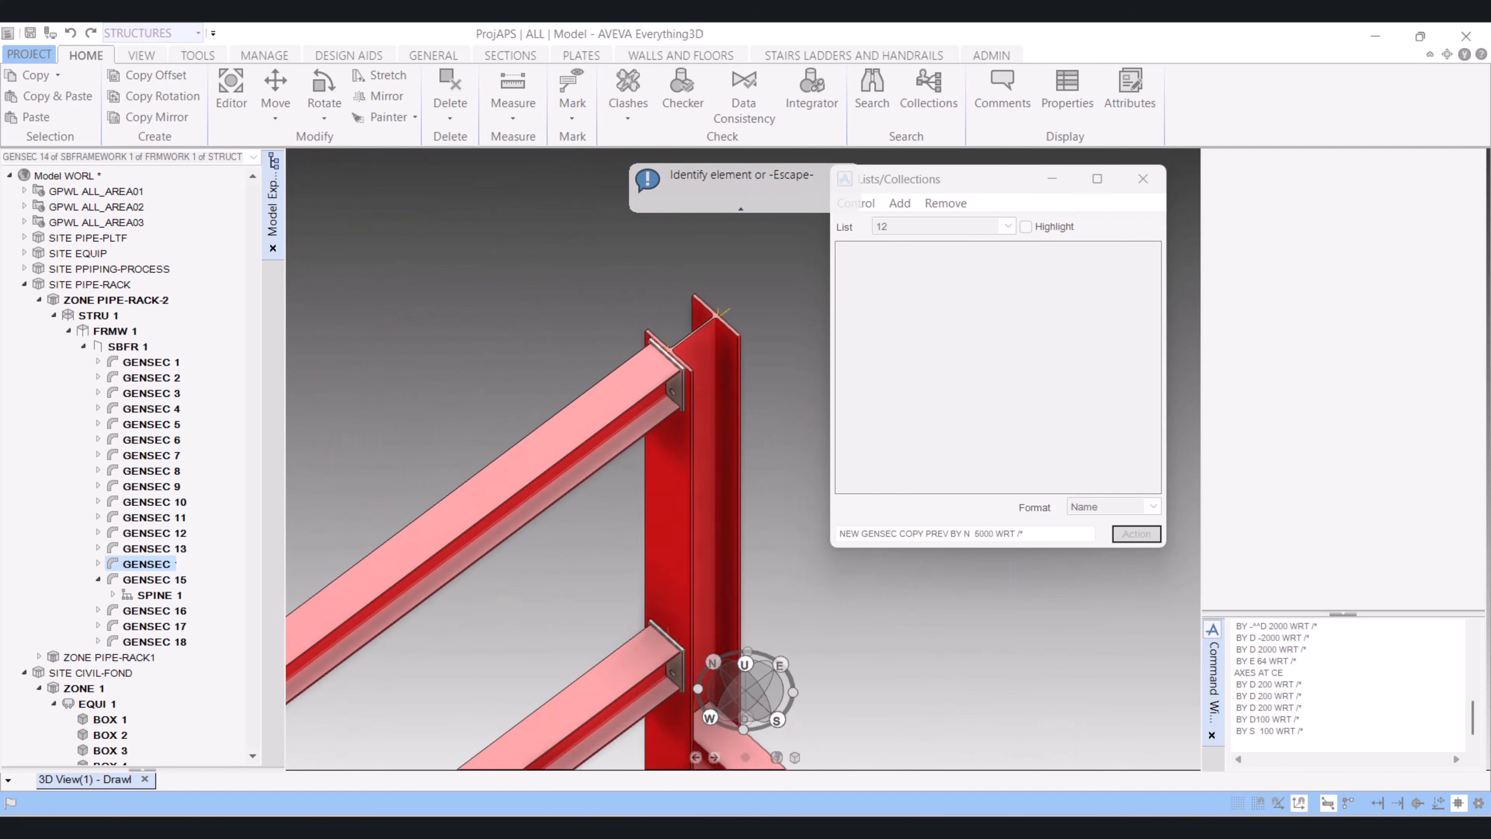
scroll(653, 360, down, 5)
scroll(662, 570, up, 3)
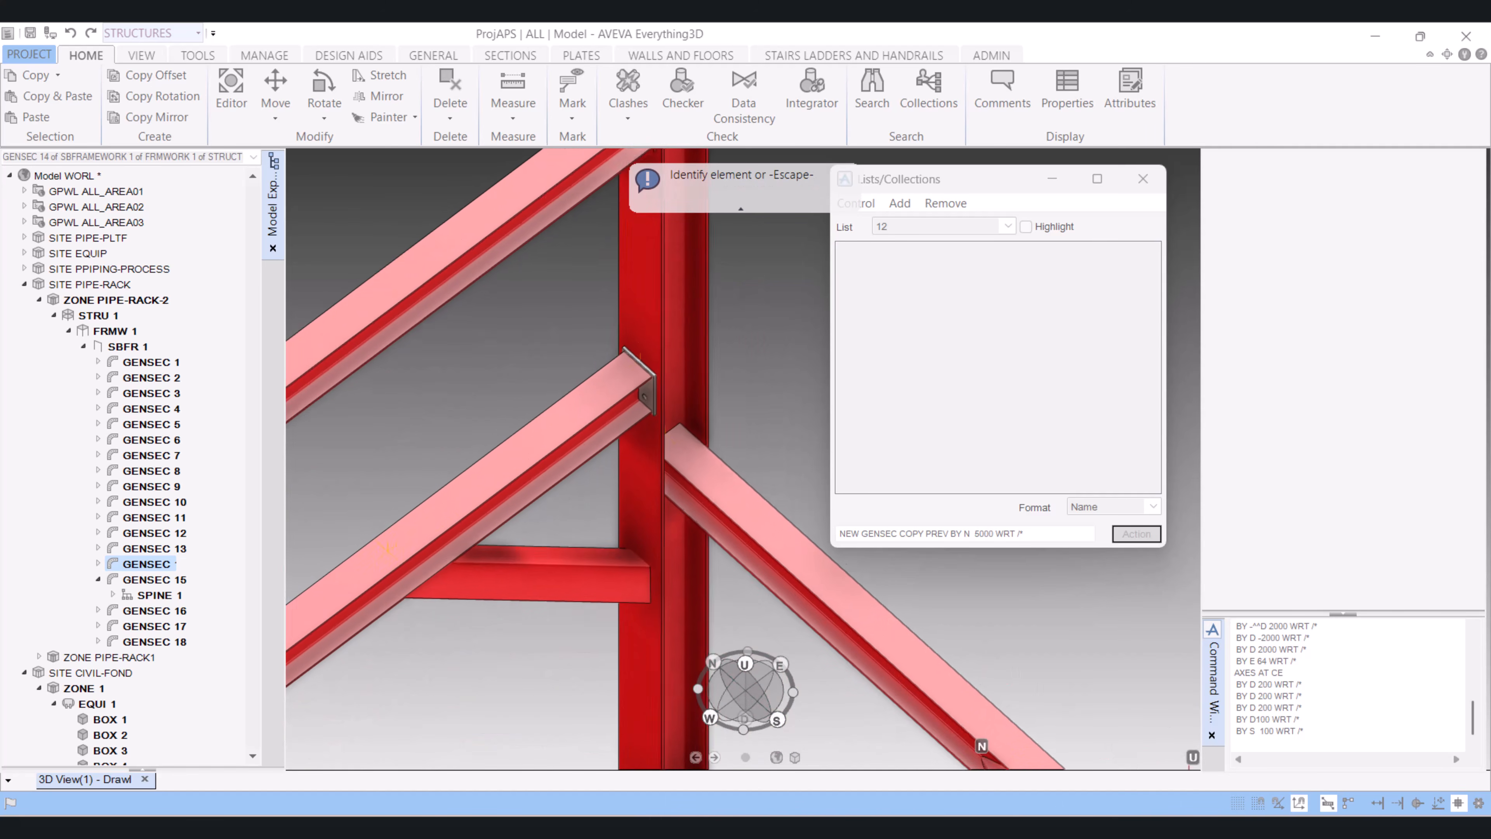
scroll(599, 429, down, 8)
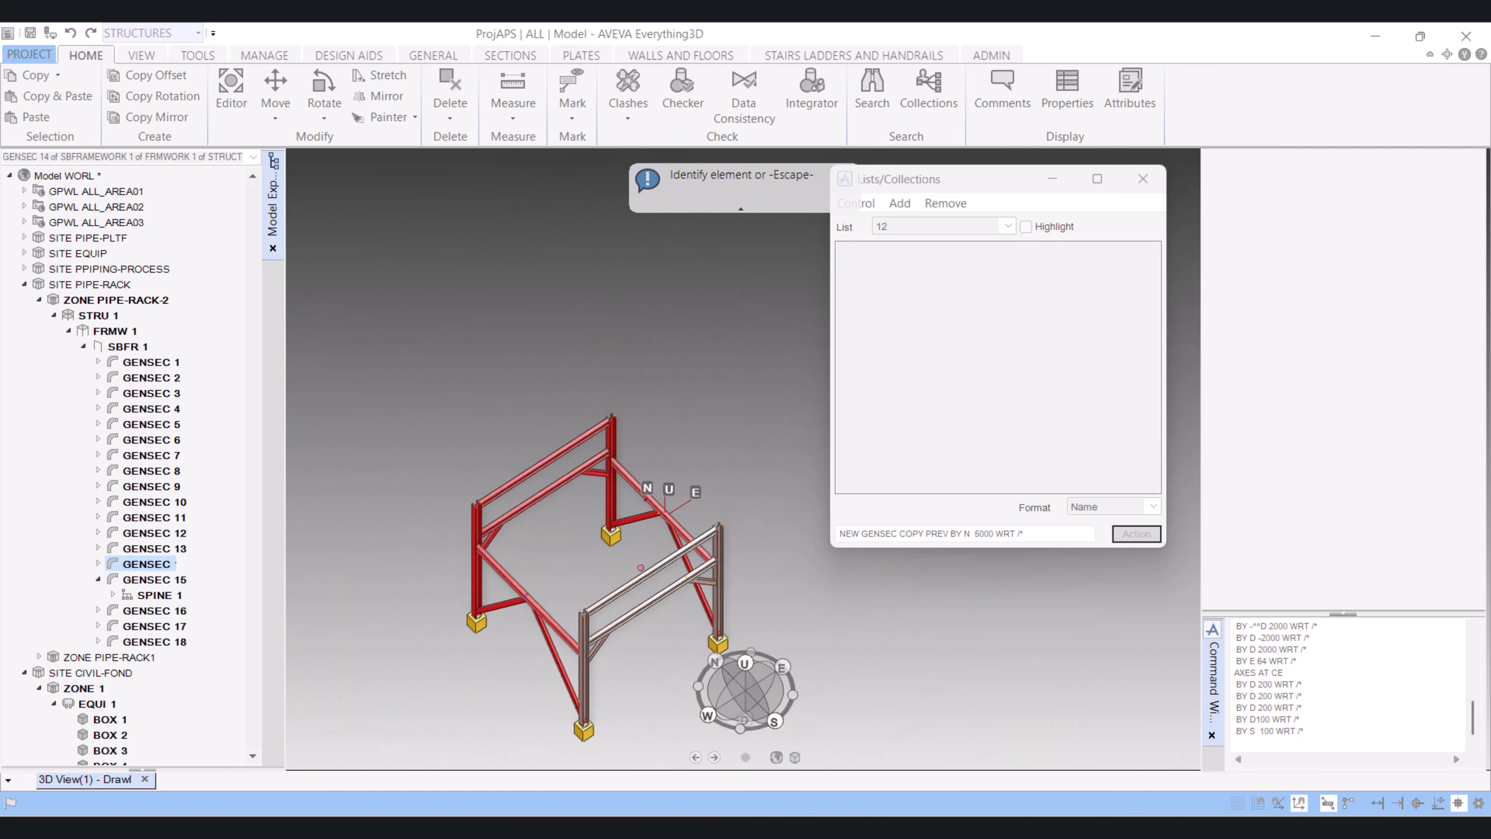
Check the north frame's column bases for remaining elements and complete the identified selection for list 12
middle_drag(610, 464, 528, 440)
scroll(764, 669, up, 6)
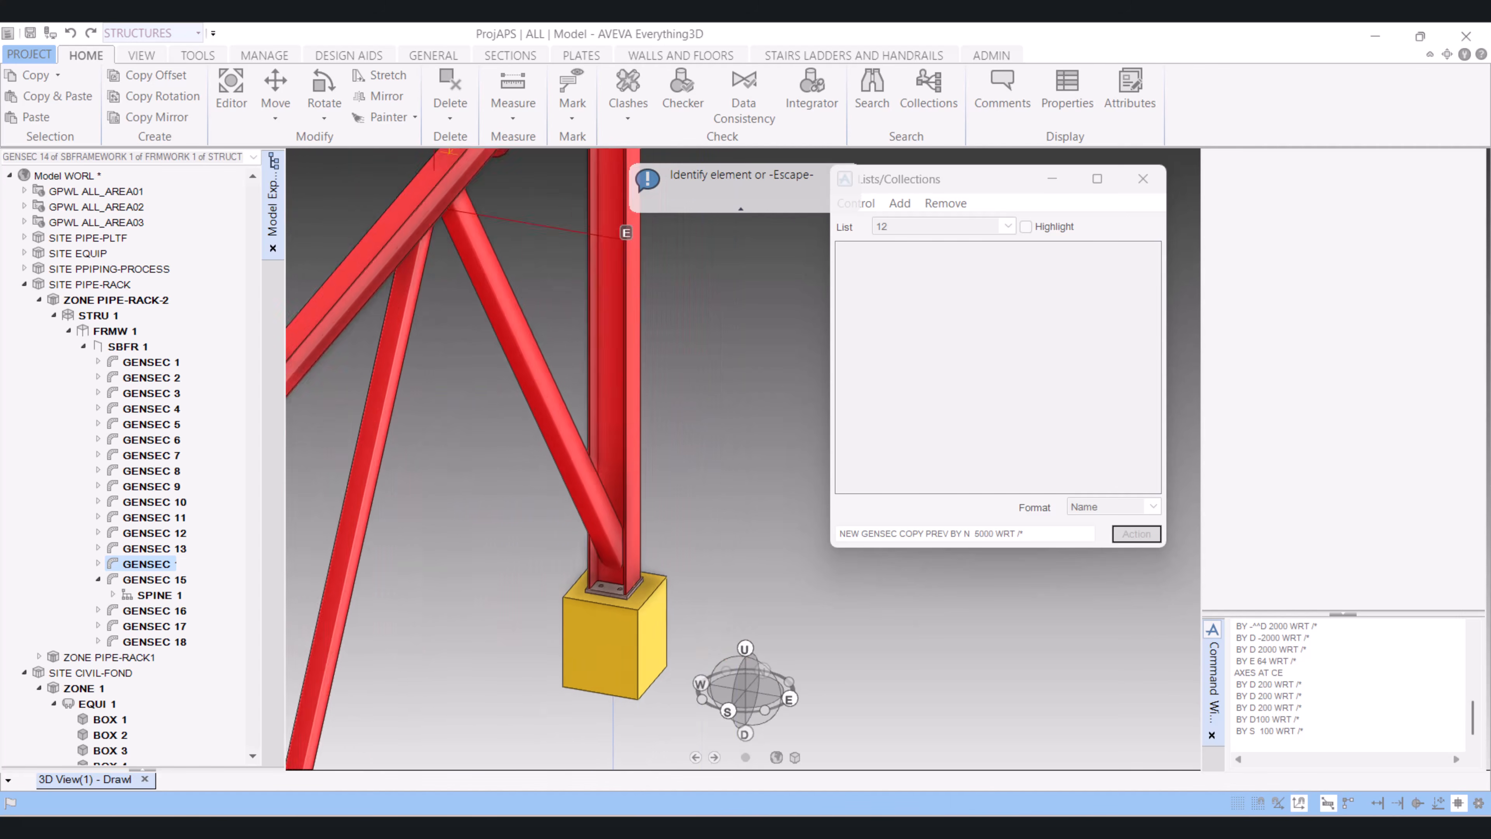
scroll(739, 605, down, 8)
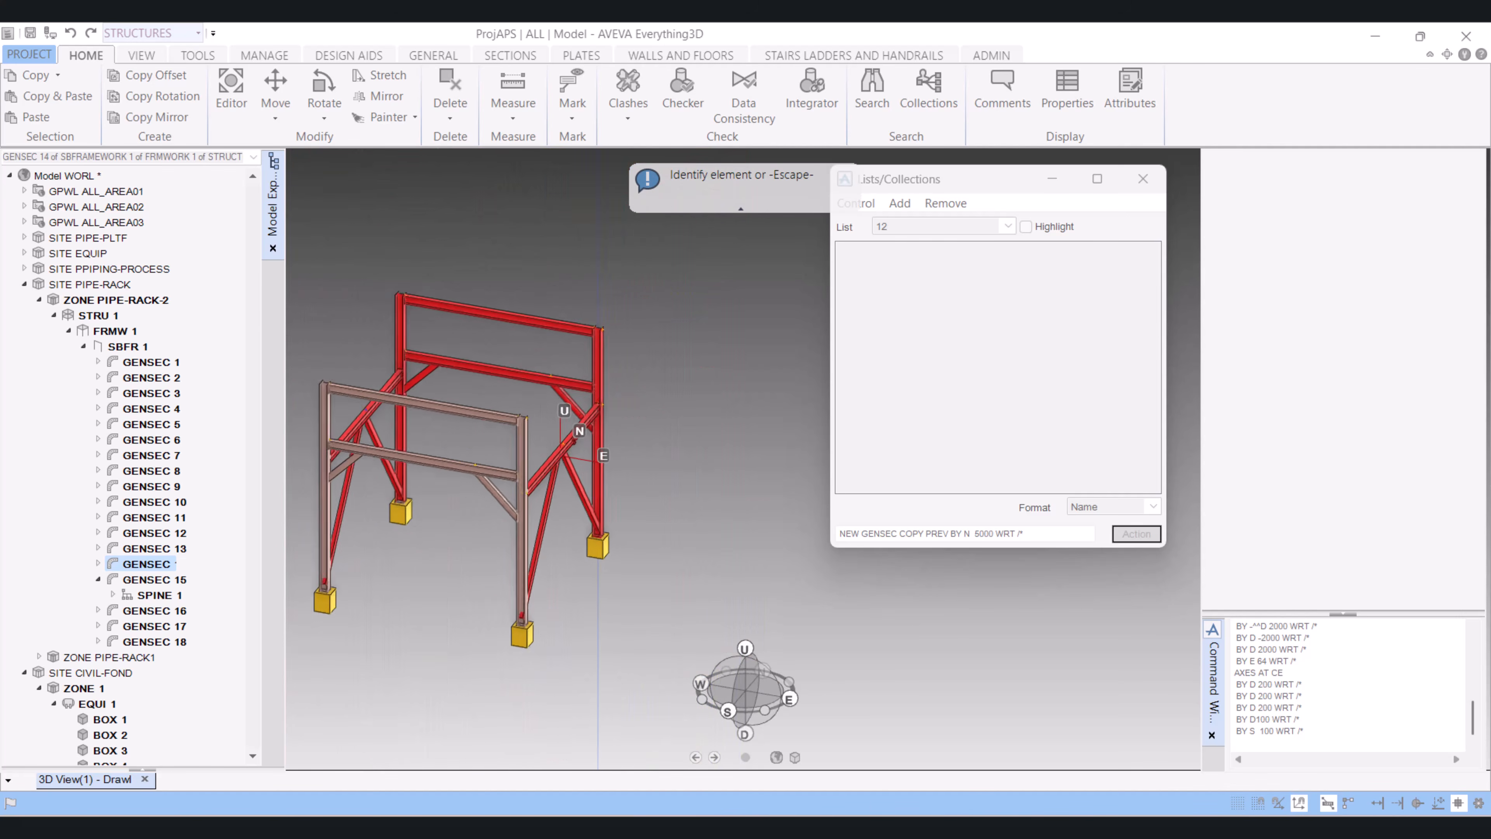
scroll(446, 528, up, 5)
scroll(454, 513, up, 2)
click(540, 482)
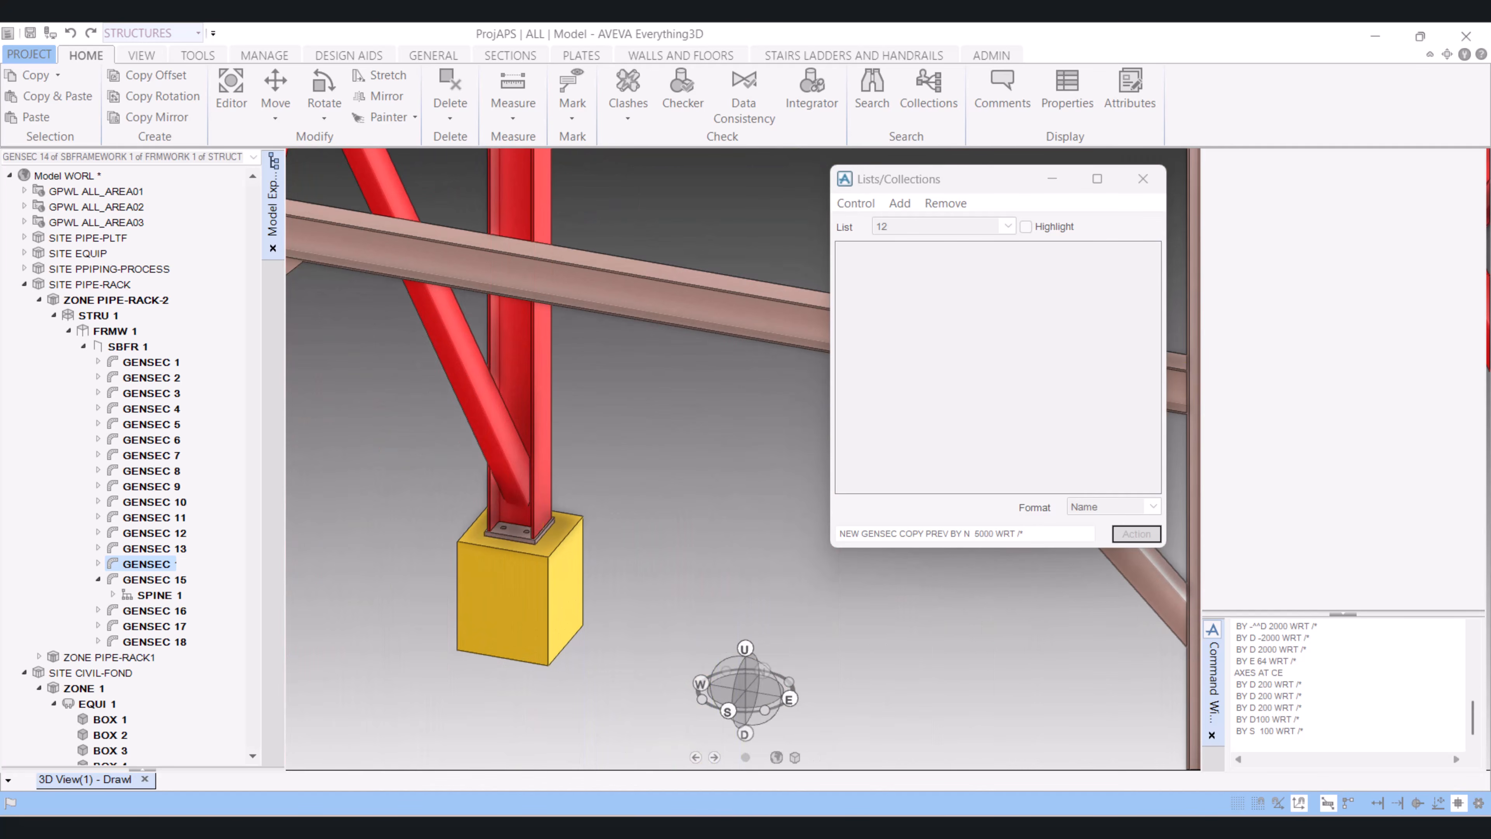
scroll(556, 470, down, 8)
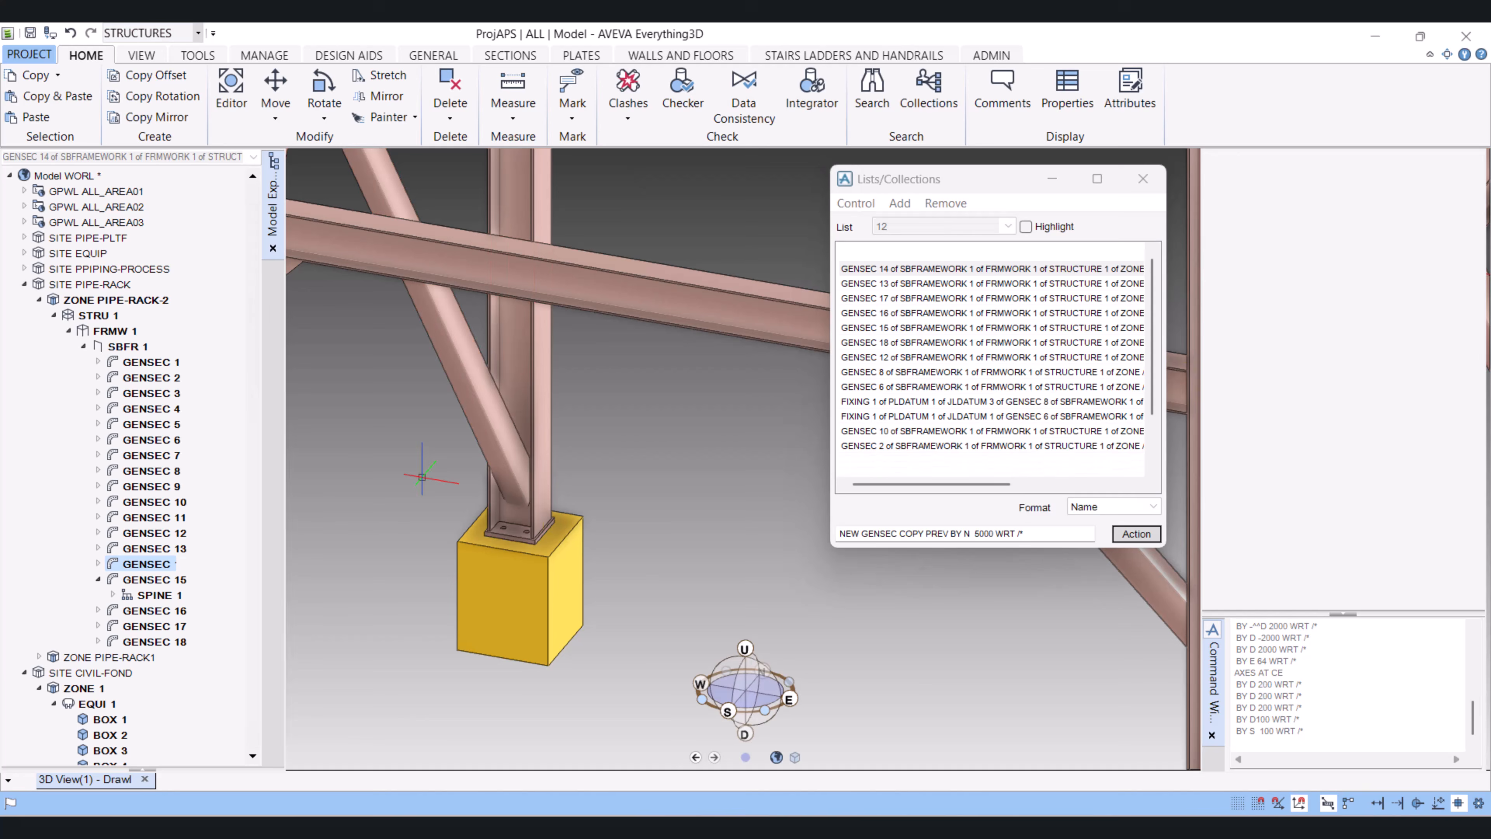
Start a section fitting for the east longitudinal beam's brace joint, using the Stiffeners specification
middle_drag(556, 470, 532, 483)
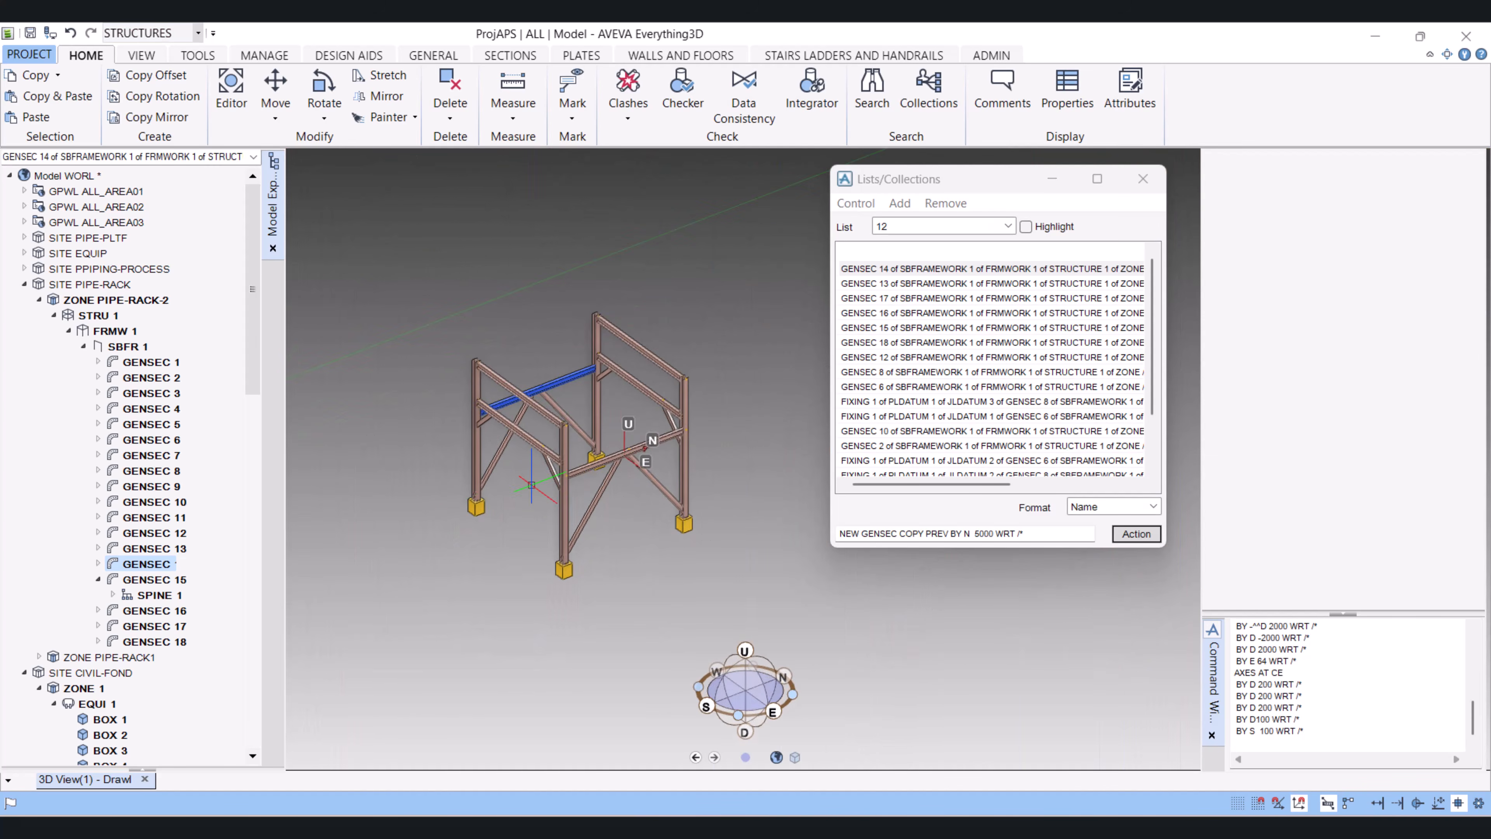
scroll(617, 447, up, 6)
middle_drag(617, 453, 644, 437)
scroll(670, 452, down, 3)
scroll(670, 452, up, 5)
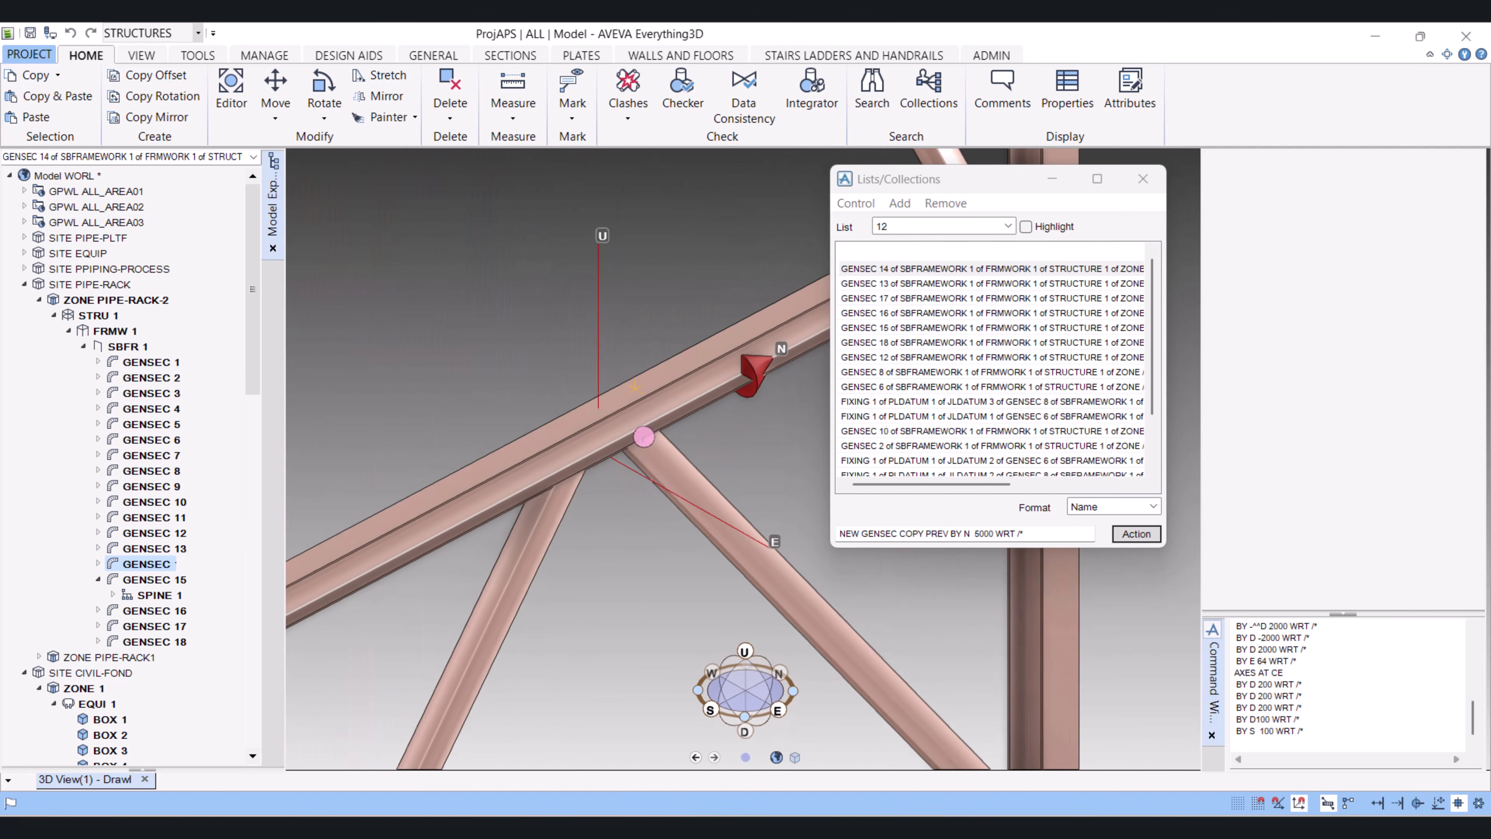
click(510, 55)
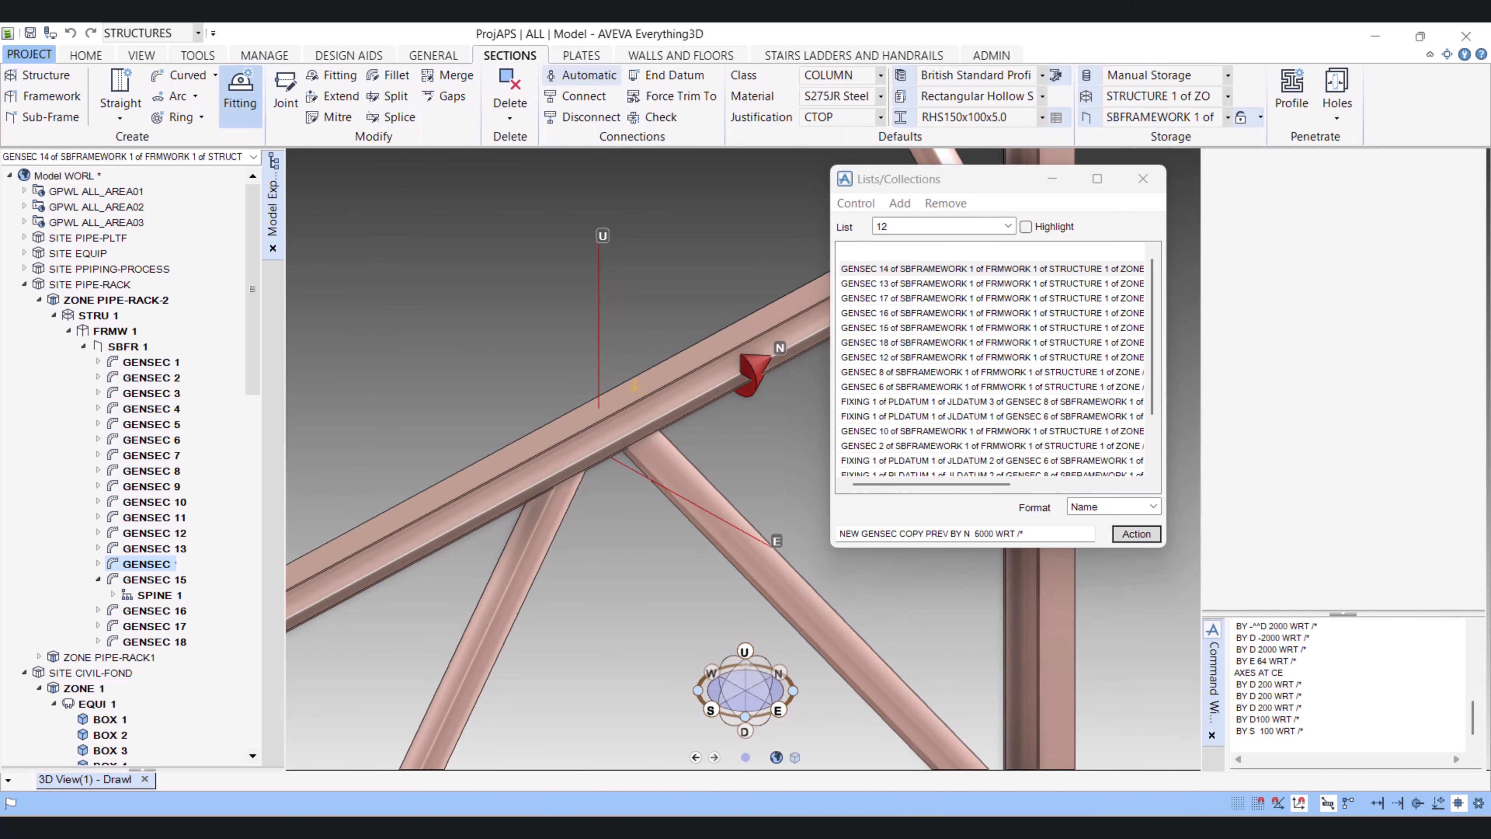
click(240, 94)
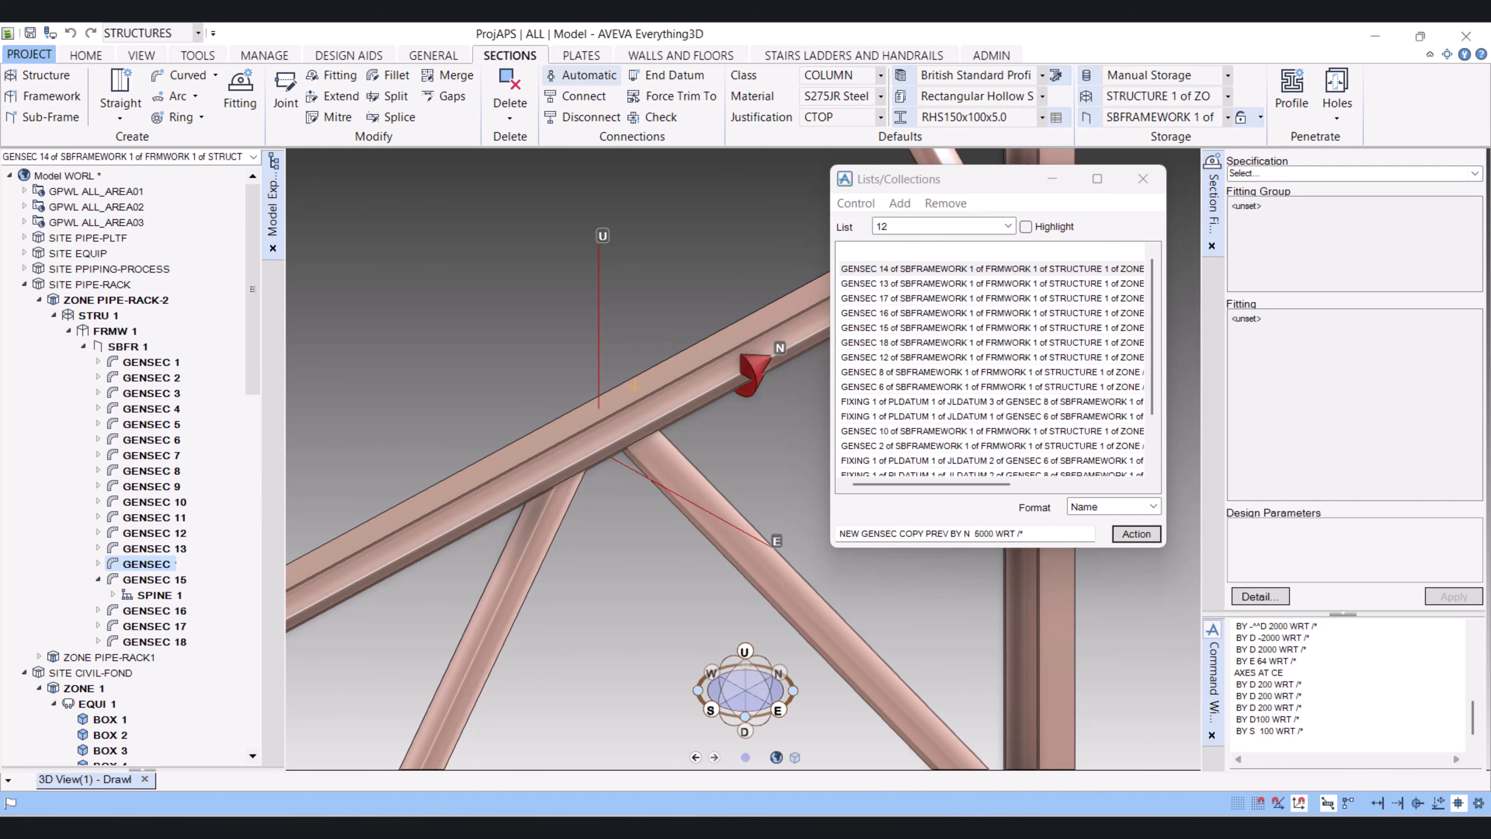
click(1473, 173)
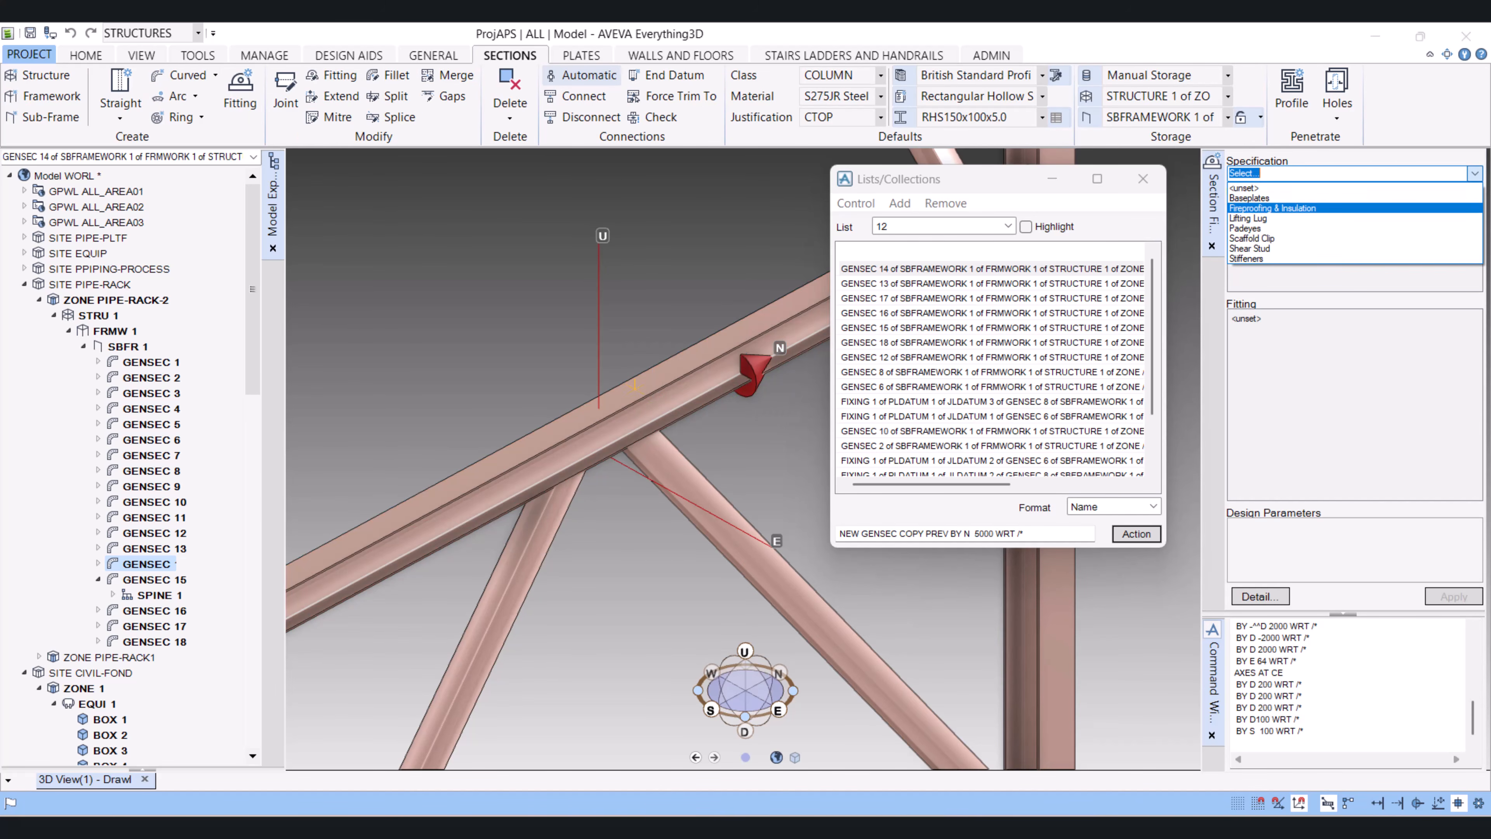
key(Down)
key(Down)
key(Down)
key(Return)
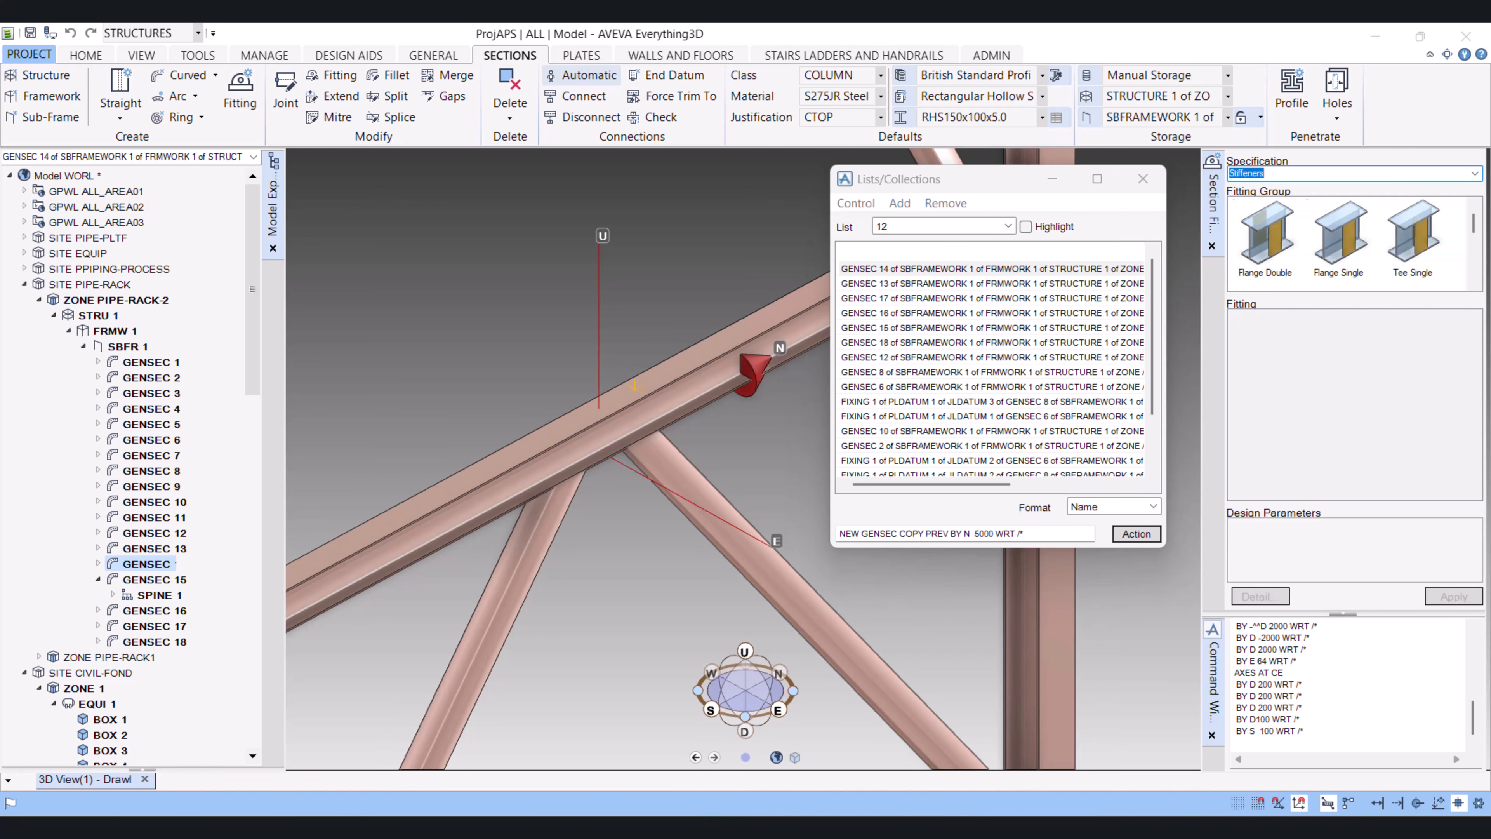
Choose the 10mm Stiffener from the Web Full Depth Double group and apply its design parameters
scroll(1350, 241, down, 1)
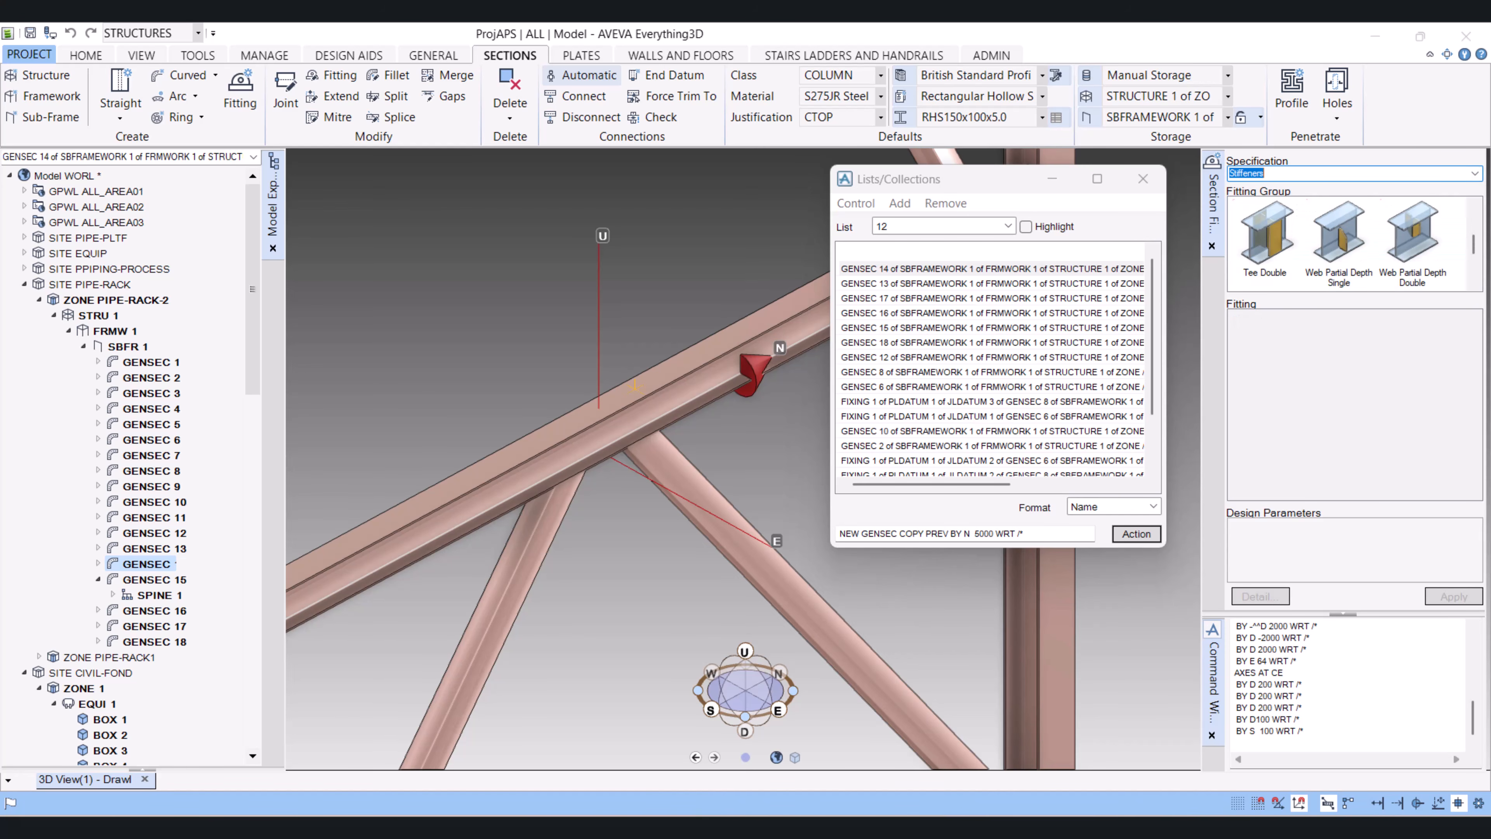
scroll(1351, 241, down, 1)
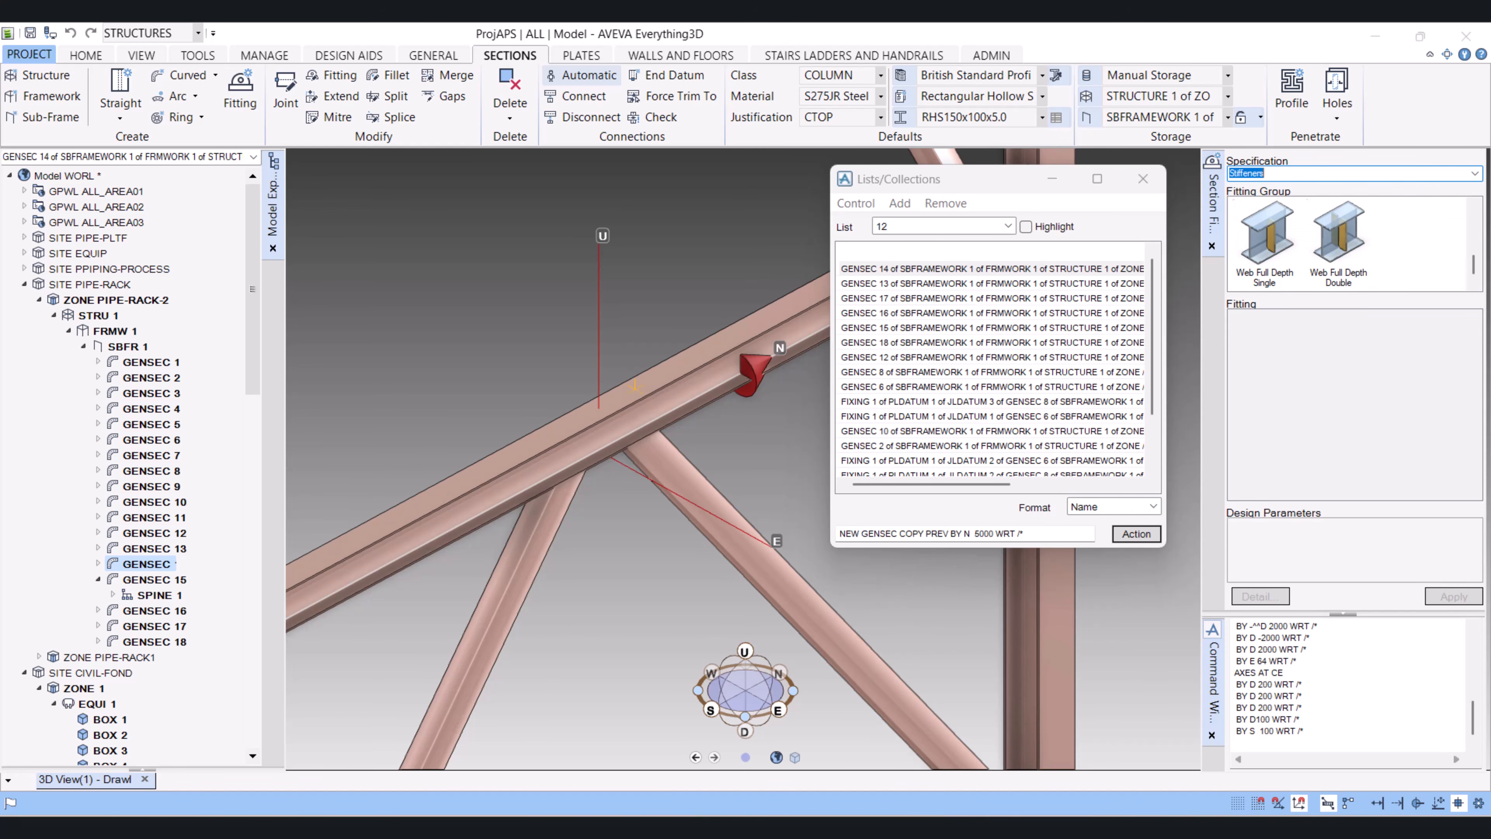
middle_drag(669, 364, 561, 346)
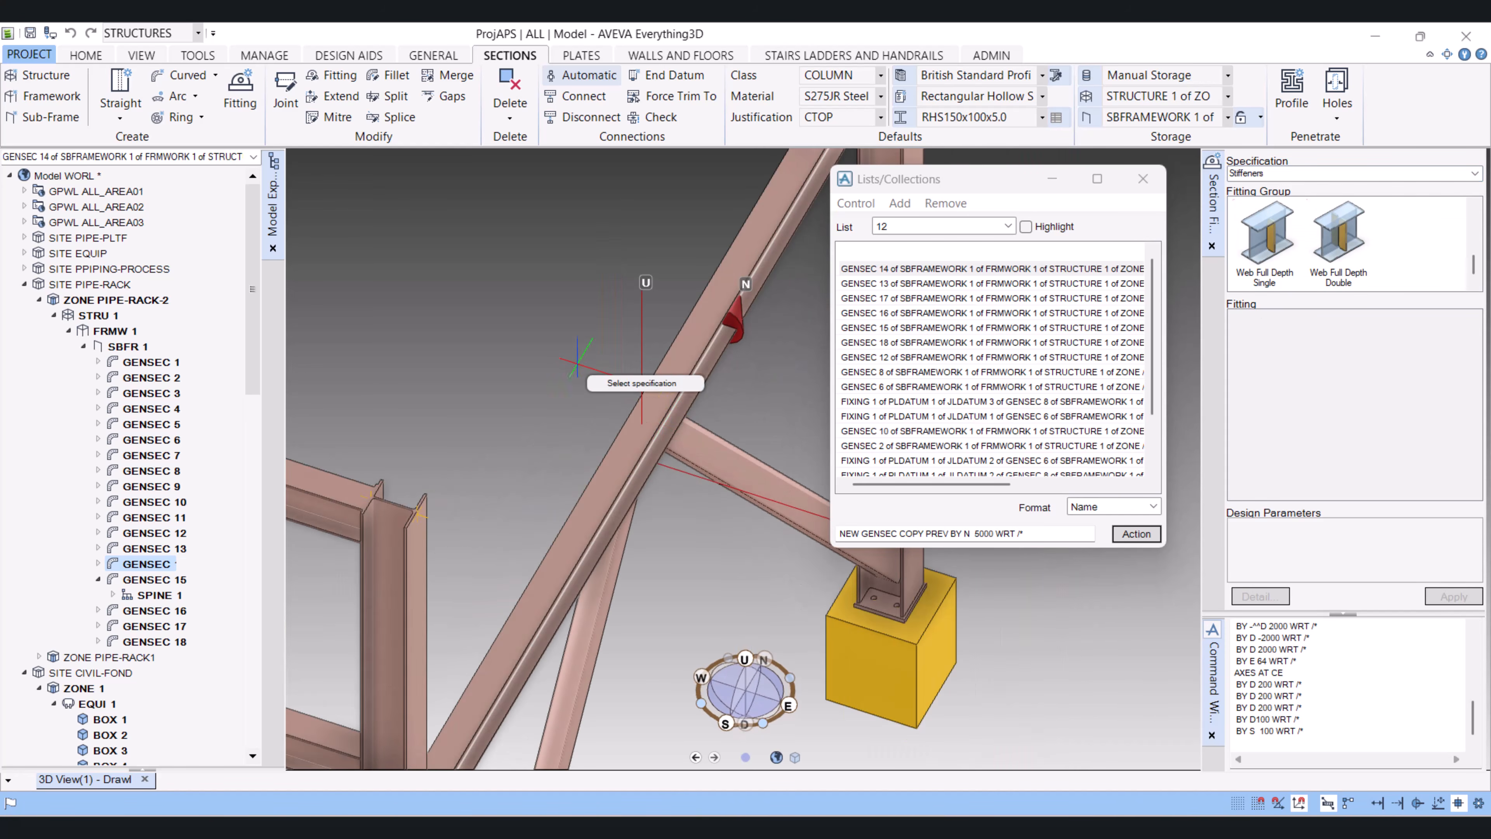
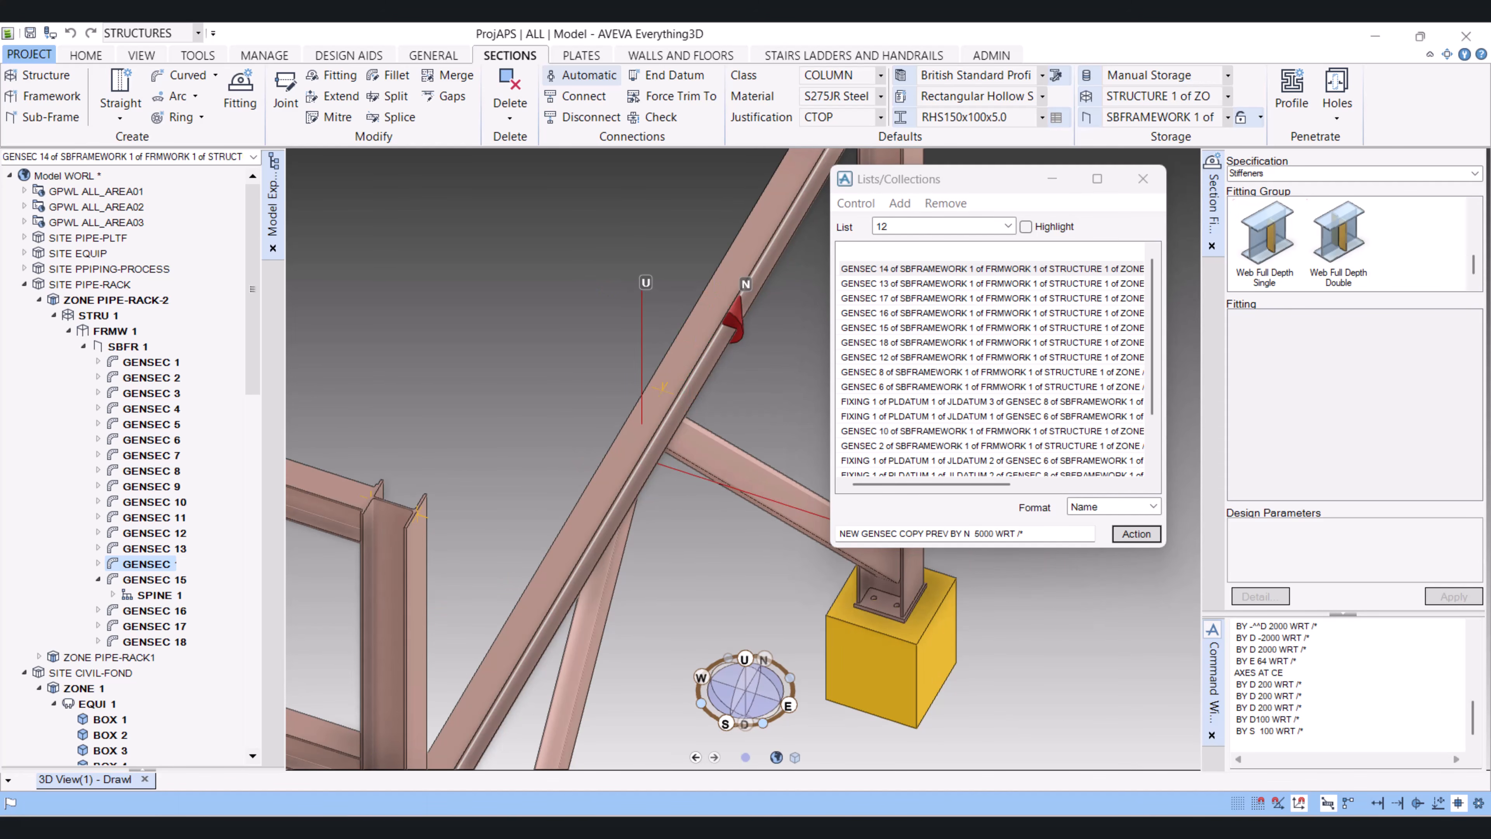
click(1338, 241)
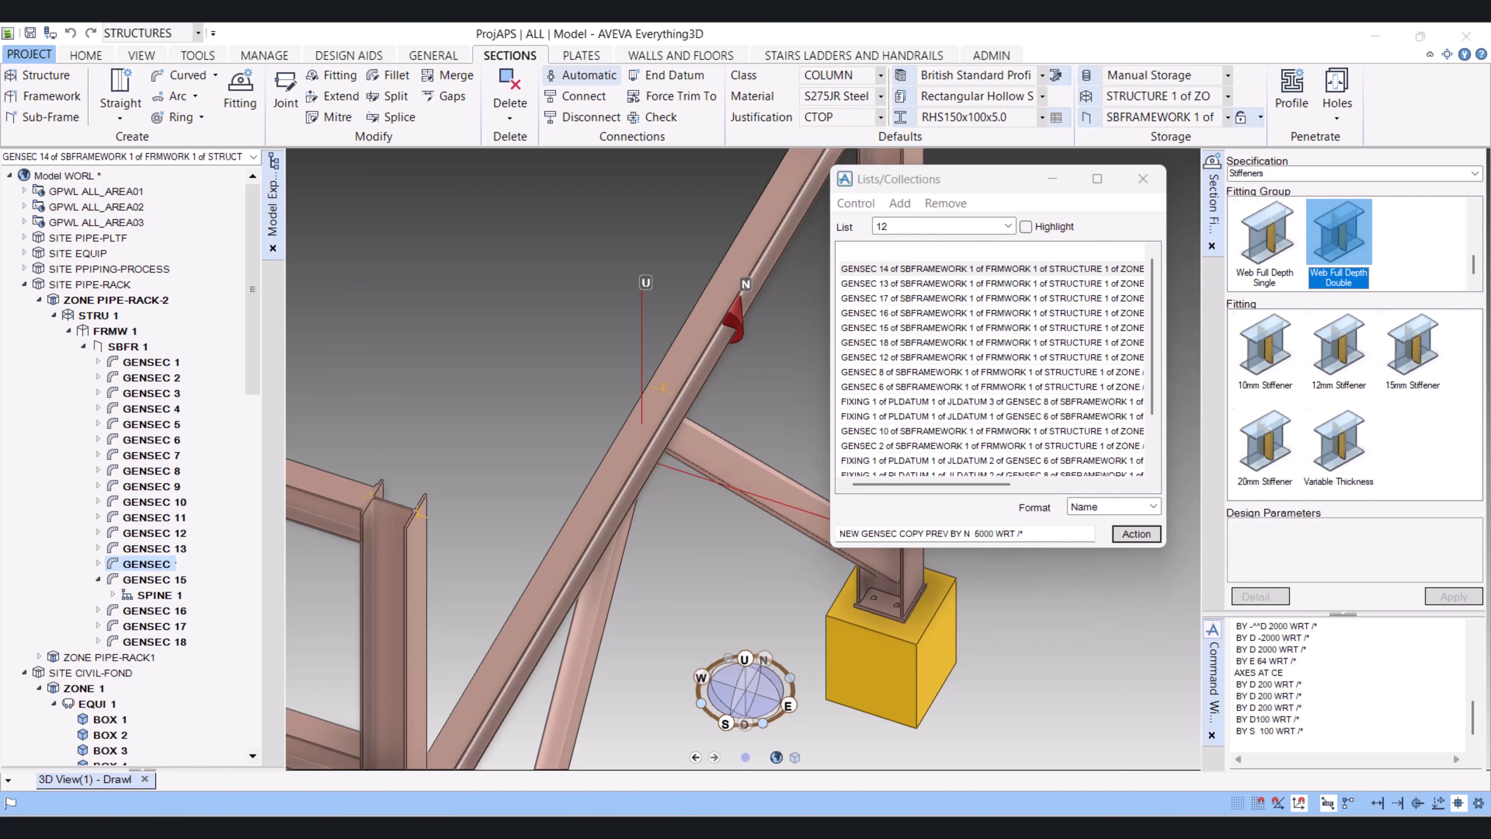
click(1264, 347)
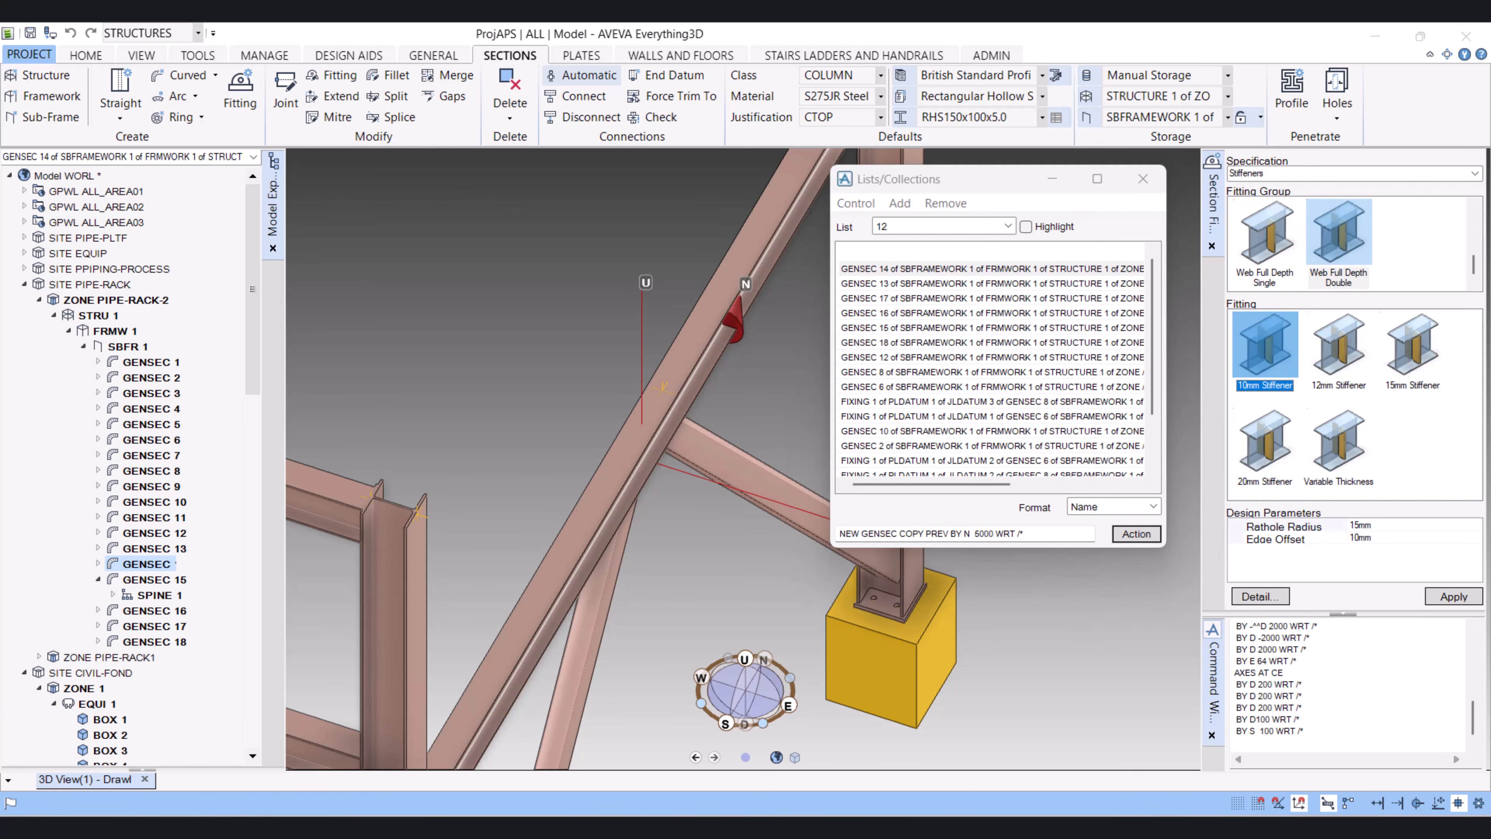
click(1452, 596)
middle_drag(716, 410, 485, 247)
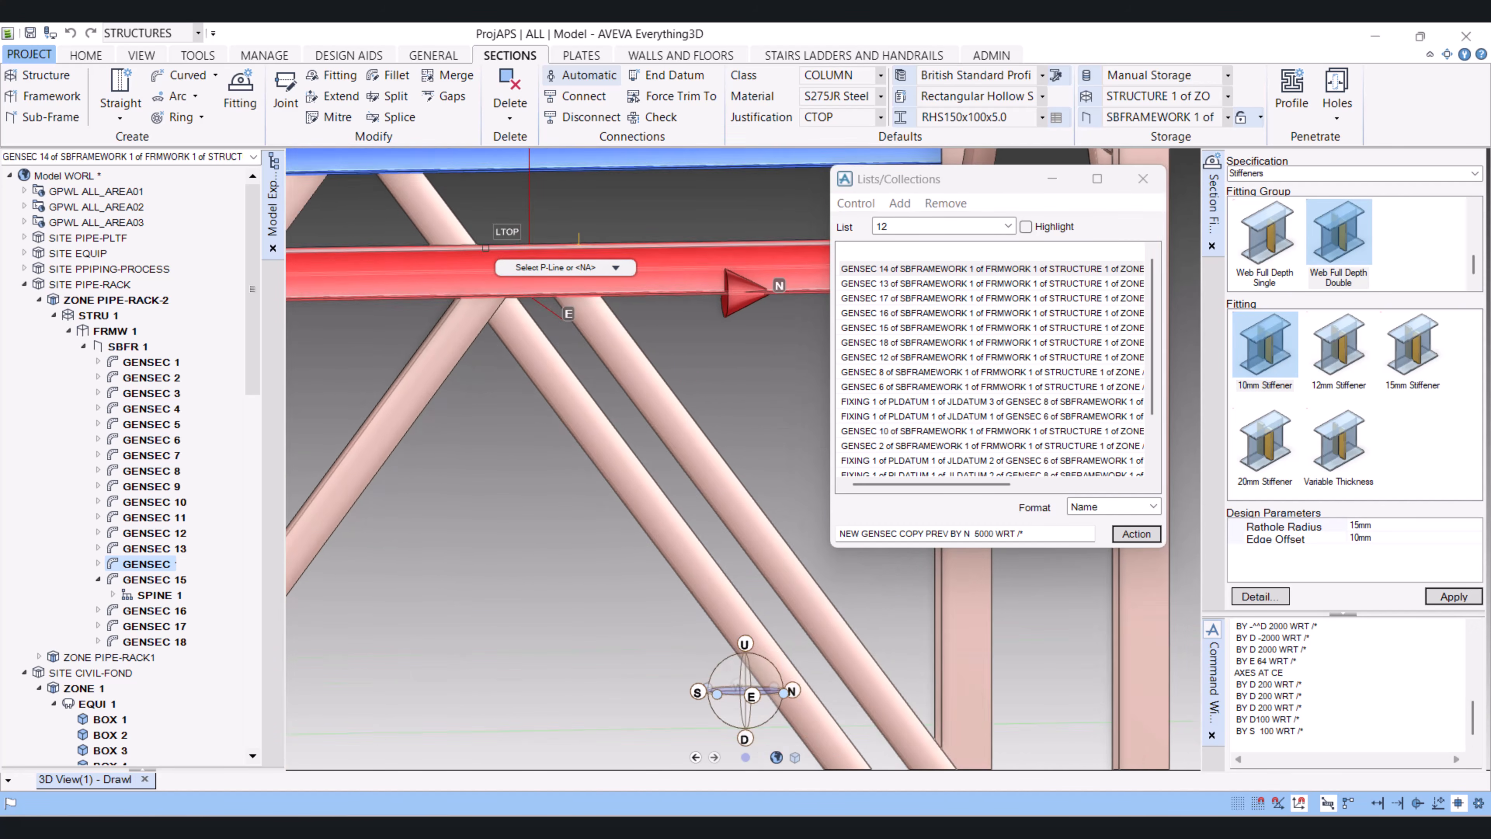
scroll(520, 277, up, 3)
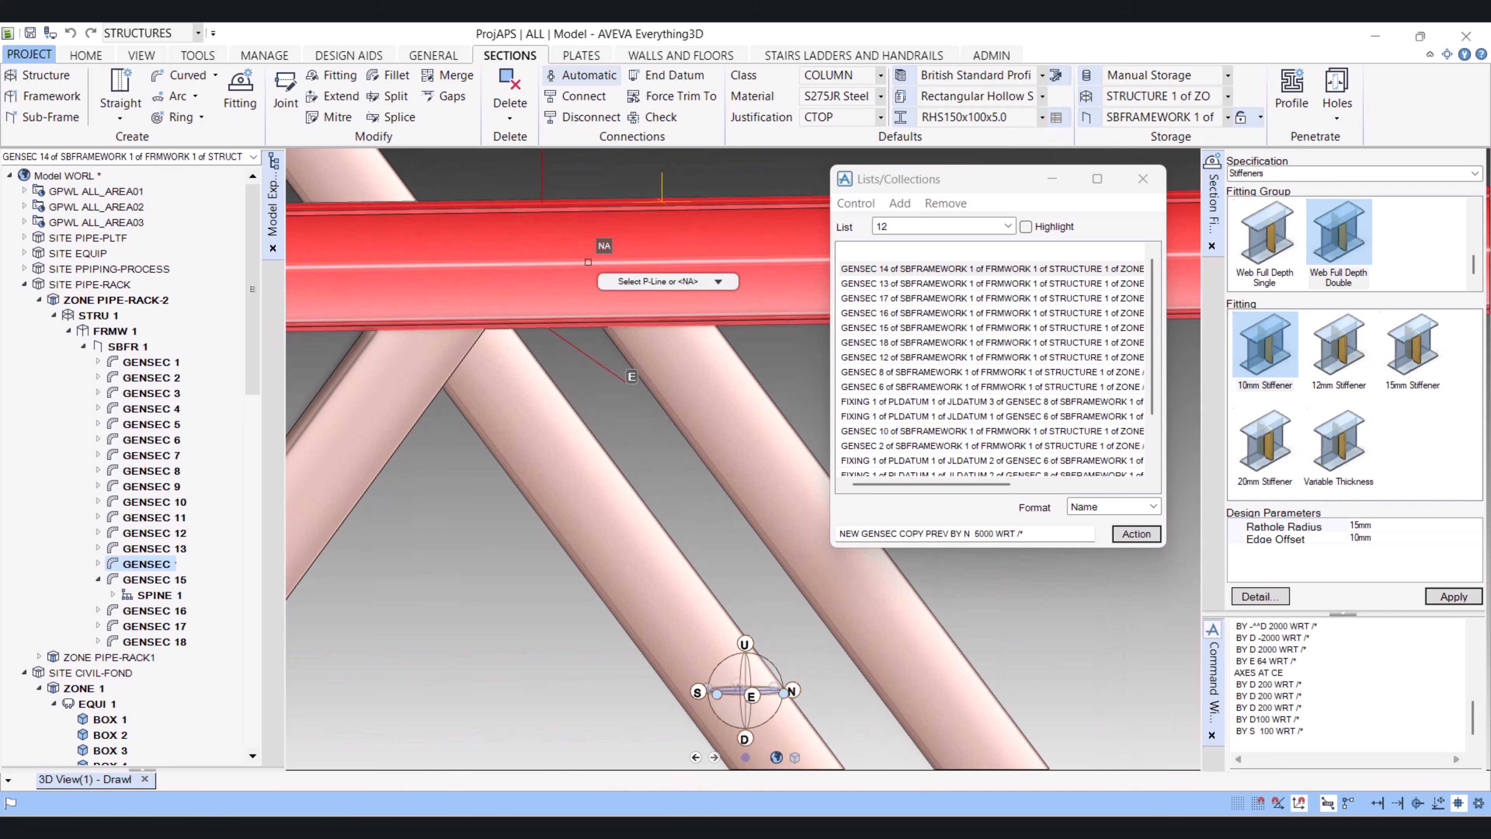
click(588, 262)
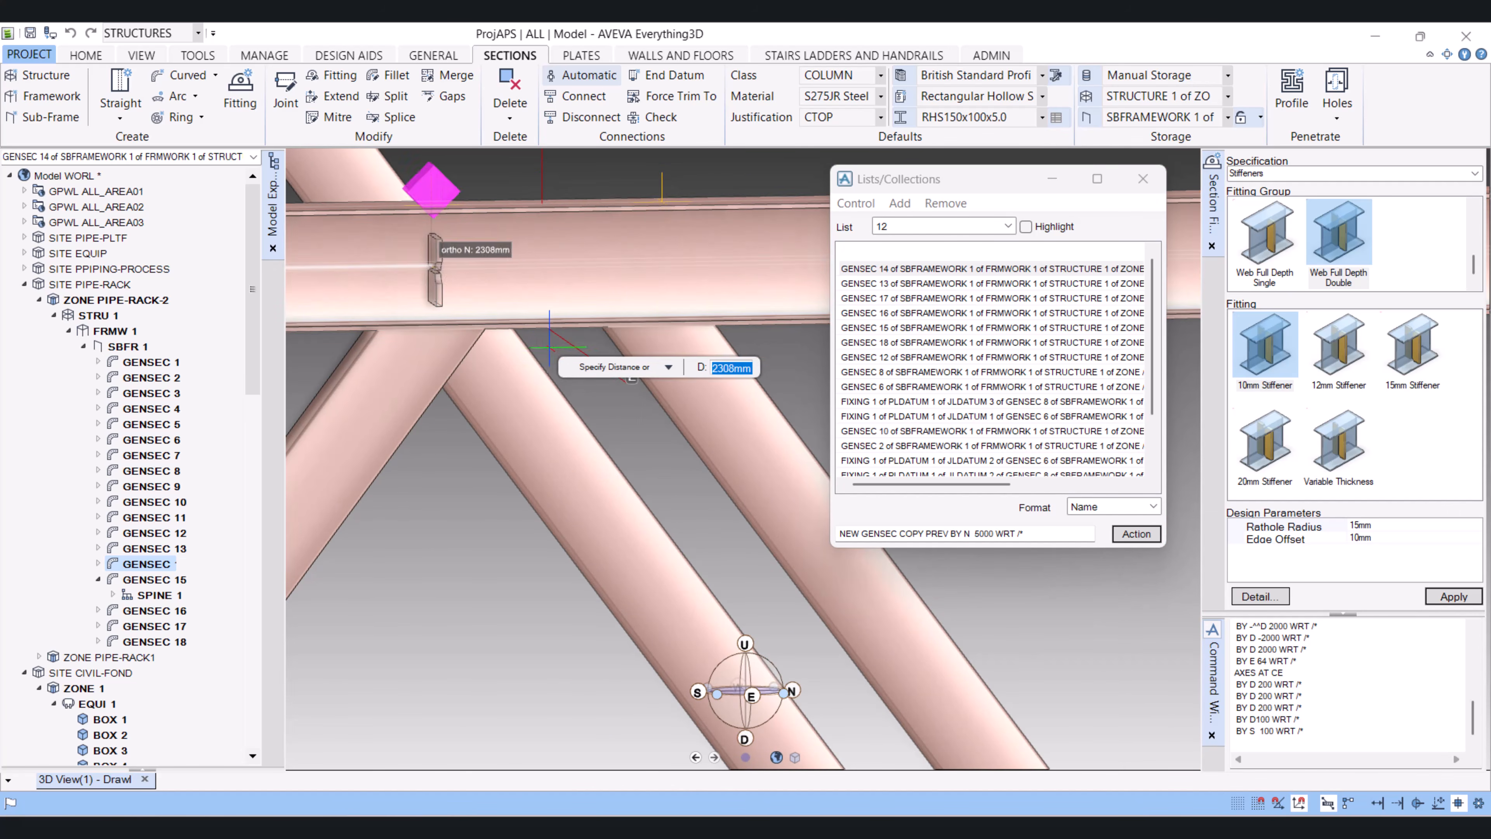
scroll(583, 343, down, 3)
middle_drag(582, 350, 645, 401)
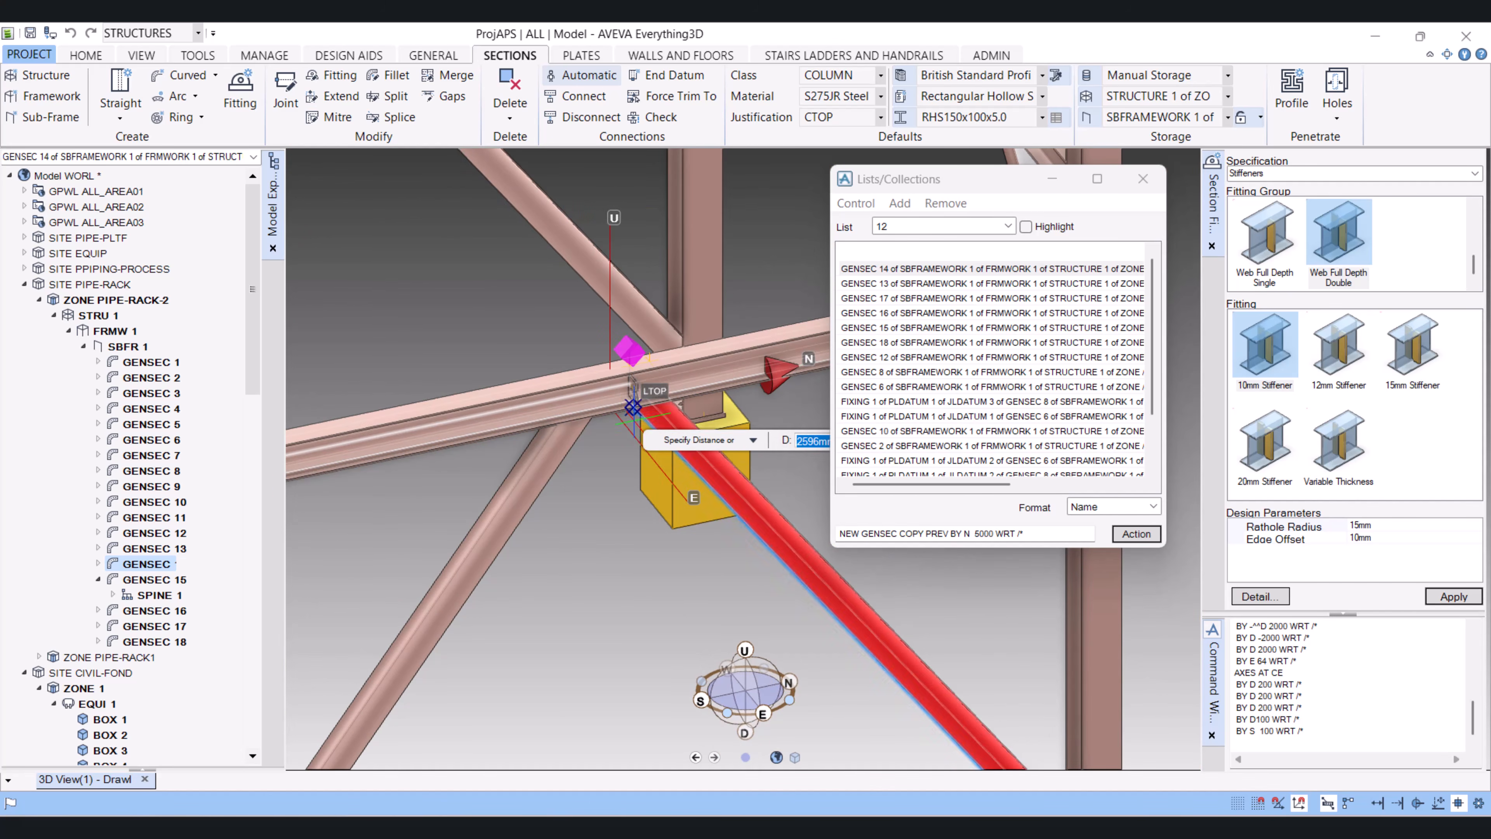
key(Escape)
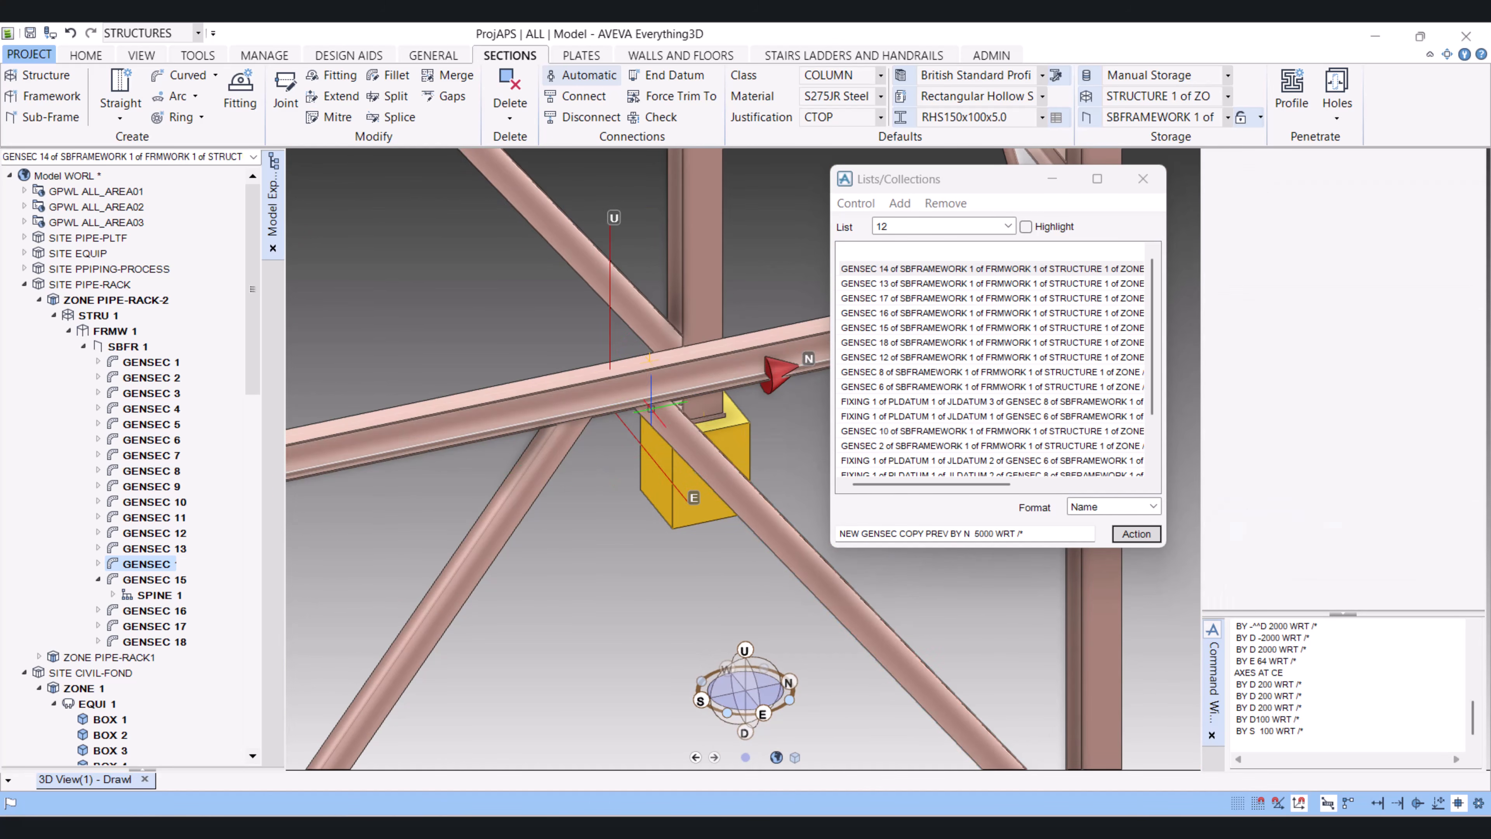
Place the 10 mm double web stiffener on the east beam's LMID line at the brace joint, about 2496 mm along
scroll(631, 403, down, 3)
middle_drag(631, 406, 650, 460)
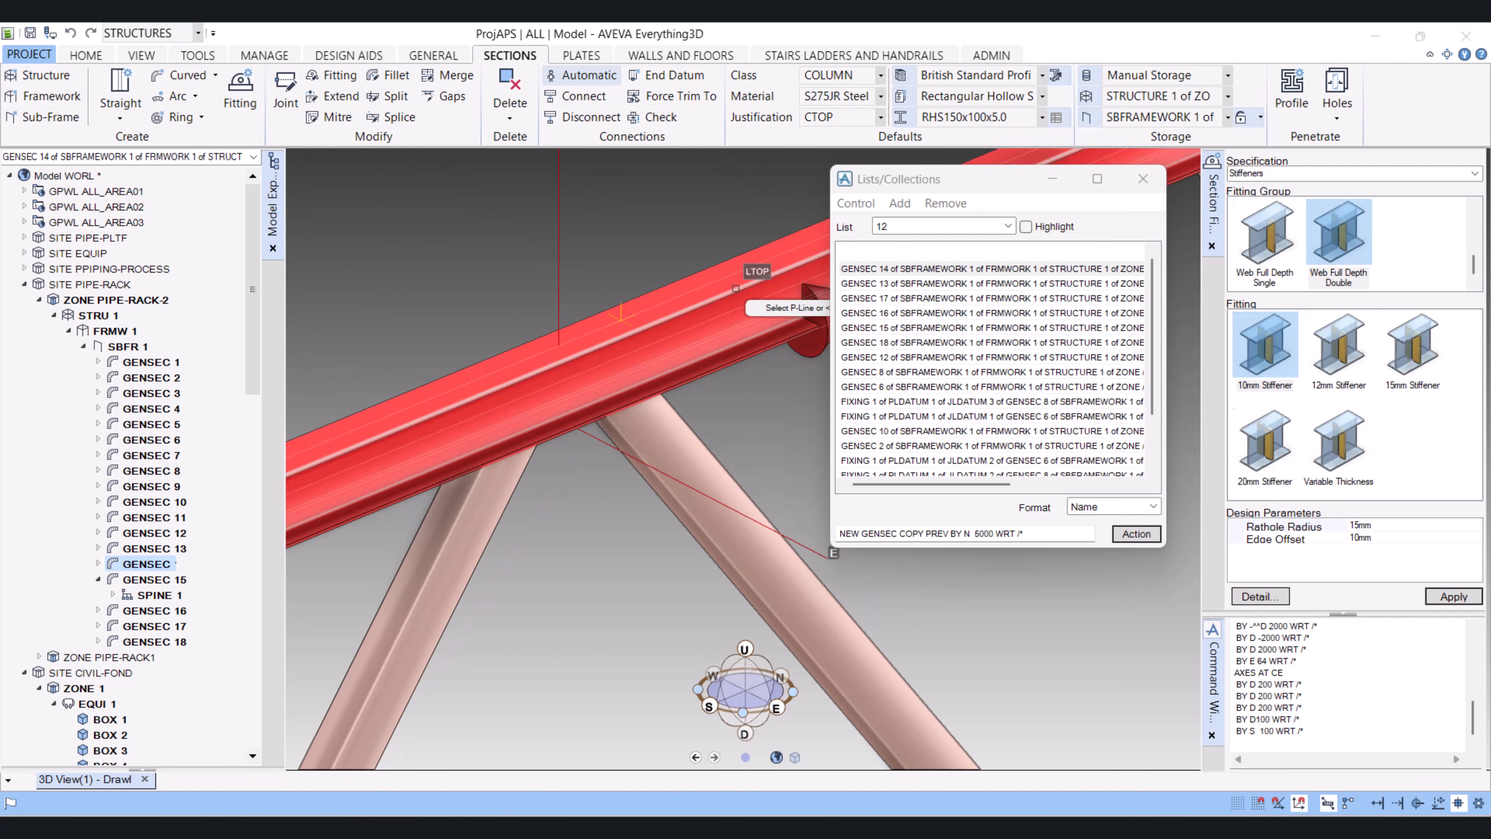
middle_drag(636, 382, 540, 272)
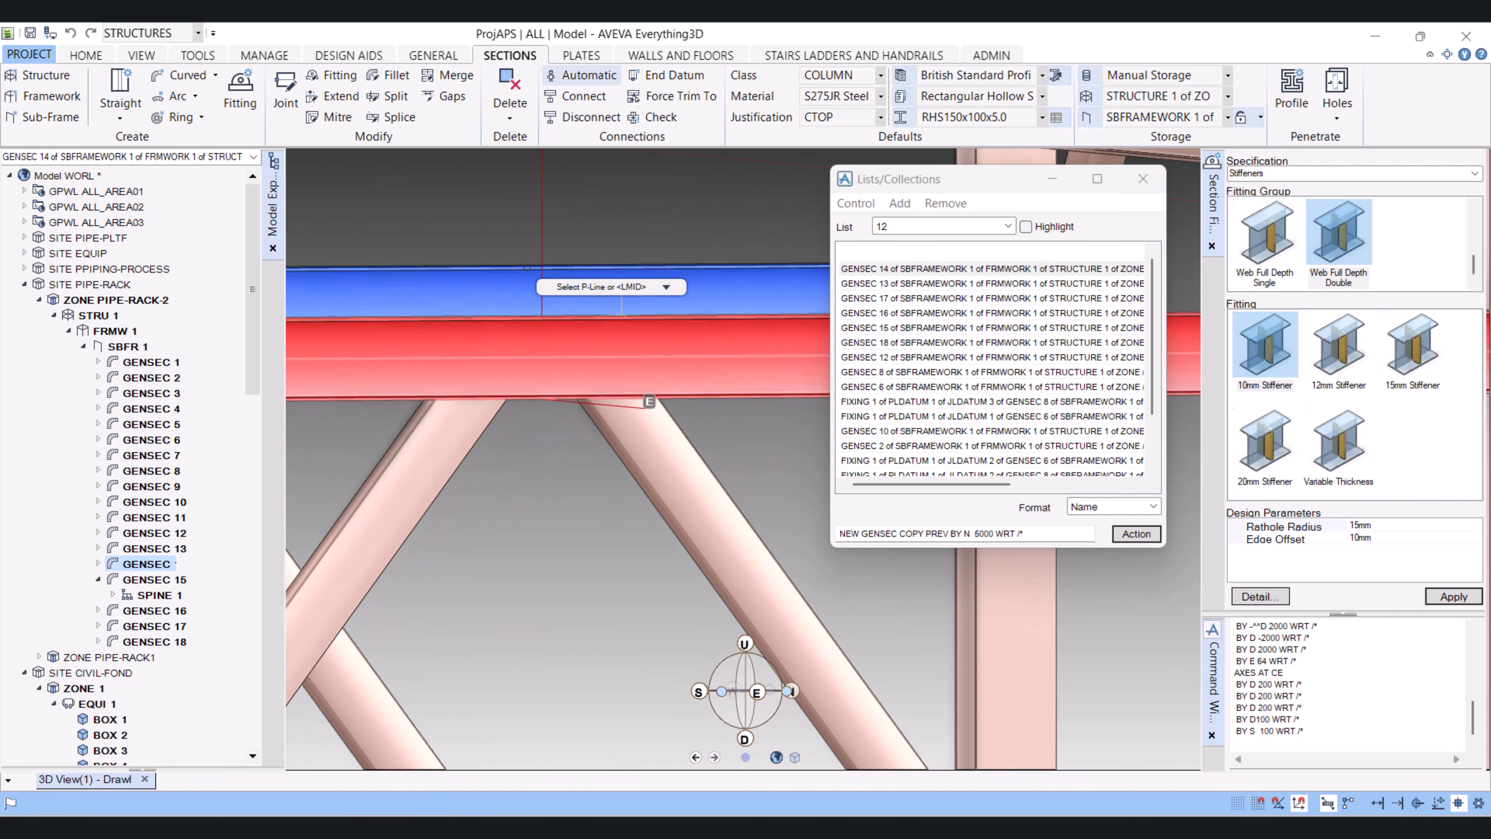
click(607, 356)
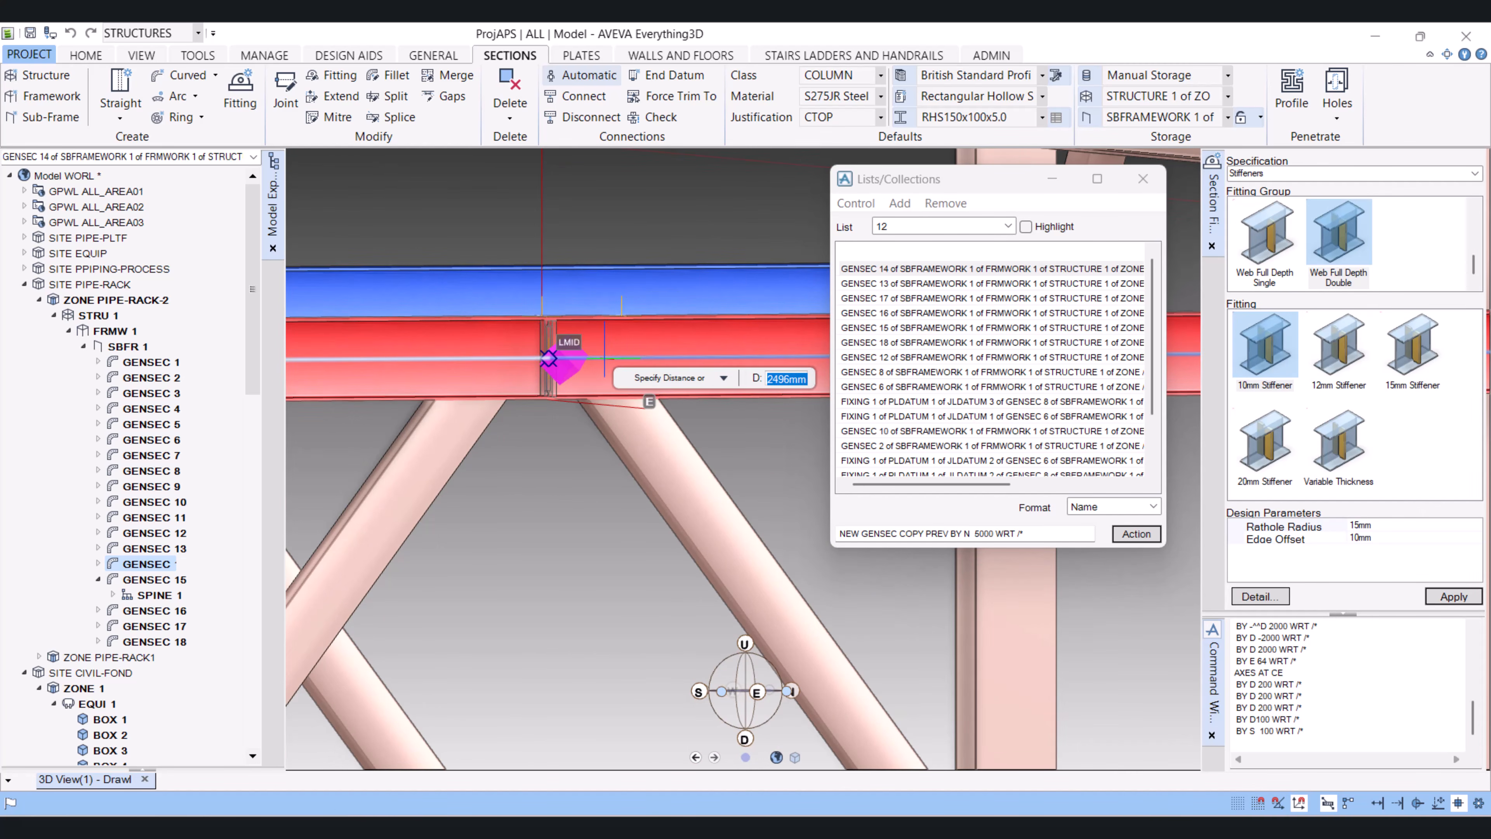
key(Escape)
Select the new stiffener fixing under the east beam and shift it west 64 mm relative to world
middle_drag(605, 357, 616, 406)
scroll(616, 405, up, 3)
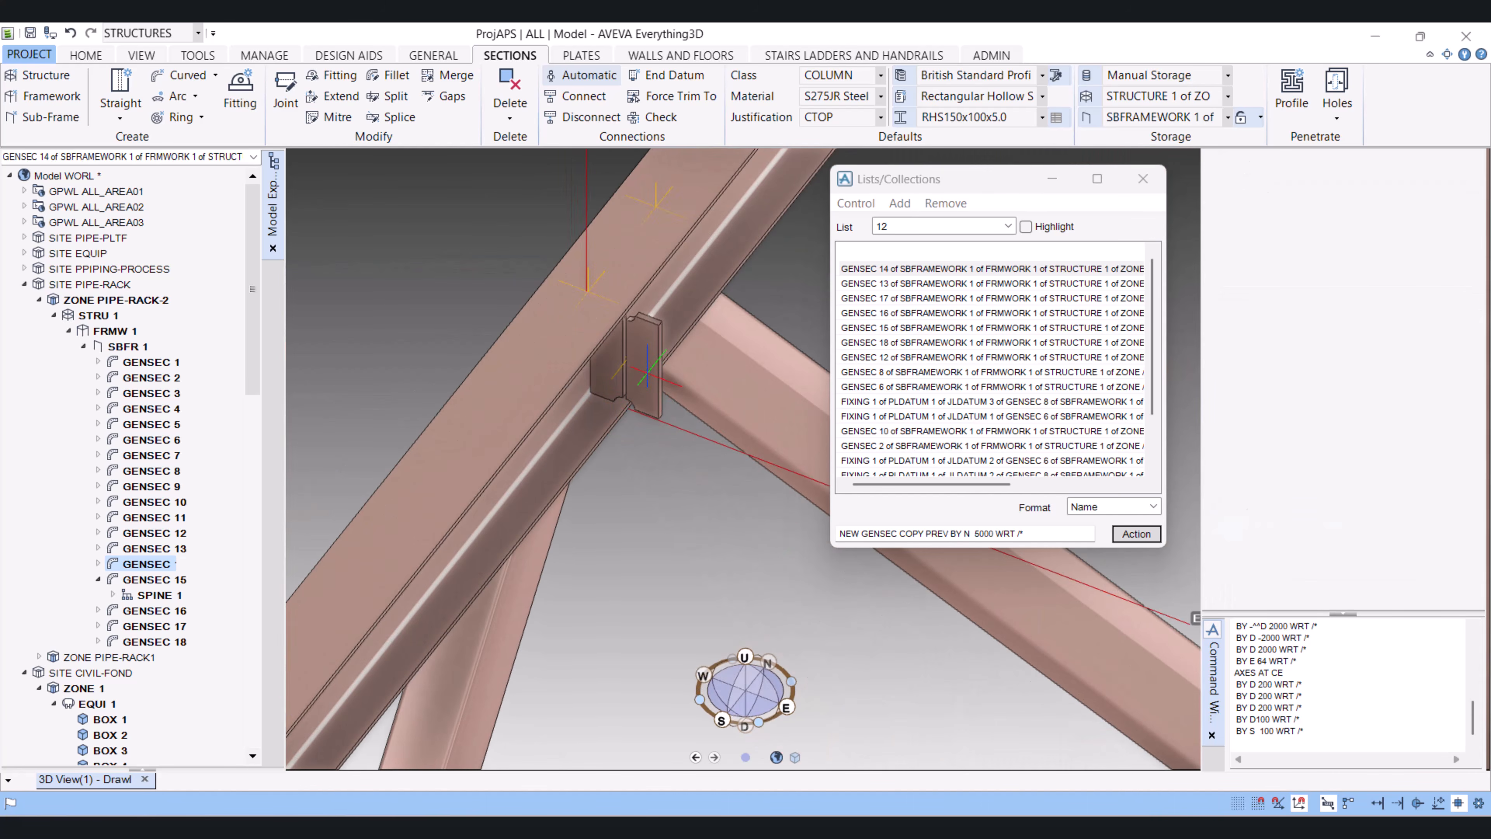
click(650, 373)
right_click(657, 347)
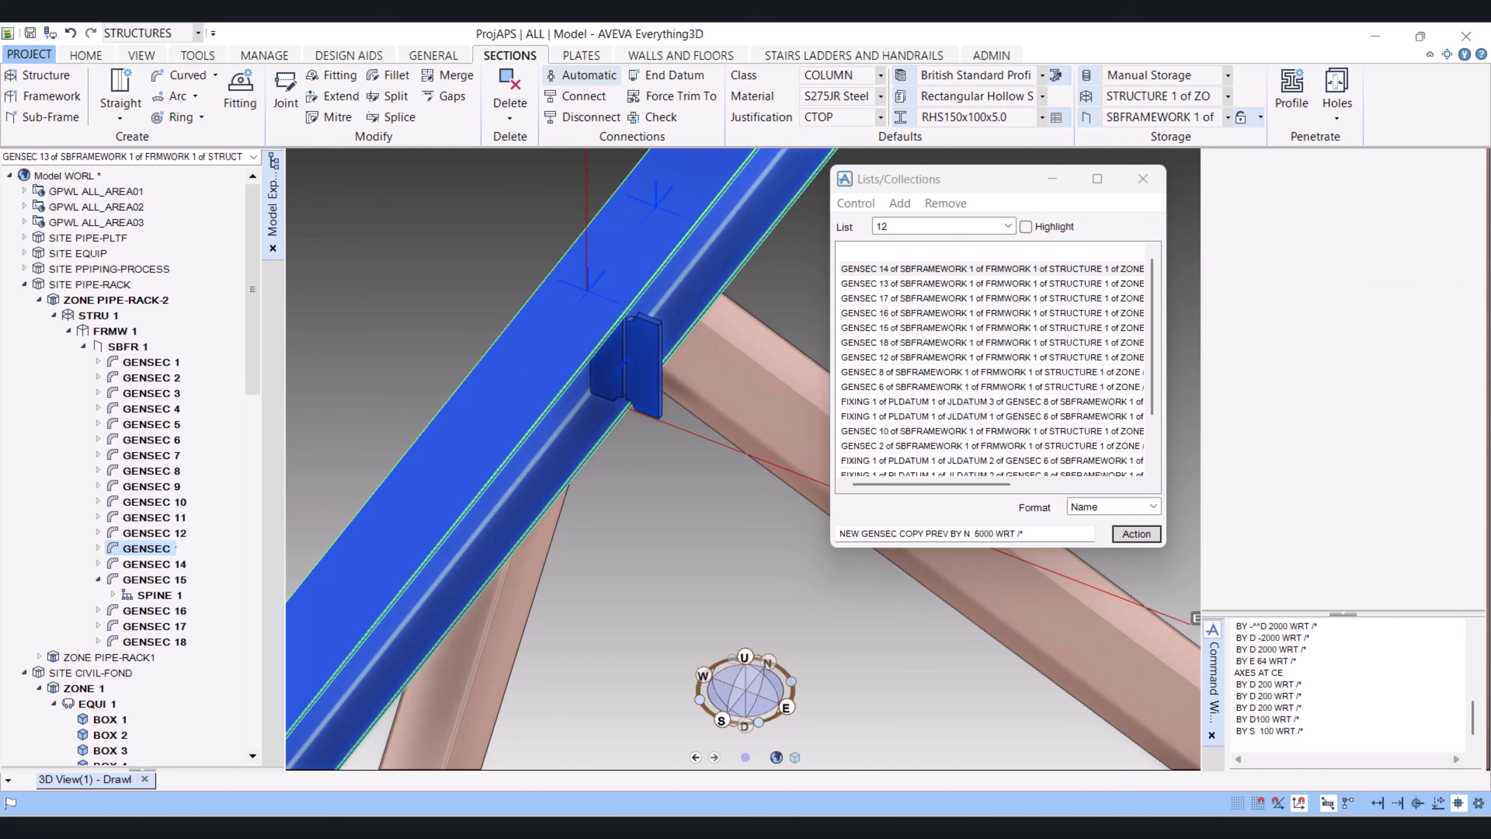
click(98, 547)
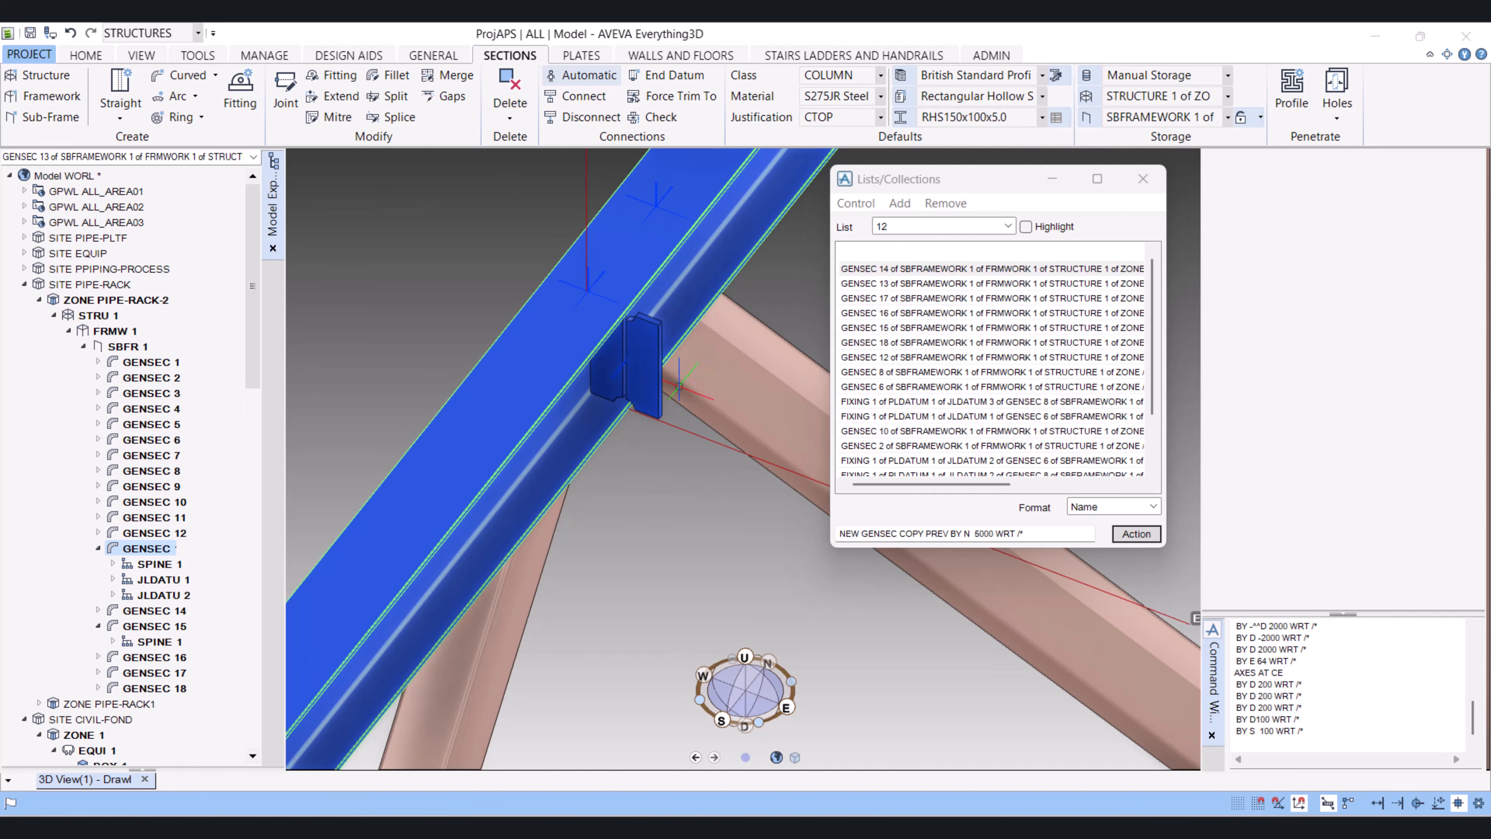
click(113, 595)
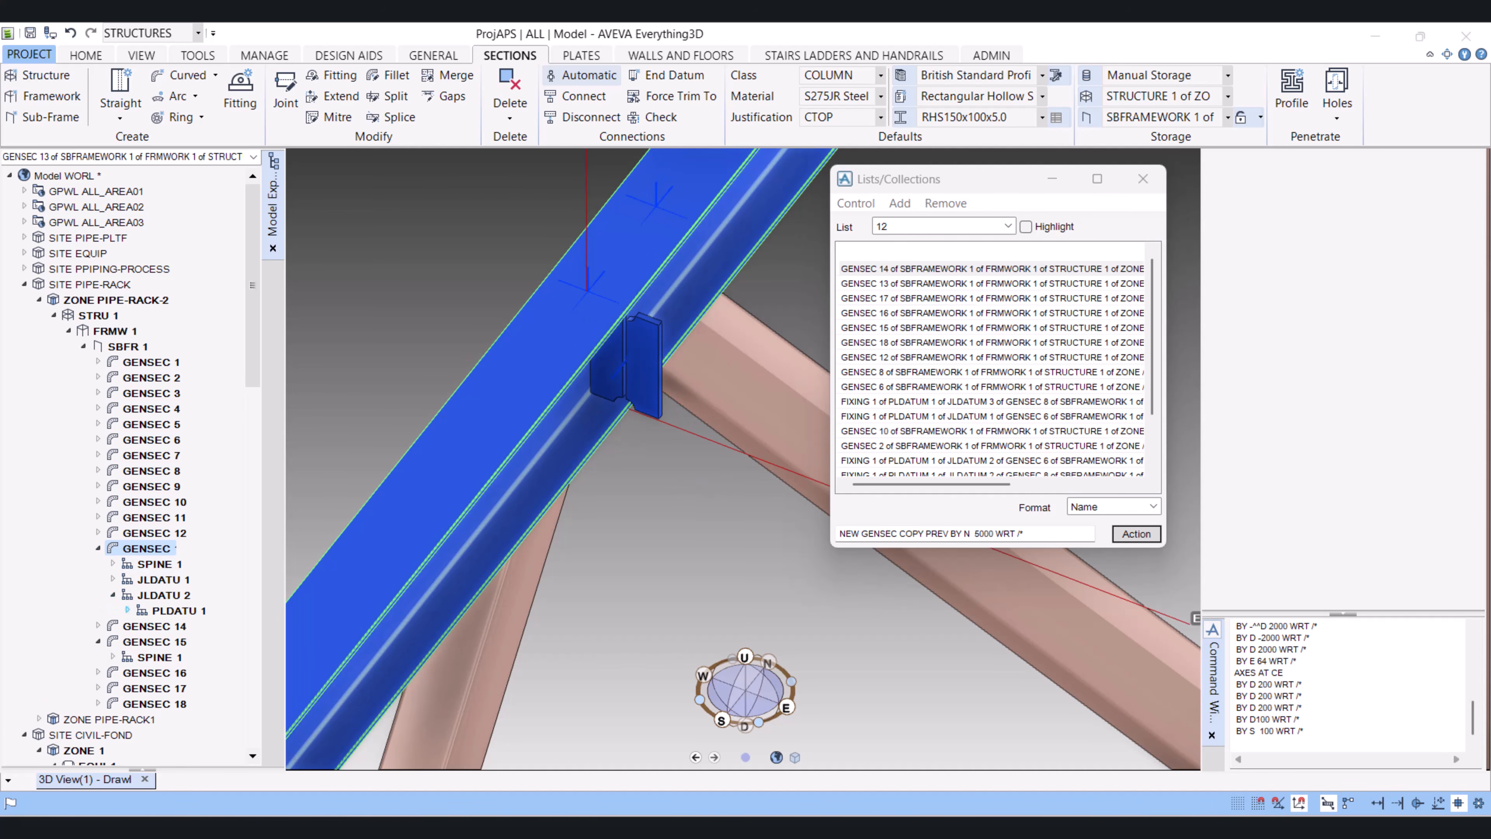
click(127, 610)
click(186, 626)
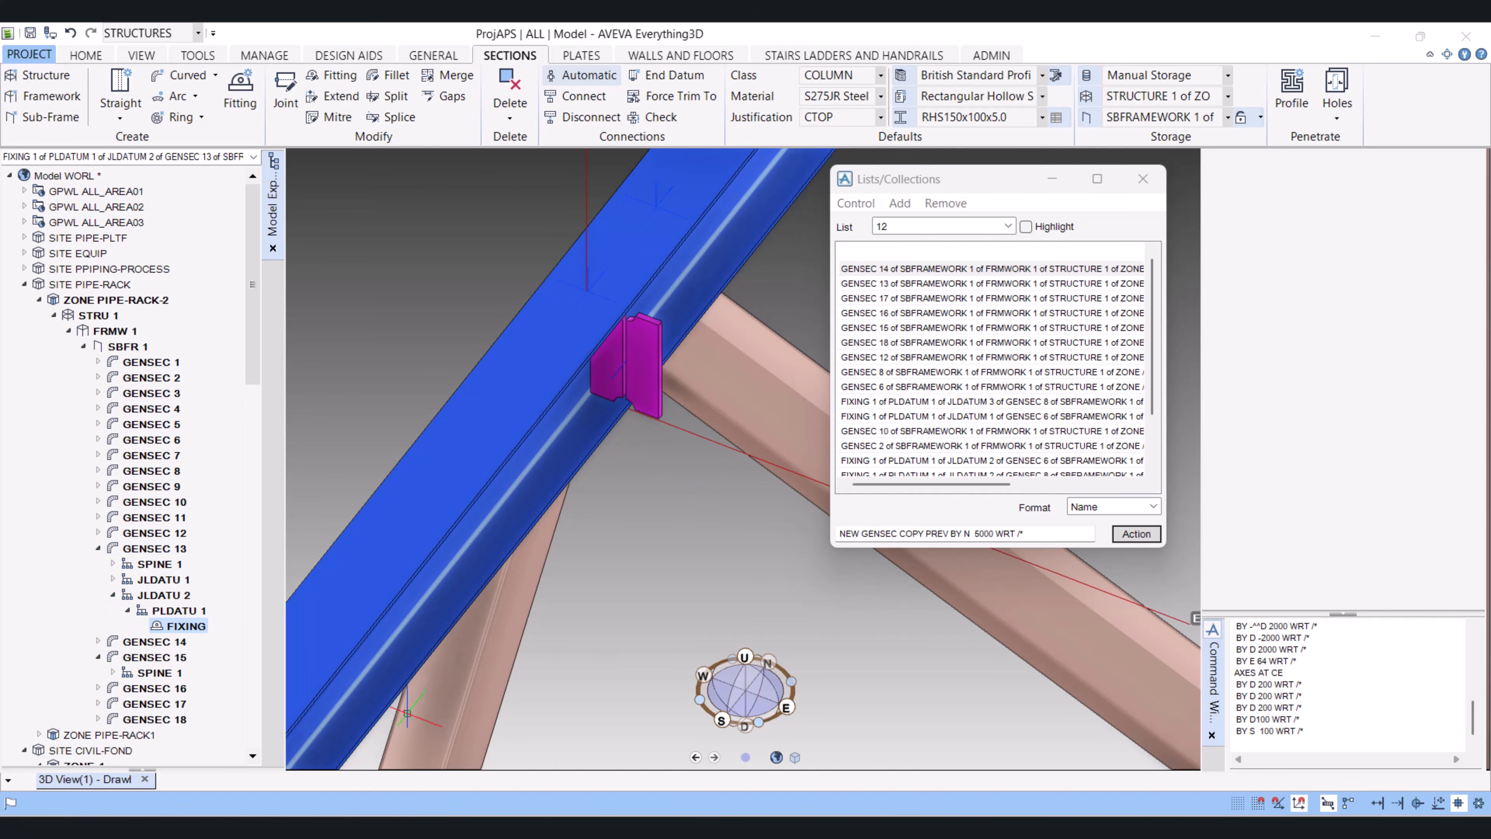
click(1234, 742)
key(Return)
scroll(586, 414, down, 3)
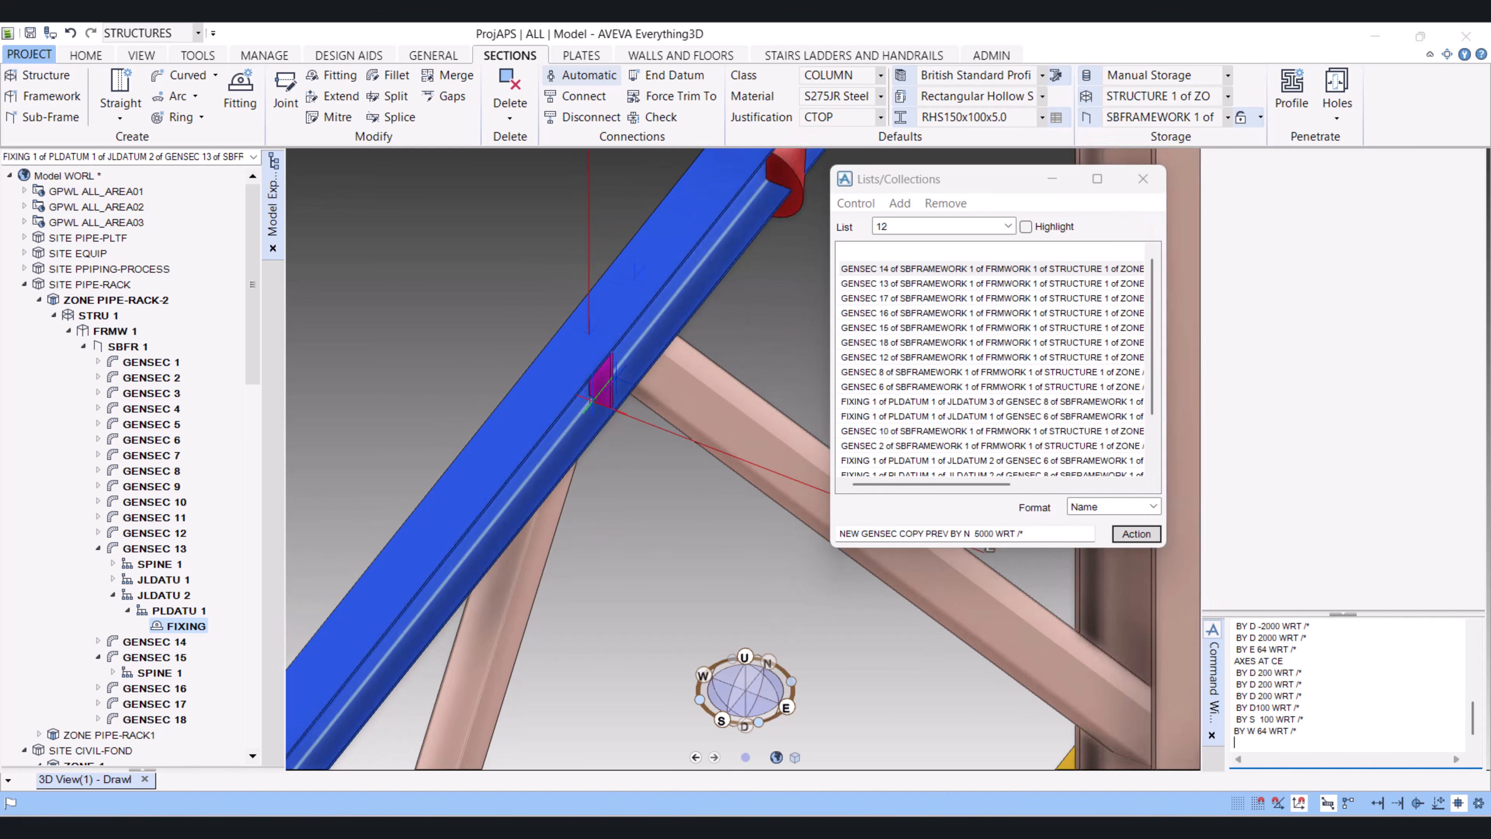
Measure from the south brace's NA end vertex to the stiffener and copy the north-south offset
mouse_move(586, 414)
middle_down()
mouse_move(490, 381)
mouse_move(476, 353)
mouse_move(493, 335)
mouse_move(459, 321)
middle_up()
scroll(460, 321, up, 2)
scroll(719, 493, down, 1)
mouse_move(719, 493)
middle_down()
mouse_move(730, 517)
mouse_move(616, 506)
middle_up()
scroll(739, 503, up, 1)
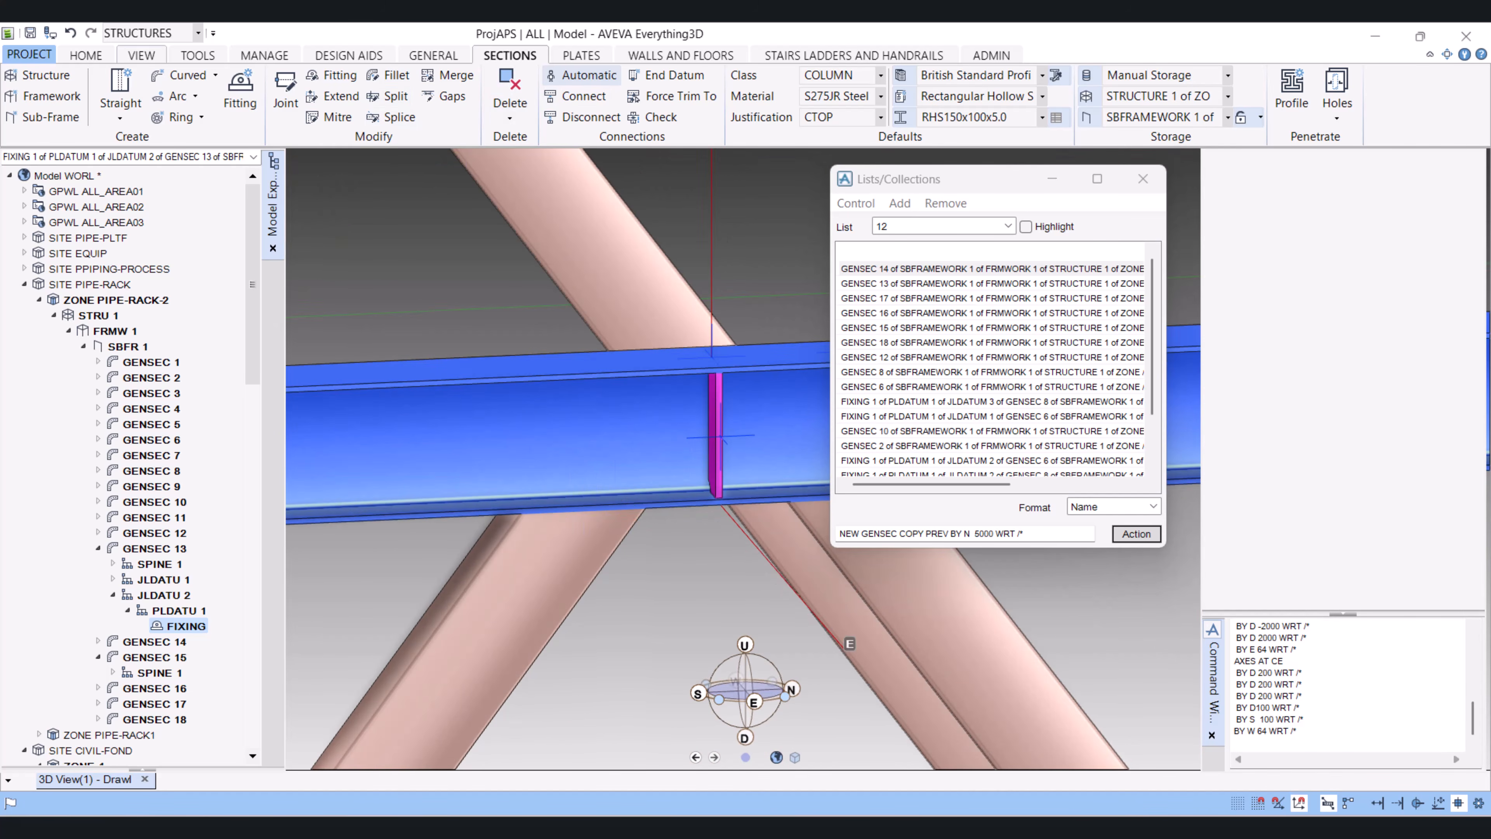
click(86, 56)
click(513, 106)
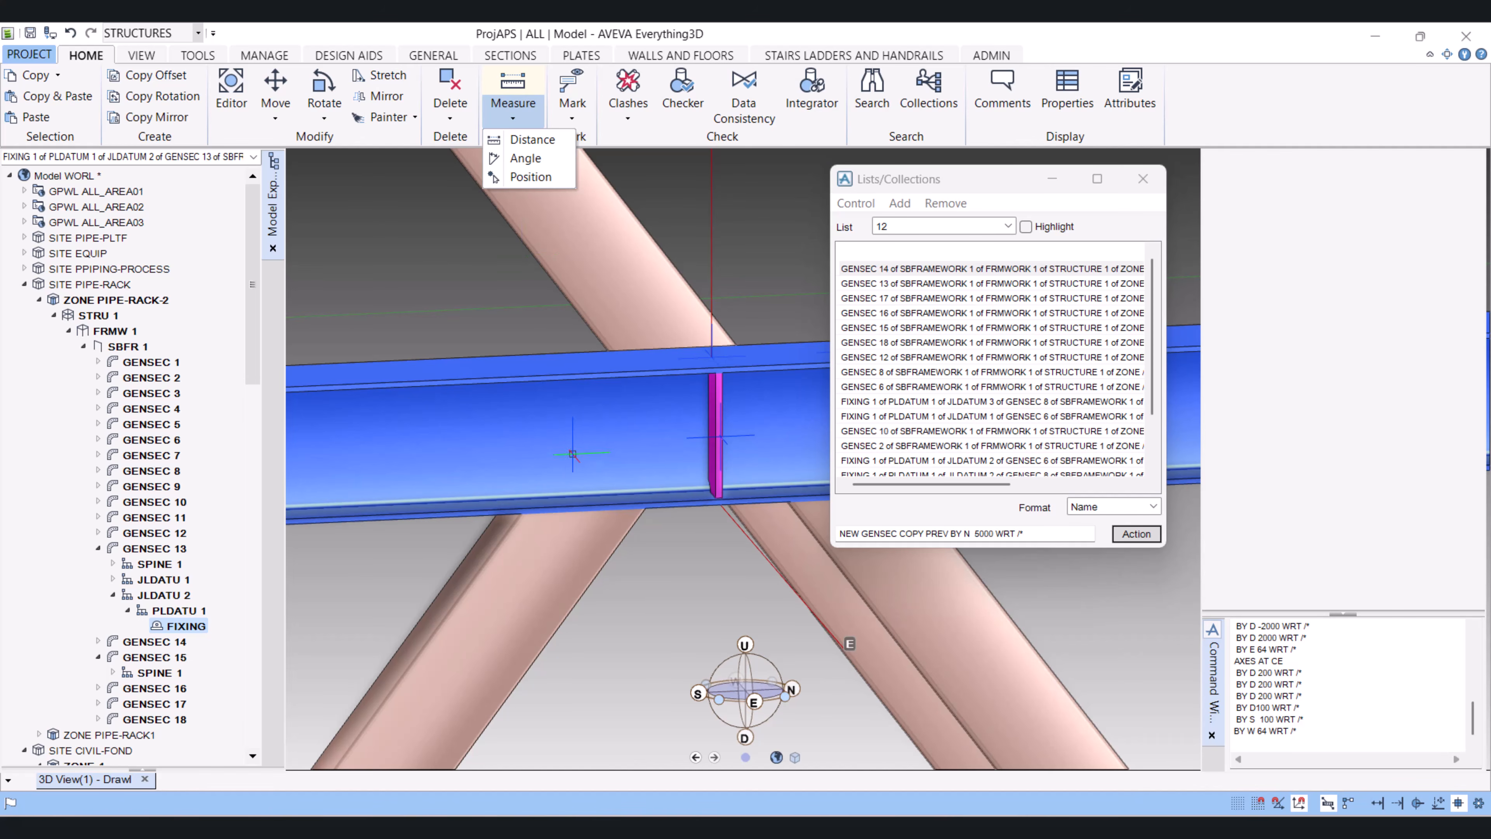
click(532, 139)
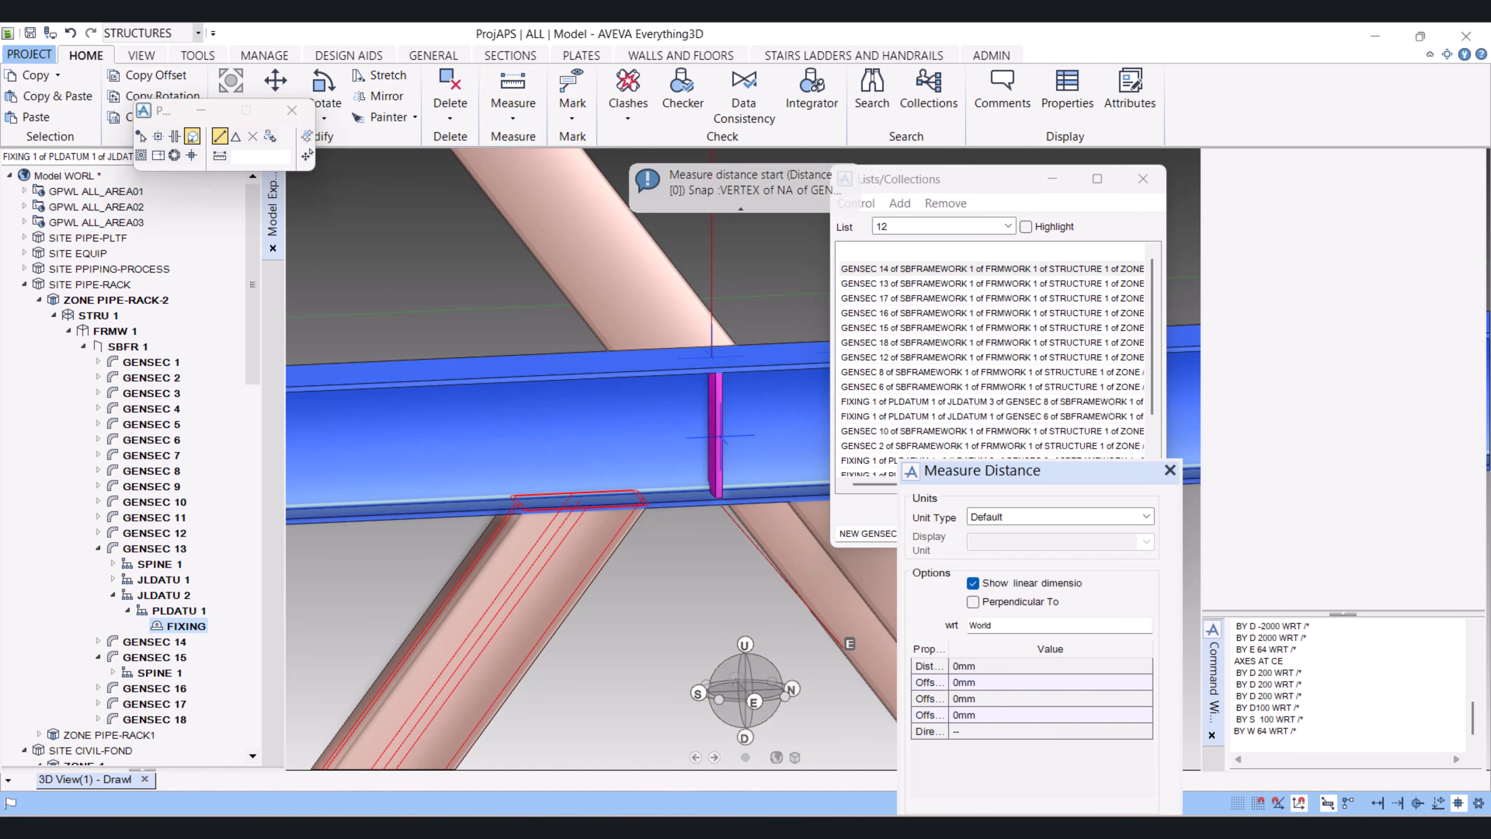
click(720, 438)
scroll(721, 436, up, 4)
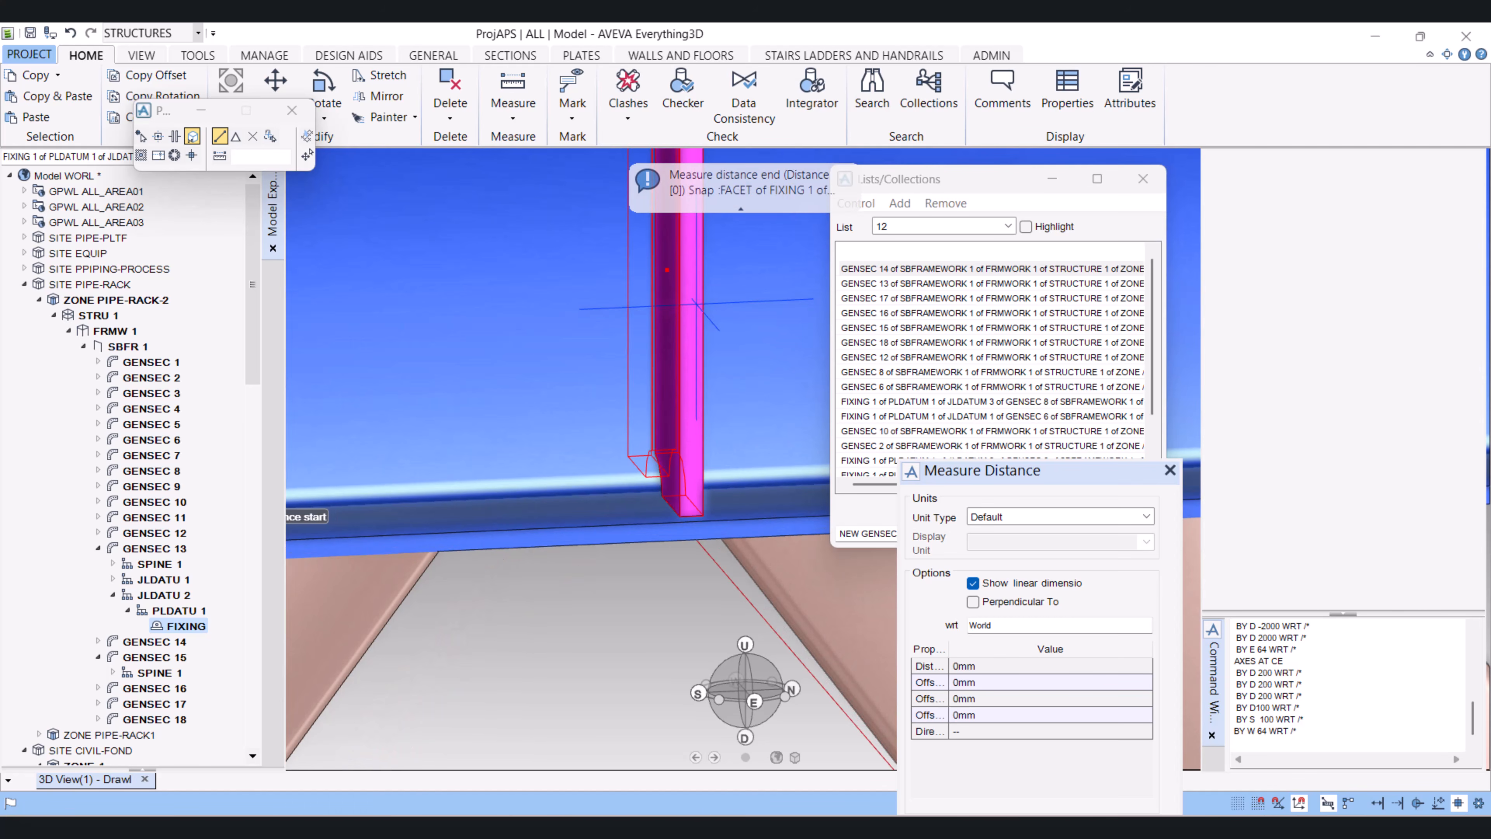
click(697, 303)
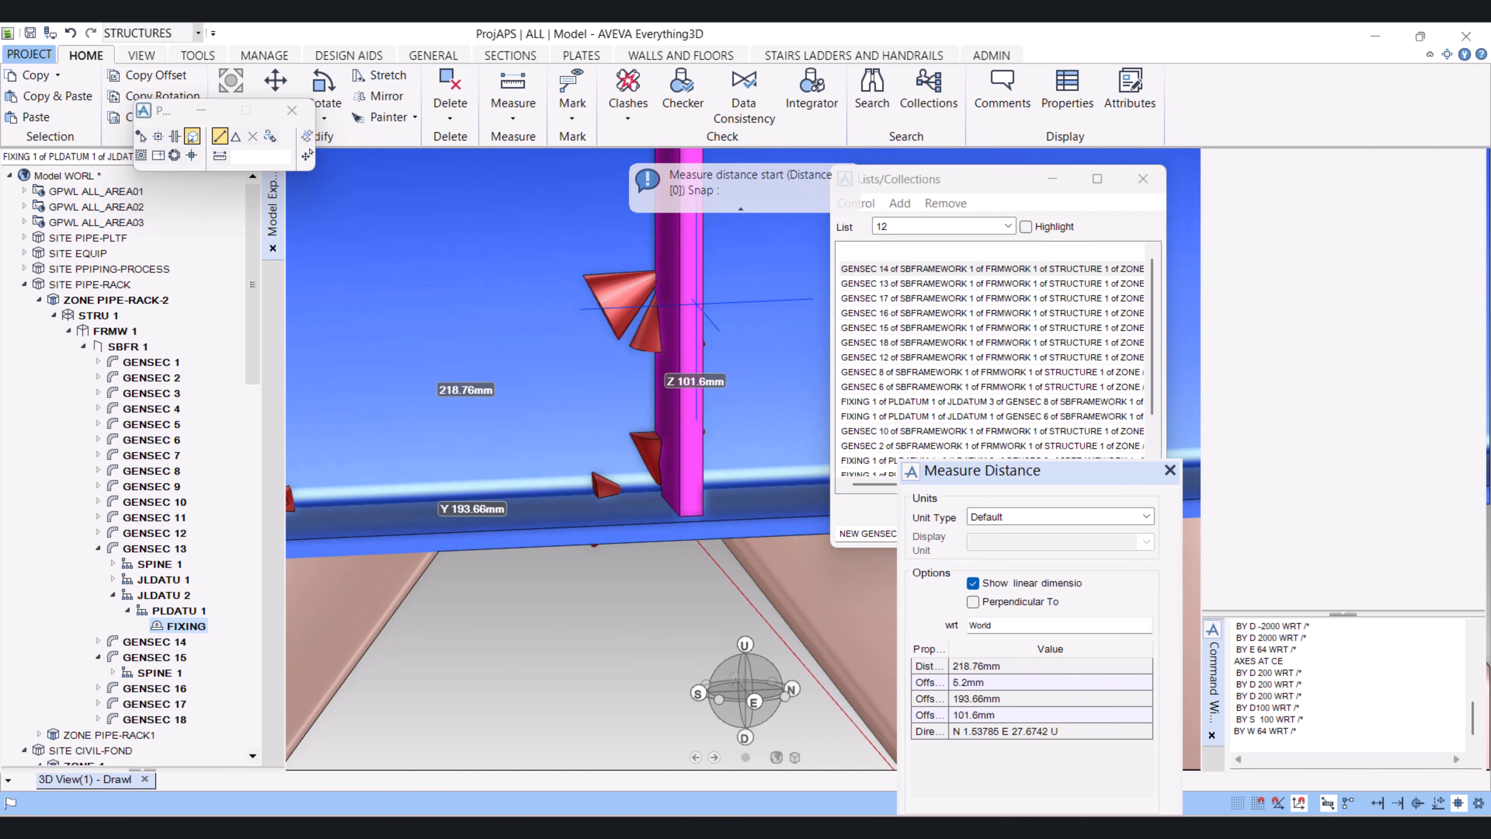
scroll(604, 518, down, 3)
click(991, 698)
key(ctrl+c)
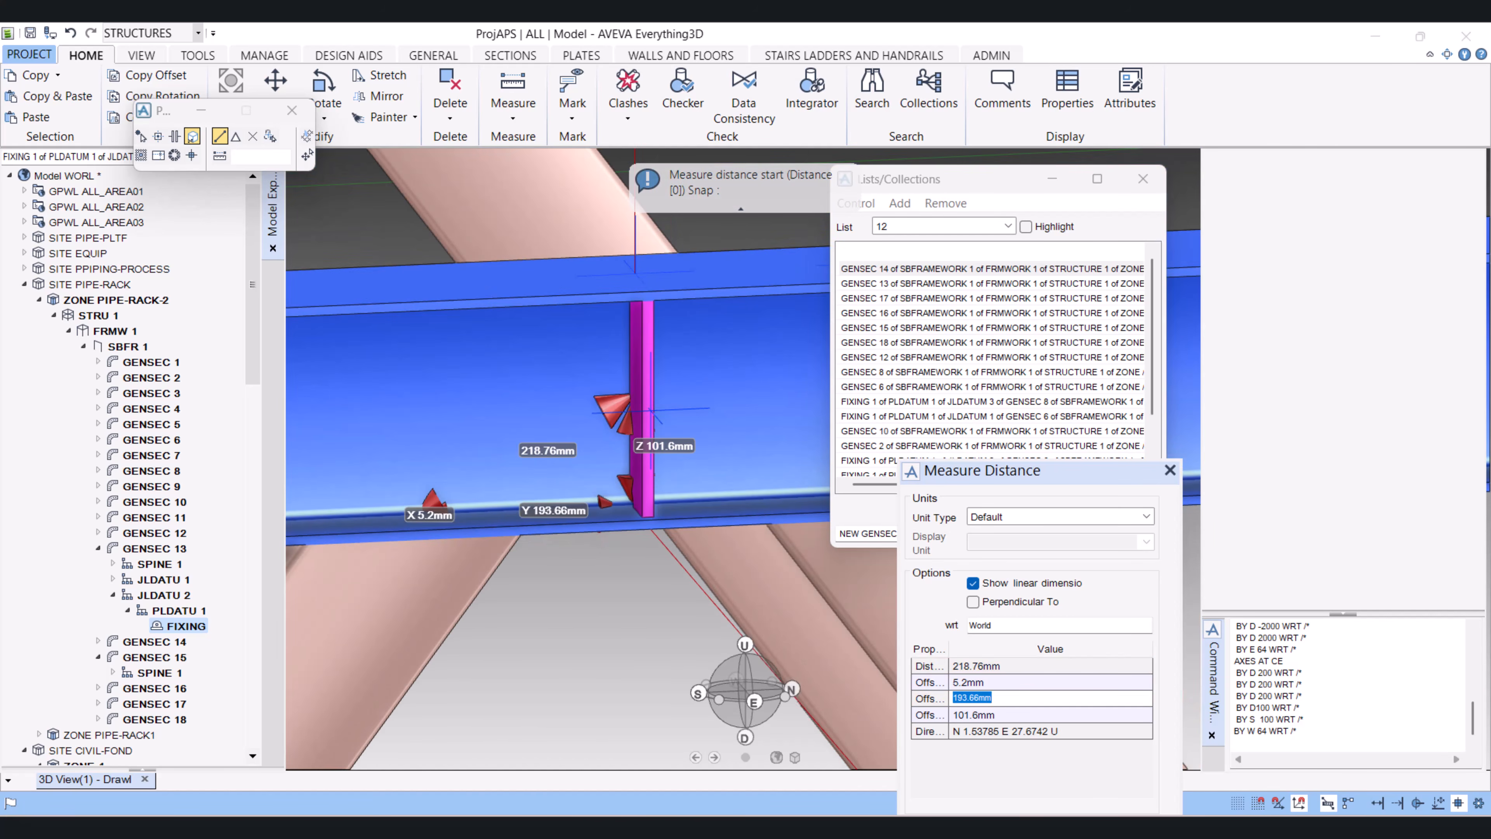
key(Escape)
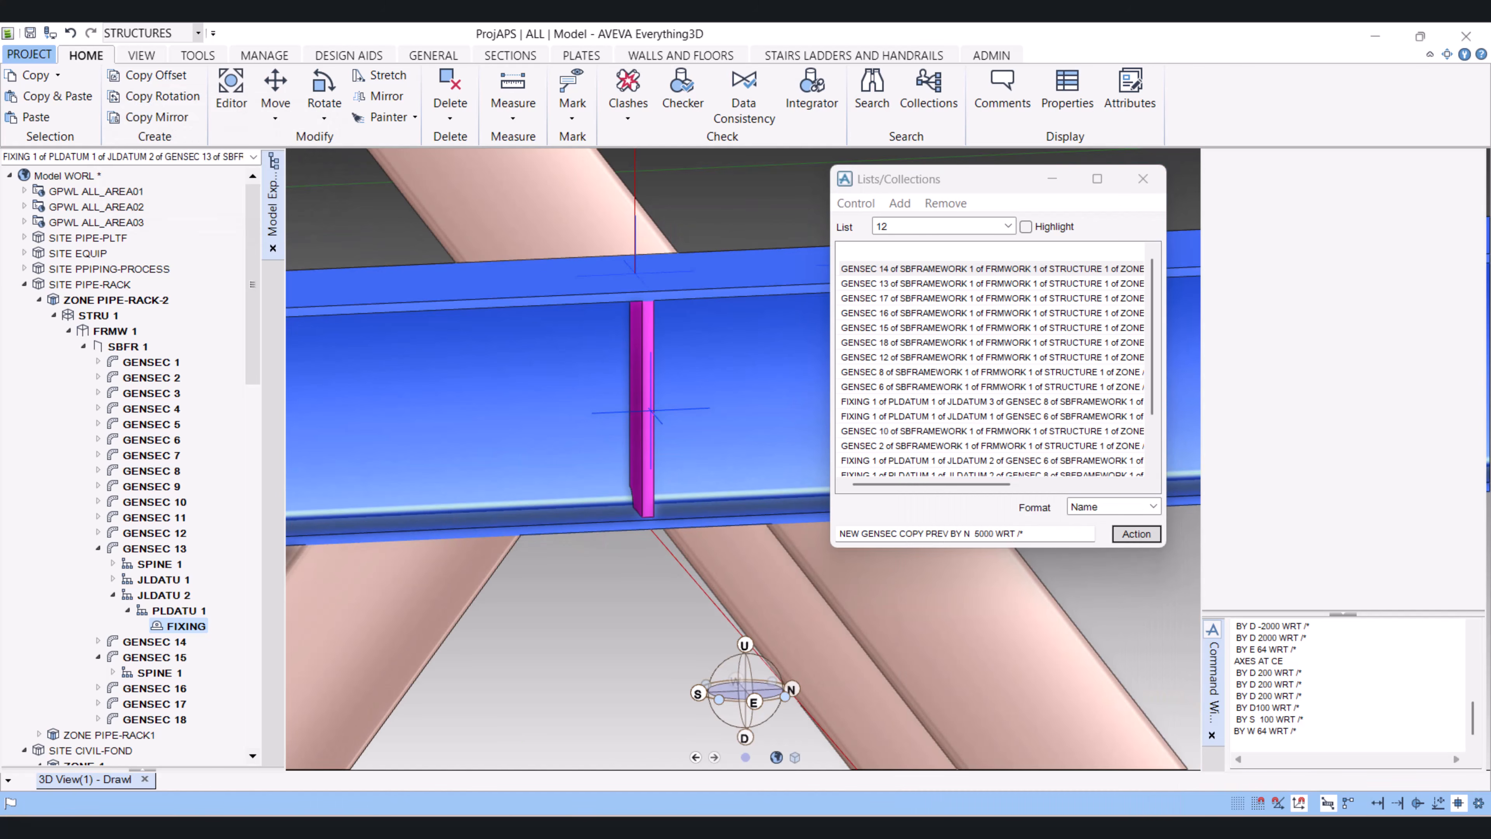
Move the stiffener fixing south 193.66 mm relative to world, using the copied offset
click(1234, 741)
text(BY S)
key(ctrl+v)
text(W)
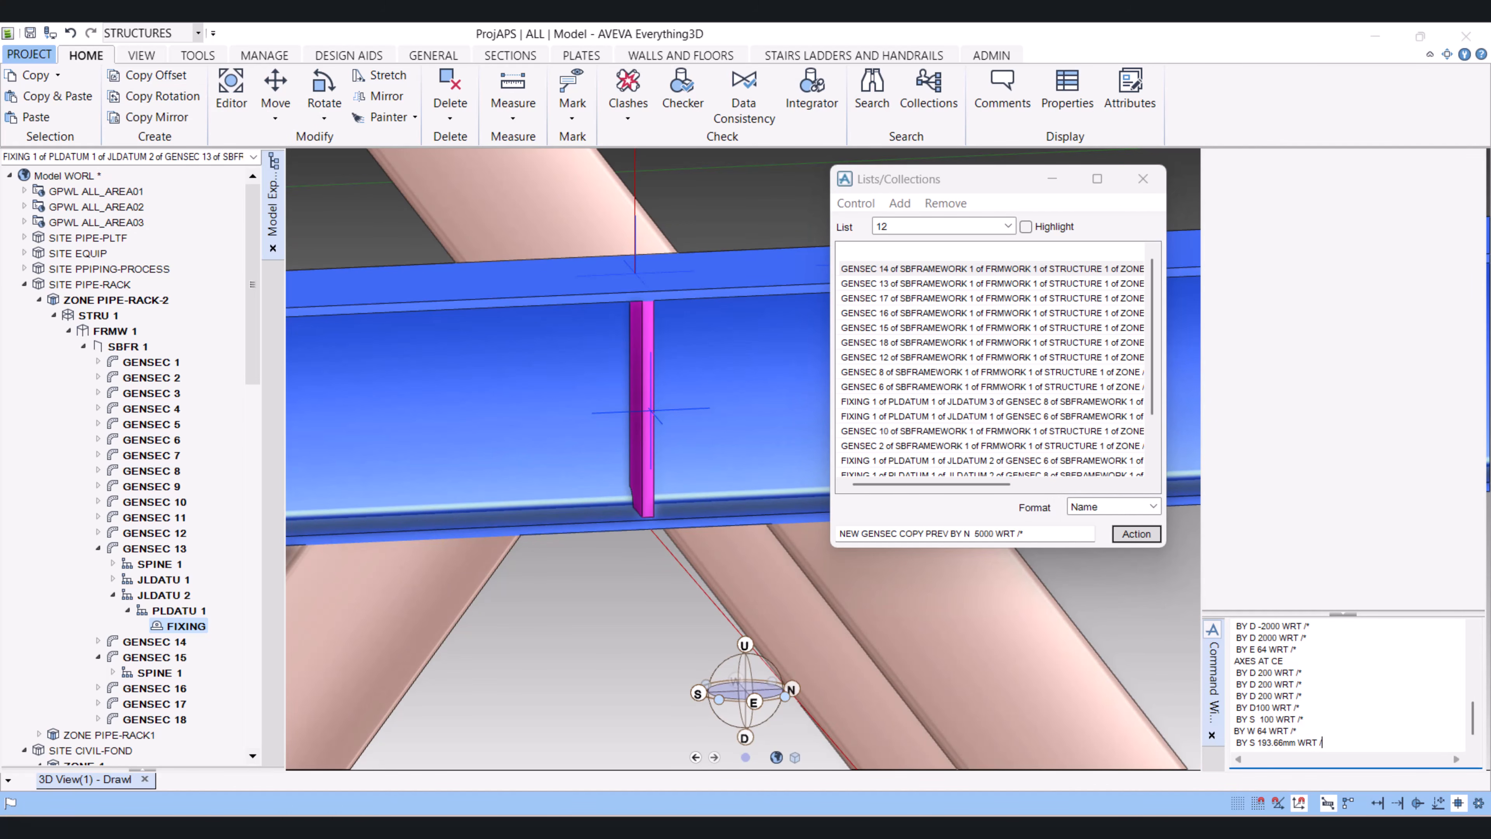
text(RT /*)
key(Return)
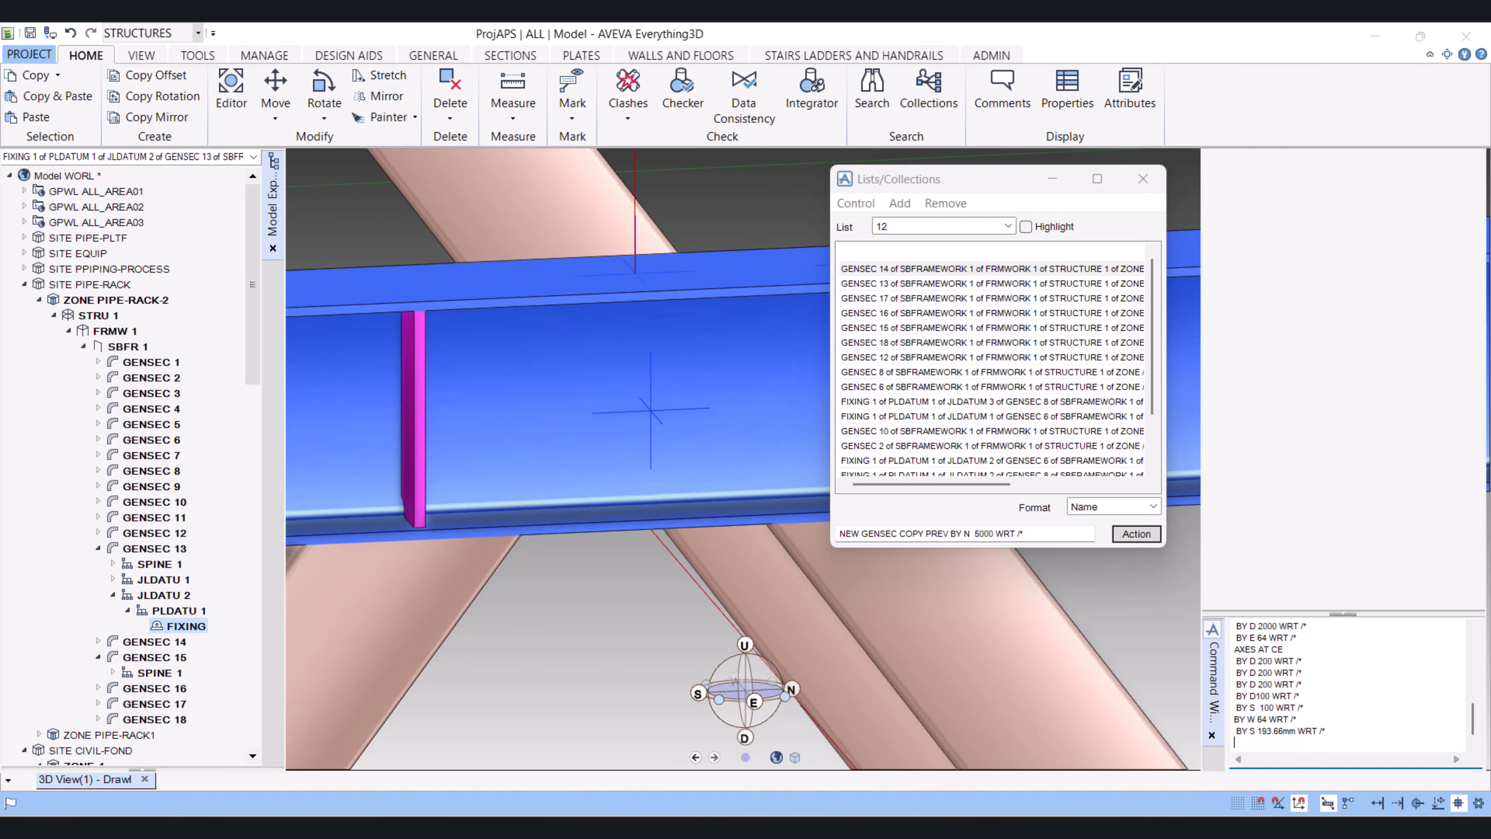
Measure between the end vertices of the two braces meeting under the east beam and copy the north-south offset
scroll(650, 409, down, 6)
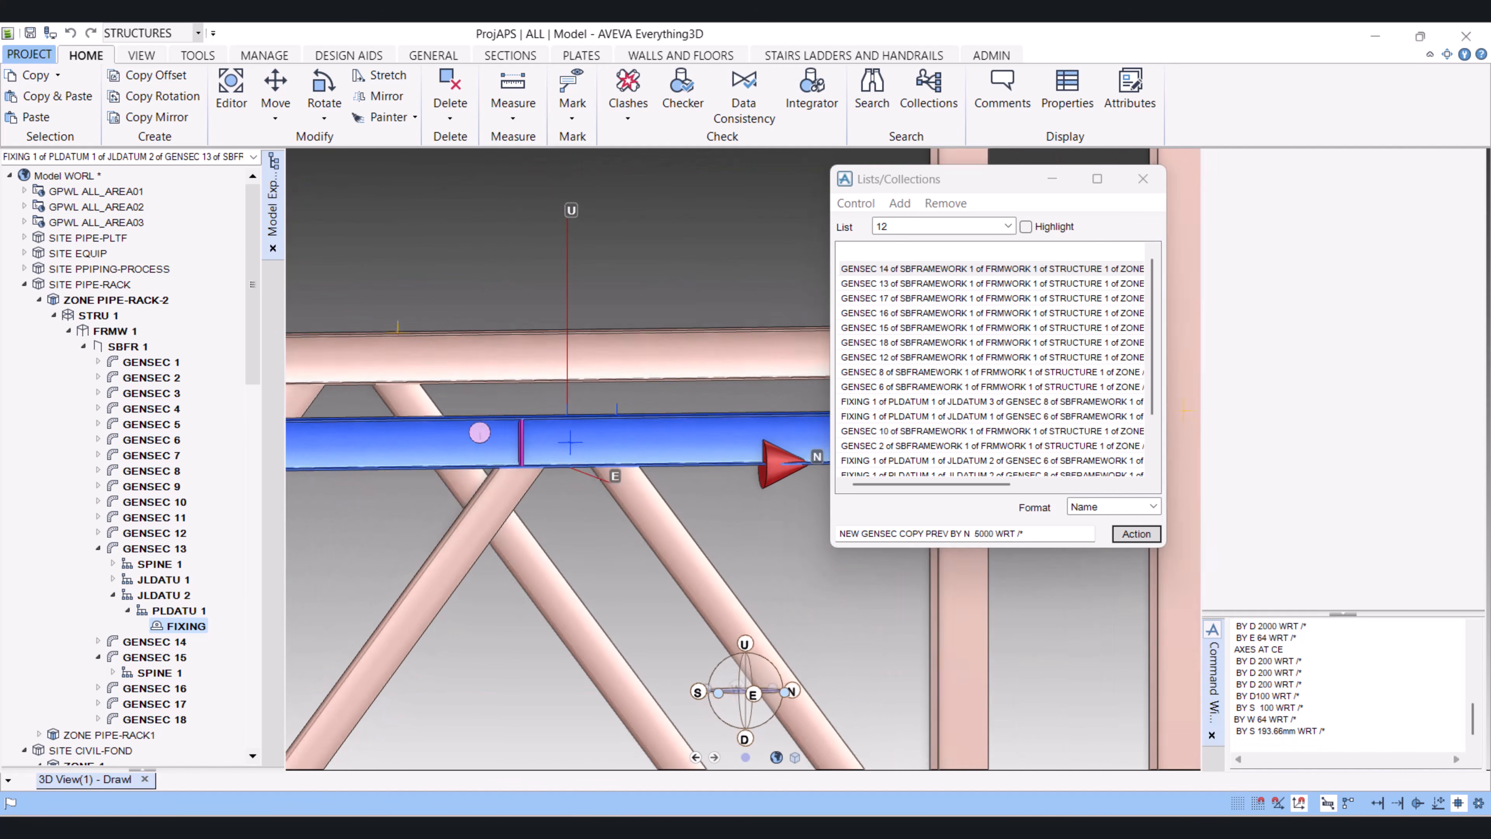
scroll(590, 473, up, 3)
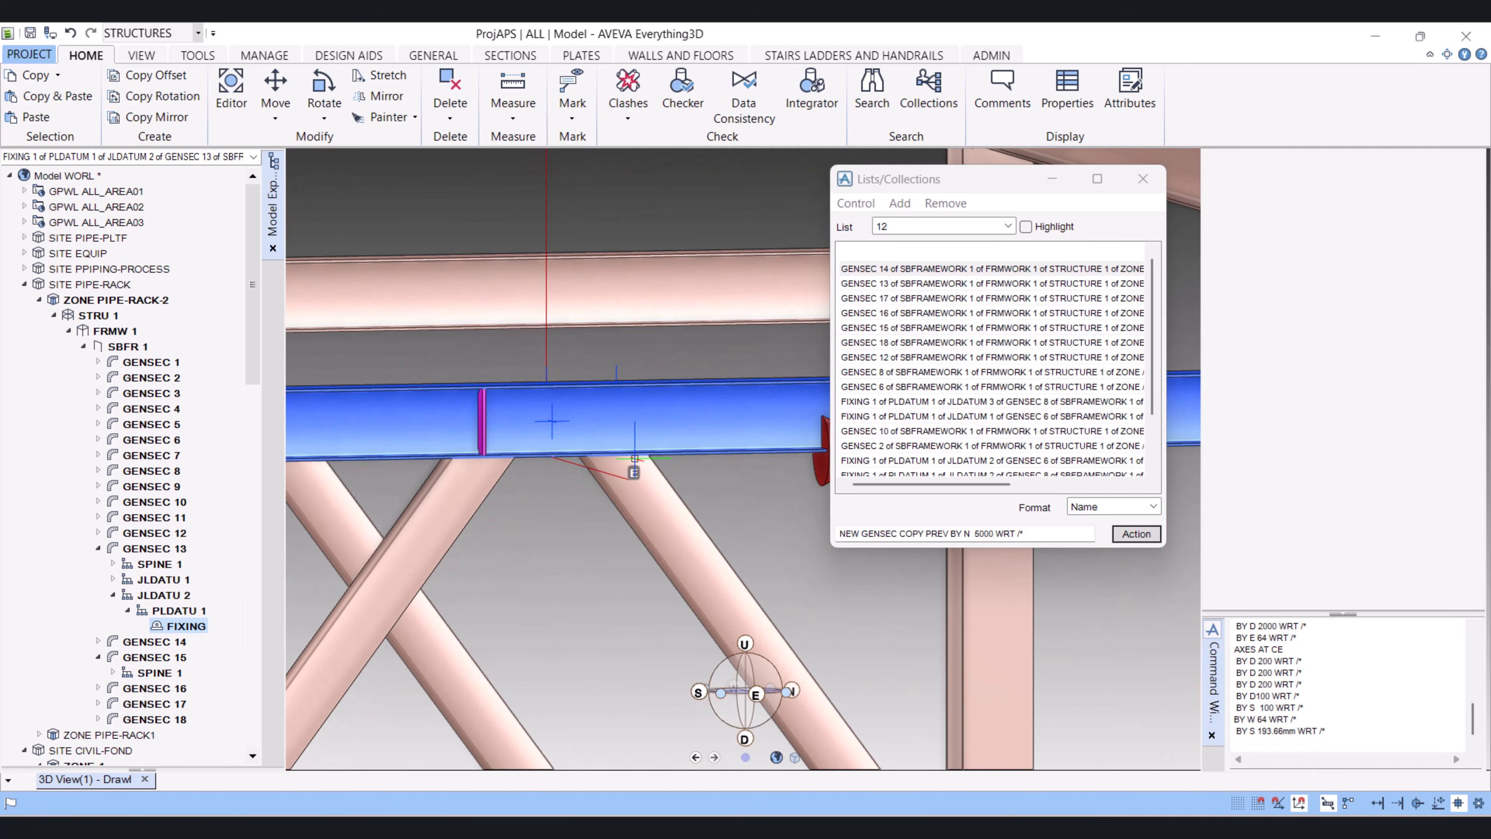
click(512, 103)
click(517, 140)
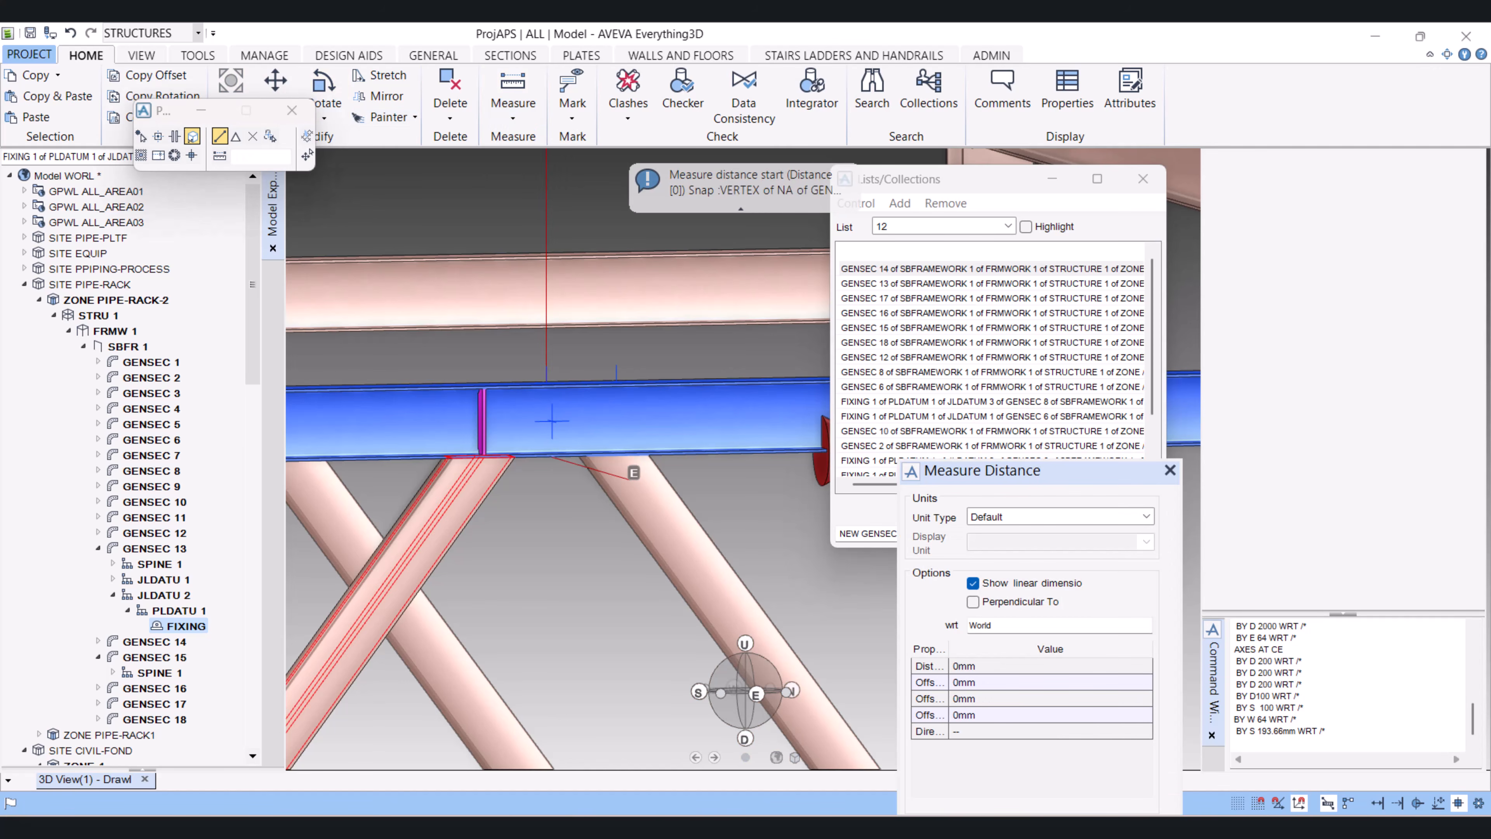
click(552, 421)
click(615, 454)
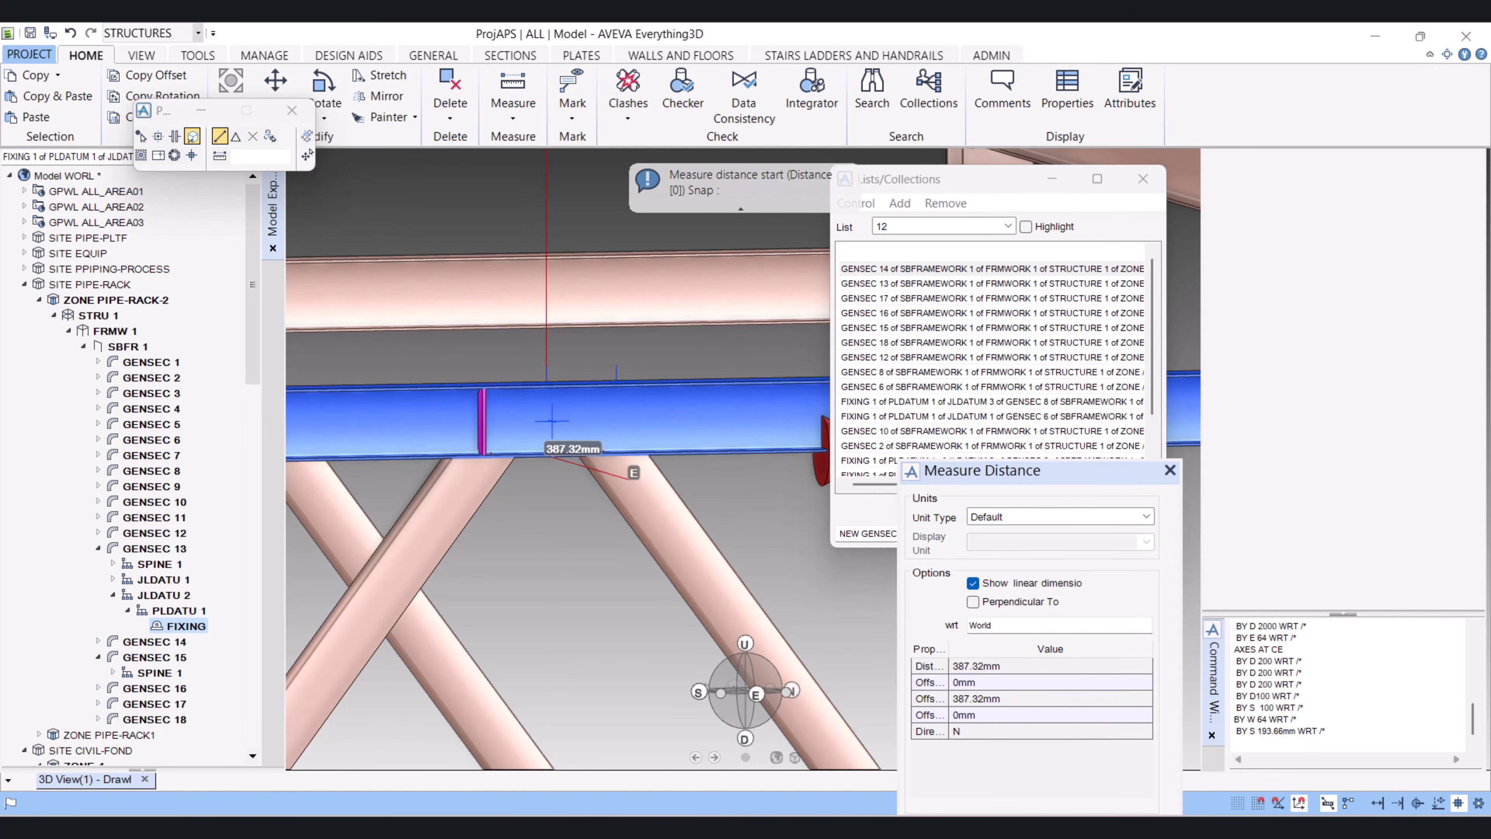
click(986, 714)
double_click(987, 698)
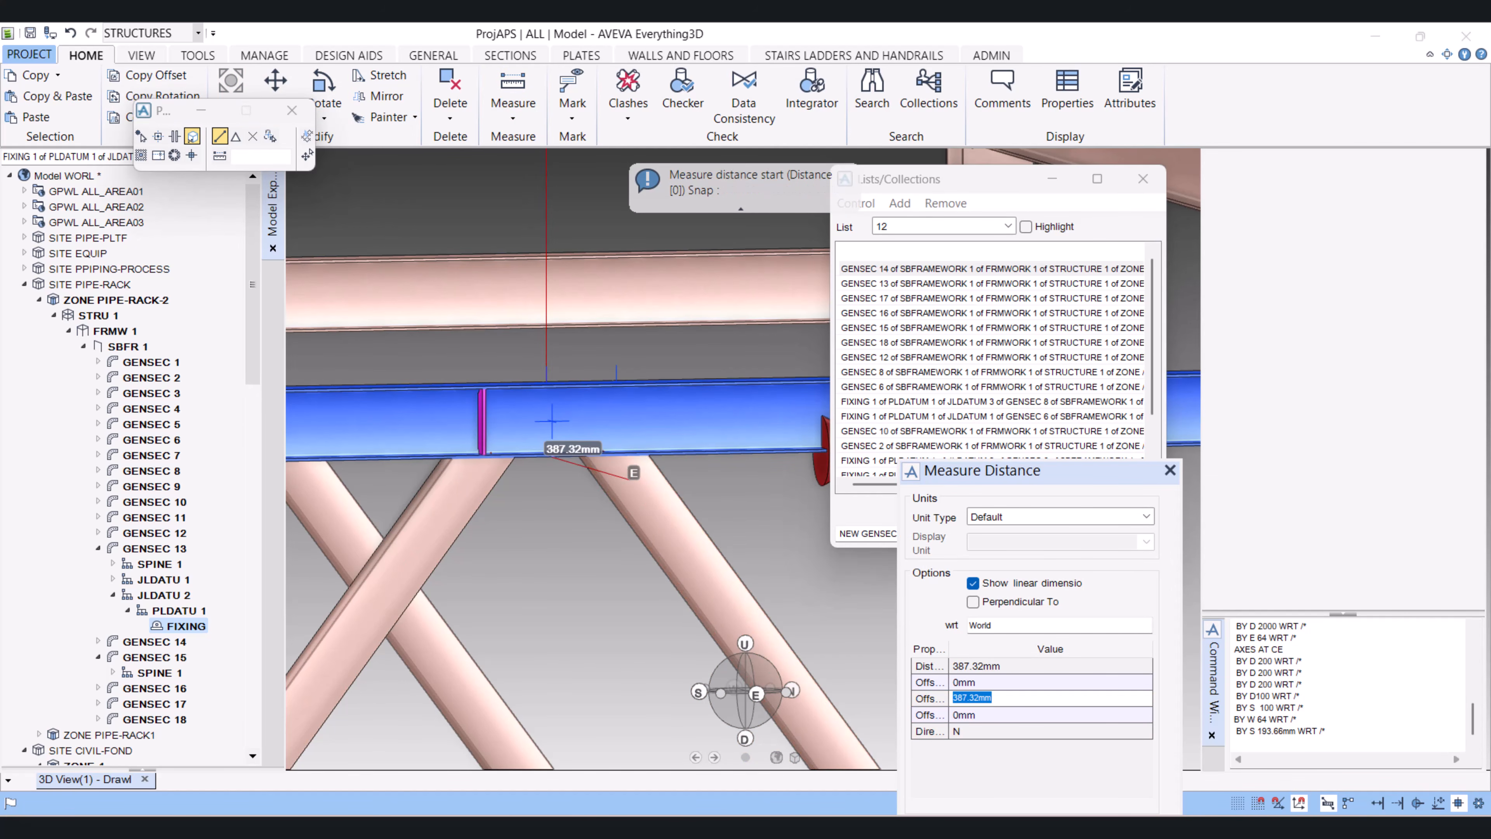
key(Escape)
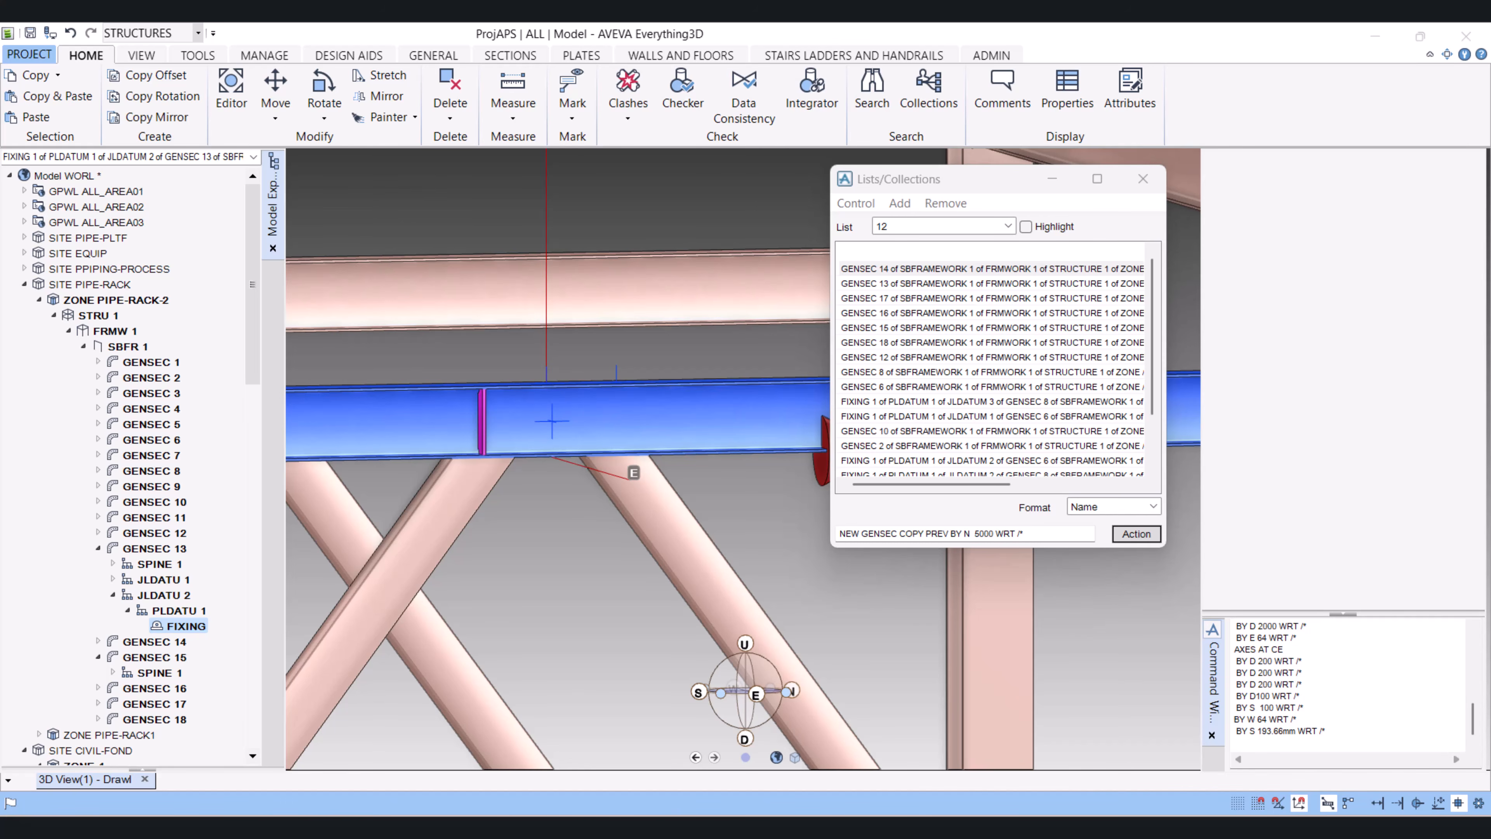
Try to copy the selected stiffener fixing 387.32 mm north relative to world using a NEW FIXING COPY PREV command
click(1235, 742)
text(NEW FIXING COPY PREV)
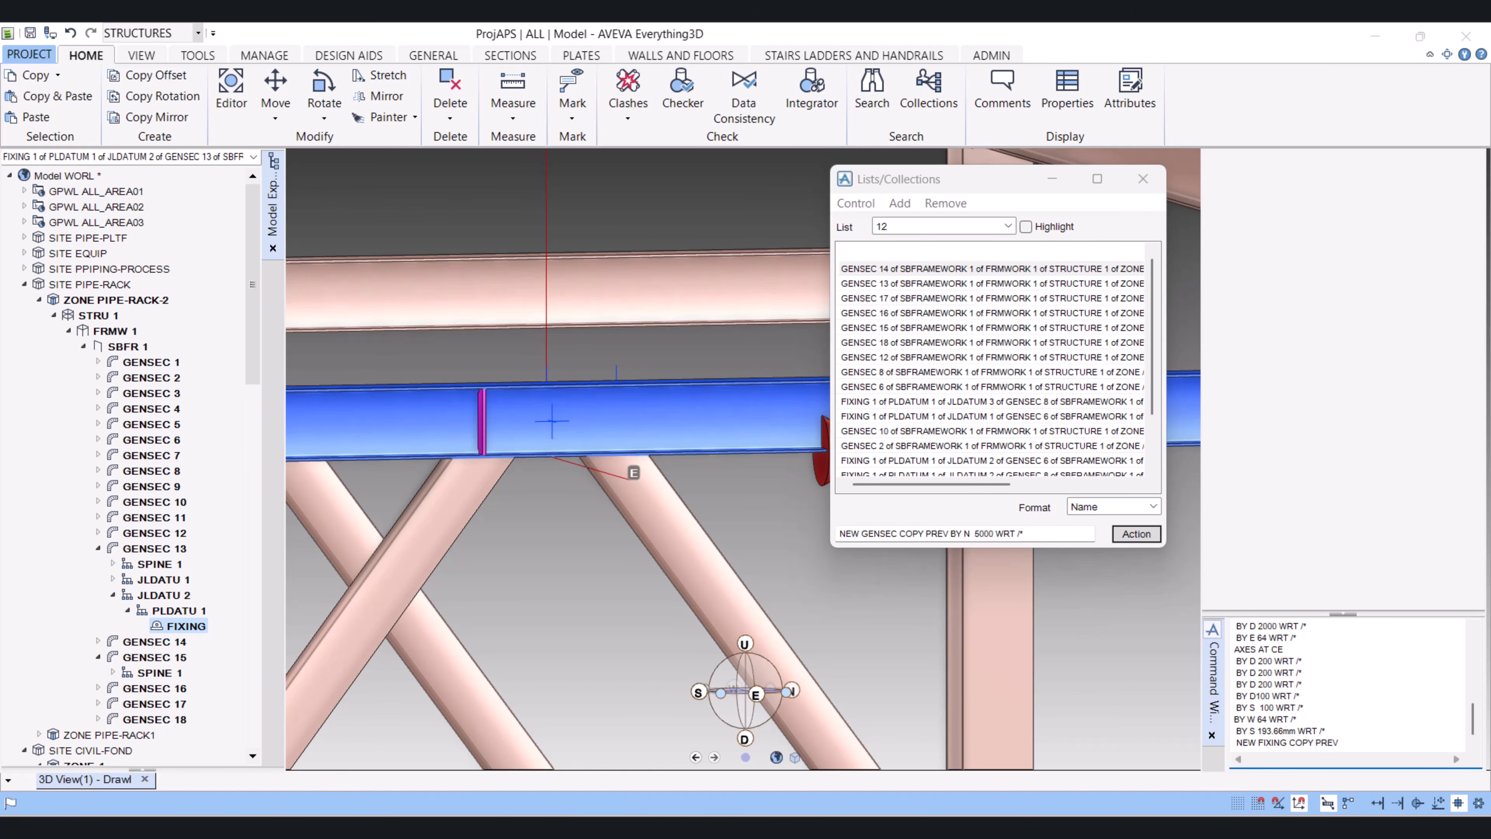
text( N 387.32mm WRT /*)
key(Return)
key(Return)
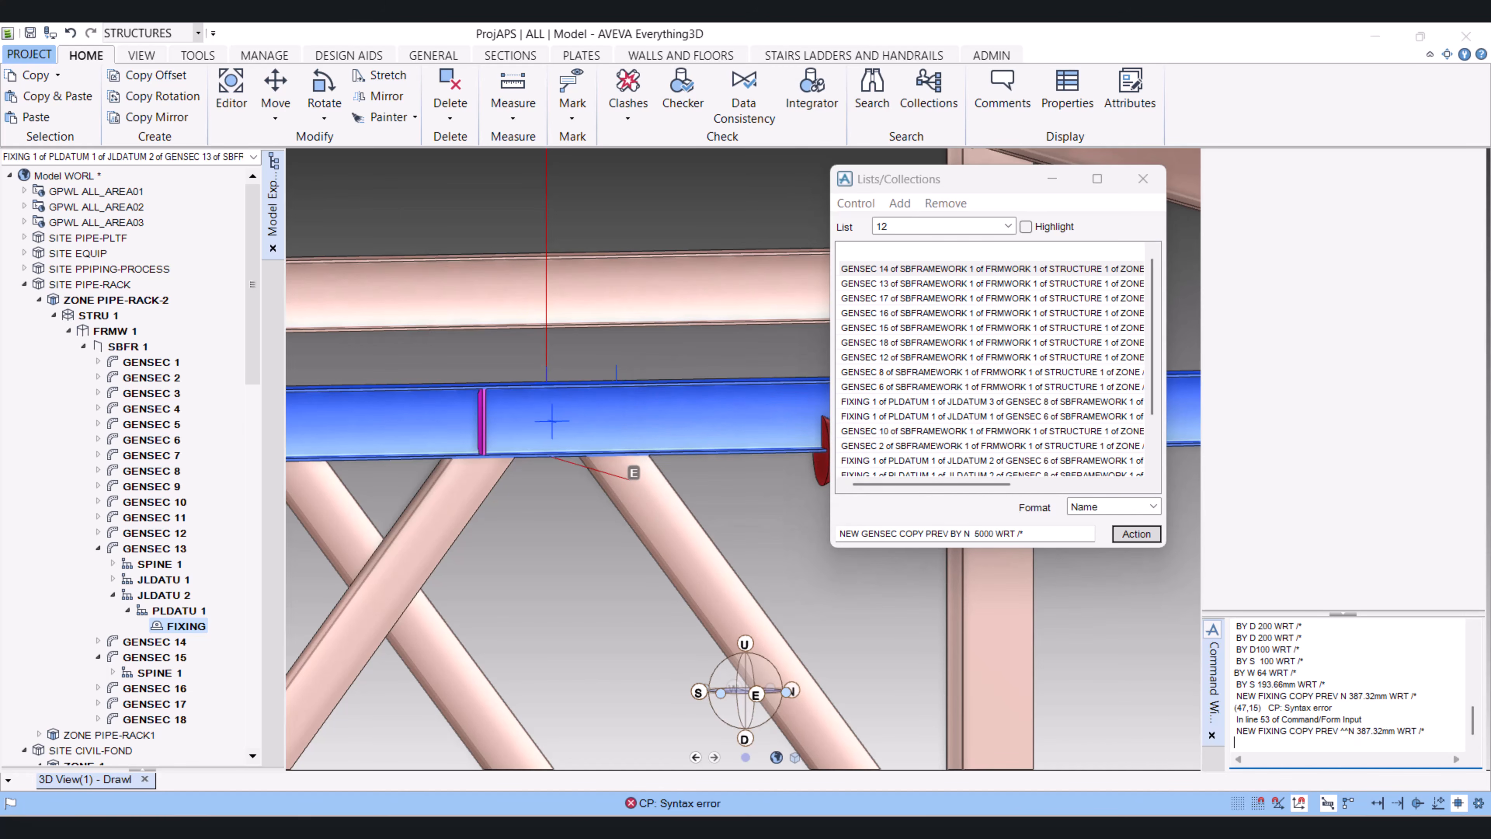
key(Up)
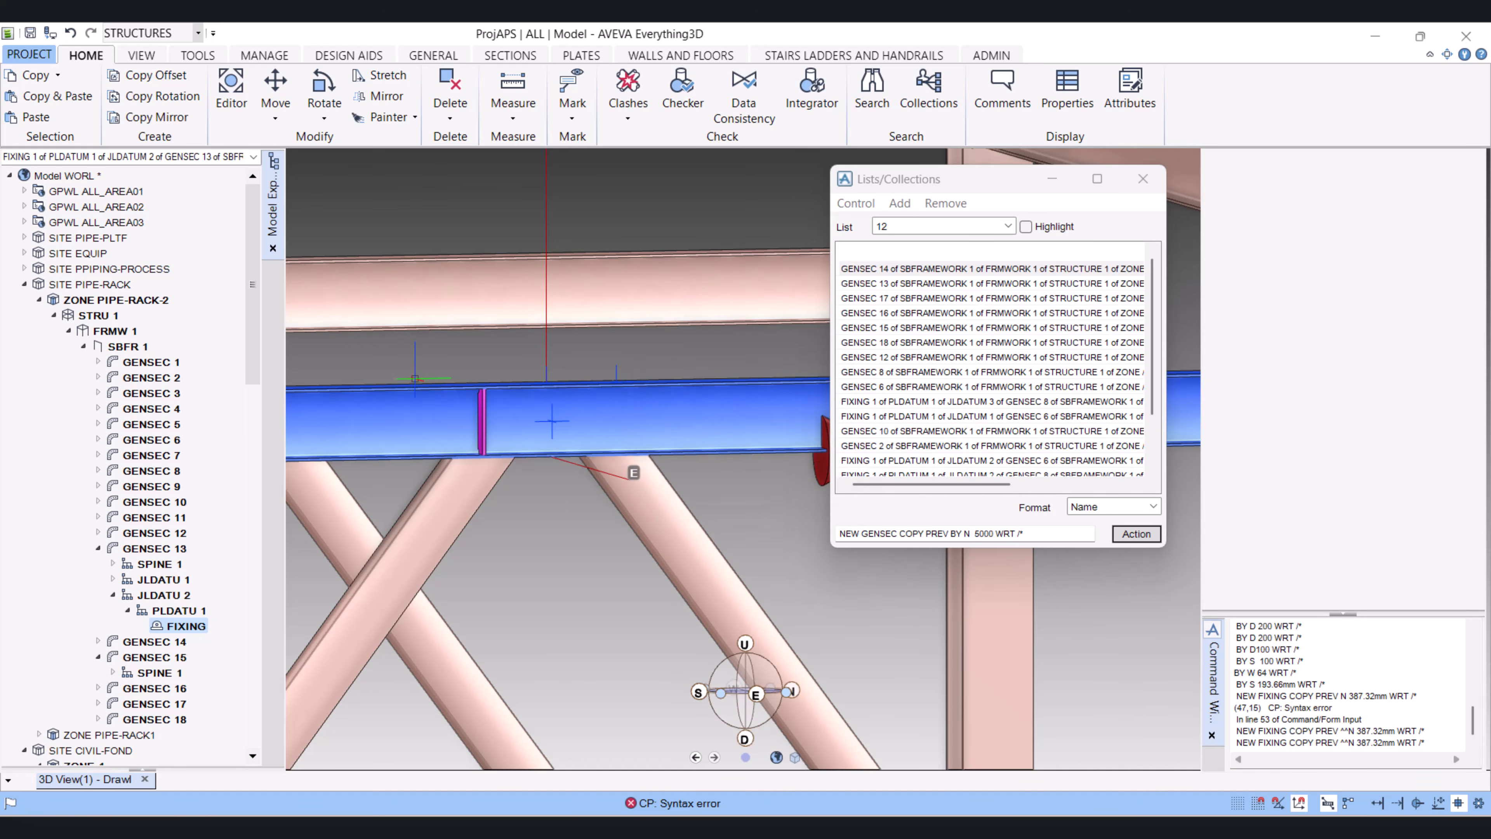
Examine the positions of the two web stiffeners on the east beam relative to the brace joint
scroll(421, 376, down, 2)
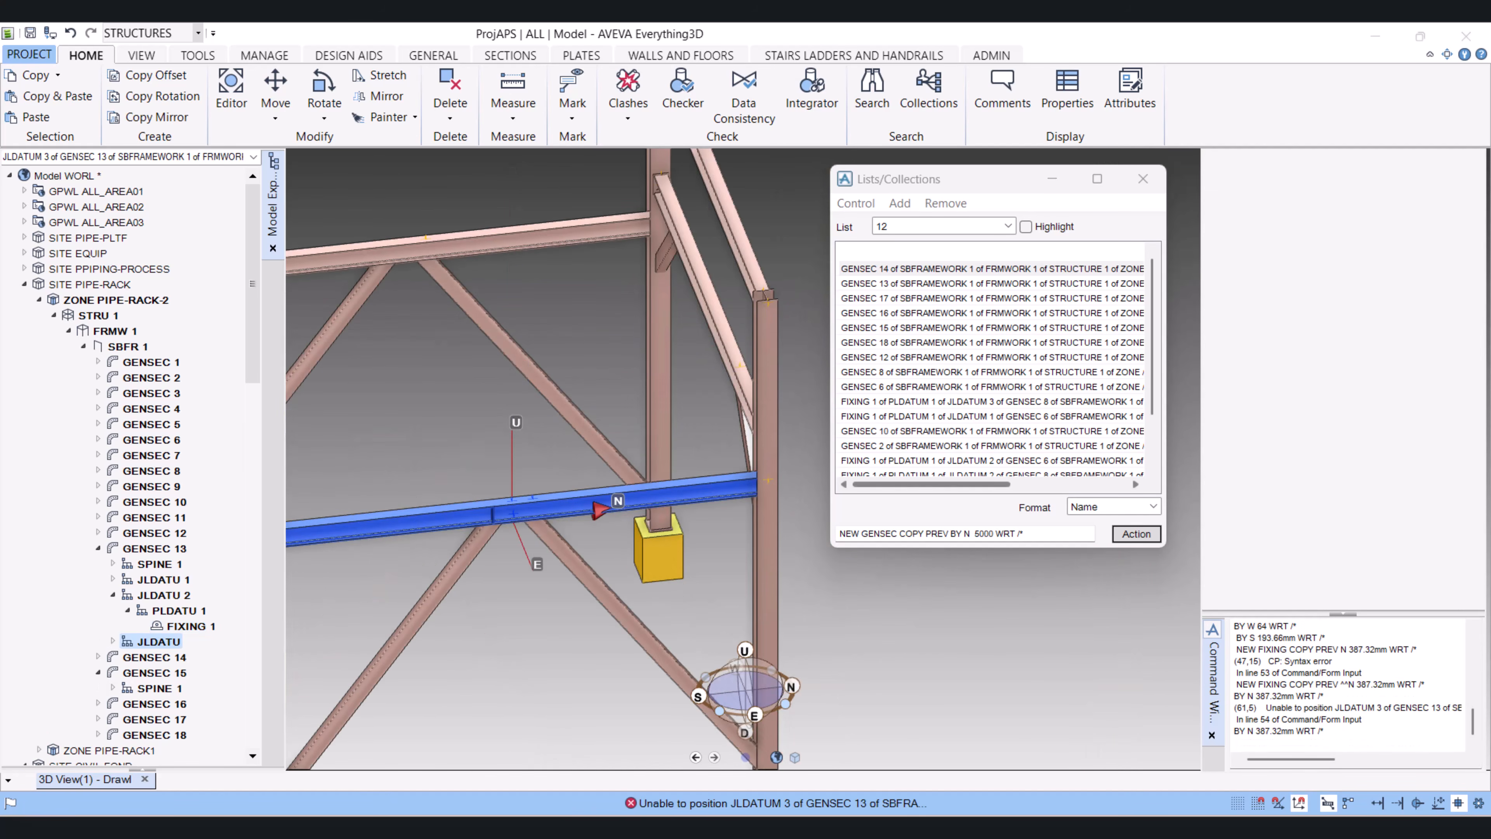
scroll(611, 500, up, 3)
mouse_move(540, 459)
middle_down()
mouse_move(550, 474)
mouse_move(623, 469)
mouse_move(628, 419)
middle_up()
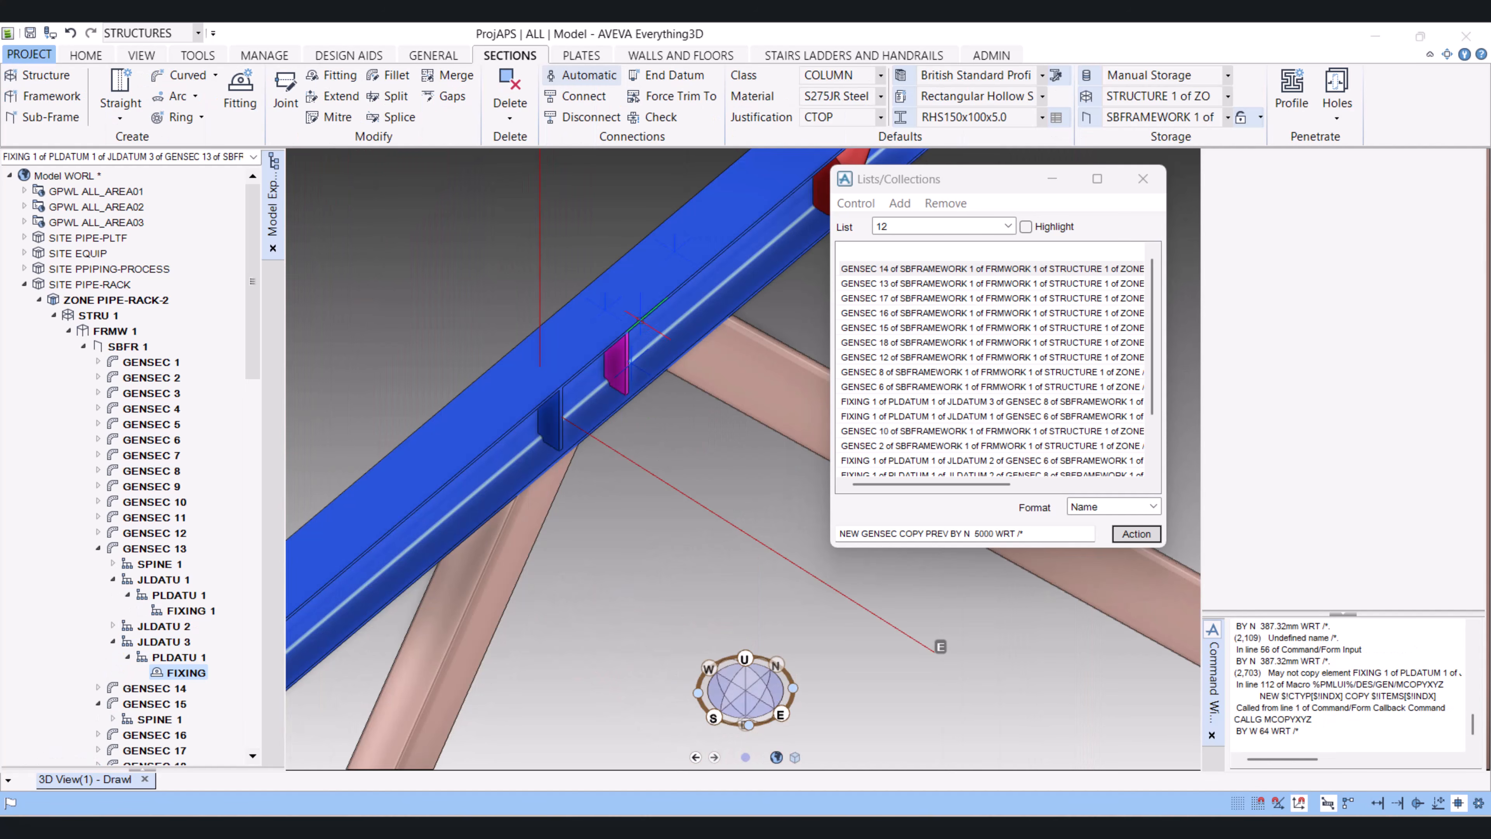
scroll(587, 458, down, 3)
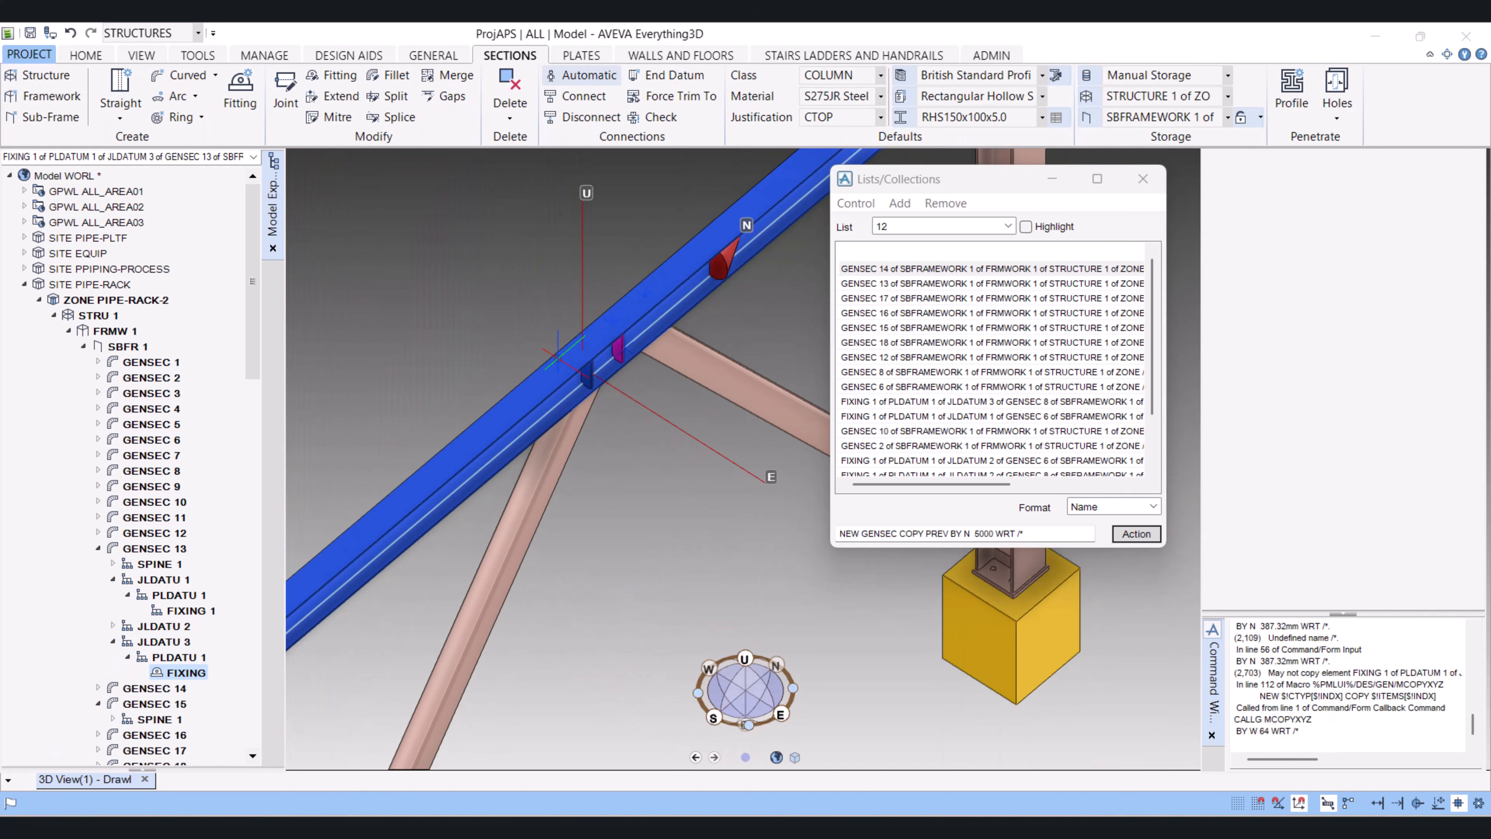
middle_drag(536, 345, 430, 231)
scroll(631, 351, up, 4)
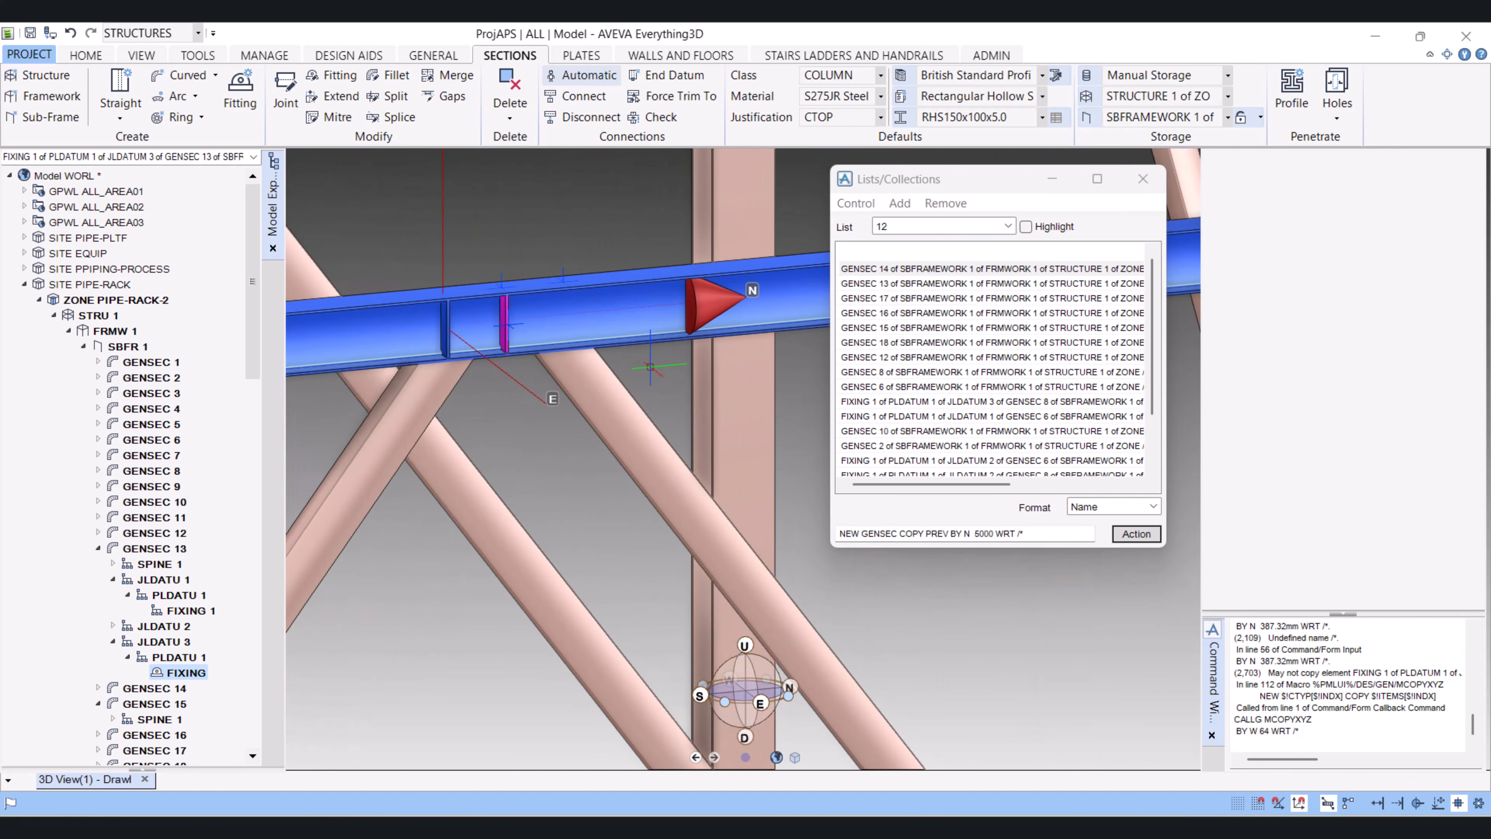
mouse_move(630, 352)
middle_down()
mouse_move(593, 329)
mouse_move(641, 367)
middle_up()
scroll(567, 406, up, 2)
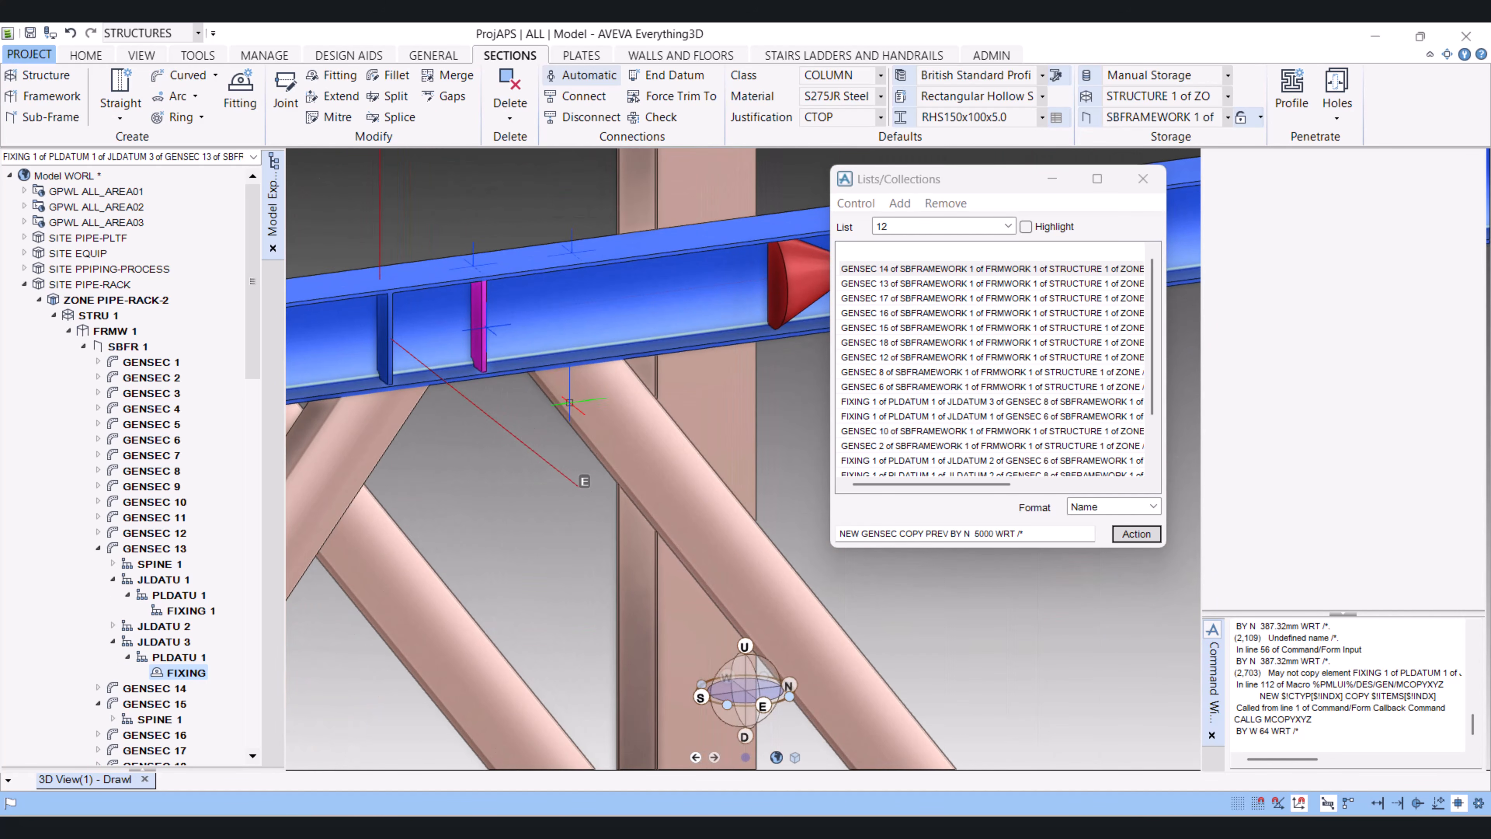
Copy the members collected in list 12 north by 5000 mm relative to world
scroll(558, 375, down, 6)
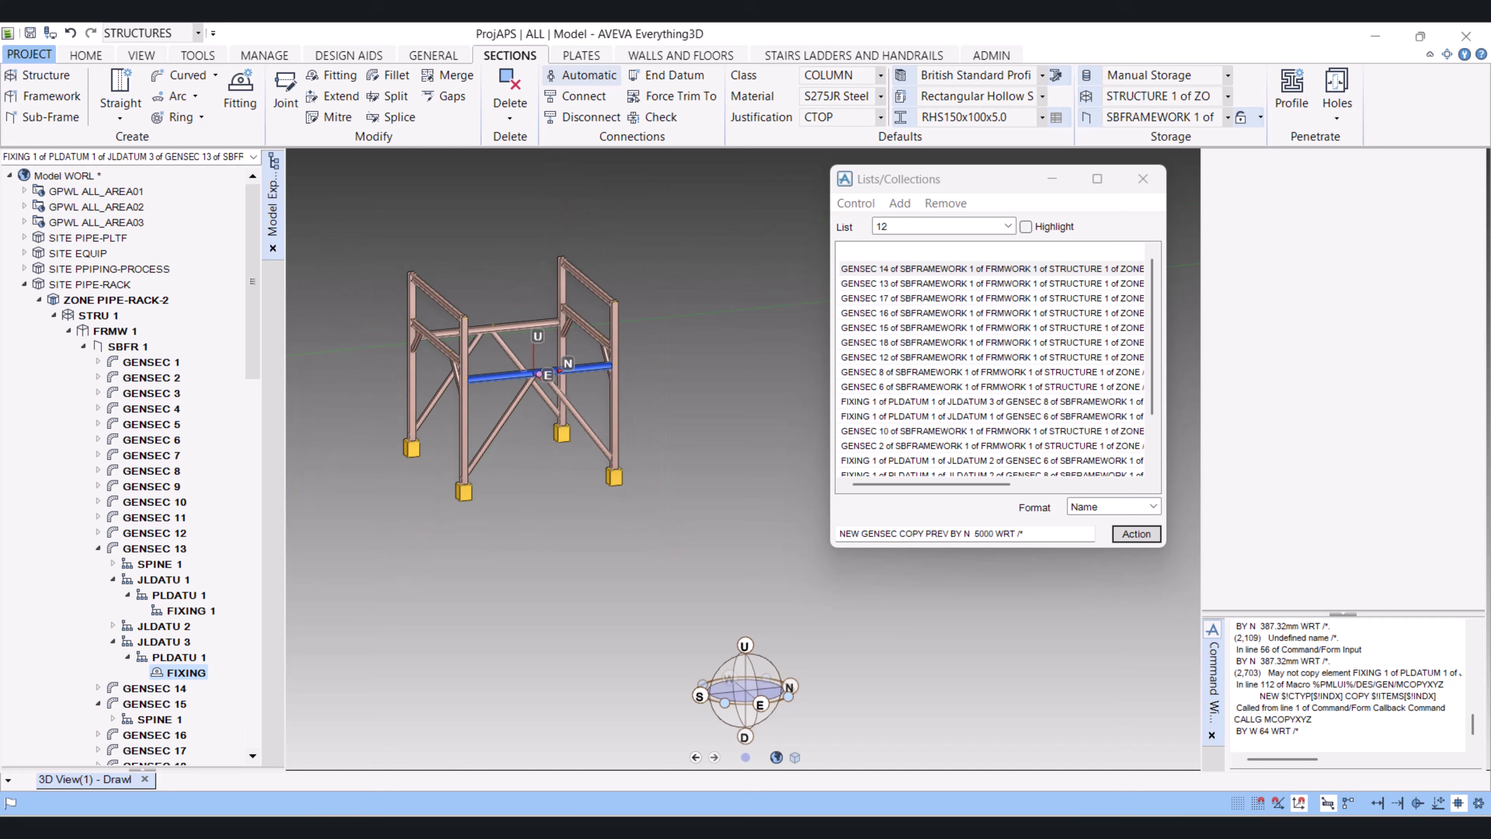
middle_drag(539, 376, 542, 395)
middle_drag(542, 483, 566, 456)
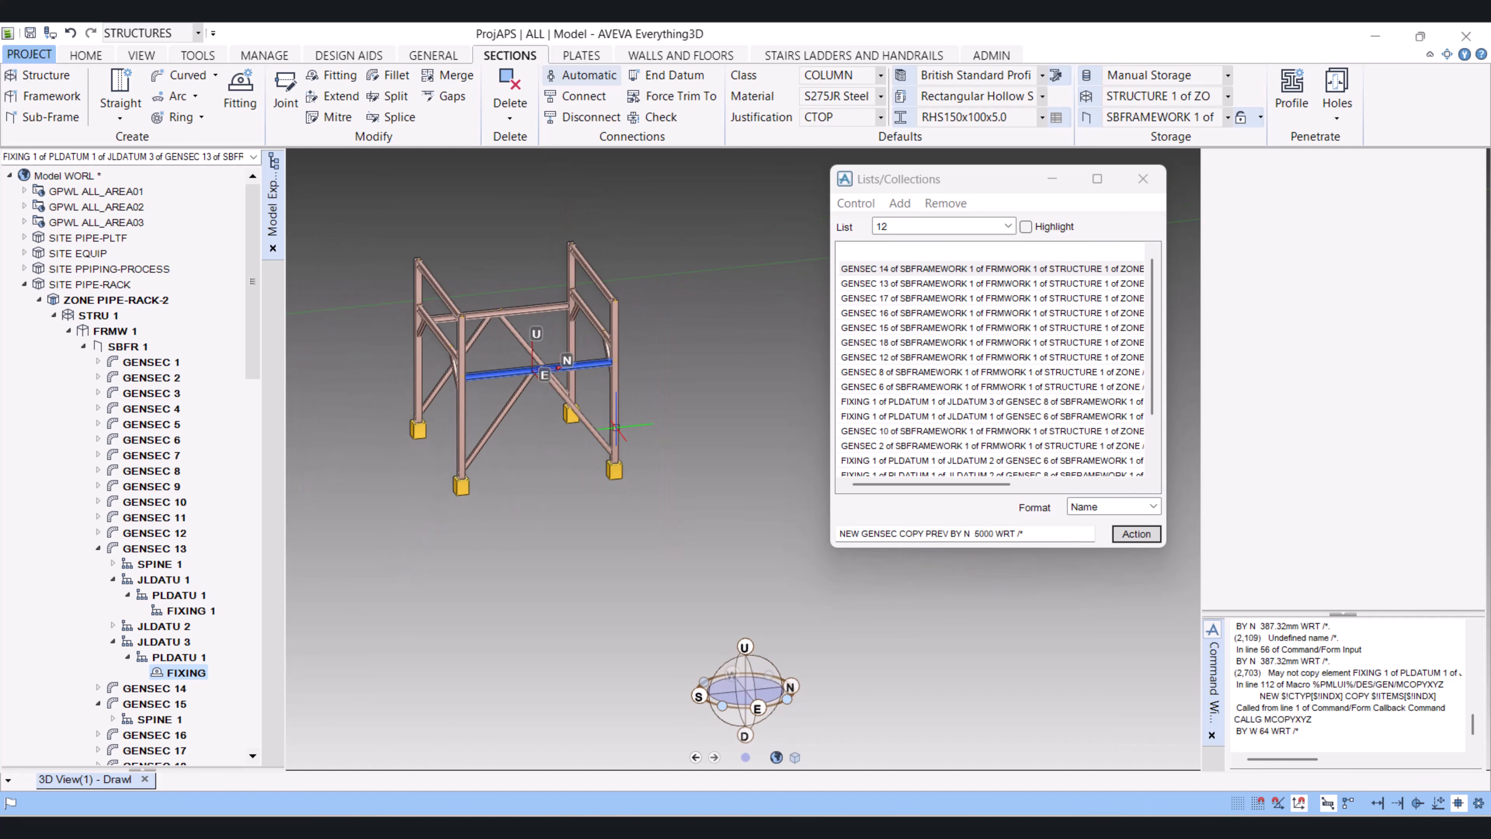
middle_drag(628, 411, 640, 452)
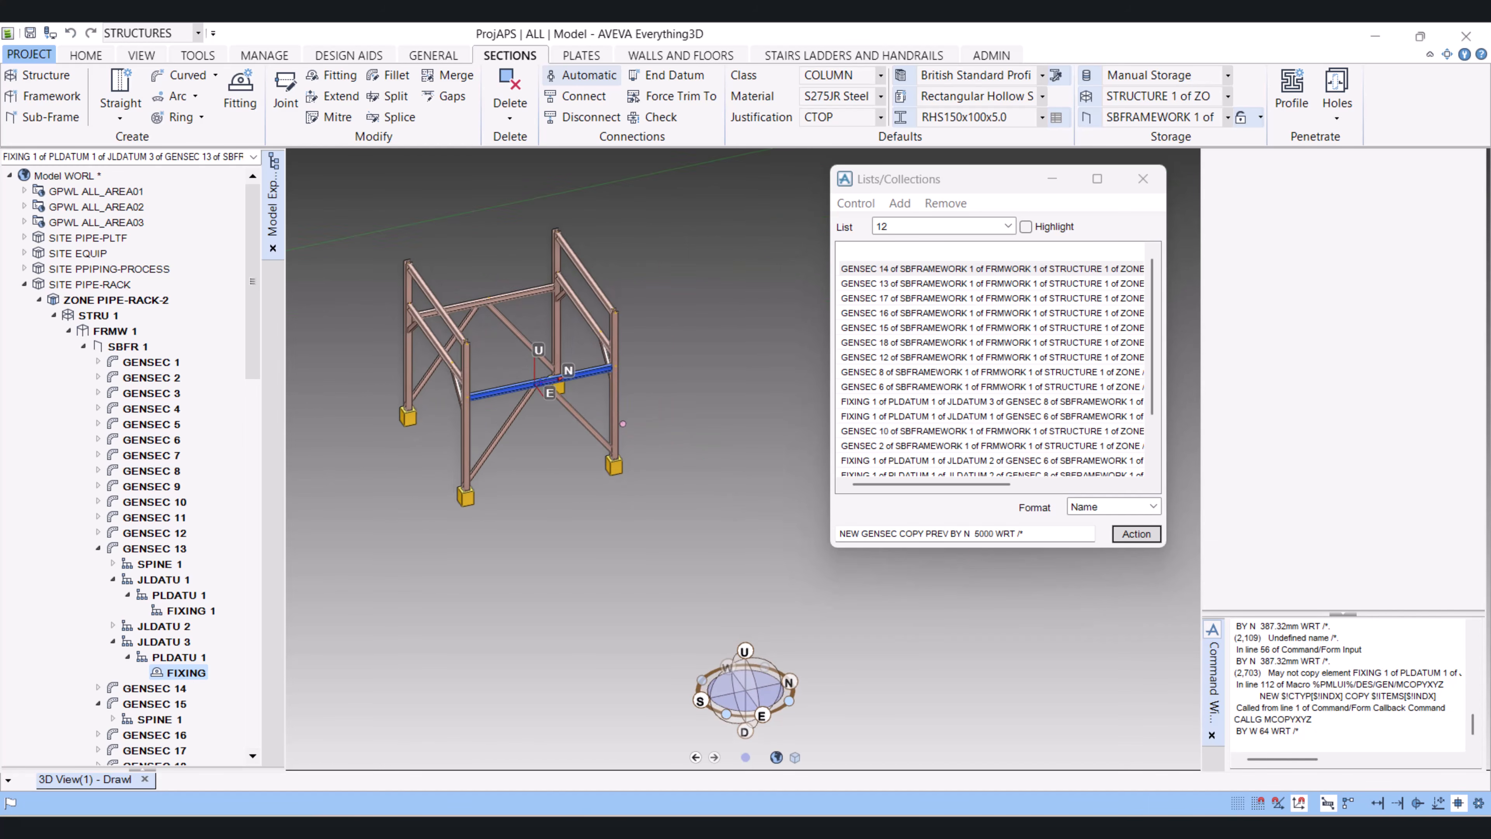
scroll(639, 441, up, 2)
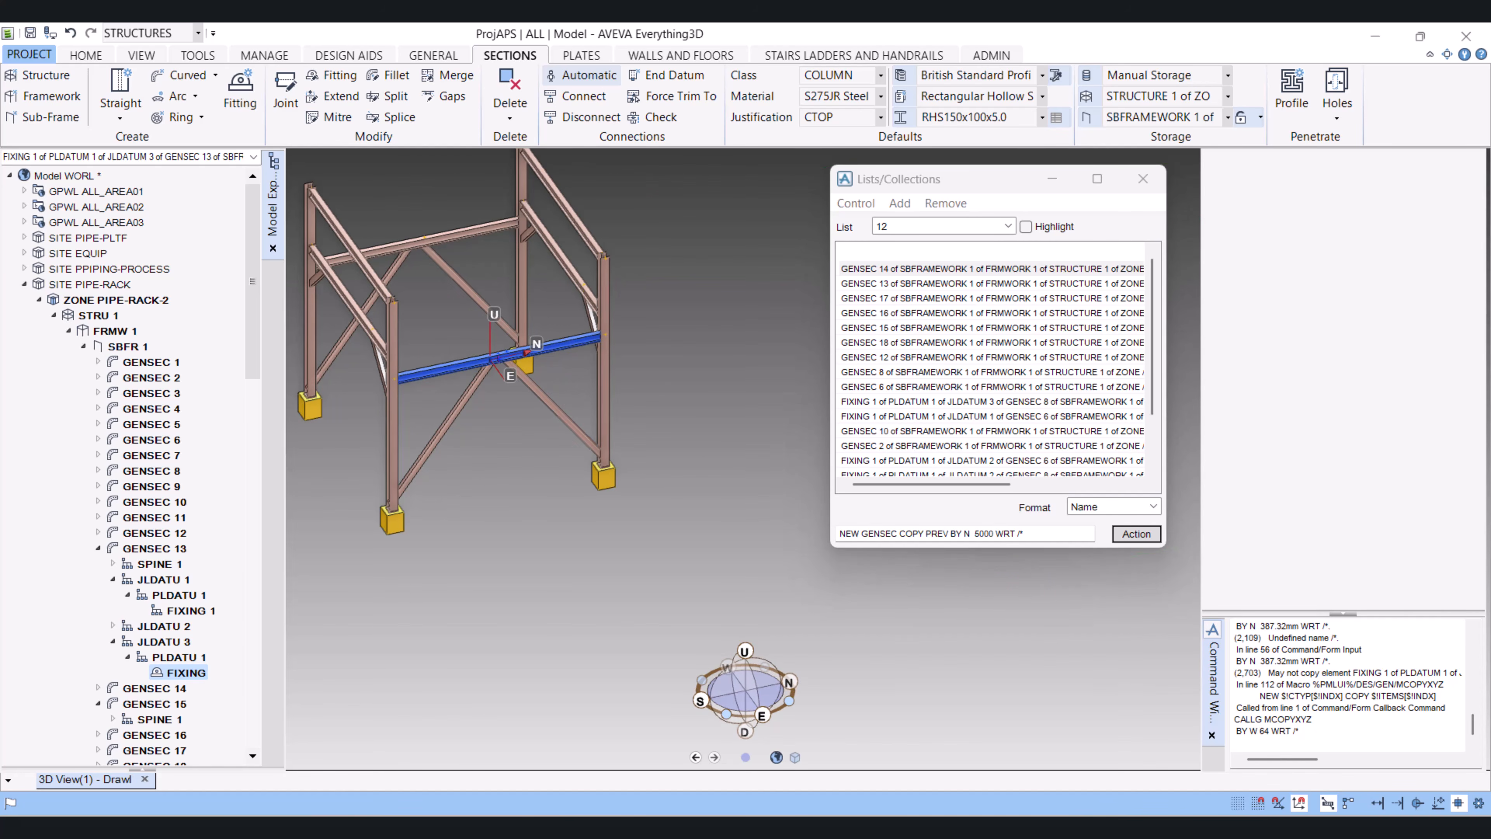
click(1136, 533)
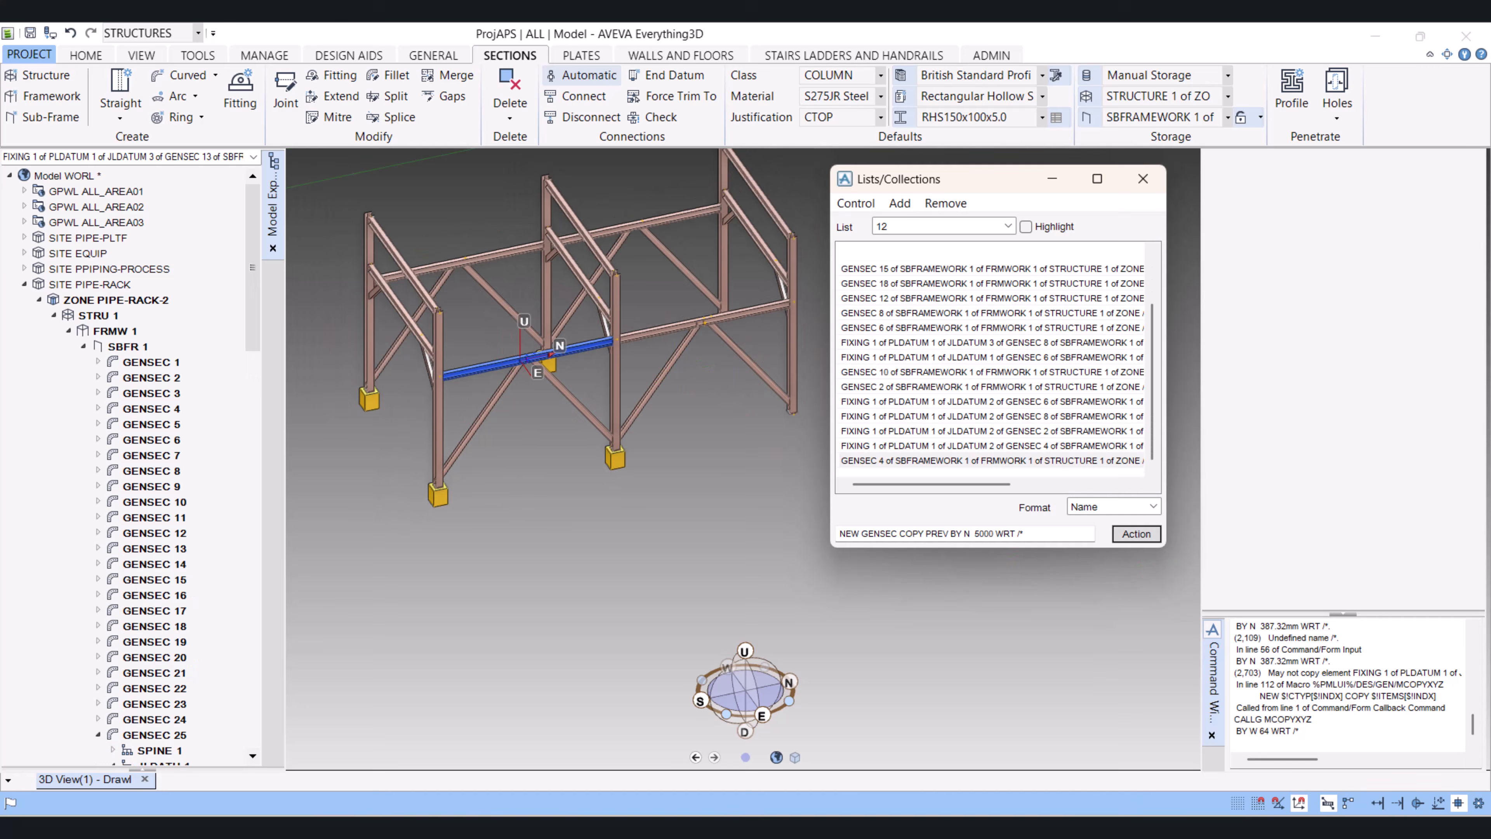
Change the copy distance to 10000 mm north and copy the listed members again
click(975, 534)
text(10)
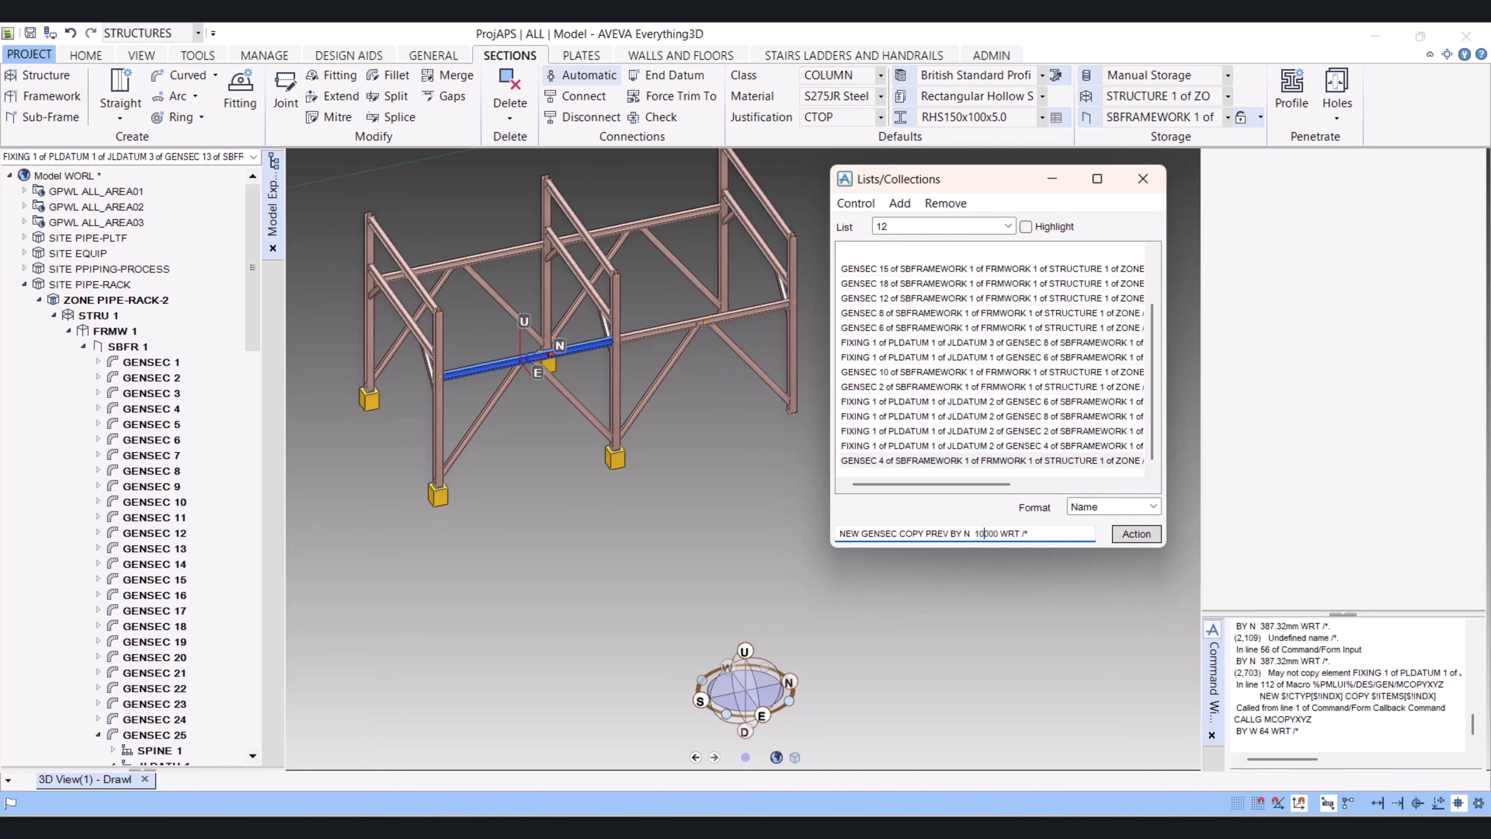
click(1136, 533)
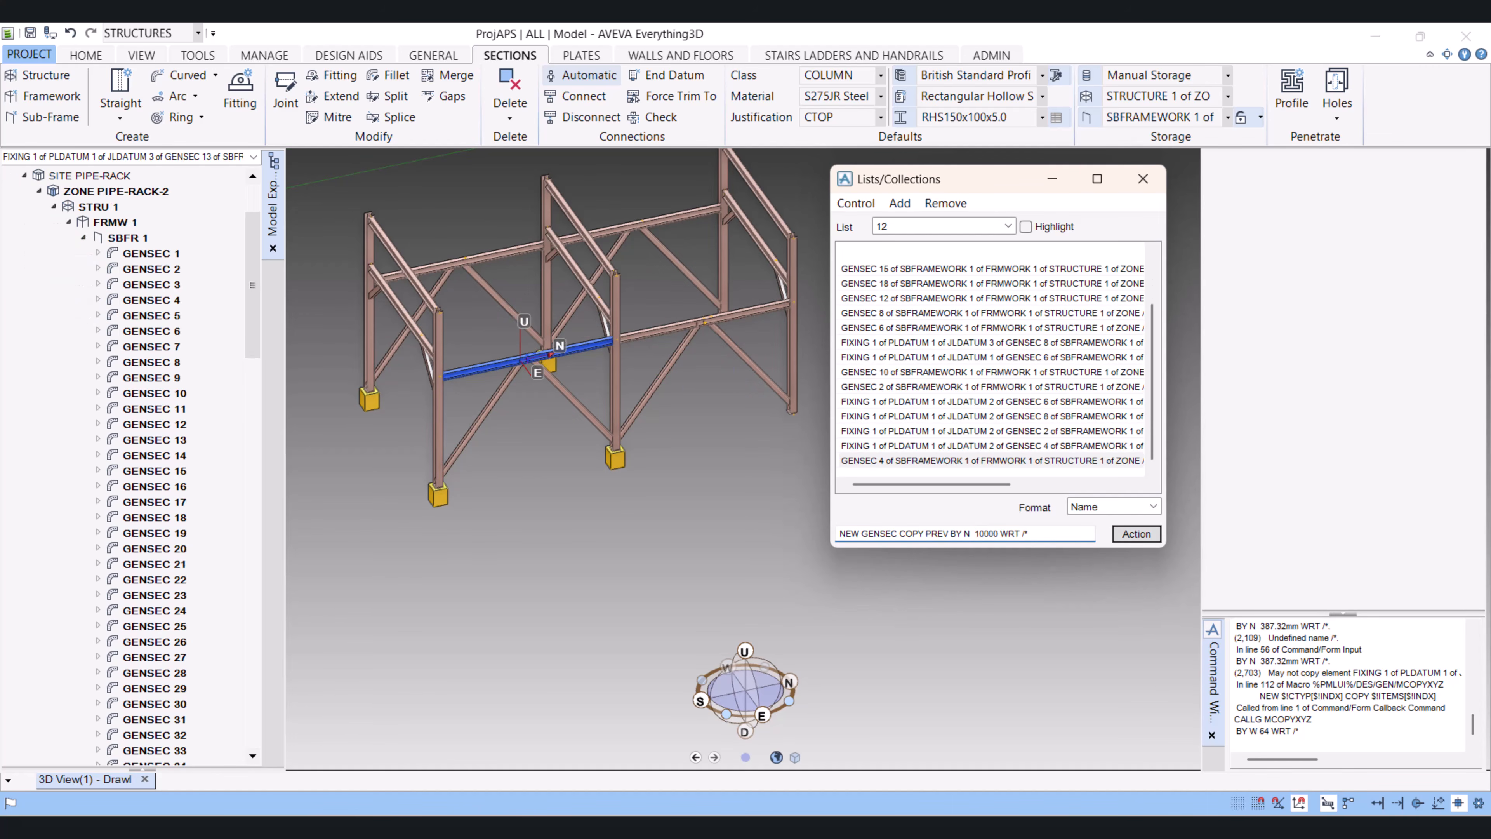
Move the Lists/Collections window clear of the rack and copy the listed members 15000 mm north relative to world
drag(939, 179, 996, 379)
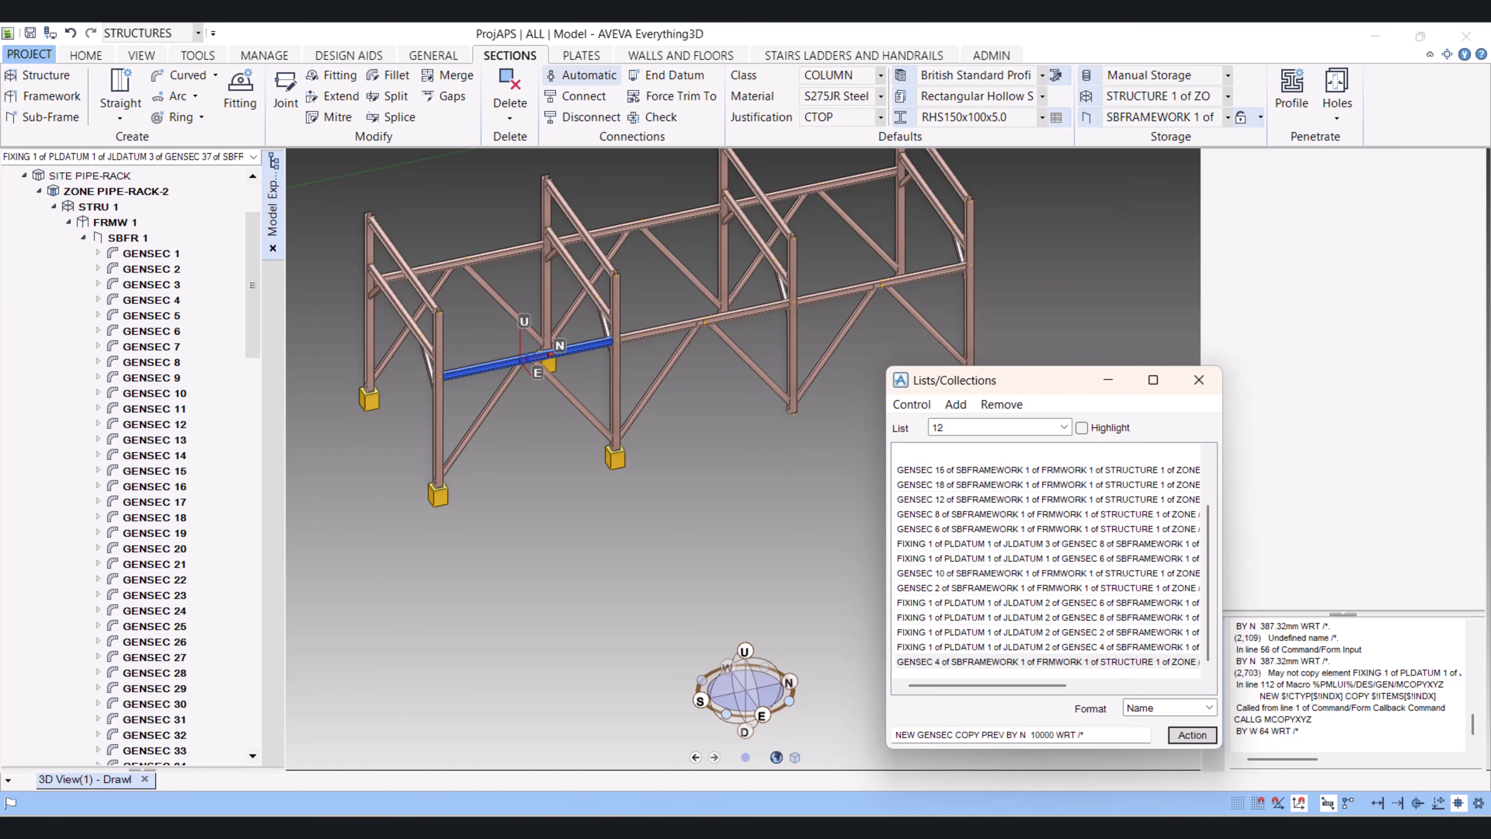
click(1040, 735)
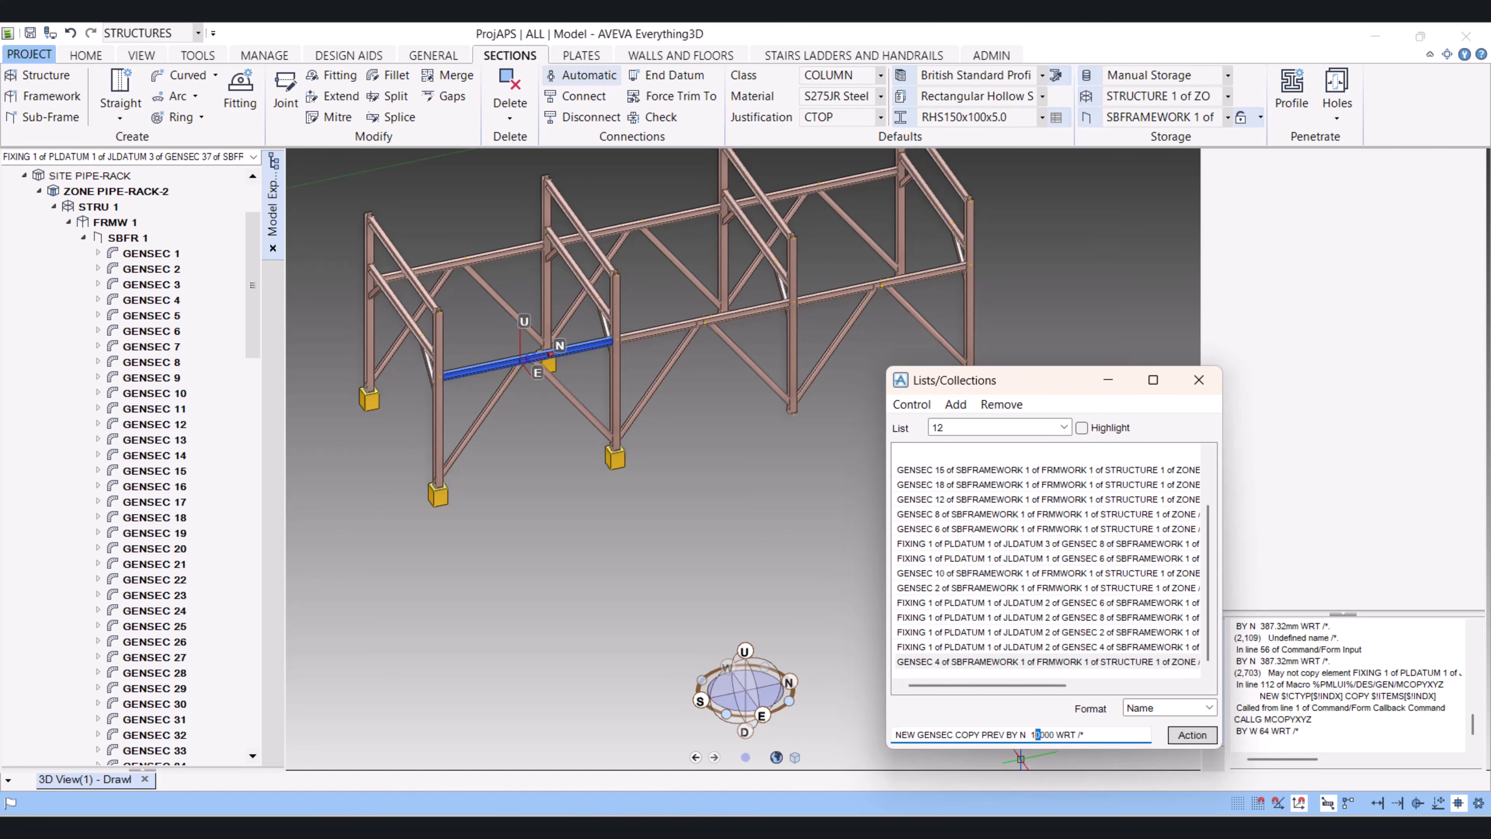
click(1192, 734)
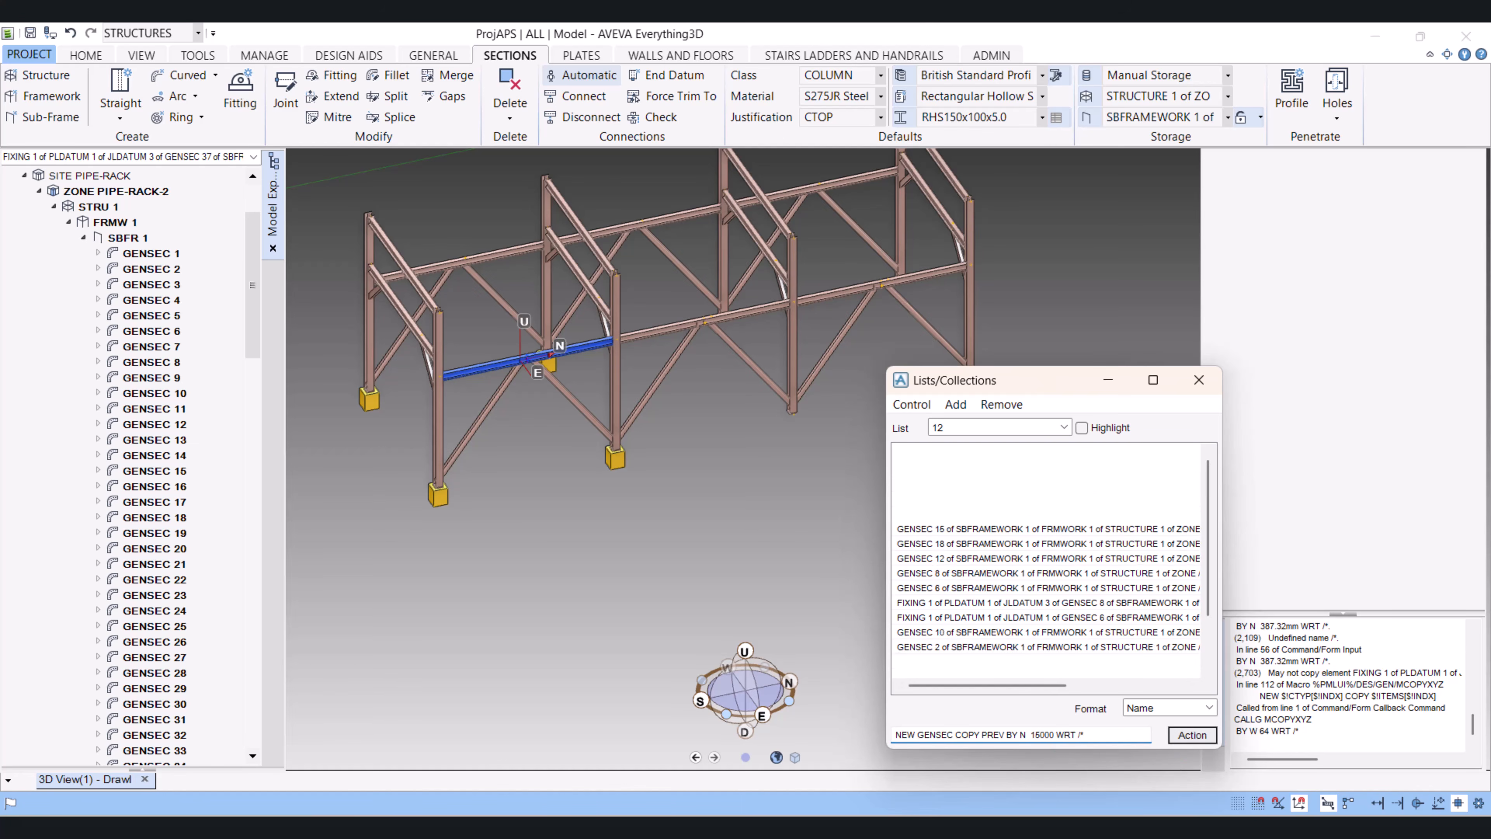
scroll(689, 379, down, 5)
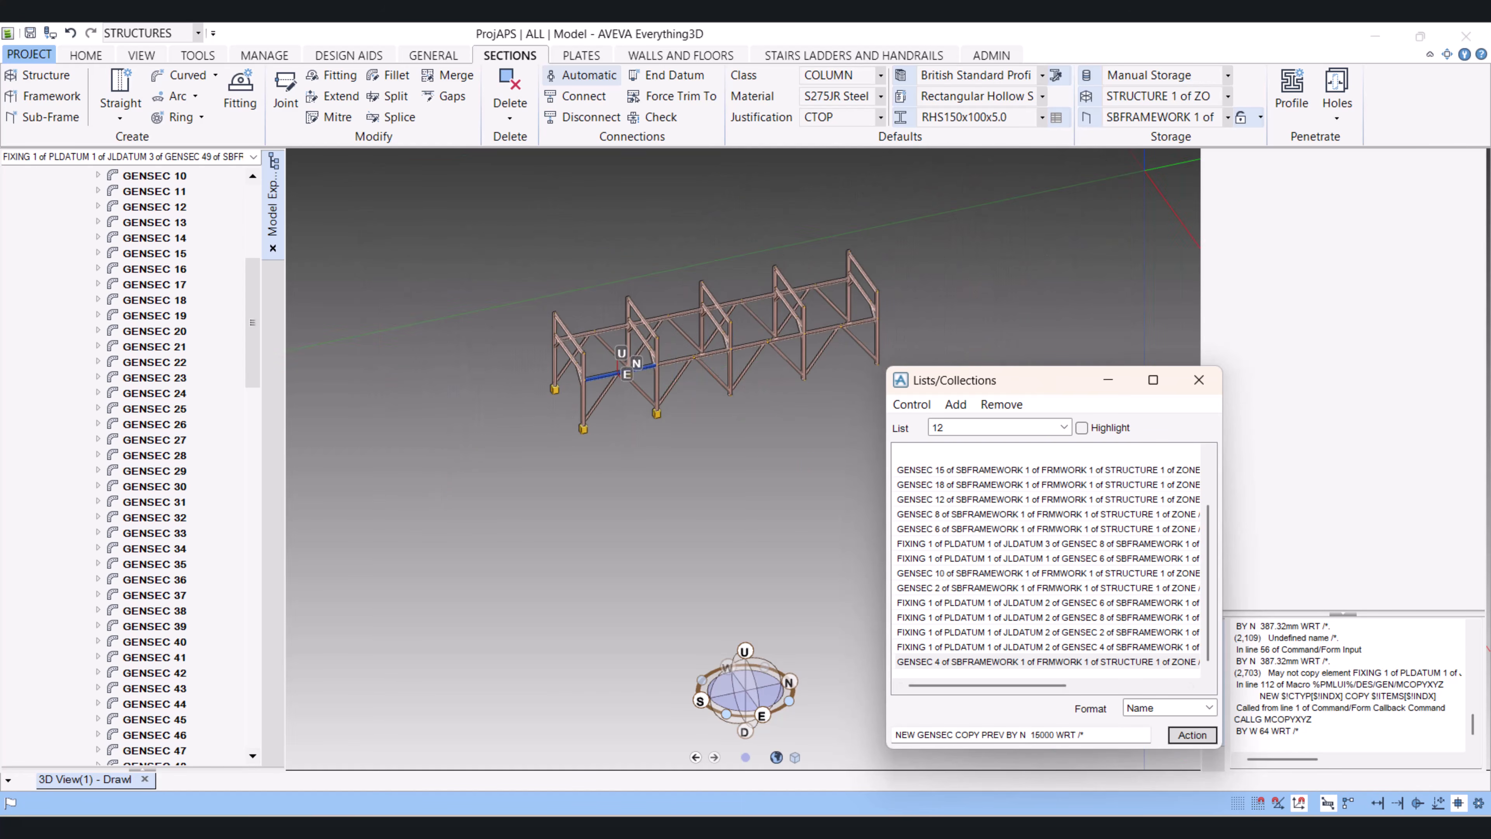
Set the copy distance to 20000 mm north and create another copy of the listed members
drag(1040, 734, 1036, 735)
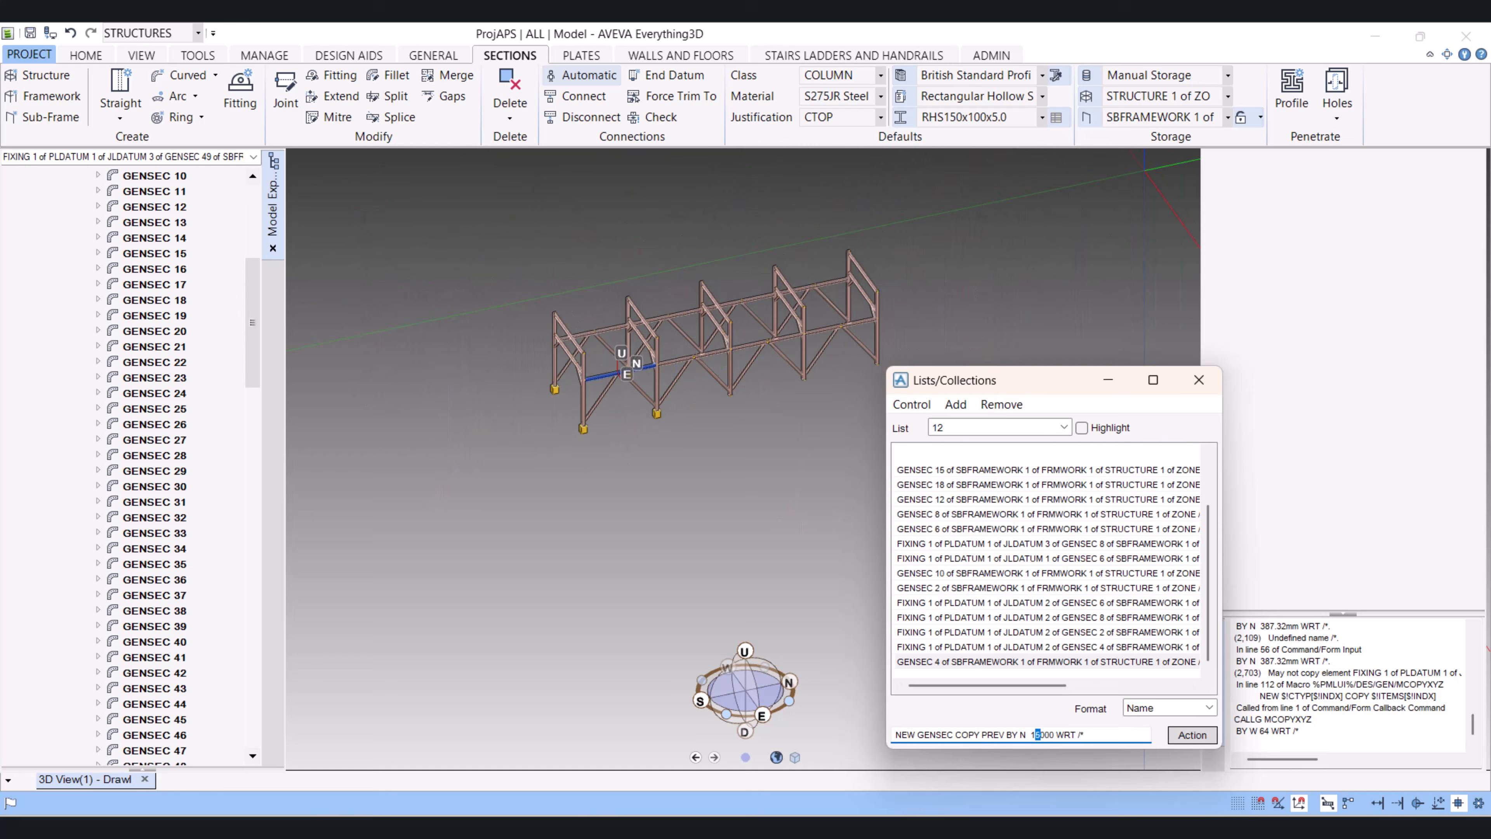
key(BackSpace)
key(BackSpace)
text(20)
click(1192, 734)
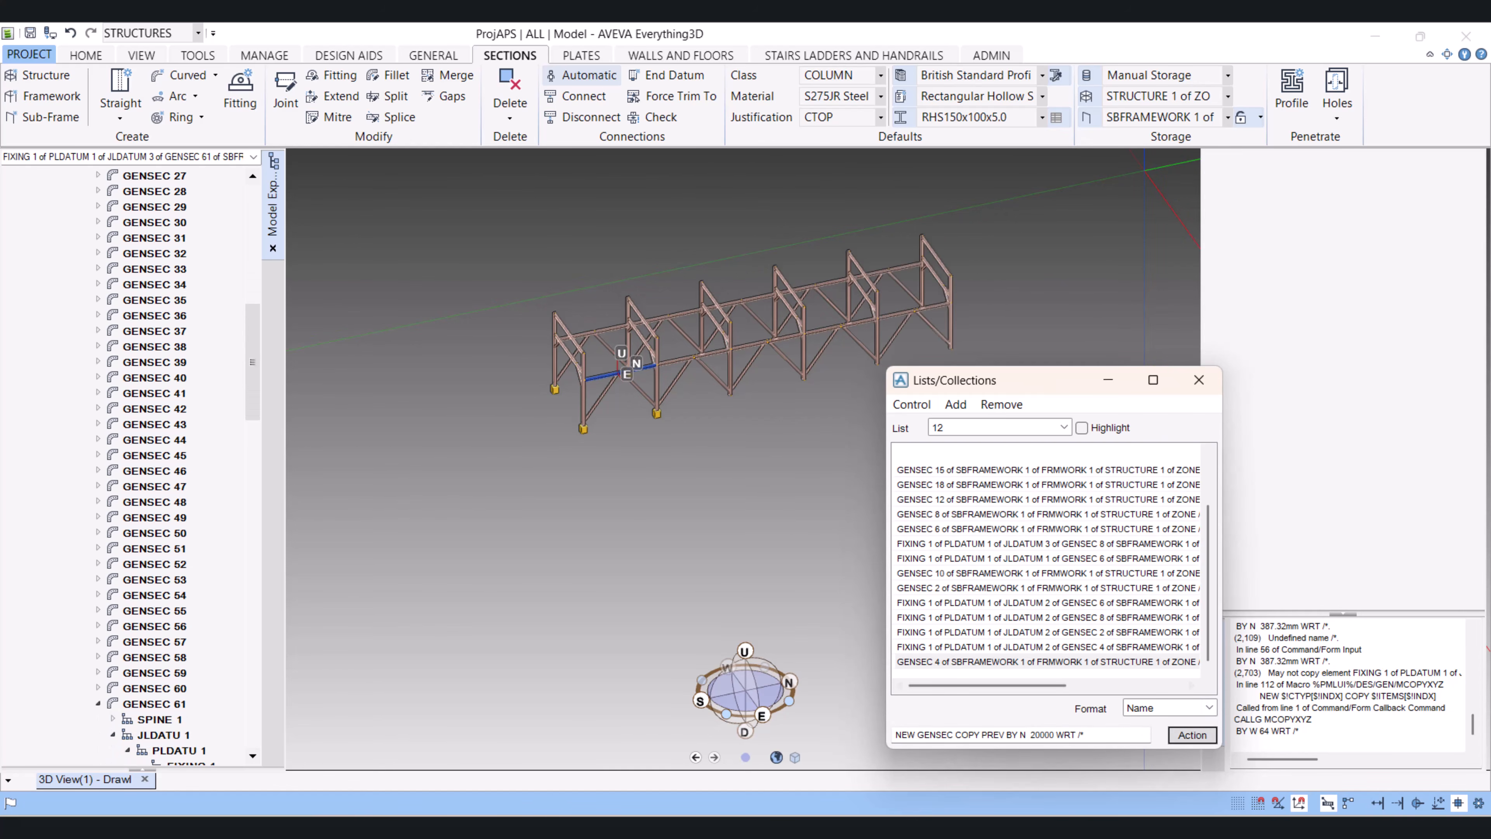
Set the copy distance to 25000 mm north and copy the listed members for the last bay
drag(1036, 735, 1031, 735)
key(BackSpace)
text(5)
click(1192, 734)
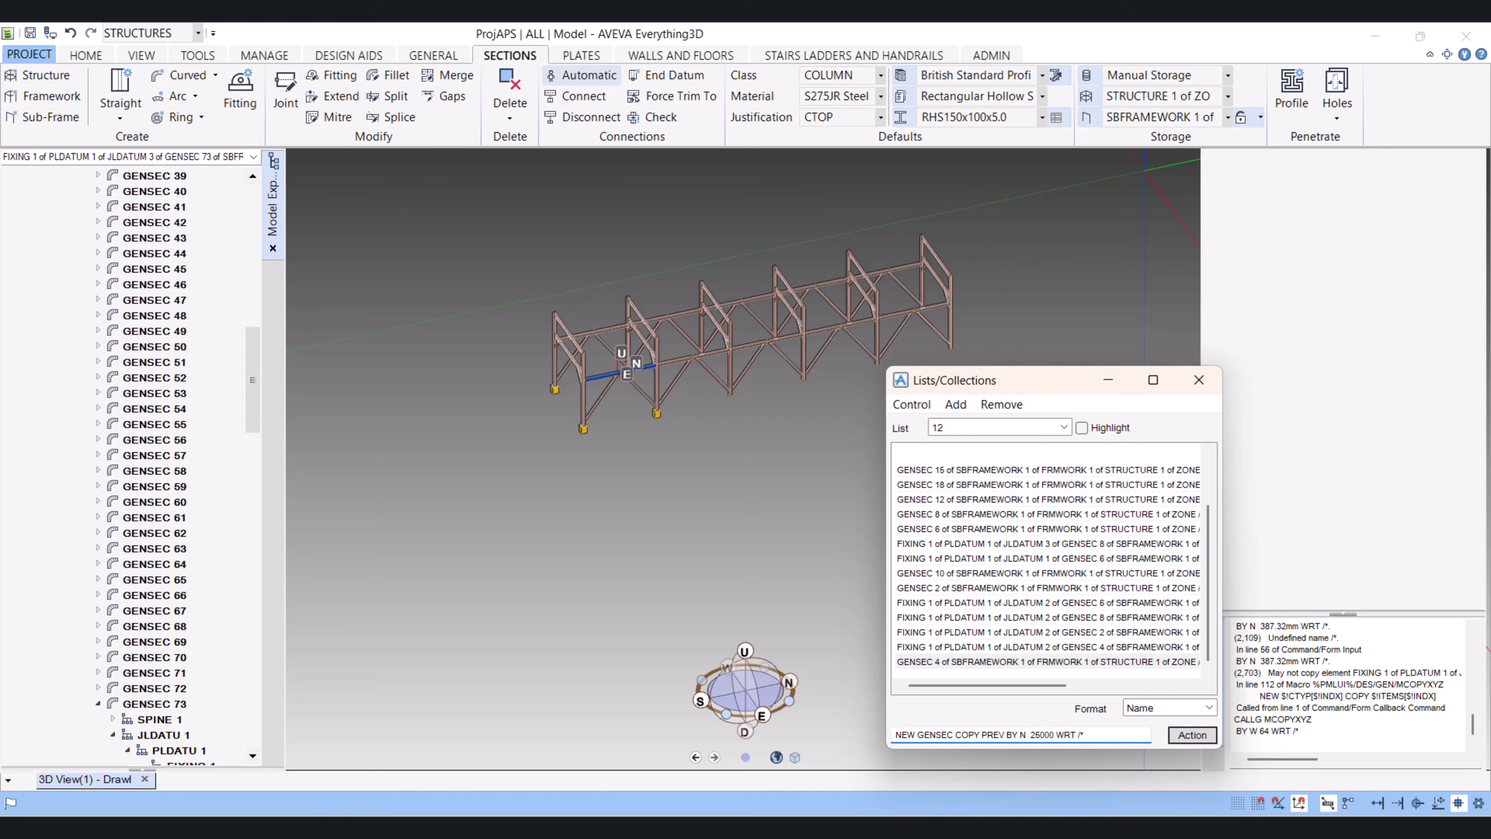
Select the foundation equipment beneath the columns and remove all members from list 12
scroll(743, 328, up, 3)
middle_drag(743, 327, 700, 301)
scroll(699, 299, down, 4)
scroll(700, 300, up, 4)
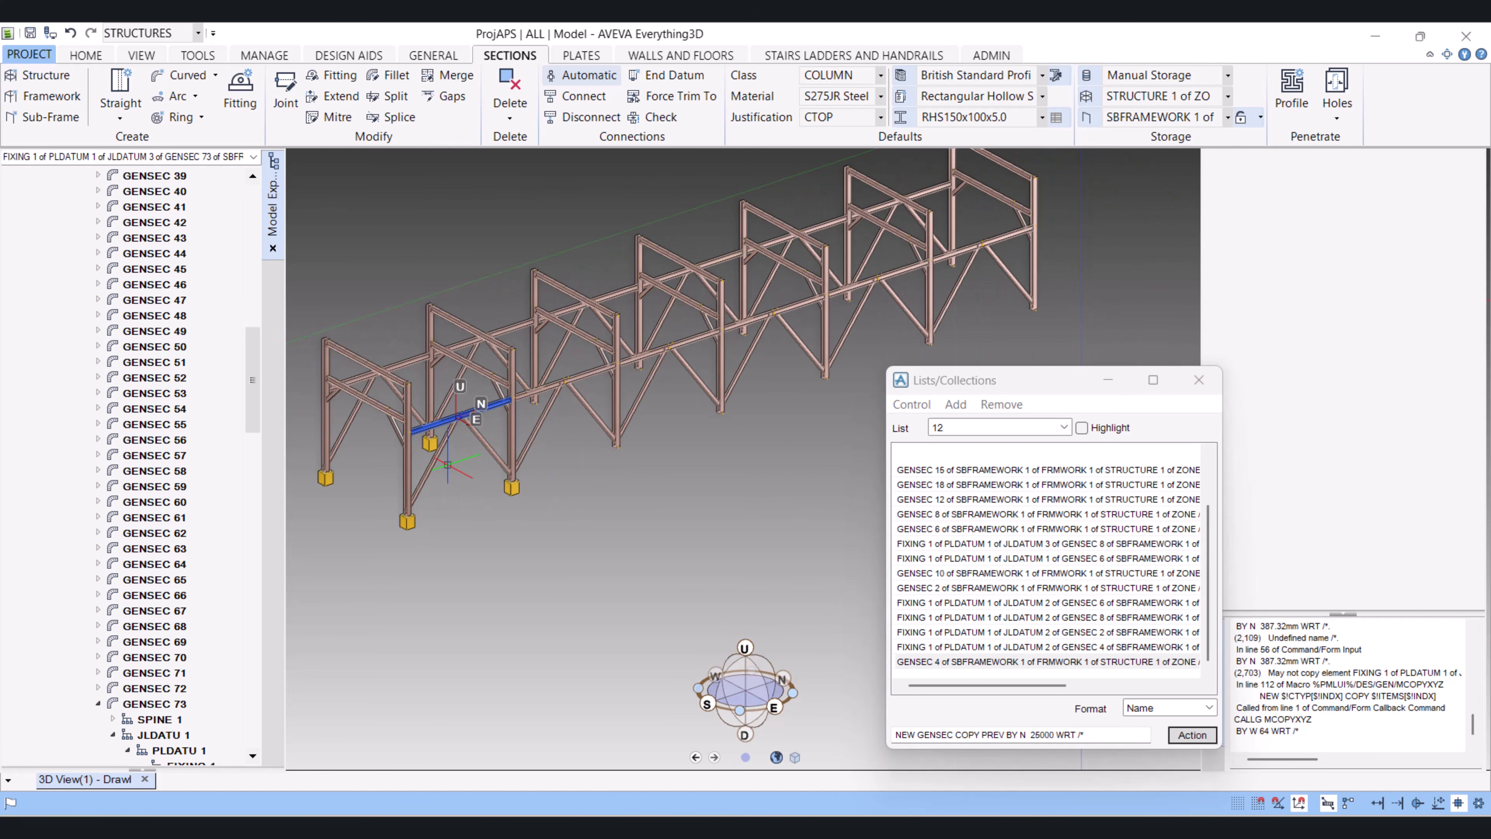
scroll(520, 486, up, 4)
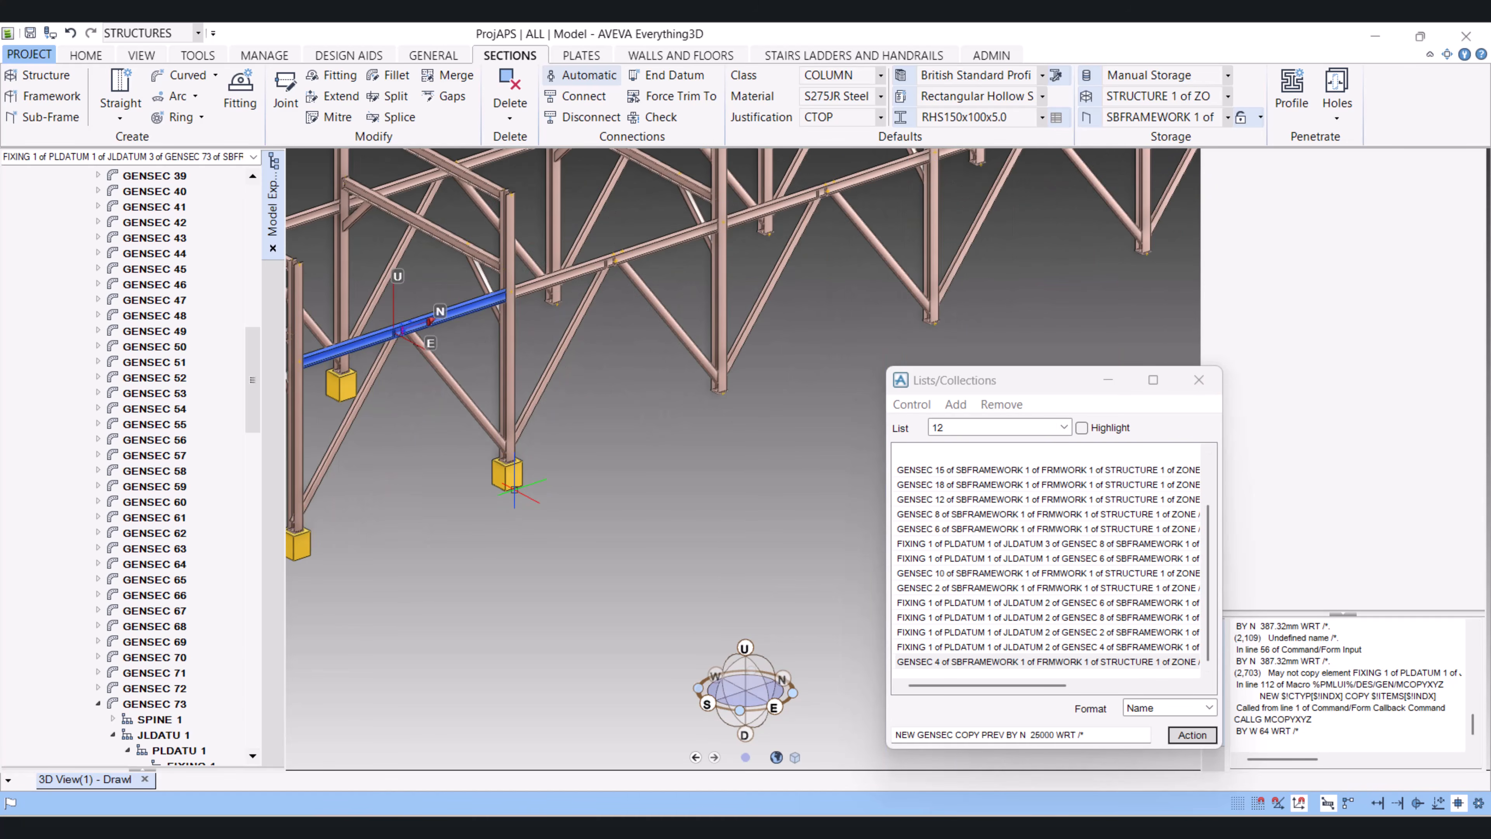
click(510, 478)
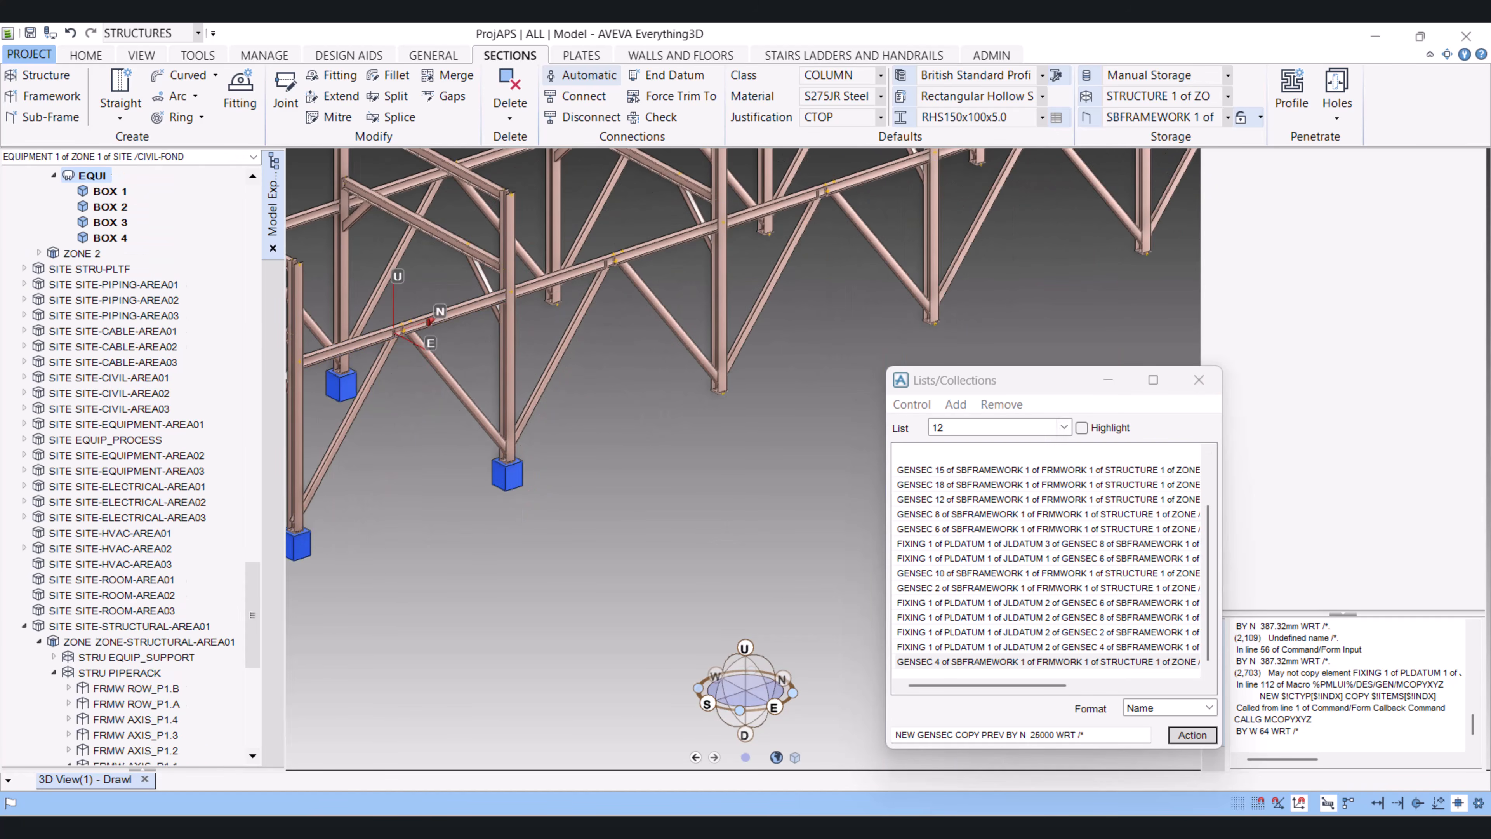
click(1001, 404)
click(1016, 506)
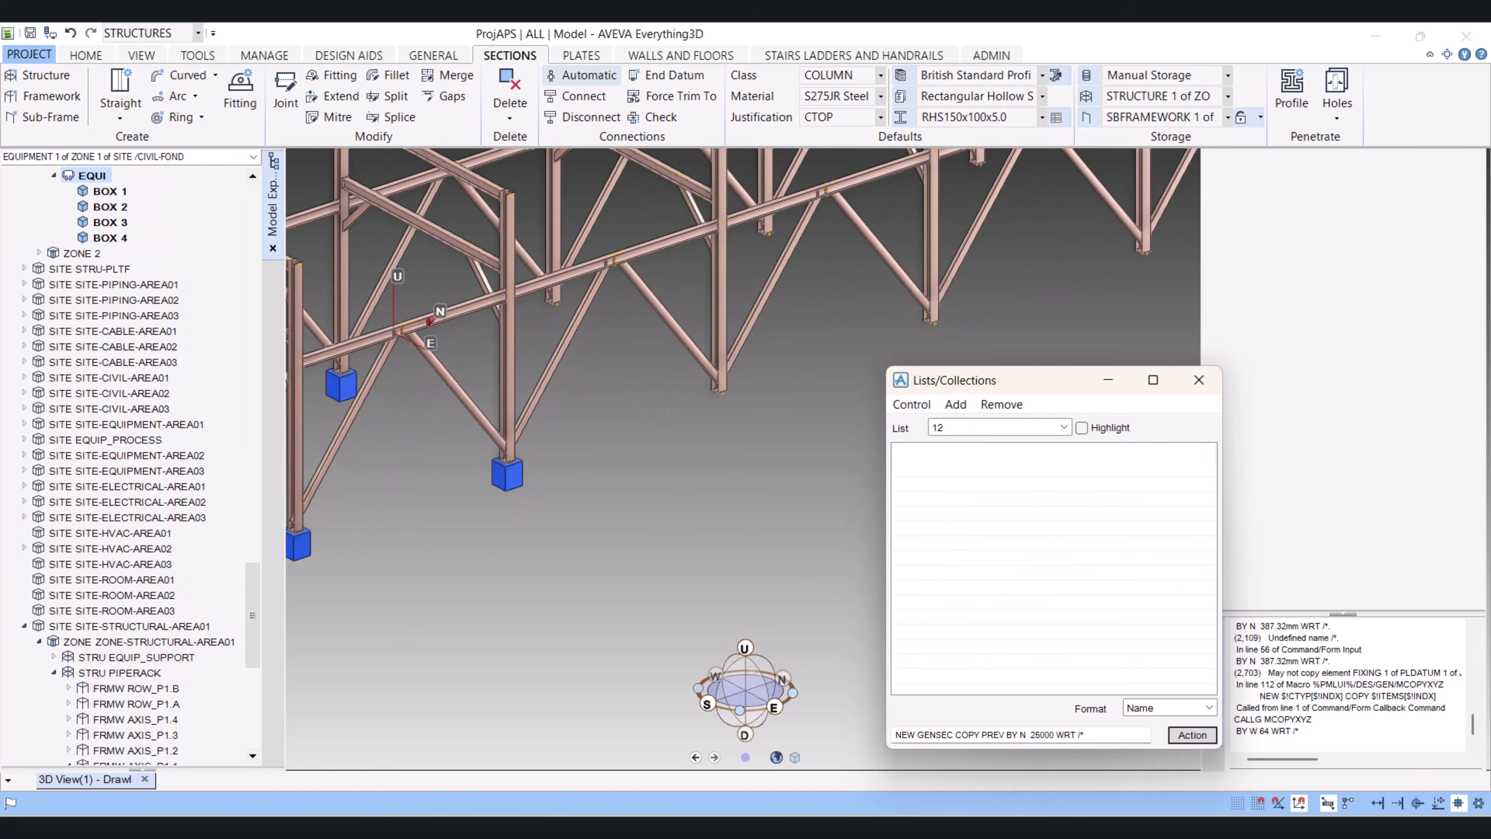
Add foundation boxes BOX 2 and BOX 4 to list 12 by identifying them in the model
click(955, 404)
click(998, 466)
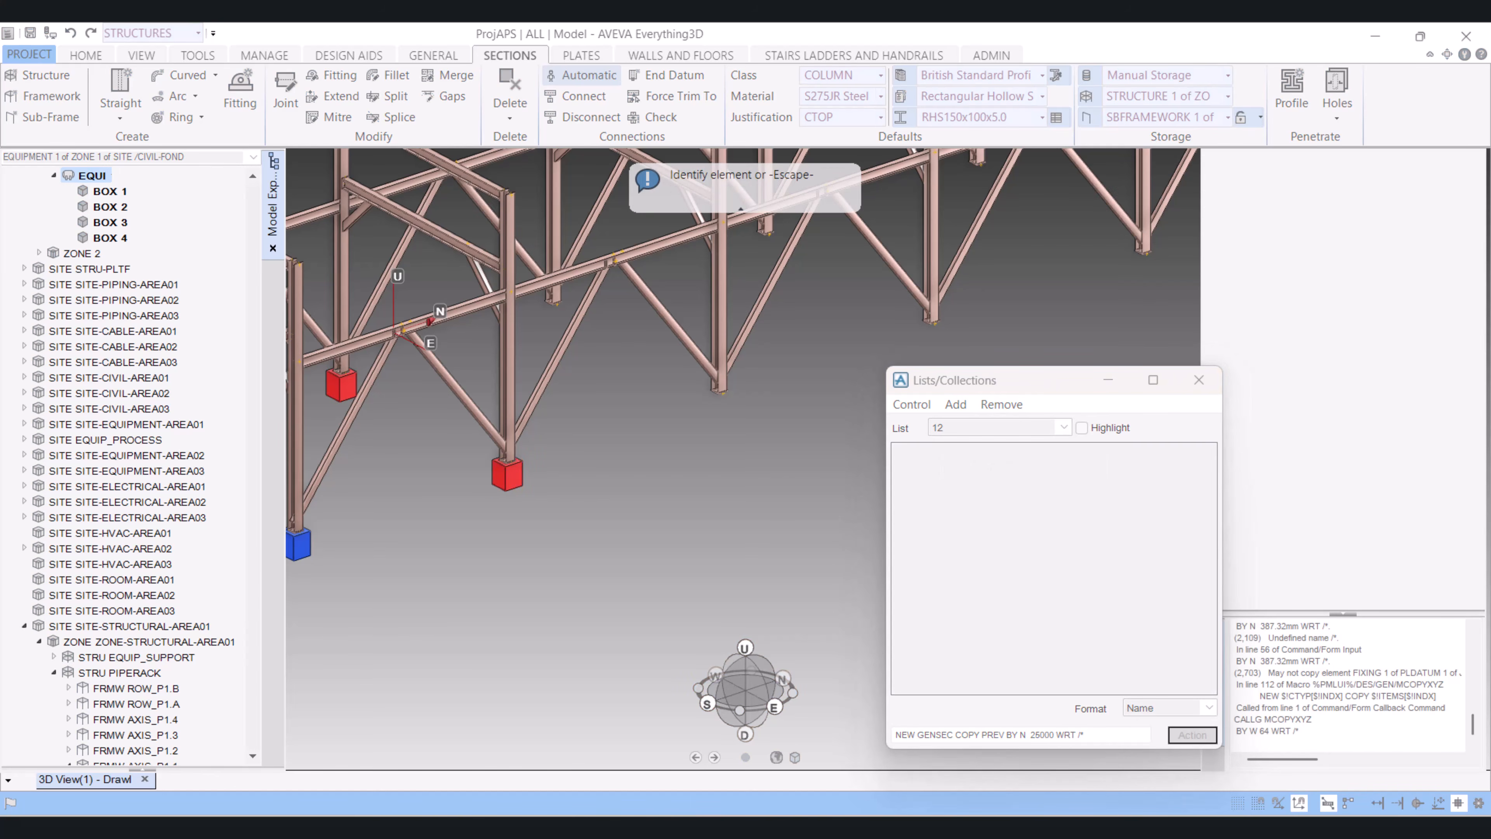
key(Escape)
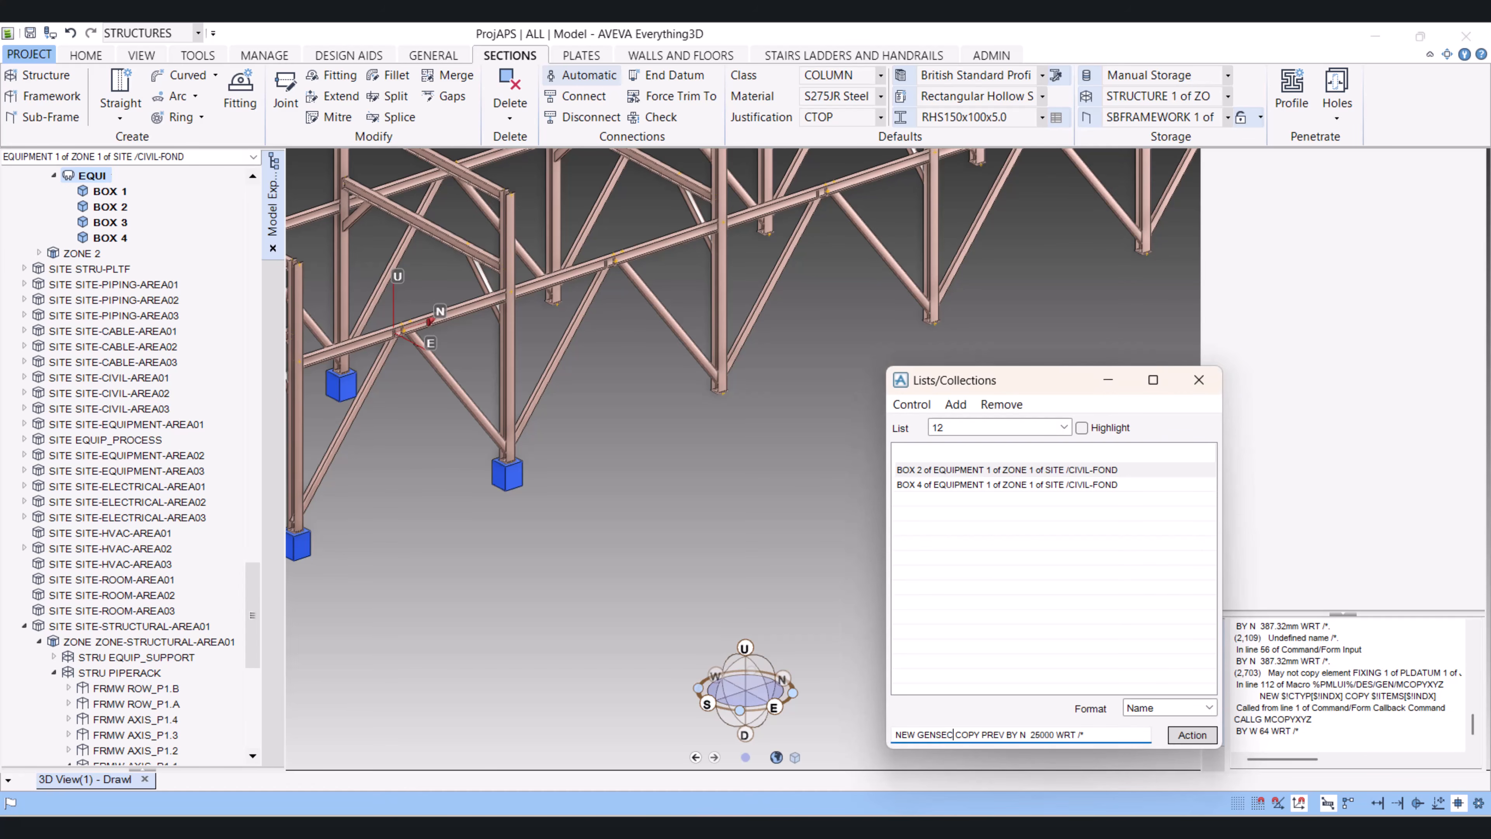
Replace GENSEC with EQUI in the list's copy command and close the Lists/Collections window
key(shift+Left)
key(shift+Left)
key(shift+Left)
key(shift+Left)
key(shift+Left)
key(shift+Left)
text(EQUI)
click(1198, 379)
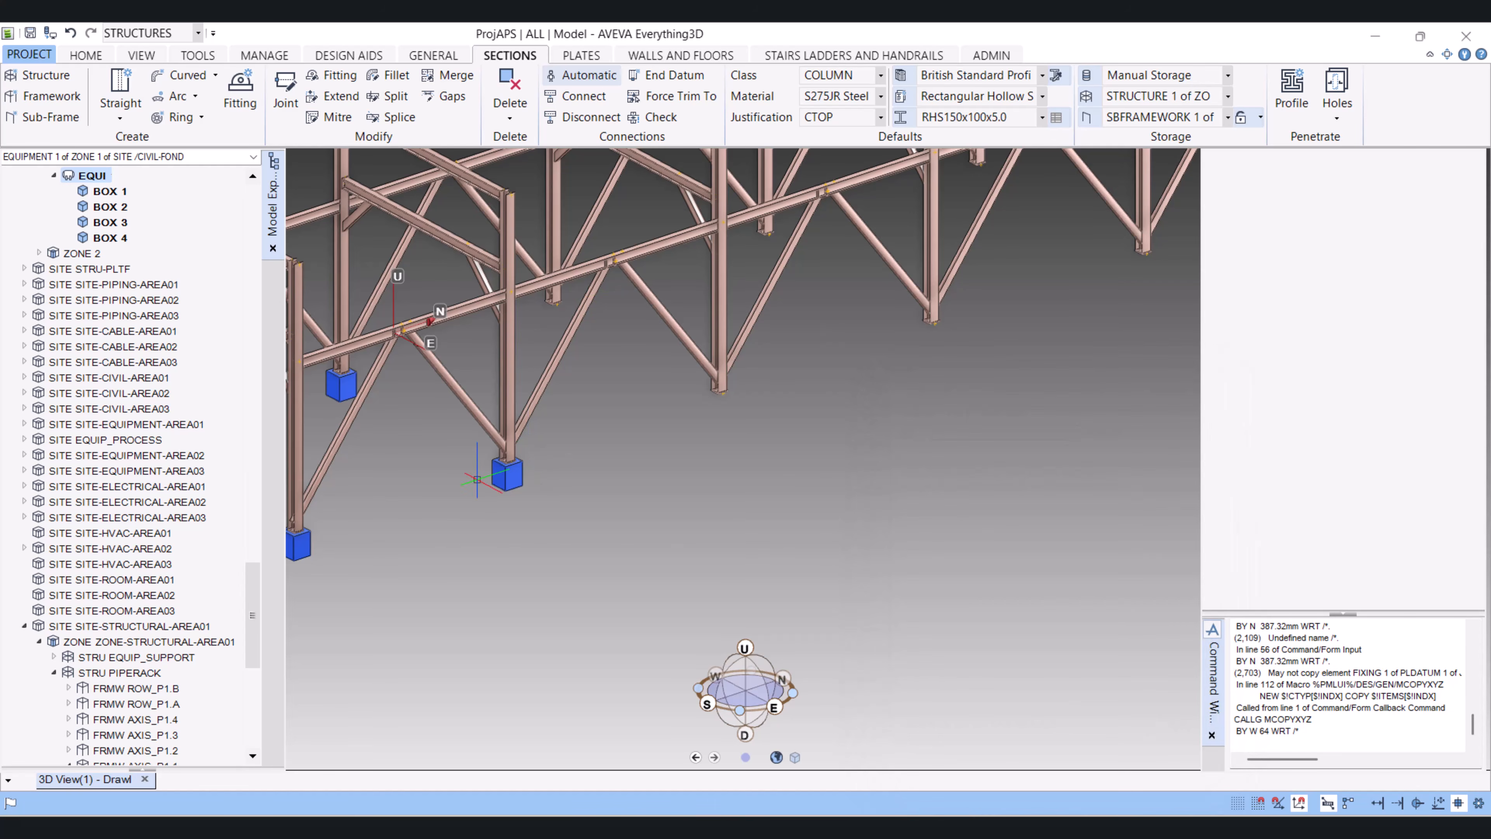
Select foundation BOX 4 and prepare a copy with offset of it, setting the number of copies to 4
click(492, 469)
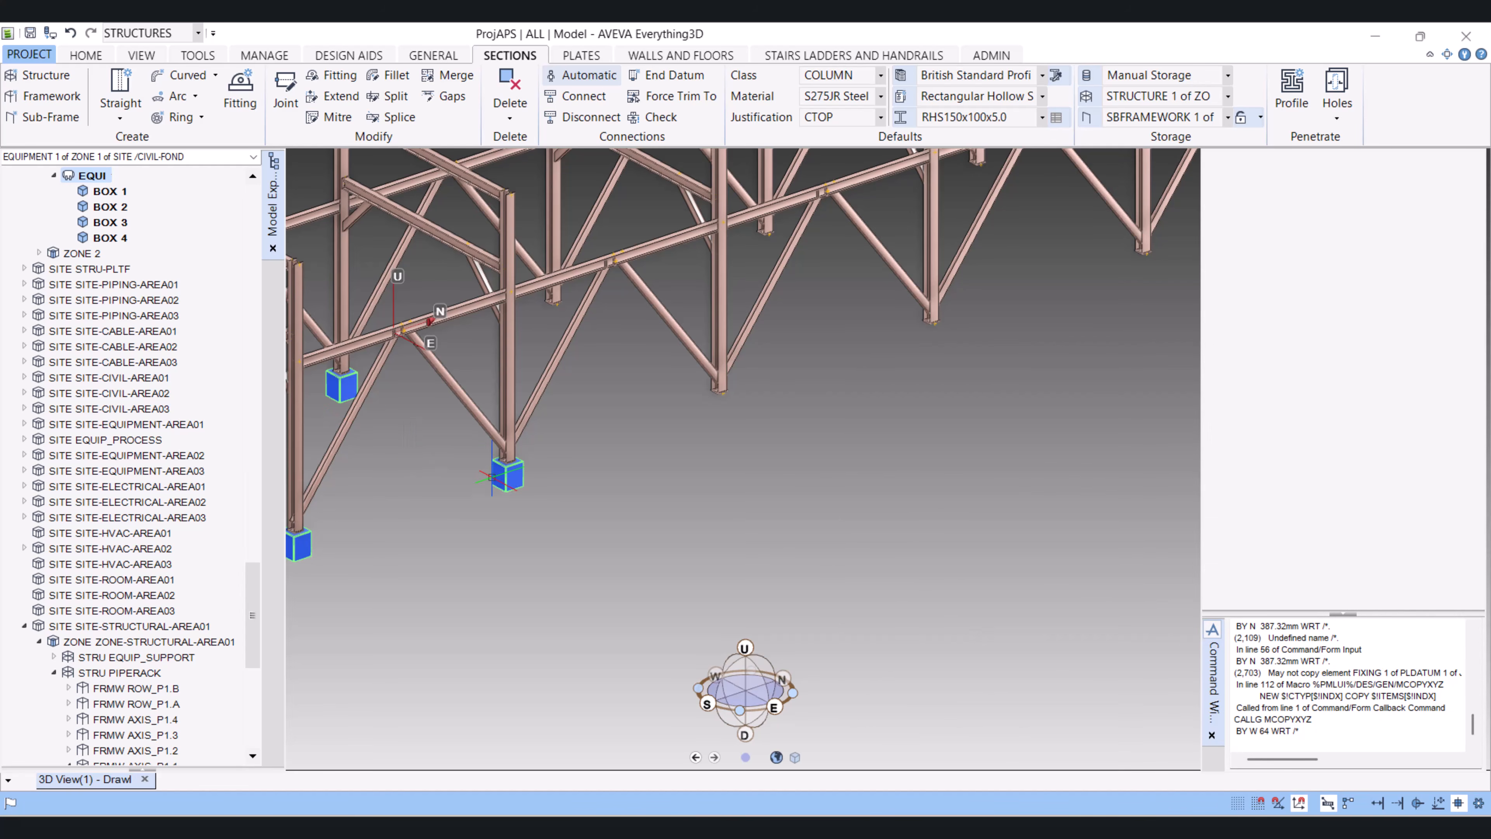
click(110, 237)
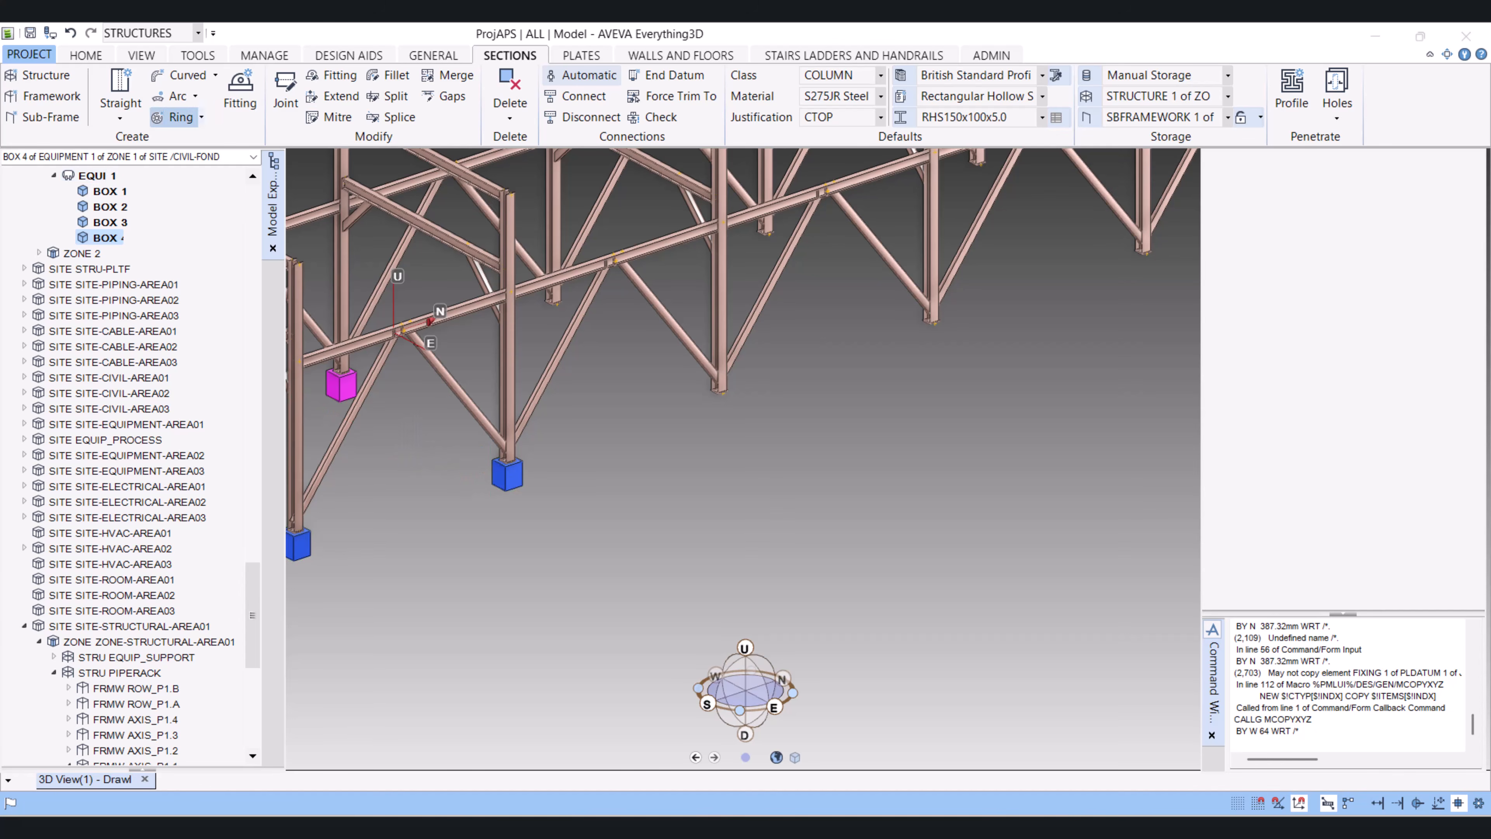
click(86, 55)
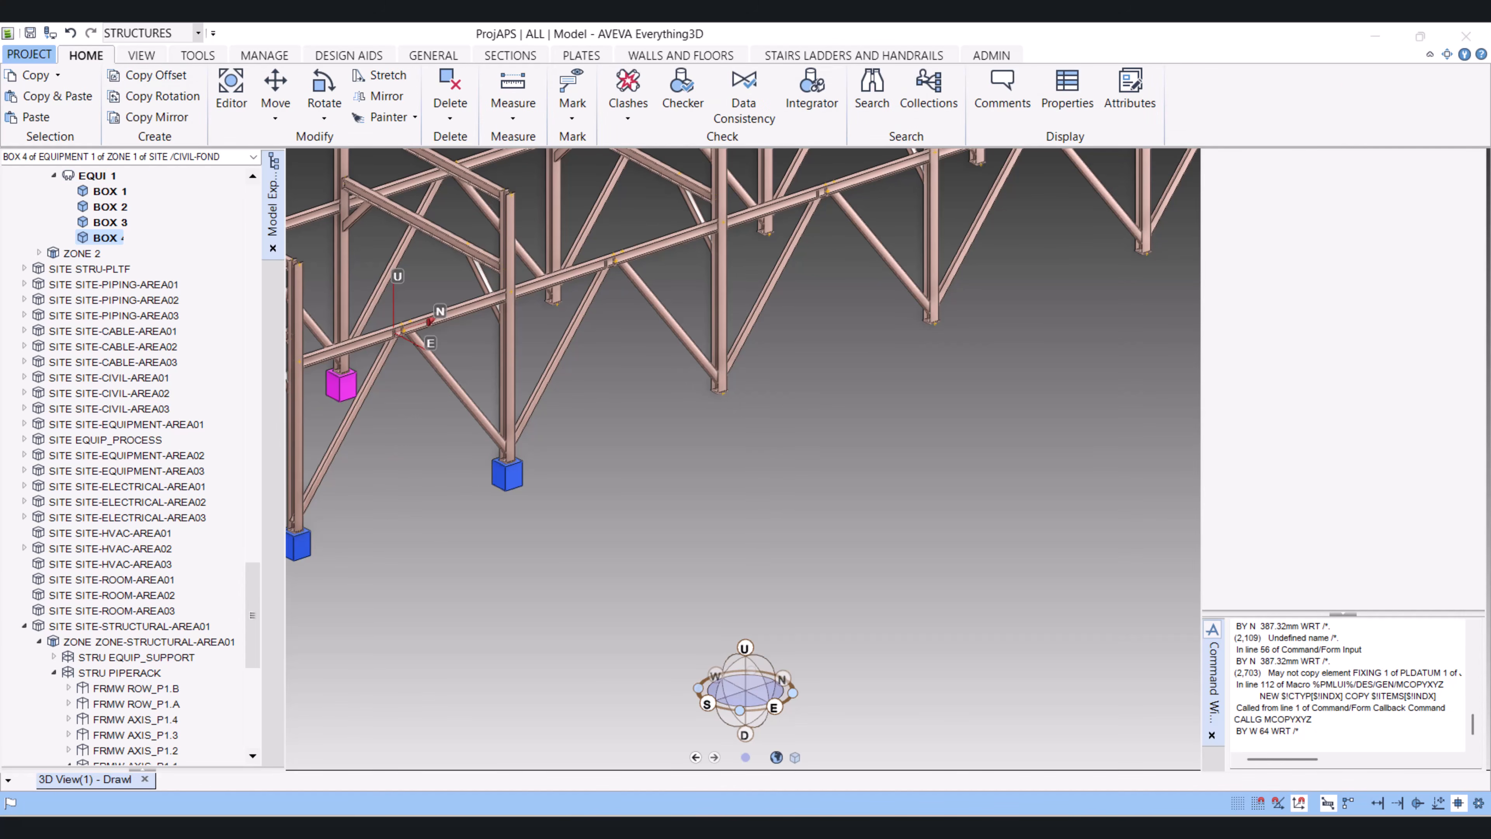
click(156, 75)
drag(469, 190, 779, 261)
middle_drag(447, 410, 304, 351)
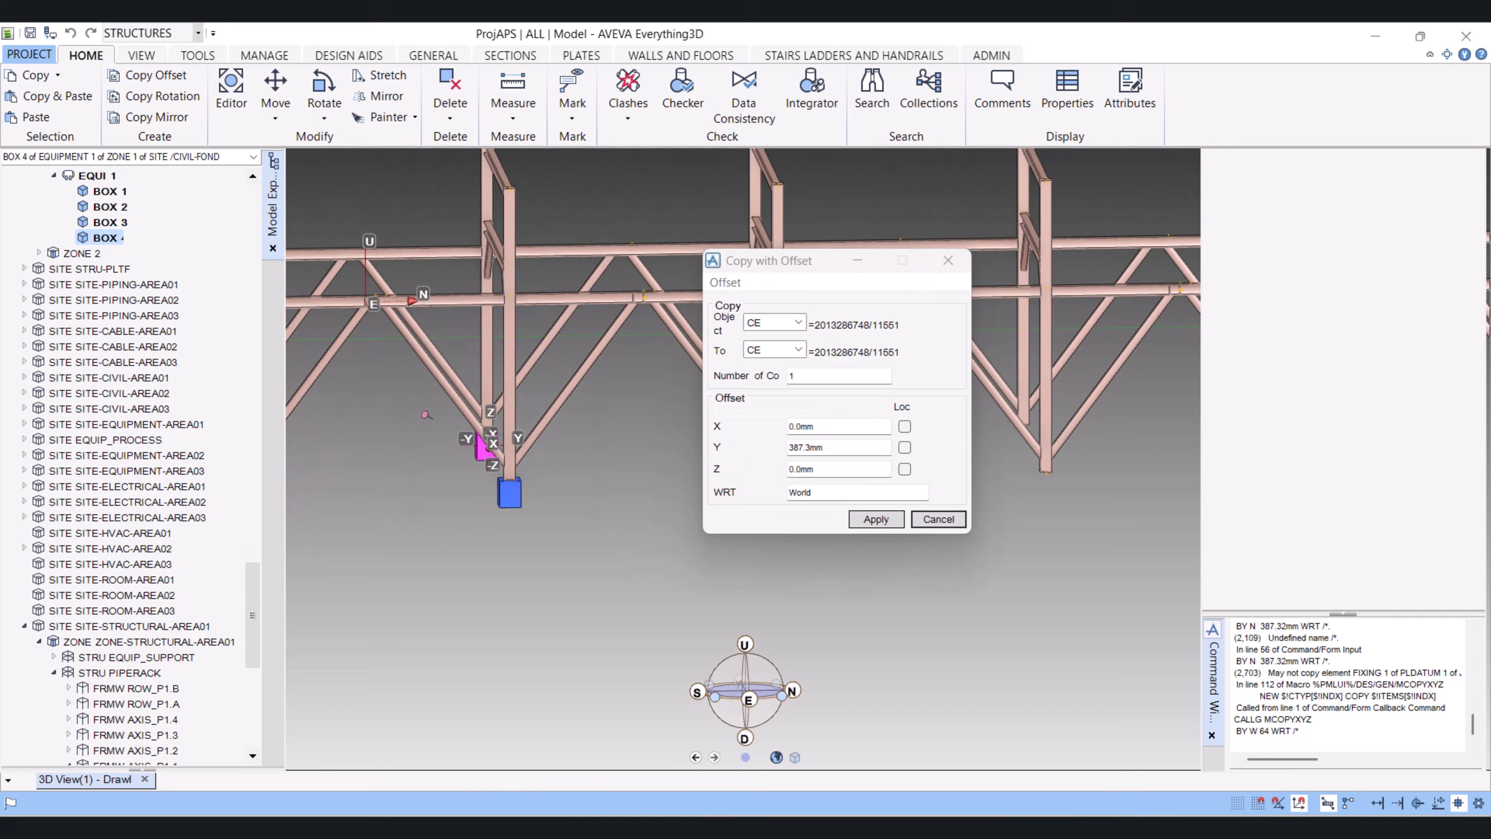
scroll(549, 444, up, 5)
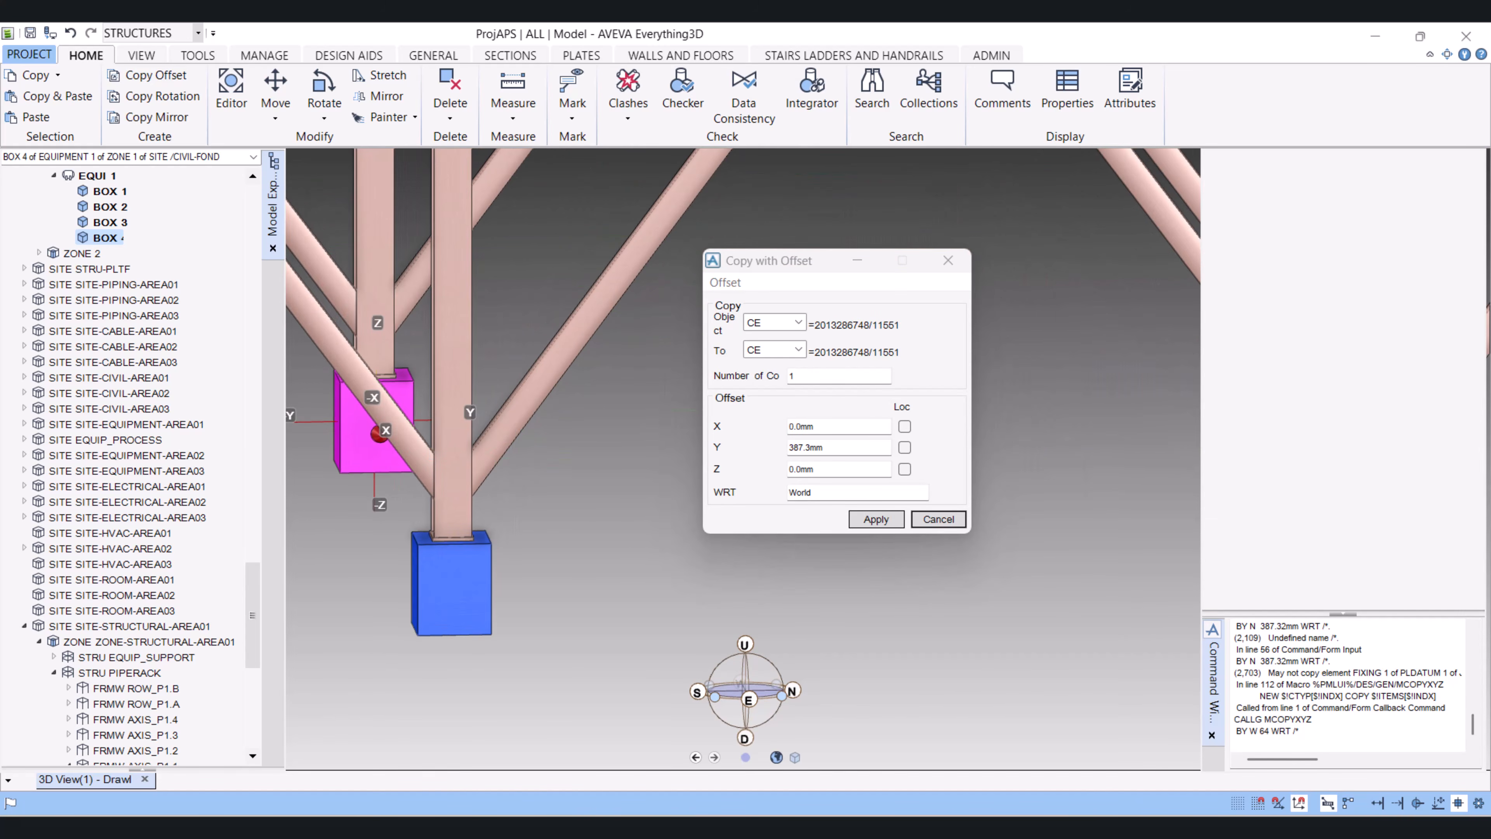
click(794, 375)
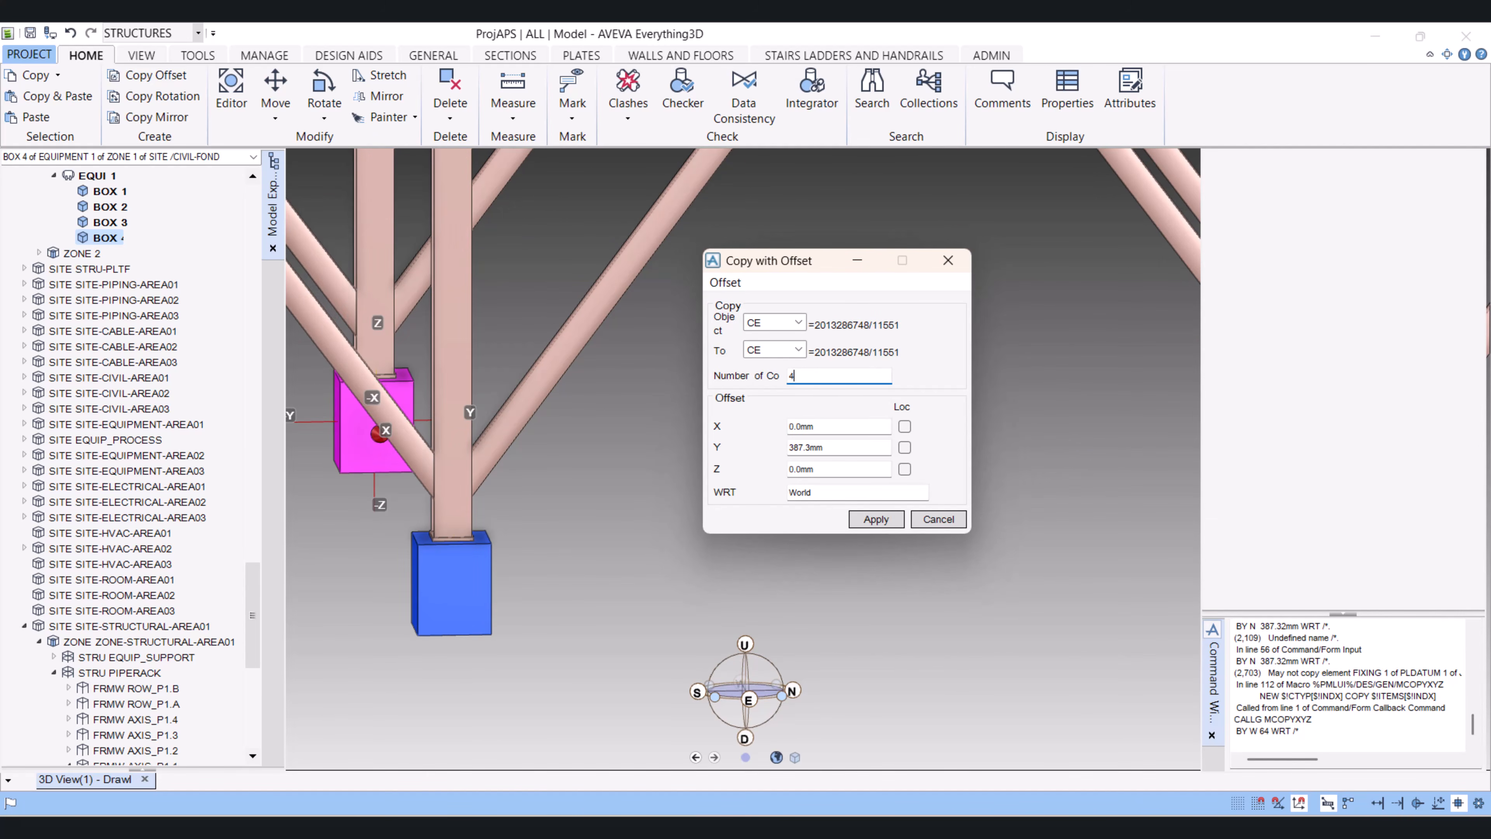
Try copying BOX 4 with an X offset of 5000 mm, then discard the created copies
click(813, 427)
key(ctrl+a)
text(5)
click(875, 519)
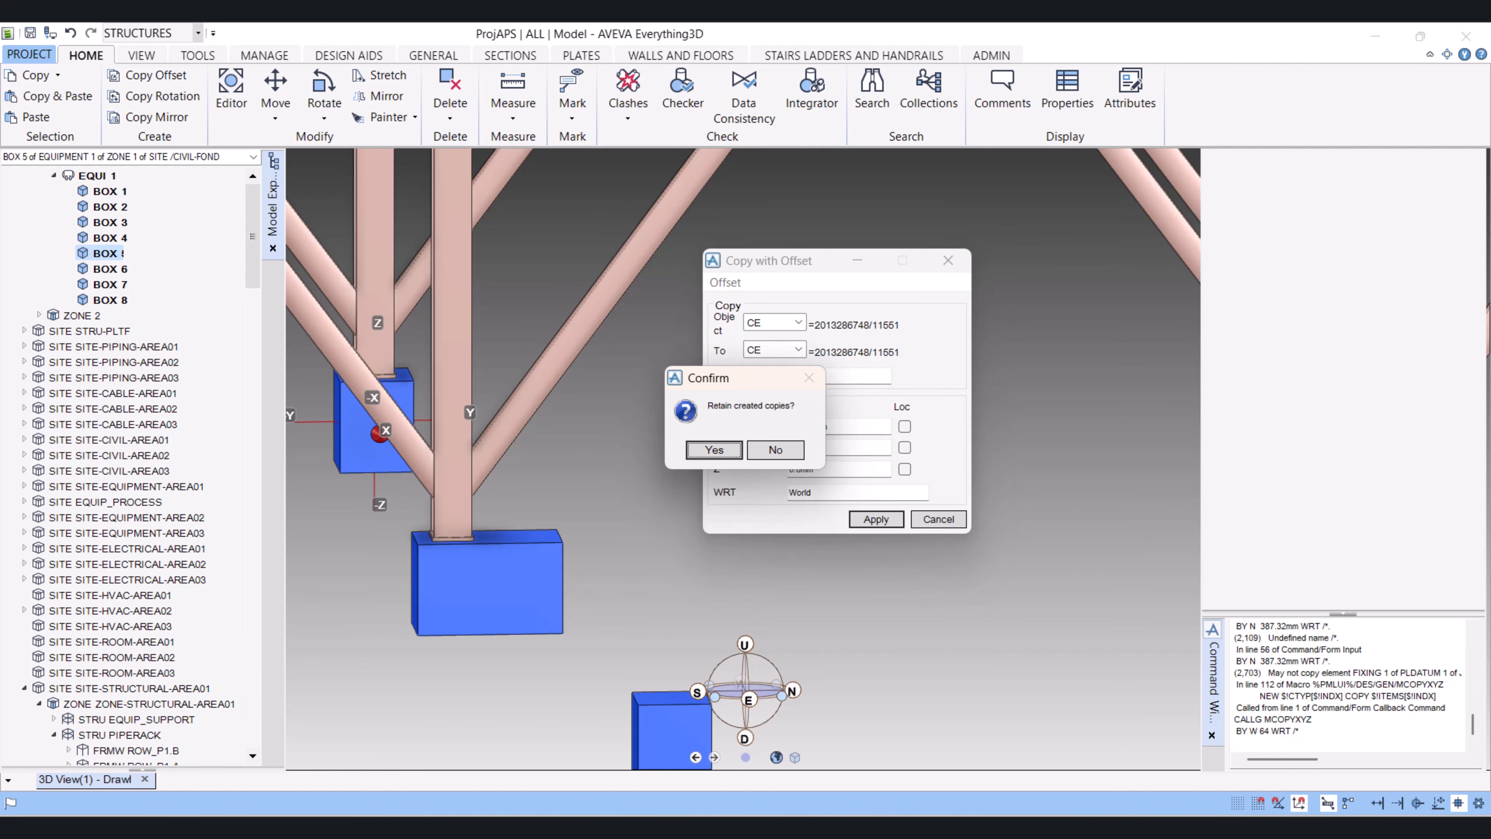
click(775, 449)
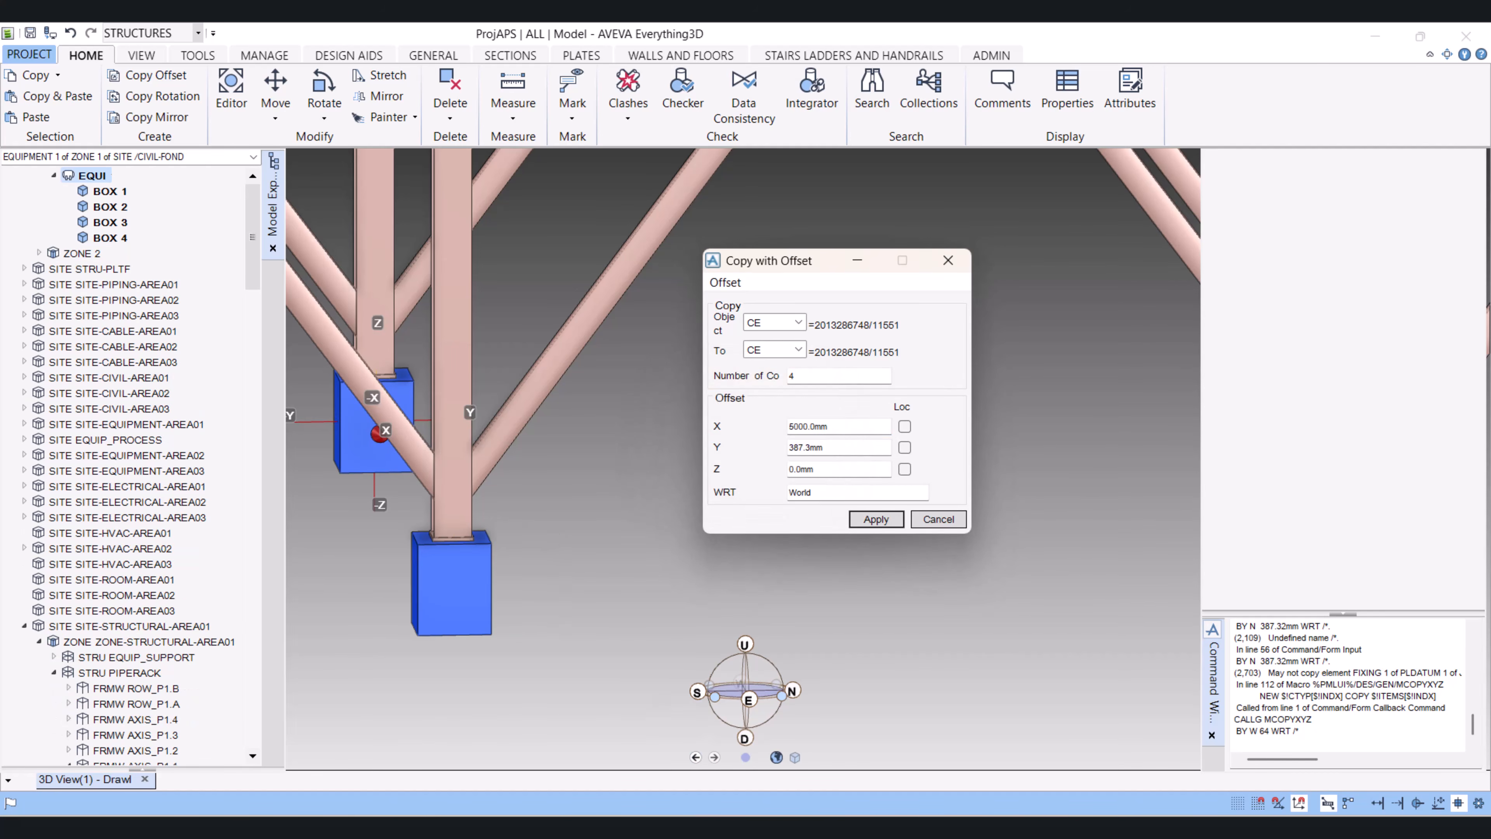
Set the offset to X 0 and Y 5000 mm, then apply and retain the four copies of BOX 4
middle_drag(616, 485, 619, 486)
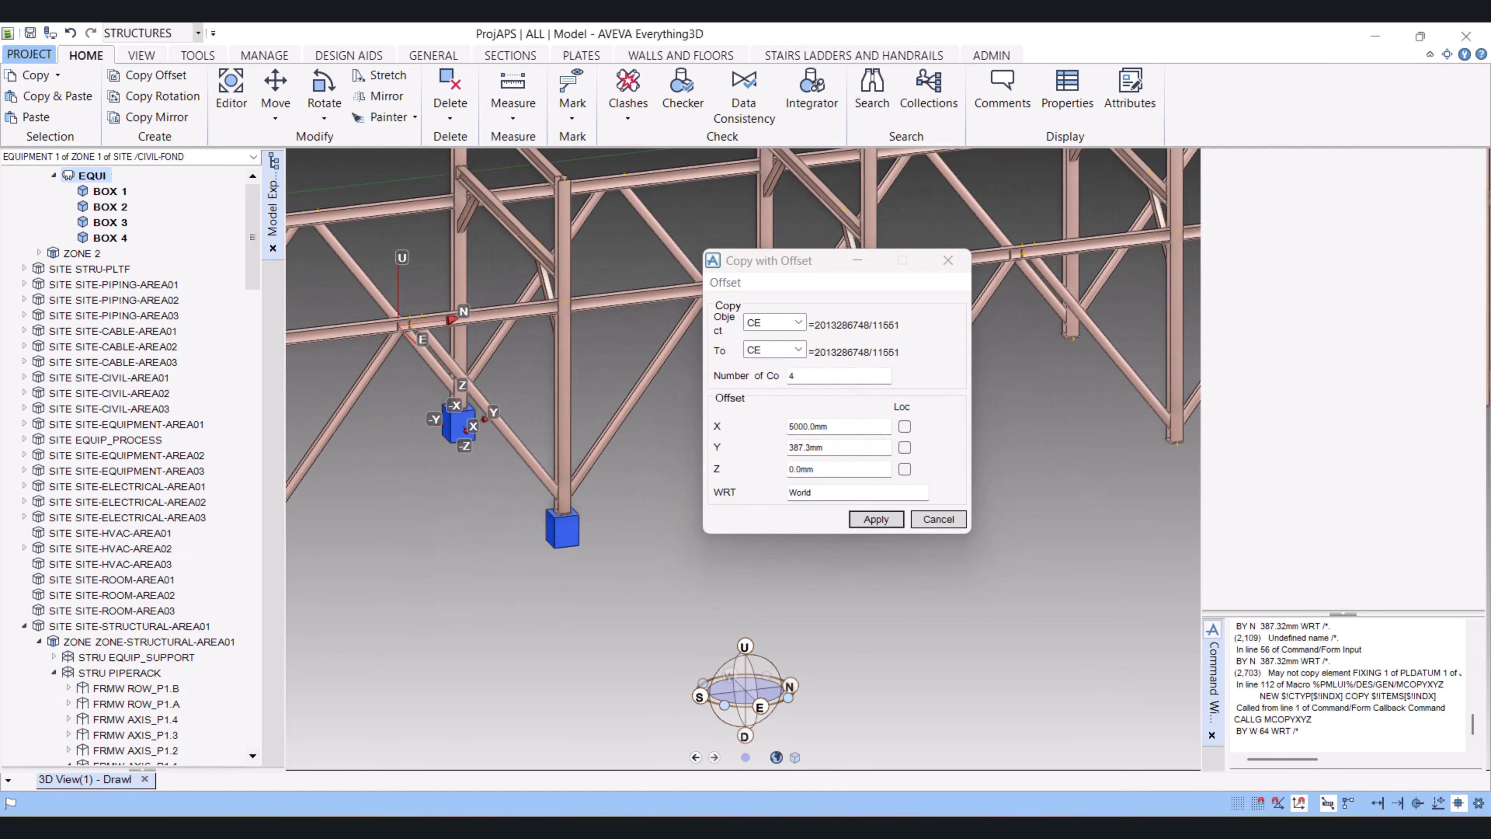
double_click(837, 426)
text(0)
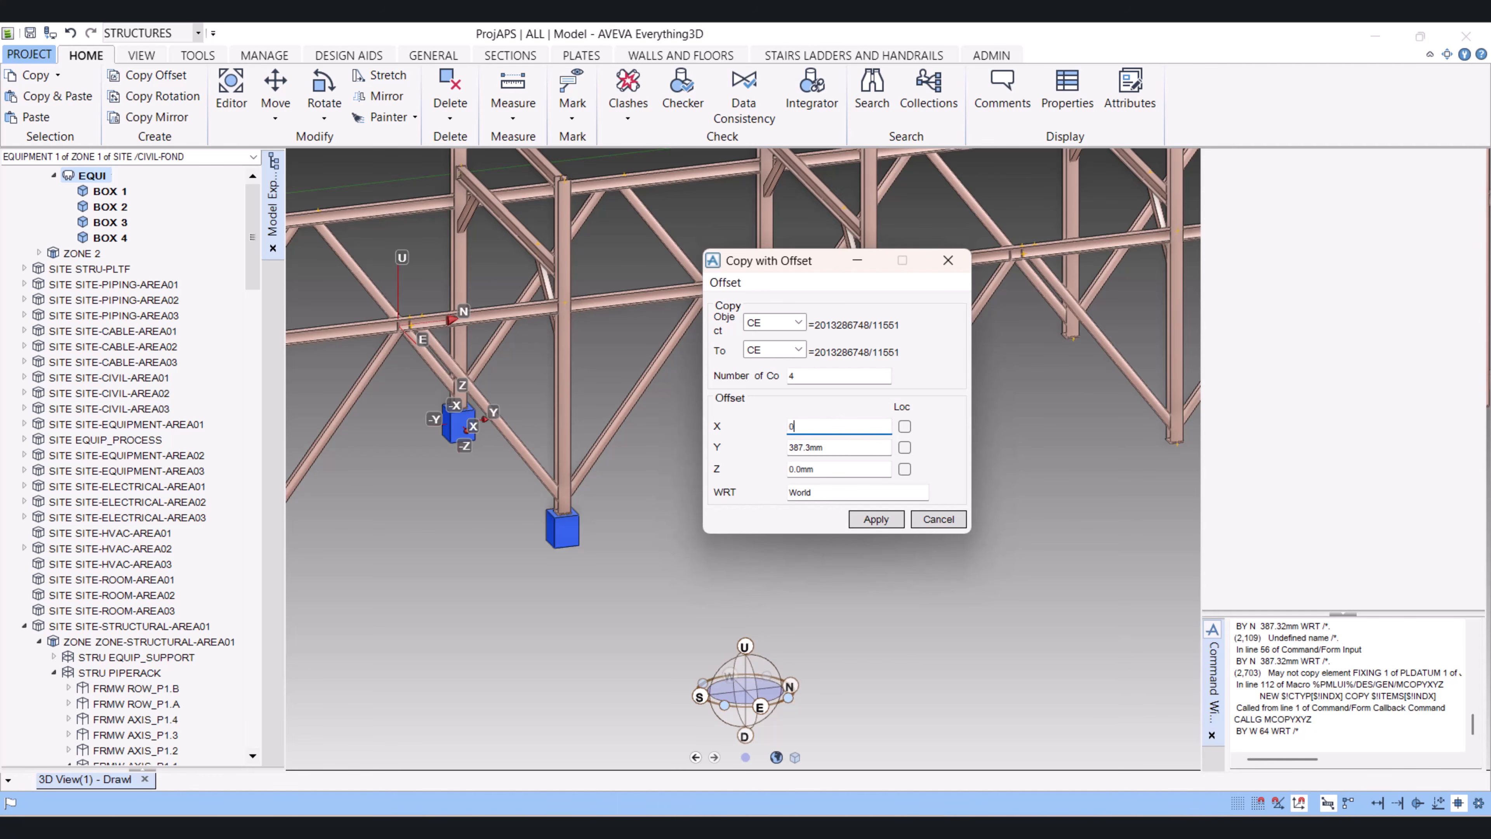
key(Tab)
text(500)
key(Return)
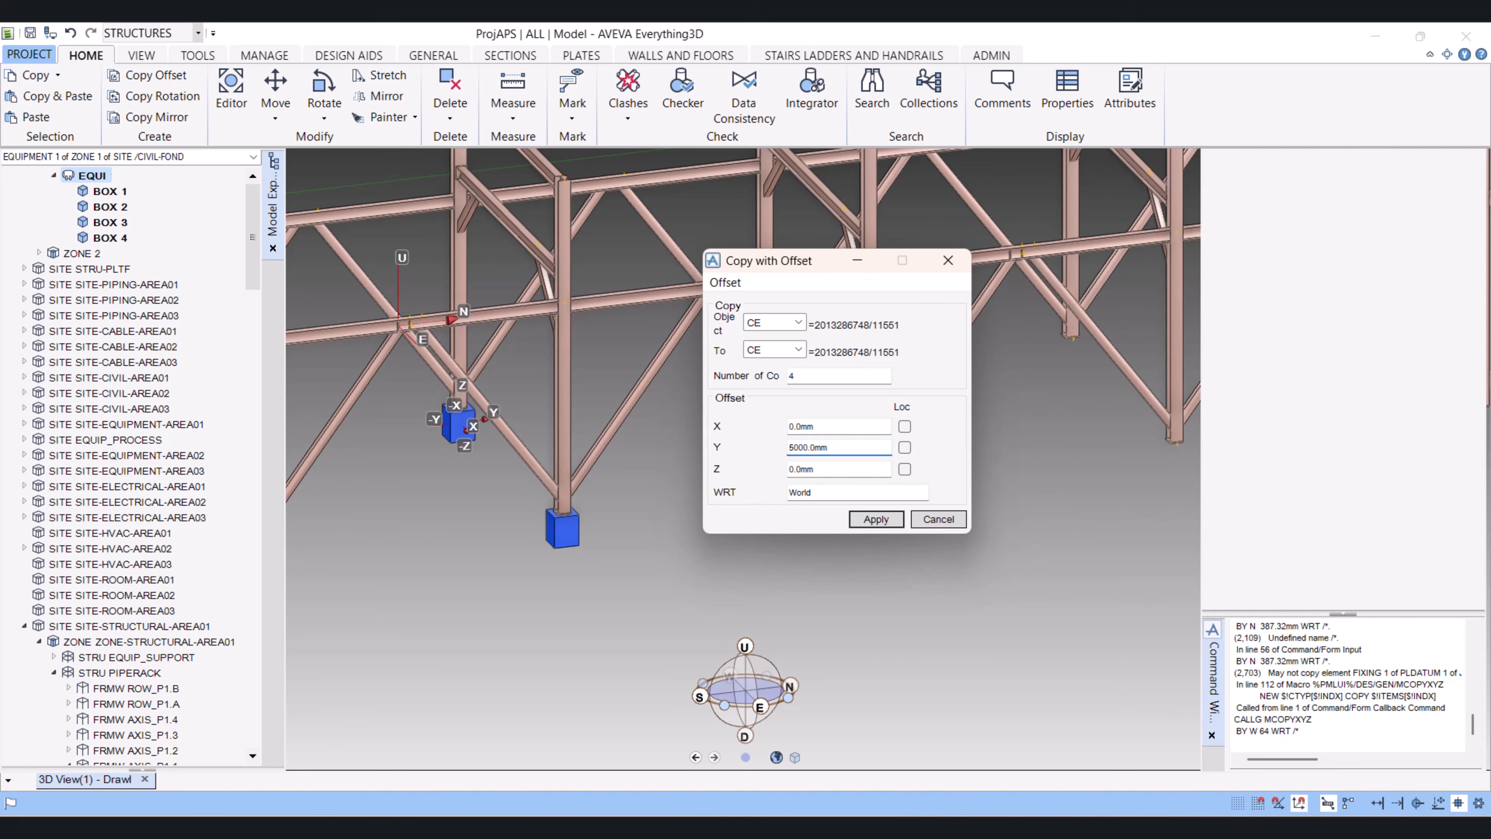
key(Return)
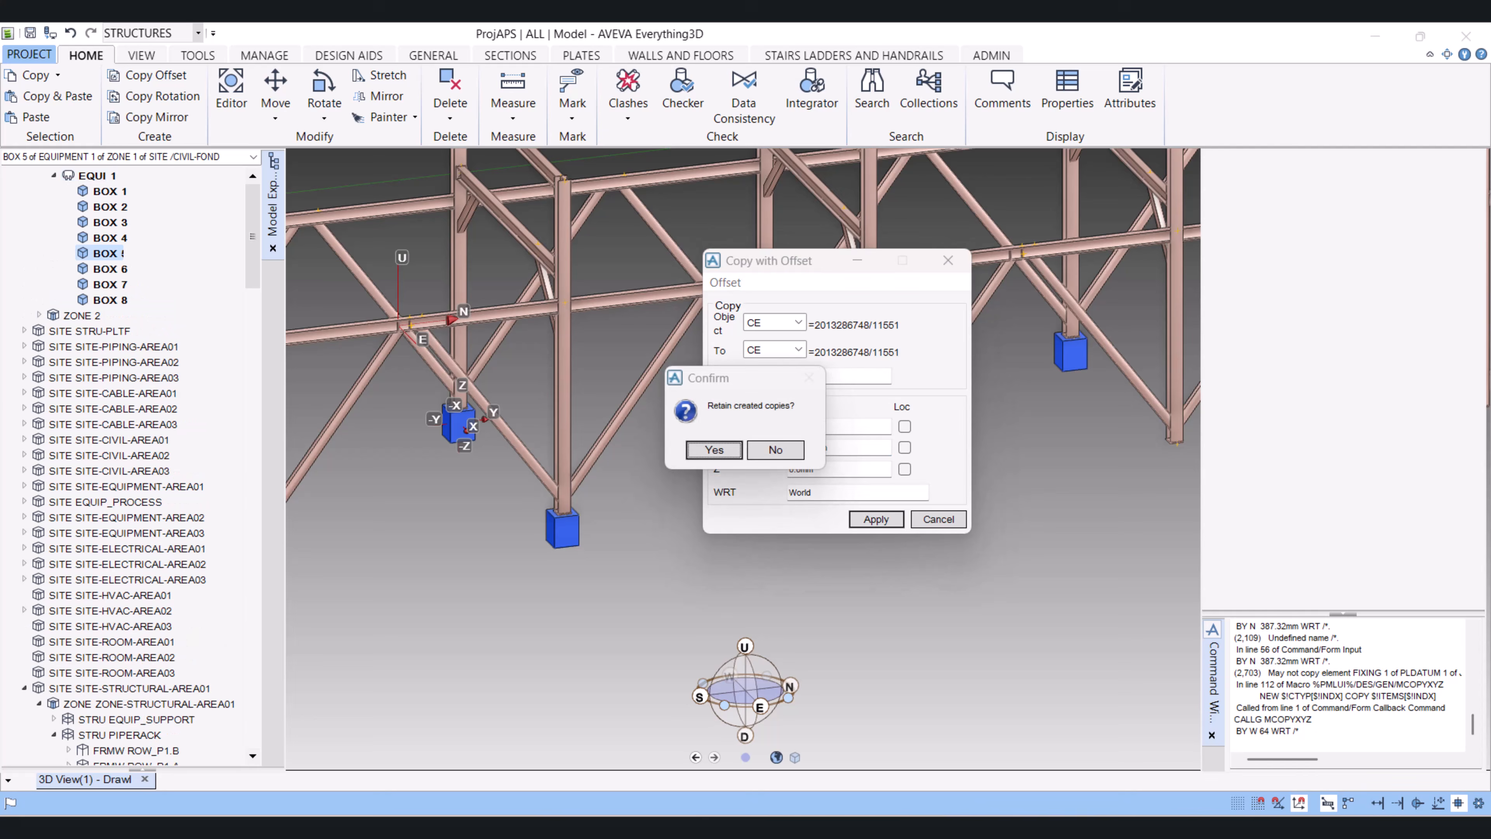
key(Return)
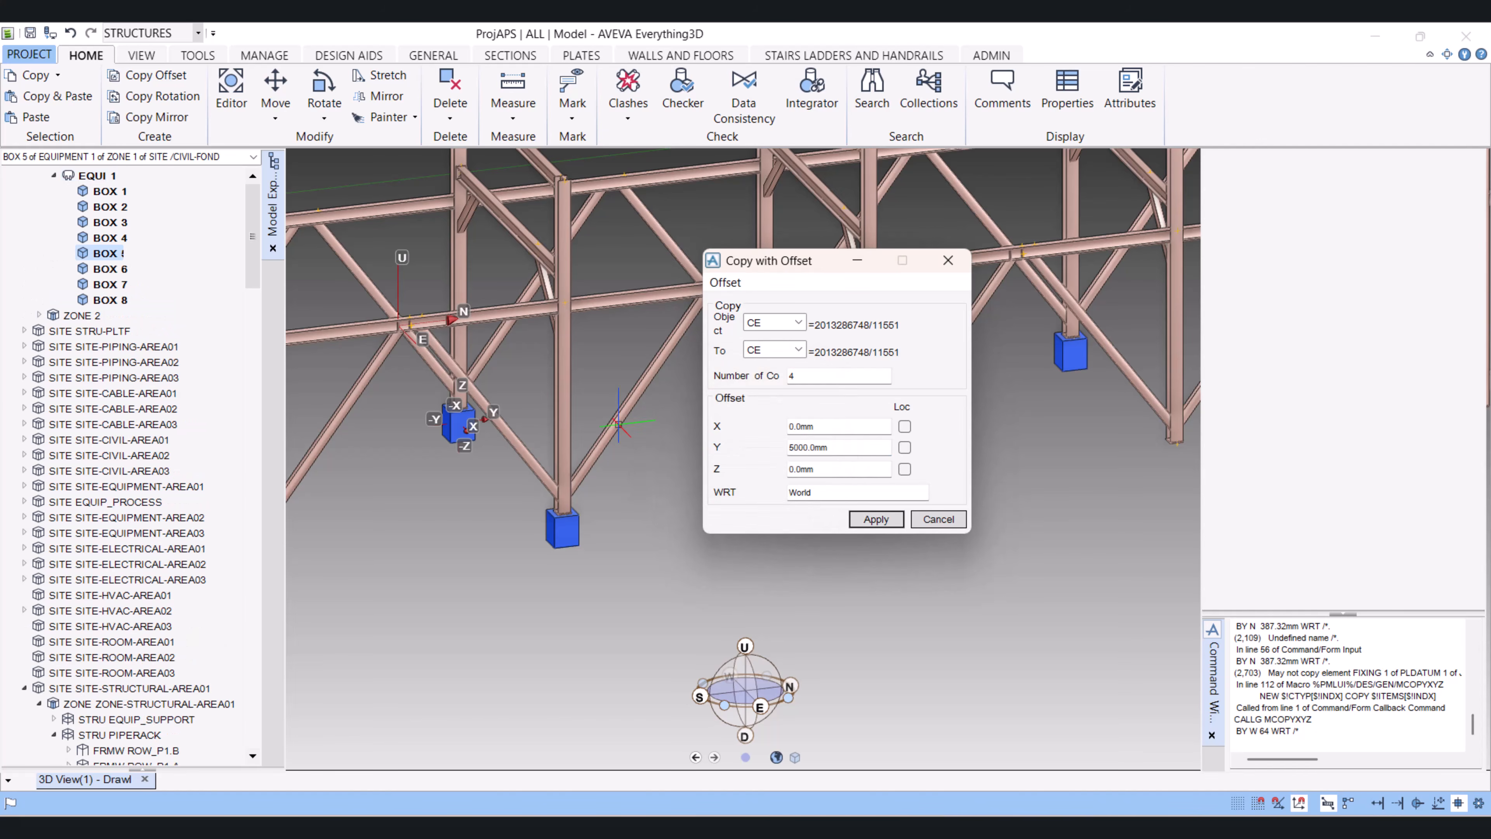
Select BOX 2, the foundation beneath the second column of the east row, with the offset copy window moved aside
middle_drag(593, 336, 586, 323)
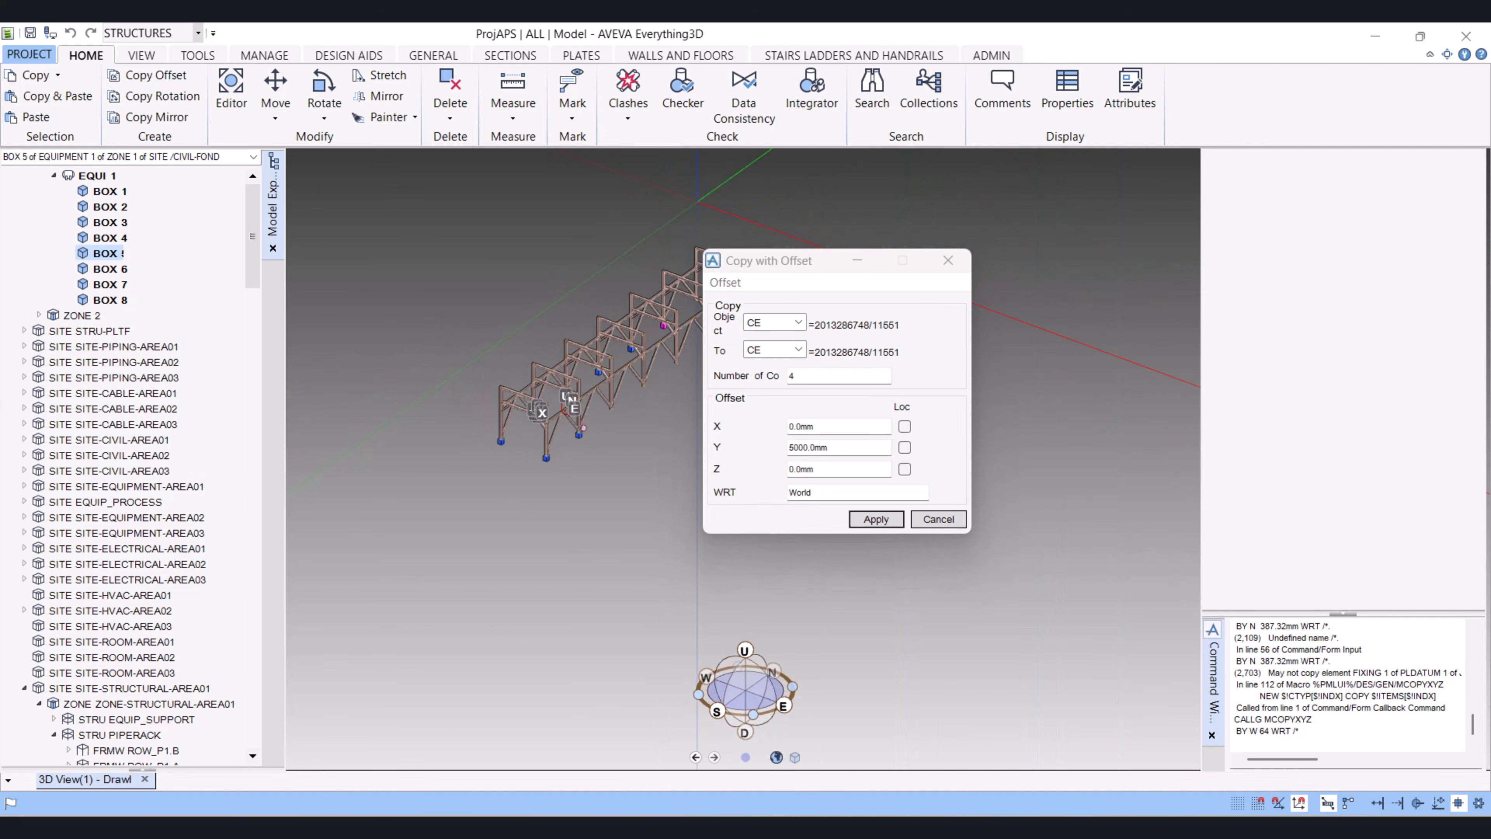
drag(787, 260, 888, 278)
middle_drag(586, 323, 586, 347)
scroll(586, 347, up, 4)
scroll(453, 539, up, 3)
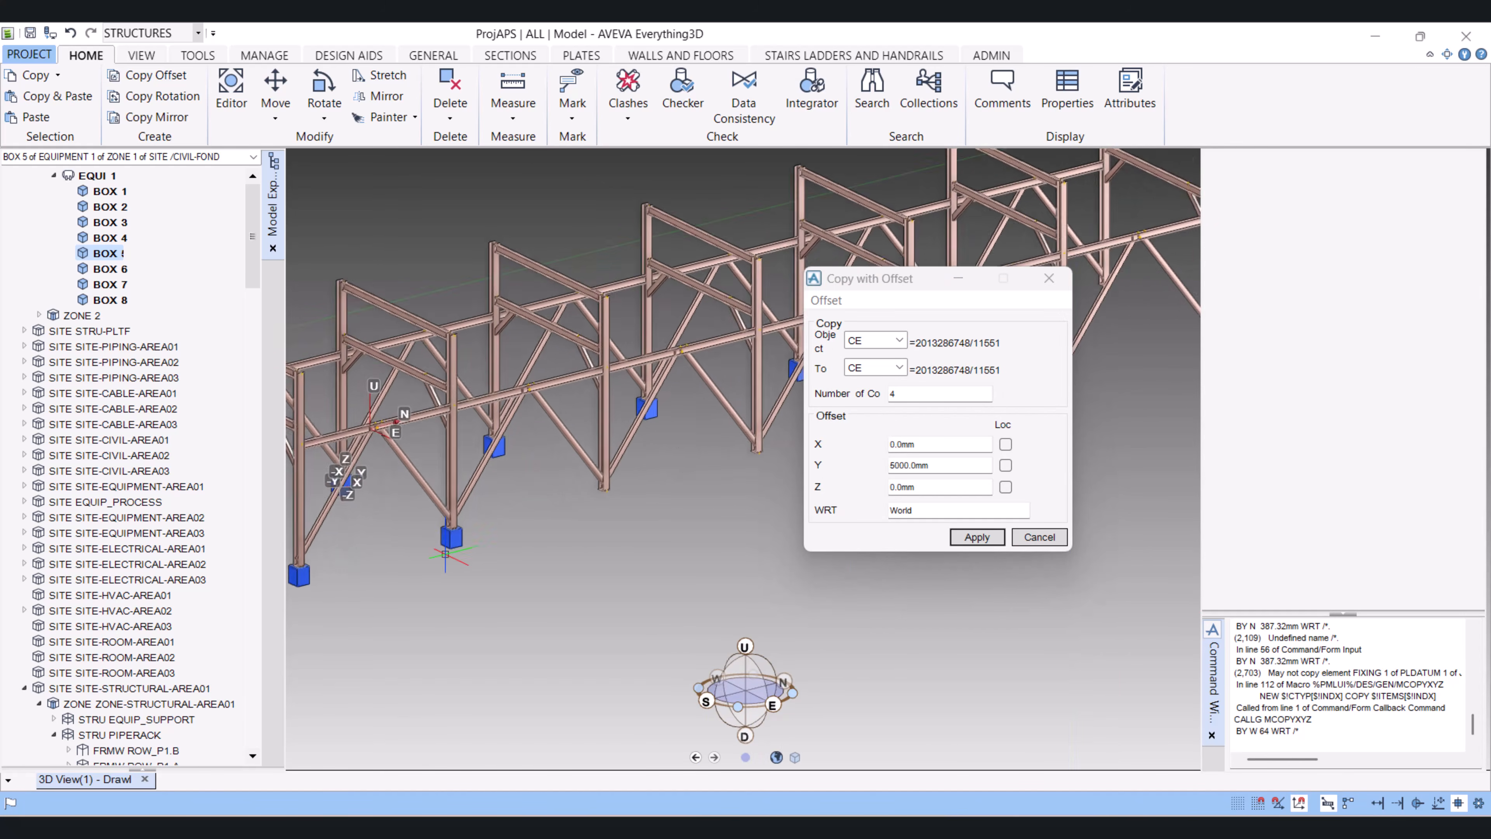
click(453, 538)
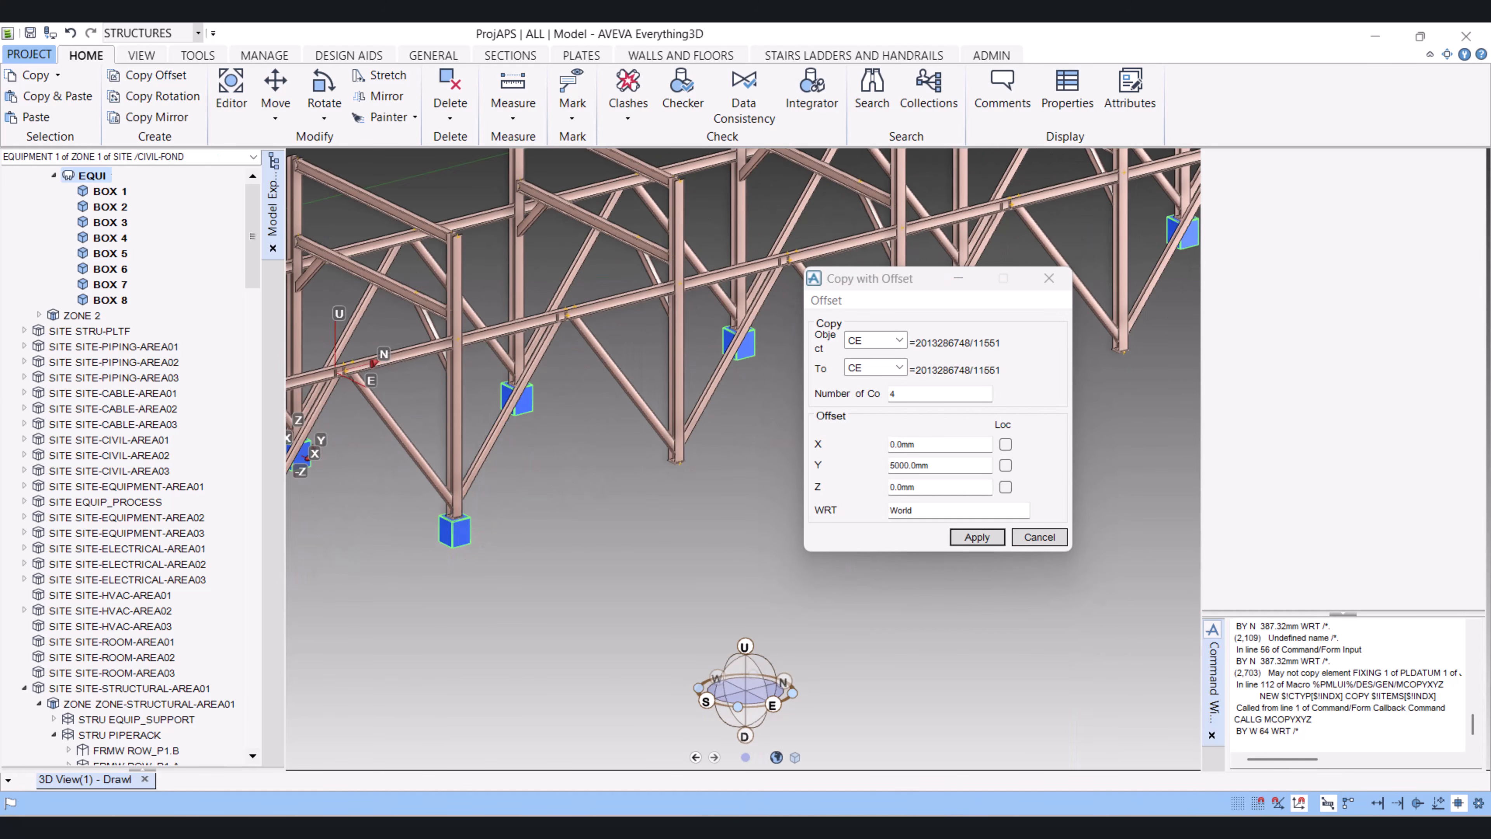
click(103, 284)
click(103, 191)
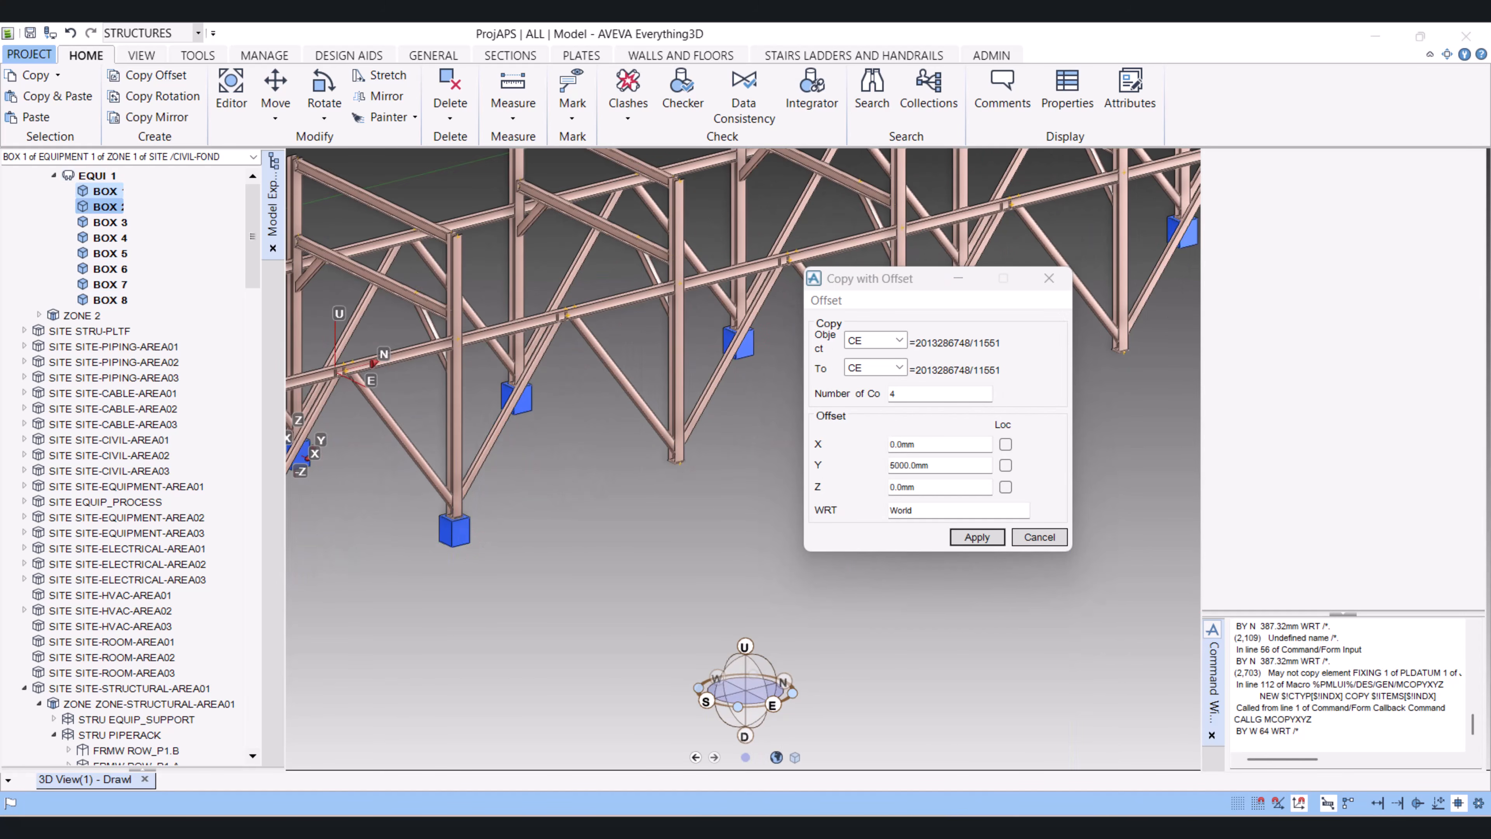
click(105, 206)
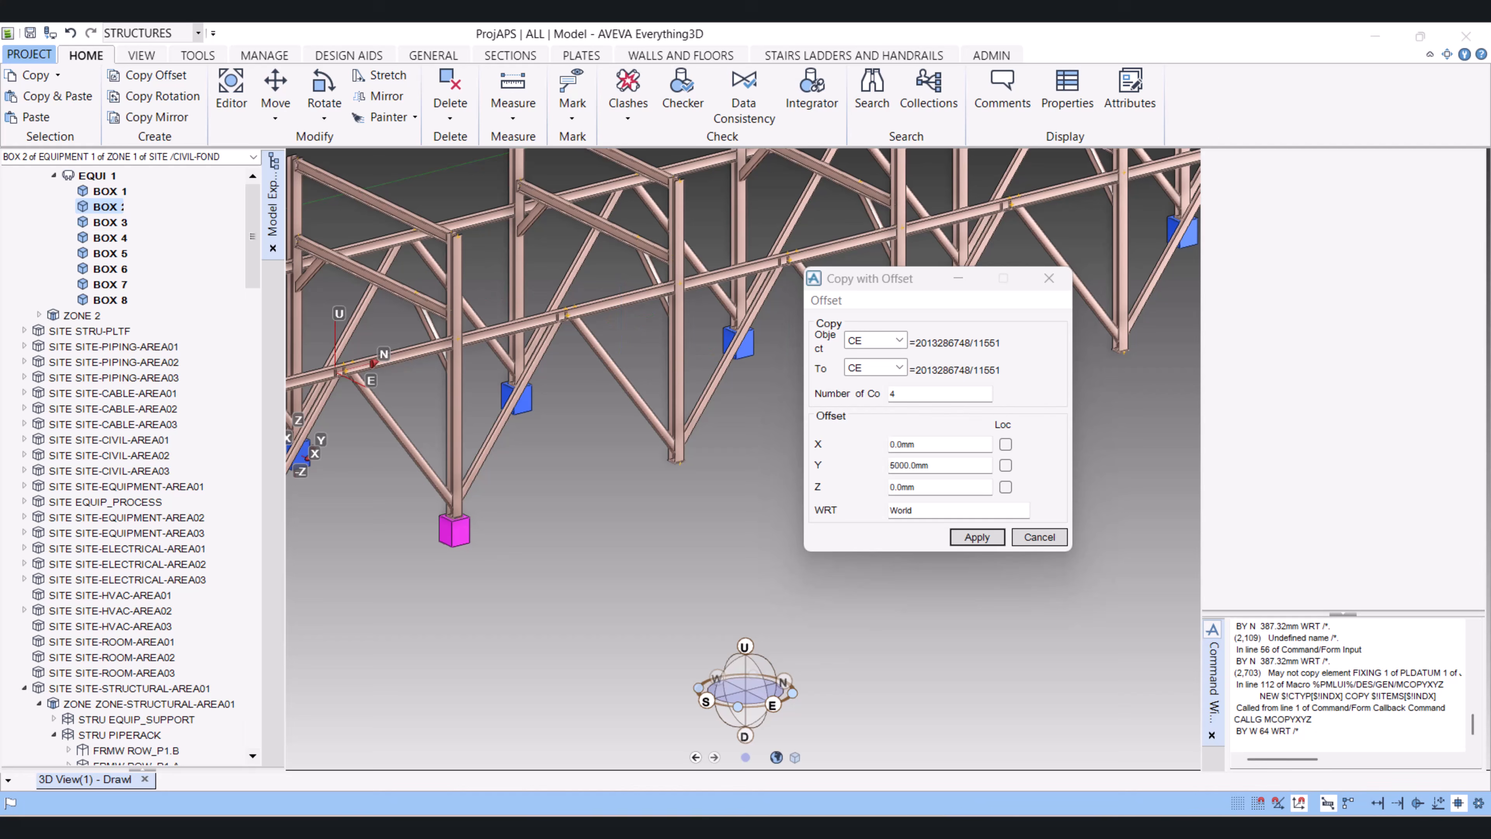
Make BOX 2 the copy object, create and retain five copies at the 5000 mm Y offset, and close the copy window
click(899, 340)
click(875, 356)
double_click(898, 393)
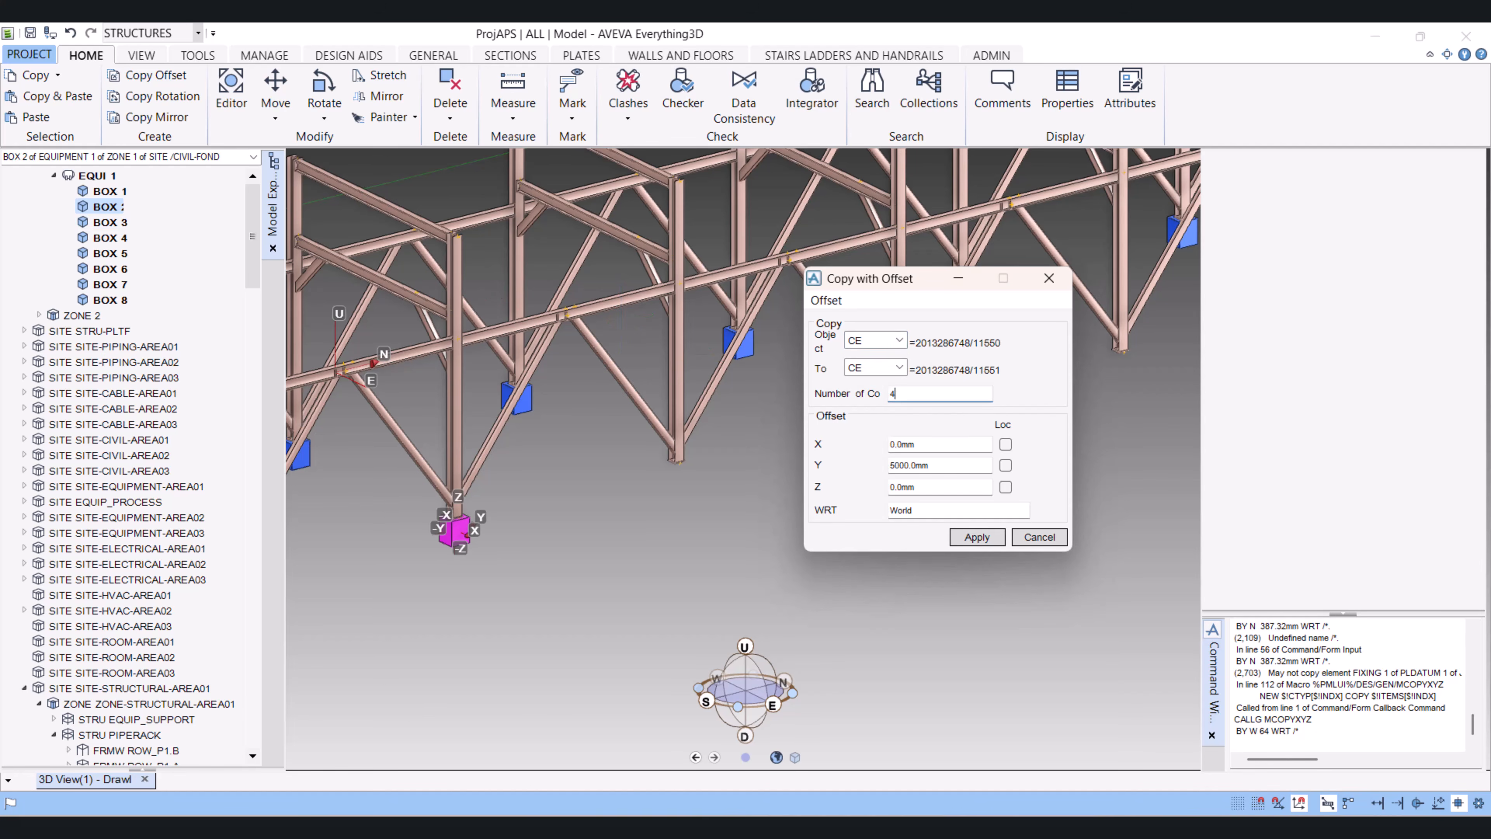
text(5)
click(977, 538)
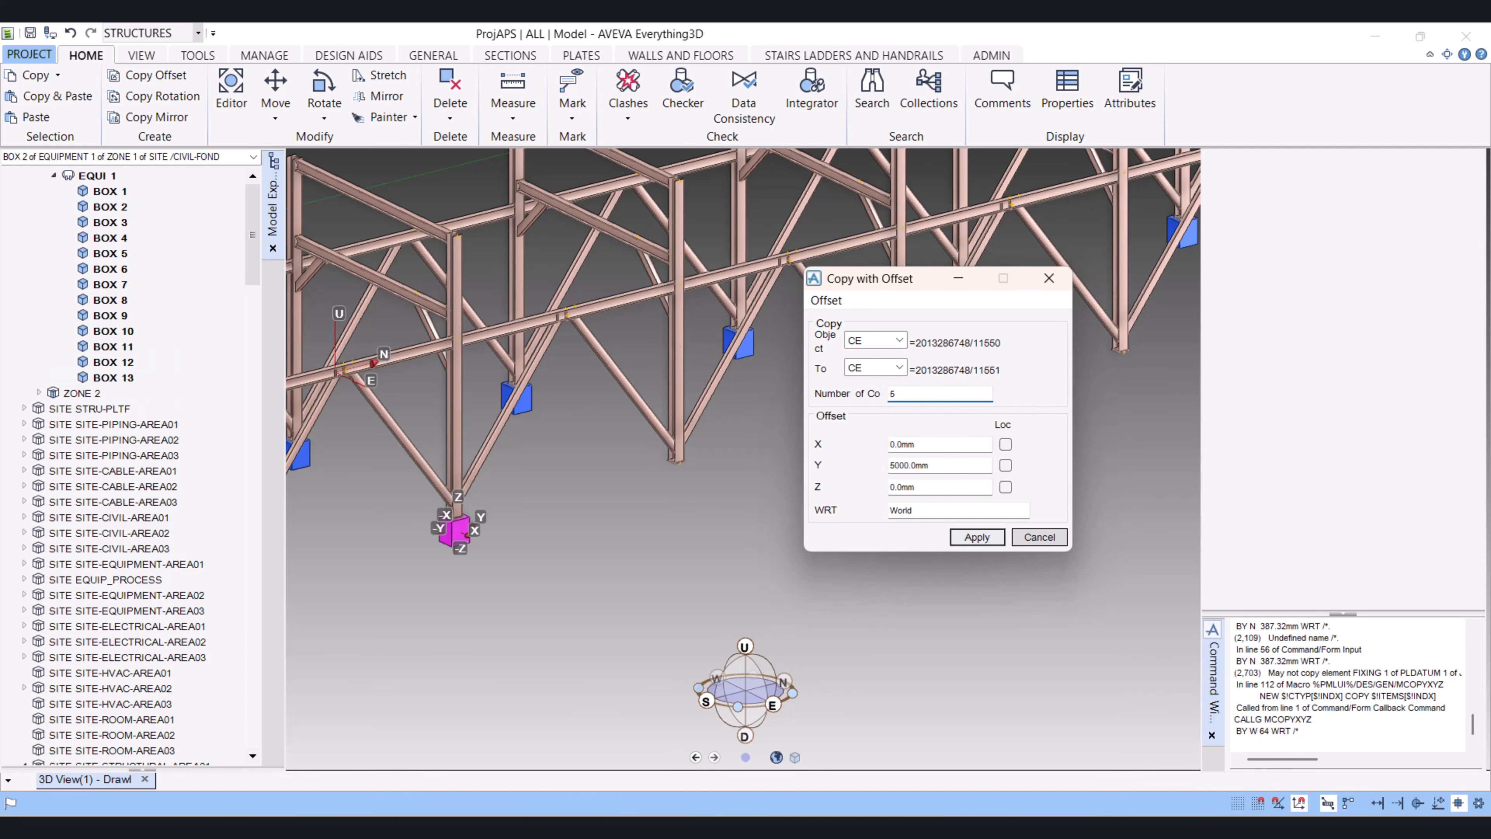
click(714, 451)
click(1039, 537)
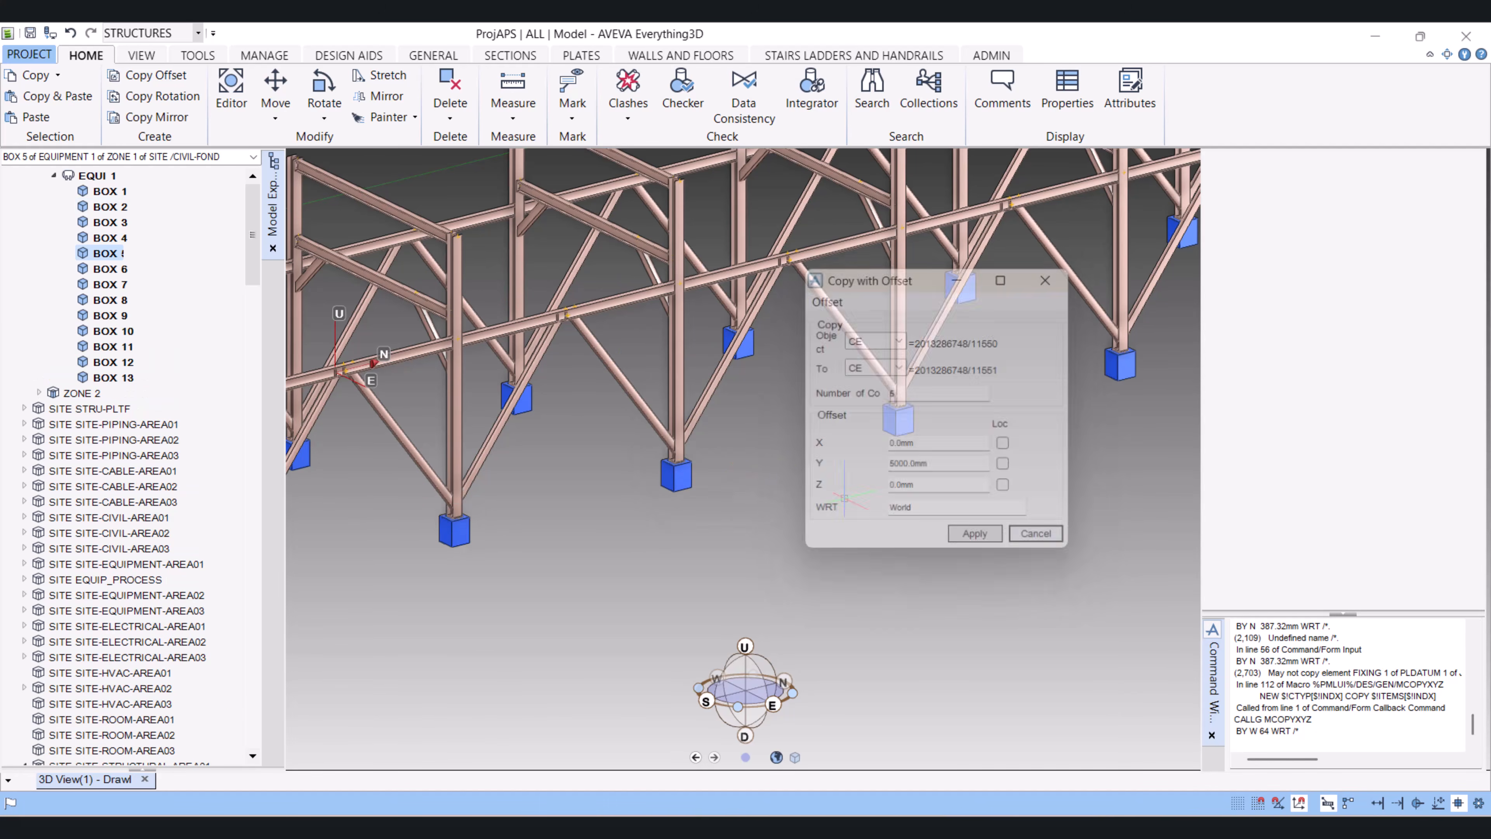
Find and select BOX 10, the northernmost foundation in the west row, by checking the boxes of EQUI 1
scroll(763, 456, down, 5)
middle_drag(930, 473, 889, 473)
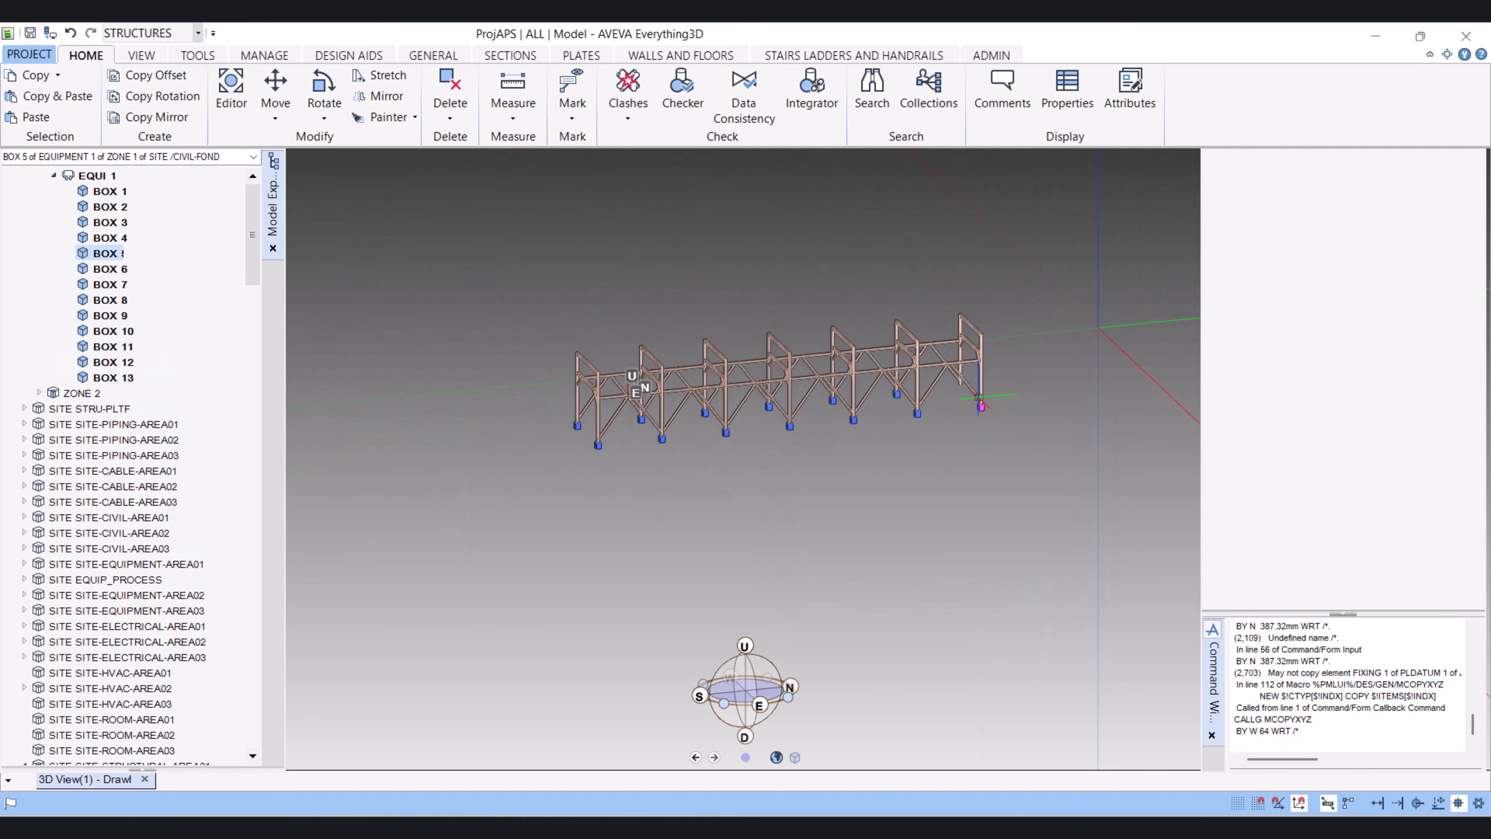
scroll(987, 408, up, 5)
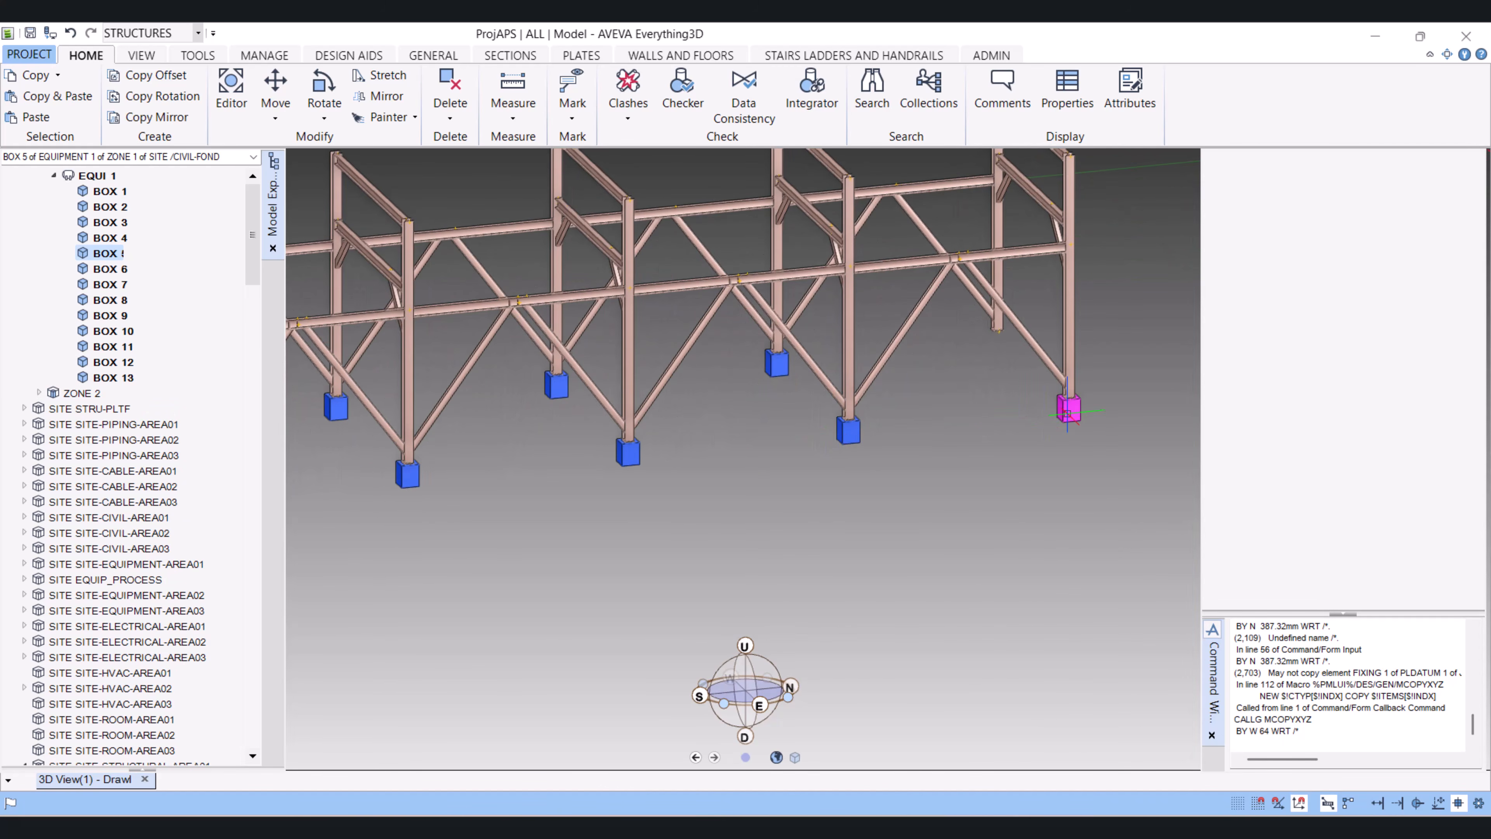
click(1067, 412)
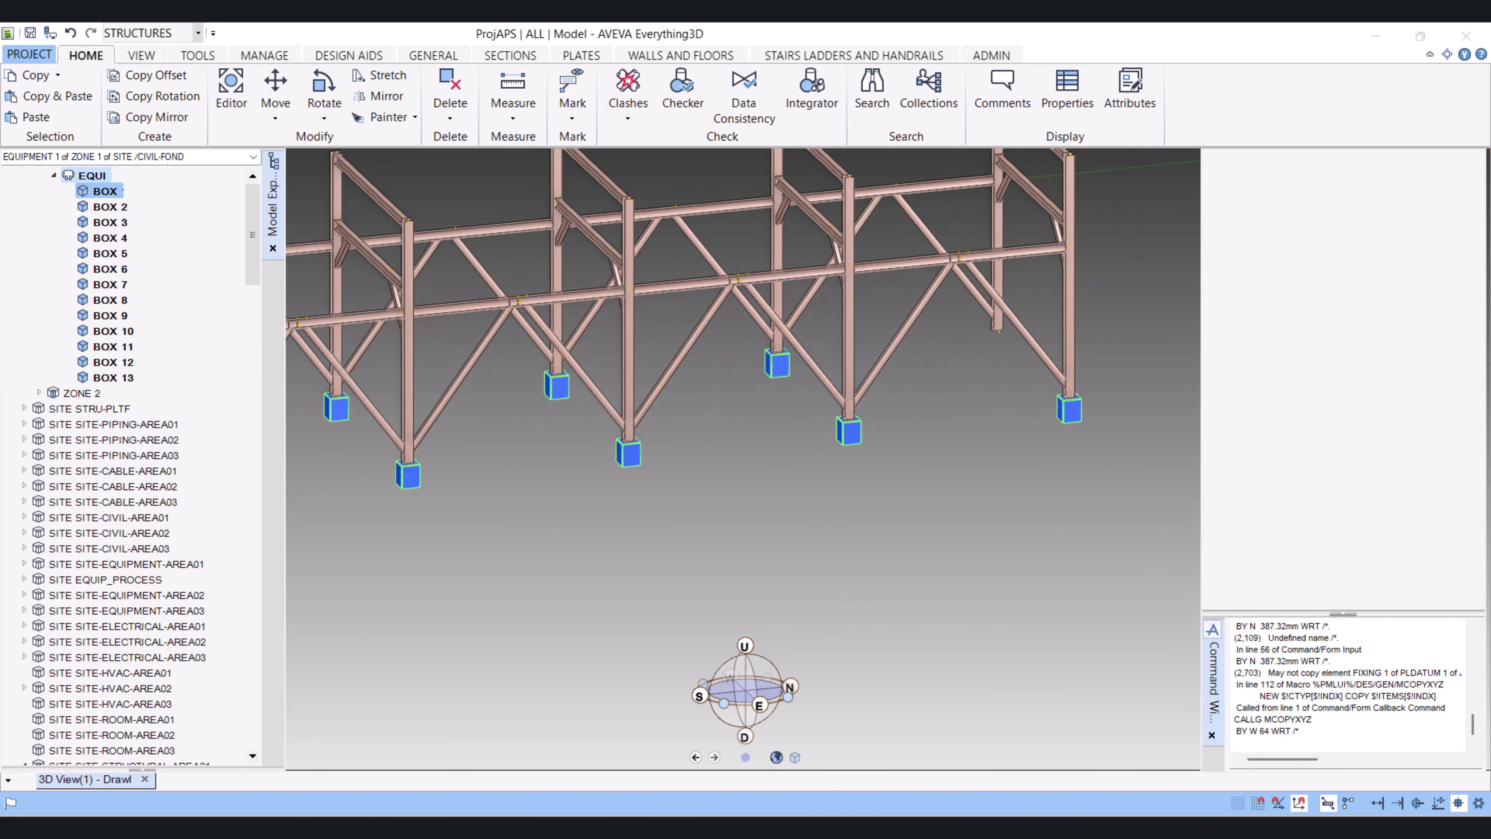
click(109, 191)
click(109, 377)
key(Up)
key(Up)
key(Up)
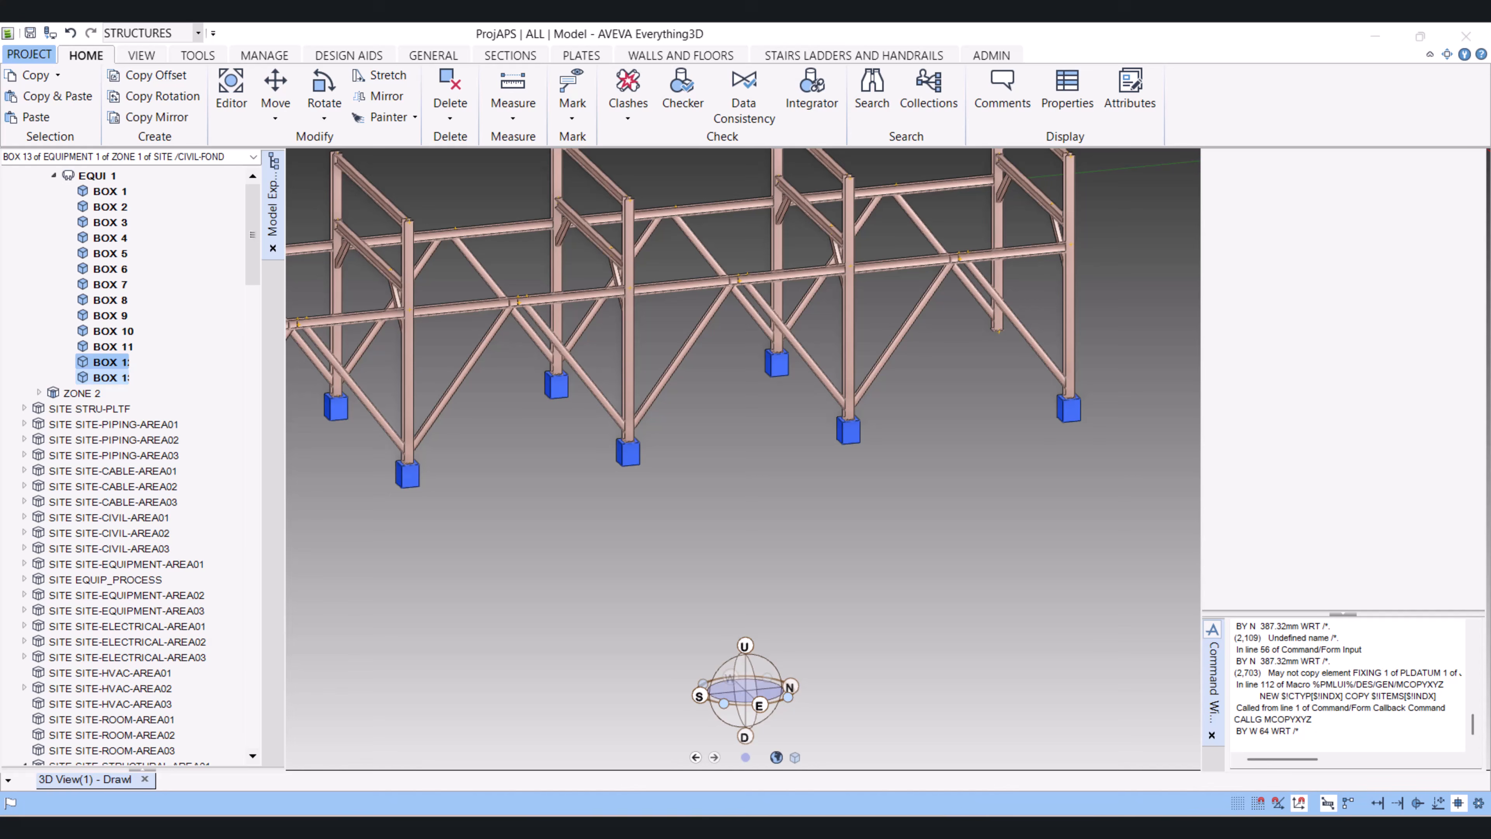
key(Up)
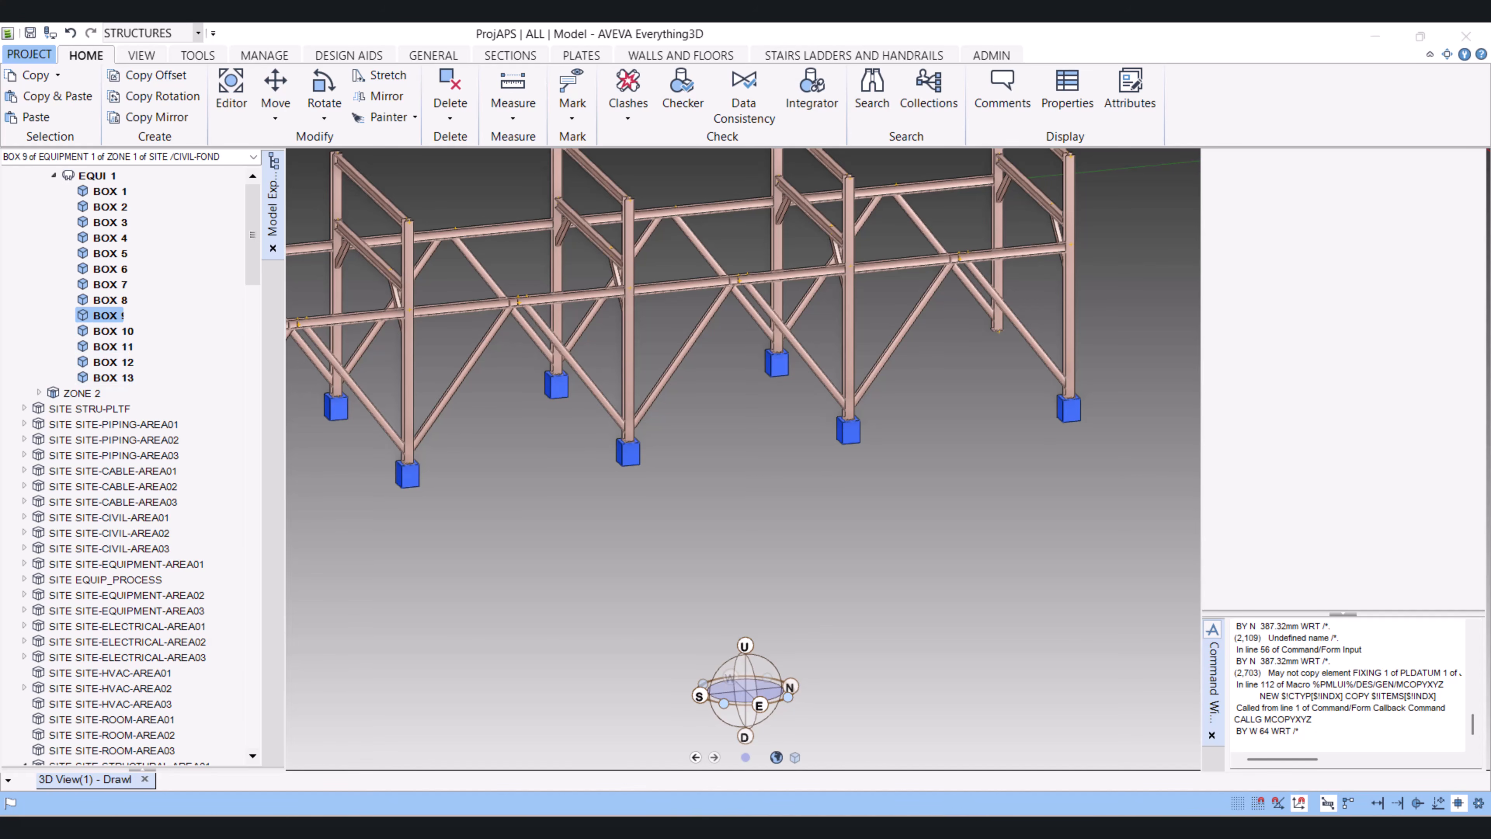
key(Down)
key(Down)
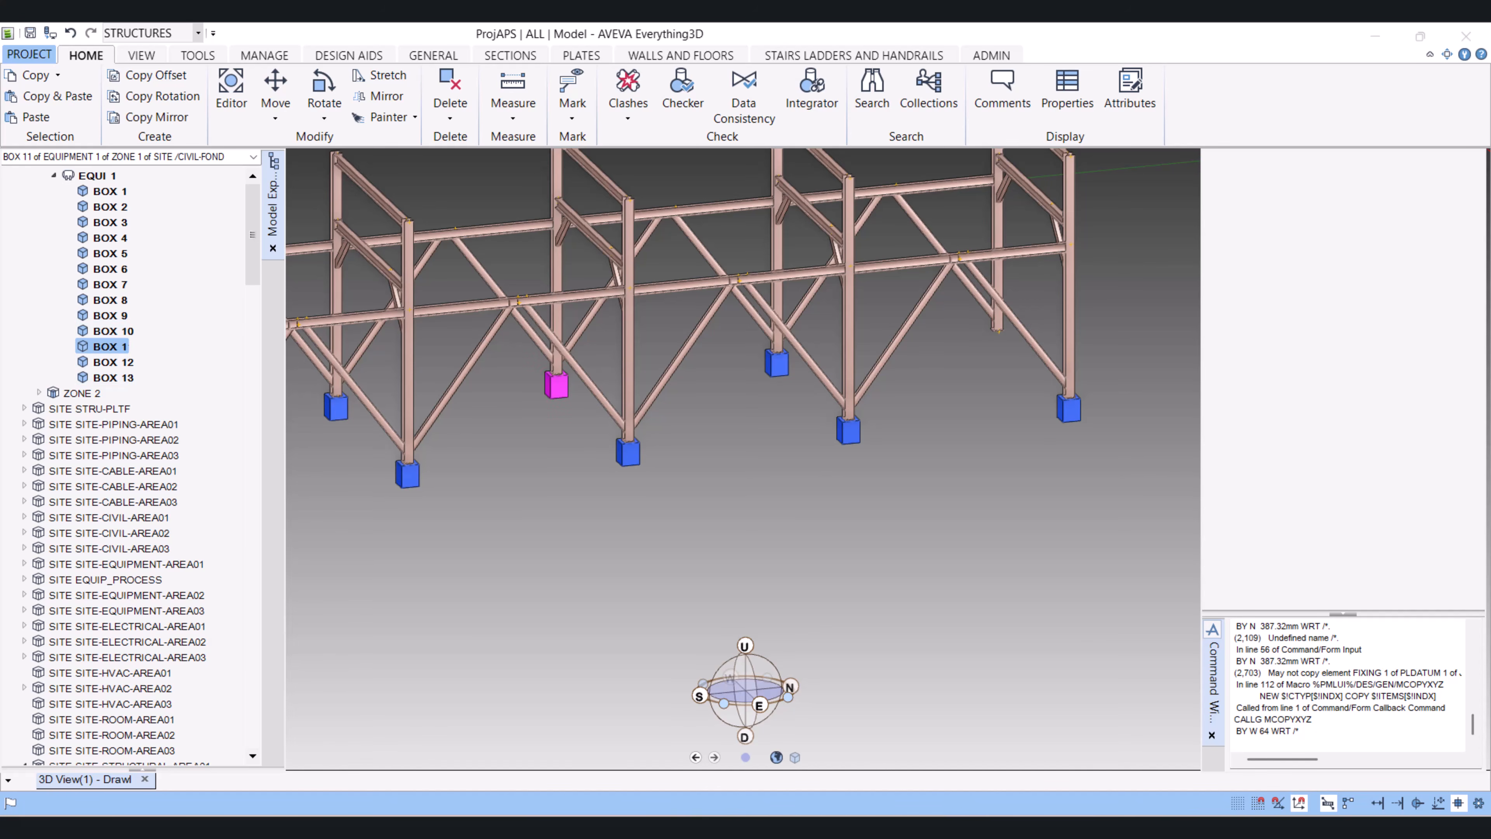
key(Up)
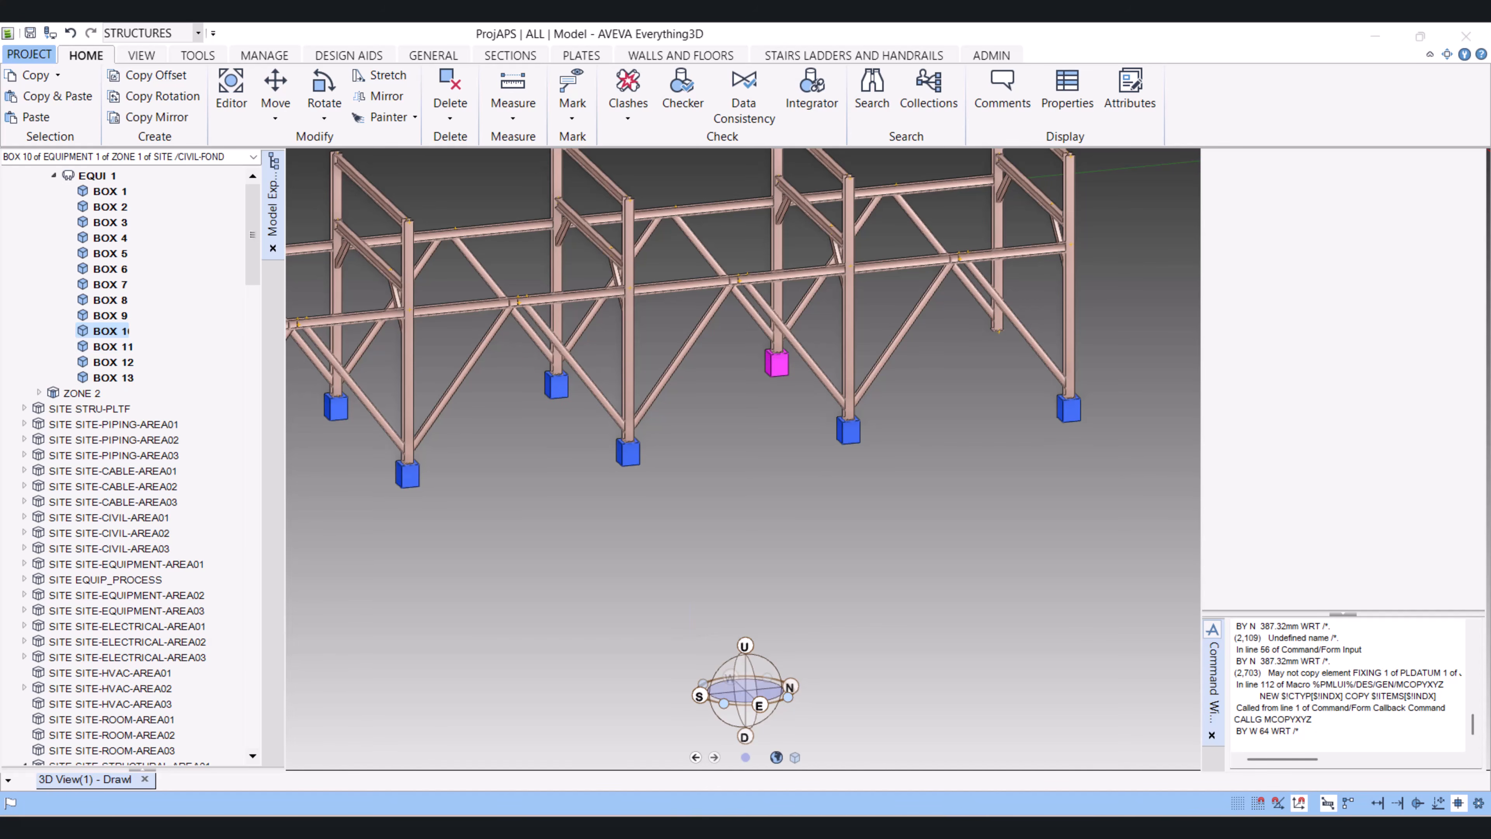
Copy BOX 10 north beneath the last west-row column by running NEW BOX COPY PREV BY N 5000 WRT /*
click(1235, 742)
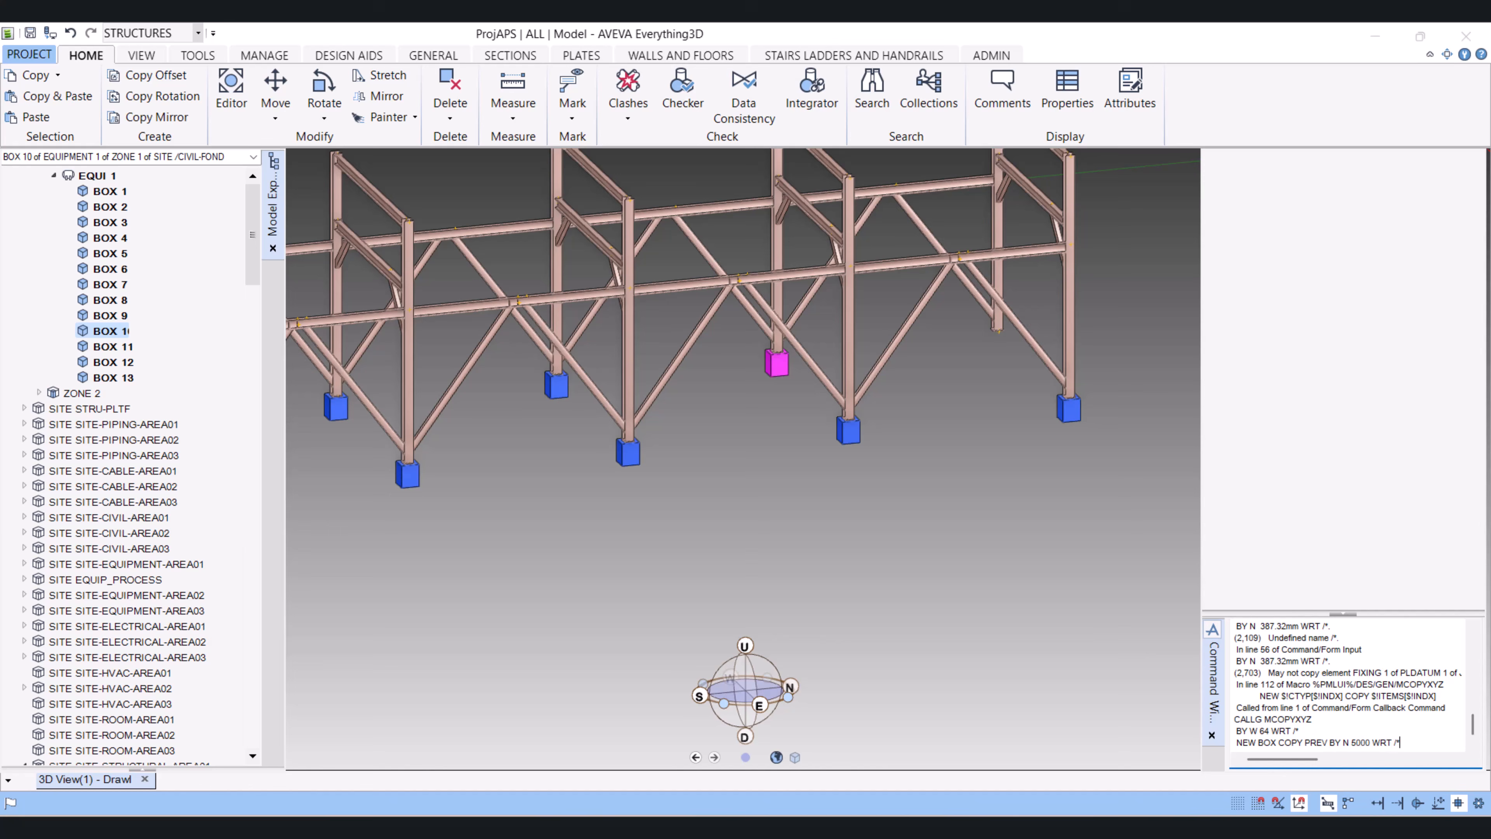
key(Return)
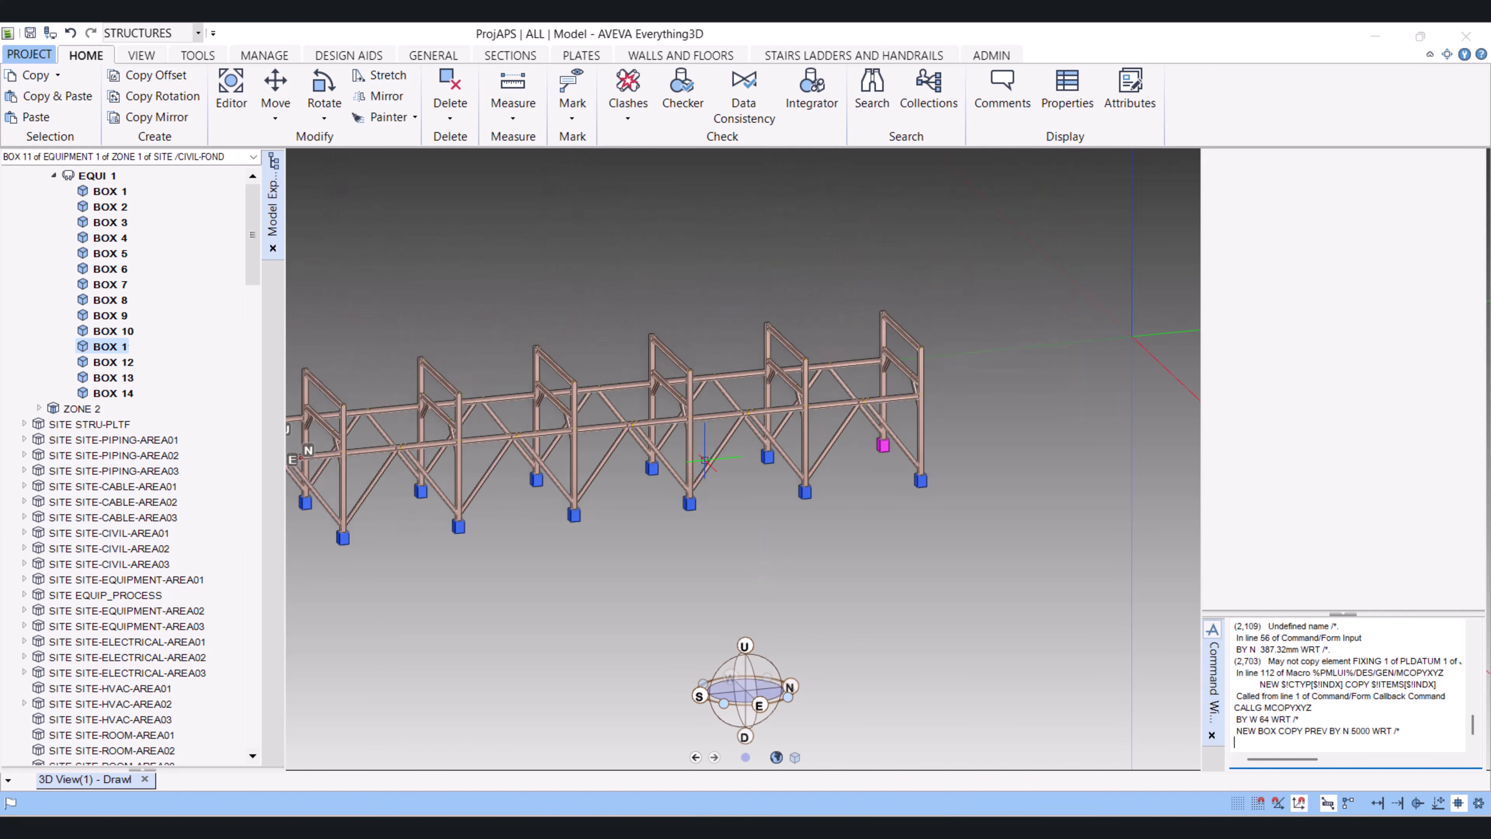
scroll(706, 460, down, 2)
middle_drag(706, 461, 830, 532)
scroll(714, 526, down, 3)
scroll(558, 573, up, 4)
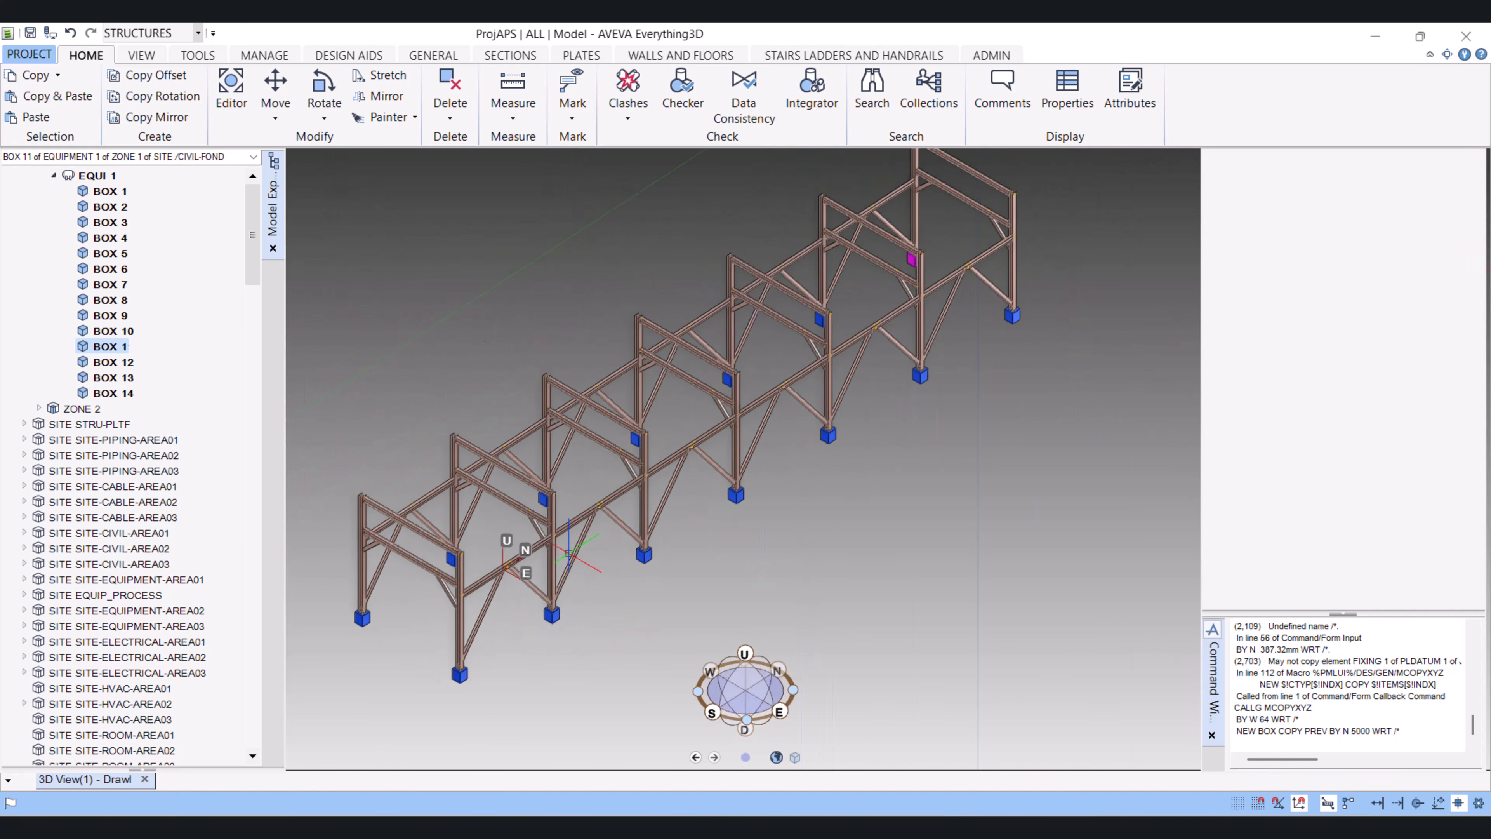
middle_drag(568, 552, 610, 455)
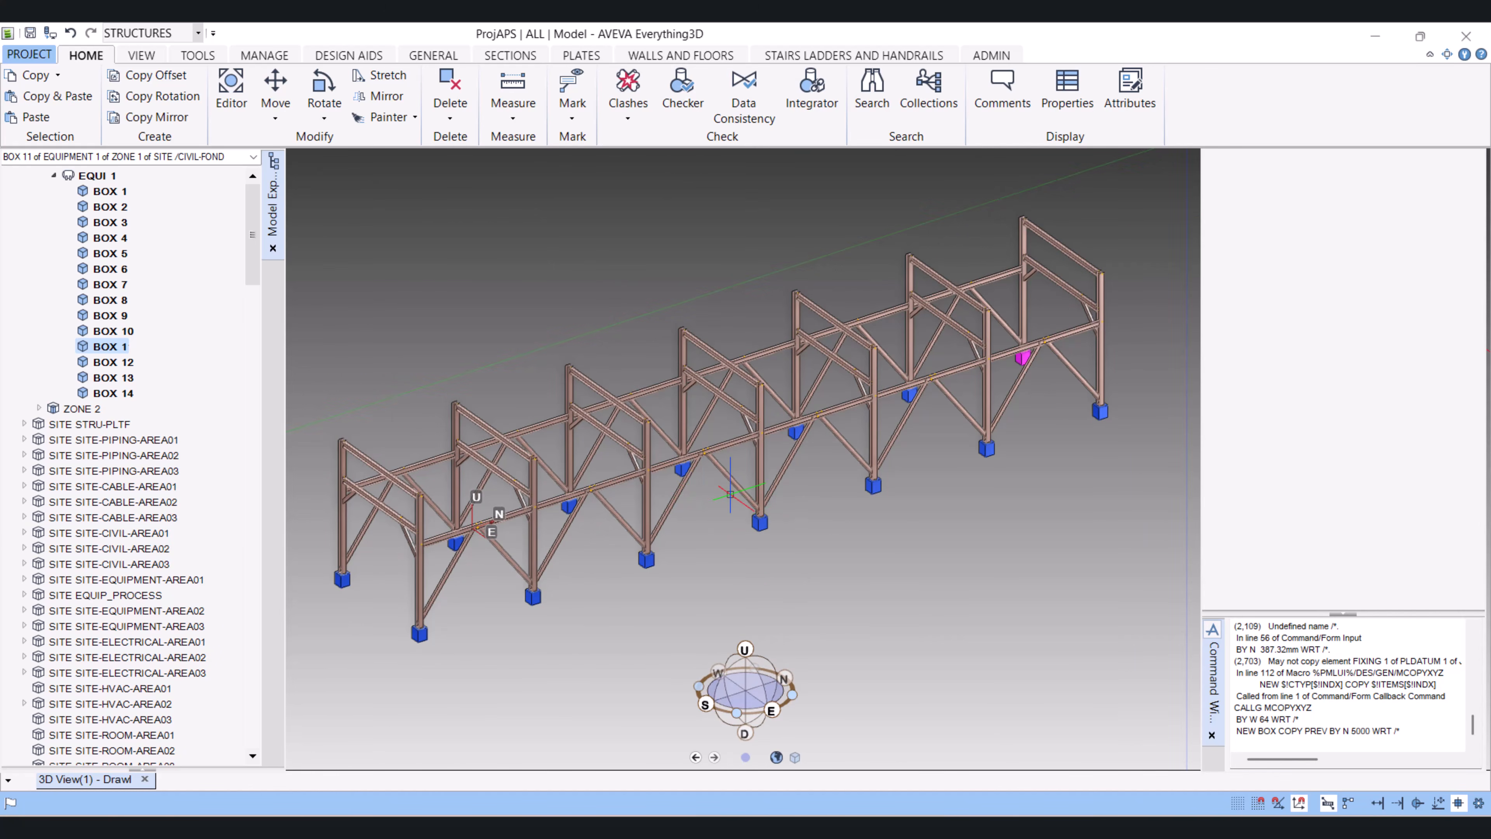
middle_drag(730, 494, 683, 517)
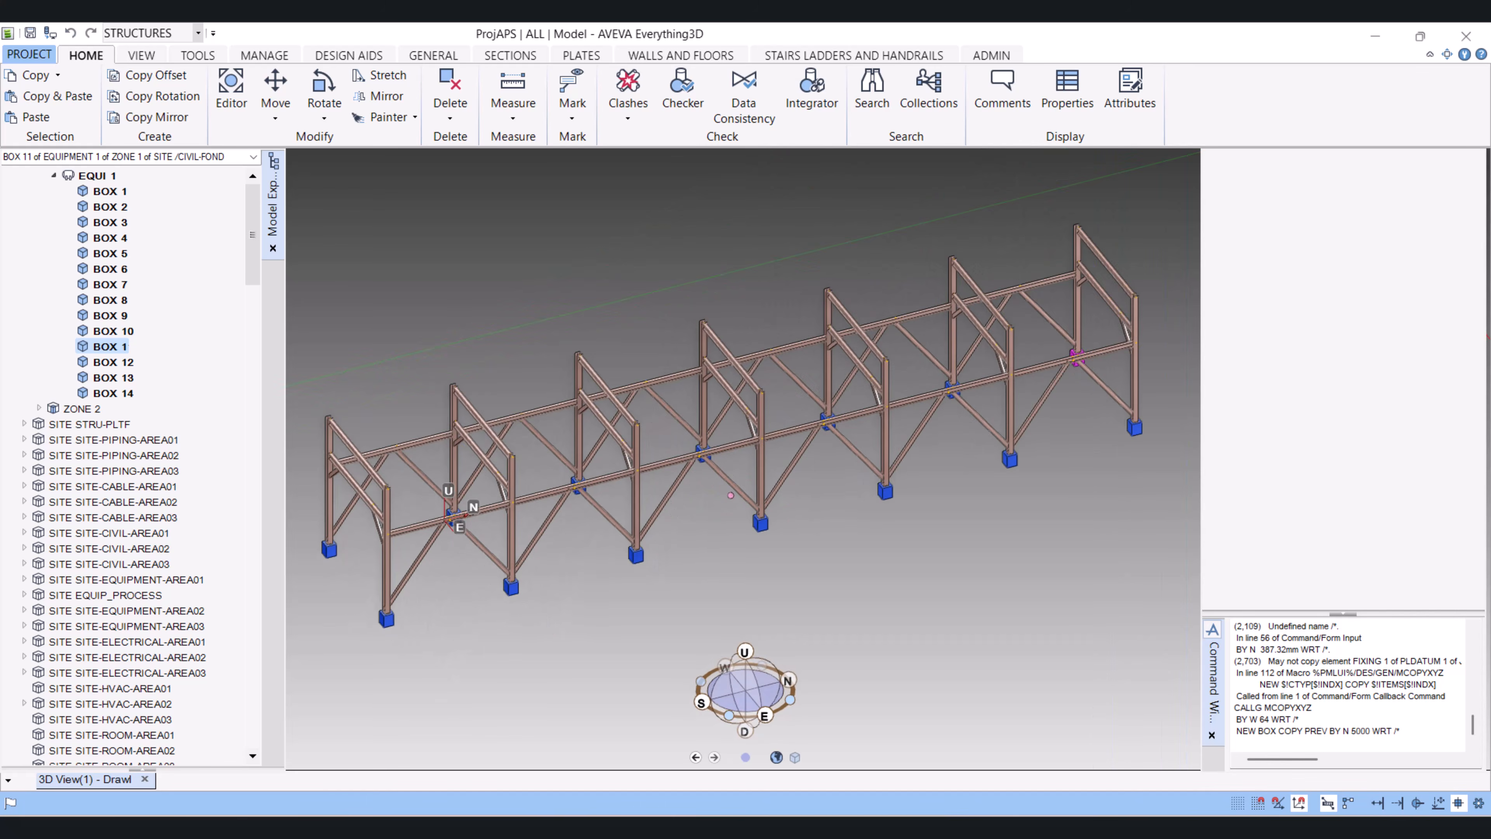